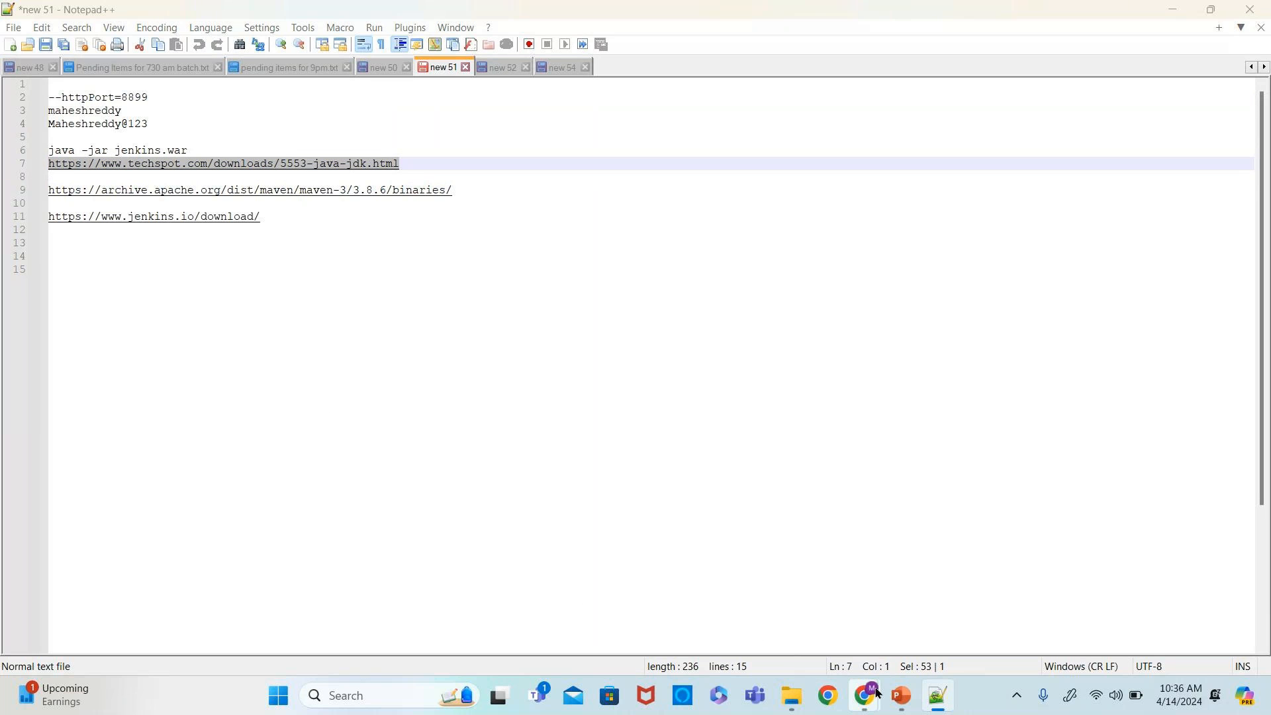
- Open the TechSpot Java SE JDK download page from the copied link in a new browser tab
mouse_move(876, 693)
left_click(679, 636)
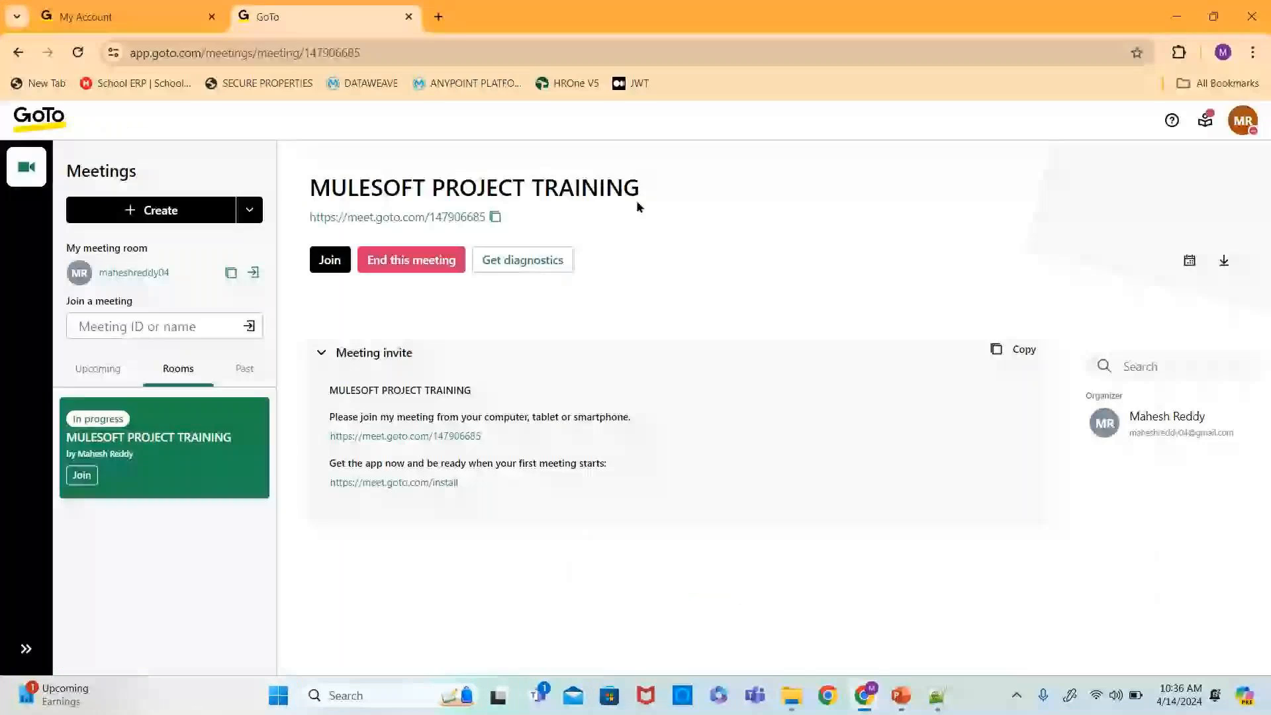
left_click(438, 17)
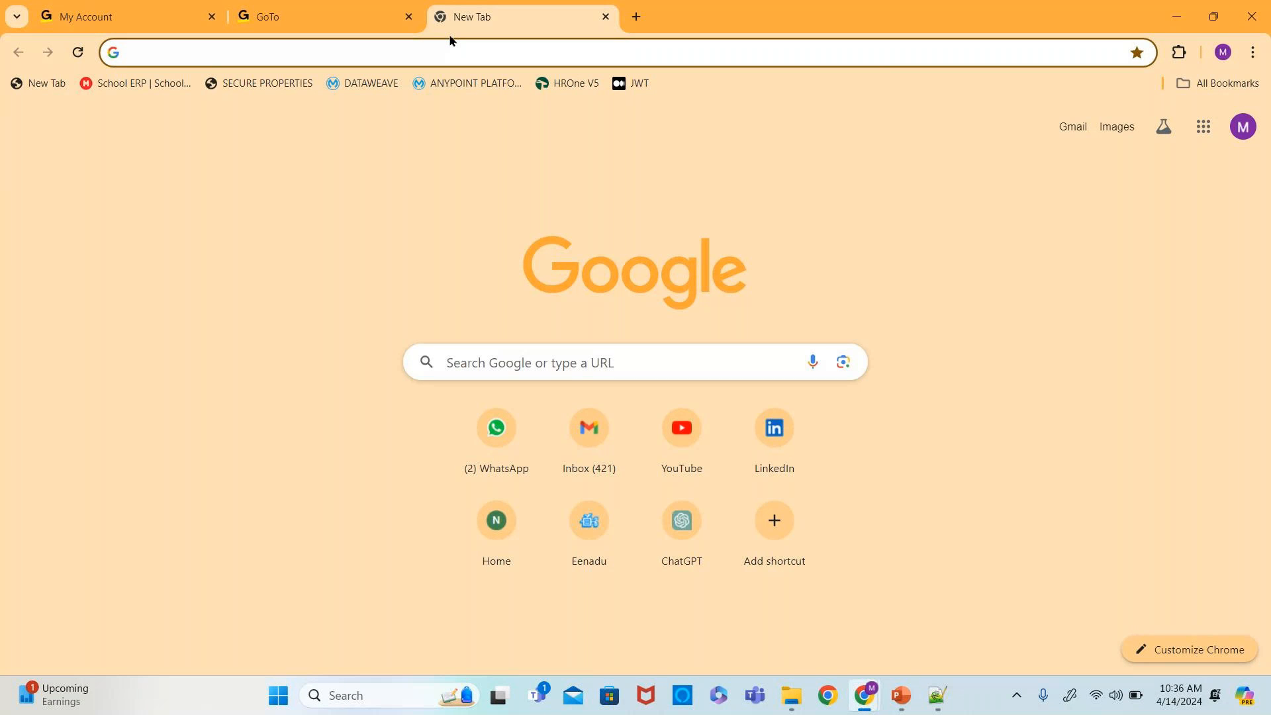
type("https://www.techspot.com/downloads/5553-java-jdk.html")
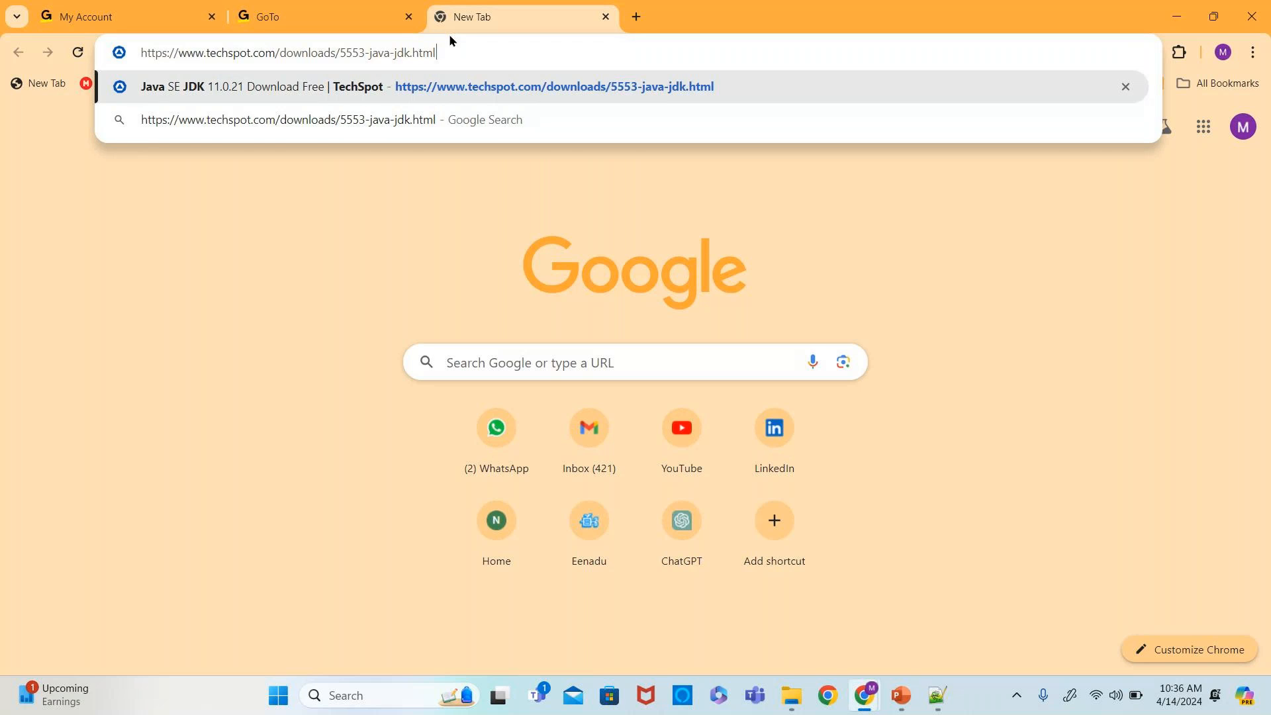
key("Return")
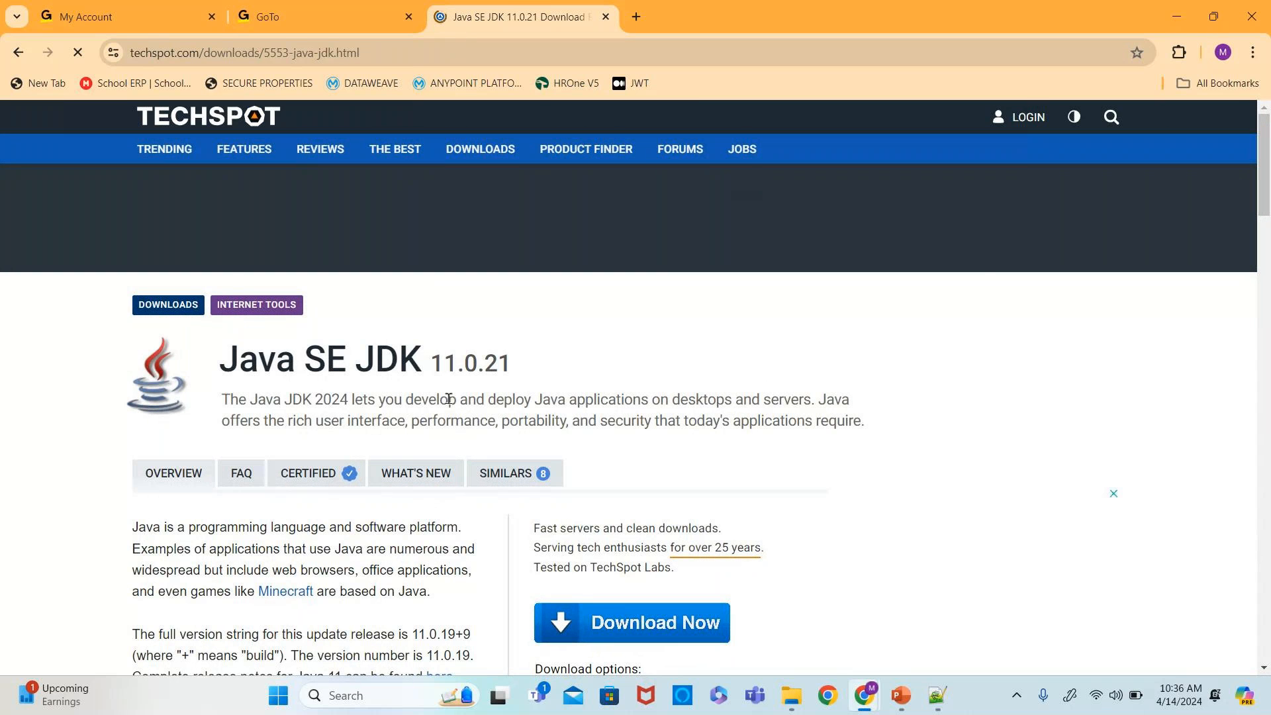
scroll(449, 399, "down", 4)
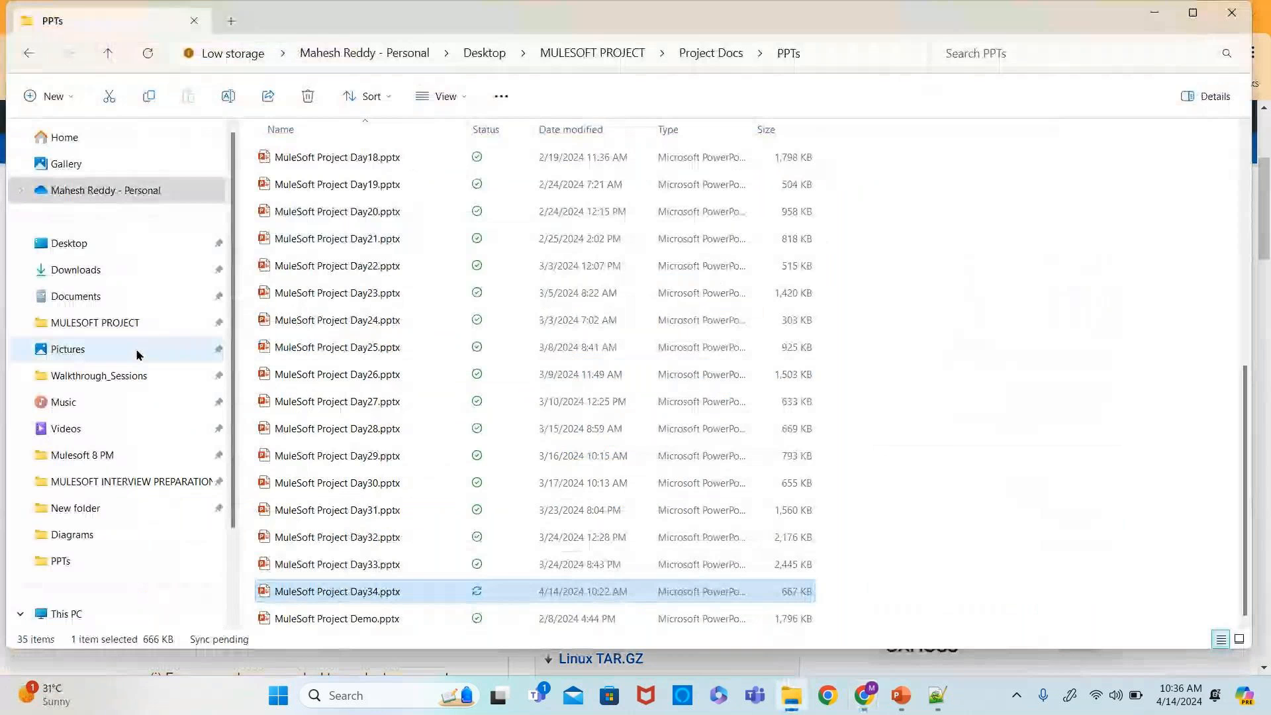
- Inspect the downloaded JDK 11.0.21 installer in the Downloads folder
left_click(98, 272)
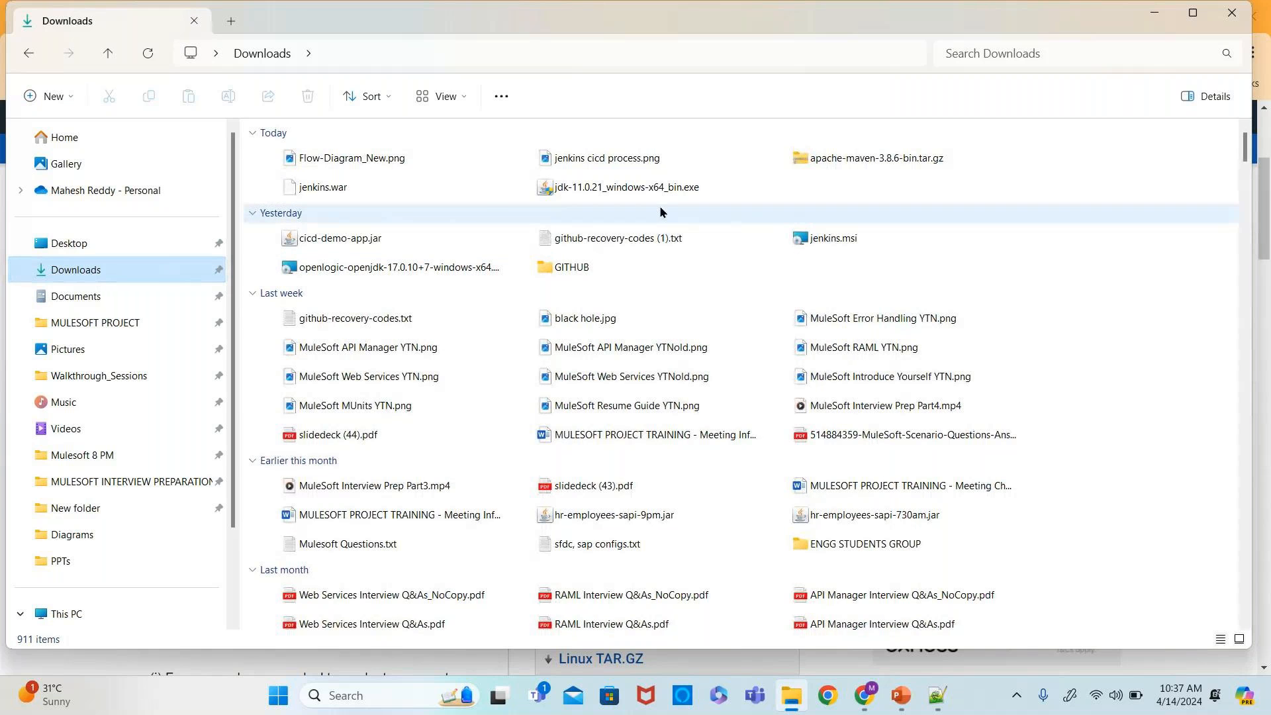
left_click(625, 198)
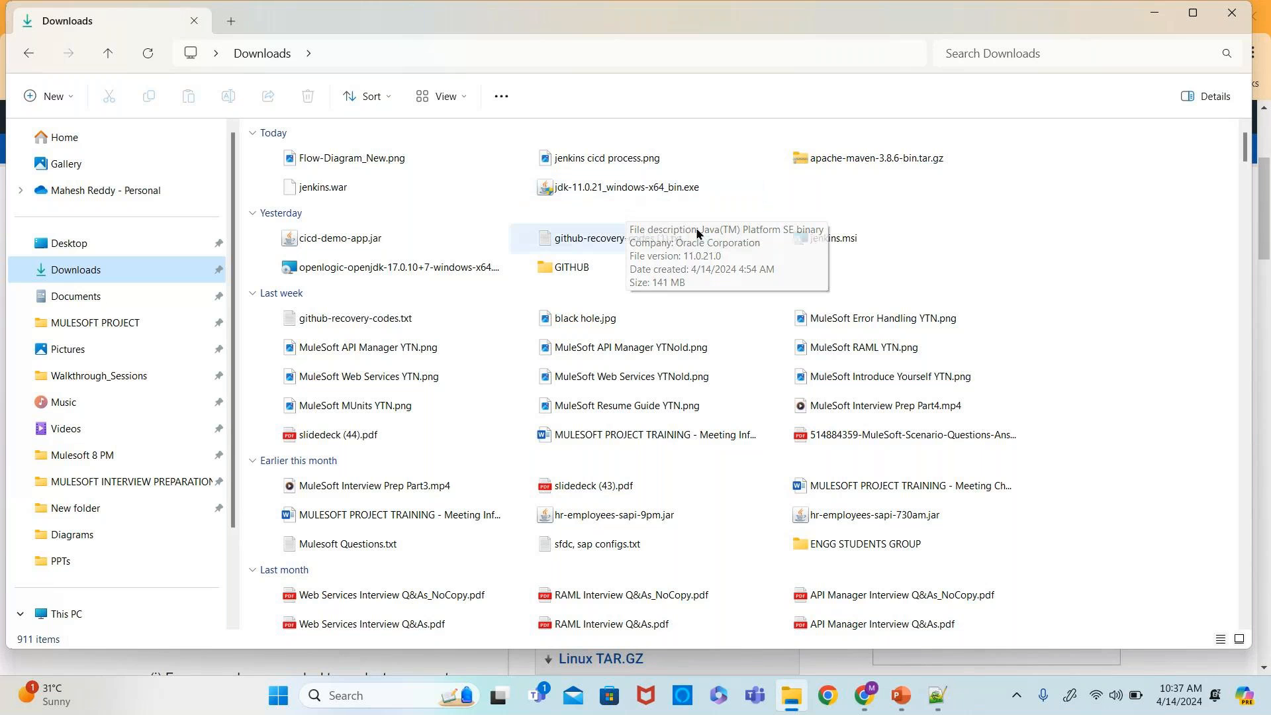
key("alt+Tab")
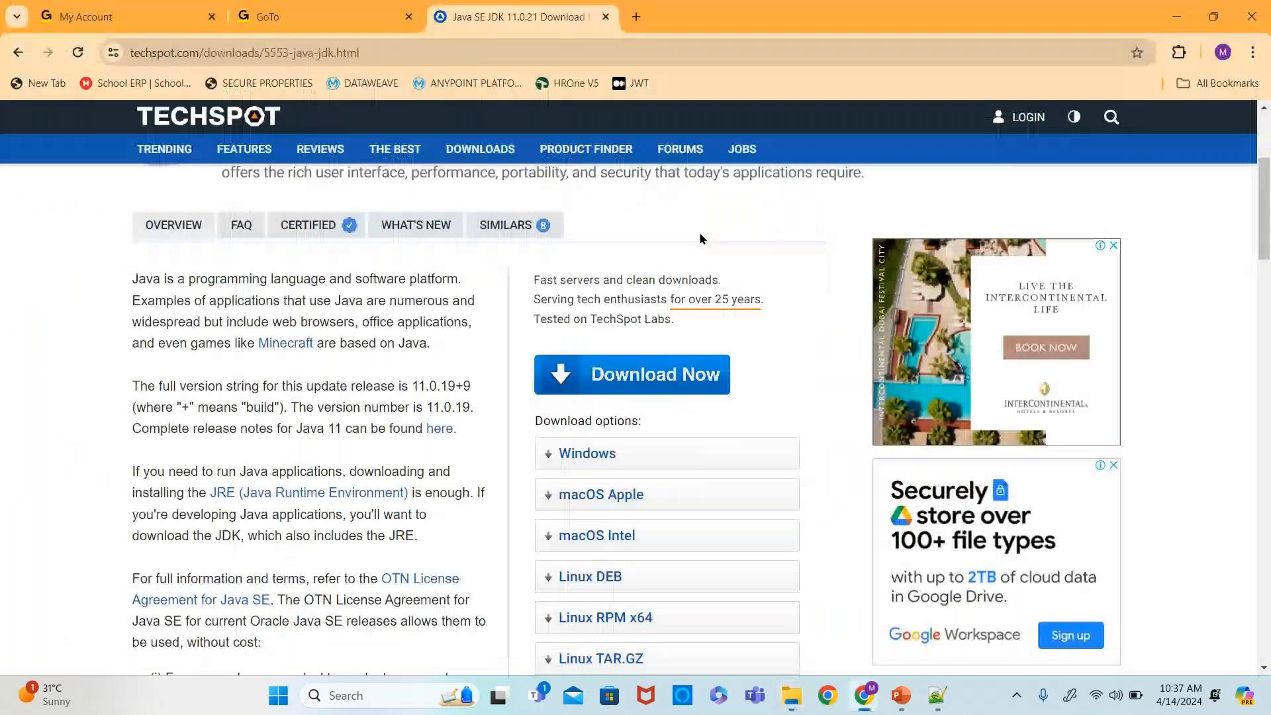
key("alt+Tab")
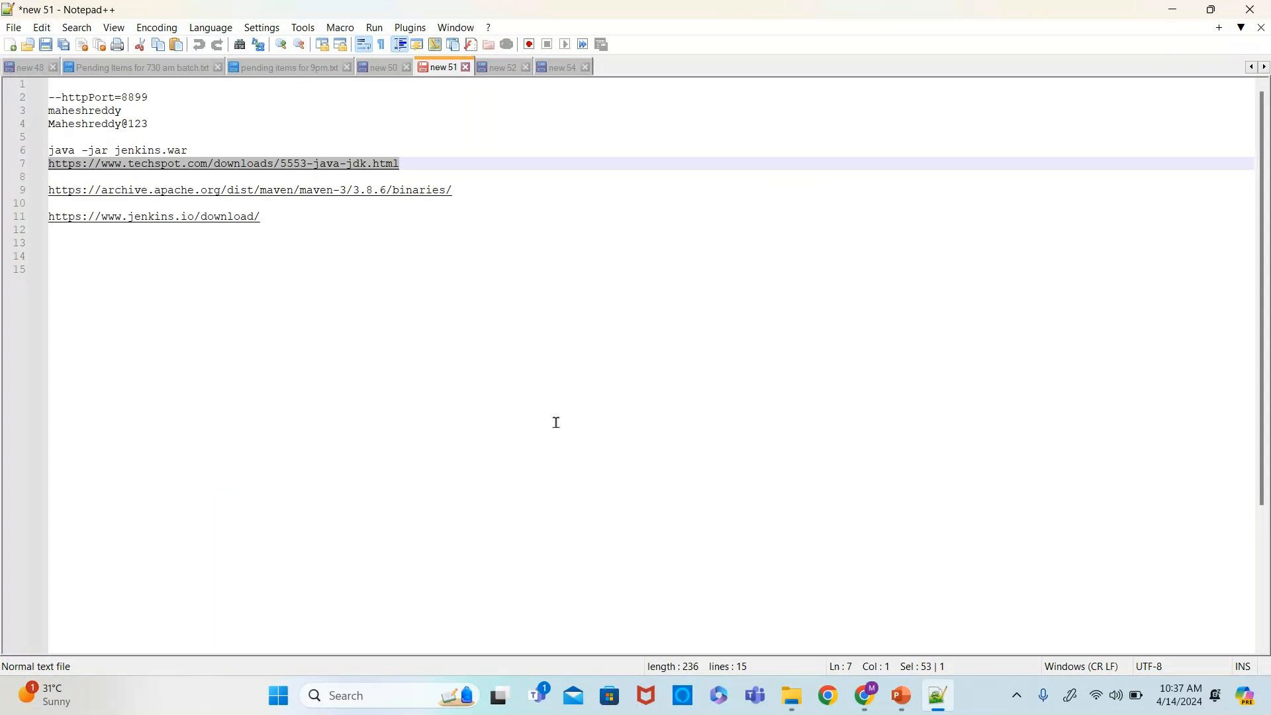
- Copy the Apache Maven 3.8.6 binaries link from the notes and open it in a new browser tab
left_click_drag(464, 194, 46, 194)
key("ctrl+c")
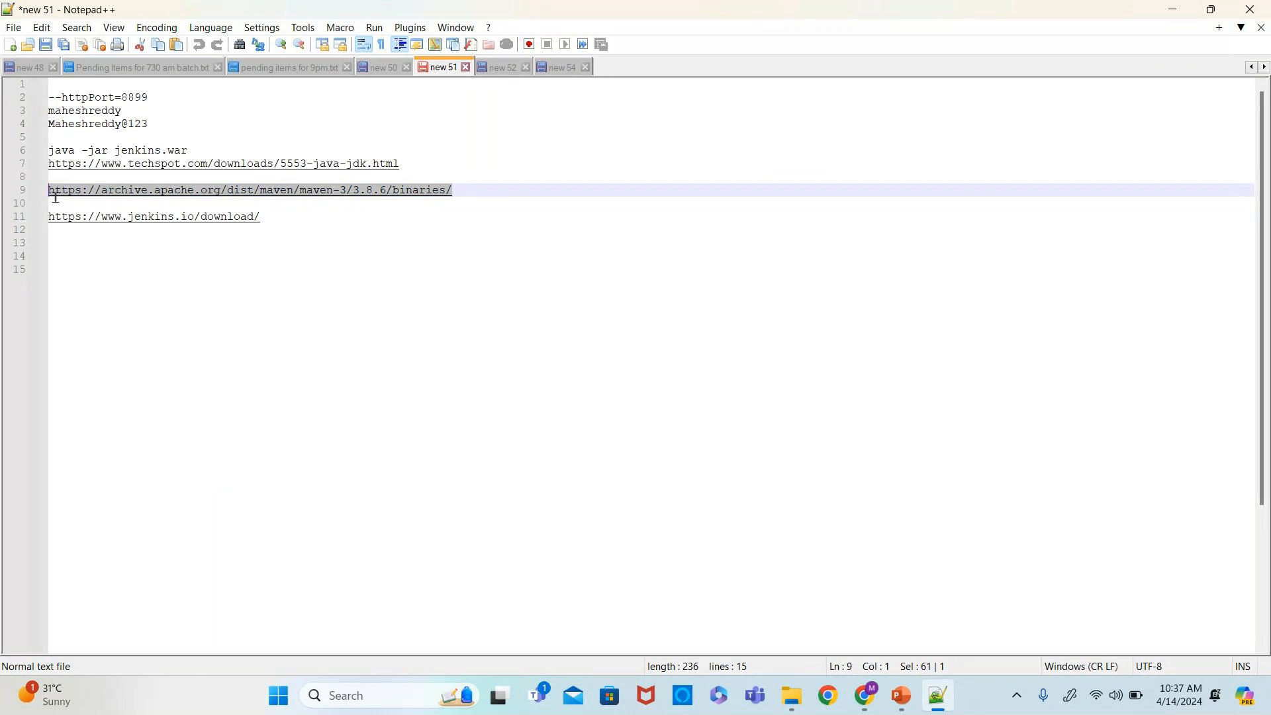
key("alt+Tab")
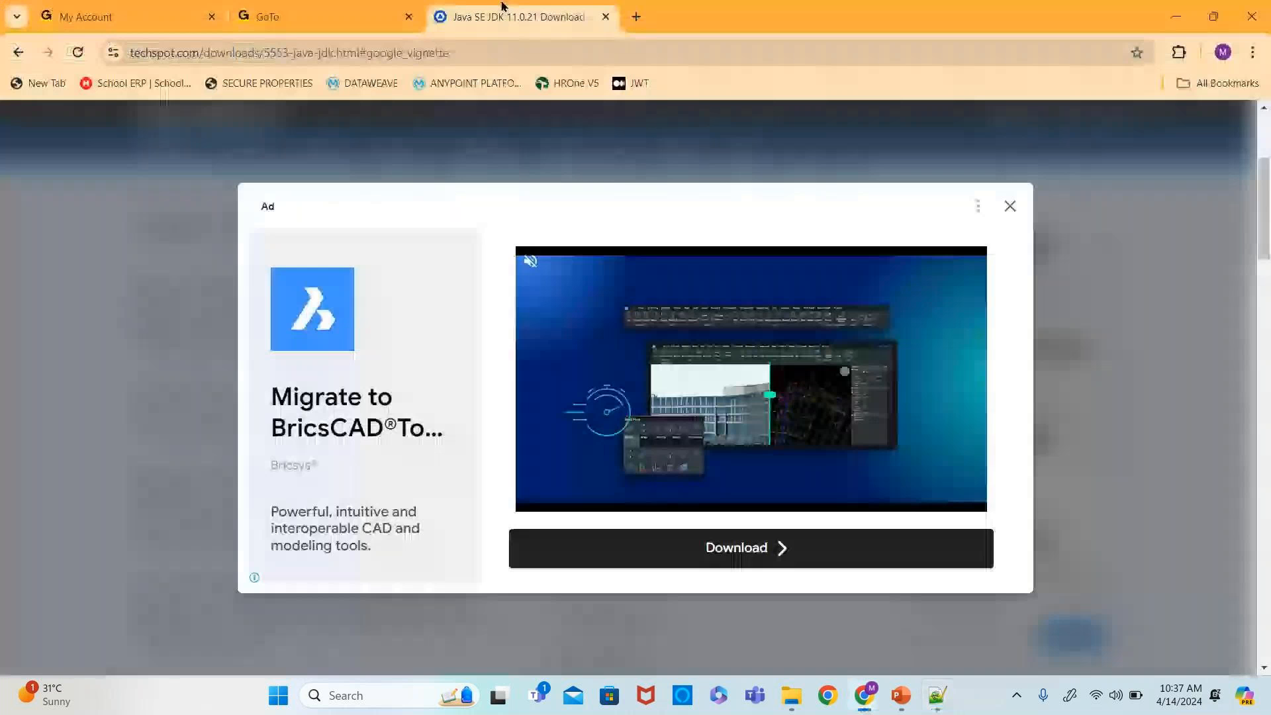
key("ctrl+t")
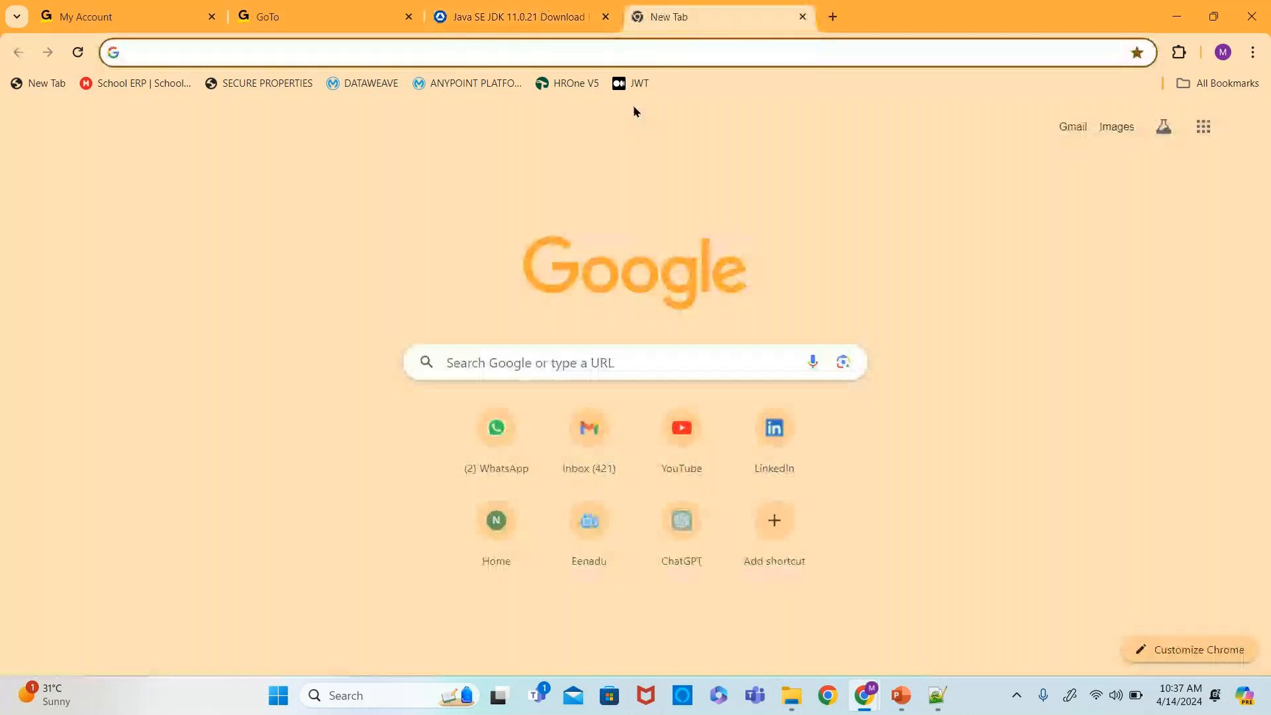
key("ctrl+v")
key("Return")
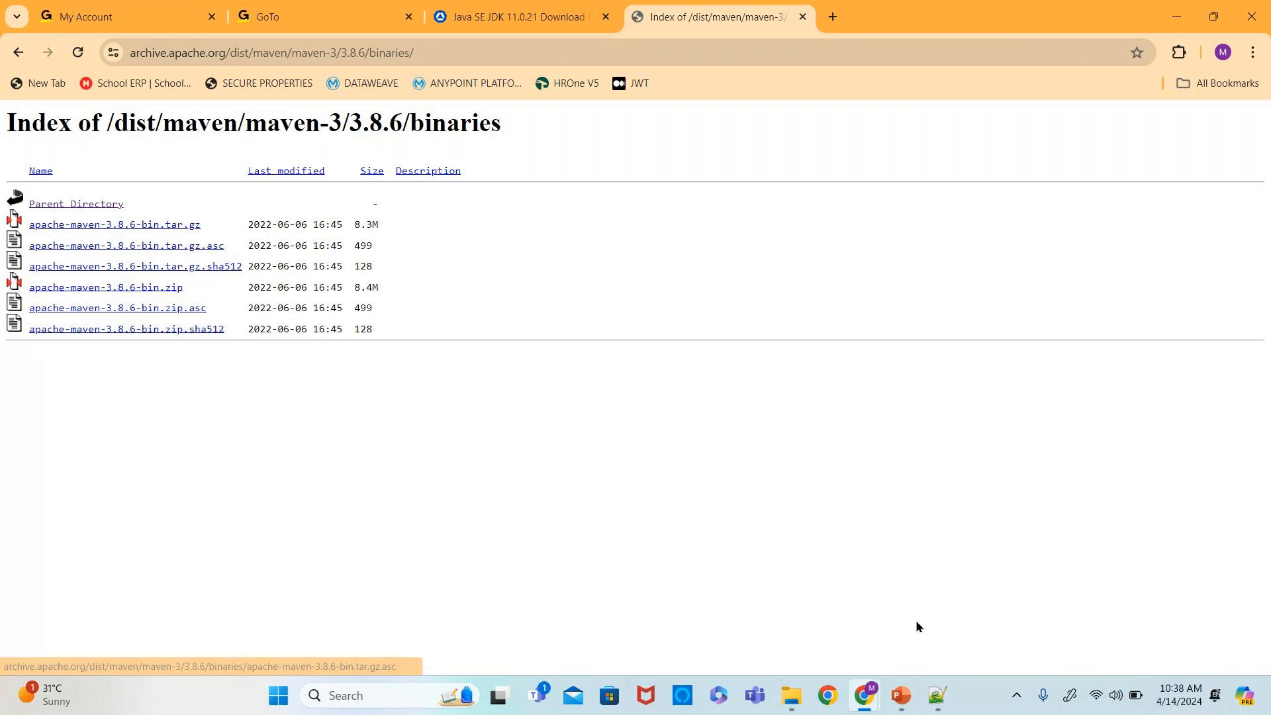
- Copy the Jenkins download link from the notes and open it in a new browser tab
mouse_move(781, 698)
left_click(787, 605)
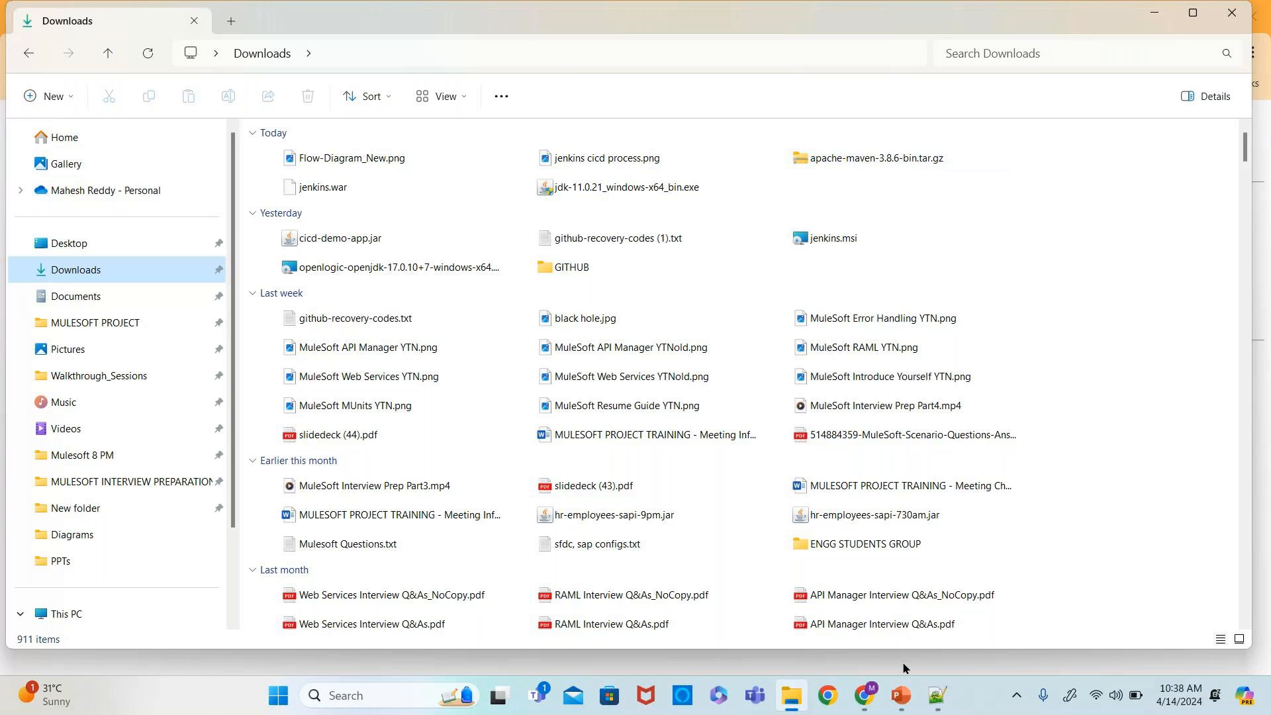
mouse_move(903, 696)
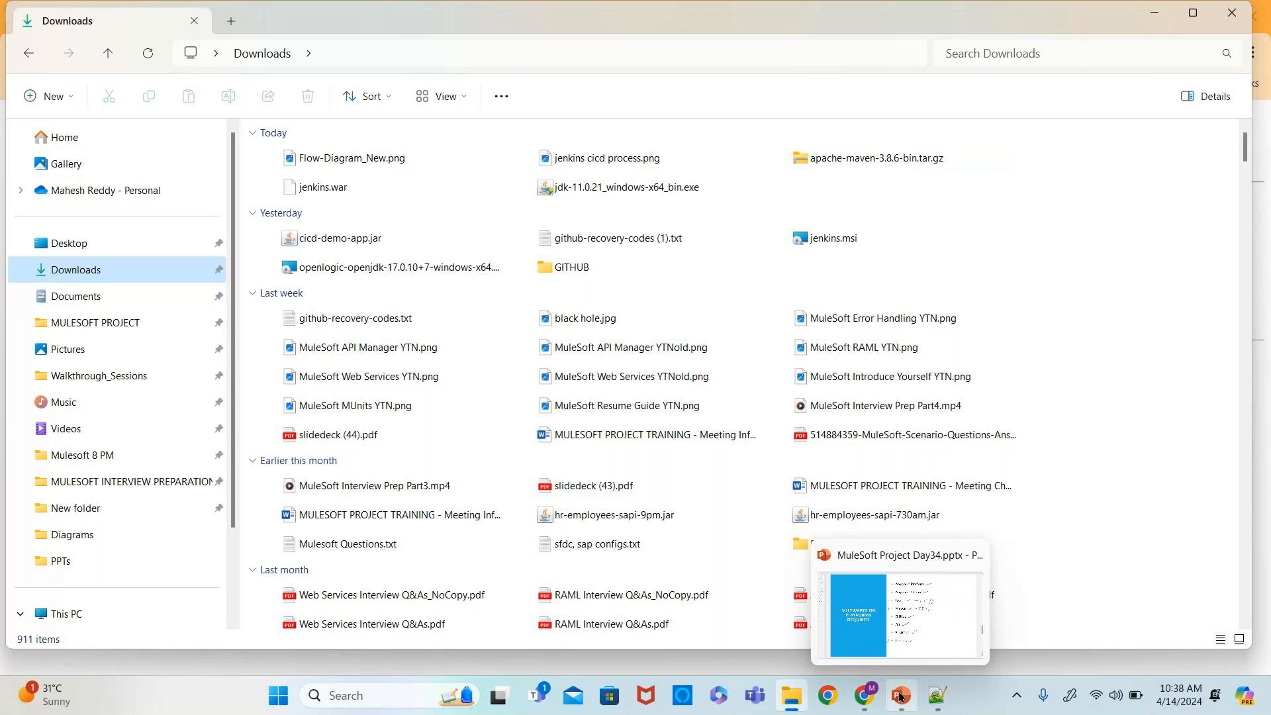
left_click(935, 695)
left_click_drag(275, 217, 41, 221)
key("ctrl+c")
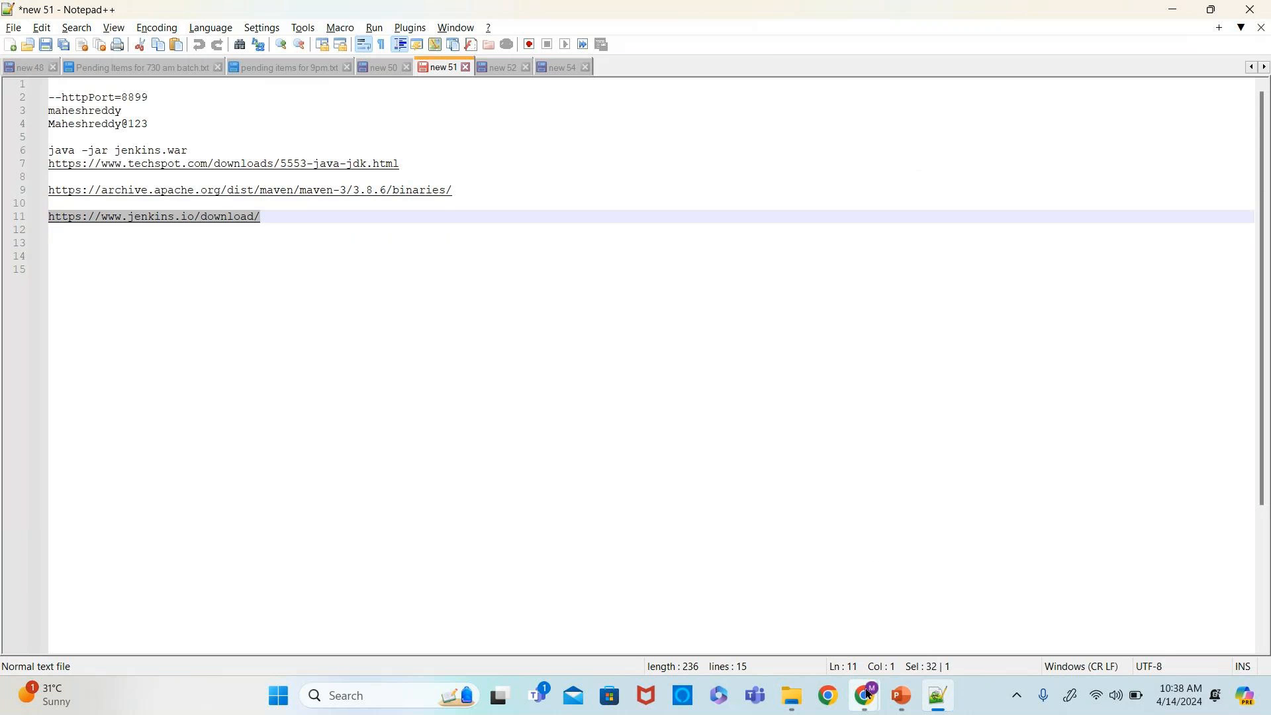
mouse_move(863, 695)
left_click(735, 602)
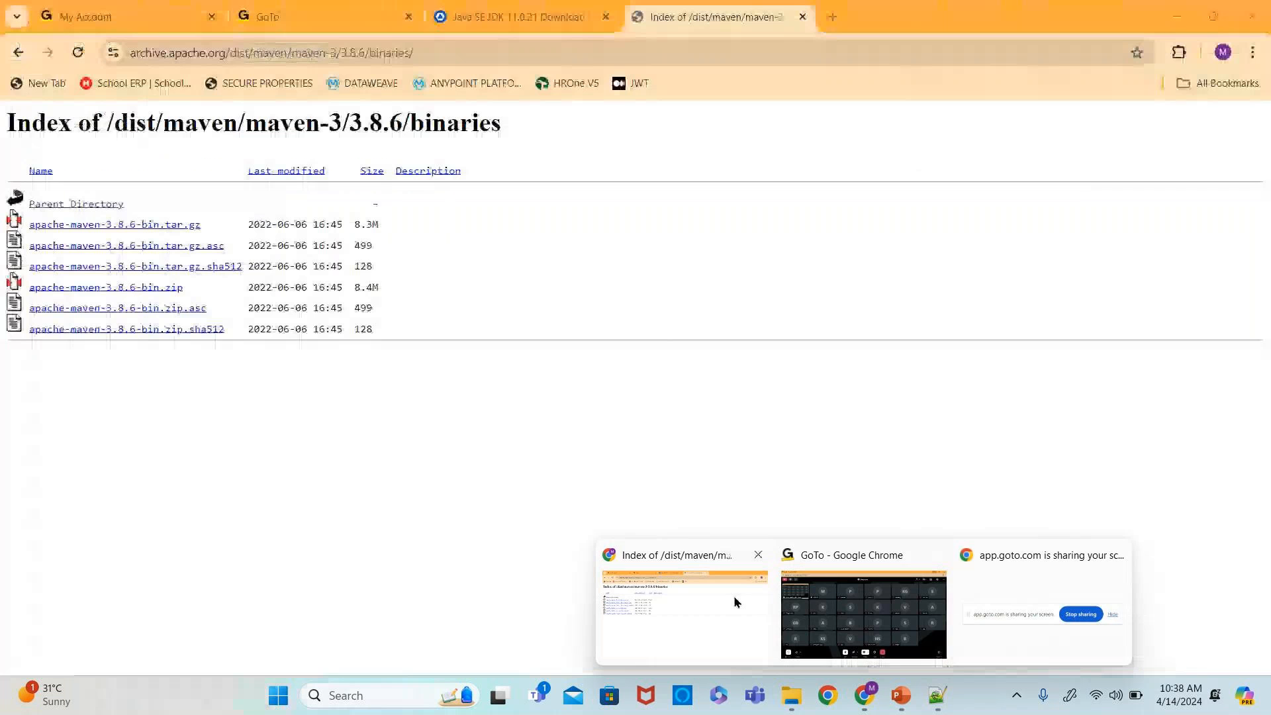
left_click(832, 16)
key("ctrl+v")
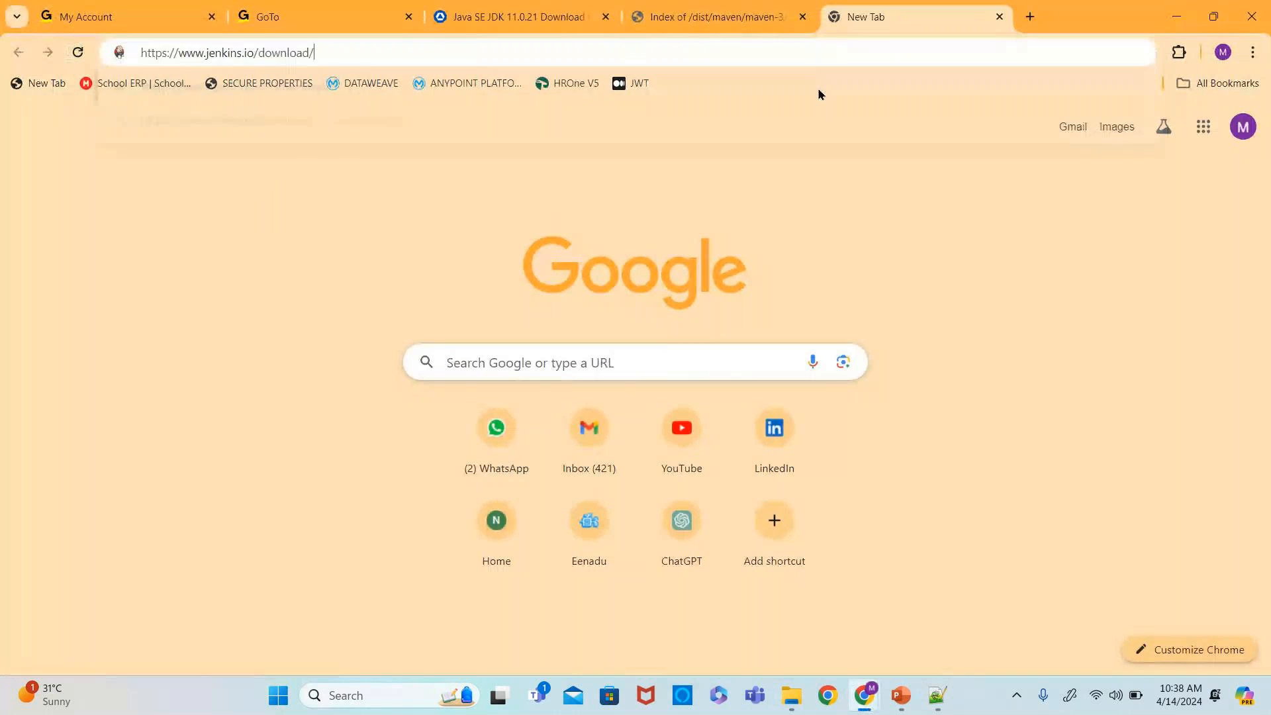
key("Return")
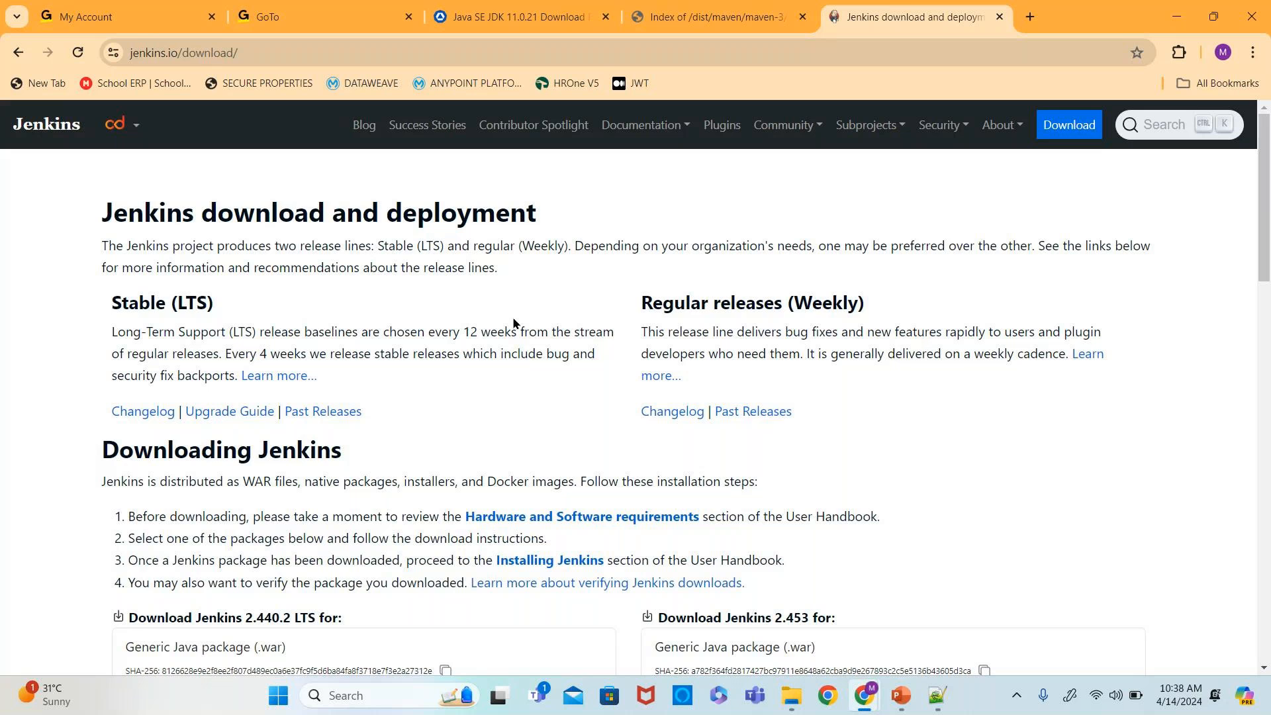
- Browse the Jenkins LTS and weekly download package options
scroll(533, 377, "down", 7)
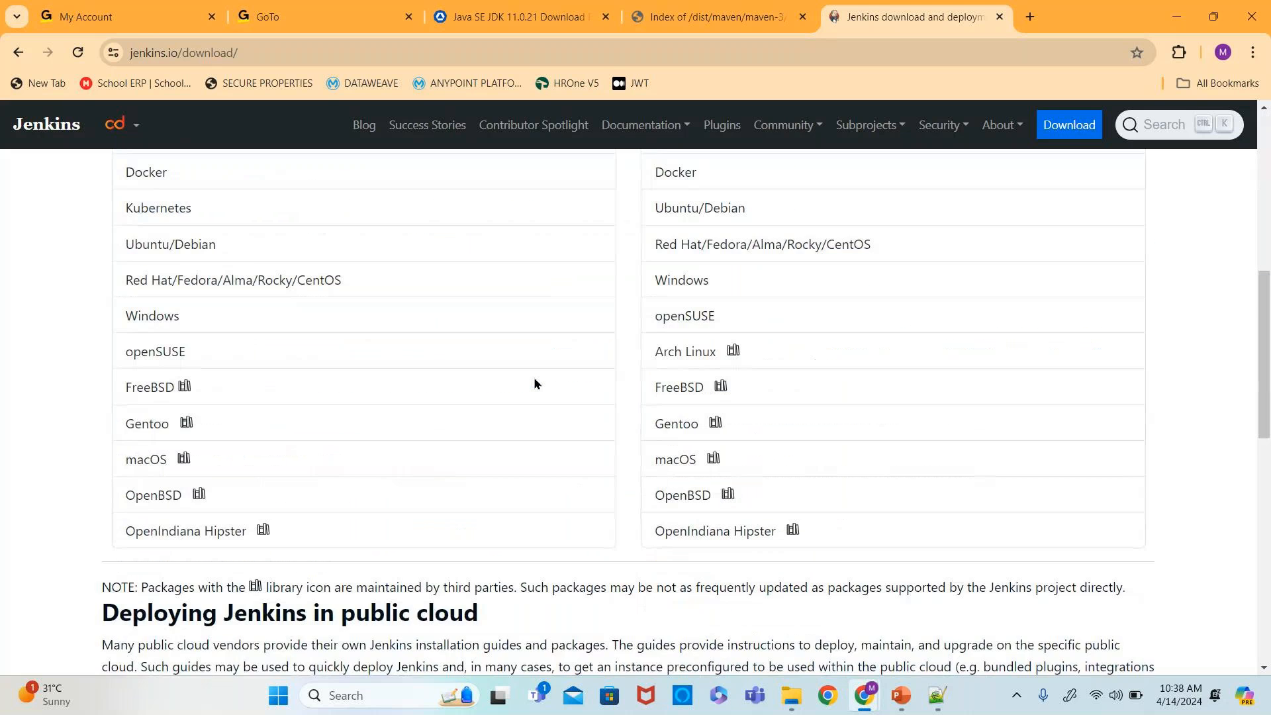
scroll(535, 382, "down", 1)
scroll(535, 383, "up", 4)
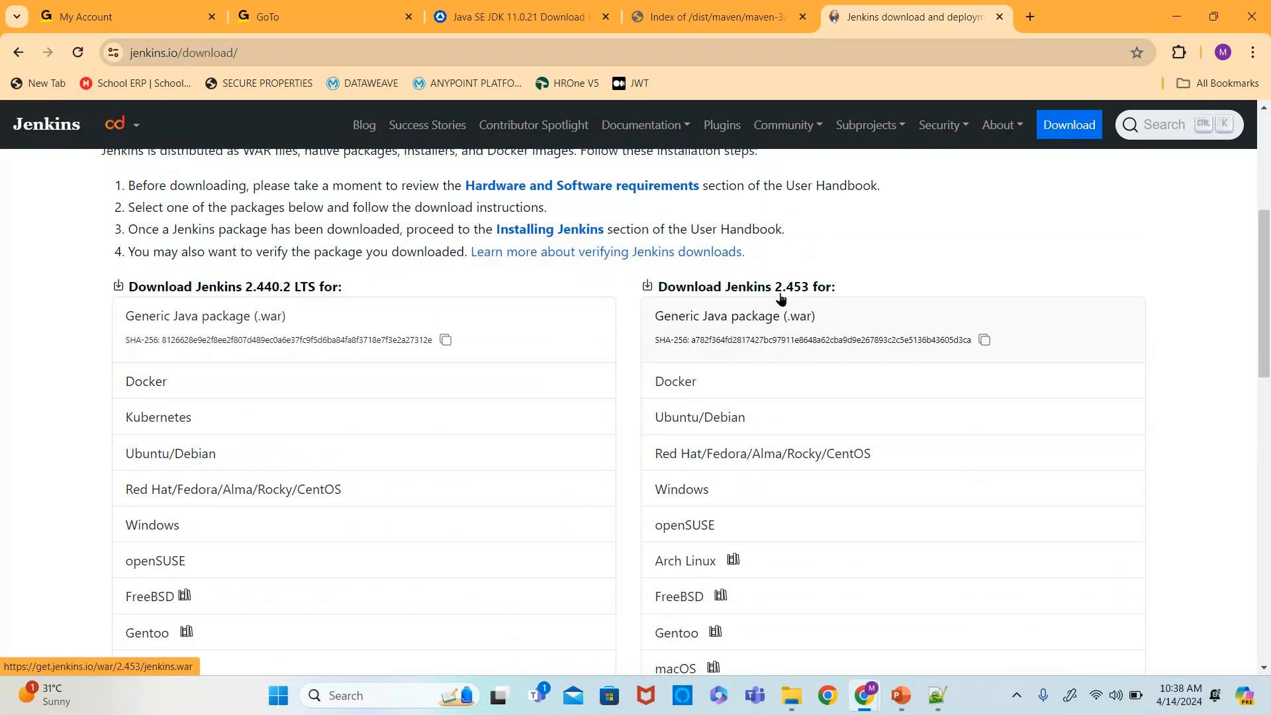
scroll(786, 509, "down", 1)
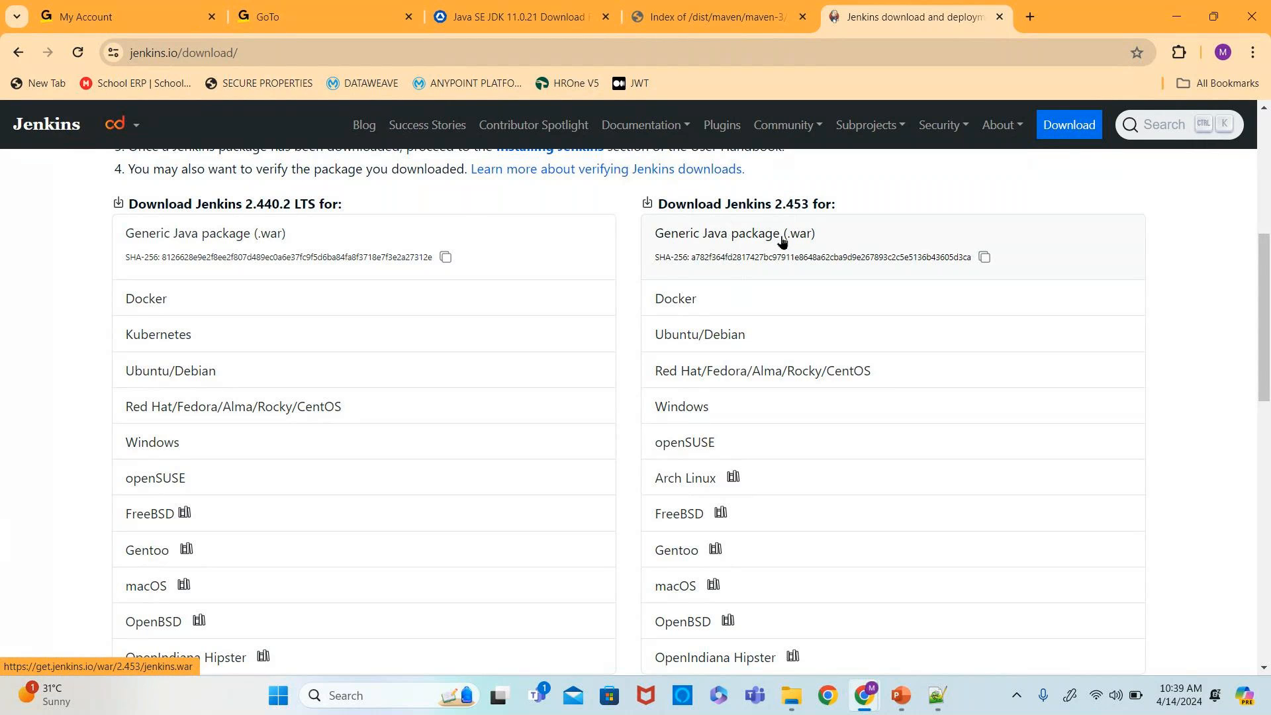
- Open the SOFTWARES folder on the New Volume (D:) drive
left_click(791, 696)
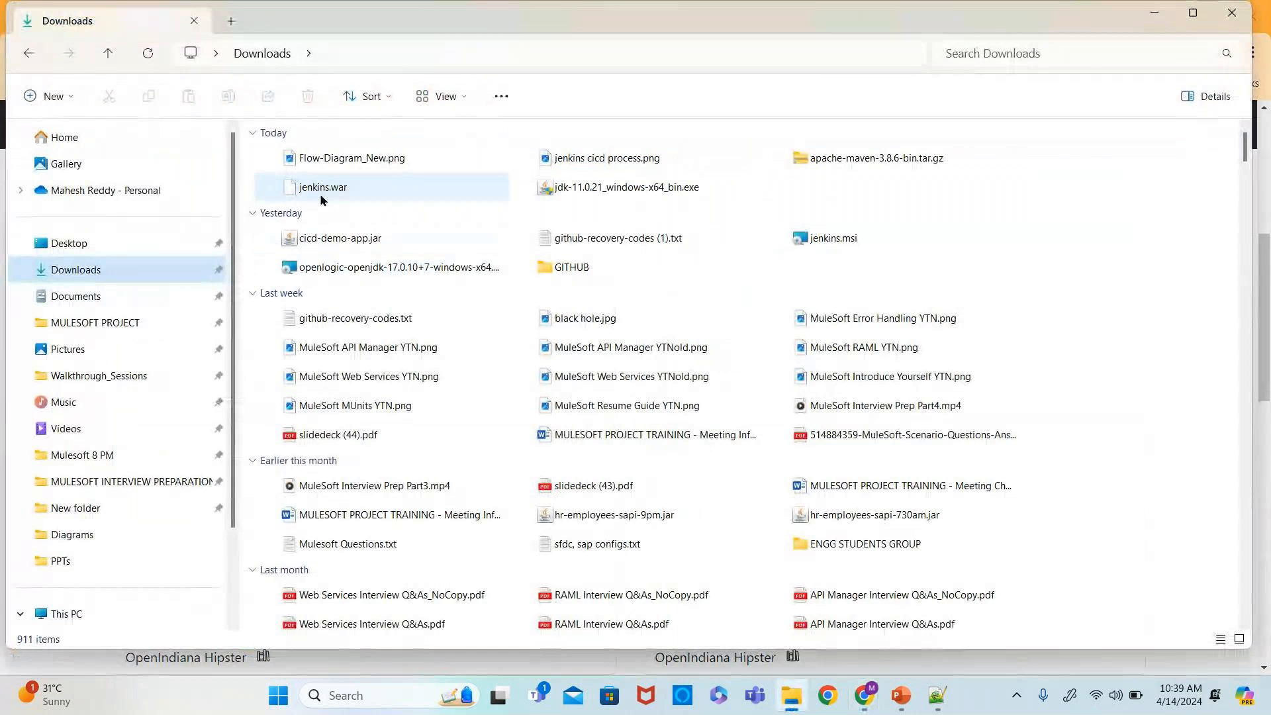
mouse_move(321, 194)
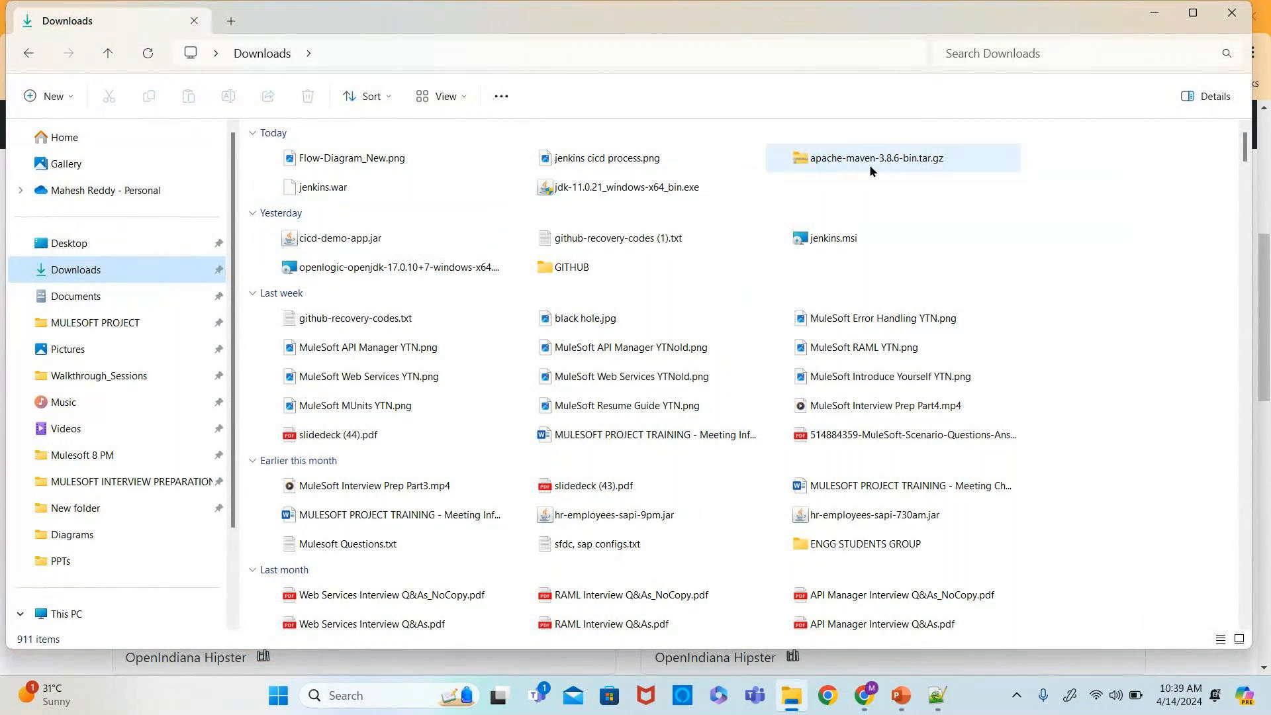
mouse_move(870, 170)
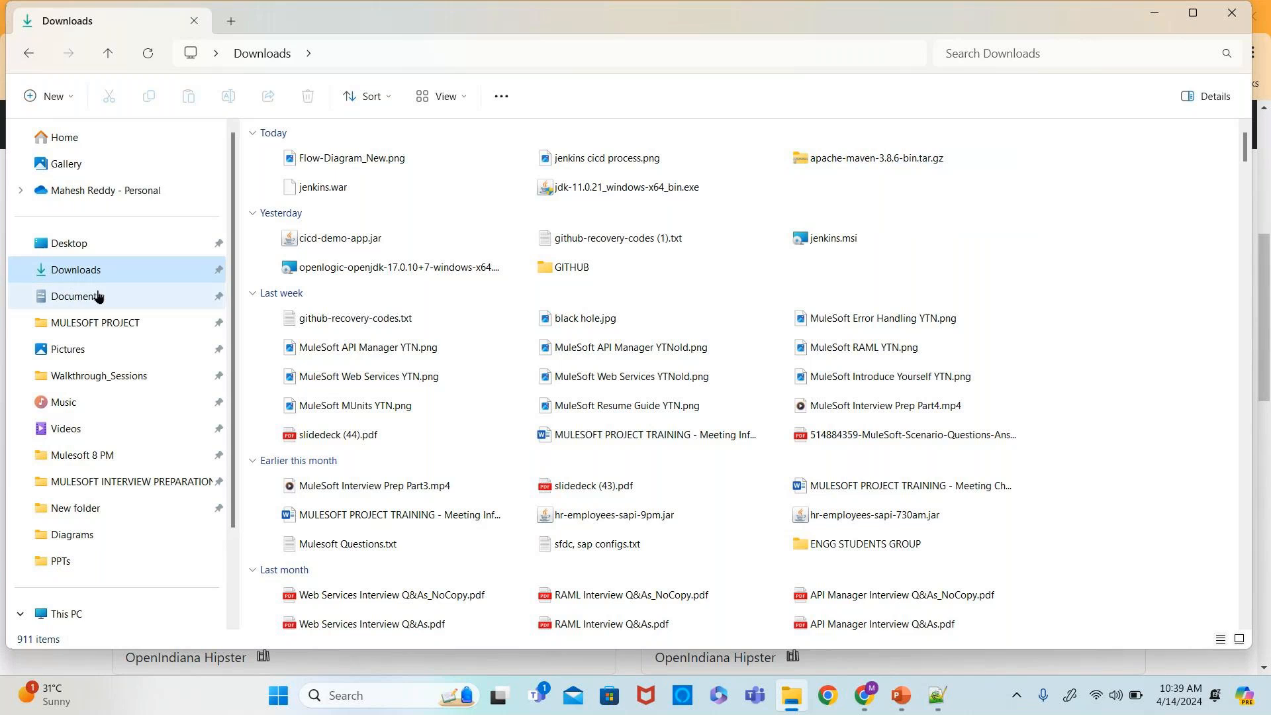
scroll(126, 534, "down", 2)
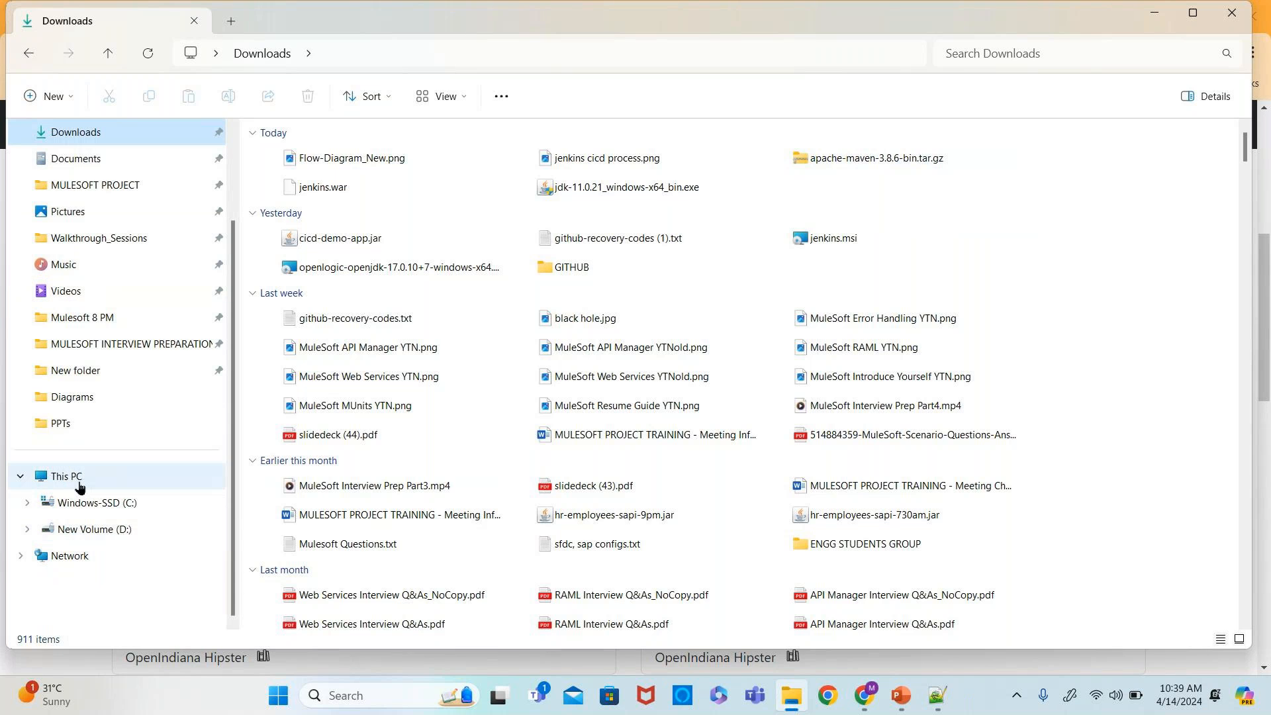
left_click(118, 529)
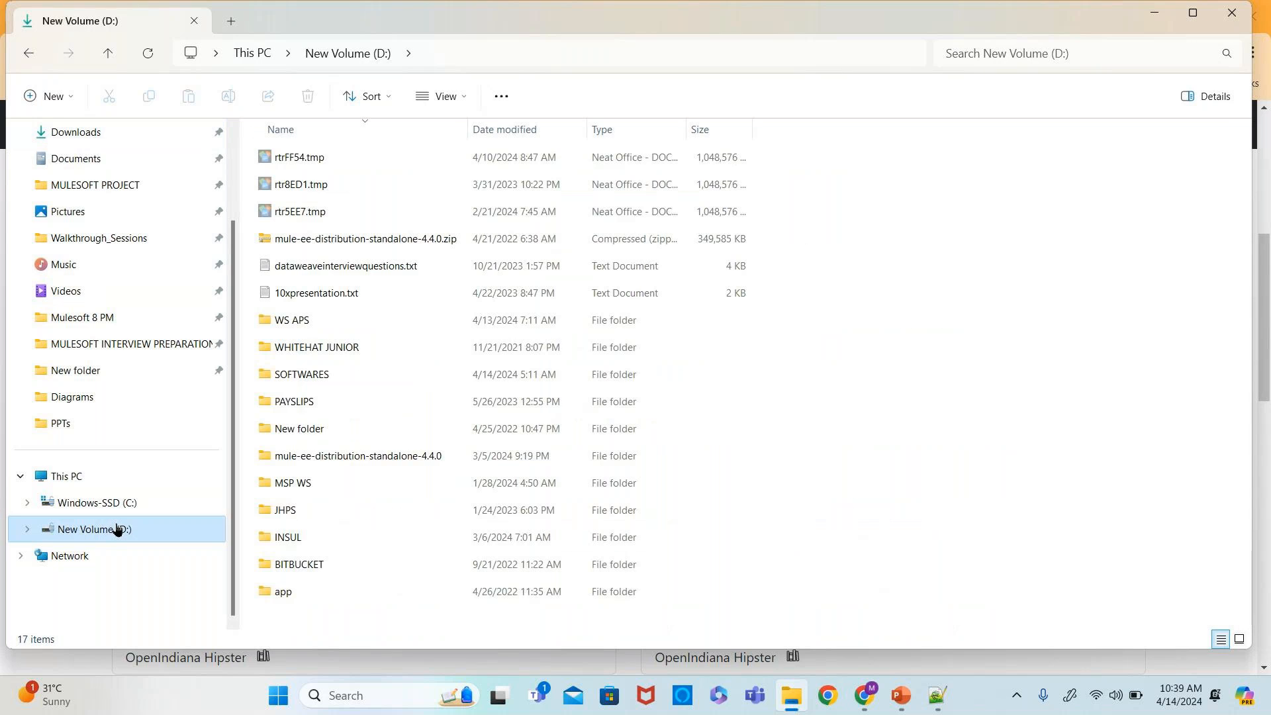
double_click(318, 381)
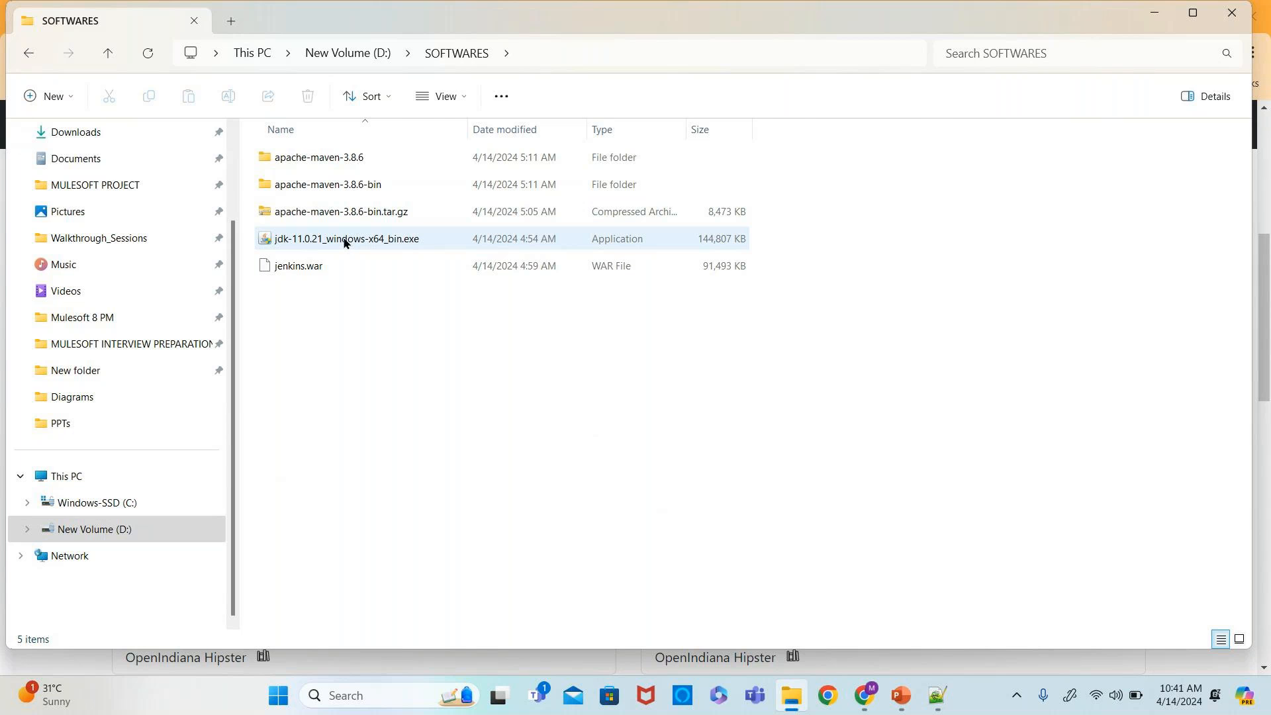
- Search for uni and open Add or remove programs
left_click(319, 699)
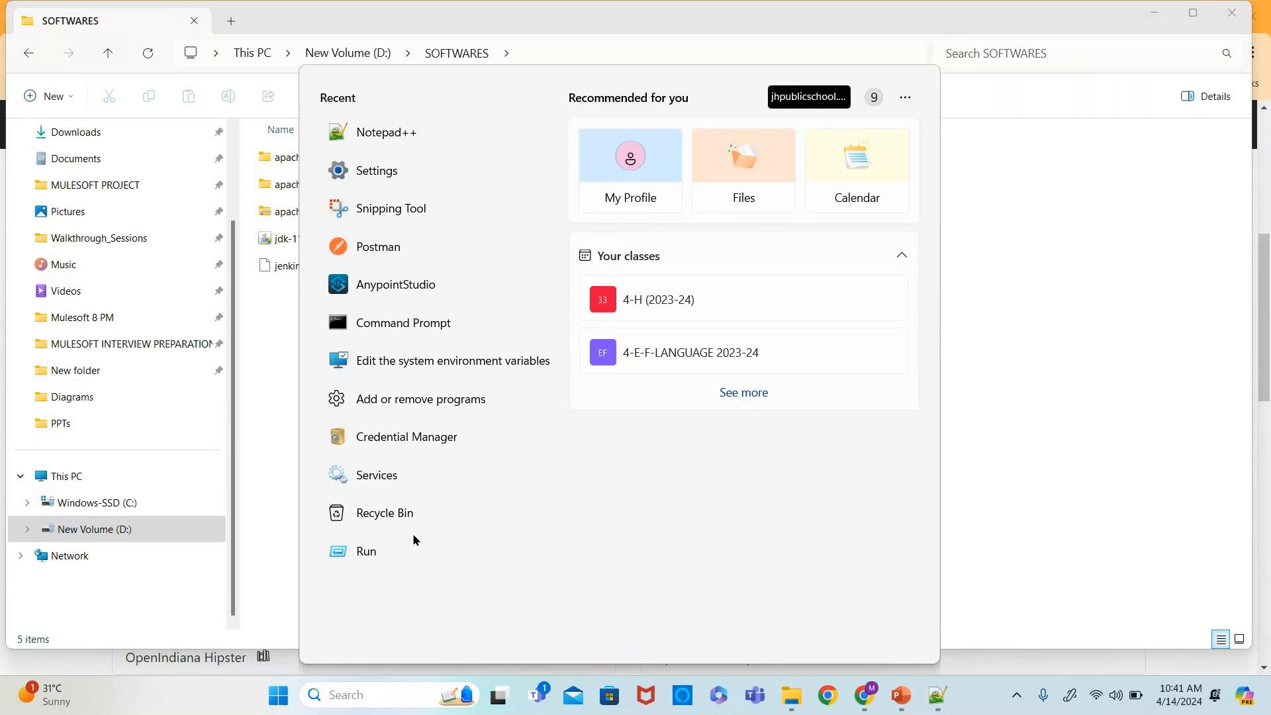
type("uni")
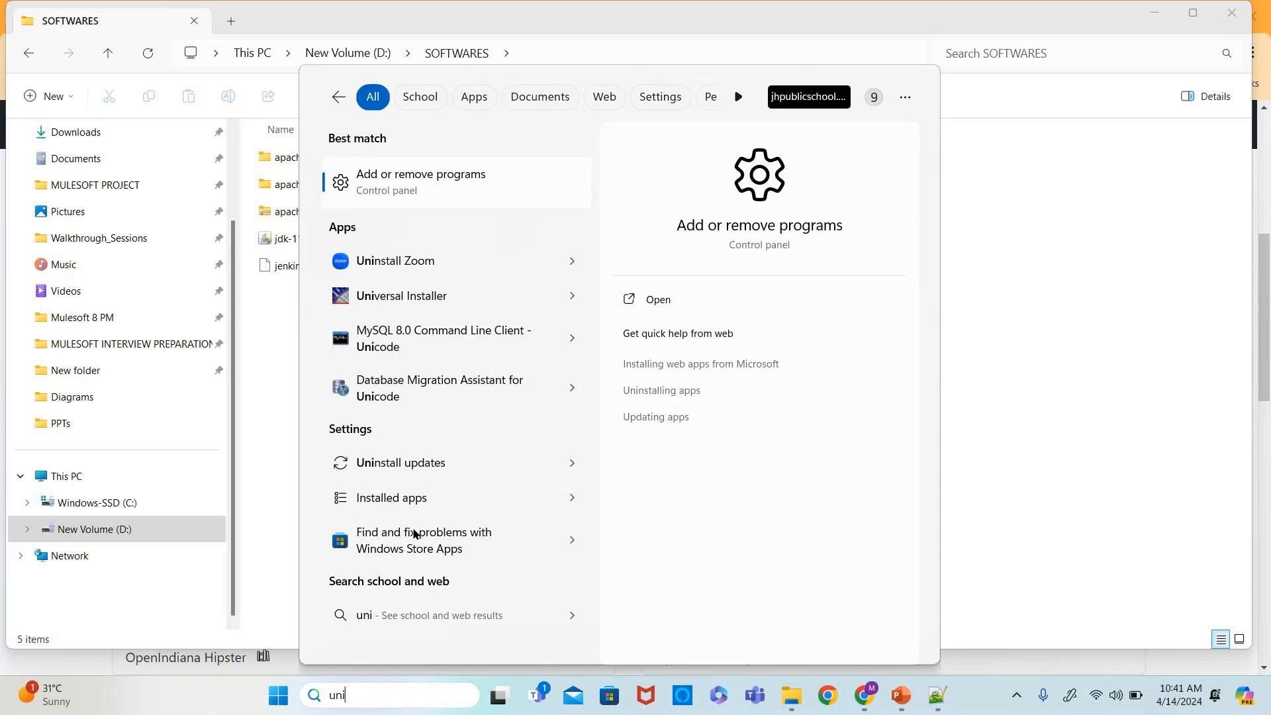
left_click(420, 180)
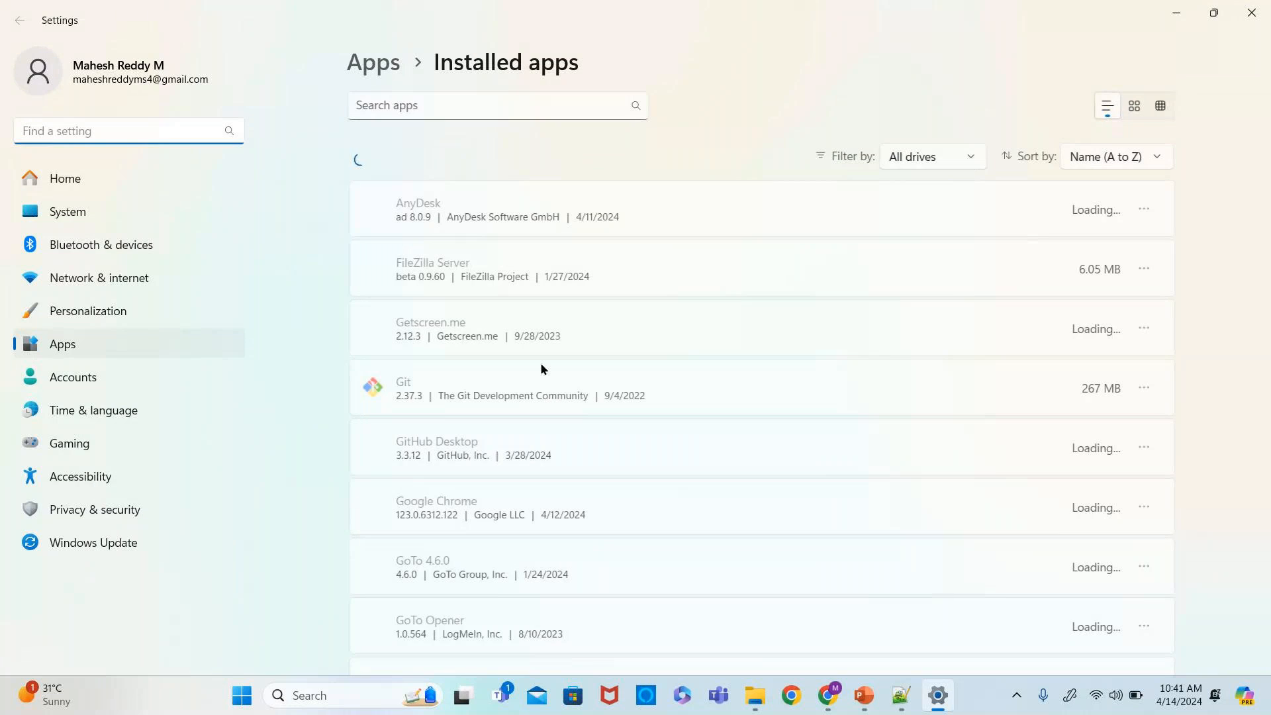
- Scroll through the installed apps list looking for the Java development kits
scroll(541, 364, "down", 5)
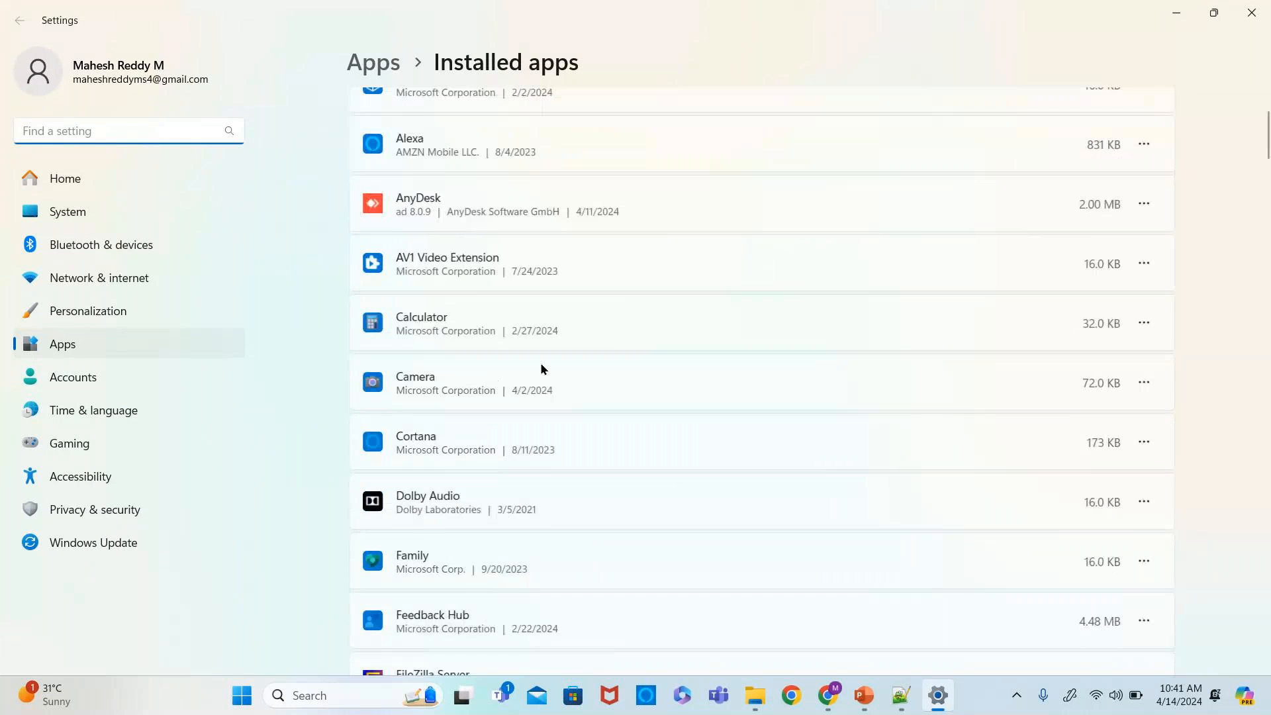
scroll(541, 368, "down", 10)
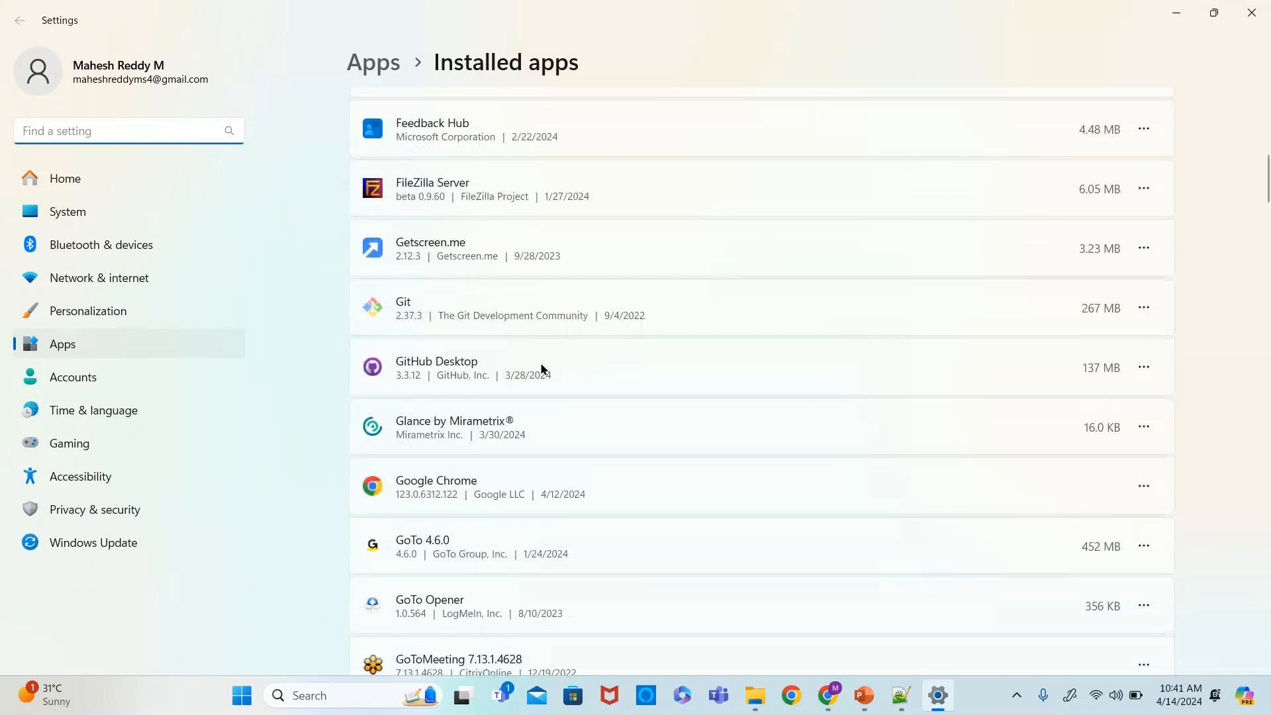
scroll(541, 369, "down", 5)
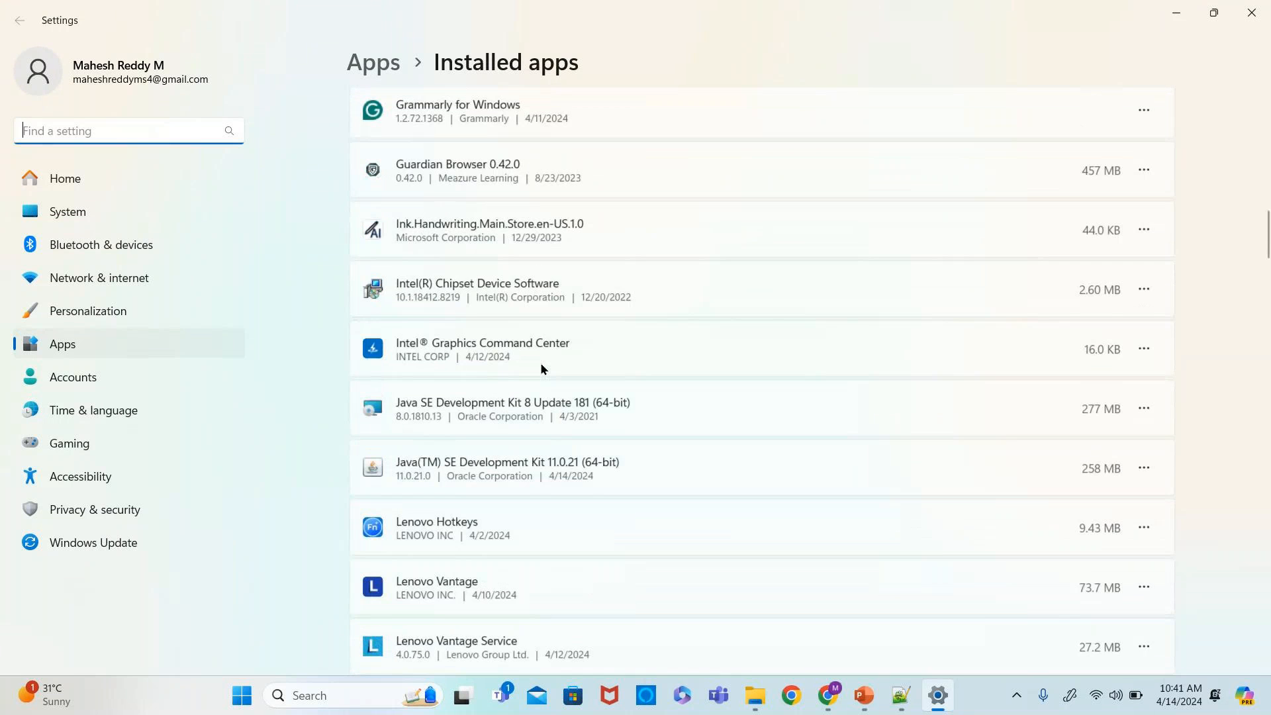
scroll(541, 368, "down", 7)
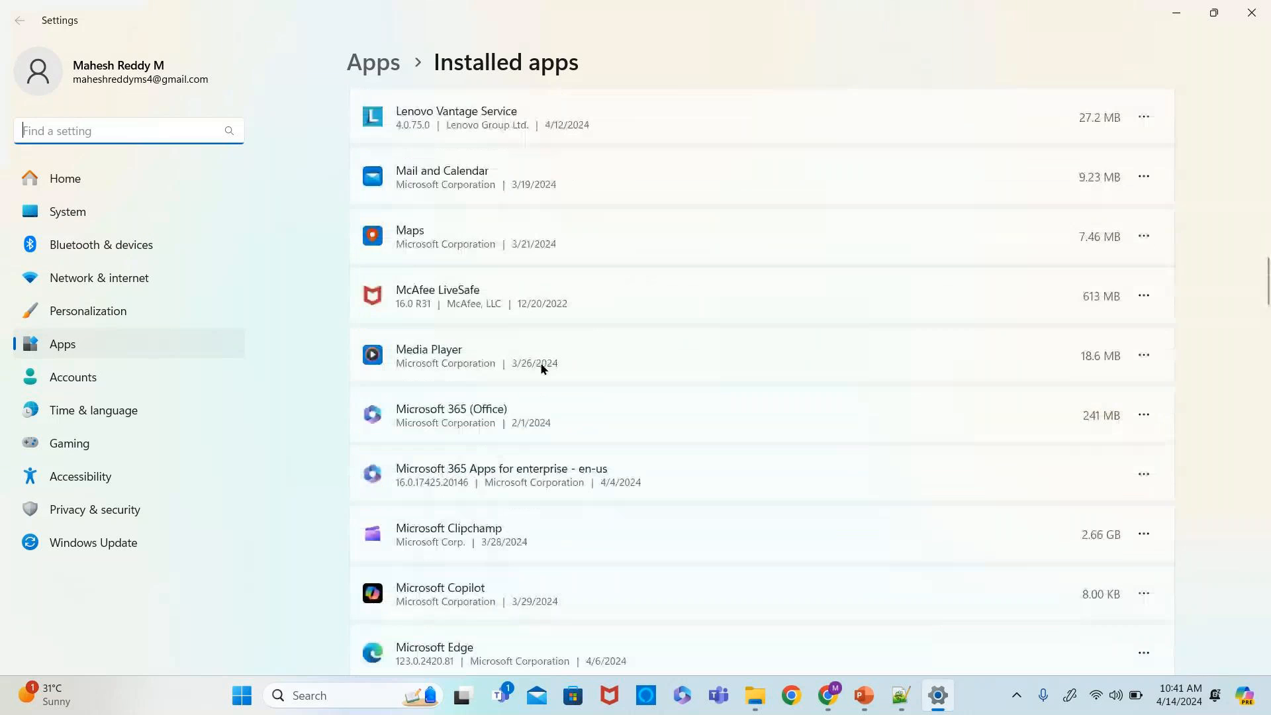
- Uninstall Java SE Development Kit 8 Update 181 (64-bit) from the installed apps
scroll(541, 369, "up", 5)
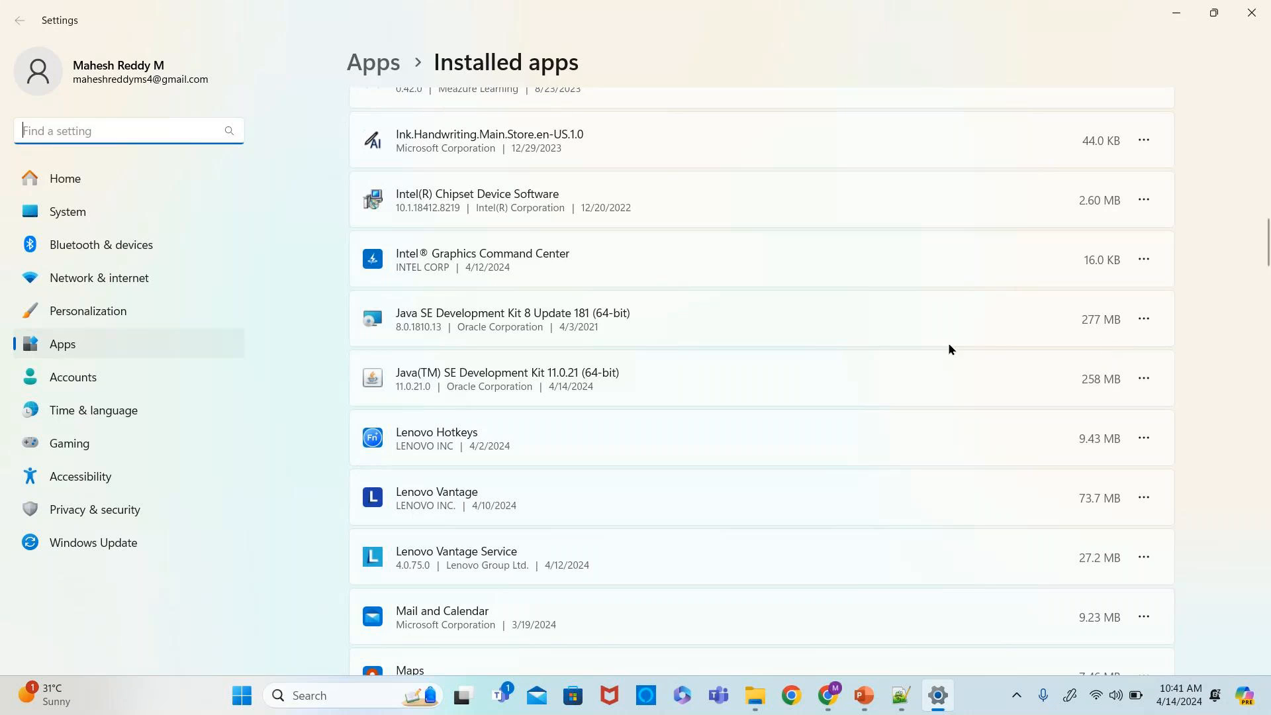
left_click(1144, 318)
left_click(994, 375)
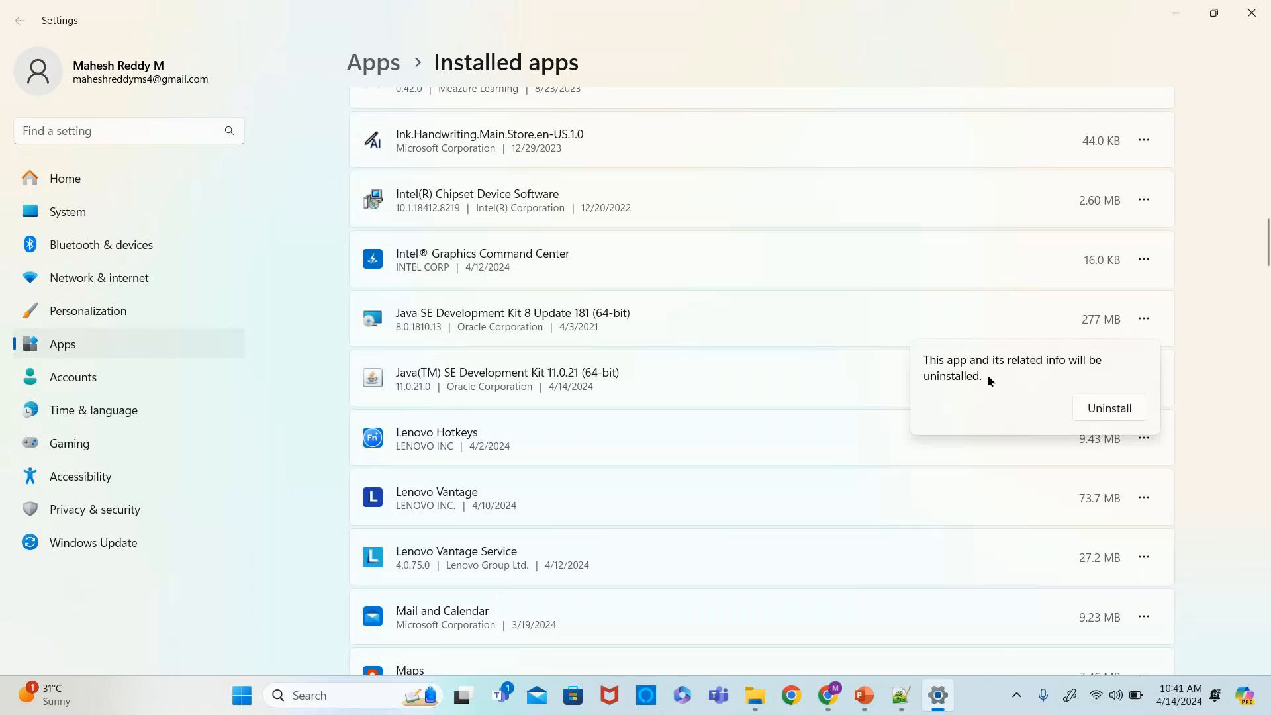
left_click(1101, 406)
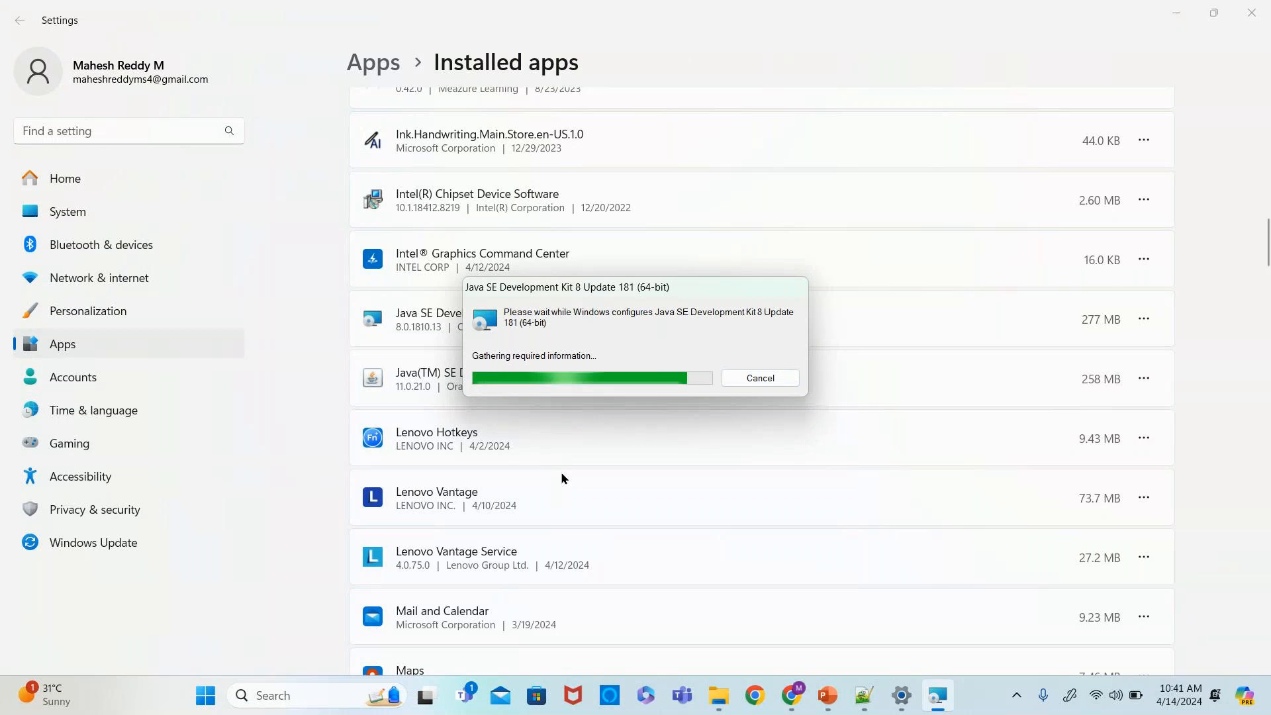
- Uninstall Java(TM) SE Development Kit 11.0.21 (64-bit) from the installed apps
left_click(1144, 382)
left_click(979, 443)
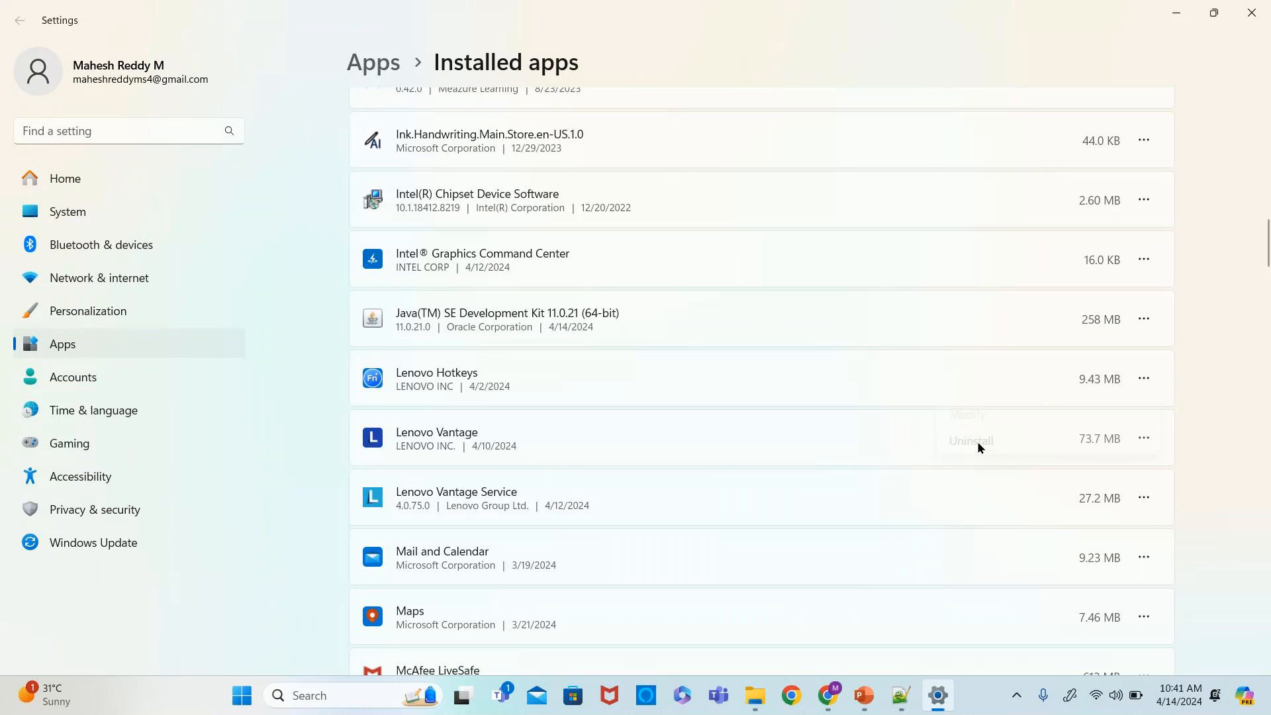
left_click(1126, 410)
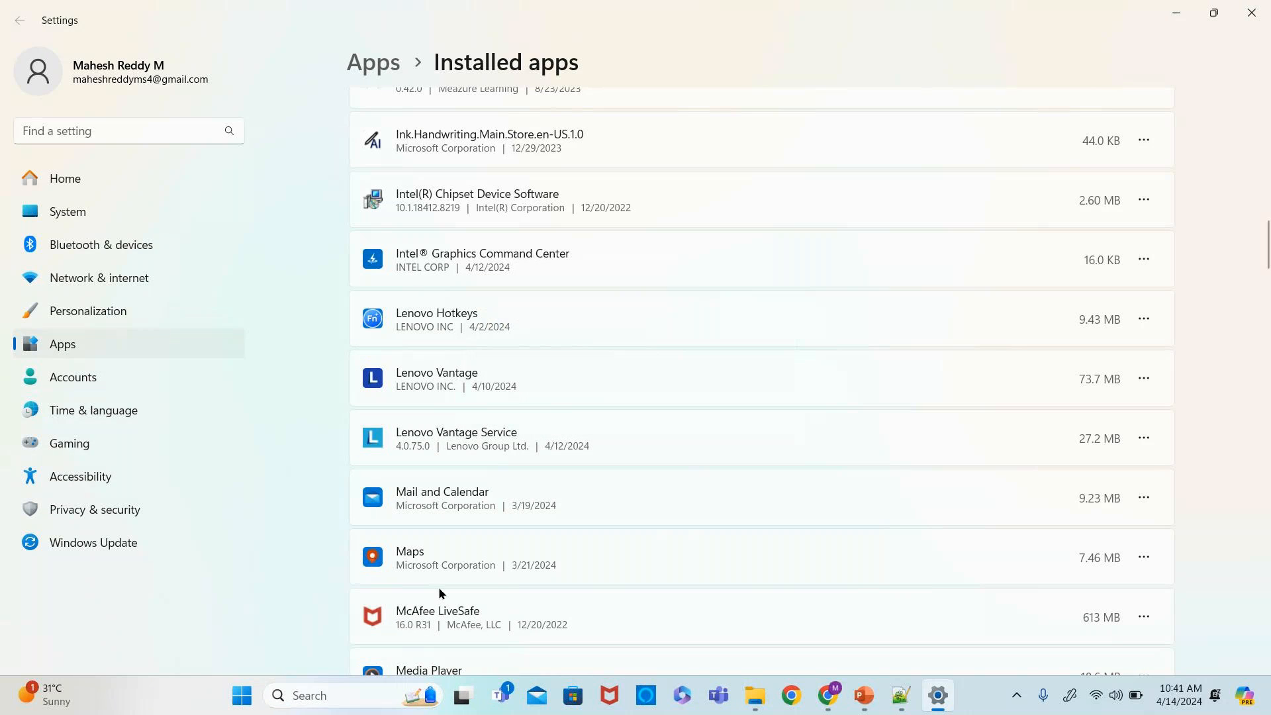
- Open Command Prompt and run java -version to check for an installed Java
left_click(340, 682)
type("cmd")
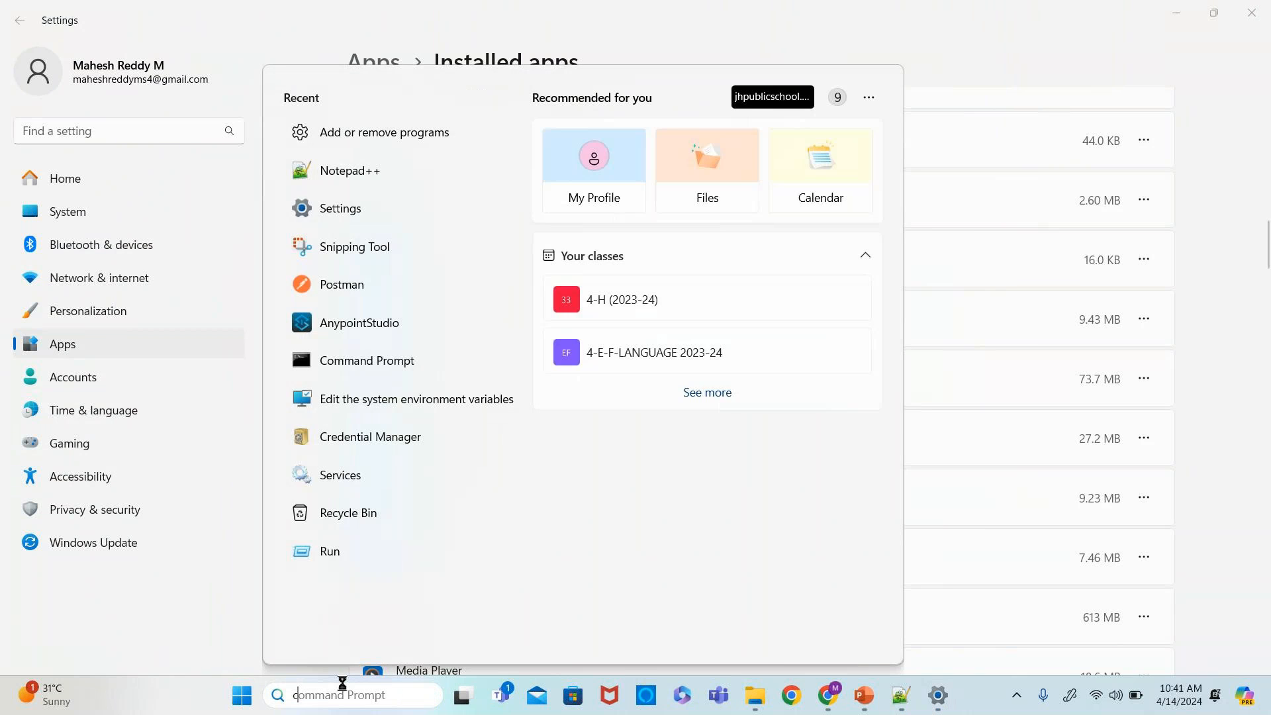
key("Return")
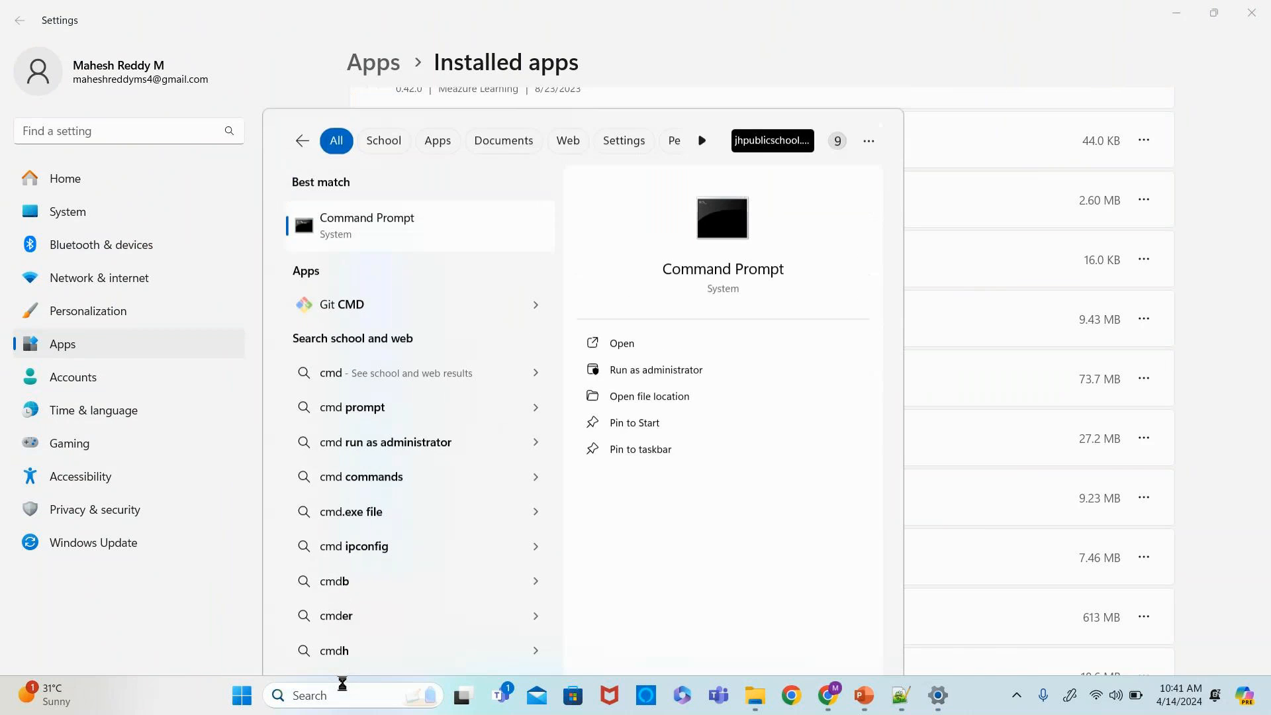
type("java -")
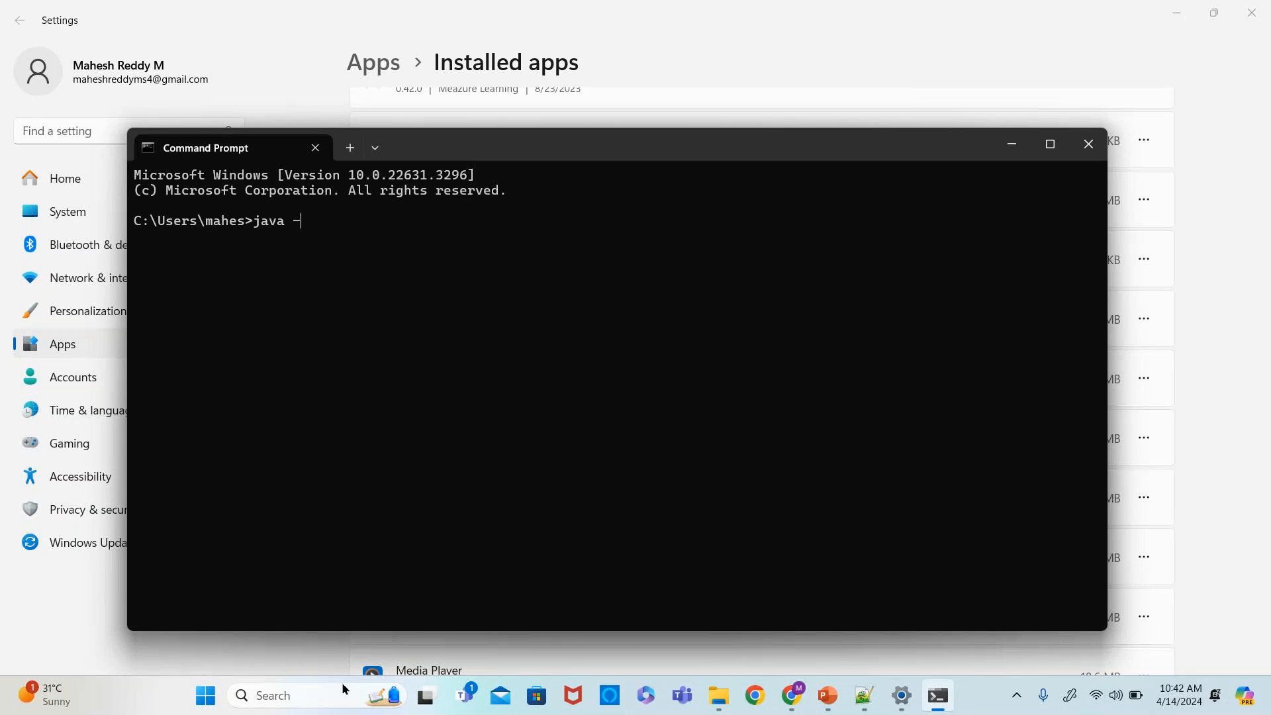
type("version")
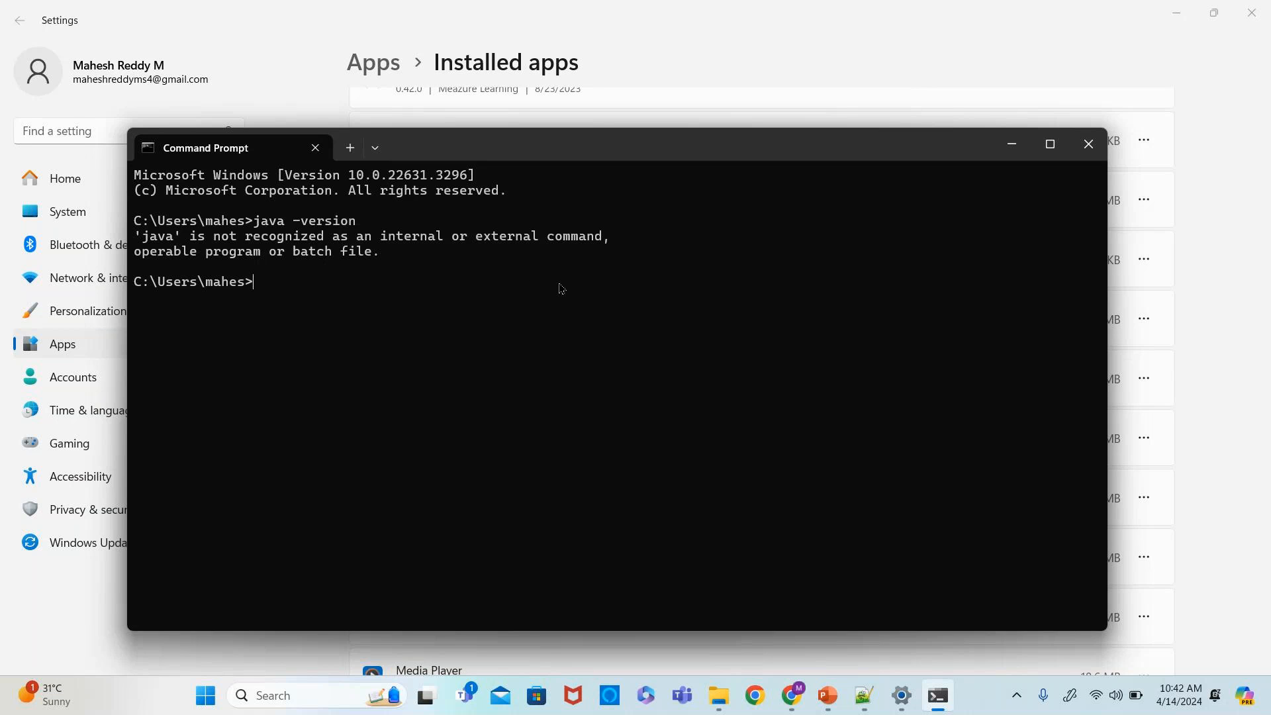
- Run jdk-11.0.21_windows-x64_bin.exe from the SOFTWARES folder as administrator
mouse_move(722, 697)
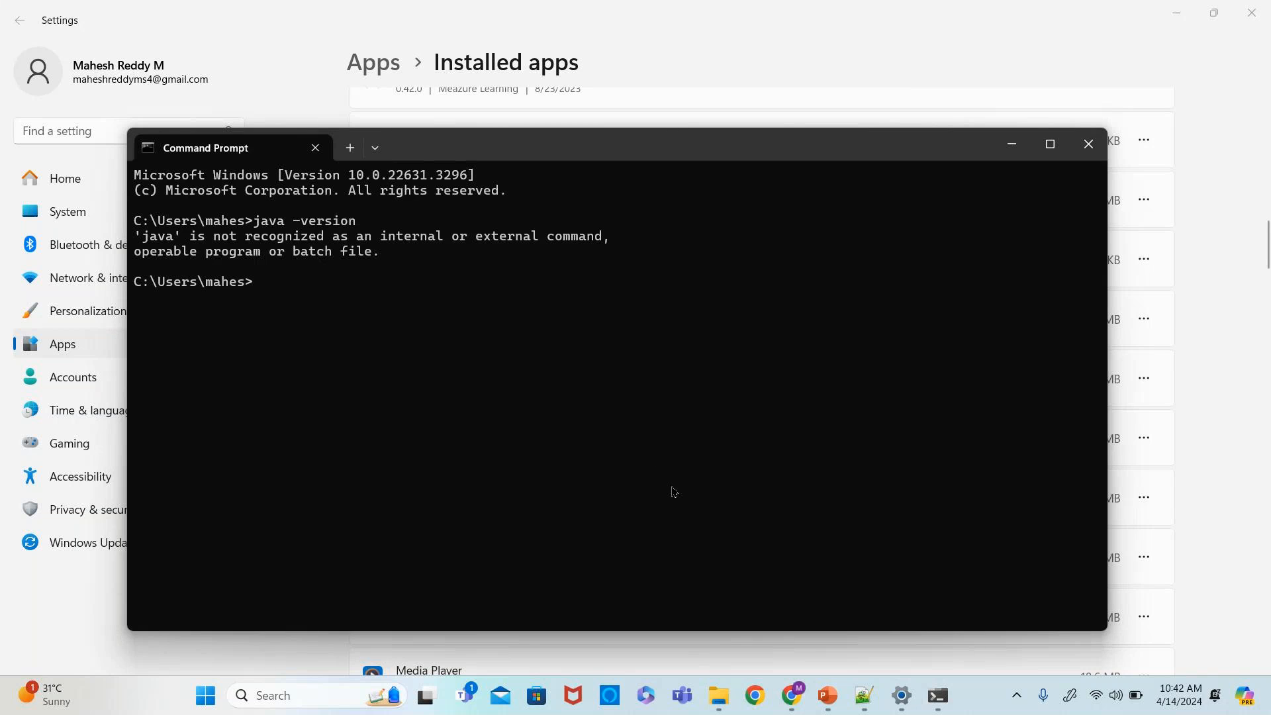
left_click(893, 70)
mouse_move(716, 693)
left_click(688, 616)
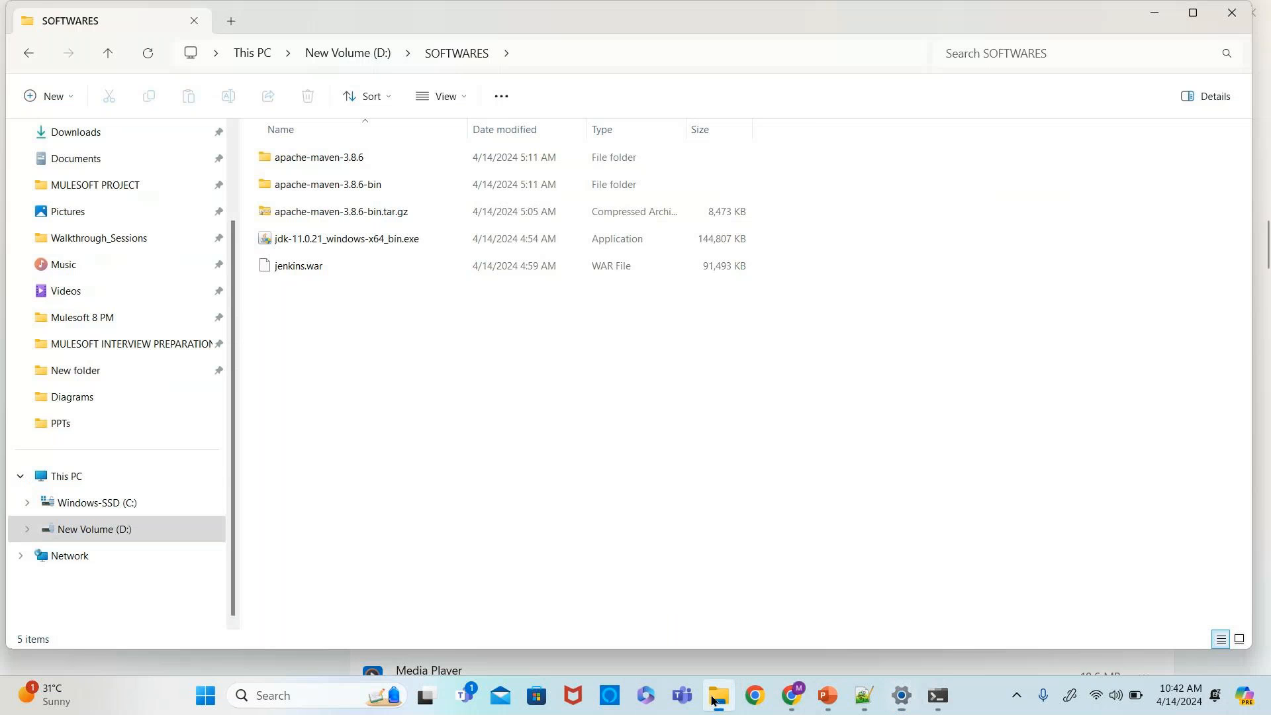
left_click(331, 244)
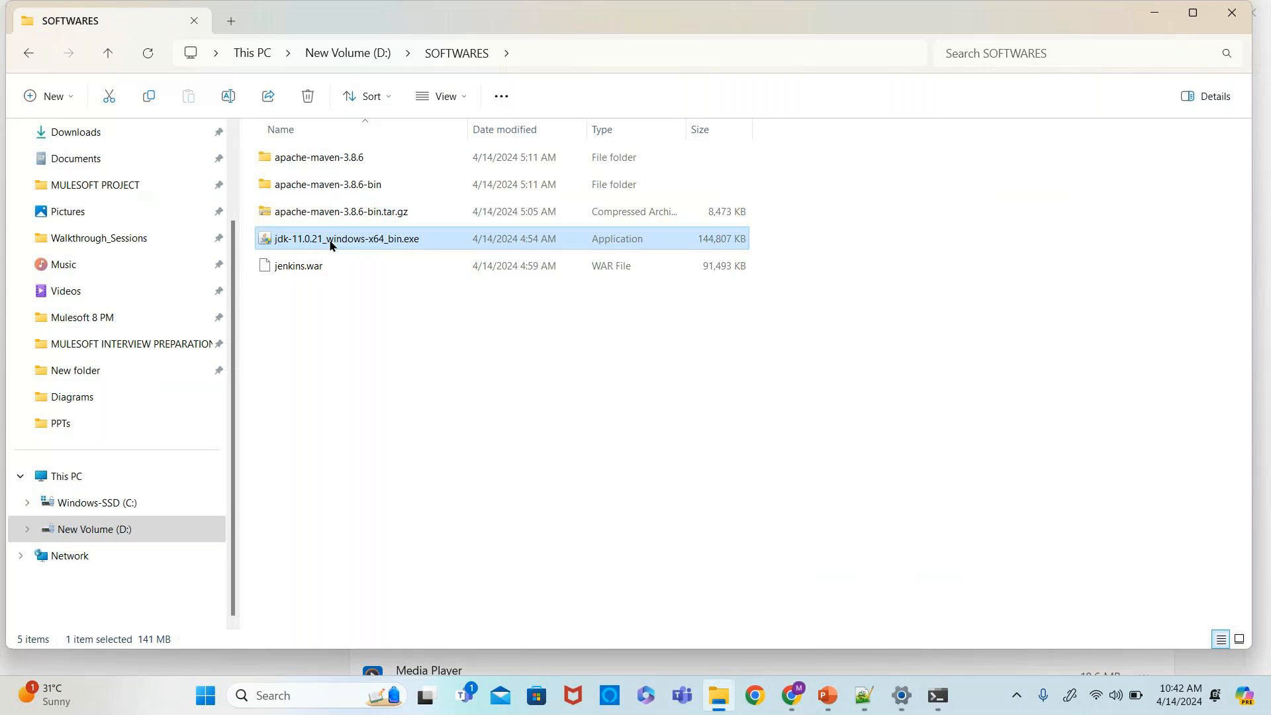
right_click(384, 242)
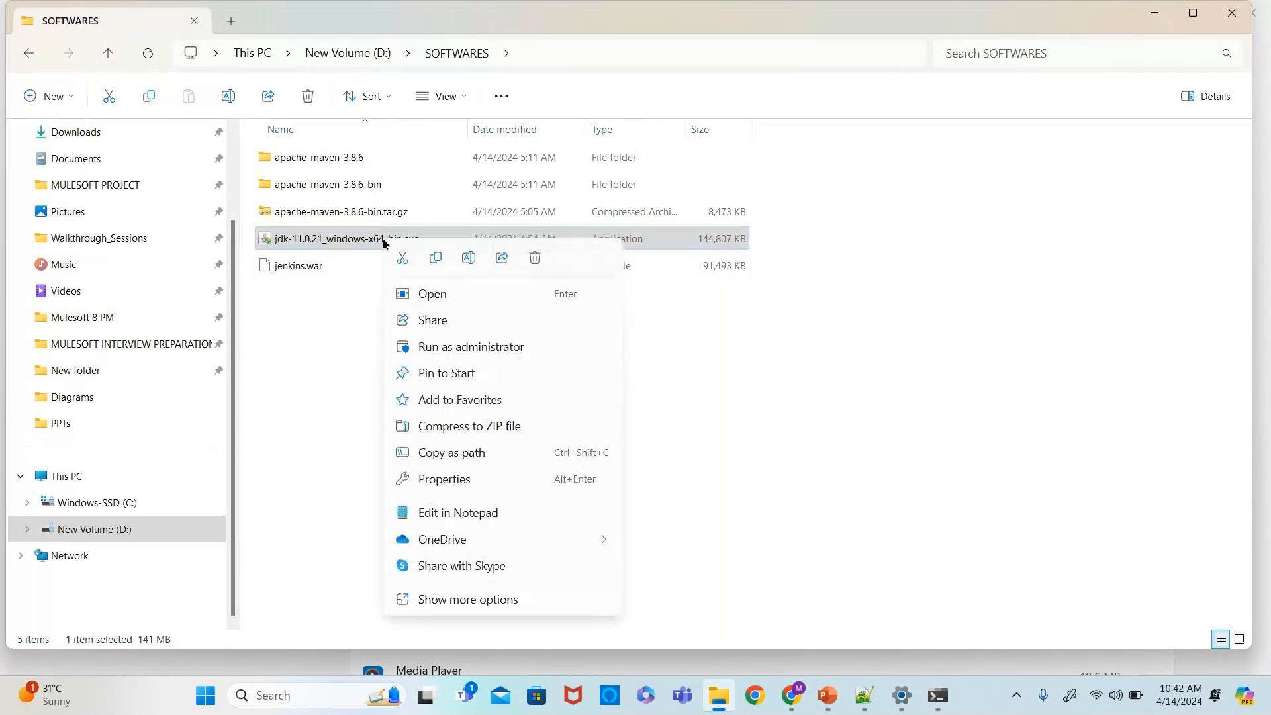
left_click(433, 343)
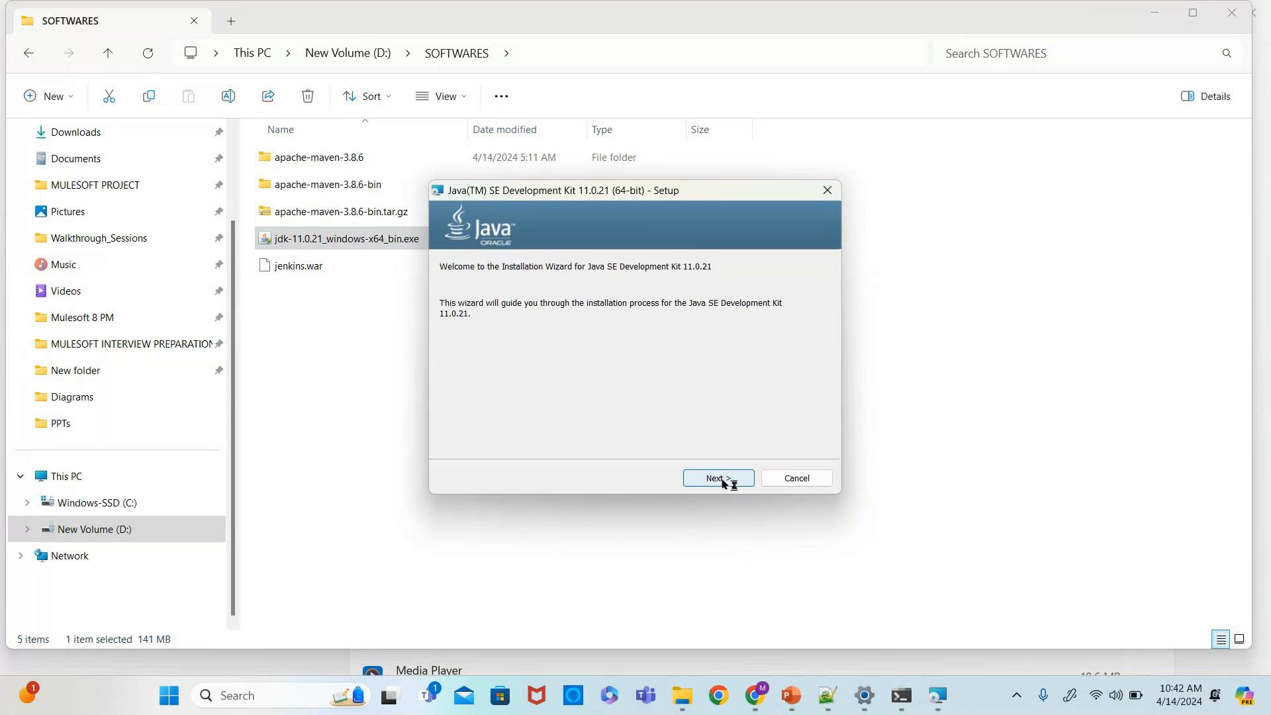
- Complete the JDK 11.0.21 setup wizard with the default destination folder and close it
left_click(721, 480)
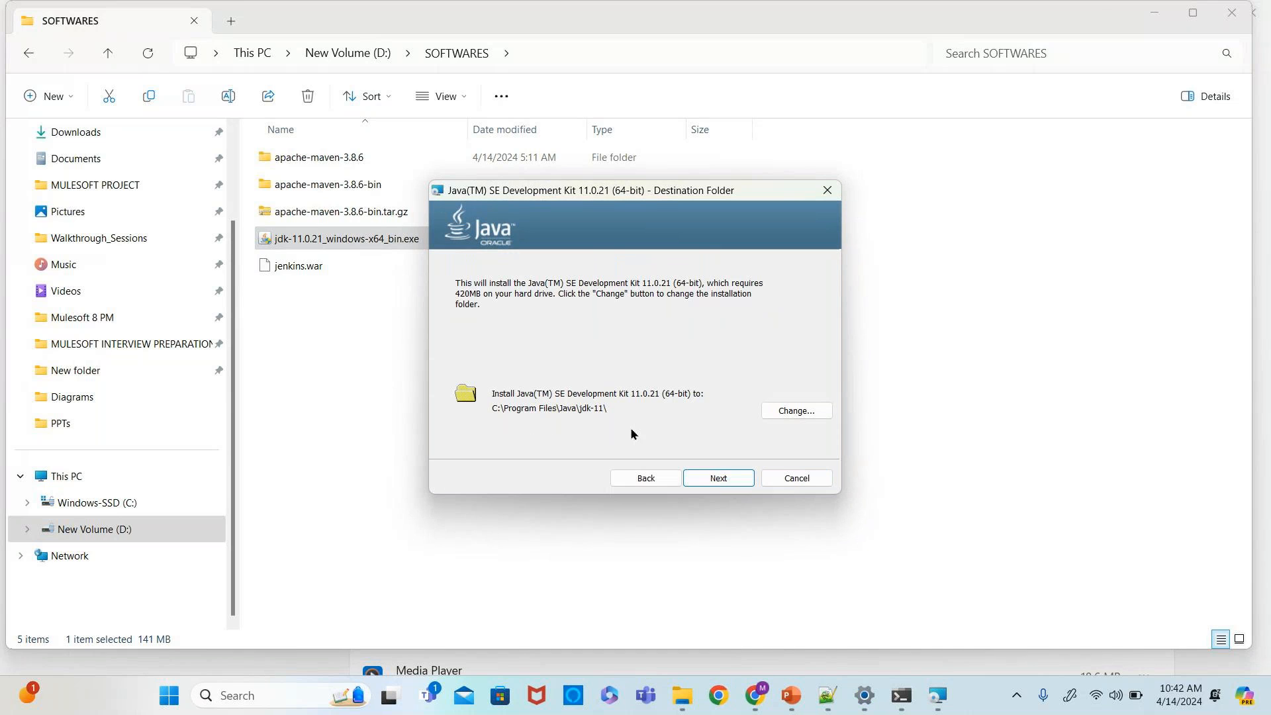
left_click(714, 478)
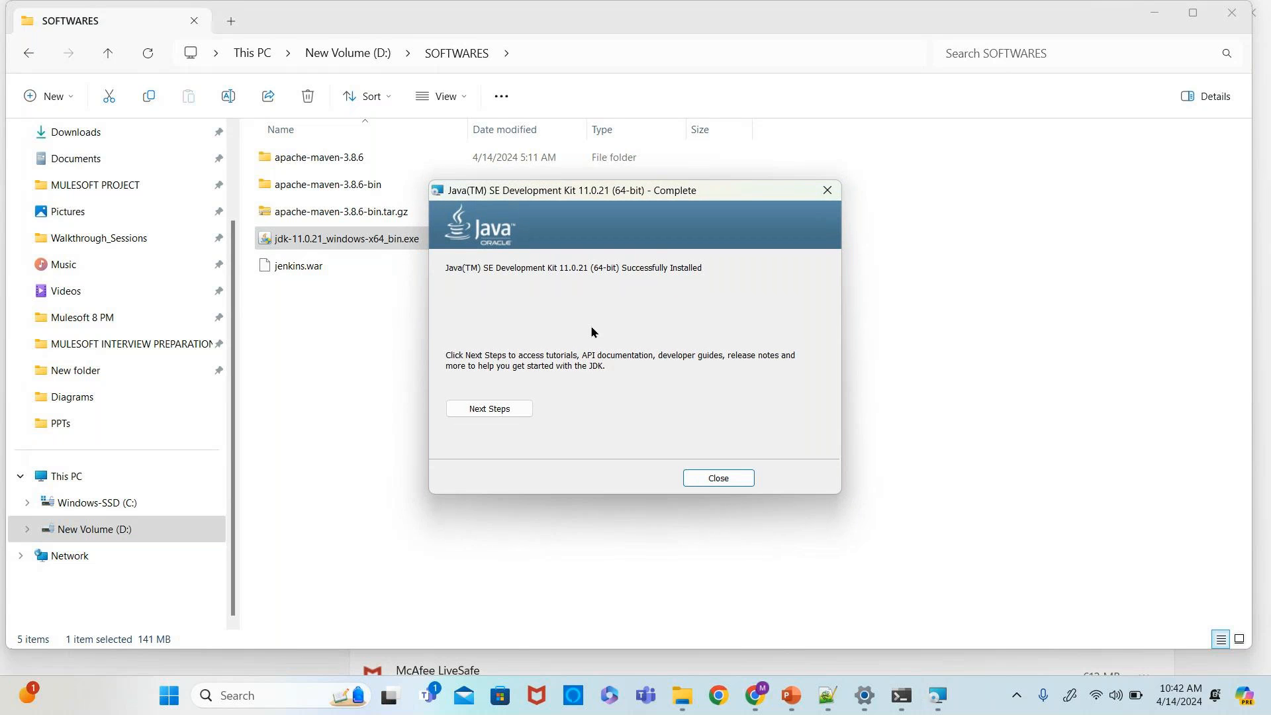
left_click(719, 477)
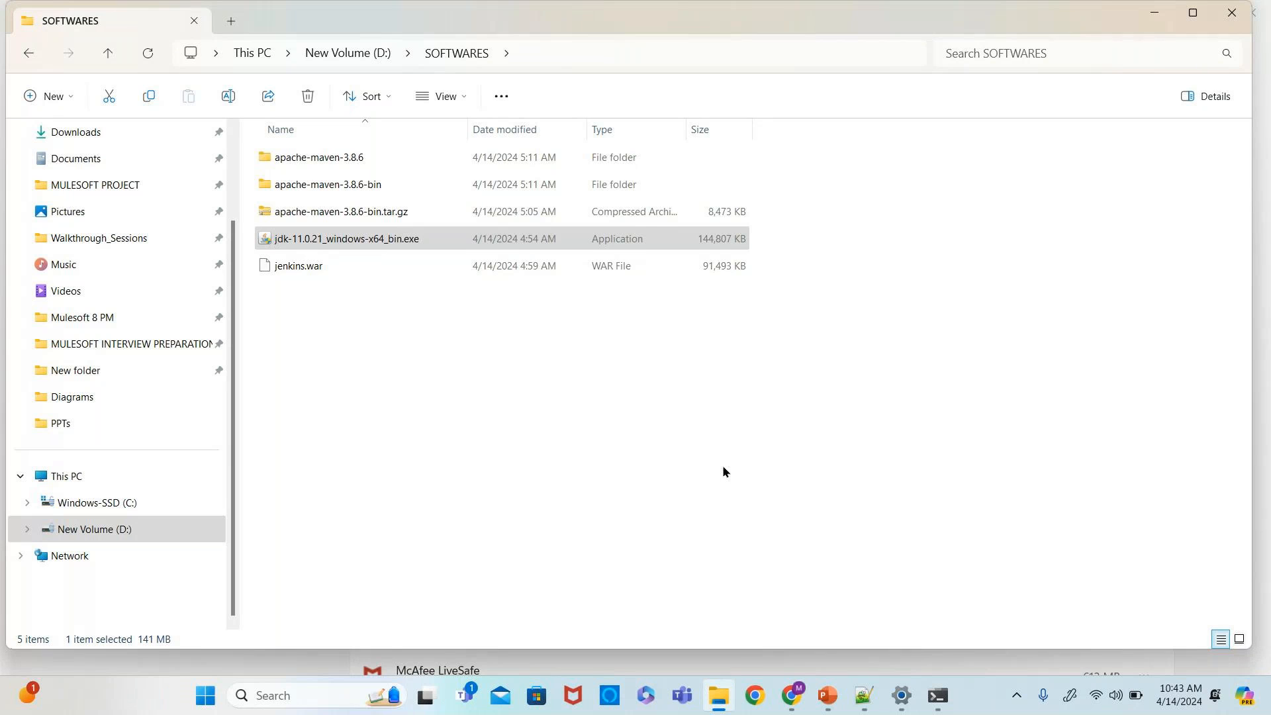
- Rerun java -version several times in the open Command Prompt
left_click(938, 695)
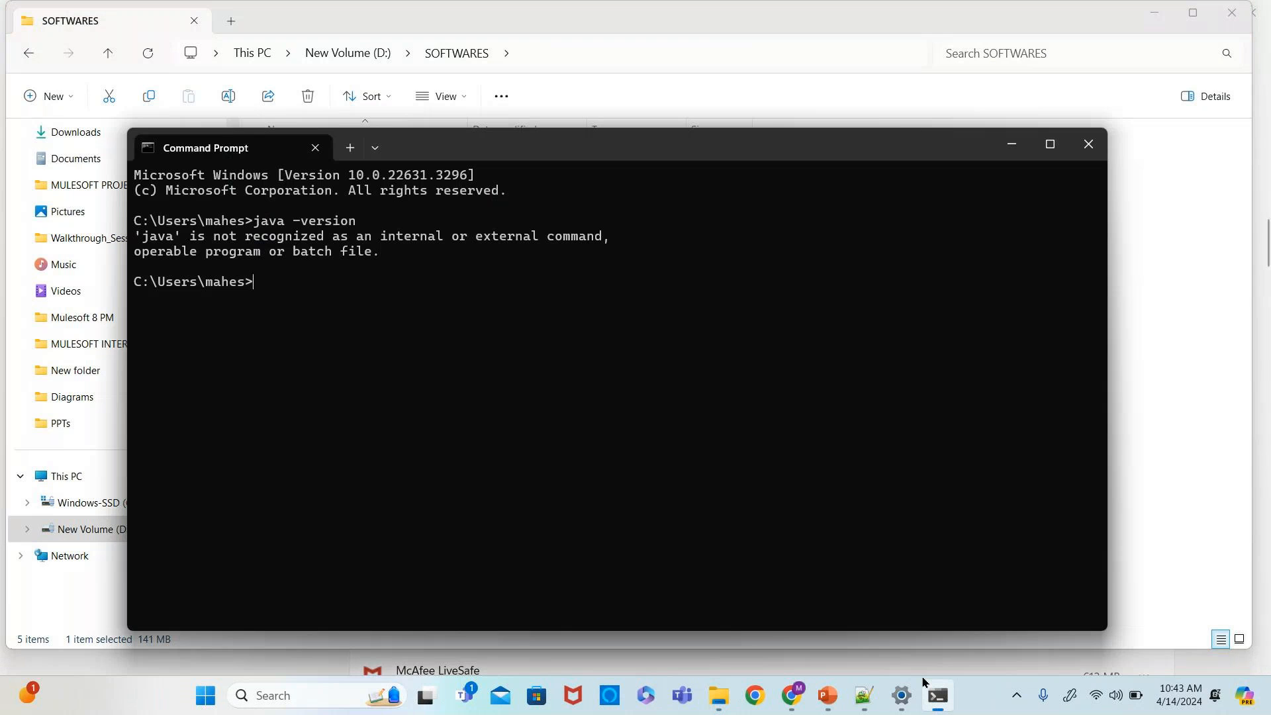
key("Up")
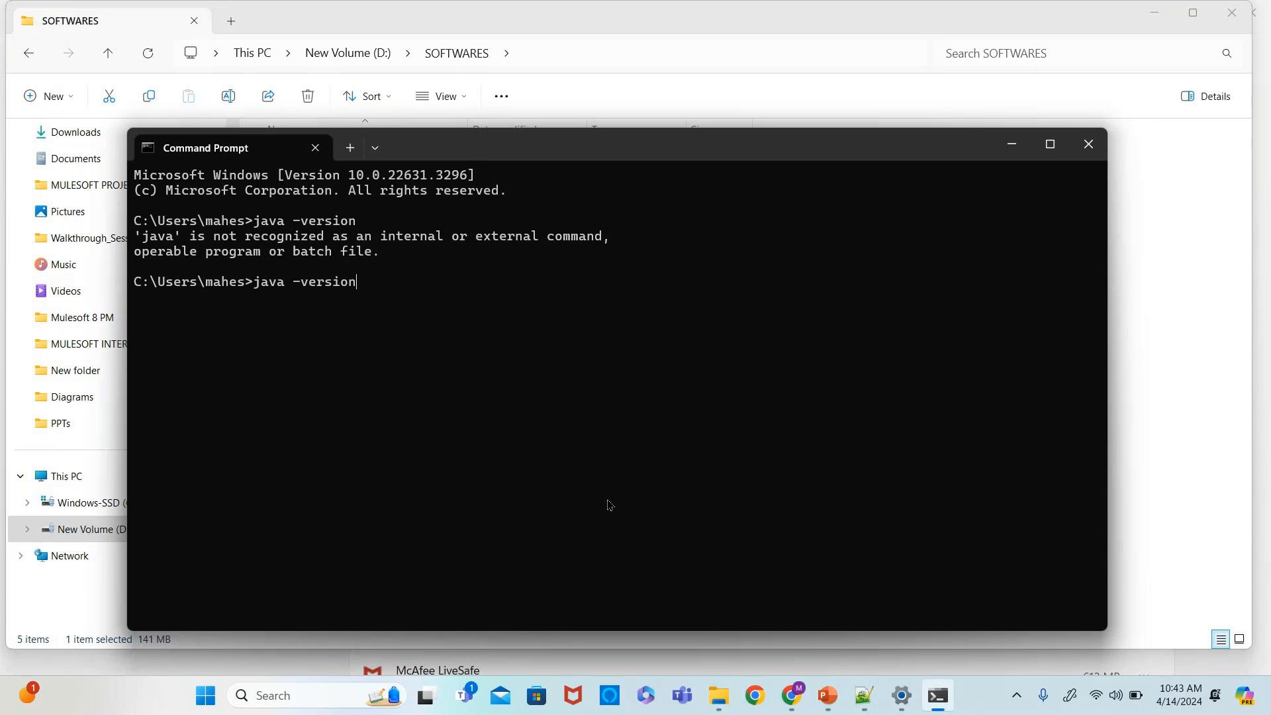
key("Return")
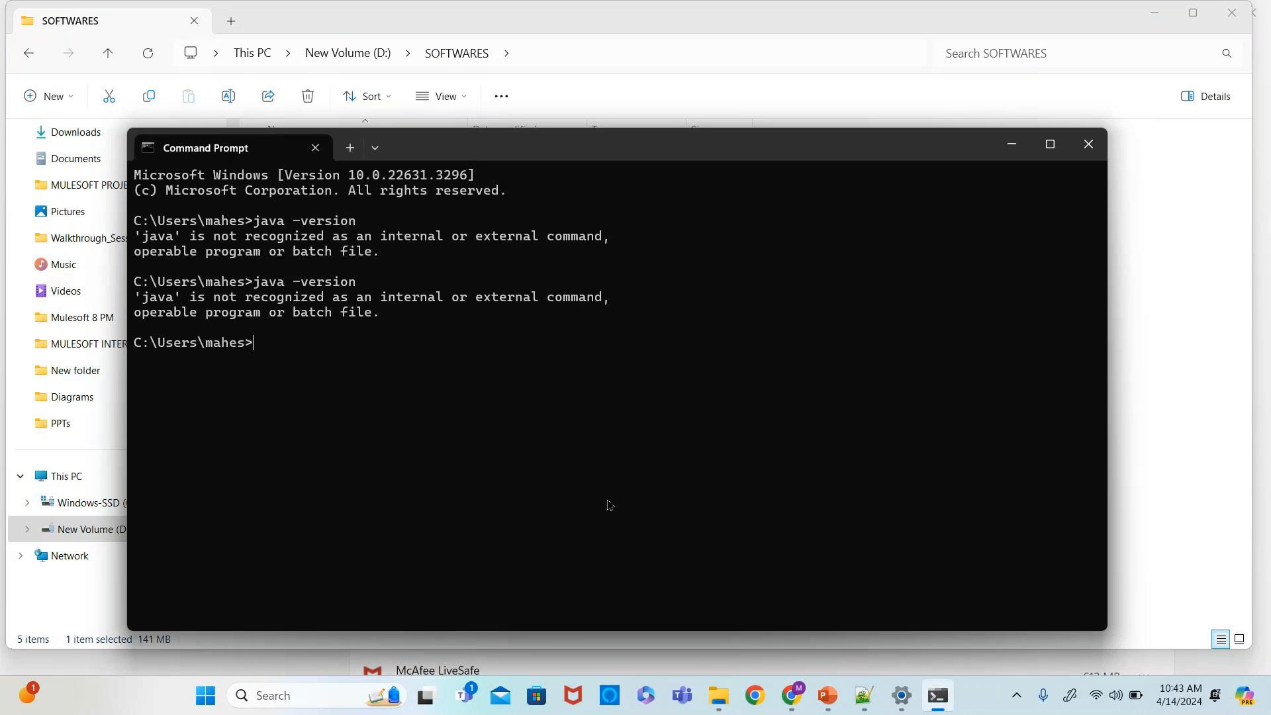
key("Up")
key("Return")
key("Return")
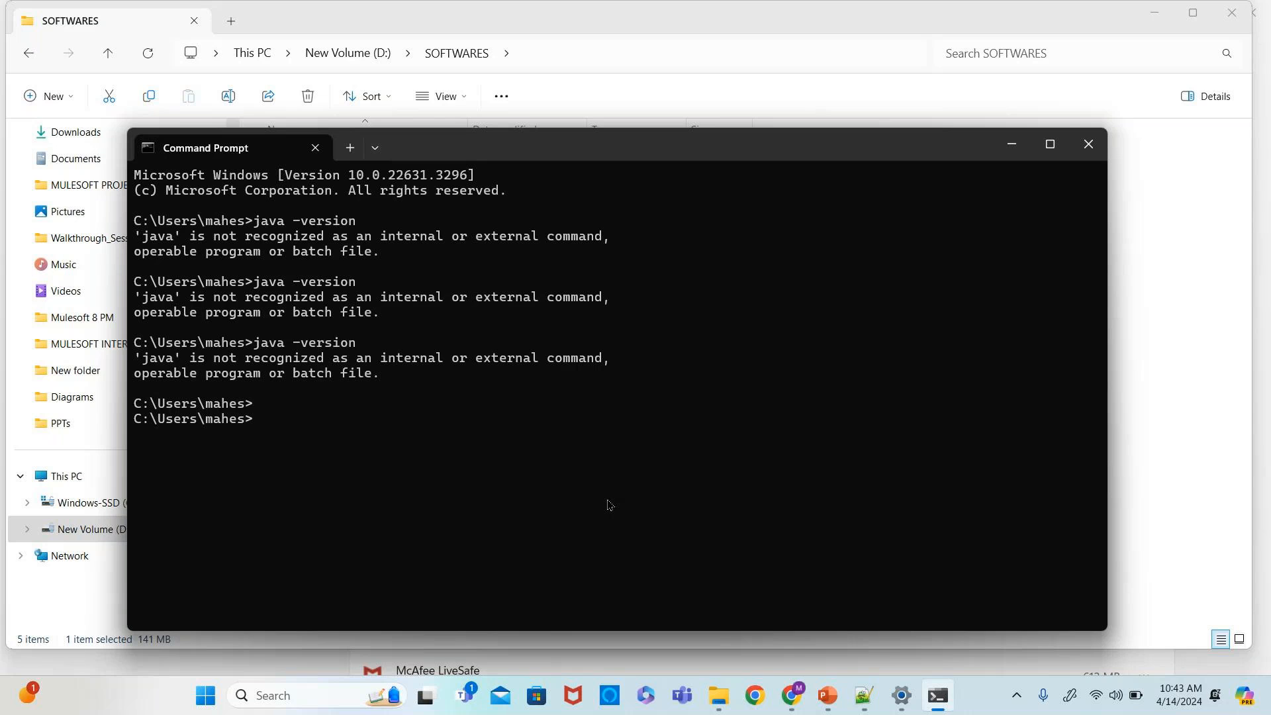
type("java -version")
key("Return")
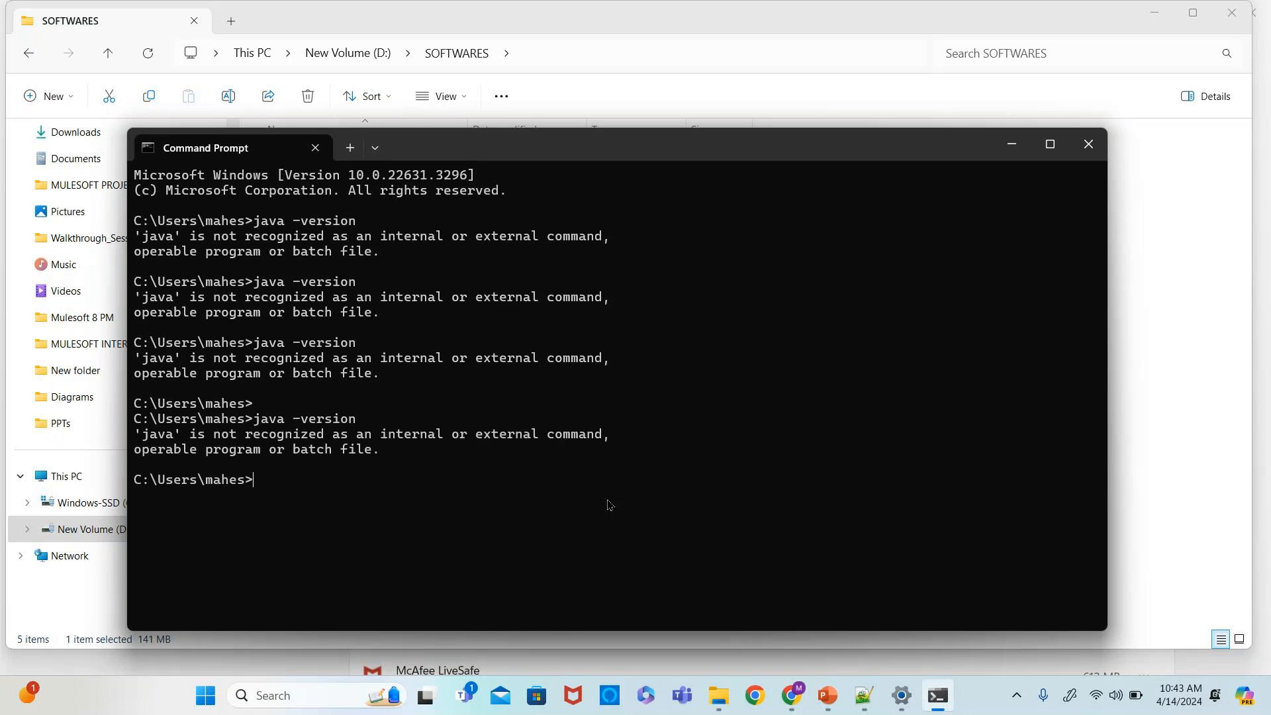
- Close Command Prompt, open a fresh one, and run java -version
left_click(1092, 153)
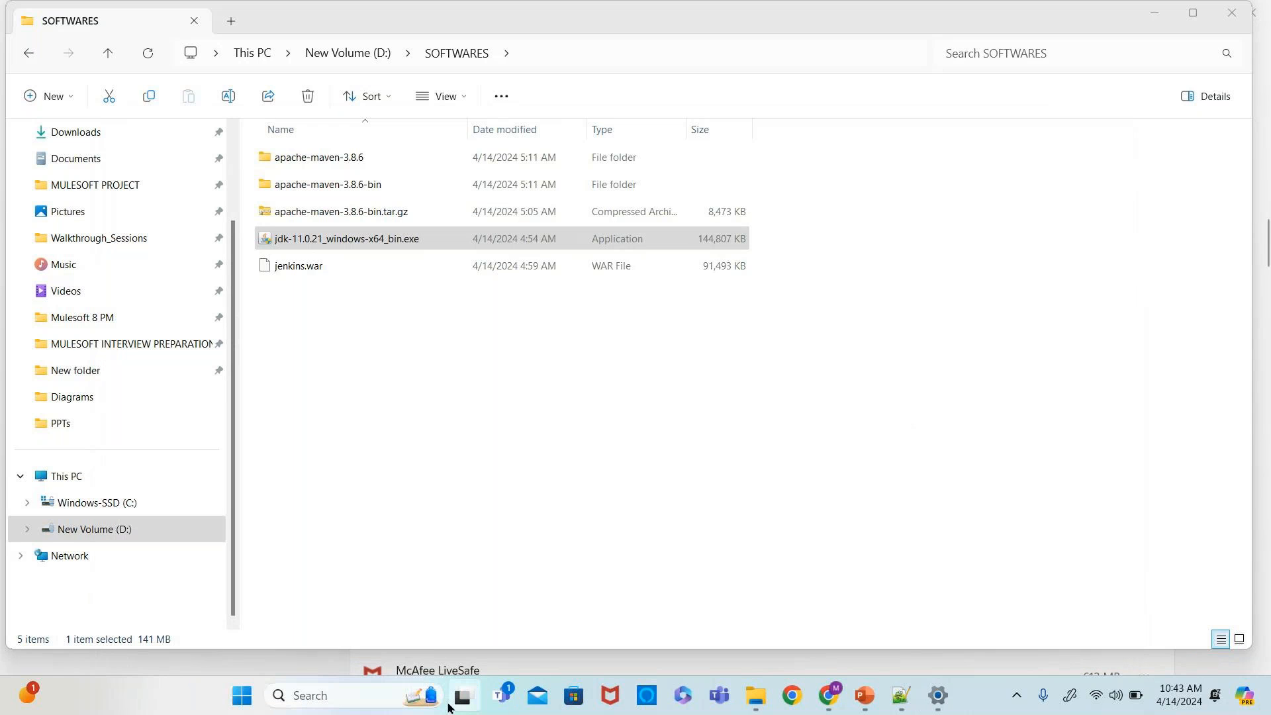
left_click(329, 692)
type("cmd")
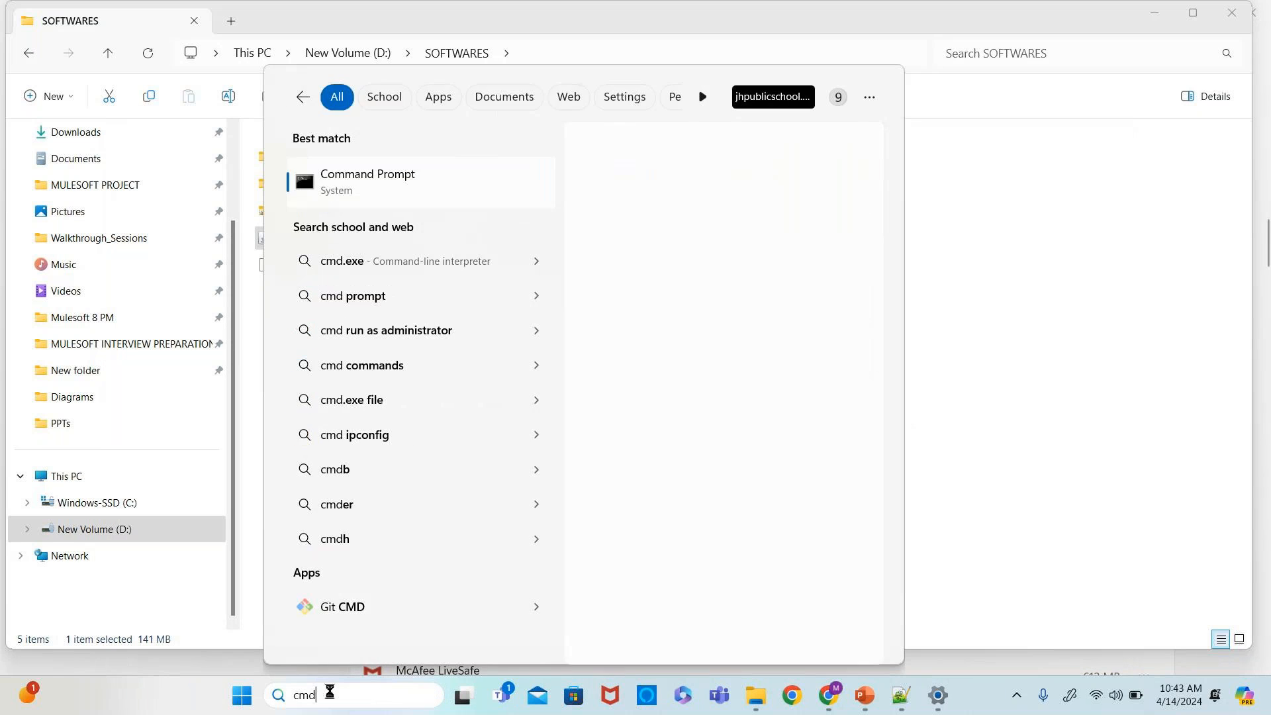
key("Return")
type("java -version")
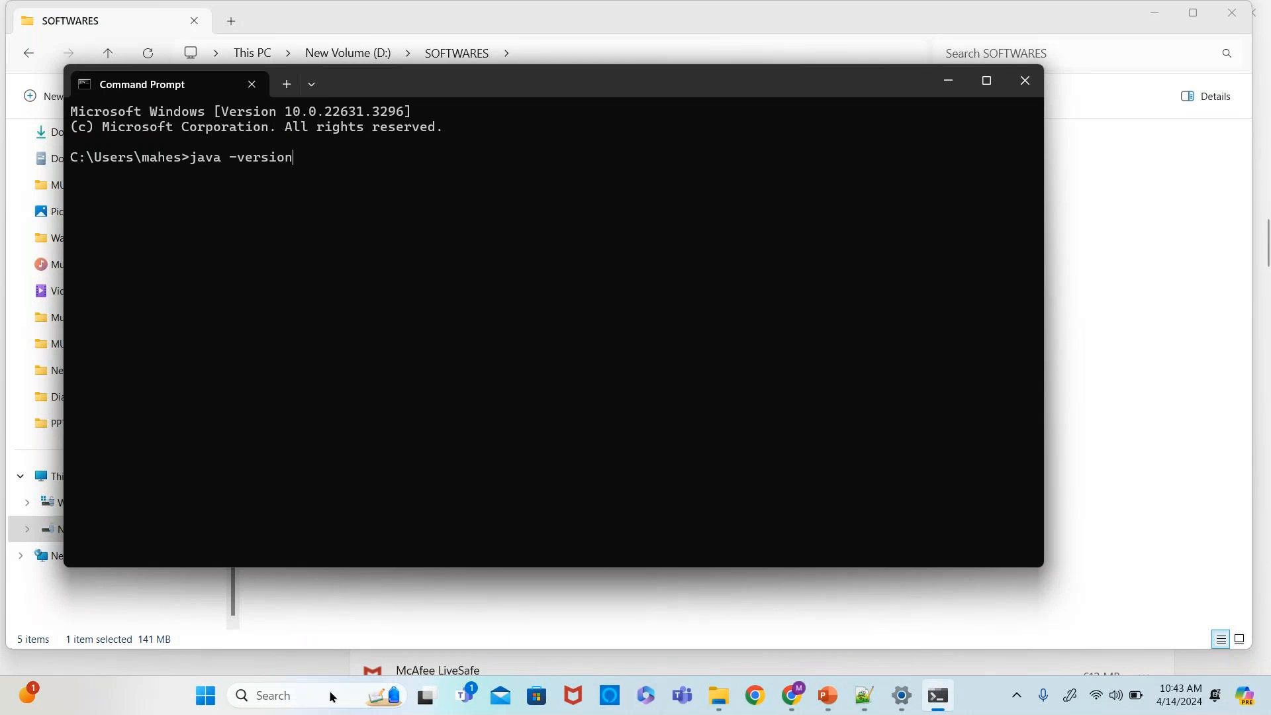
key("Return")
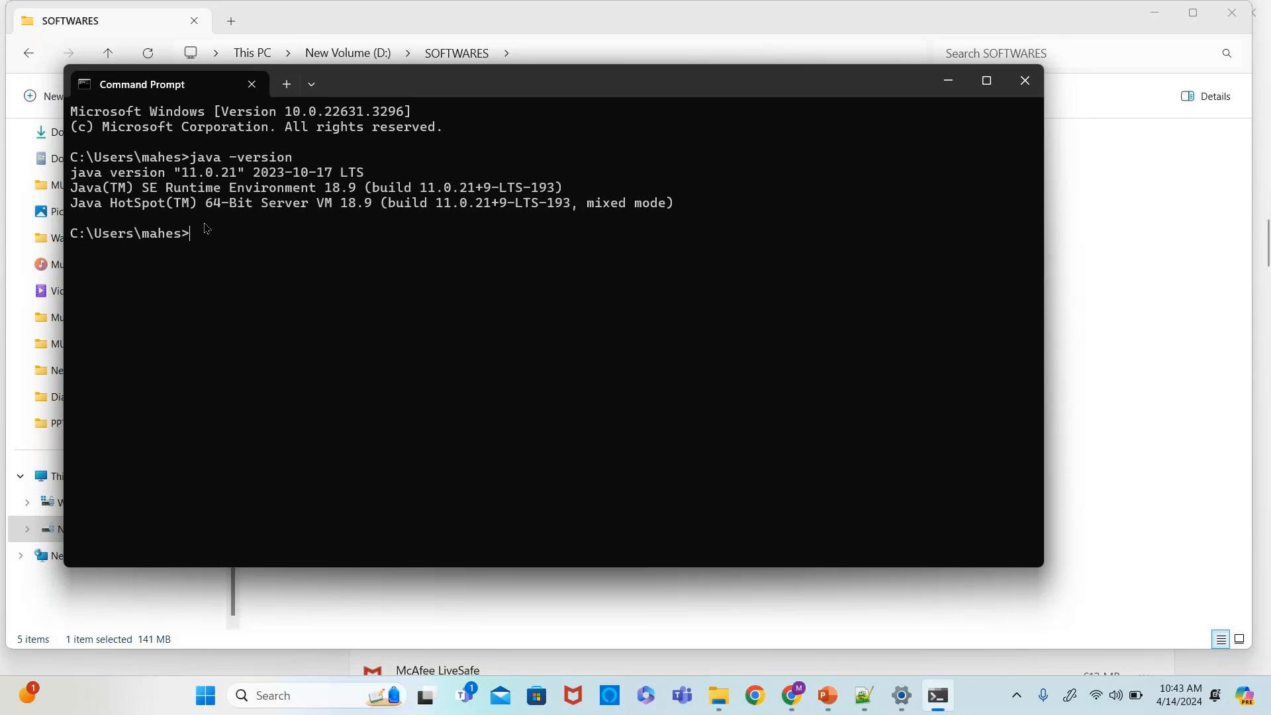
- Minimize Command Prompt and open the Environment Variables dialog from the system environment variables settings
left_click(947, 82)
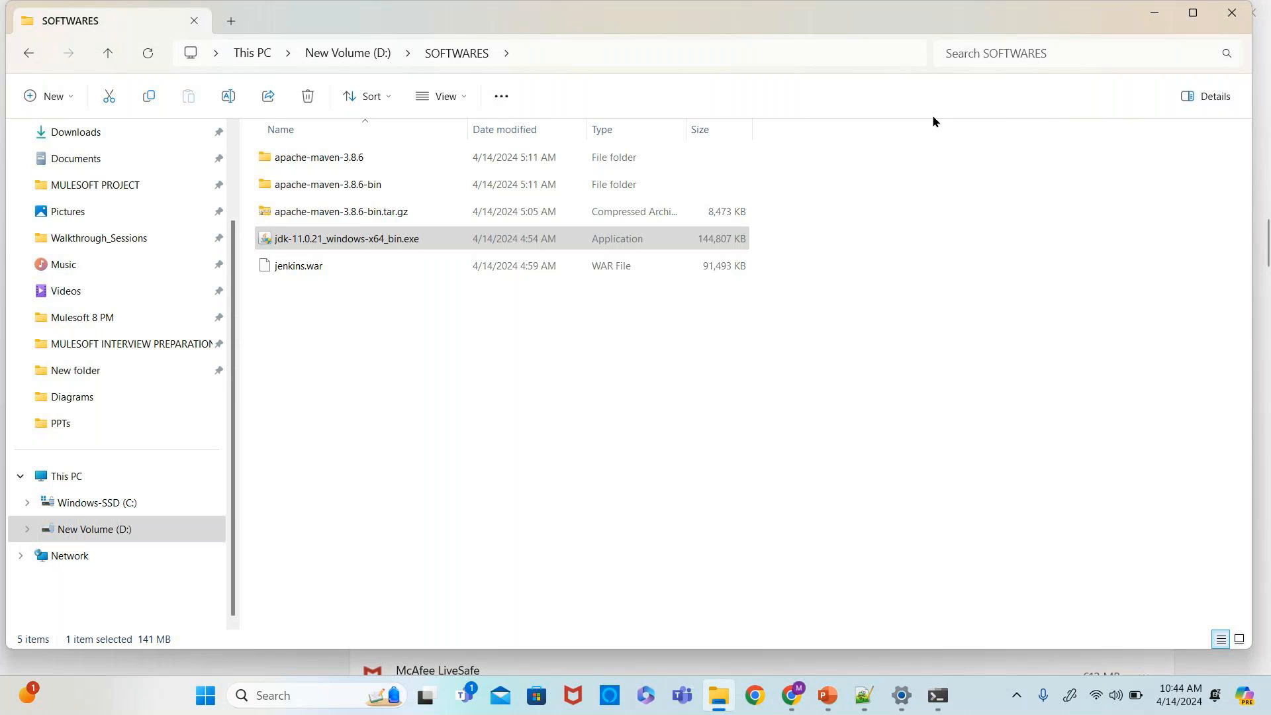
left_click(276, 696)
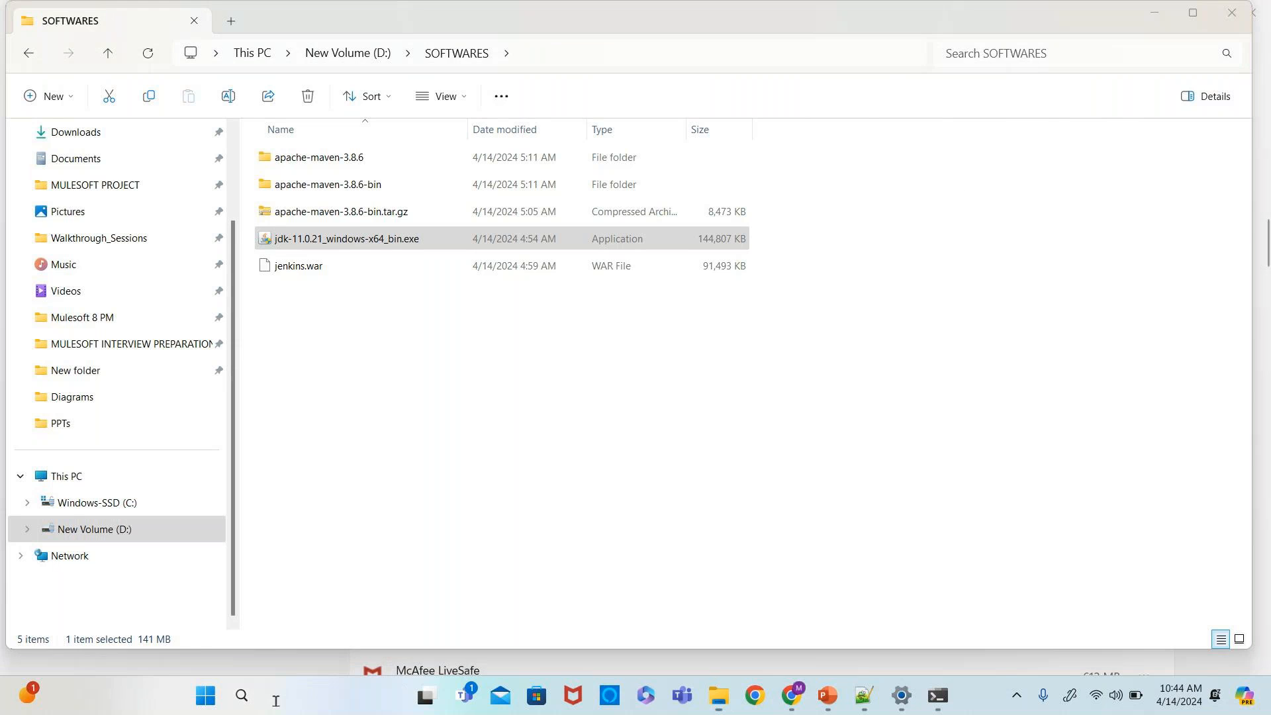
type("en")
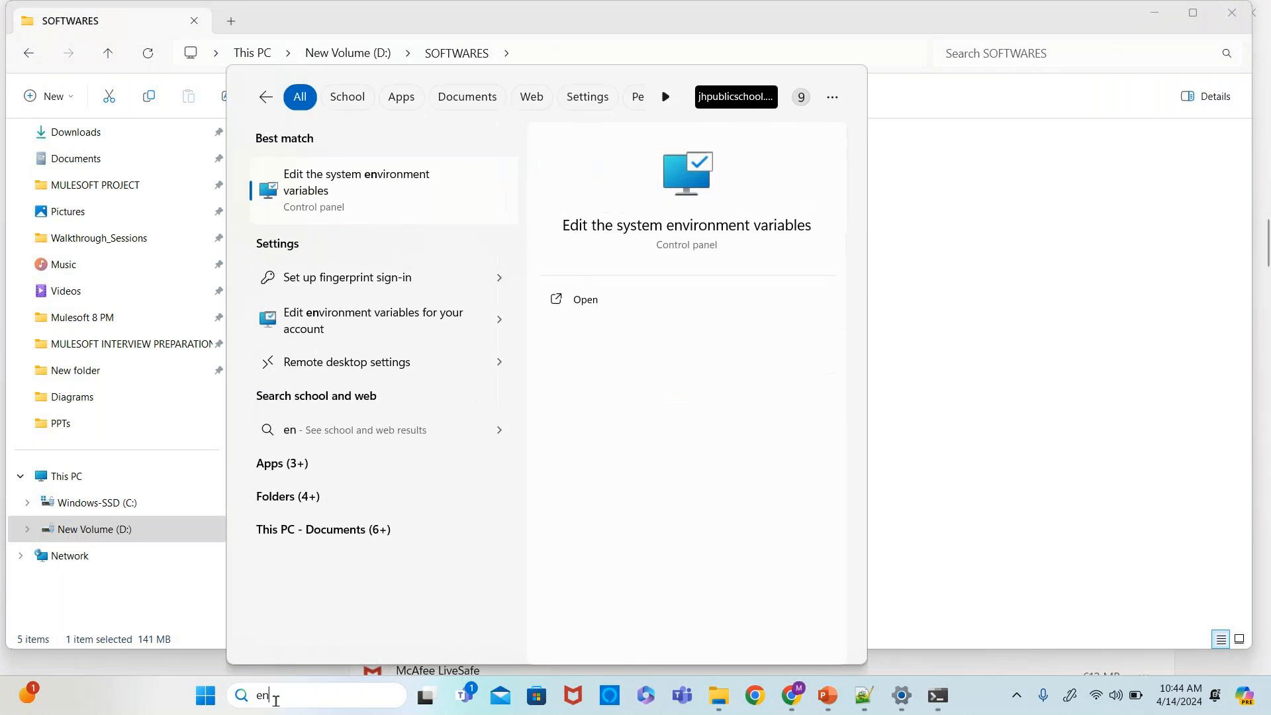
type("vi")
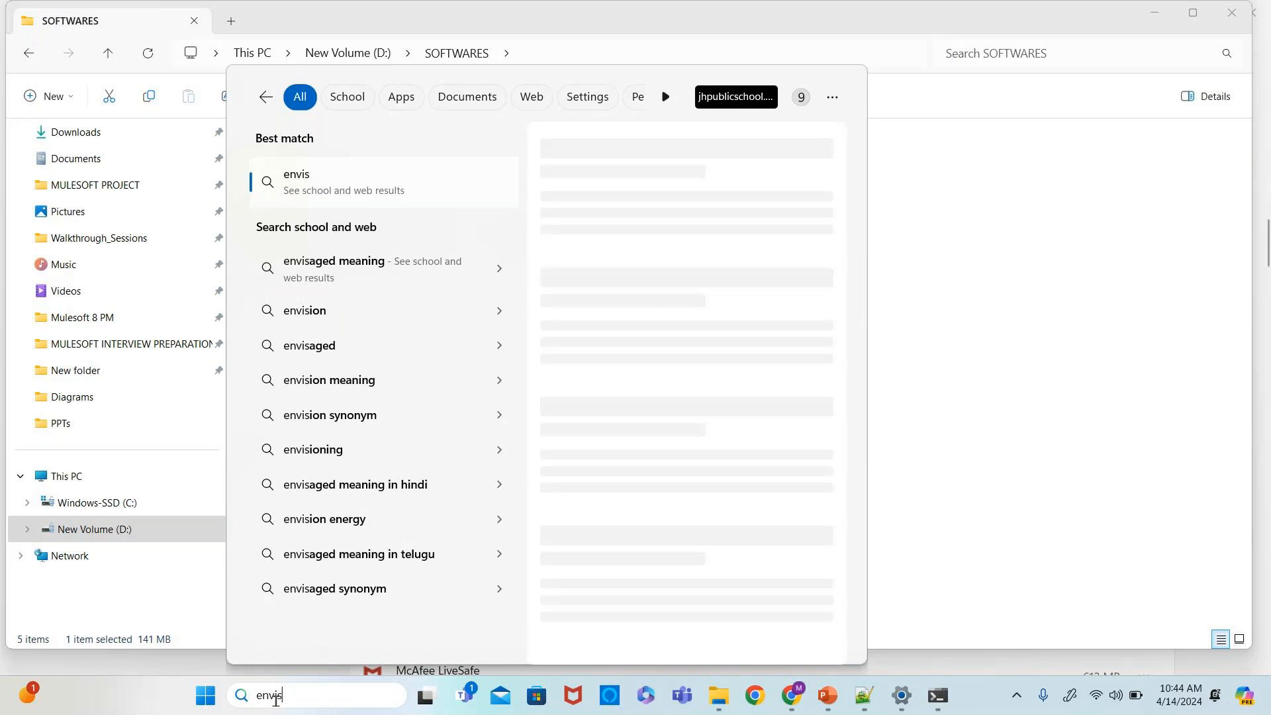
type("ron")
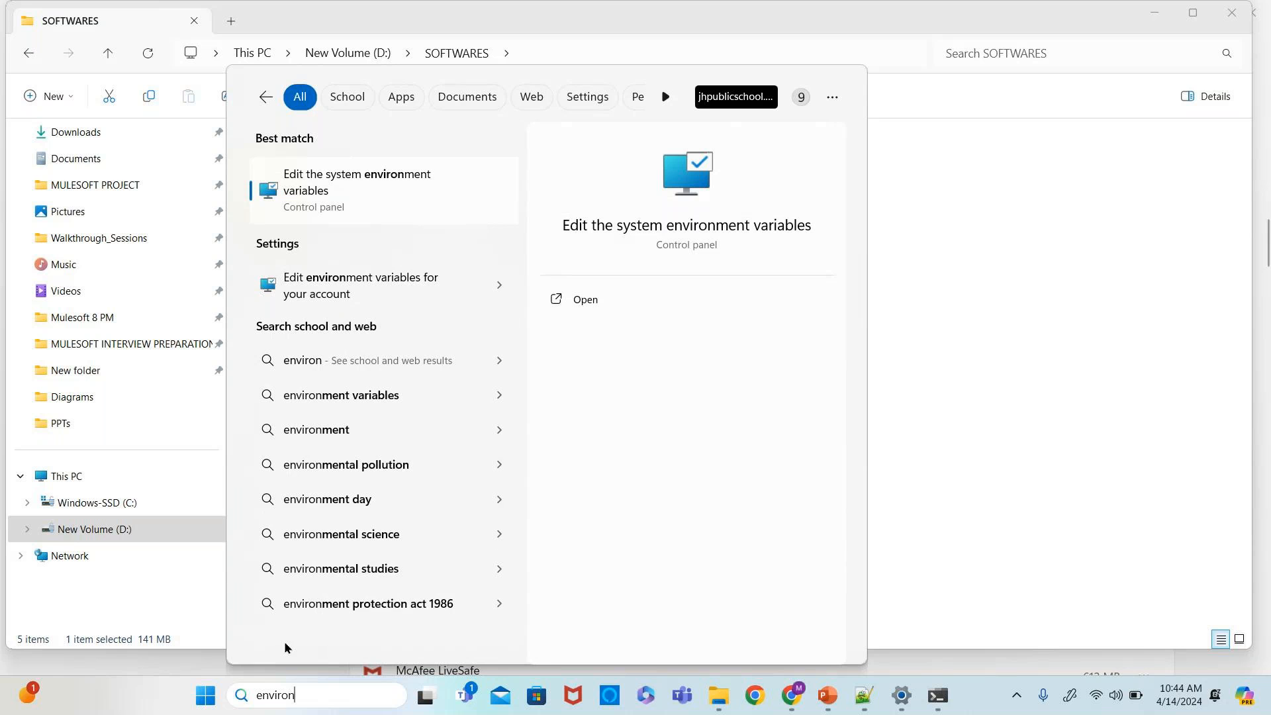
left_click(324, 184)
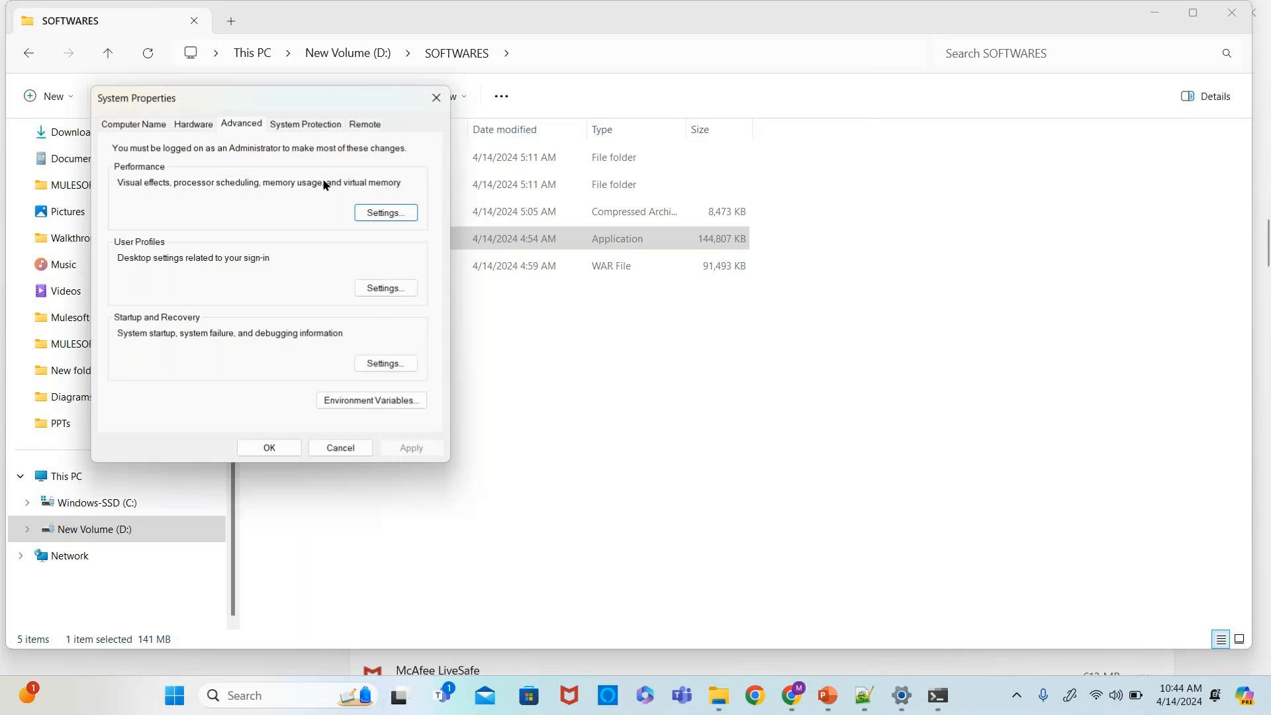
left_click(368, 400)
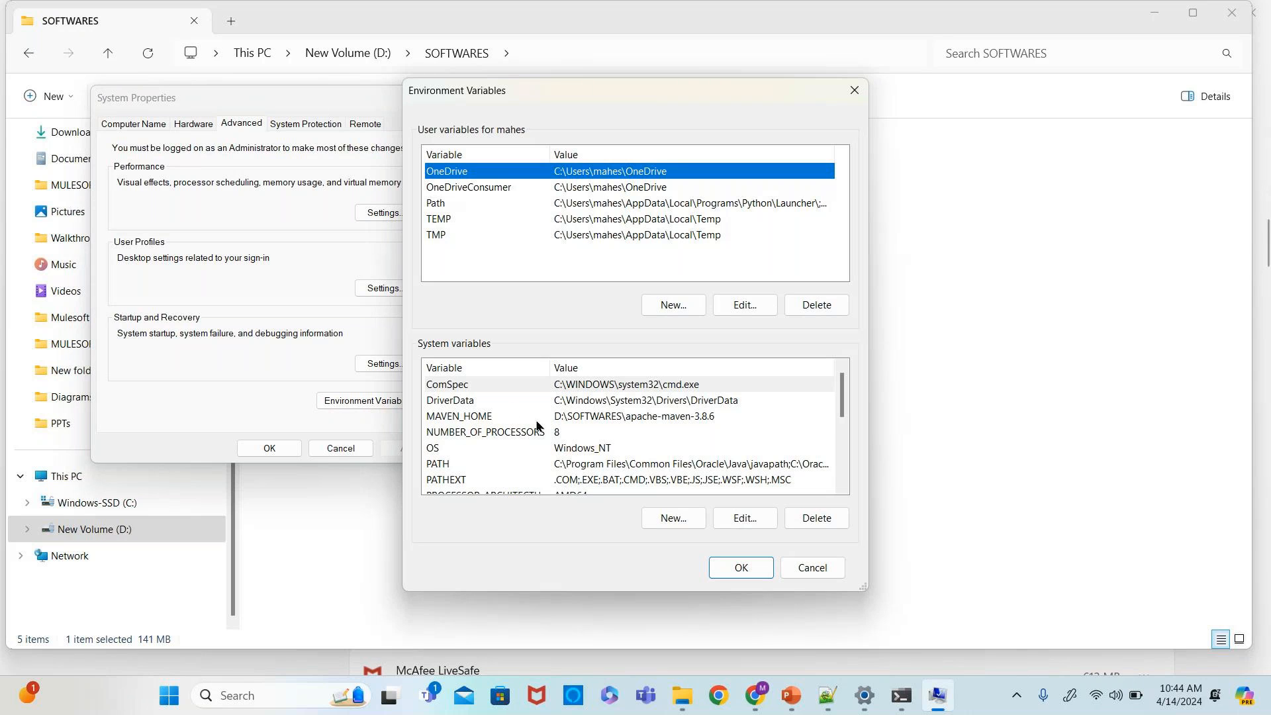
- Review the MAVEN_HOME system variable's value against the apache-maven-3.8.6 folder path, then cancel the edit
left_click(579, 417)
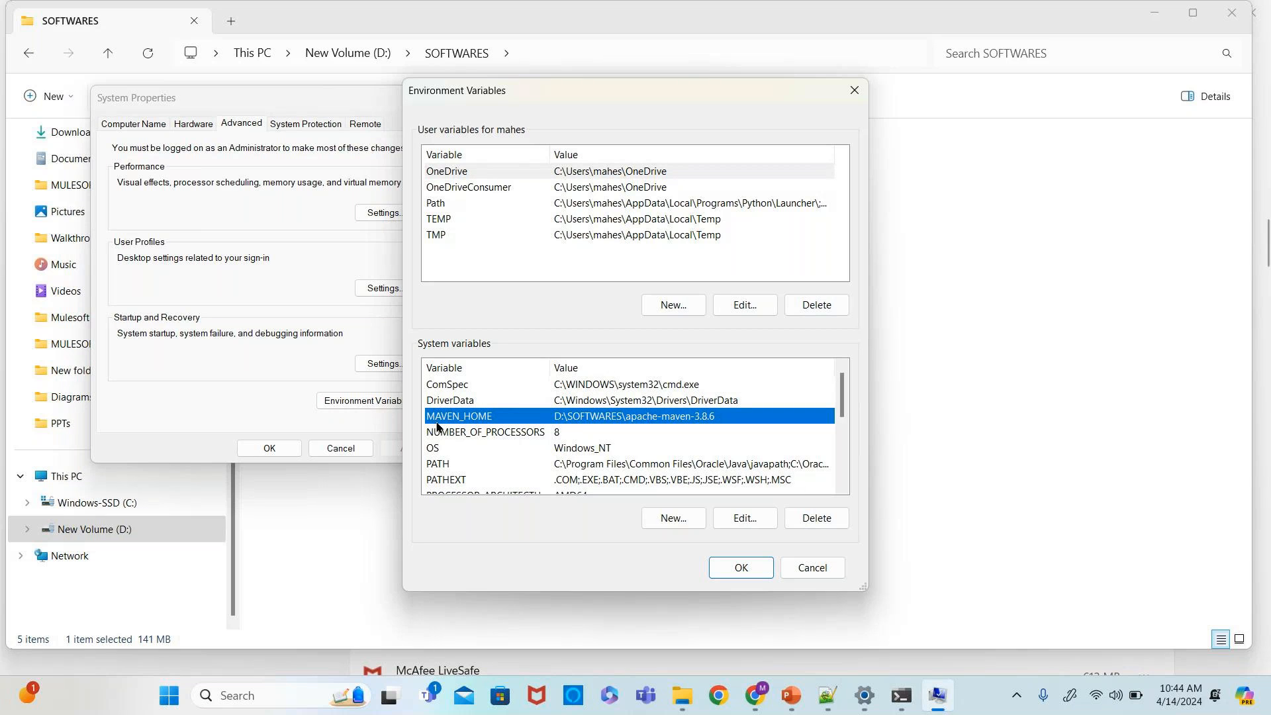
left_click(728, 517)
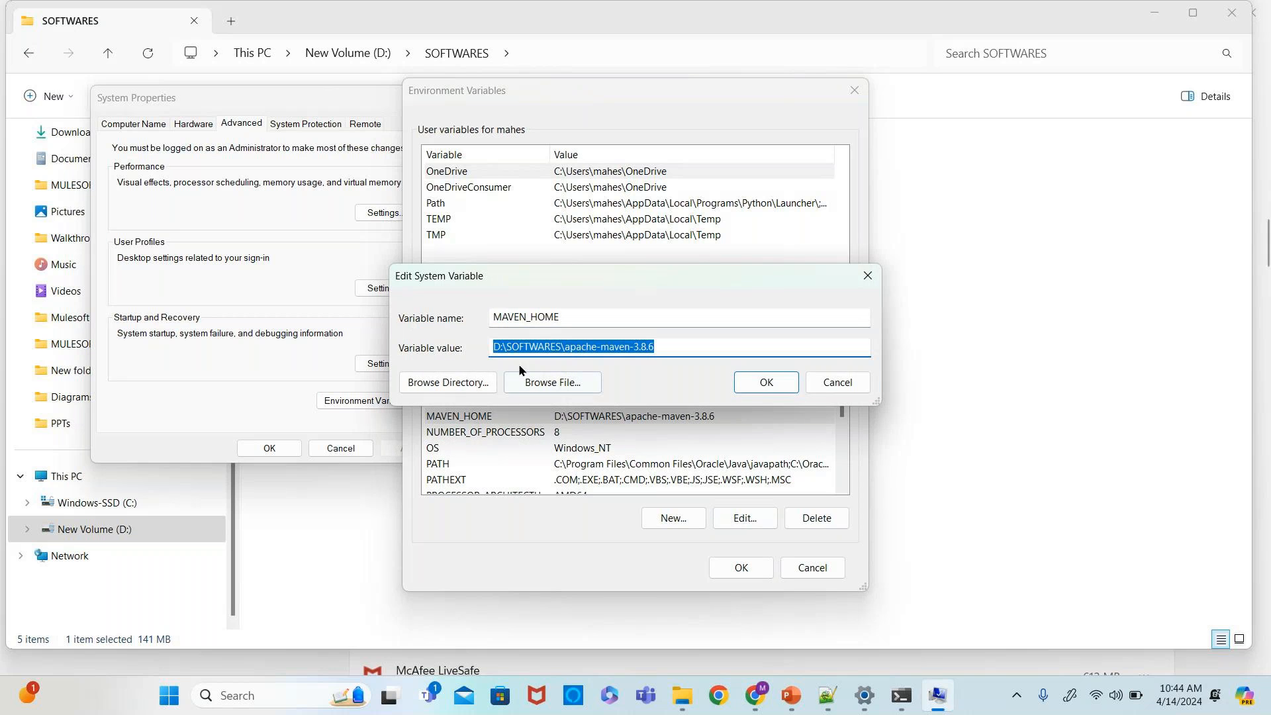
left_click(677, 348)
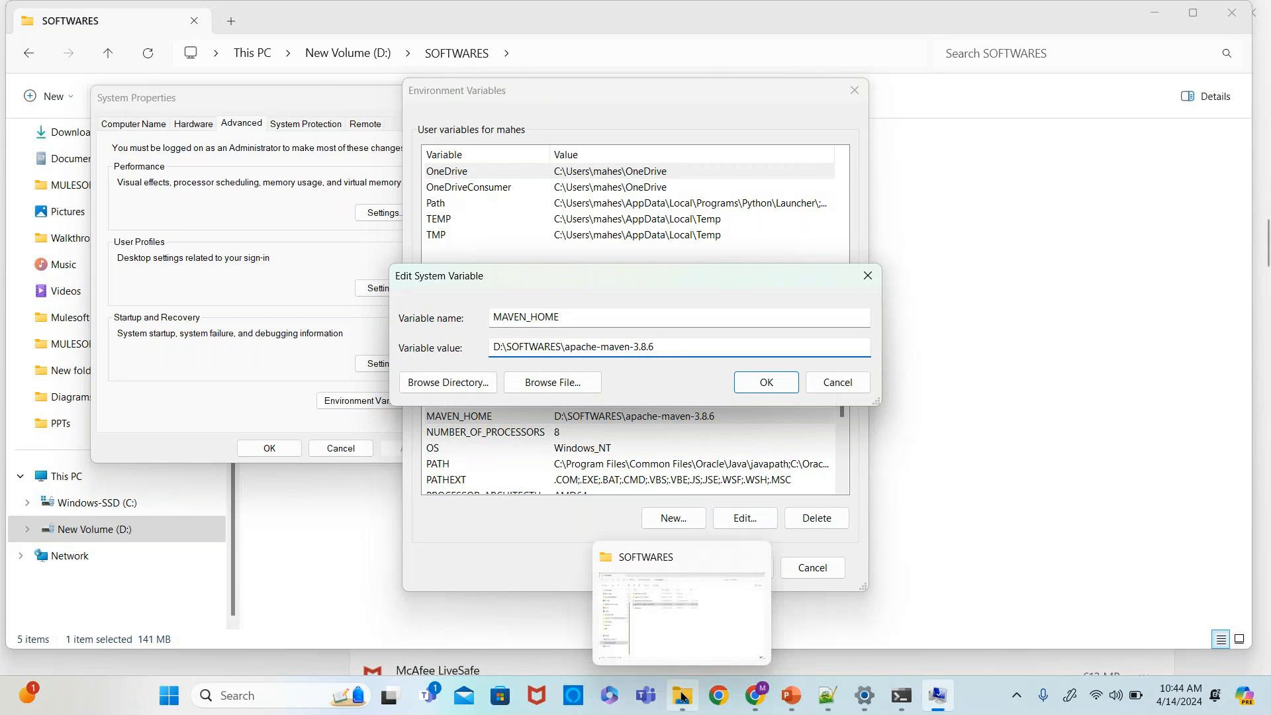
mouse_move(683, 695)
left_click(661, 599)
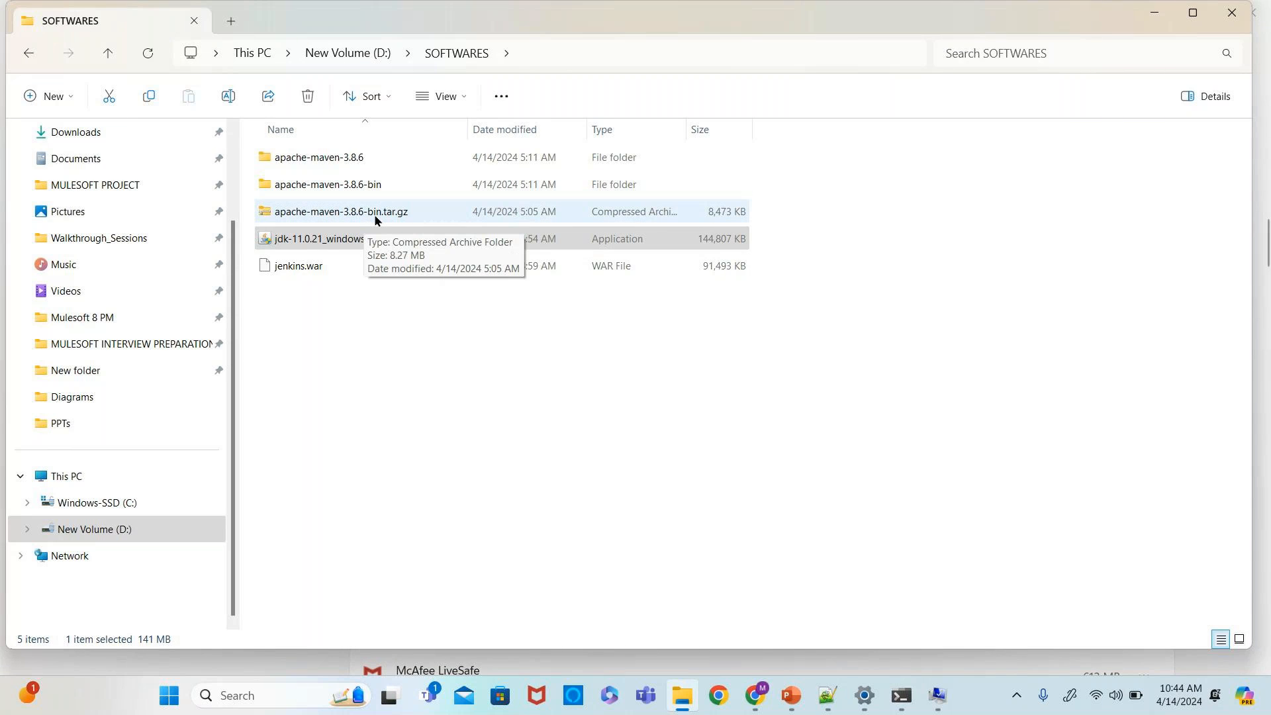
double_click(336, 184)
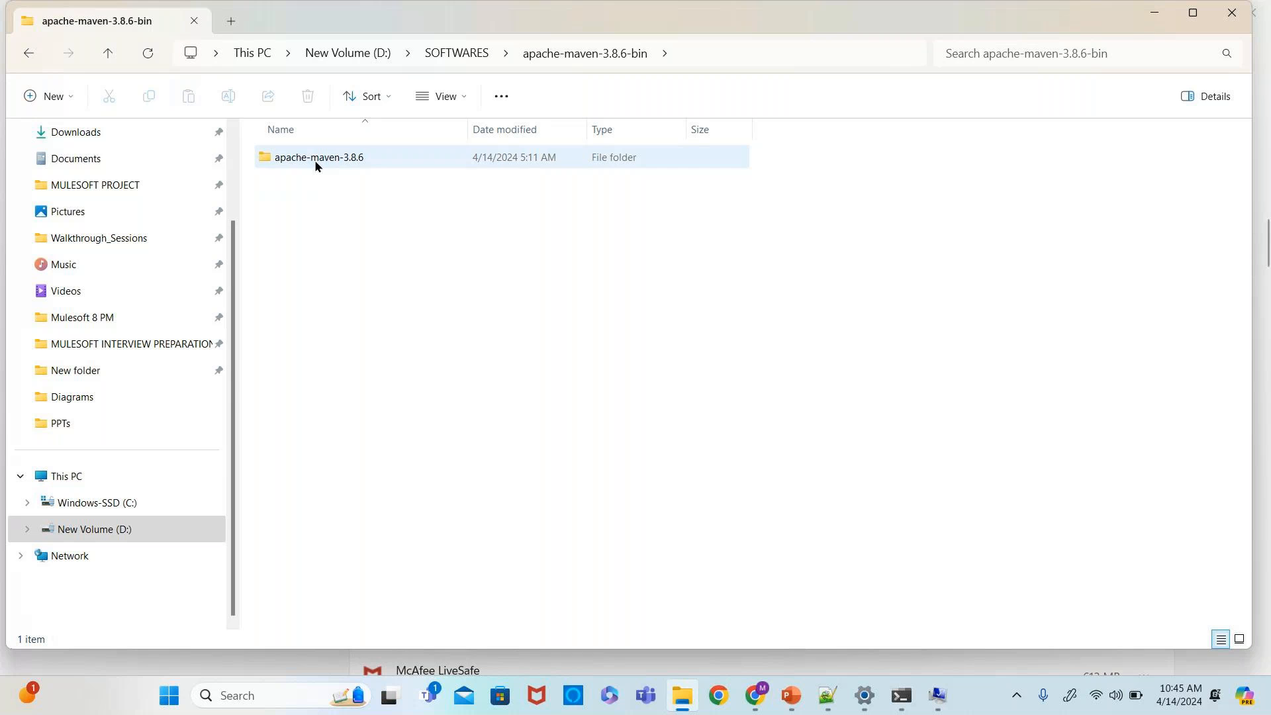
left_click(28, 53)
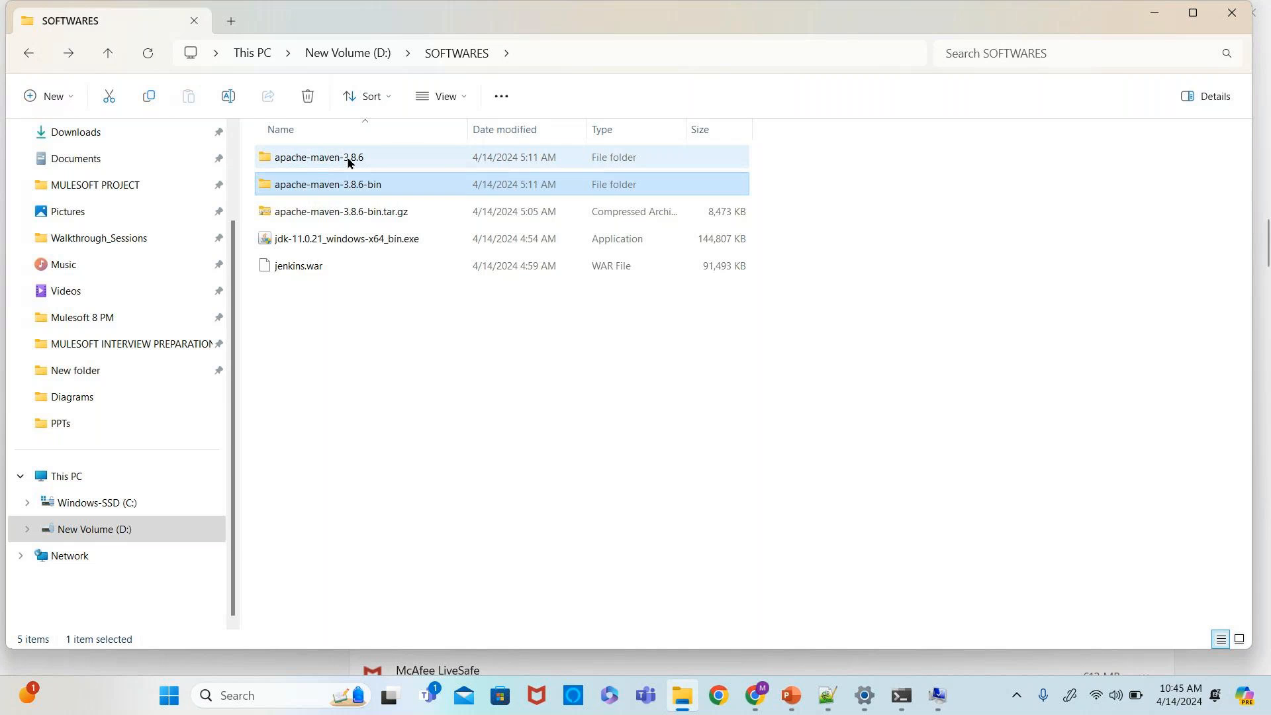
double_click(348, 159)
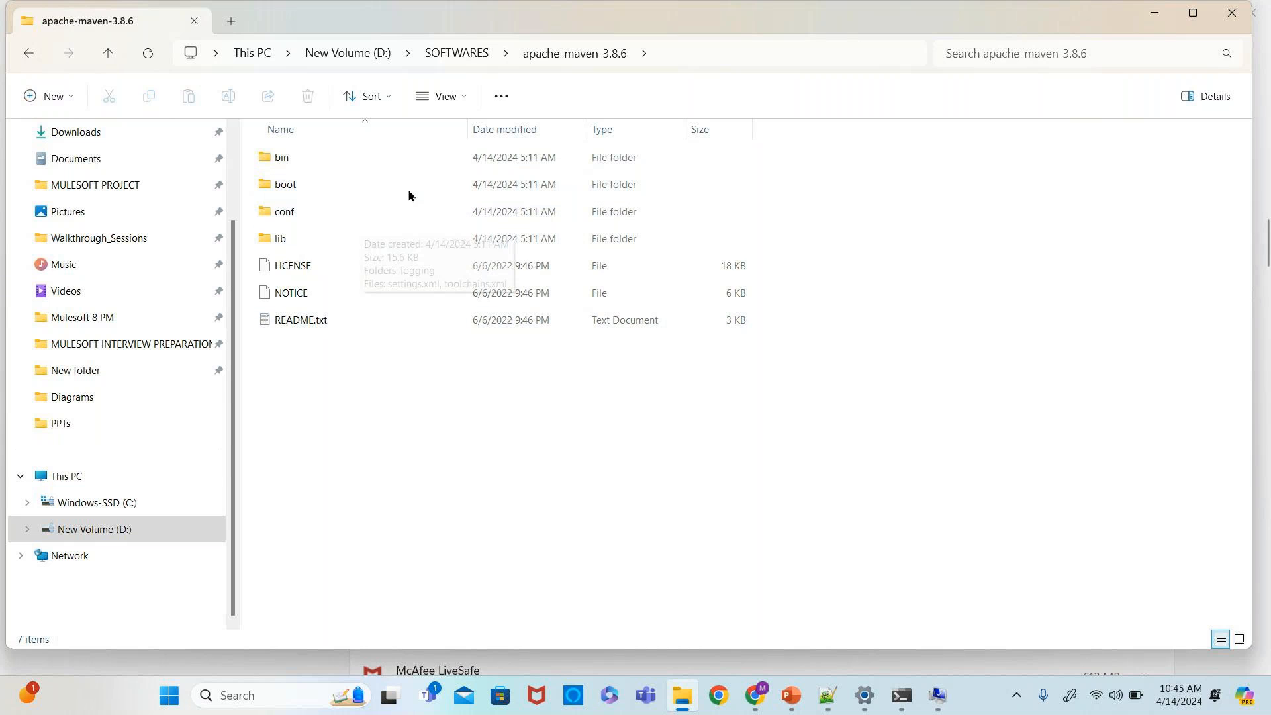
left_click(693, 48)
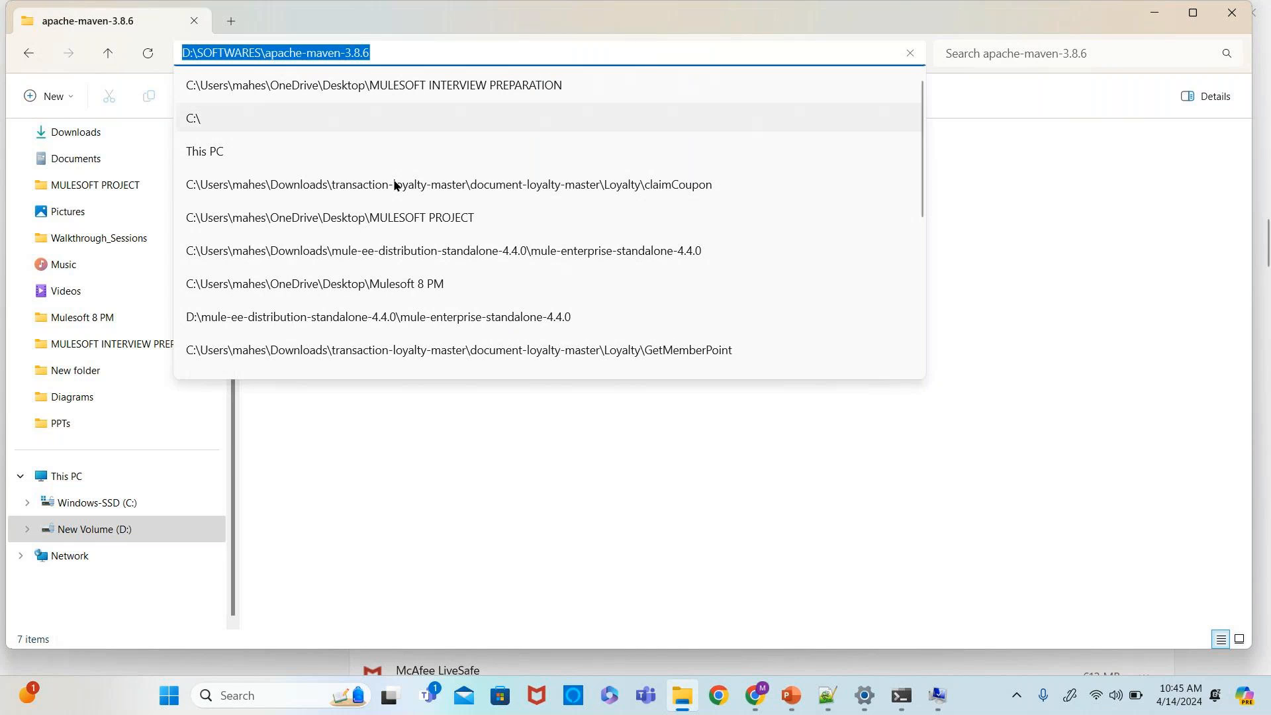
left_click(379, 452)
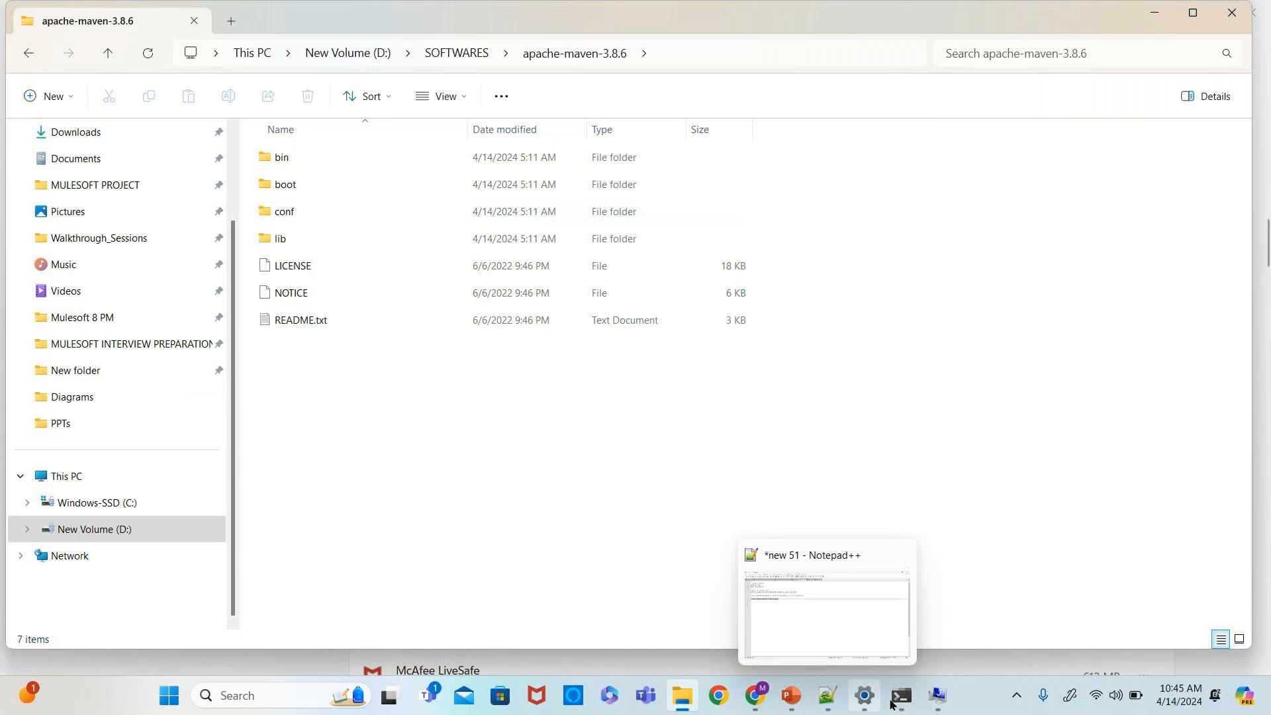
left_click(937, 693)
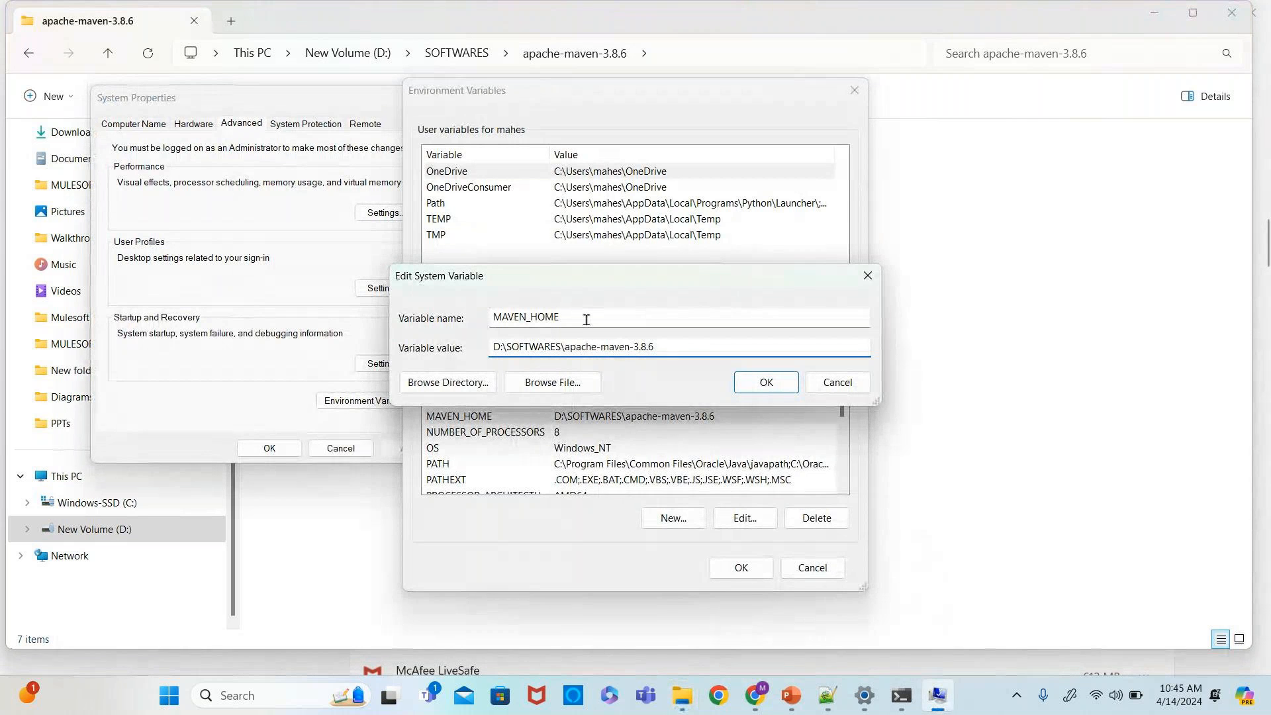
left_click_drag(682, 348, 454, 358)
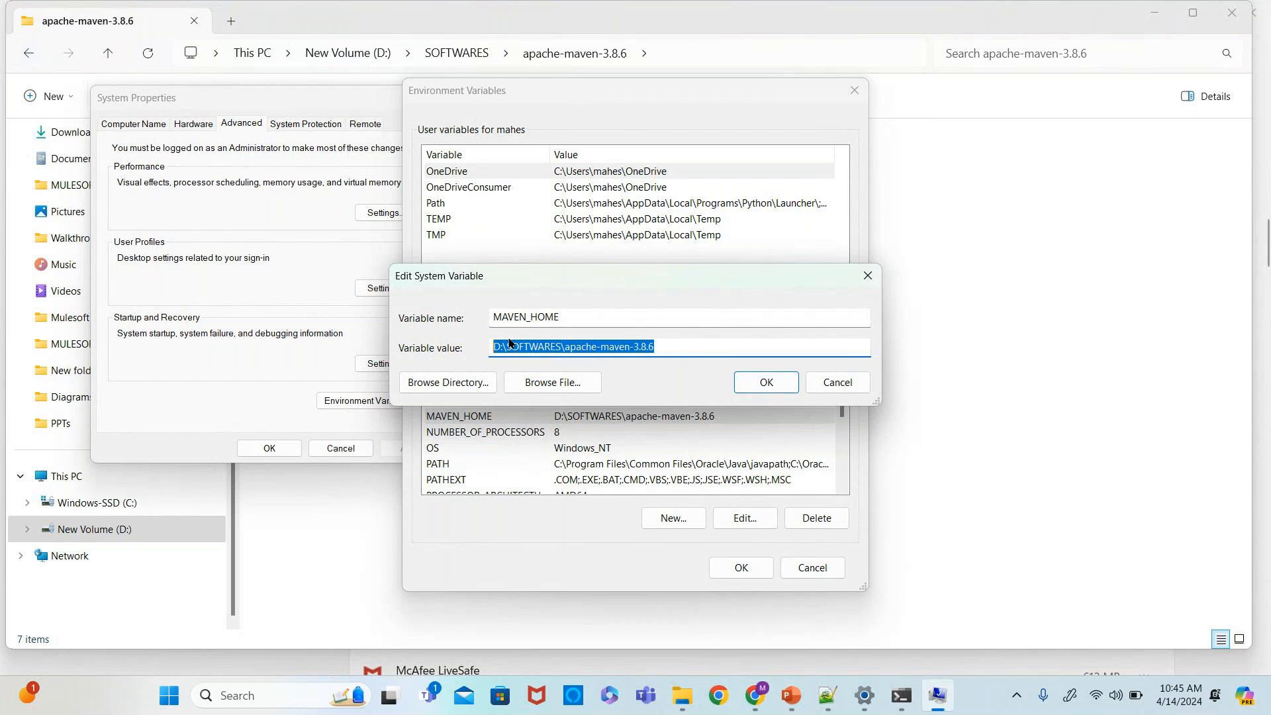
left_click(833, 383)
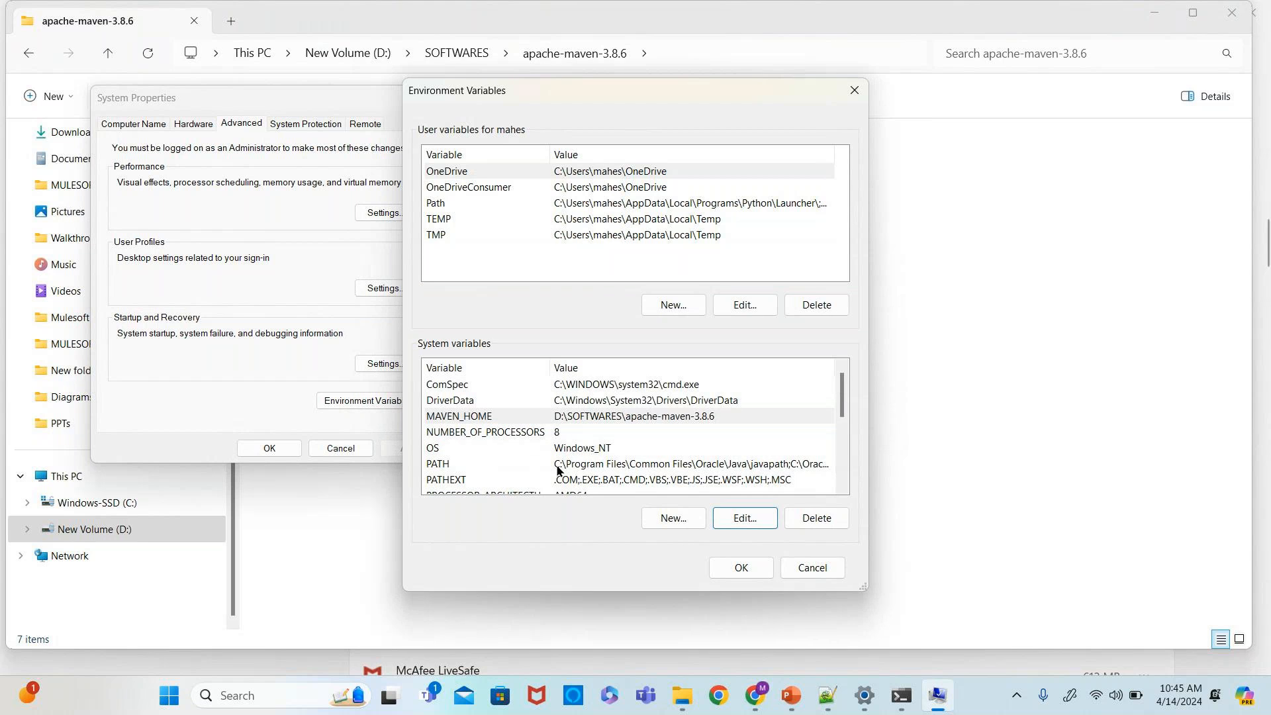
- Review the PATH system variable's entries against the Maven bin folder path, then cancel and close the dialogs
left_click(587, 470)
left_click(740, 519)
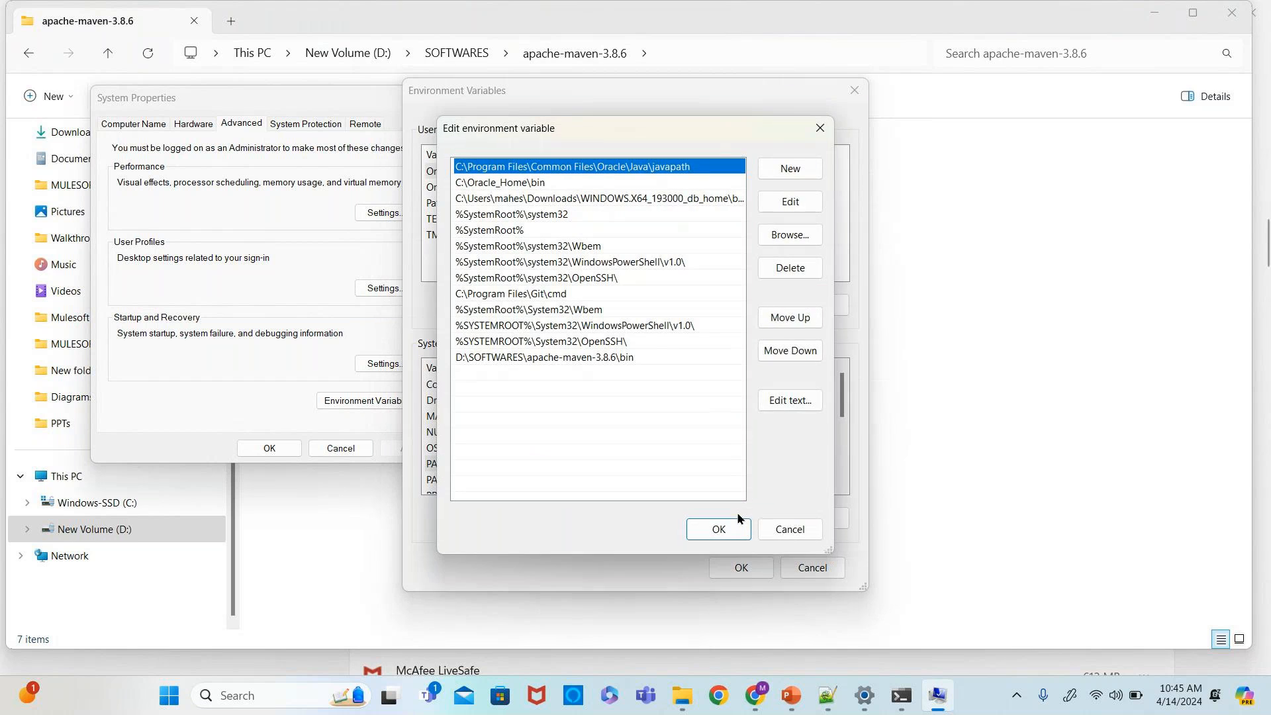
left_click(794, 174)
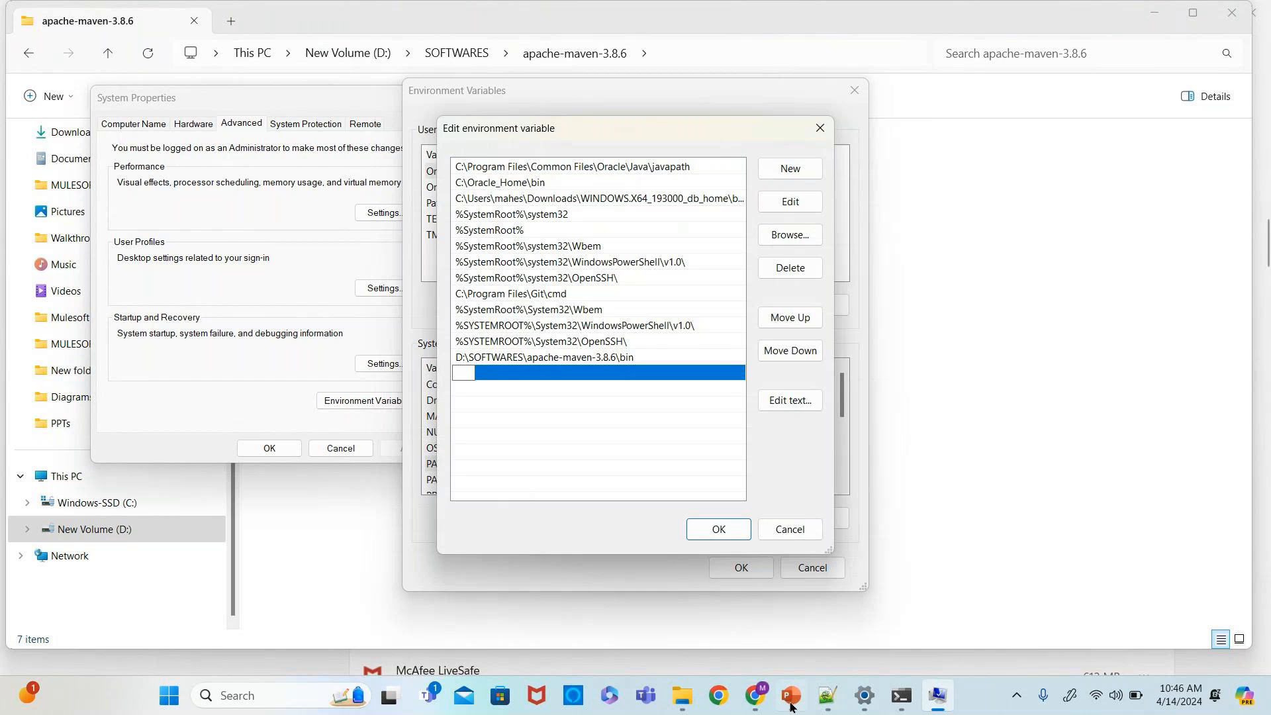
left_click(684, 696)
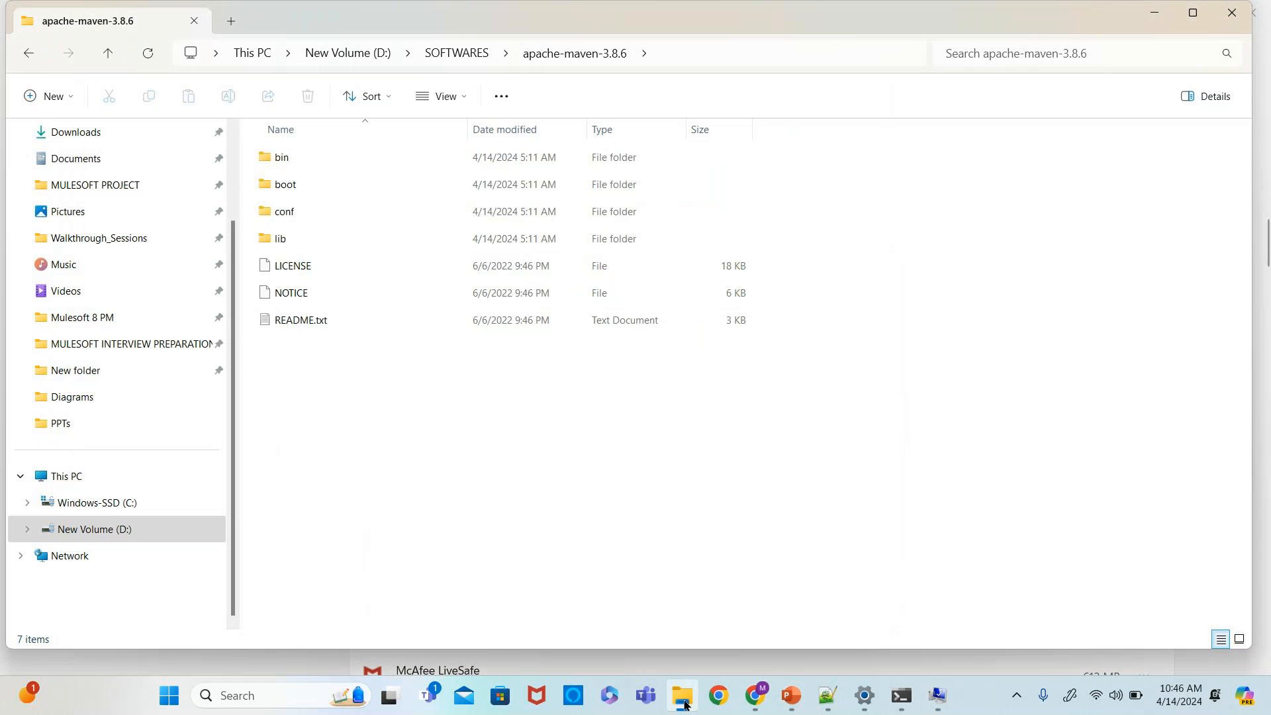
double_click(299, 157)
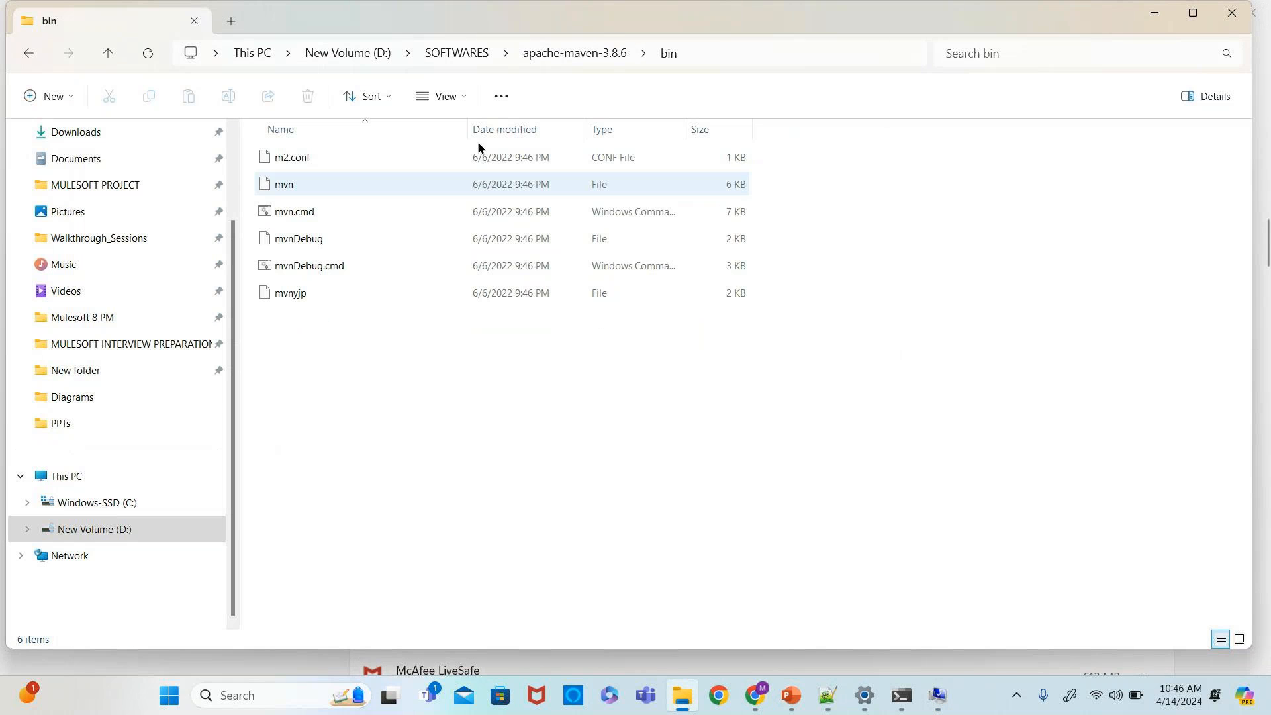
left_click(723, 53)
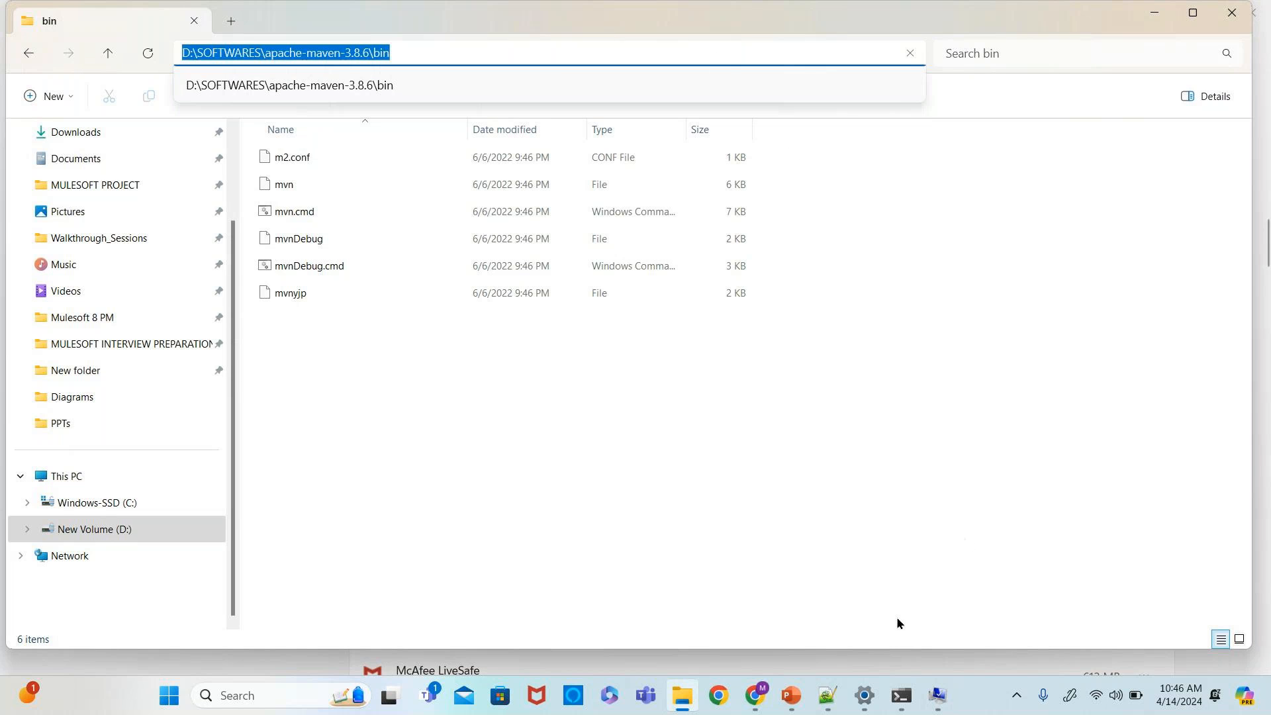
left_click(864, 693)
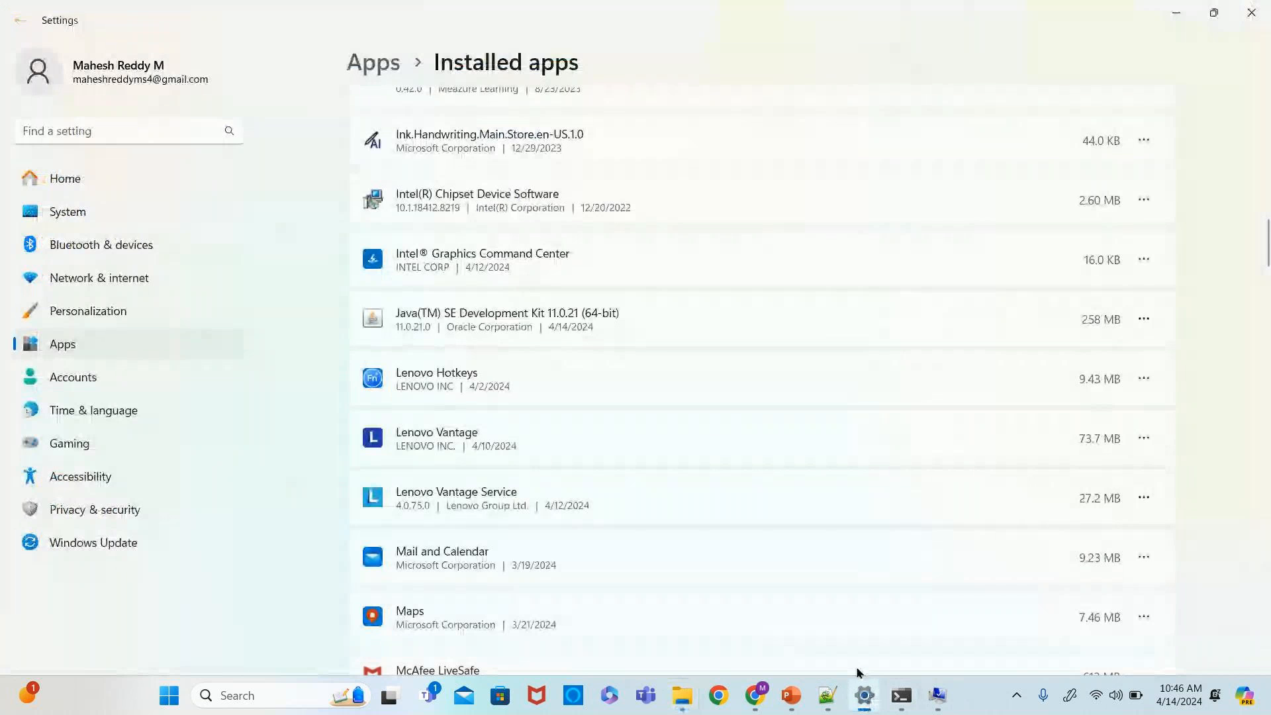
mouse_move(938, 693)
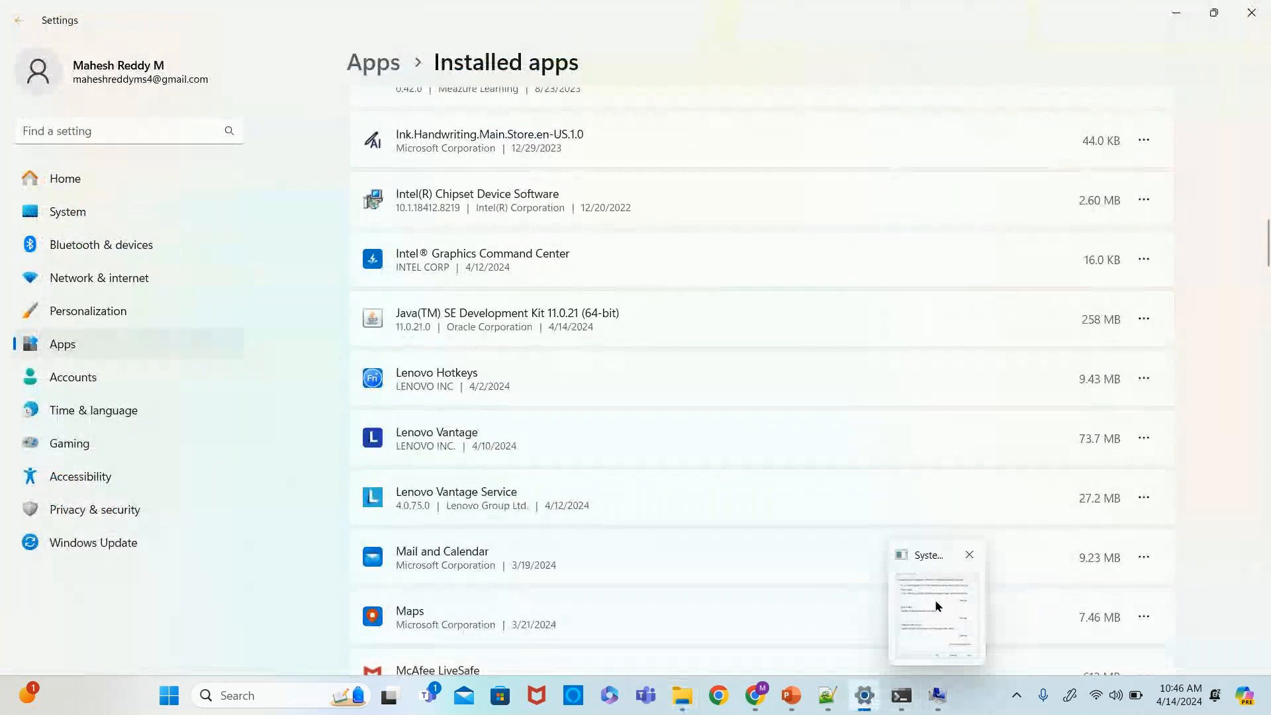
left_click(937, 606)
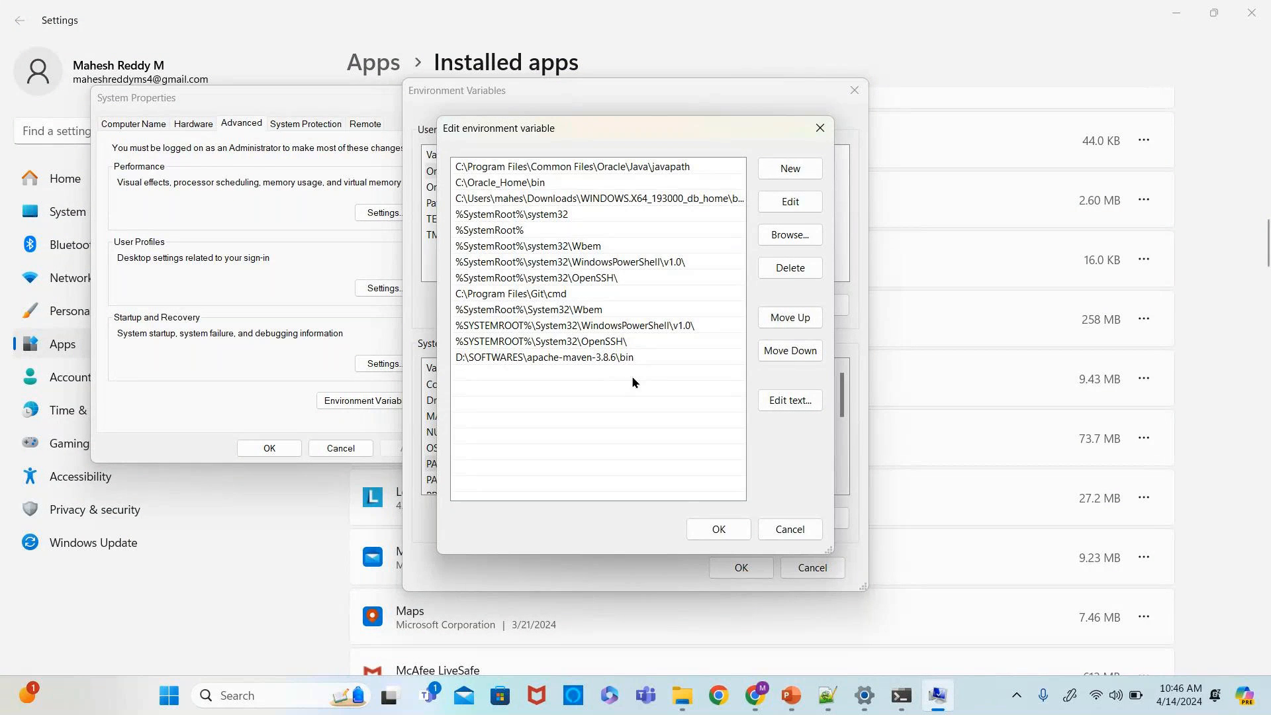
left_click(786, 533)
left_click(813, 567)
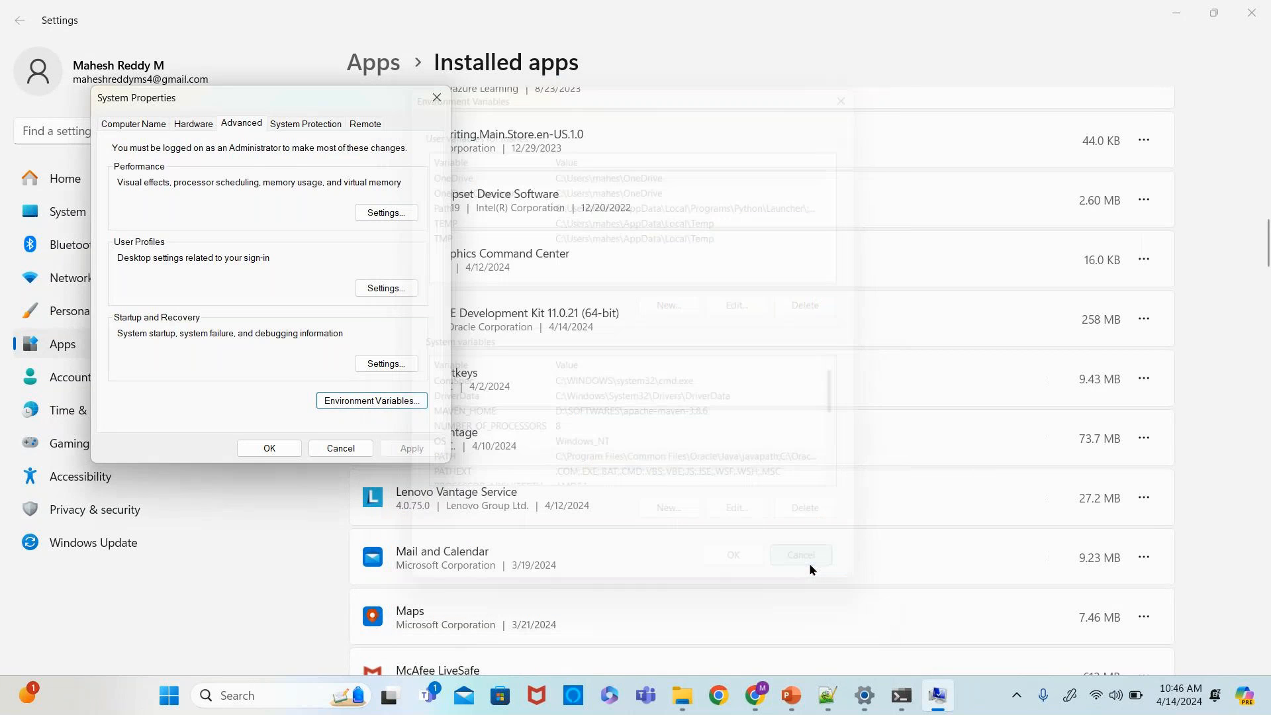
left_click(437, 98)
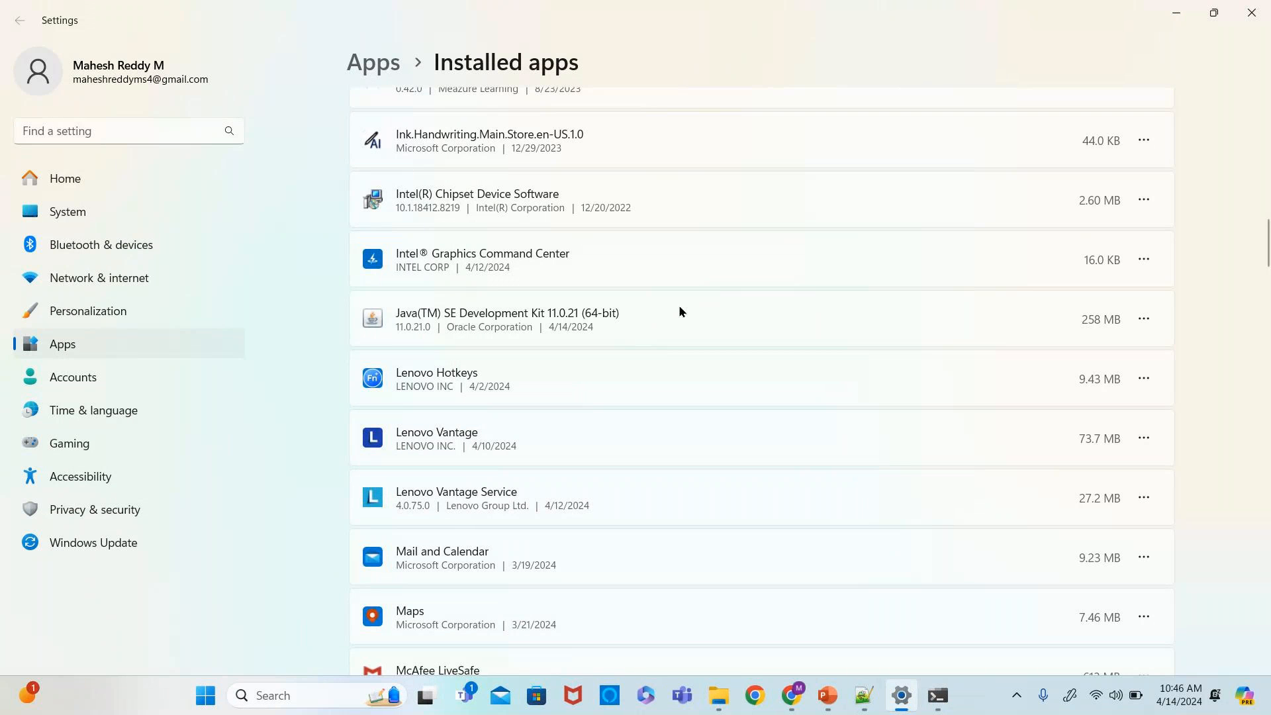
- Run mvn -version in Command Prompt to verify Maven, then close Command Prompt
left_click(938, 695)
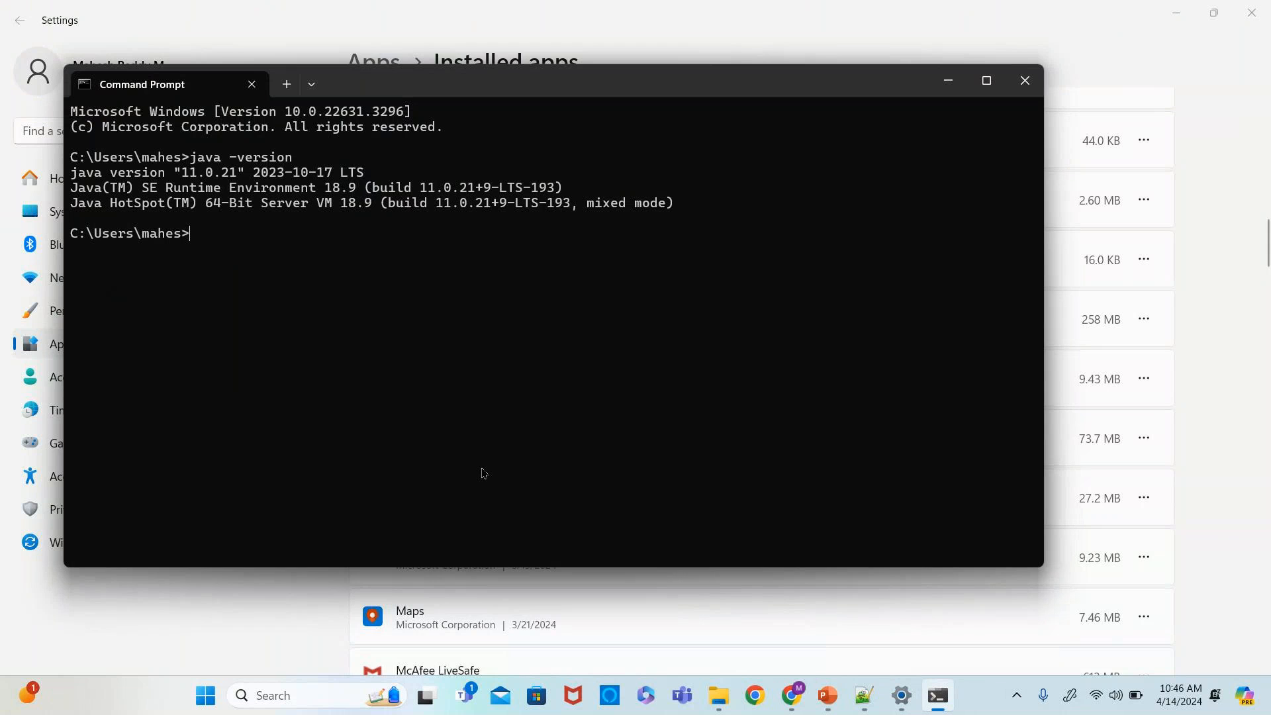
type("mvn -version")
key("Return")
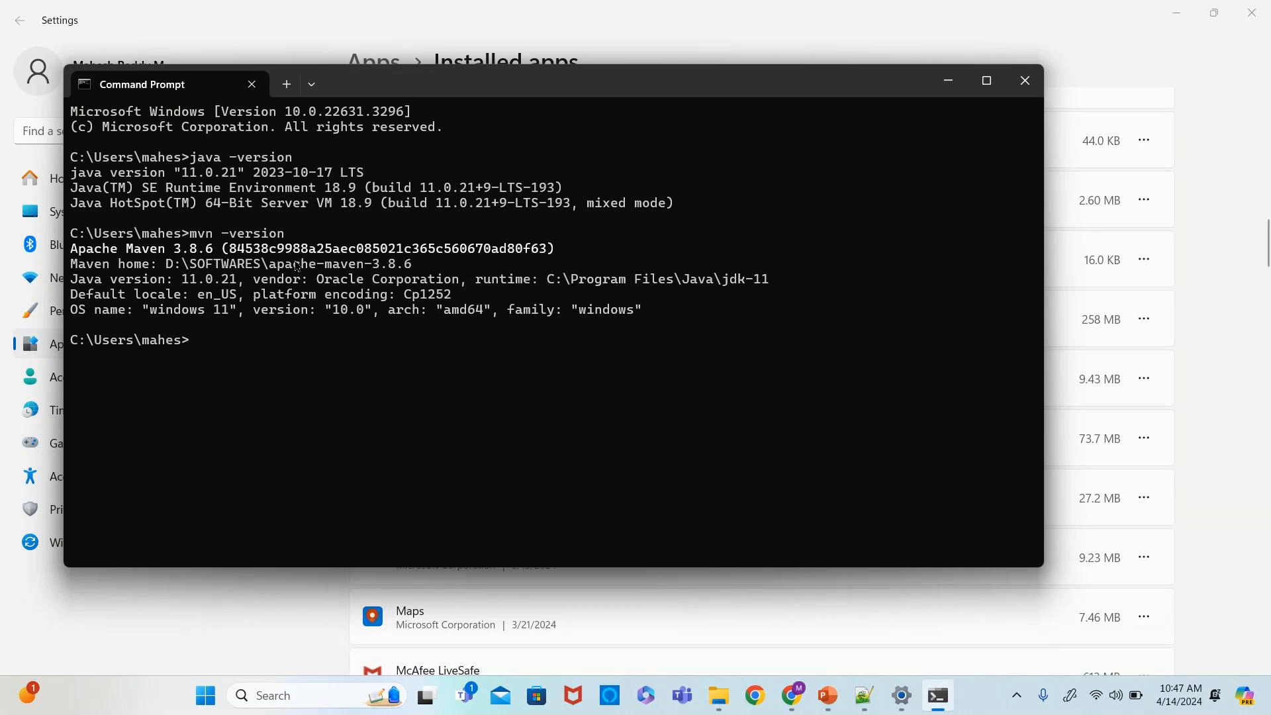
left_click_drag(71, 250, 219, 256)
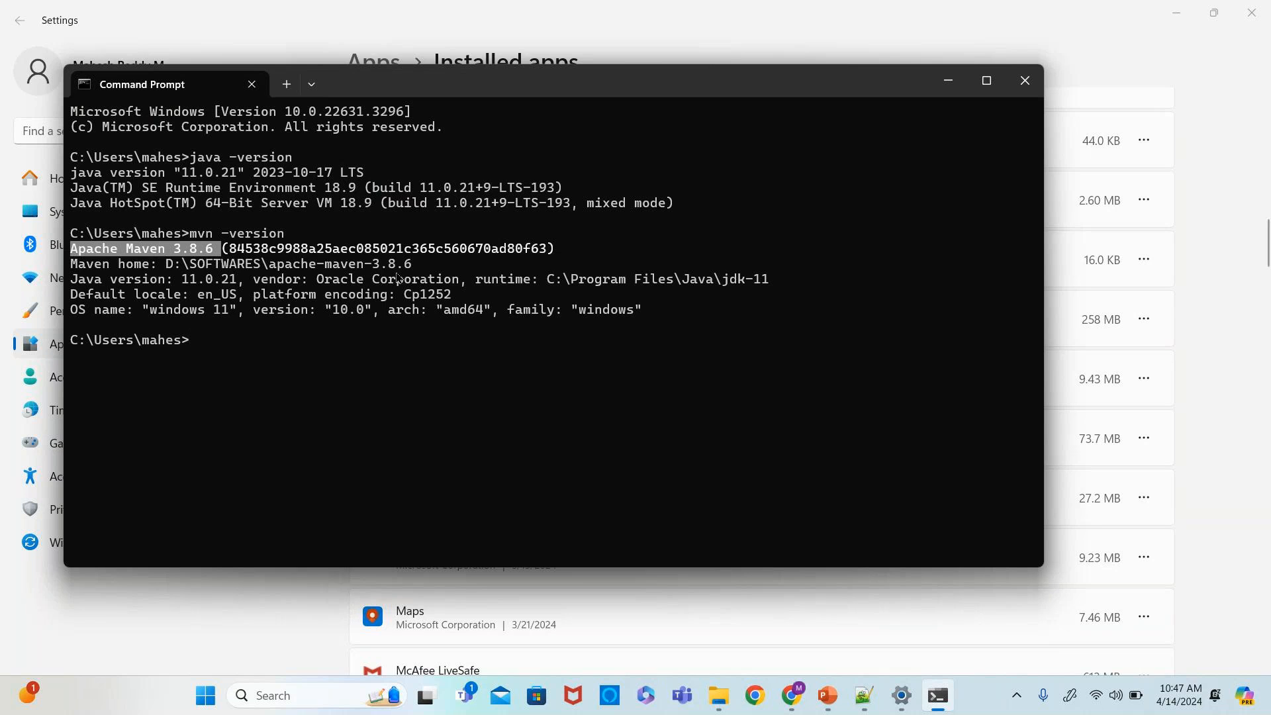
left_click(1028, 81)
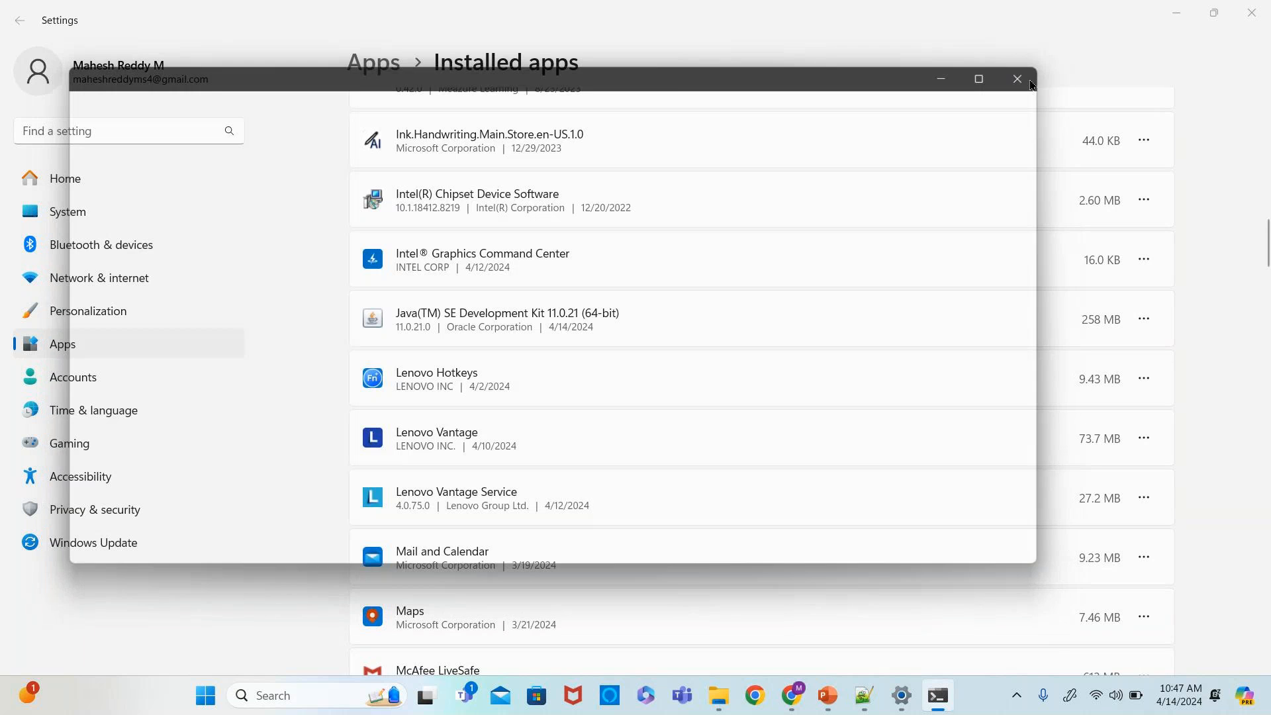
- Return File Explorer to the SOFTWARES folder
mouse_move(755, 695)
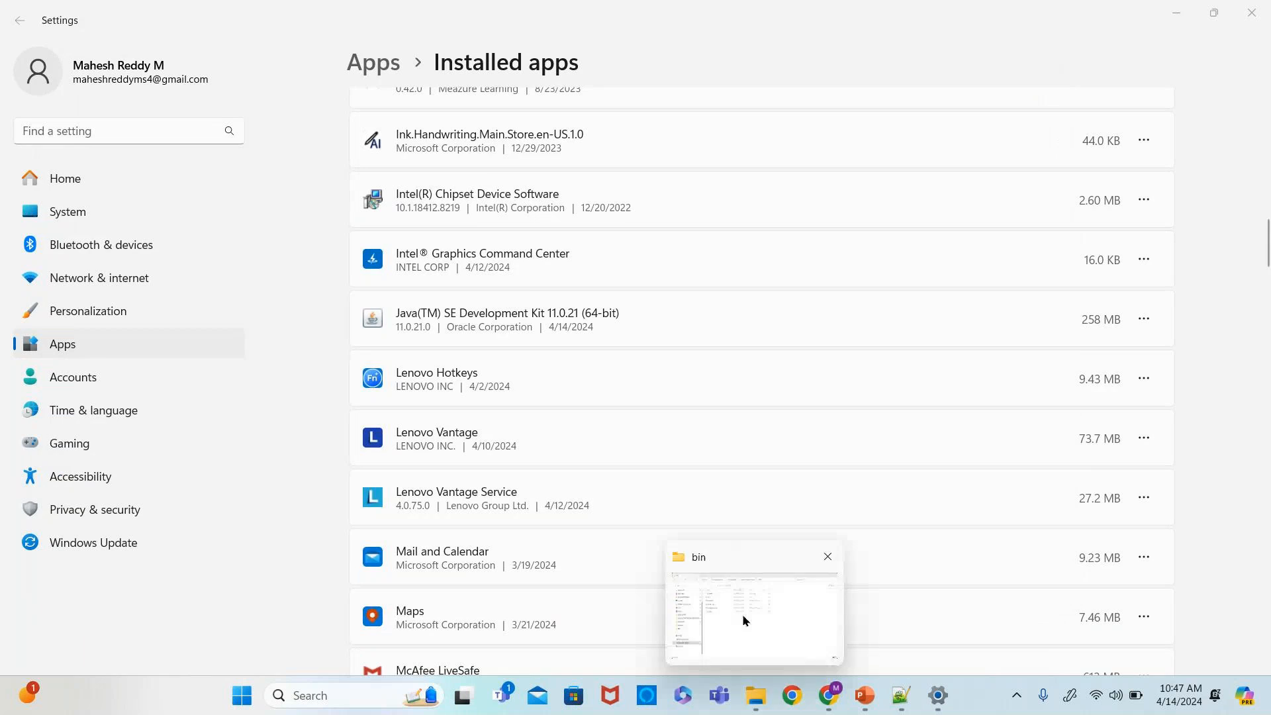
left_click(742, 615)
left_click(442, 53)
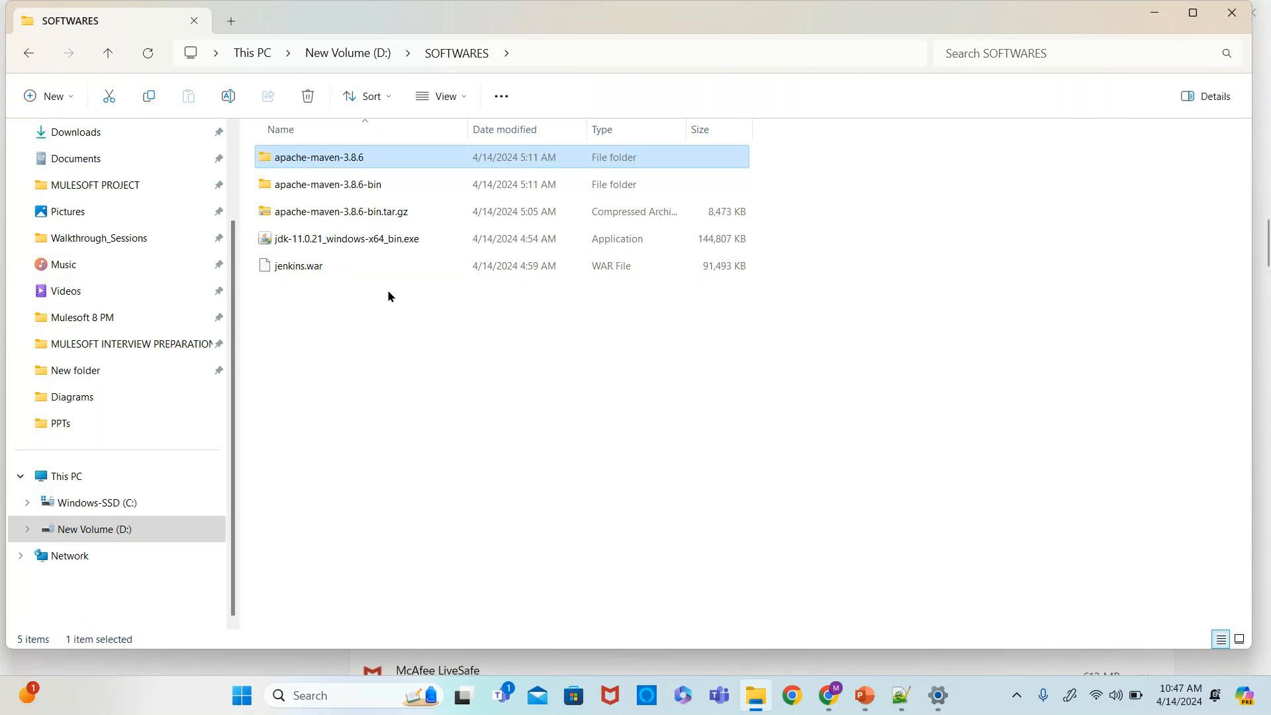
- Open Command Prompt in the SOFTWARES folder and try to run java -jar -jenkins.war
left_click(551, 58)
type("cmd")
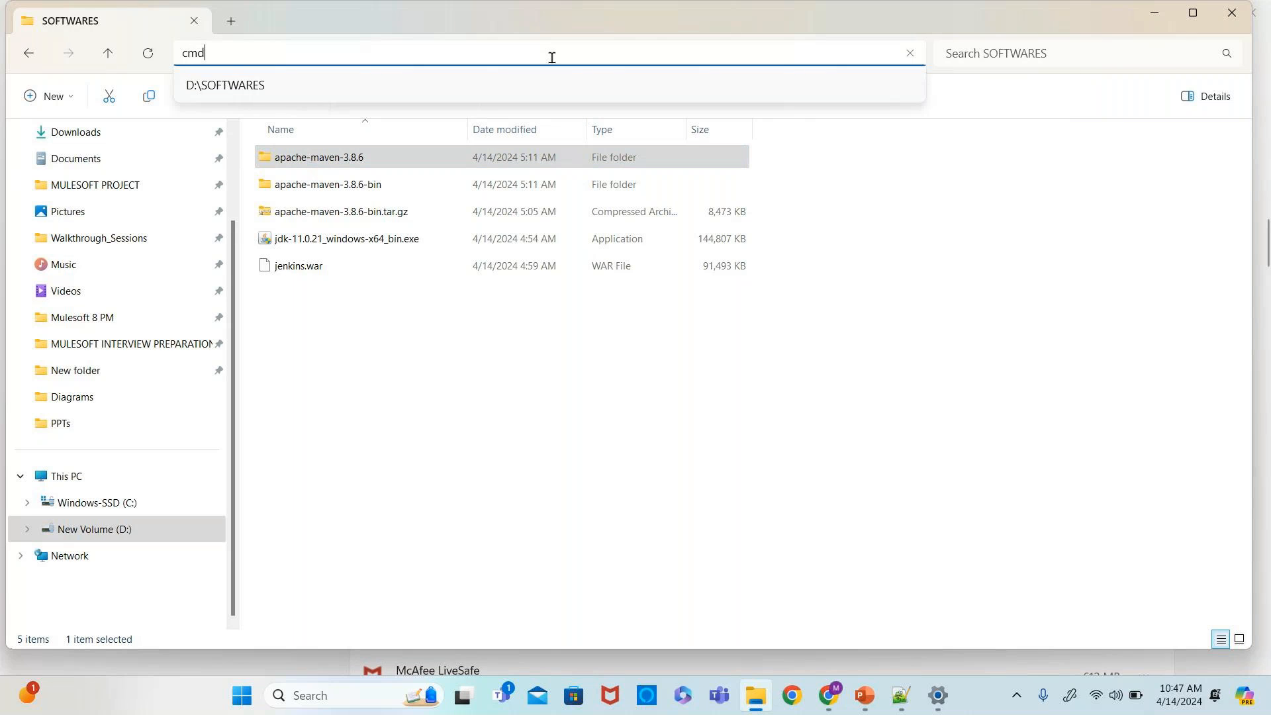
key("Return")
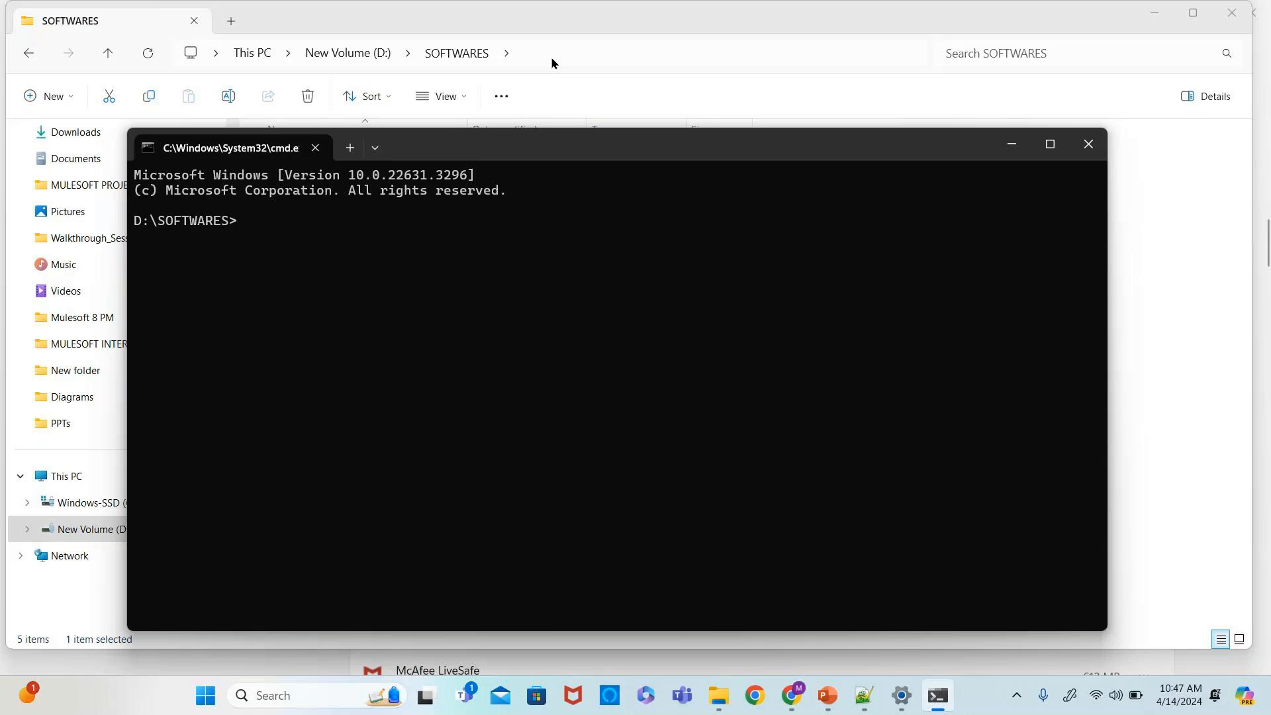
type("java -jar -jenkins.war")
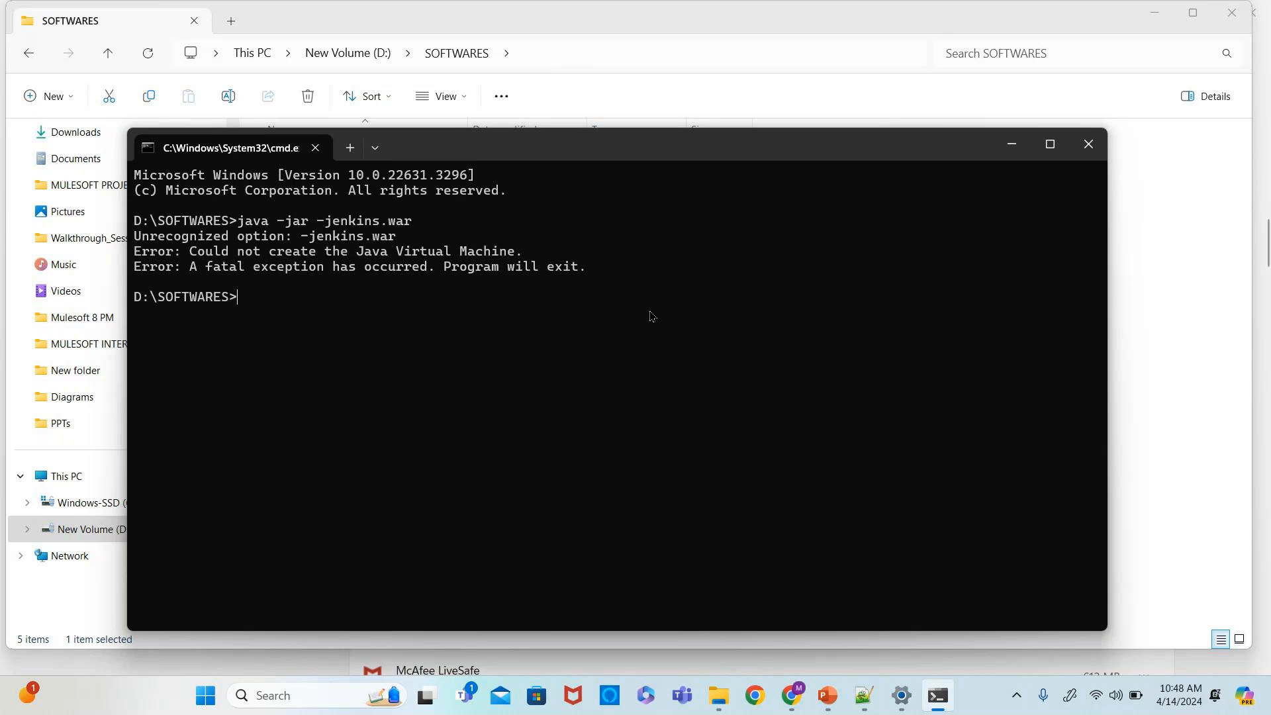
- Recall the last command, remove the stray hyphen before jenkins.war, and run java -jar jenkins.war
key("Up")
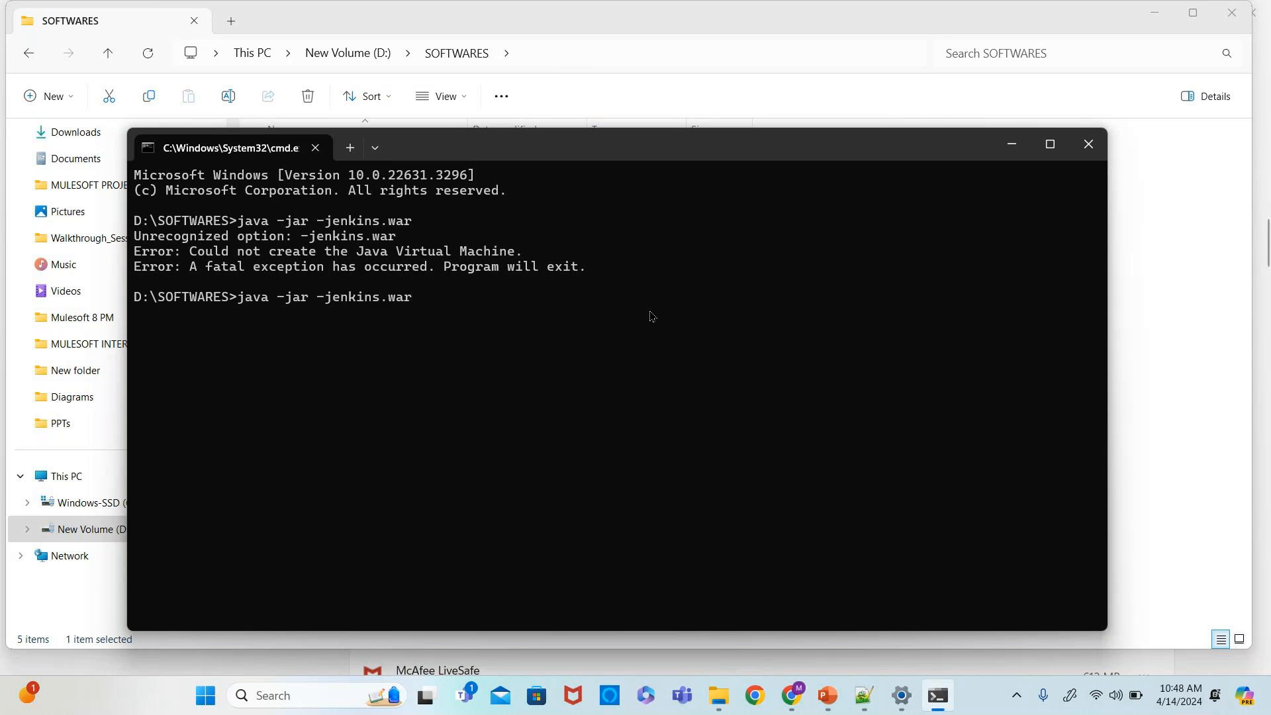
key("Left")
key("Left")
key("BackSpace")
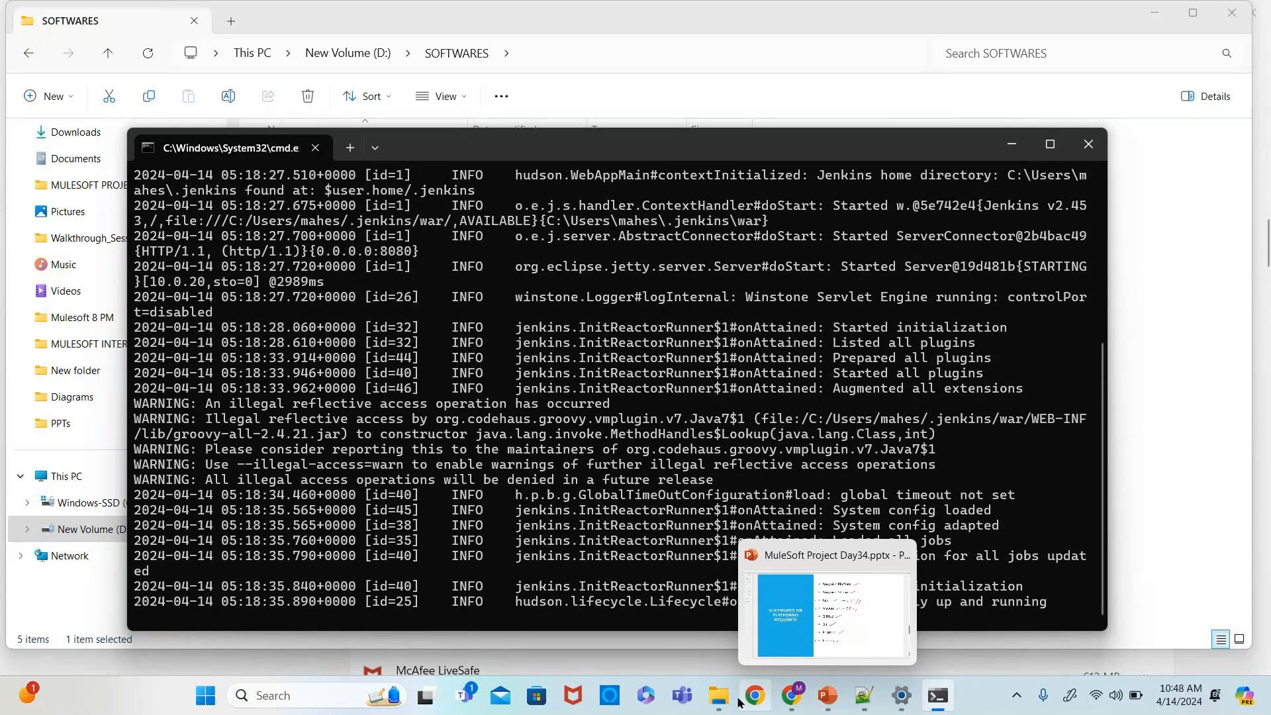
- Scroll through the Installed apps list in Settings to check which Java development kits are installed
mouse_move(722, 622)
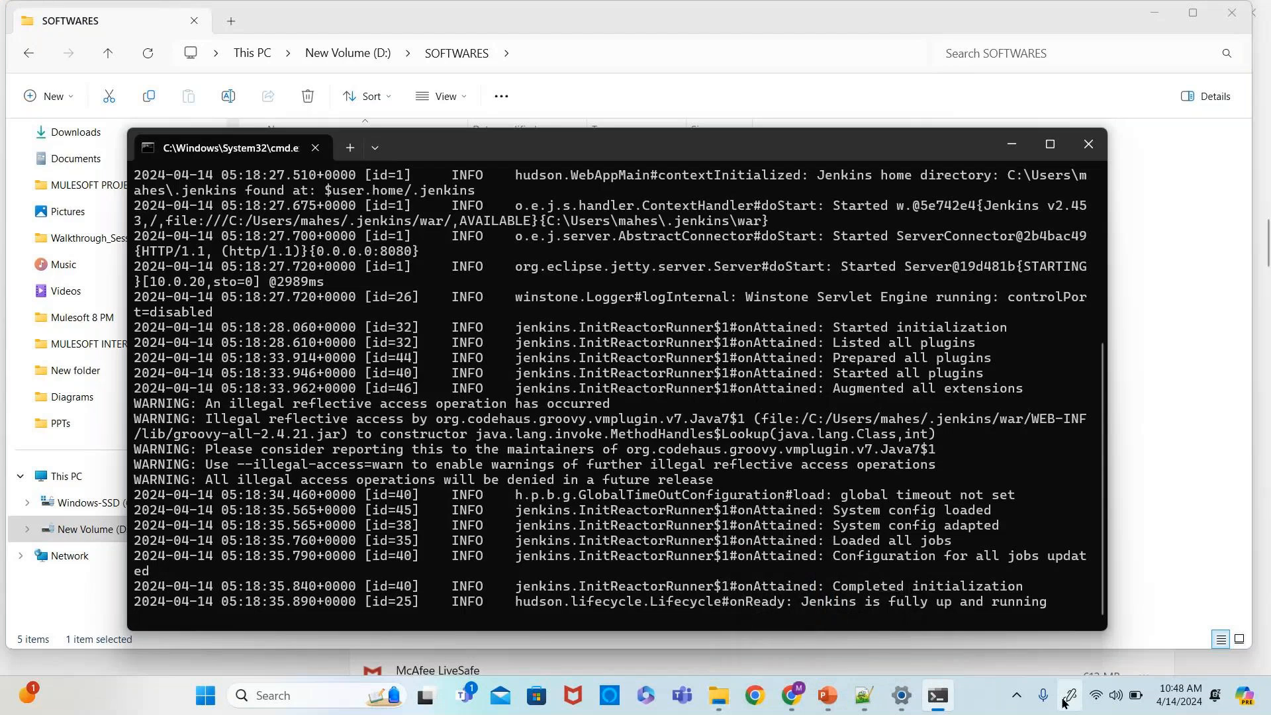
left_click(902, 695)
scroll(725, 401, "down", 4)
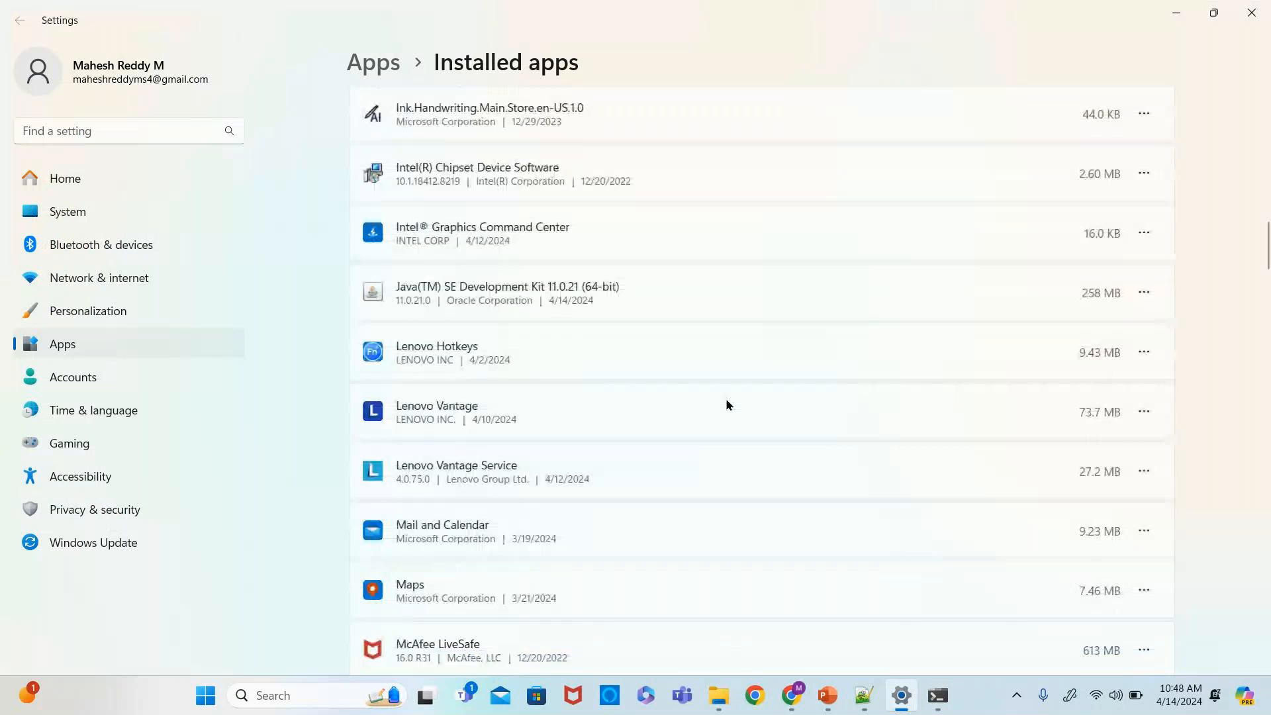
scroll(726, 401, "up", 8)
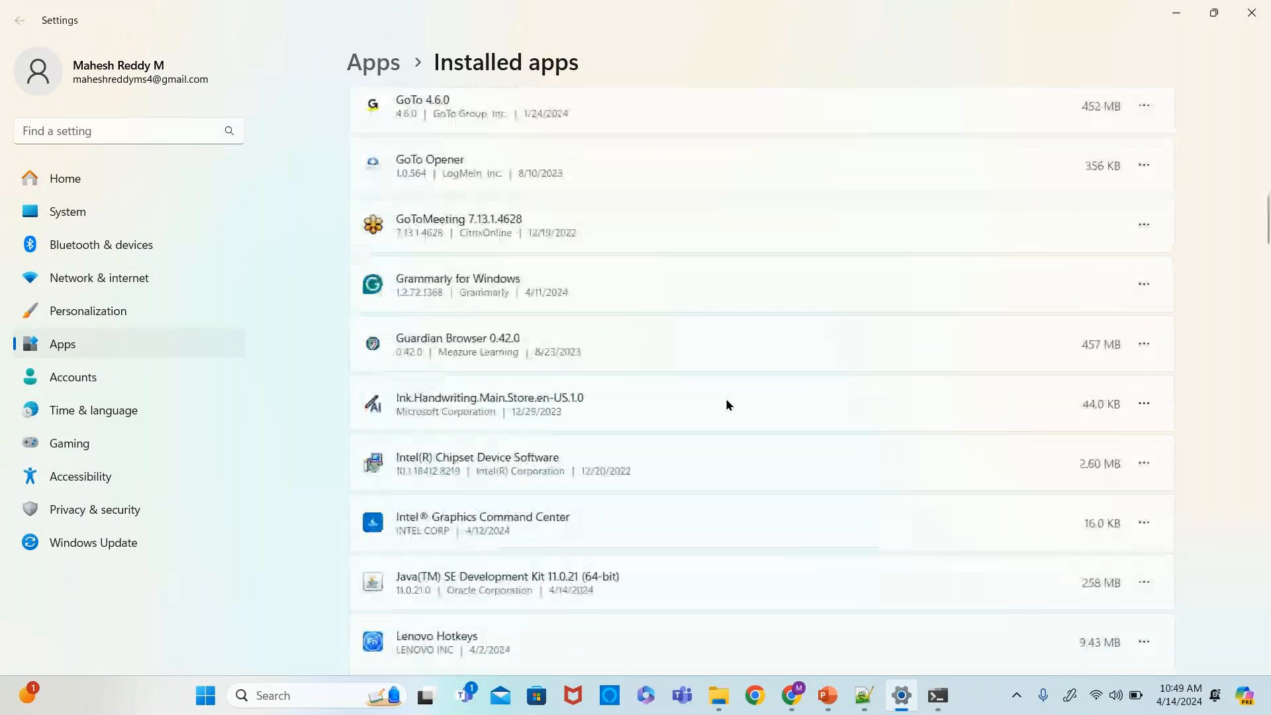
scroll(726, 401, "up", 4)
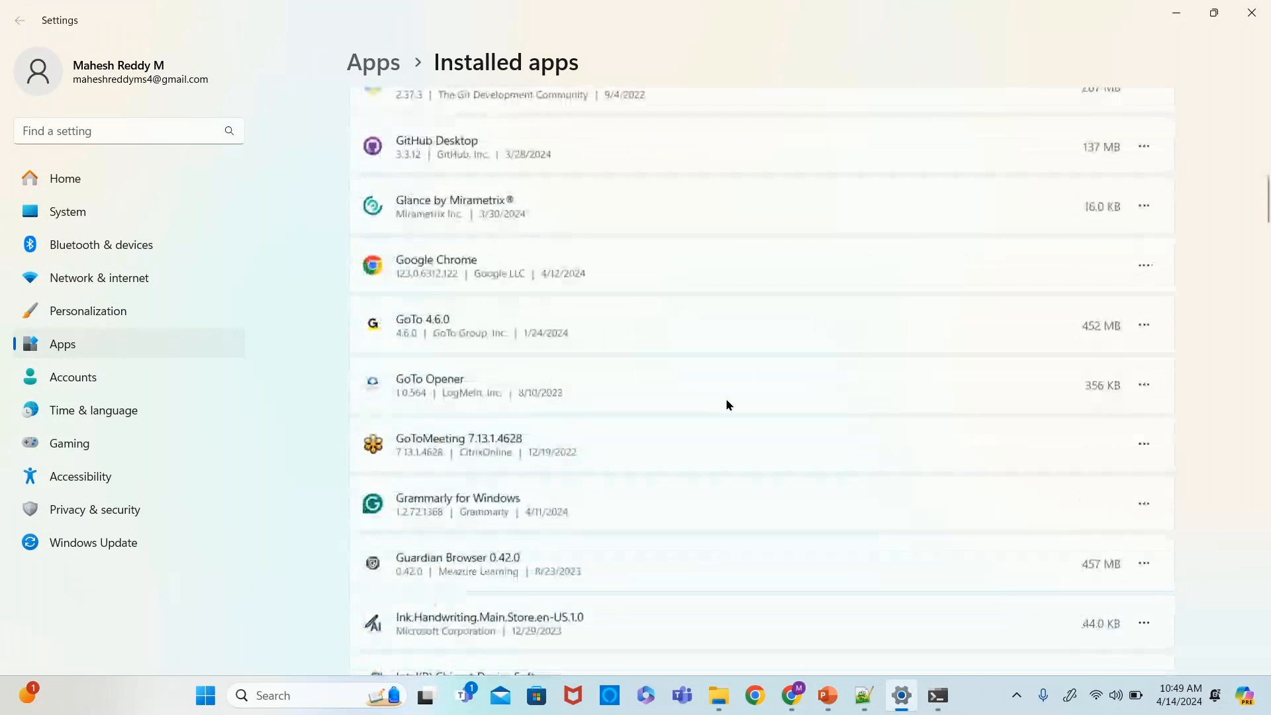
scroll(726, 401, "up", 9)
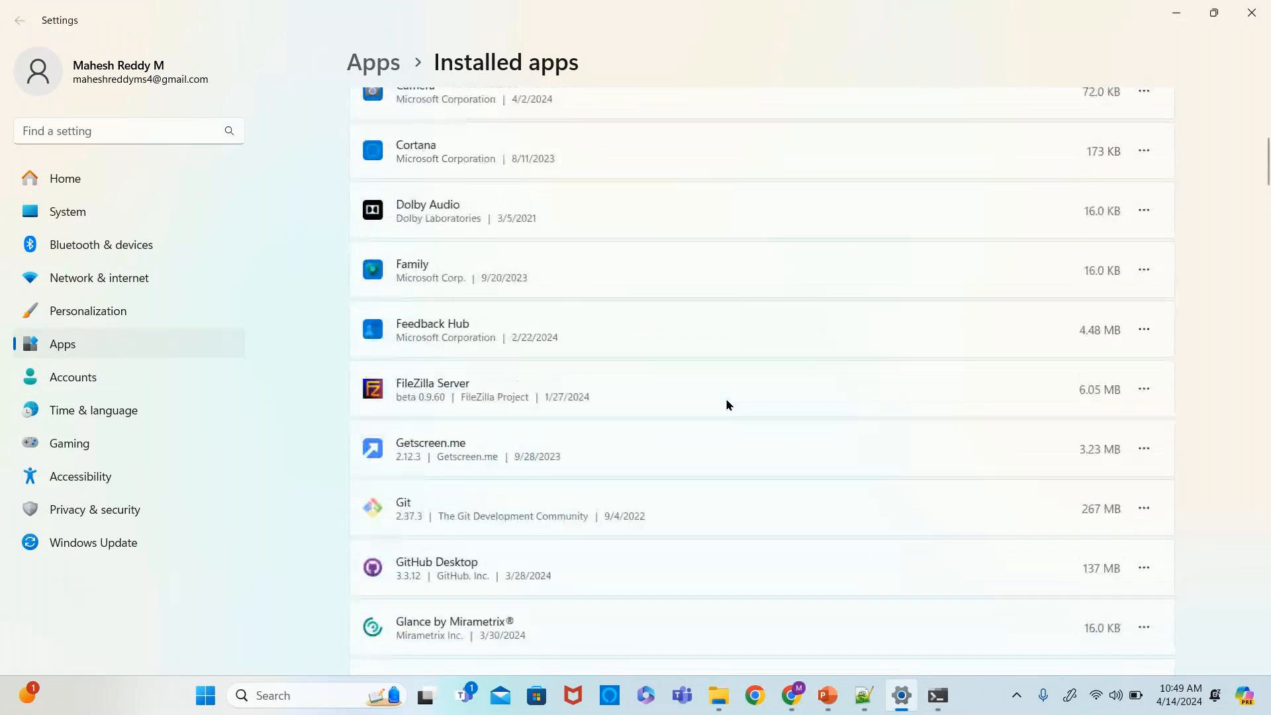
scroll(726, 399, "up", 3)
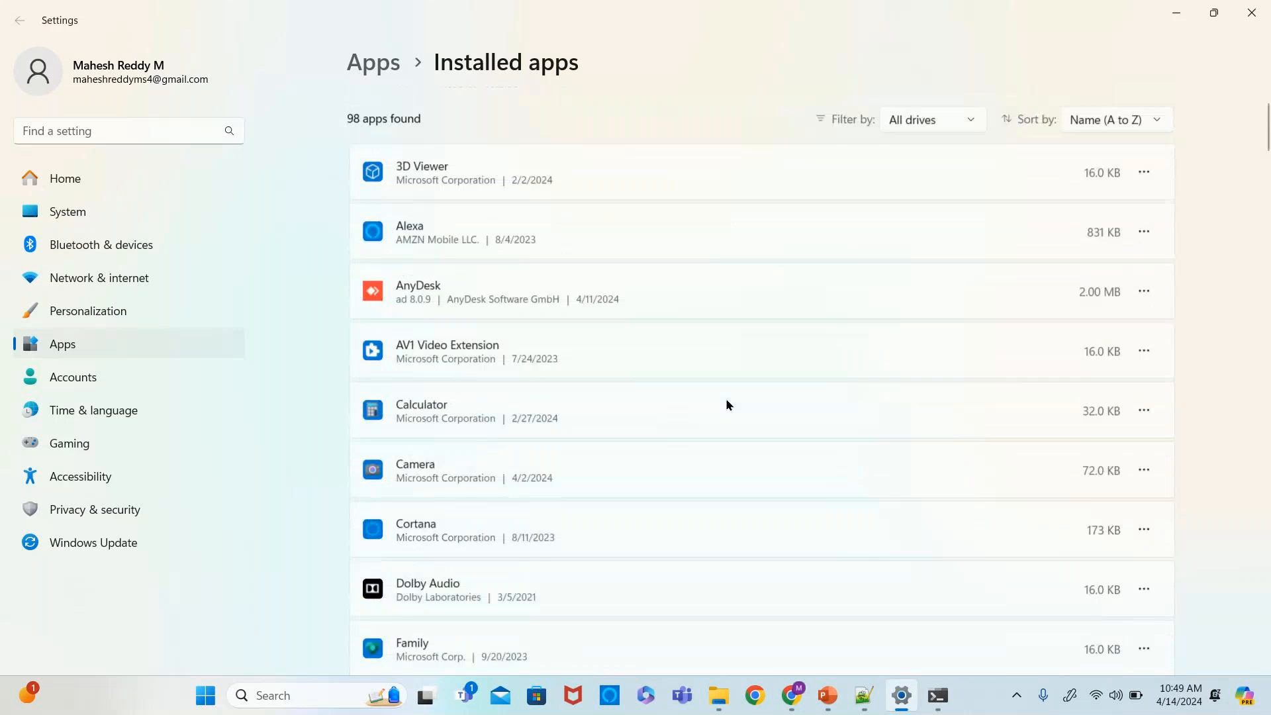
scroll(726, 400, "down", 10)
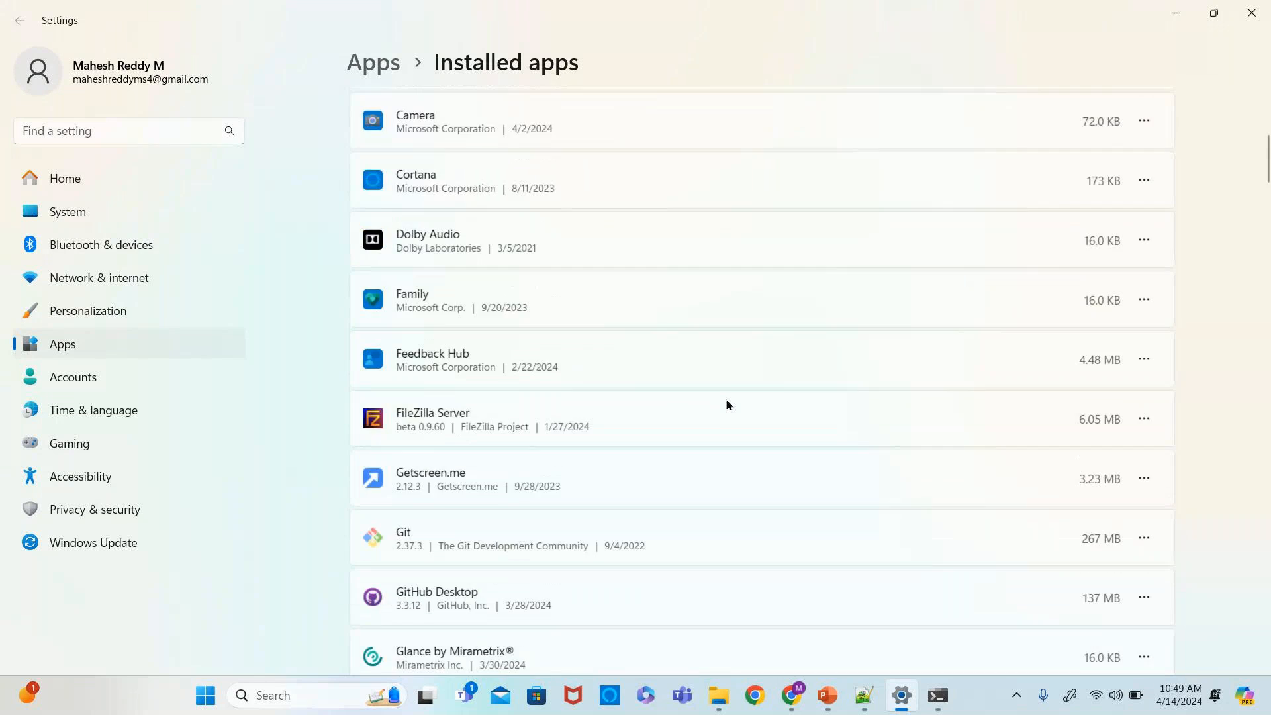
scroll(726, 401, "down", 6)
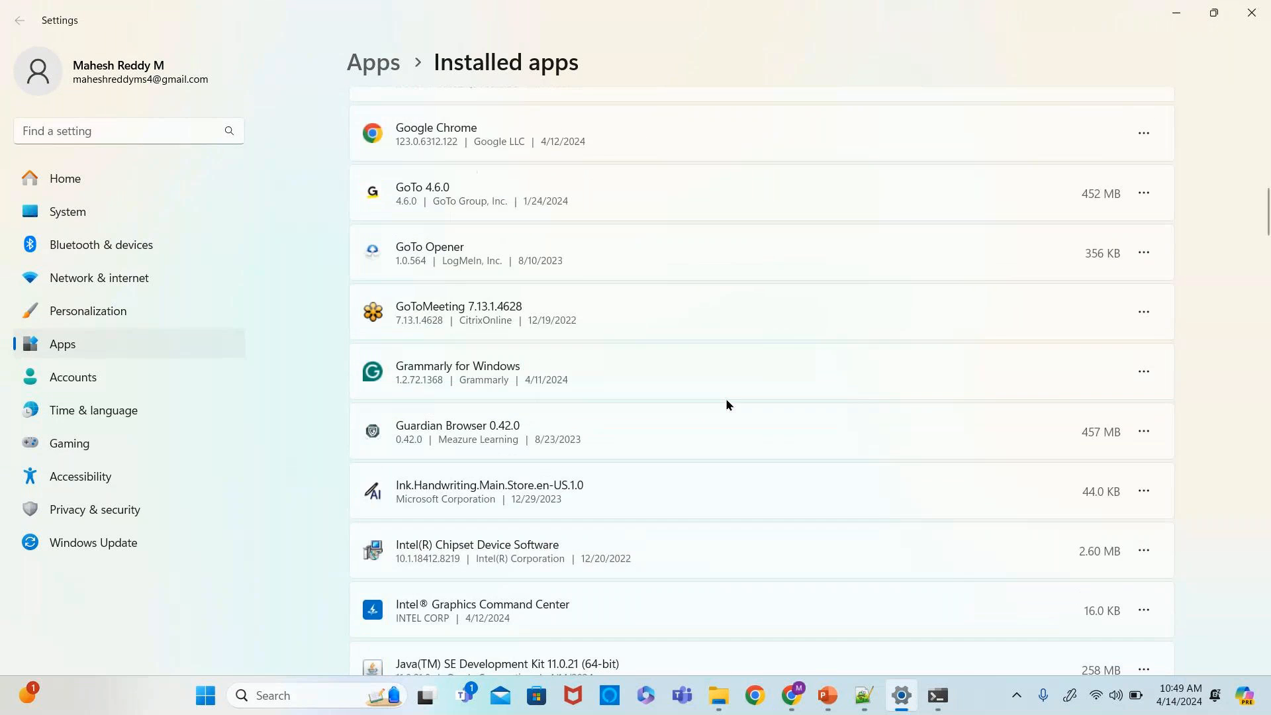
scroll(726, 402, "down", 6)
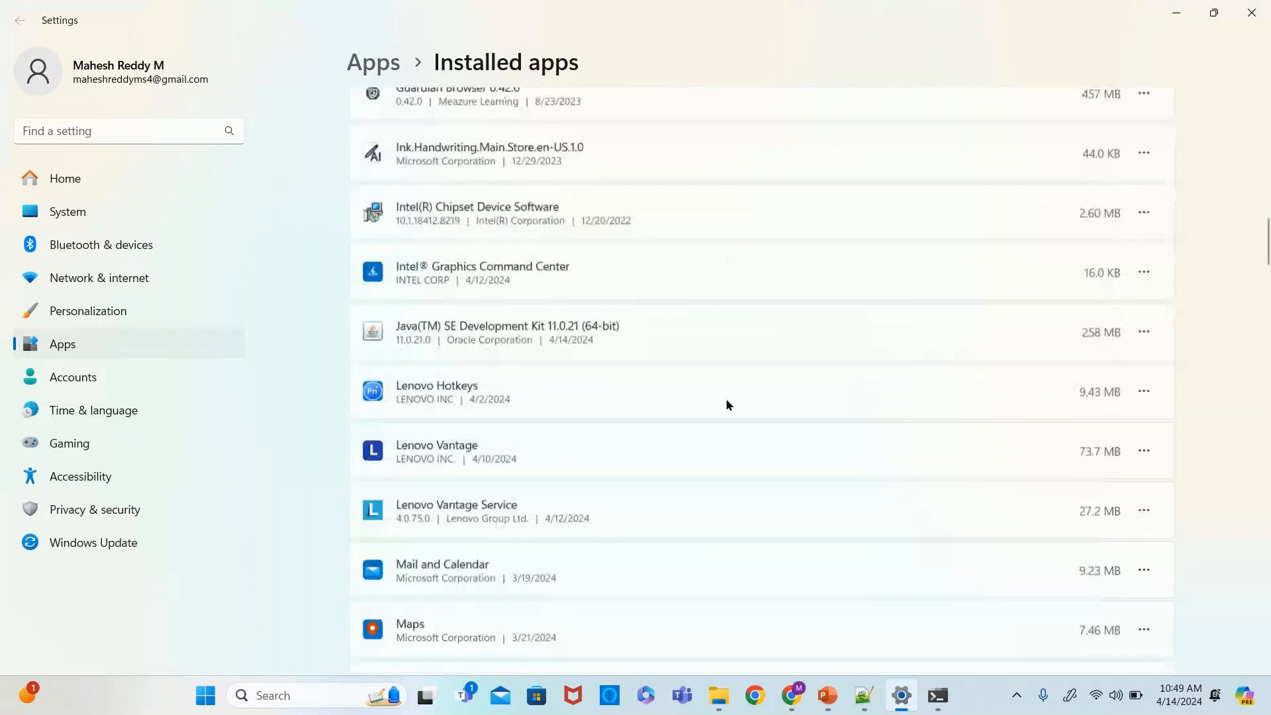
scroll(726, 403, "down", 3)
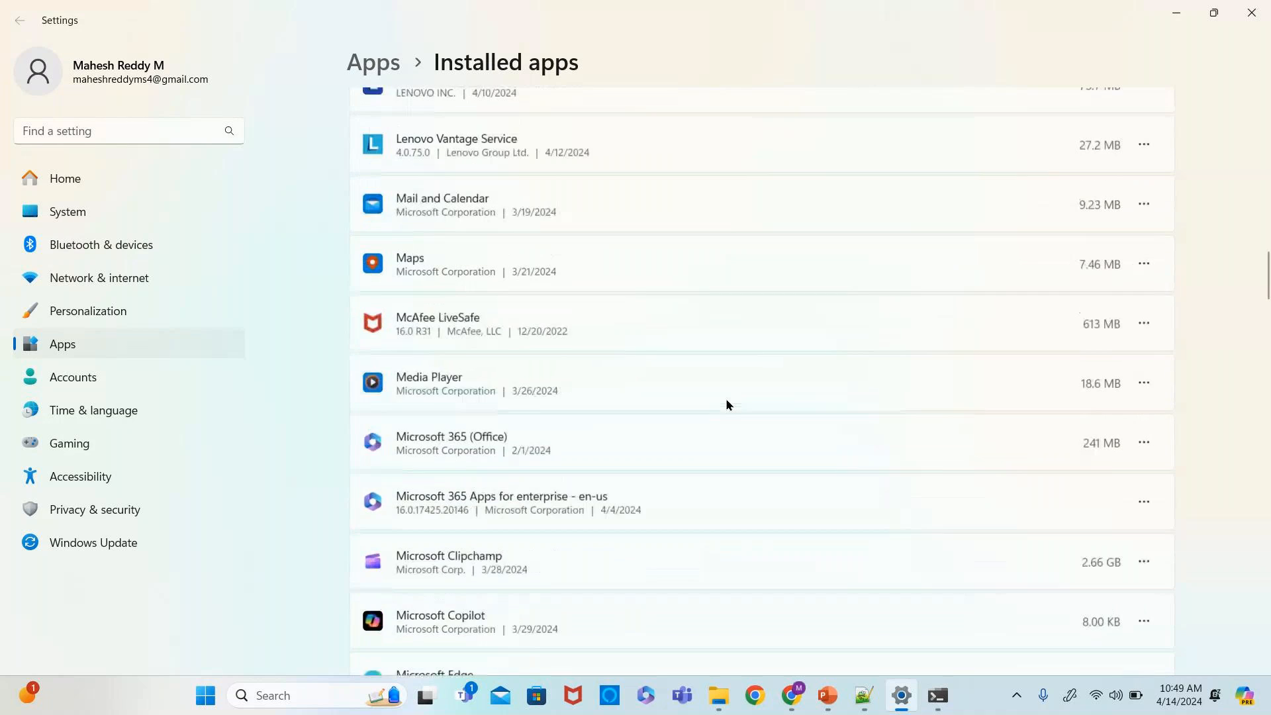
scroll(726, 405, "down", 10)
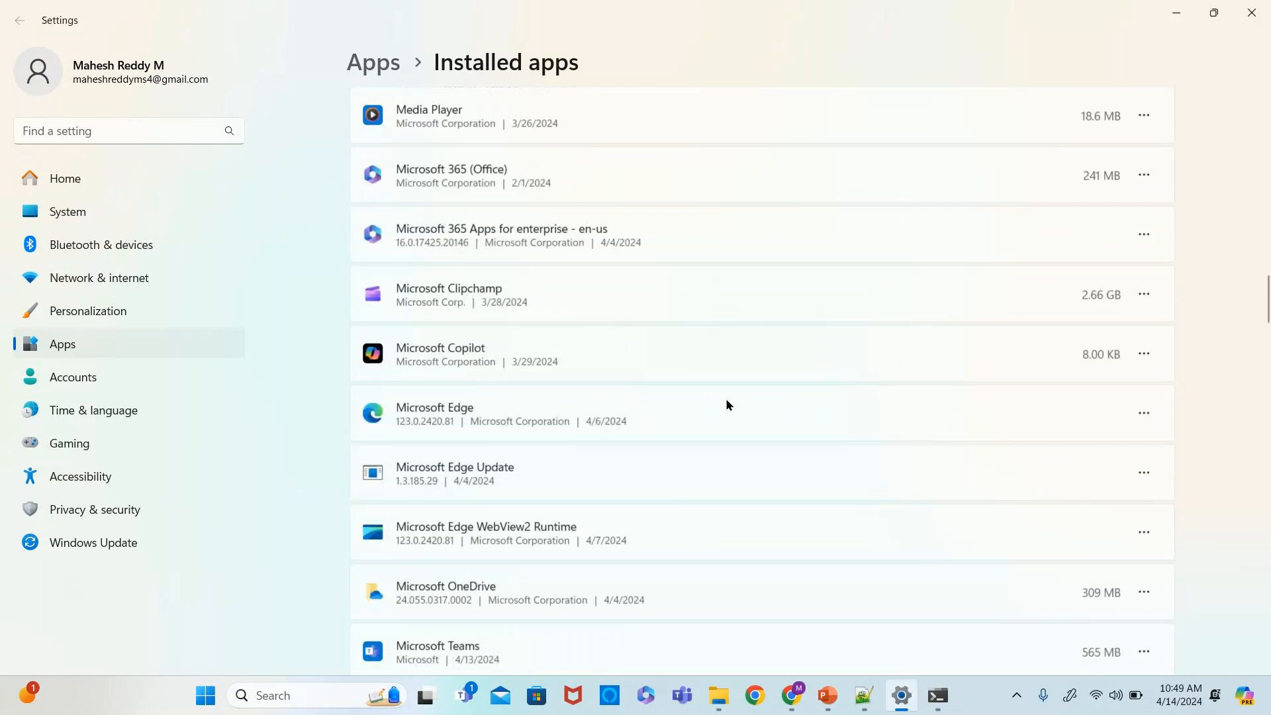
scroll(725, 405, "down", 17)
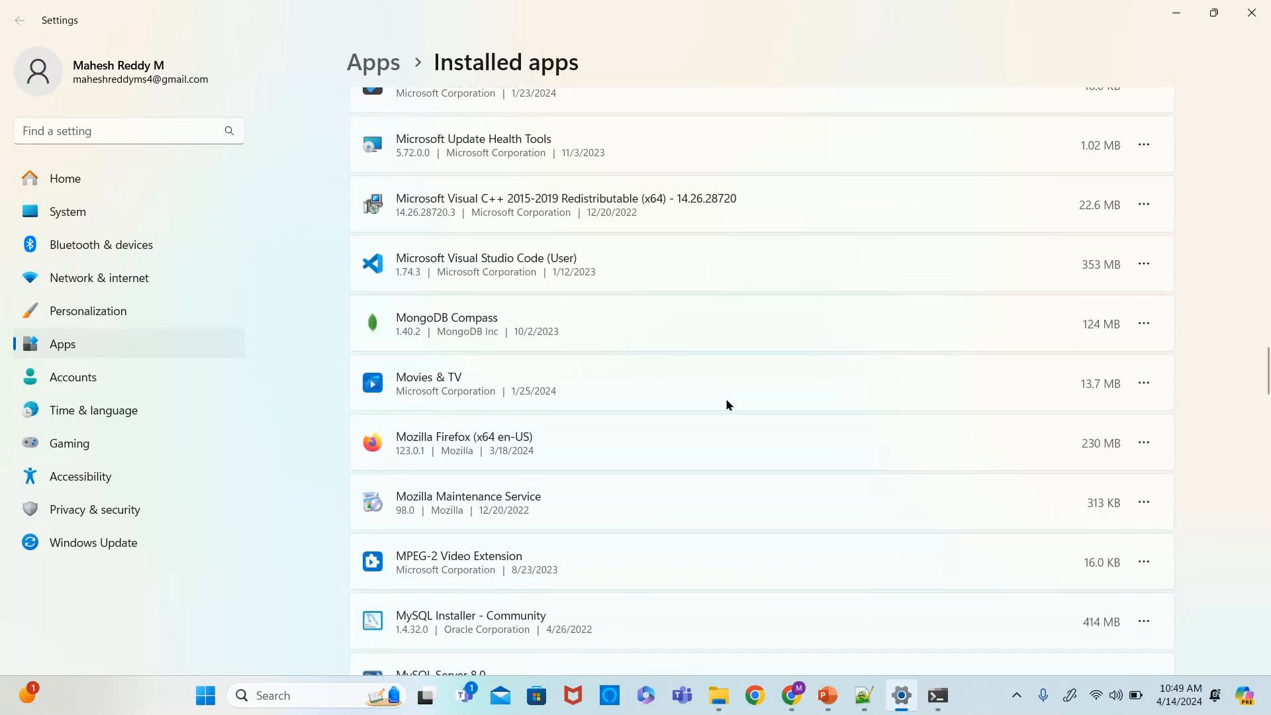
- Navigate to C:\Users\mahes in File Explorer and try to delete the .jenkins folder
left_click(718, 695)
left_click(249, 54)
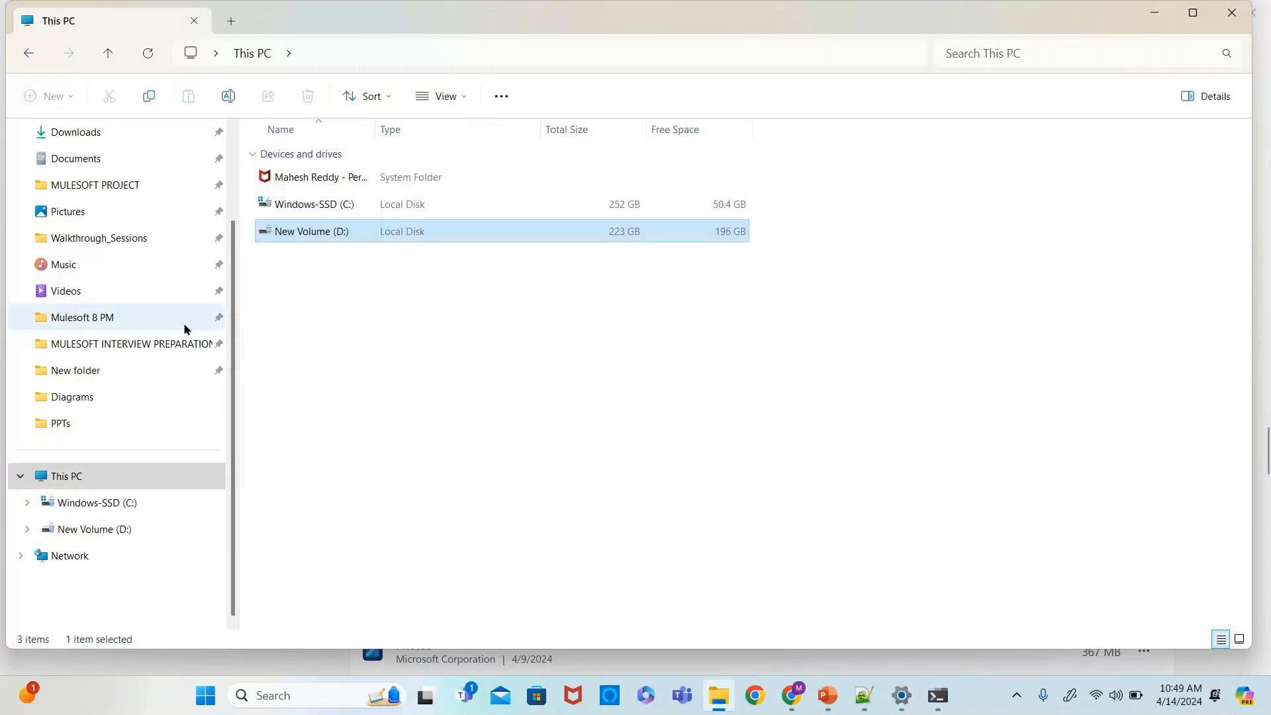
left_click(332, 205)
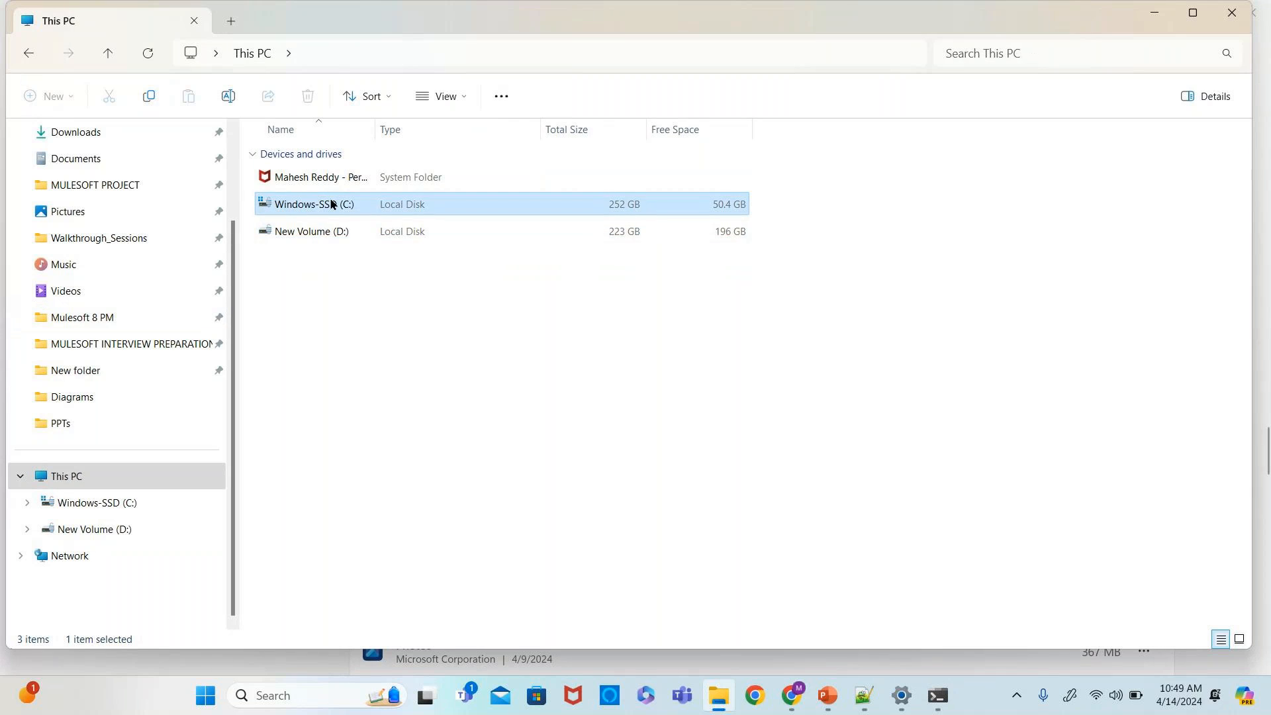
double_click(332, 204)
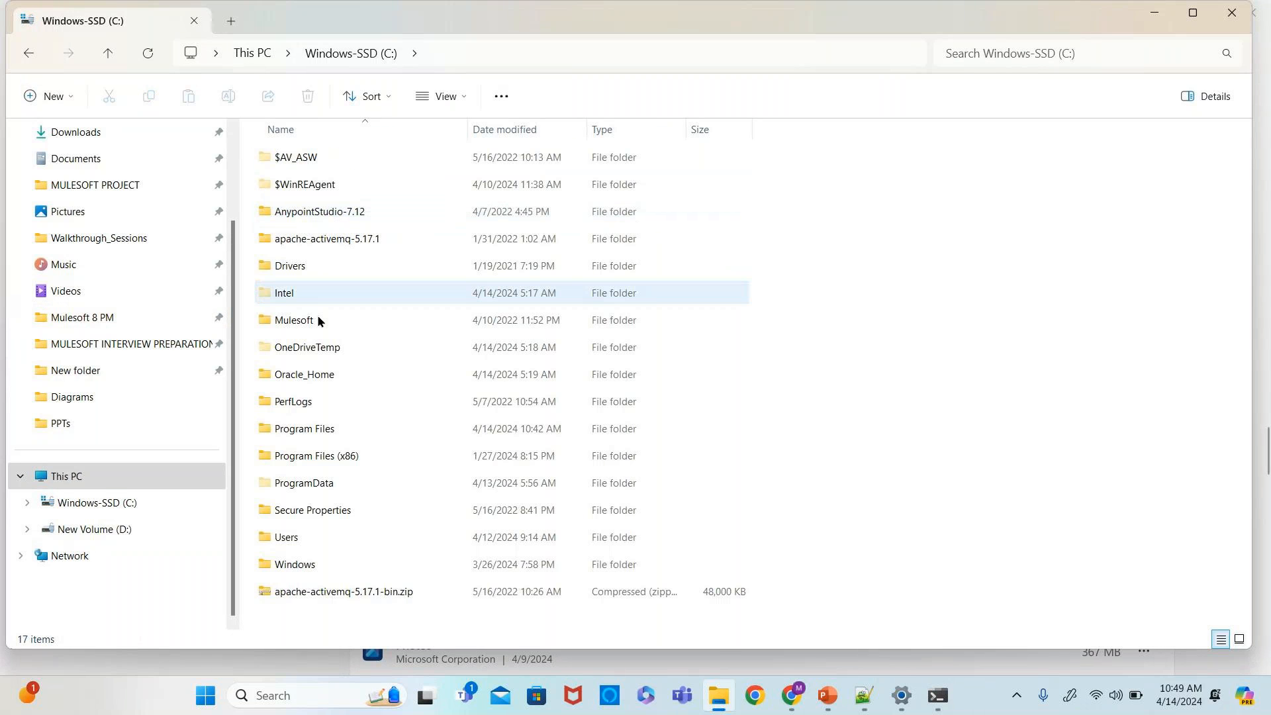
double_click(272, 533)
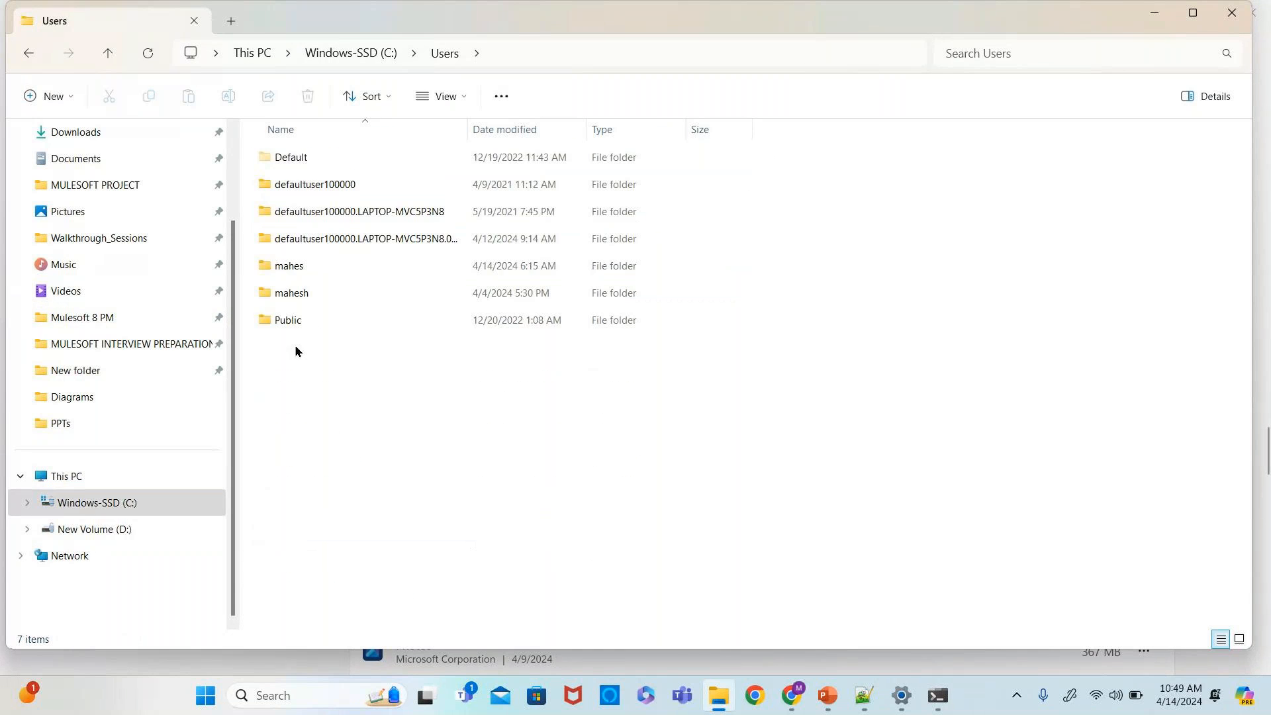
double_click(291, 267)
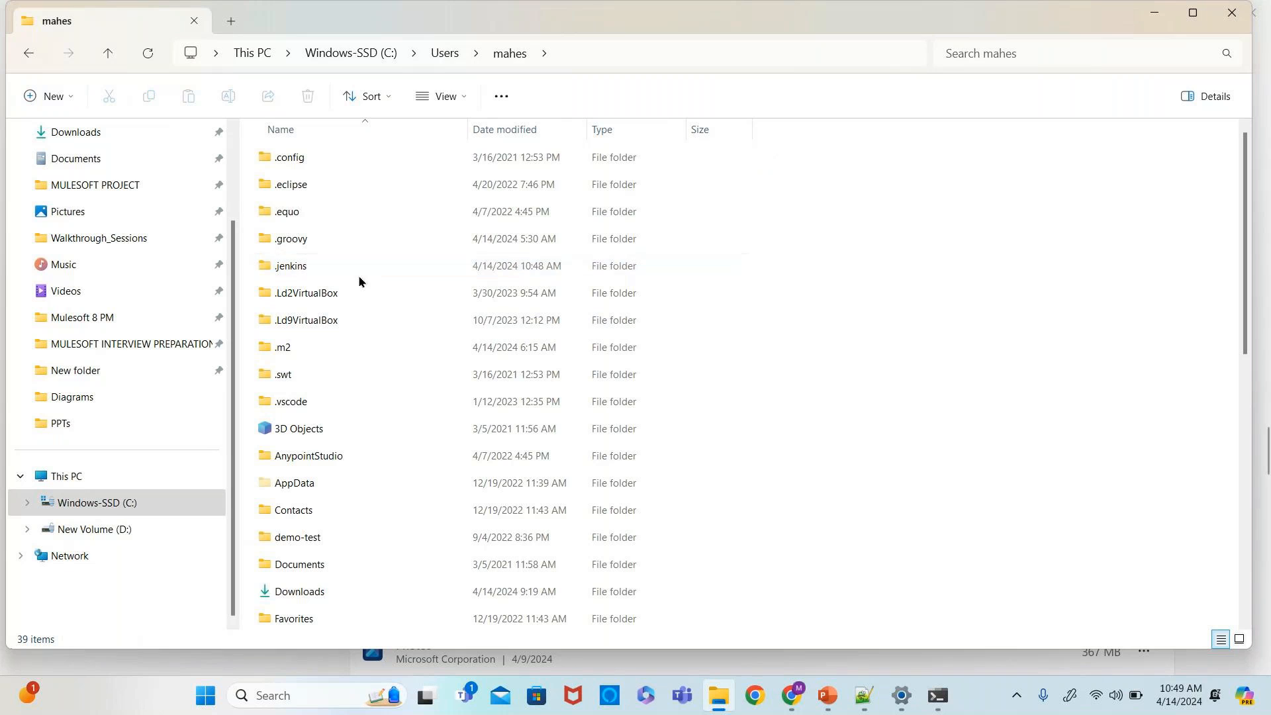
left_click(482, 264)
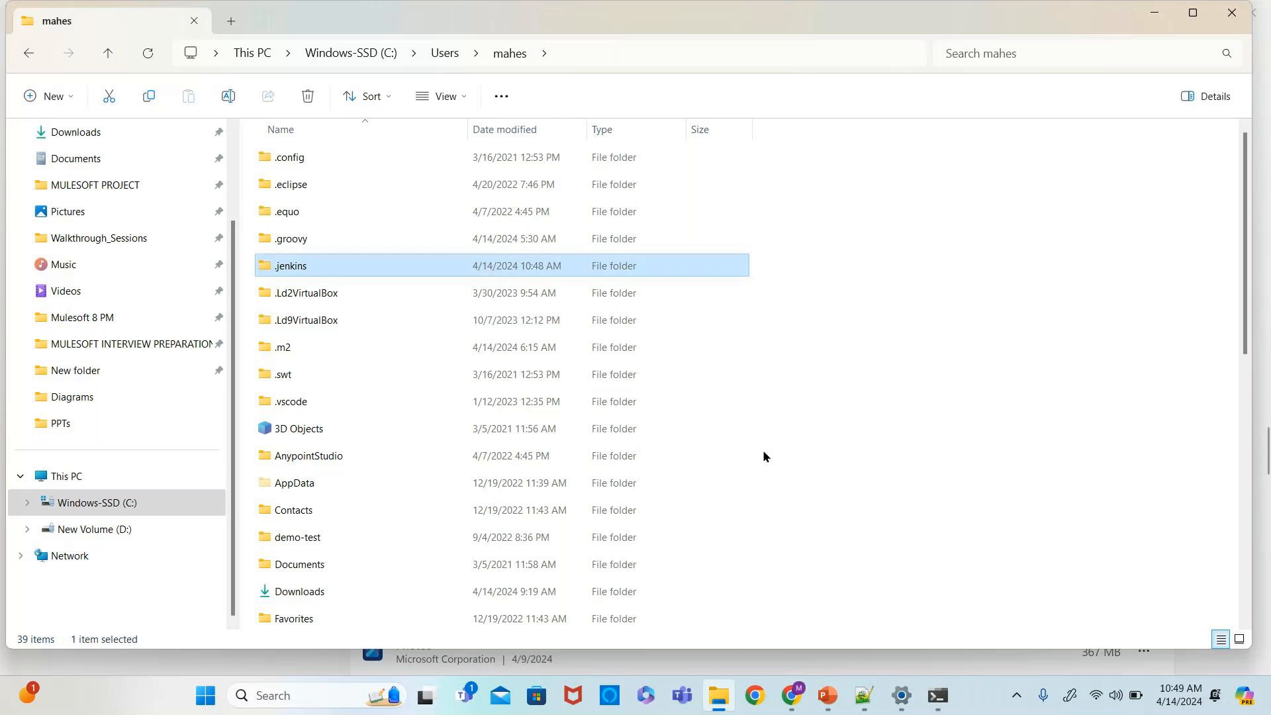
key("alt+Tab")
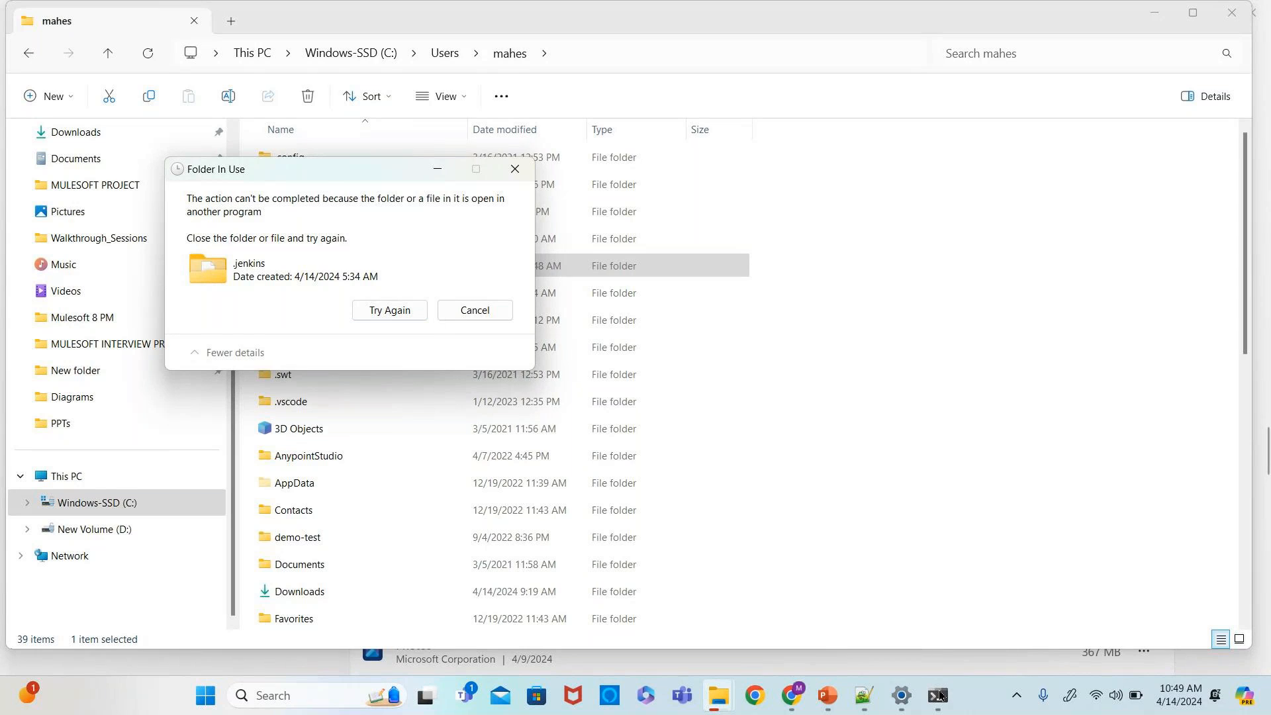
- Close the Command Prompt running Jenkins and retry deleting the .jenkins folder
mouse_move(938, 695)
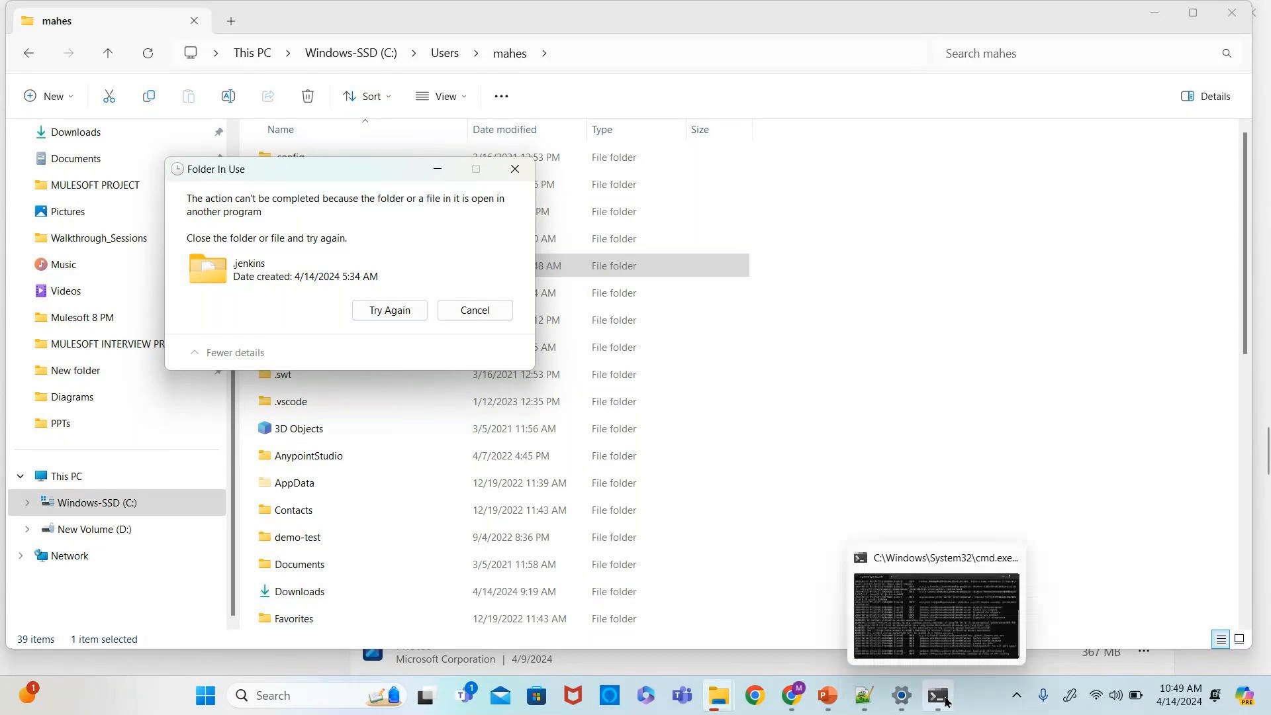
left_click(929, 625)
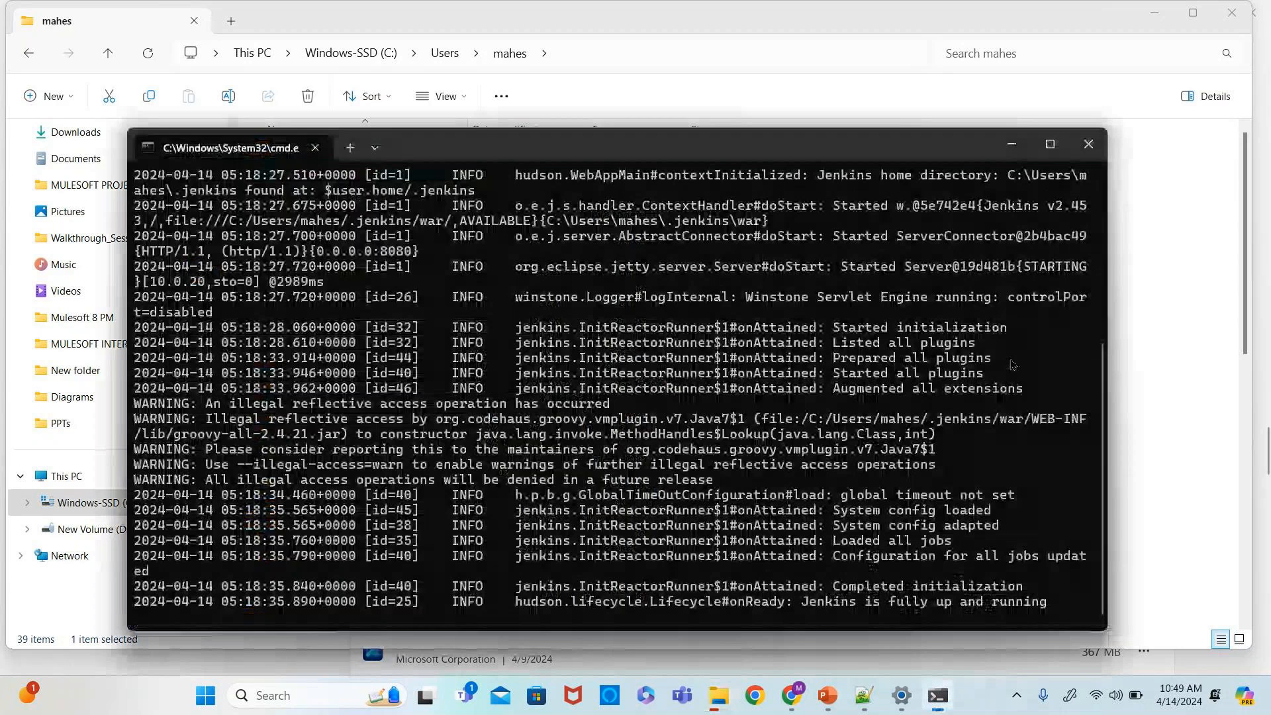
left_click(1088, 145)
left_click(382, 312)
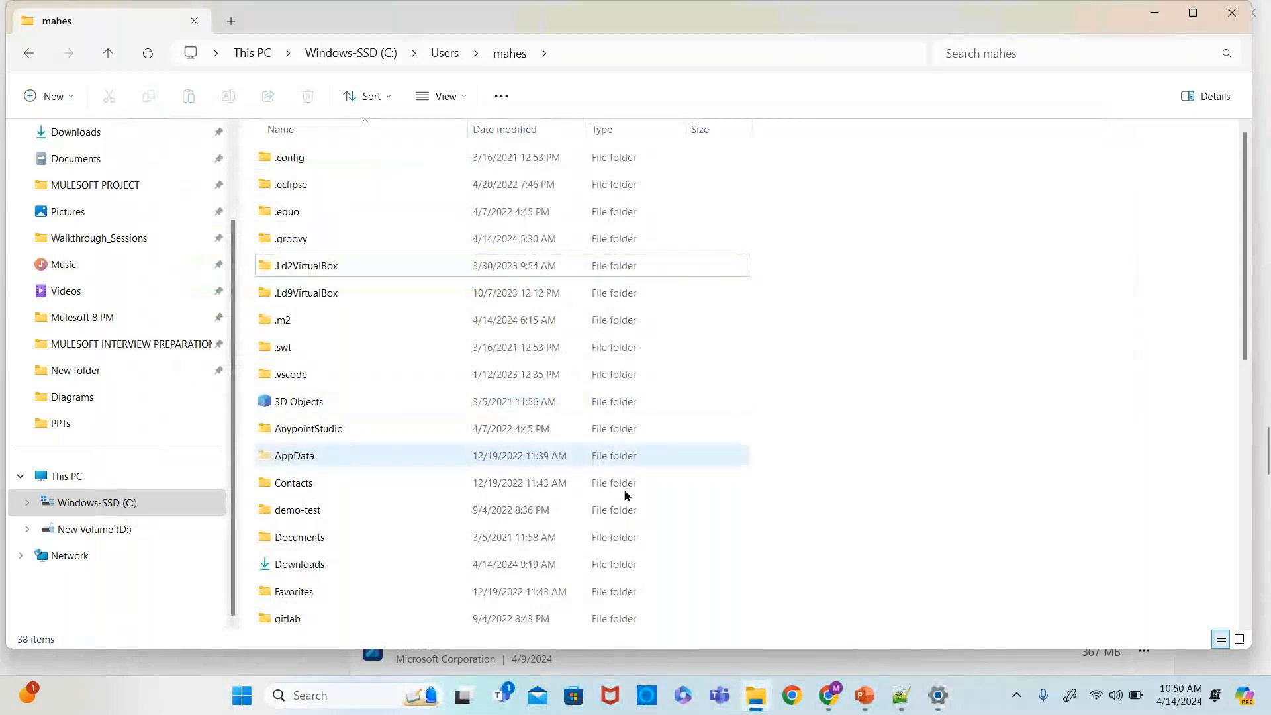
- Close Settings and open the SOFTWARES folder on New Volume (D:)
mouse_move(938, 695)
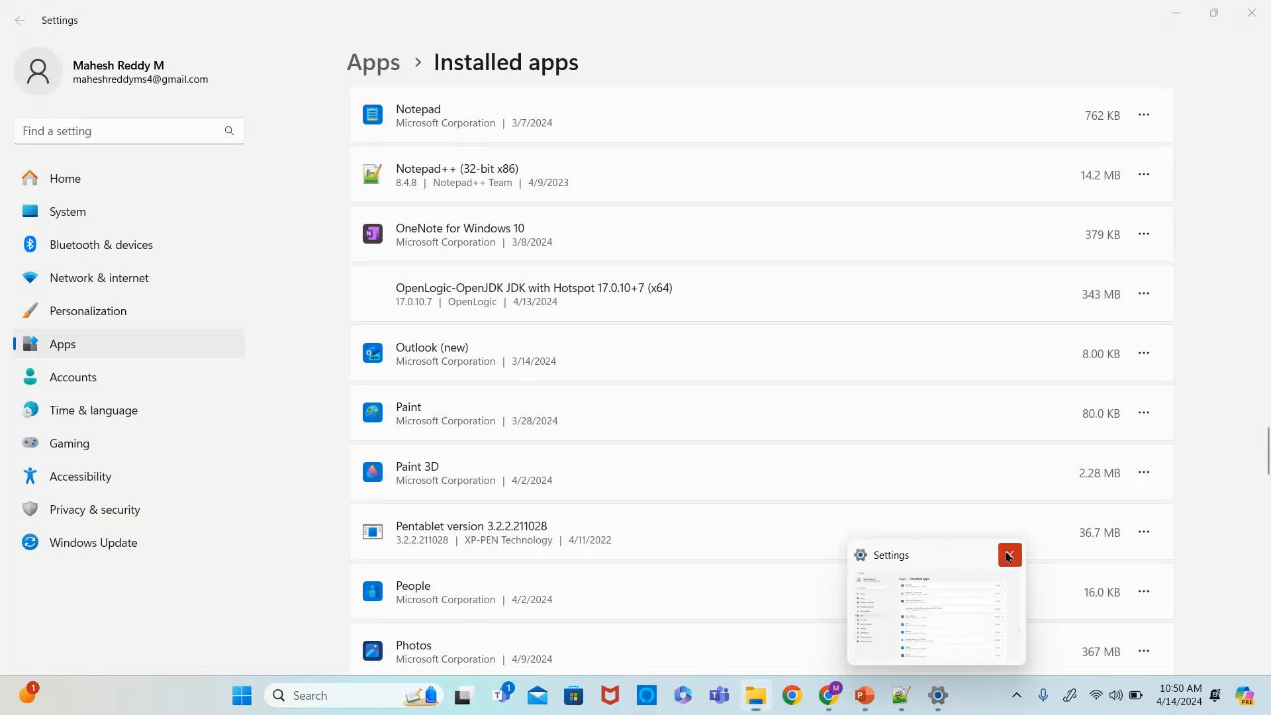
left_click(1009, 555)
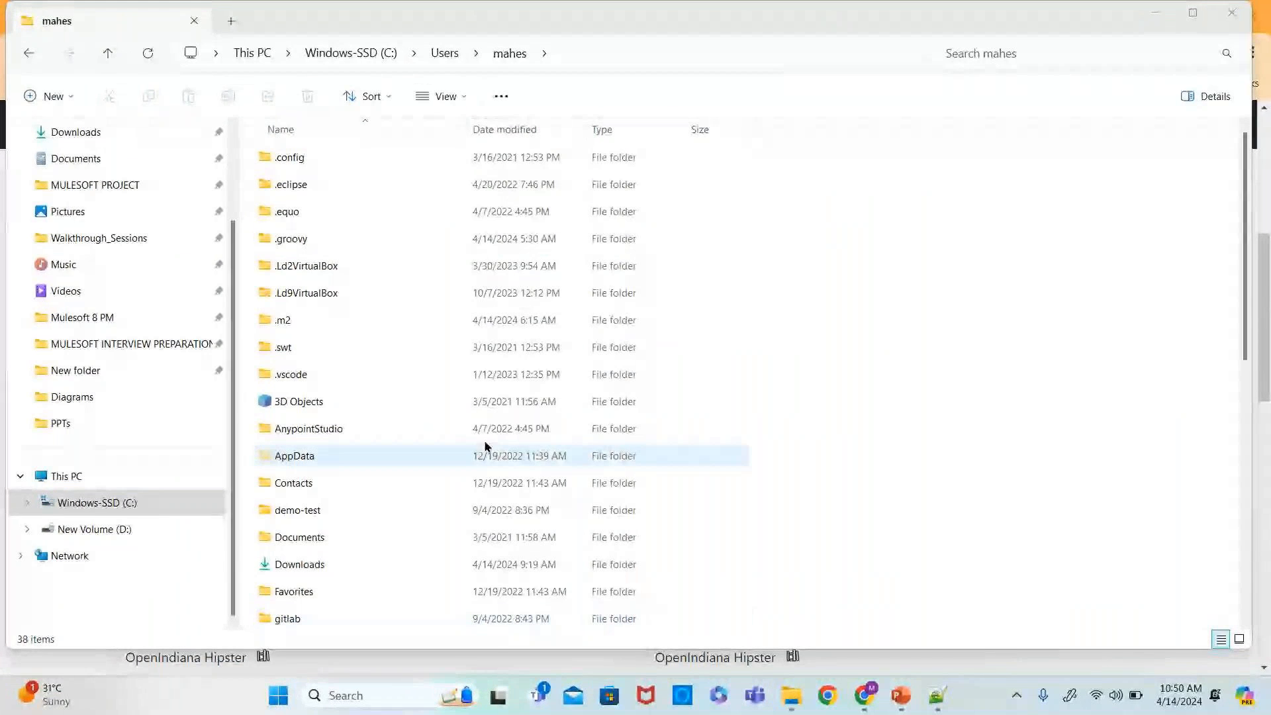
left_click(93, 529)
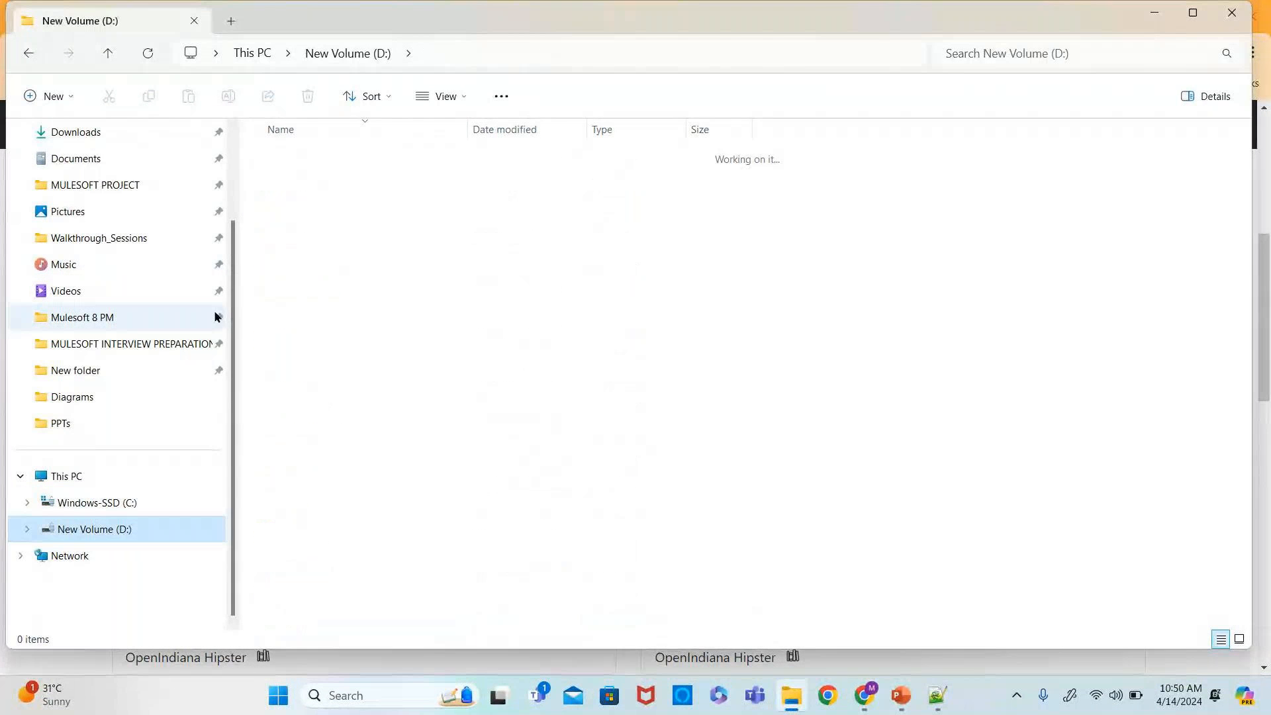
double_click(316, 375)
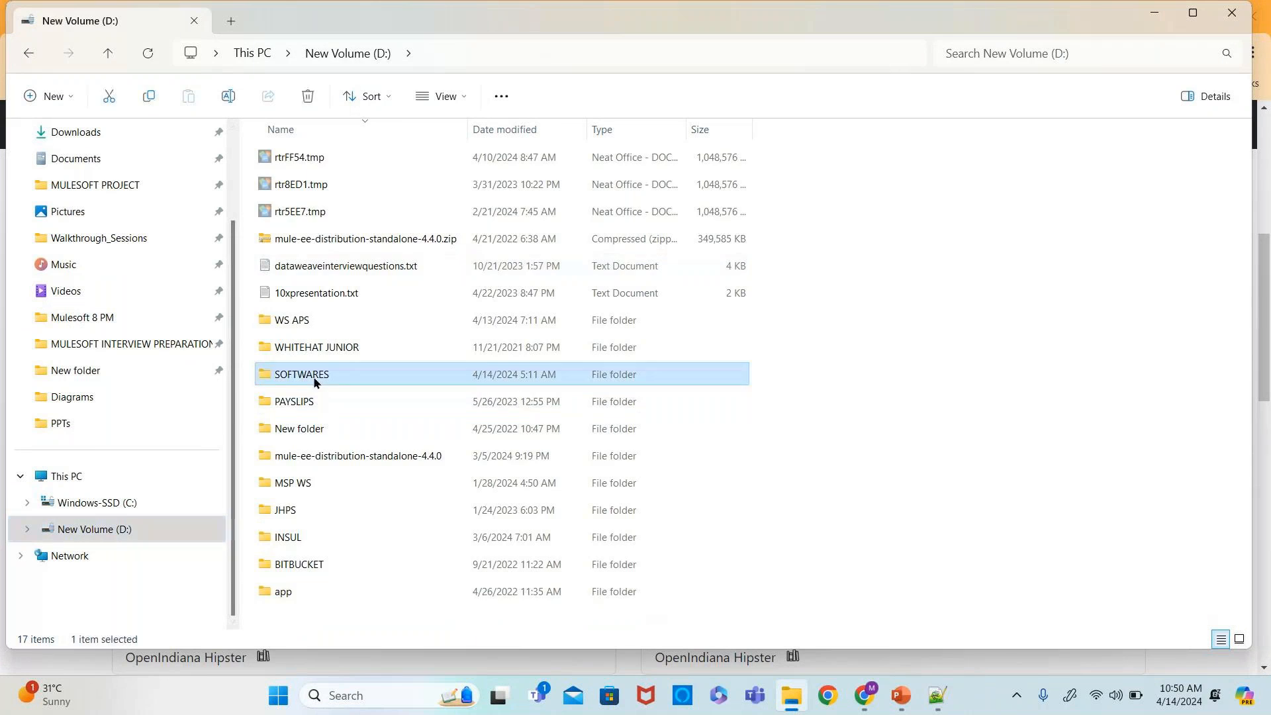
- Open Command Prompt in the SOFTWARES folder and run java -jar jenkins.war to start Jenkins
left_click(568, 59)
type("cmd")
key("Return")
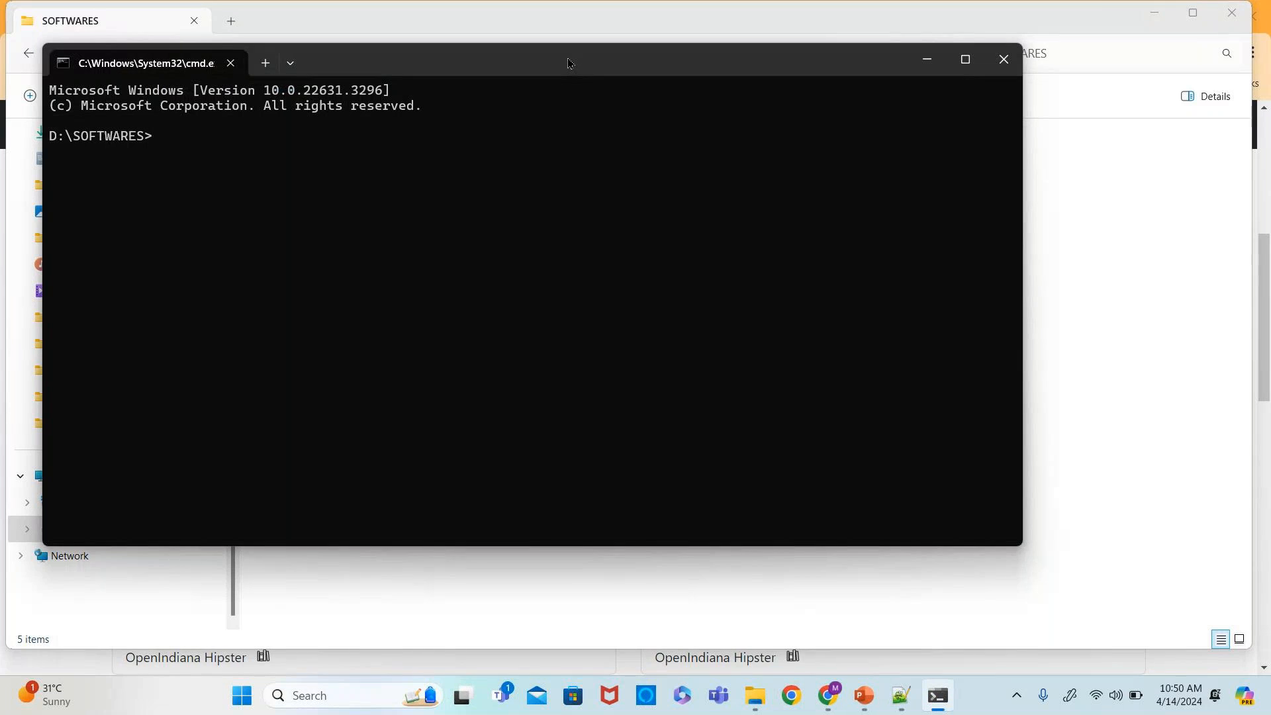
type("java -jar jenkins.war")
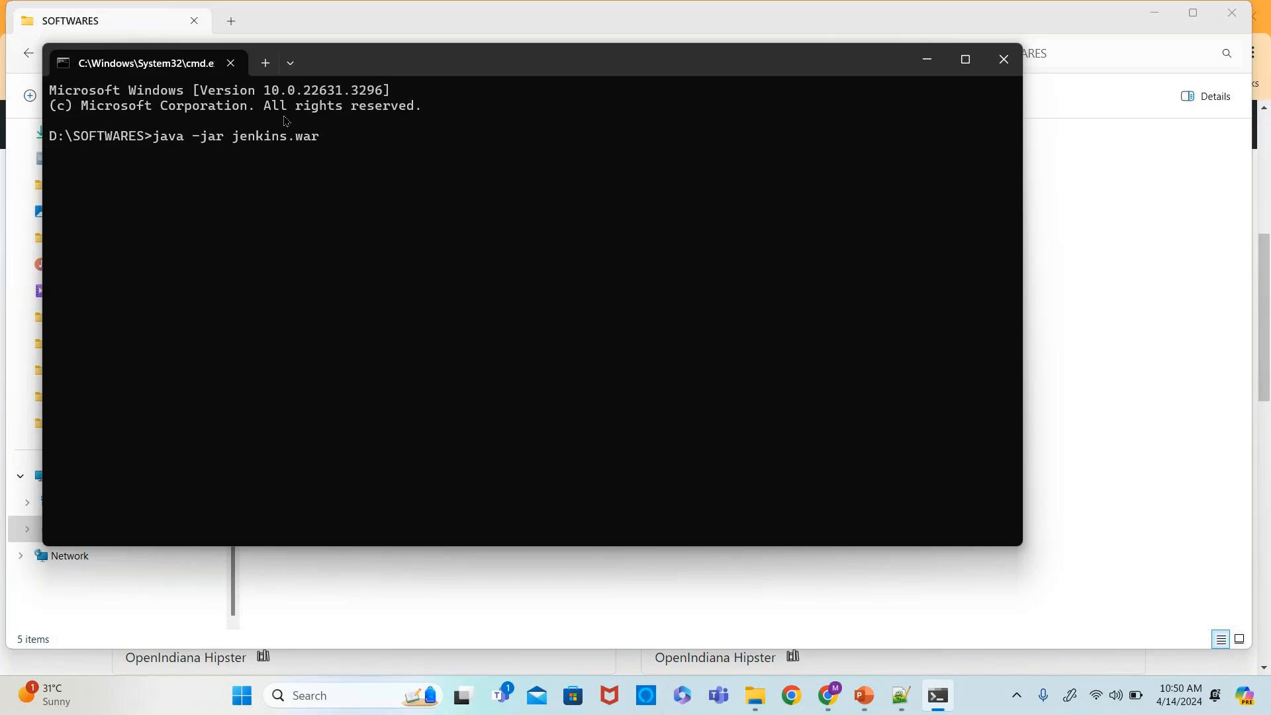
left_click_drag(356, 61, 389, 408)
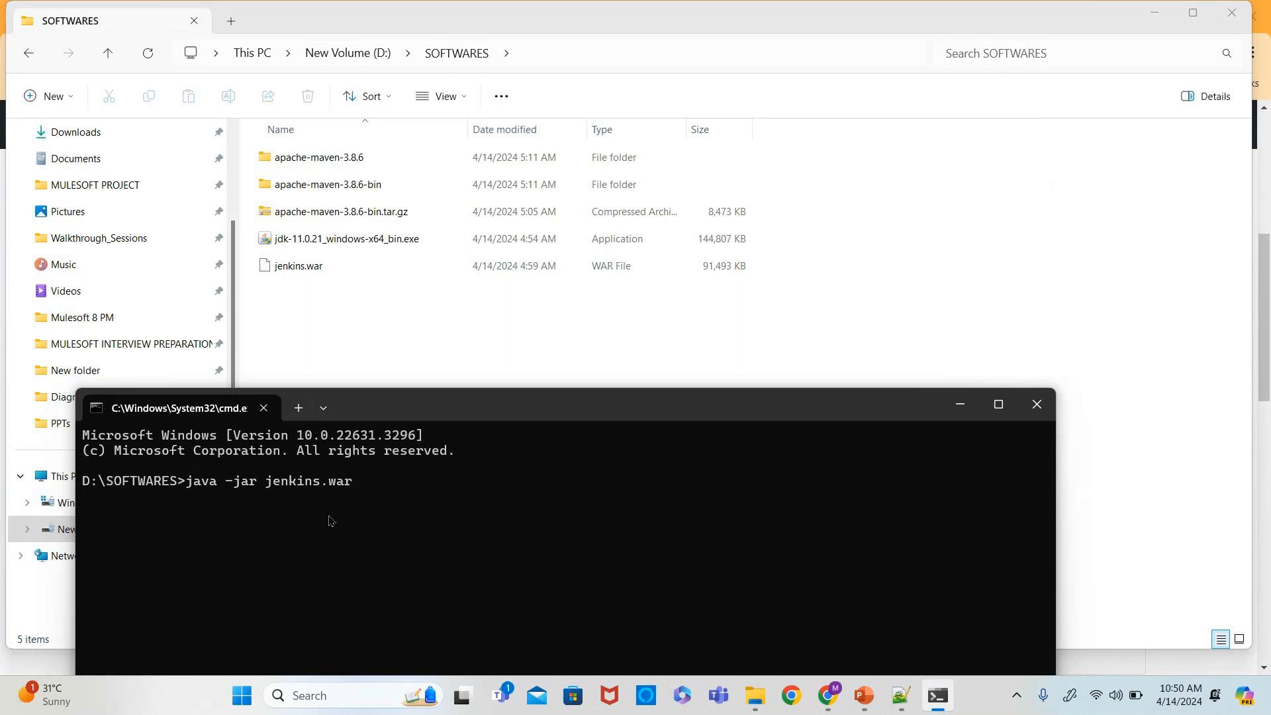
key("Return")
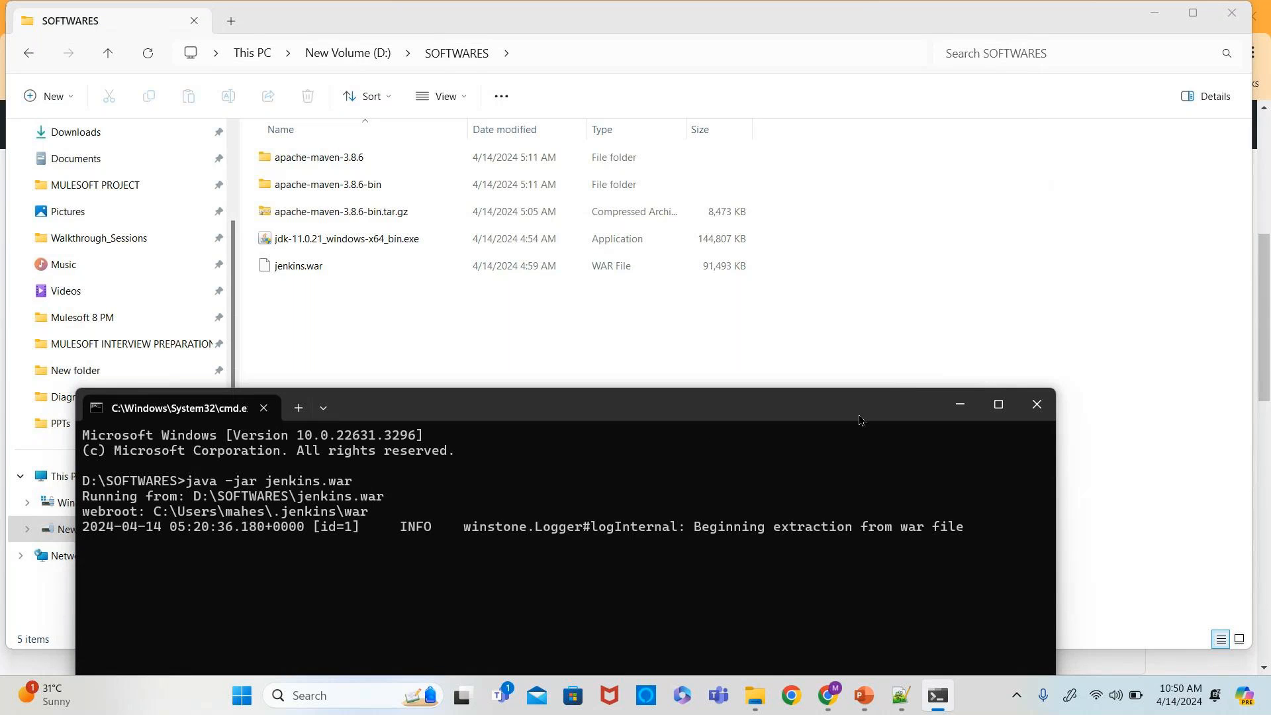
- Maximize the Command Prompt window and read through the Jenkins startup log for the initial admin password
left_click_drag(850, 413, 854, 151)
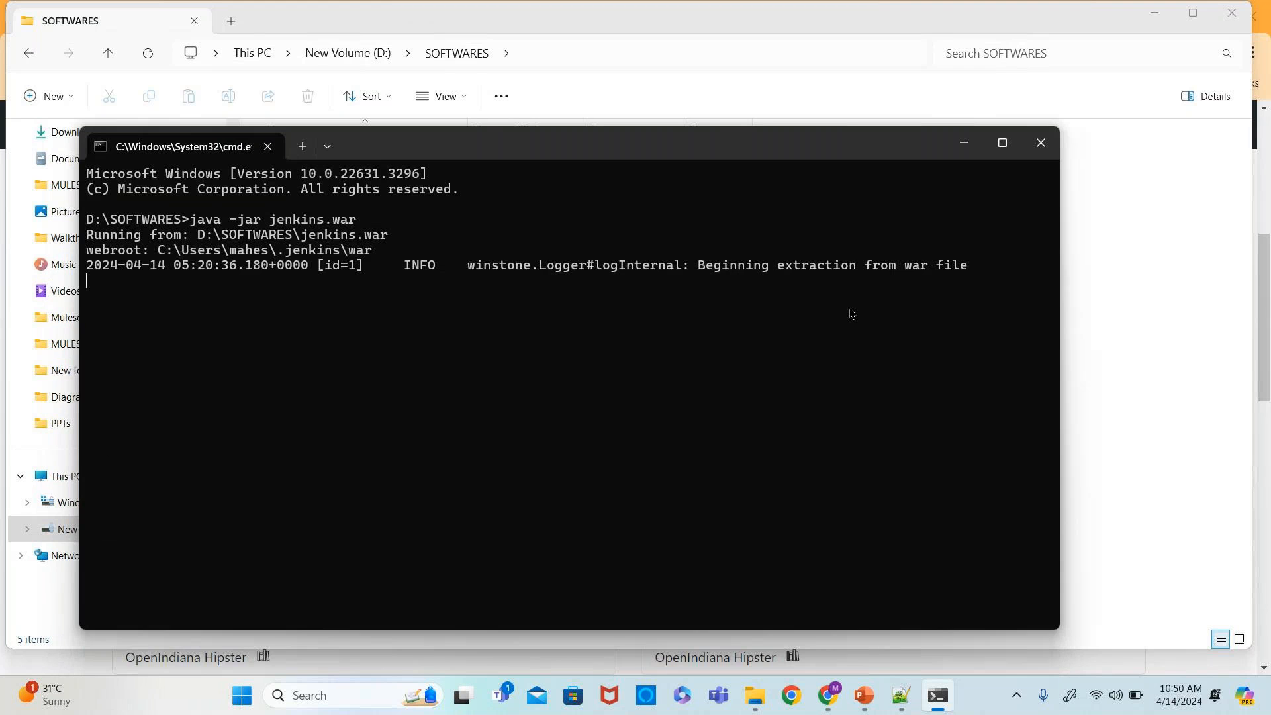
mouse_move(1003, 155)
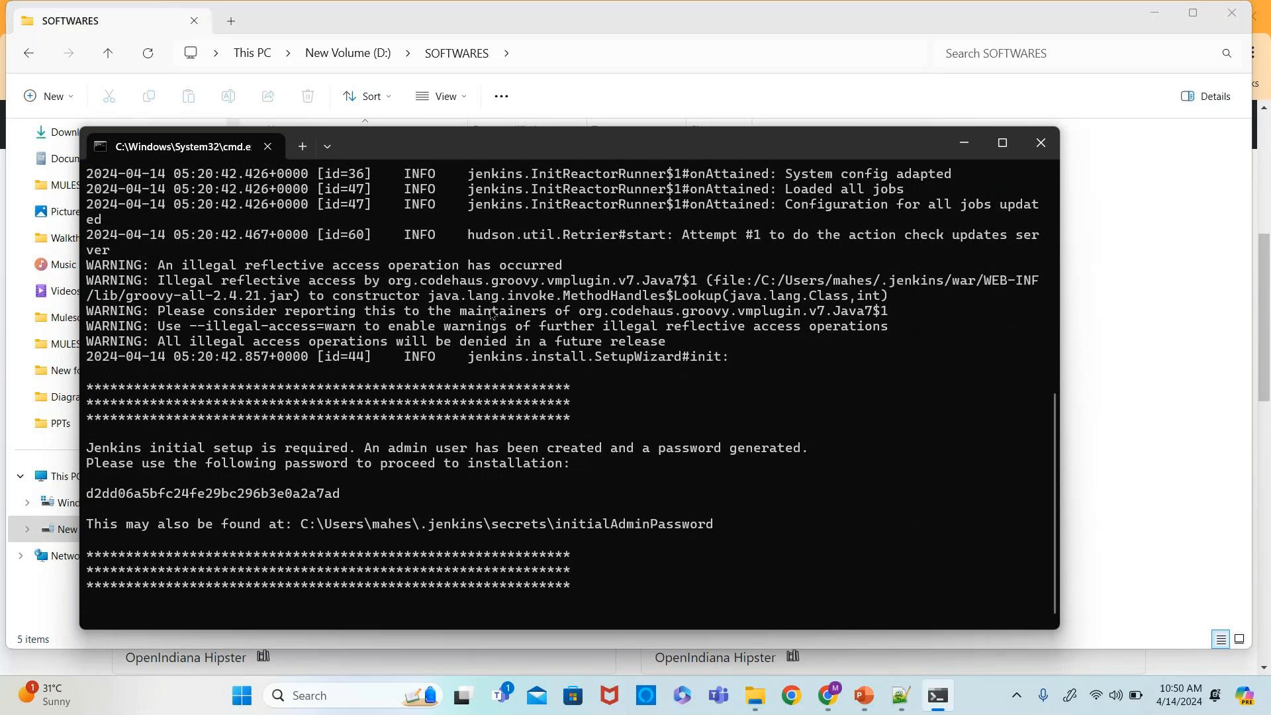
scroll(508, 465, "up", 3)
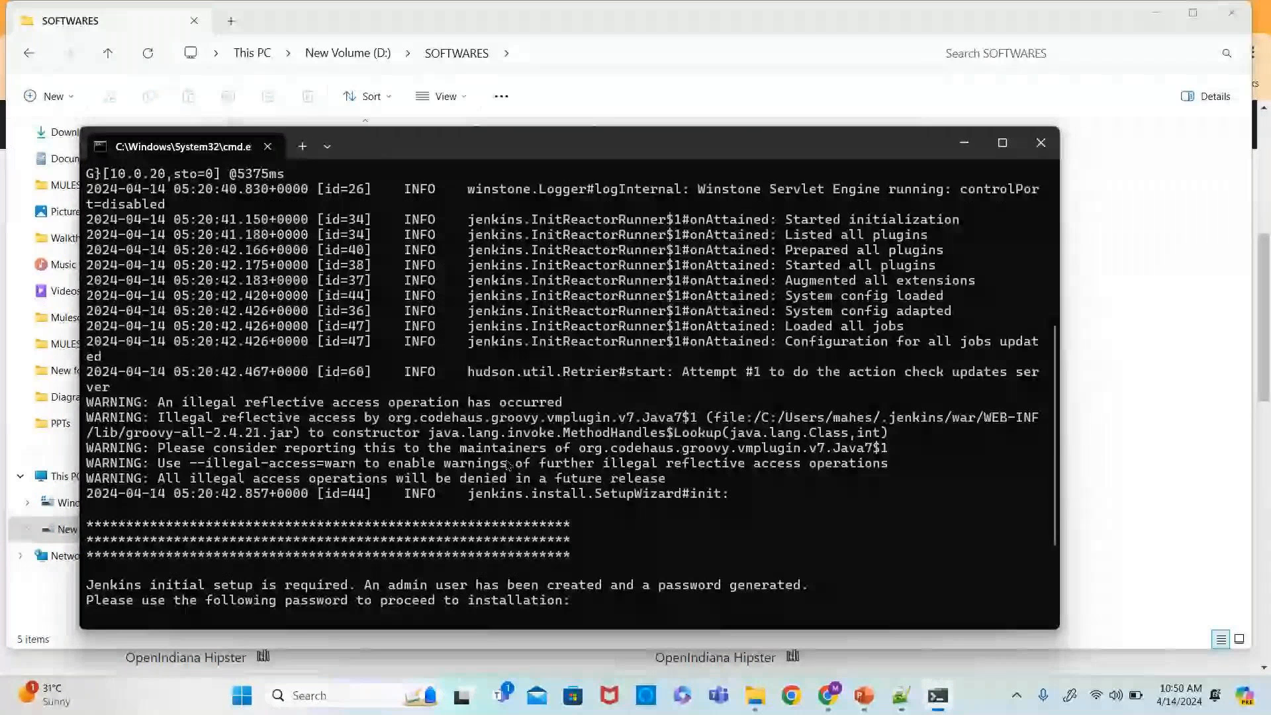
scroll(508, 465, "up", 3)
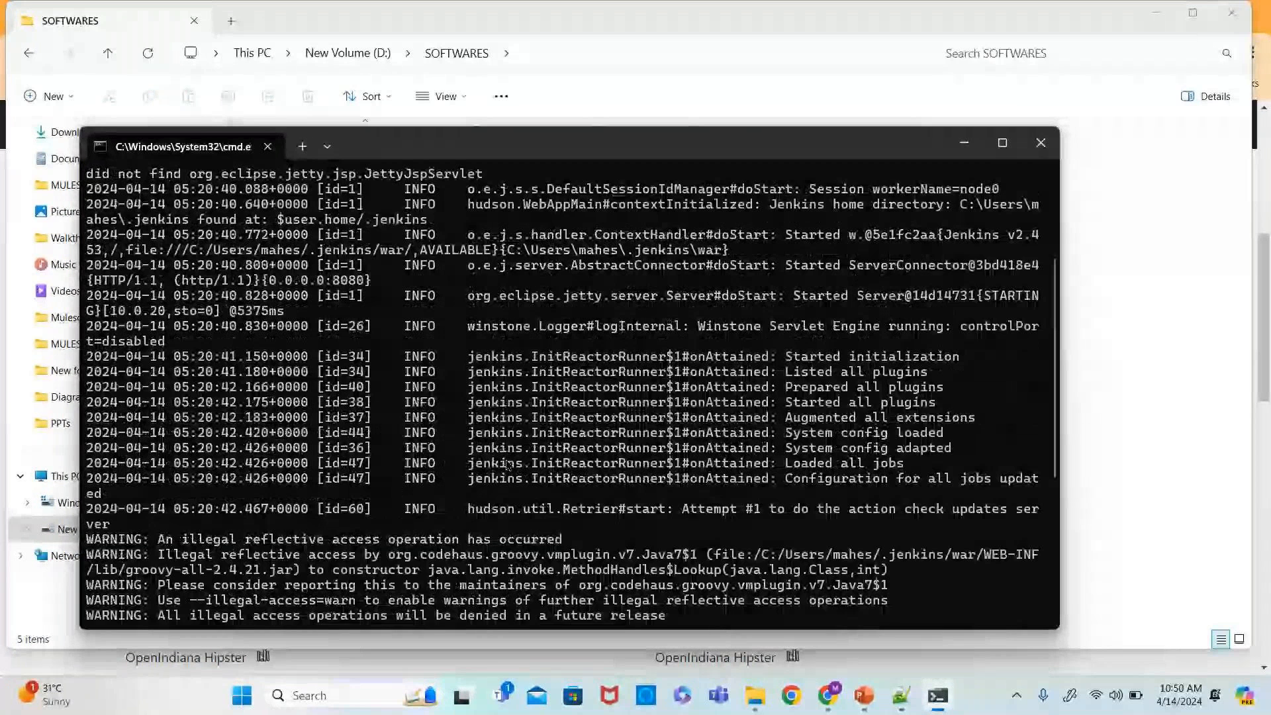
scroll(508, 466, "up", 4)
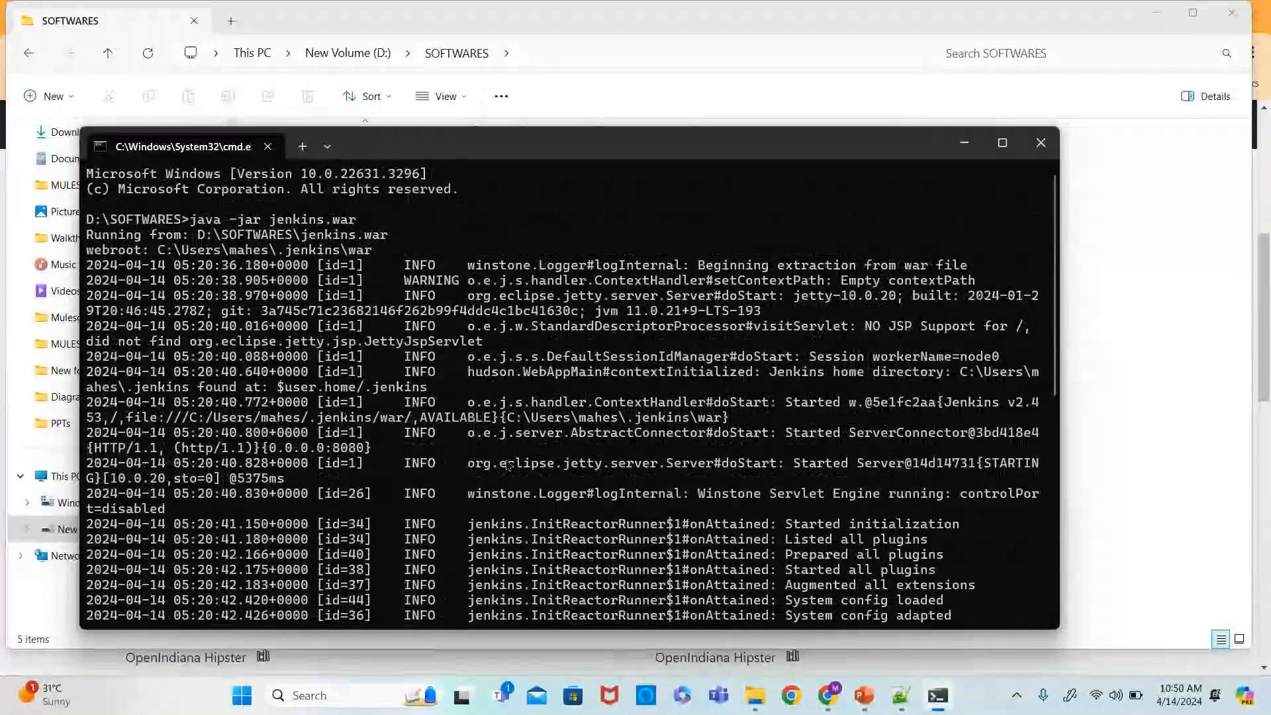
scroll(509, 466, "down", 1)
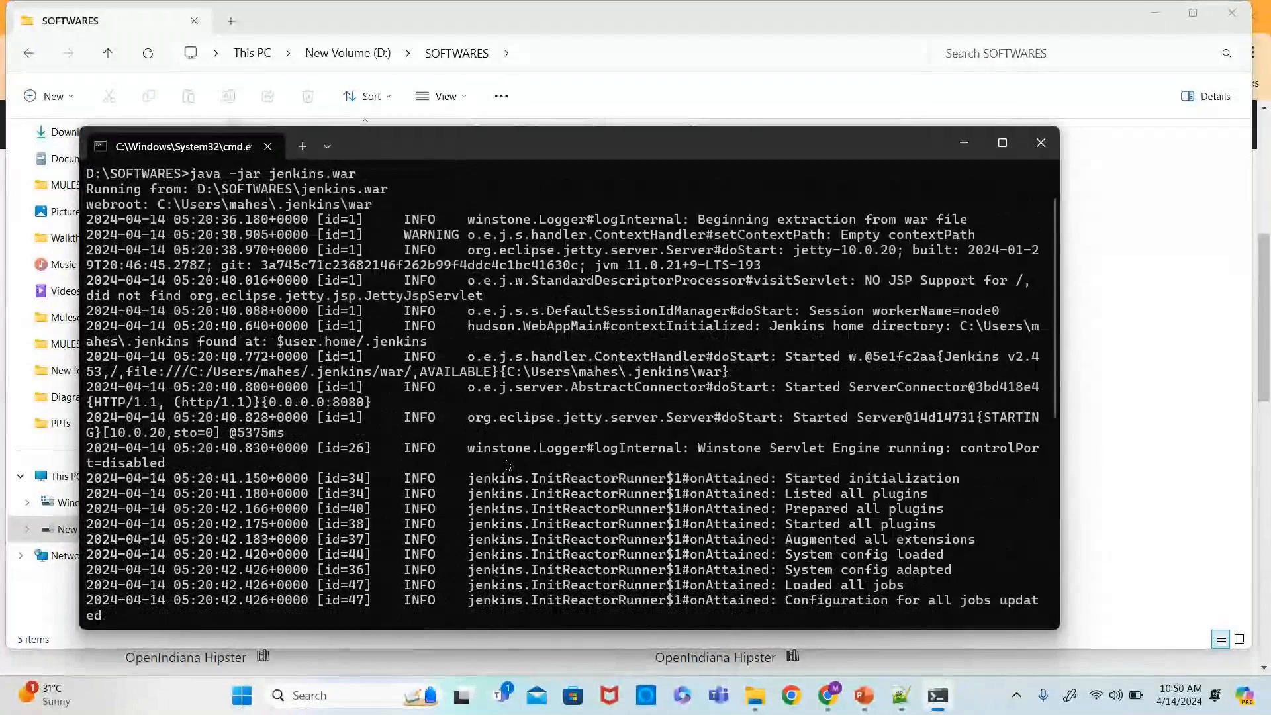
left_click(1002, 144)
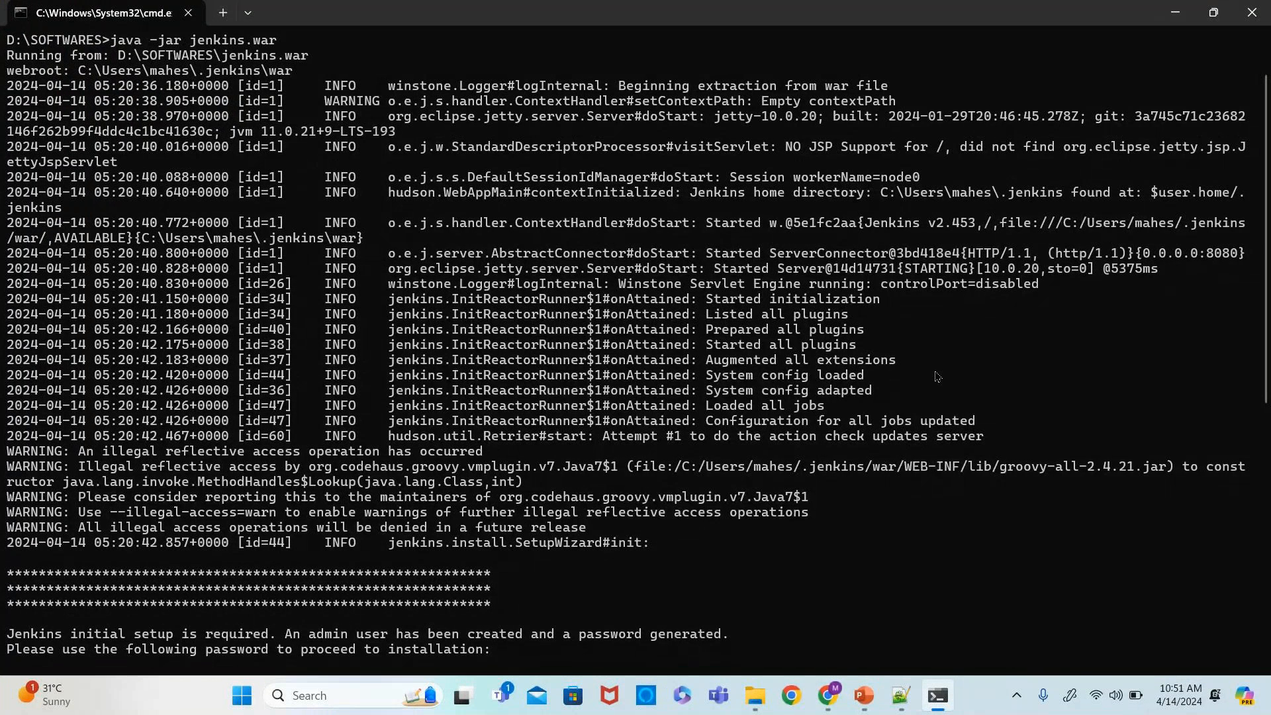
scroll(937, 377, "down", 4)
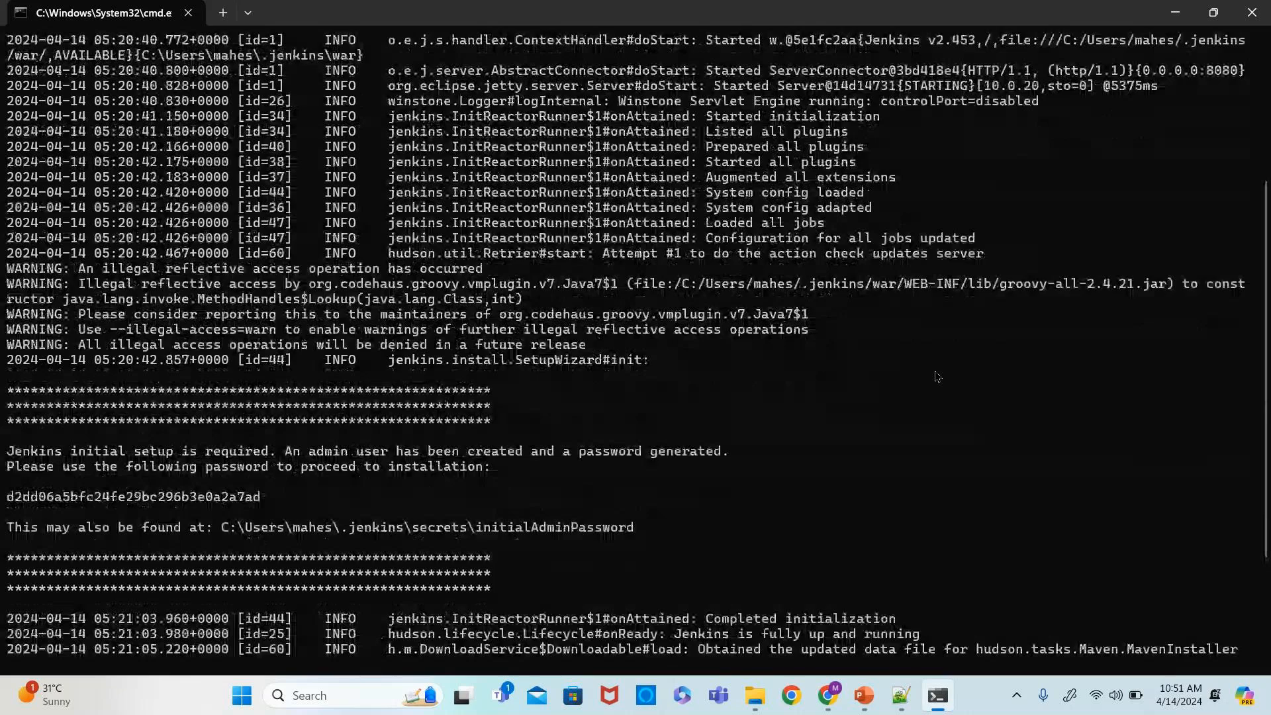
scroll(937, 376, "down", 4)
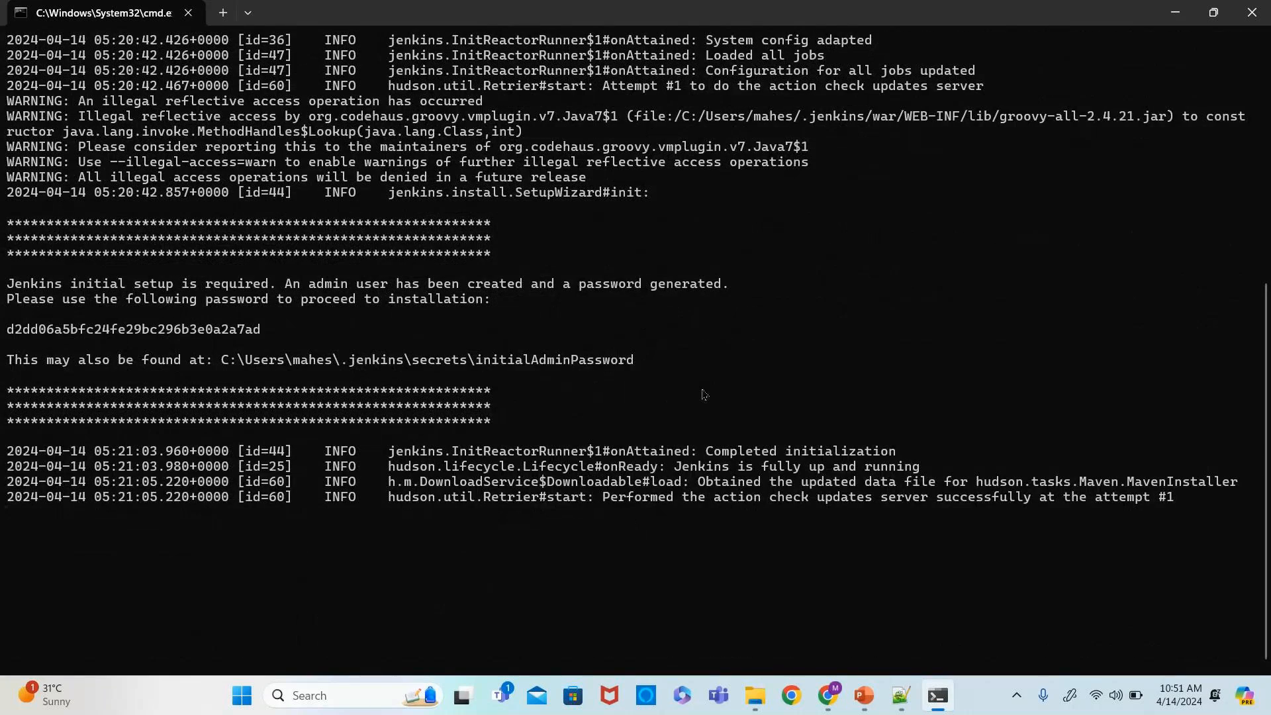
scroll(703, 394, "up", 1)
scroll(703, 394, "up", 6)
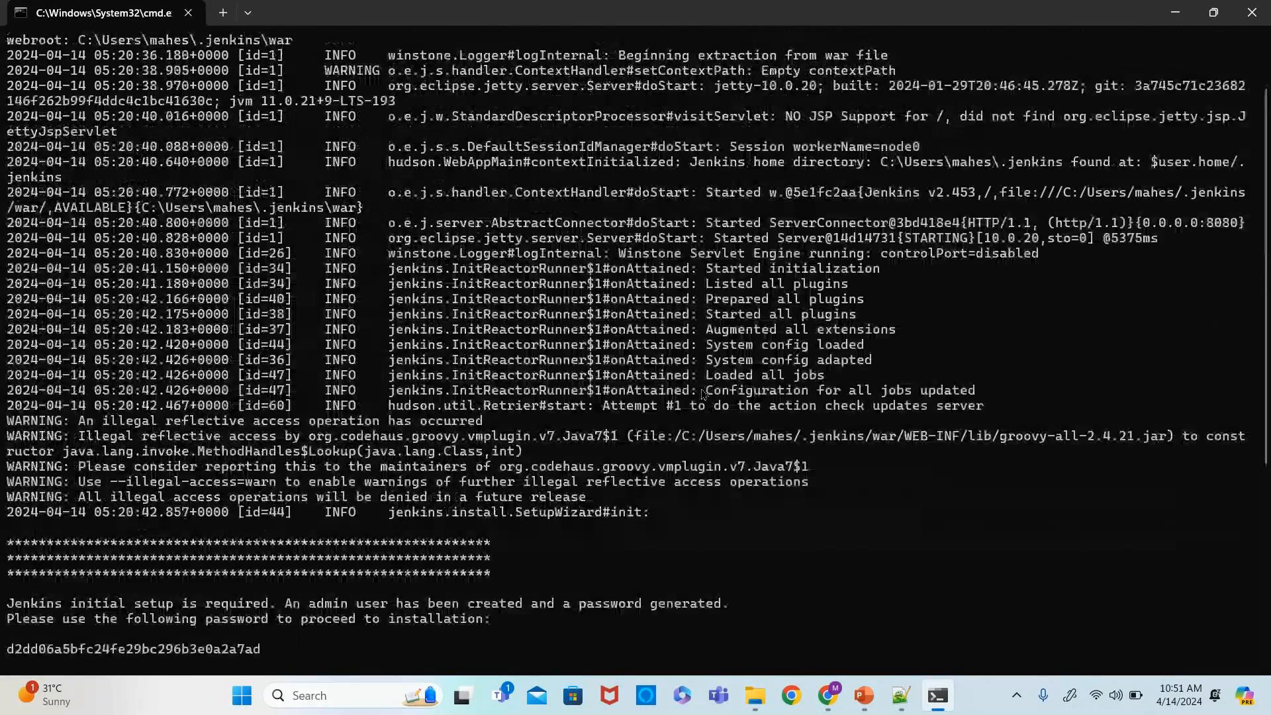
scroll(703, 394, "up", 2)
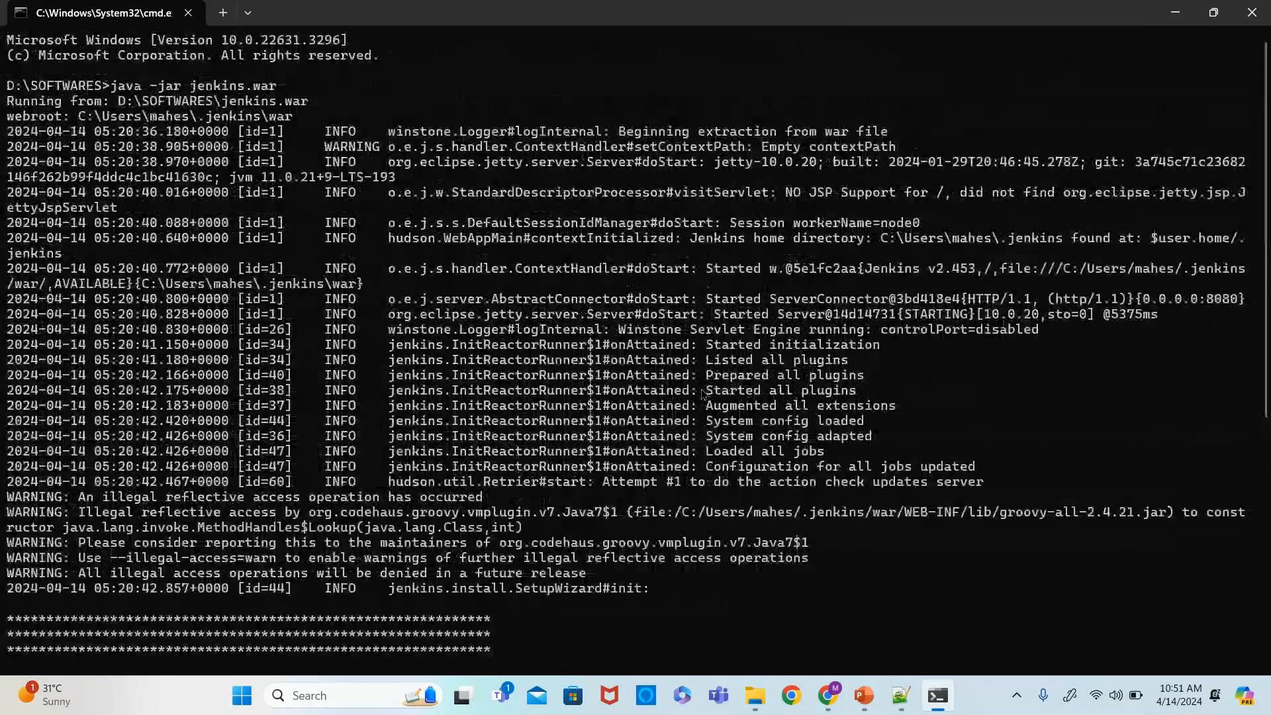
scroll(703, 394, "down", 8)
- Copy the initialAdminPassword file path shown in the log
left_click_drag(213, 390, 632, 400)
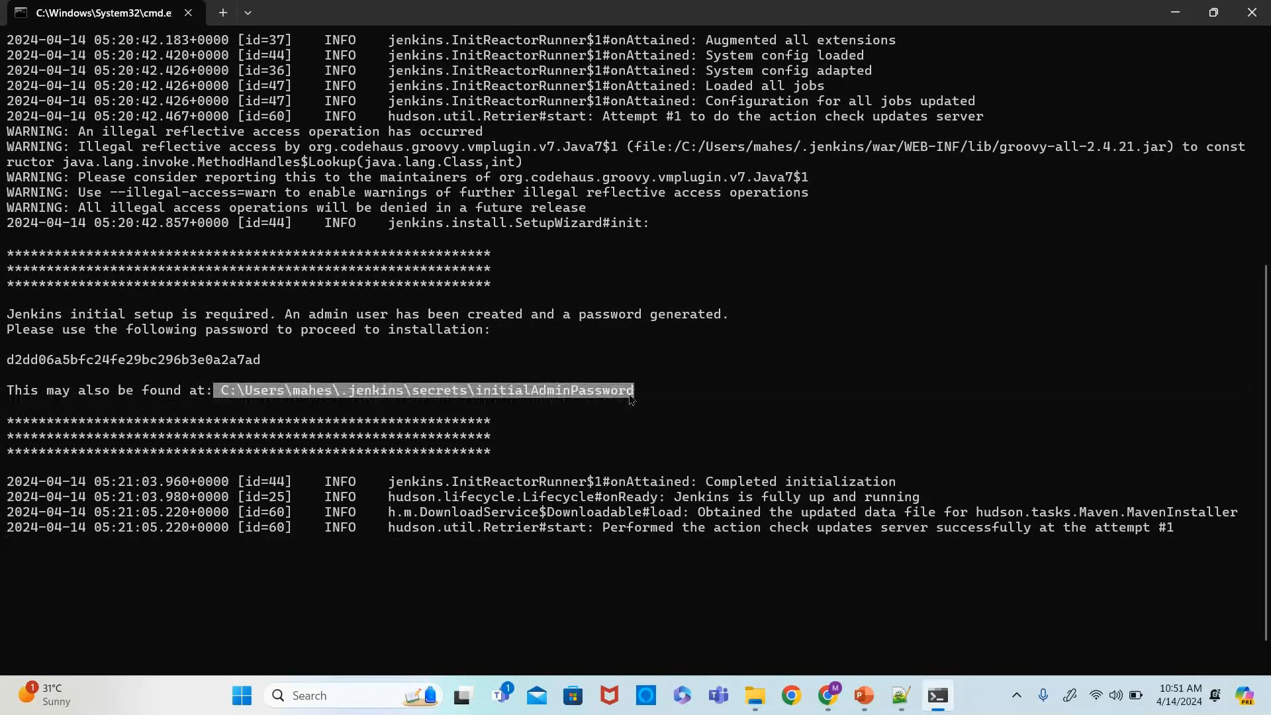
key("ctrl+c")
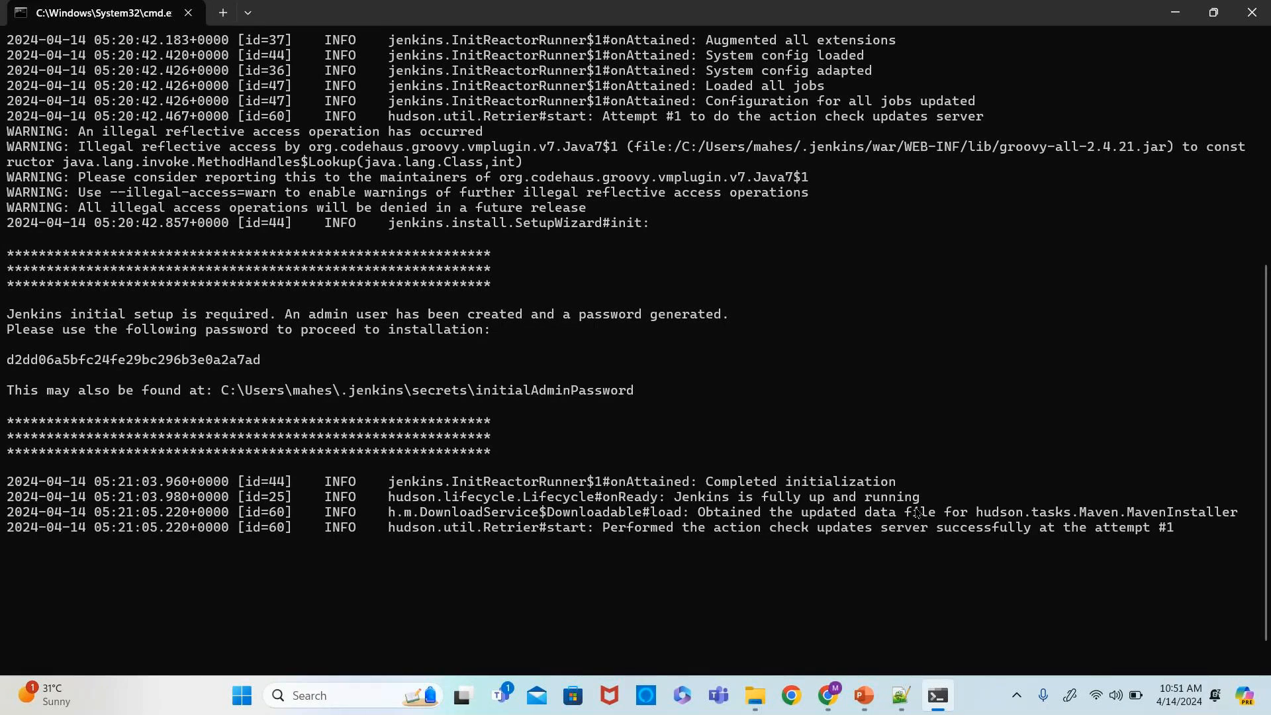
scroll(748, 457, "up", 4)
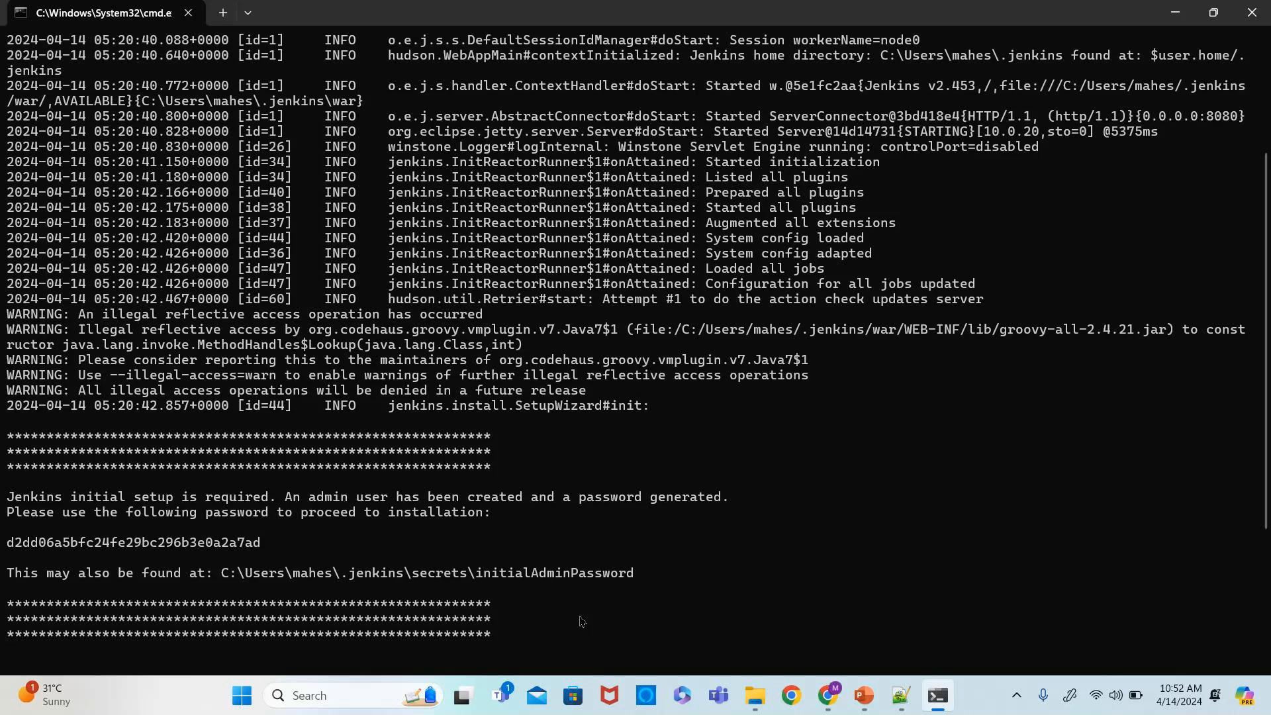
- Switch to Chrome and open localhost:8080
left_click(827, 695)
type("lo")
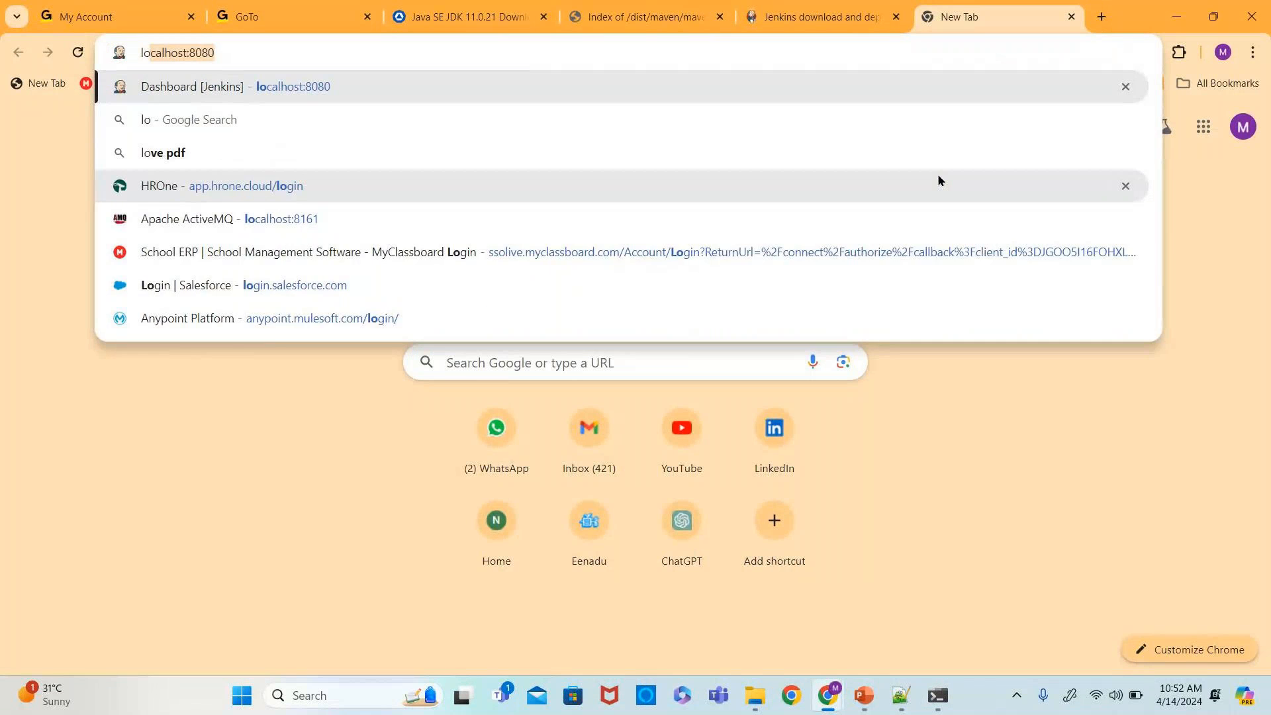
type("calhost")
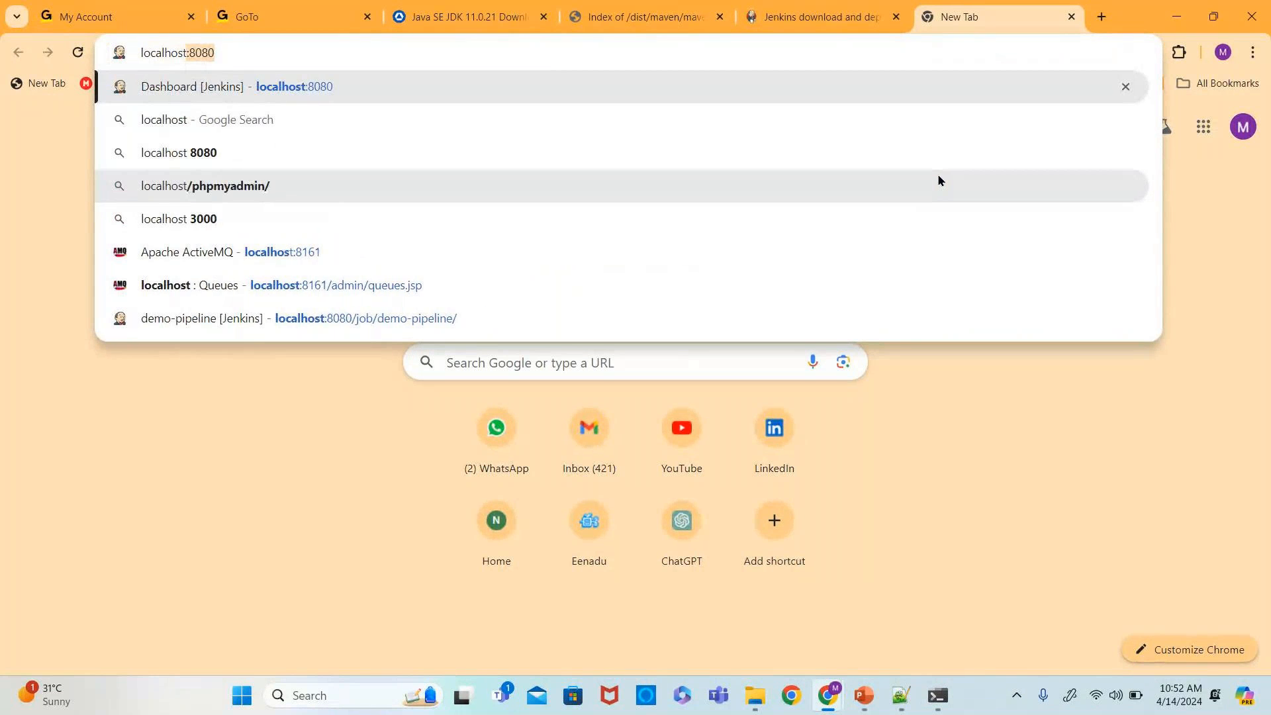
key("Return")
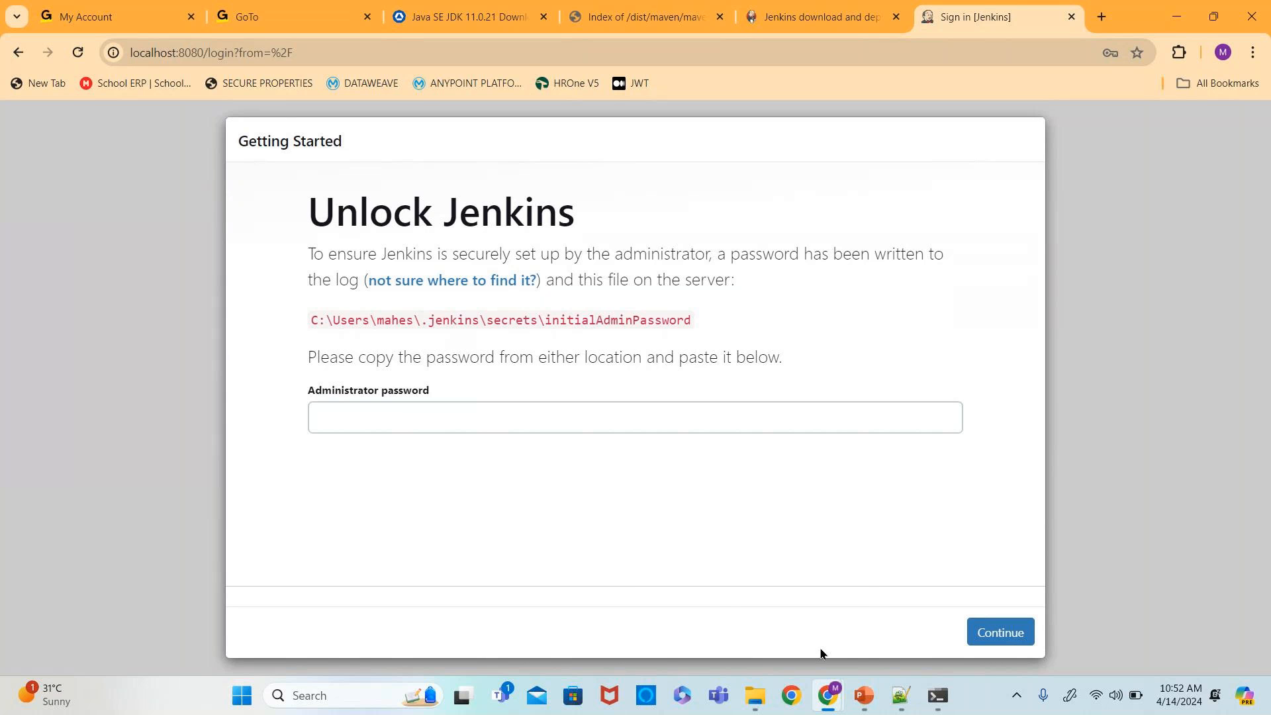
- Open the initialAdminPassword file in C:\Users\mahes\.jenkins\secrets with Notepad
mouse_move(755, 696)
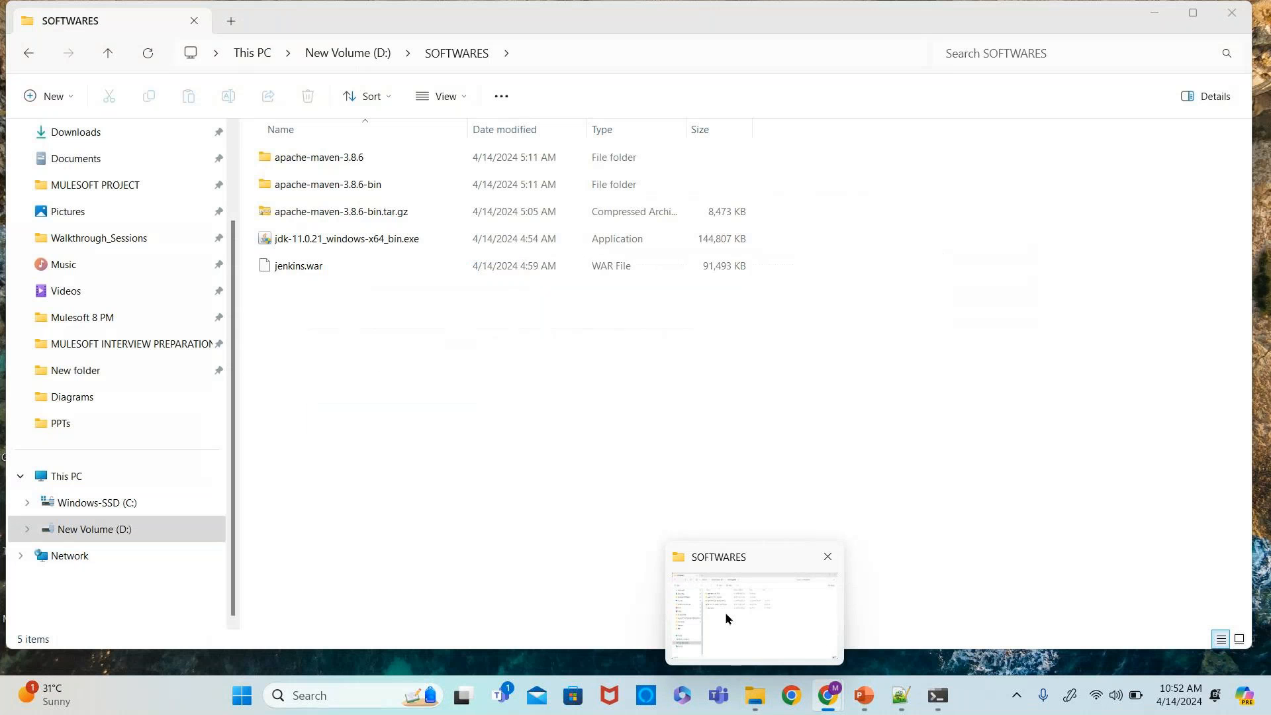
left_click(722, 610)
left_click(109, 507)
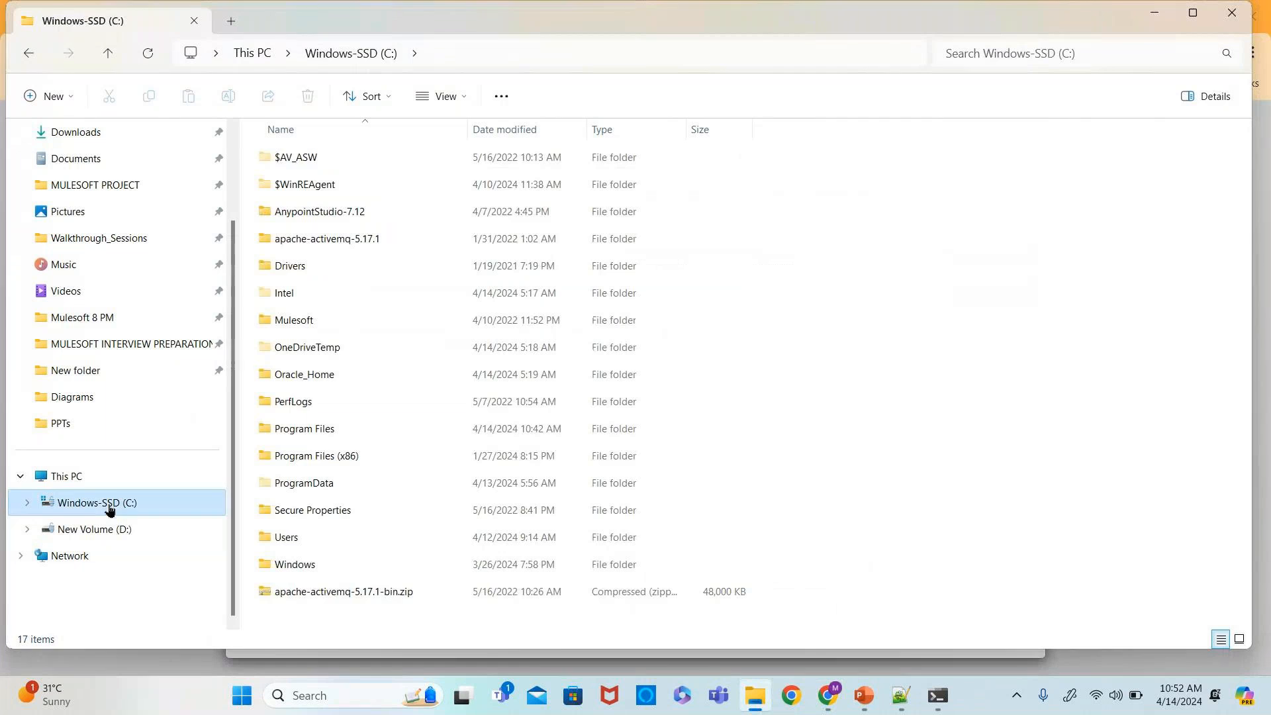
double_click(291, 416)
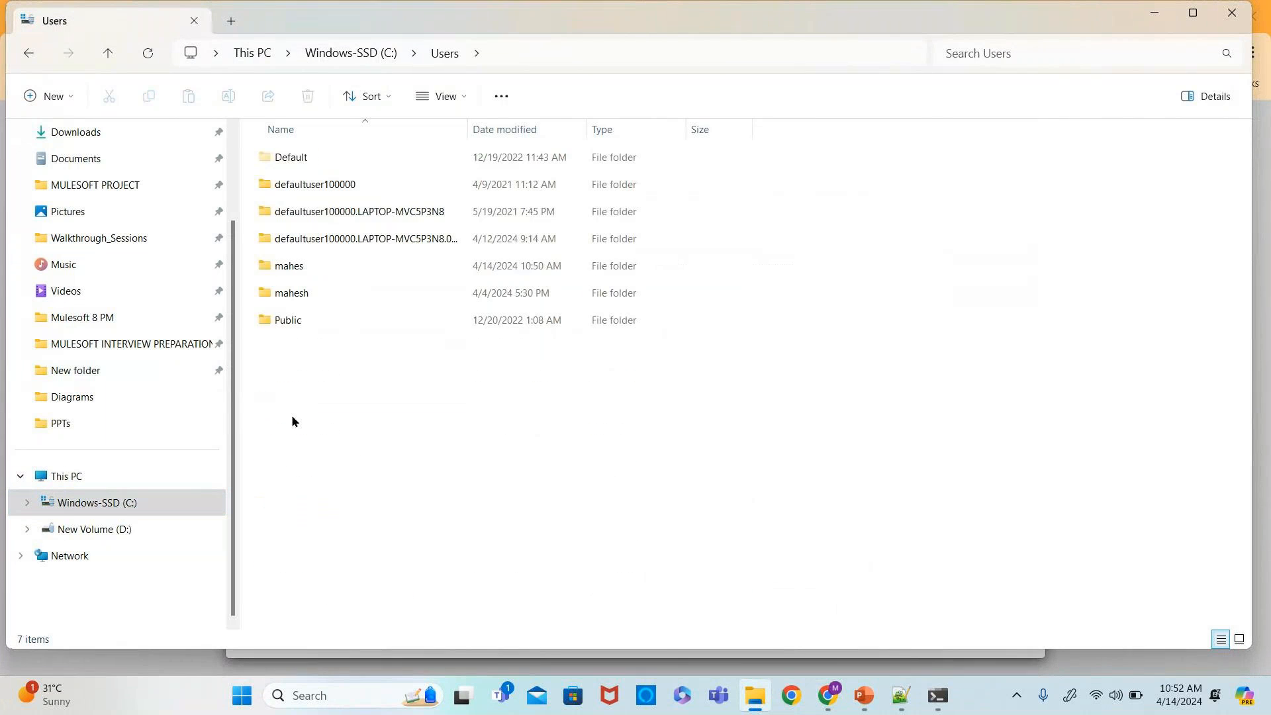
double_click(284, 263)
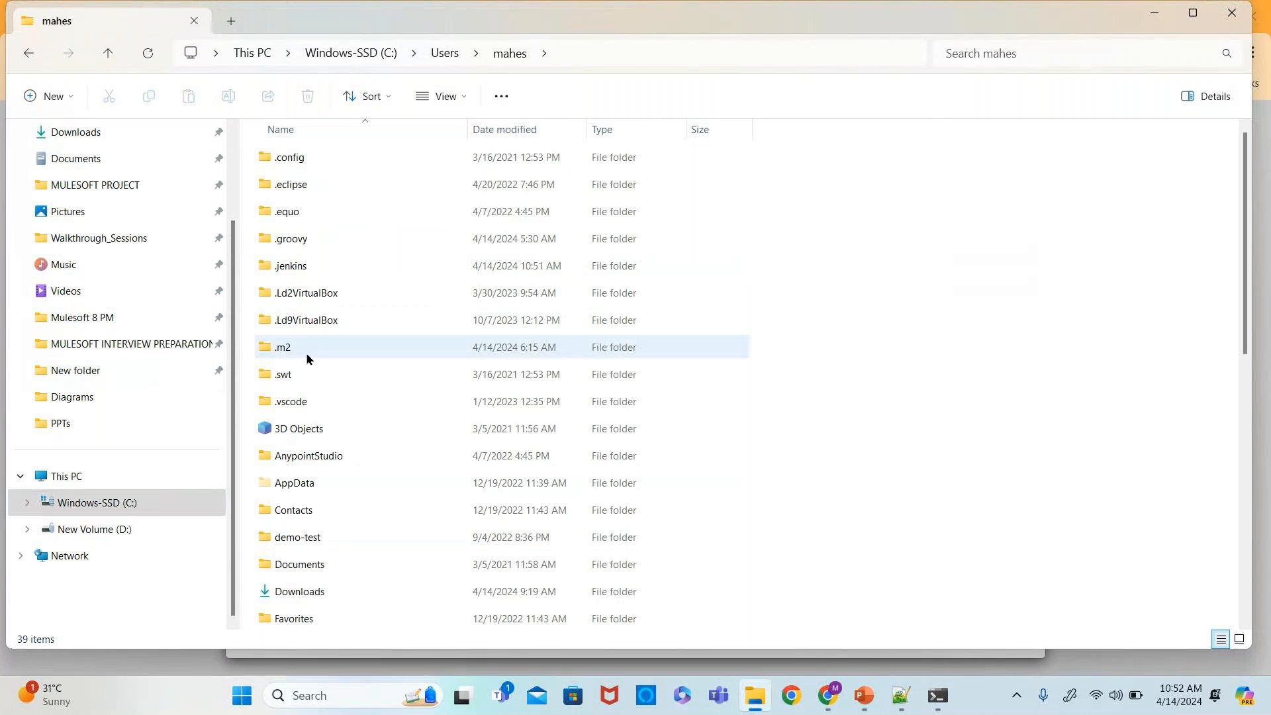
left_click(306, 274)
double_click(307, 275)
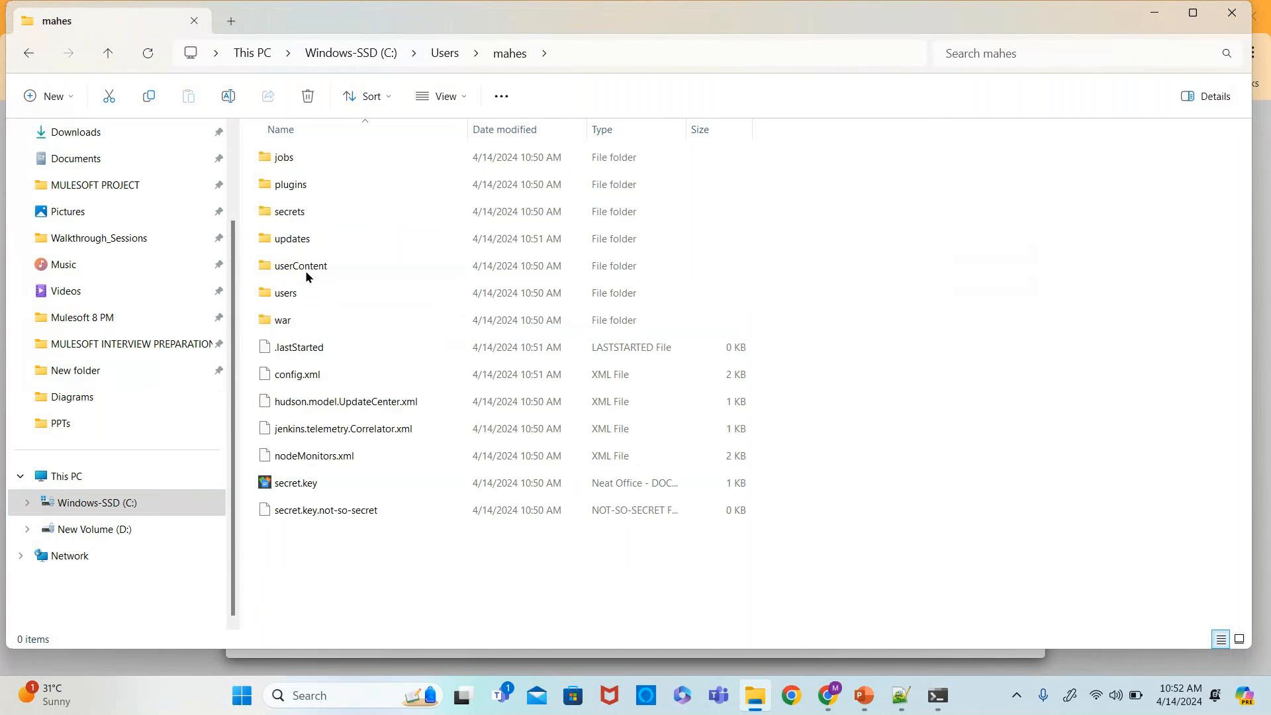
double_click(299, 212)
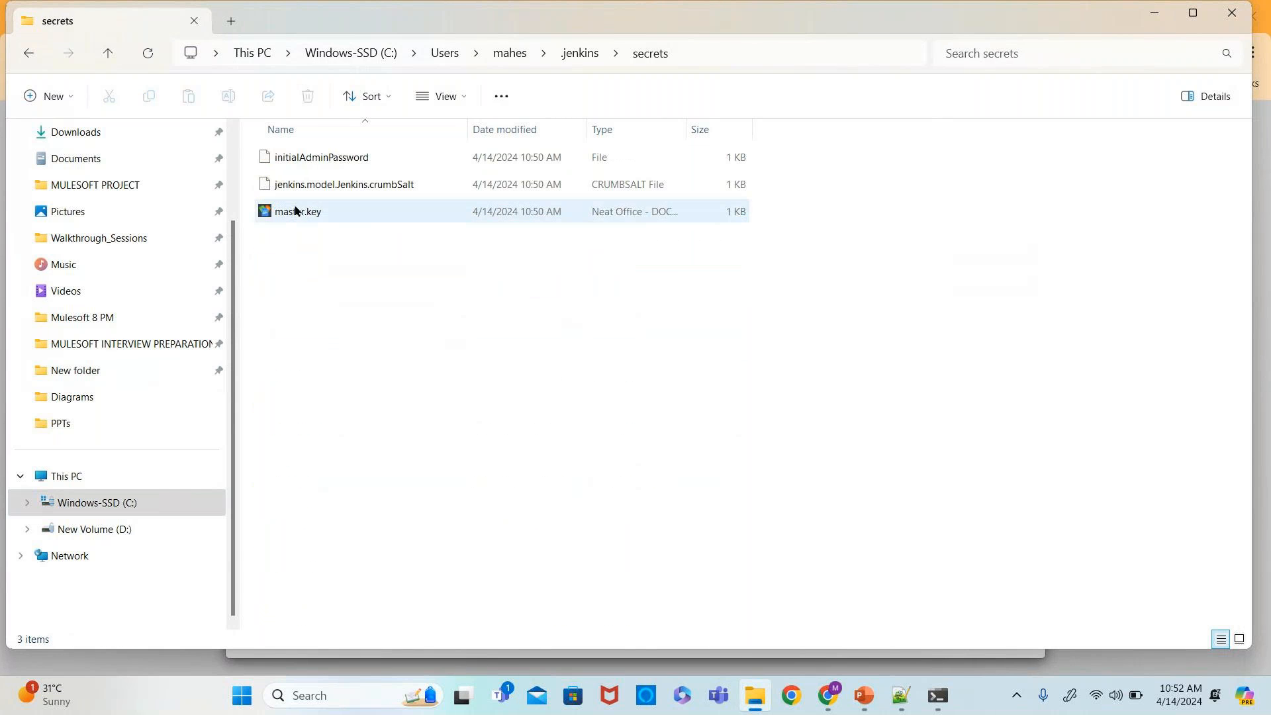
double_click(346, 164)
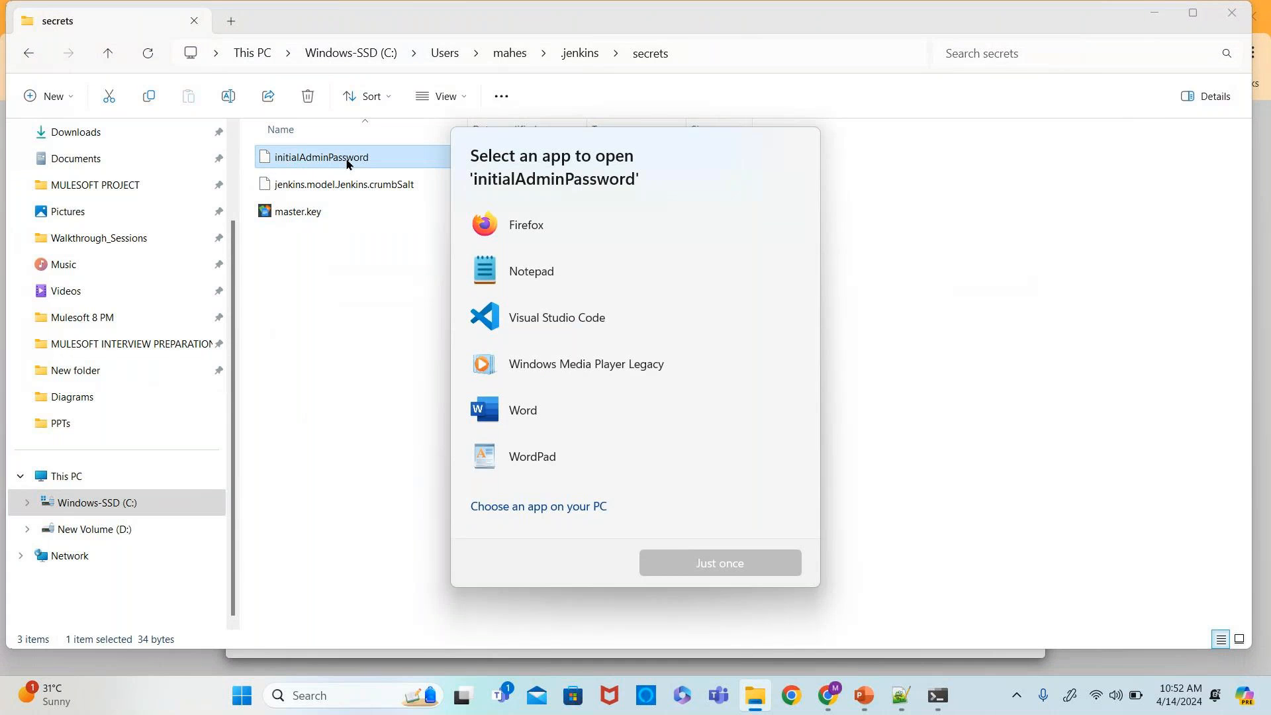
left_click(506, 268)
left_click(690, 564)
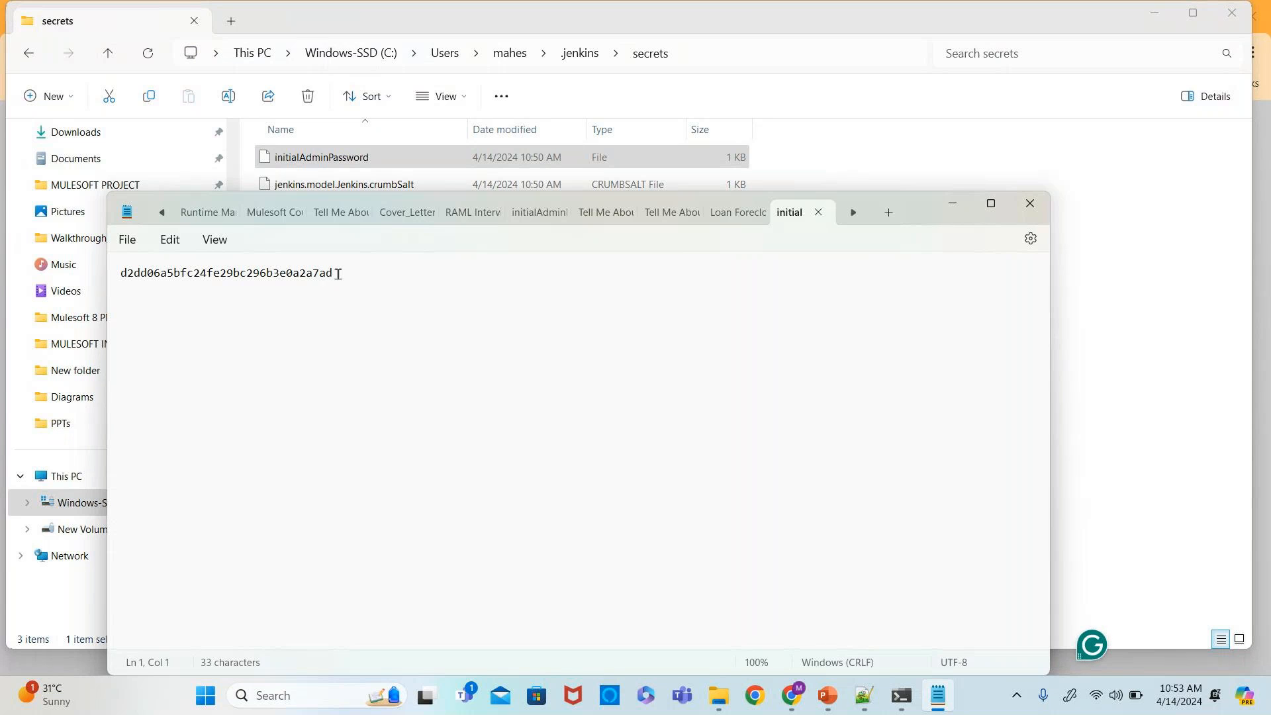
- Copy the generated password from Notepad, paste it into the Administrator password field in Unlock Jenkins, and continue
left_click_drag(334, 274, 123, 287)
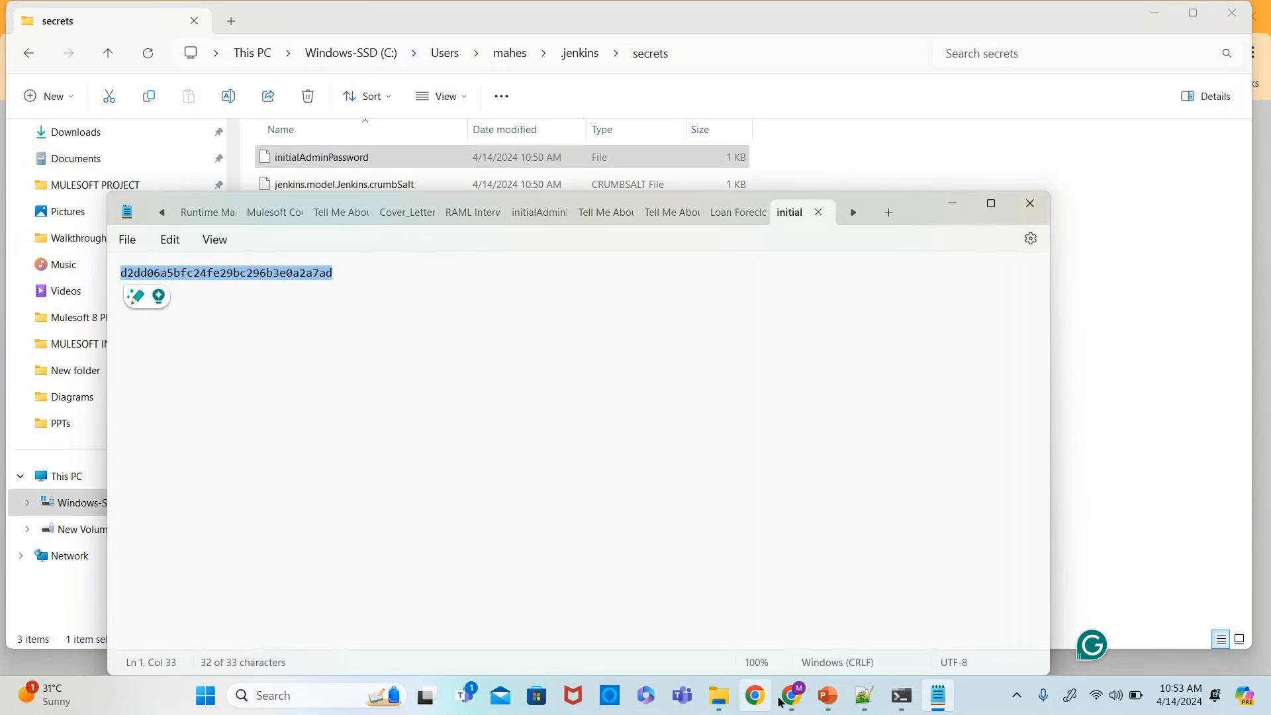
mouse_move(791, 696)
left_click(654, 636)
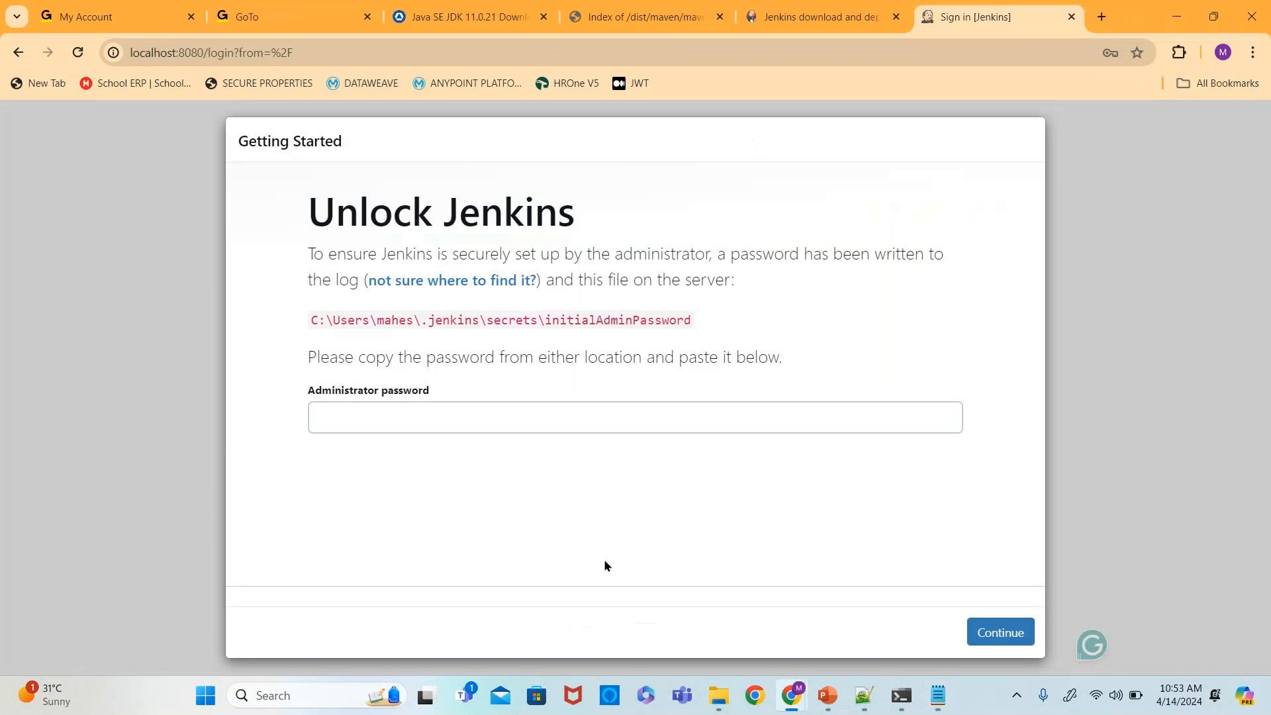
left_click(371, 407)
left_click(373, 414)
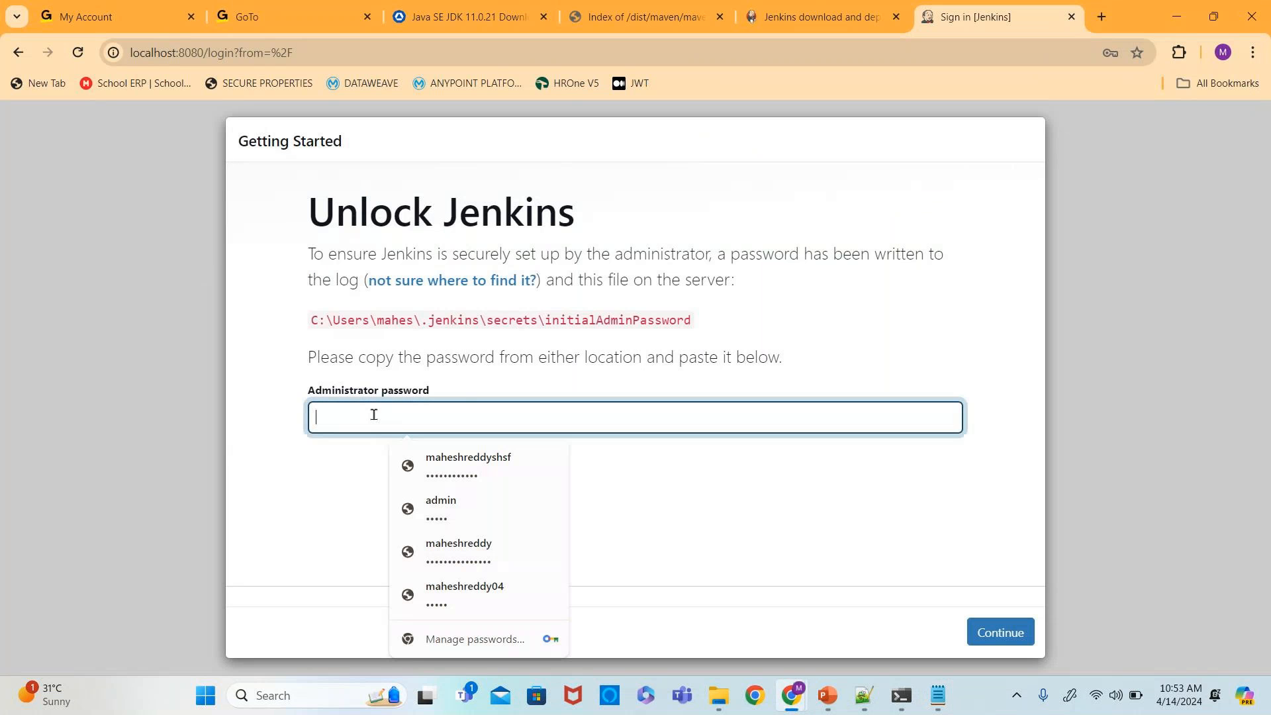
key("ctrl+v")
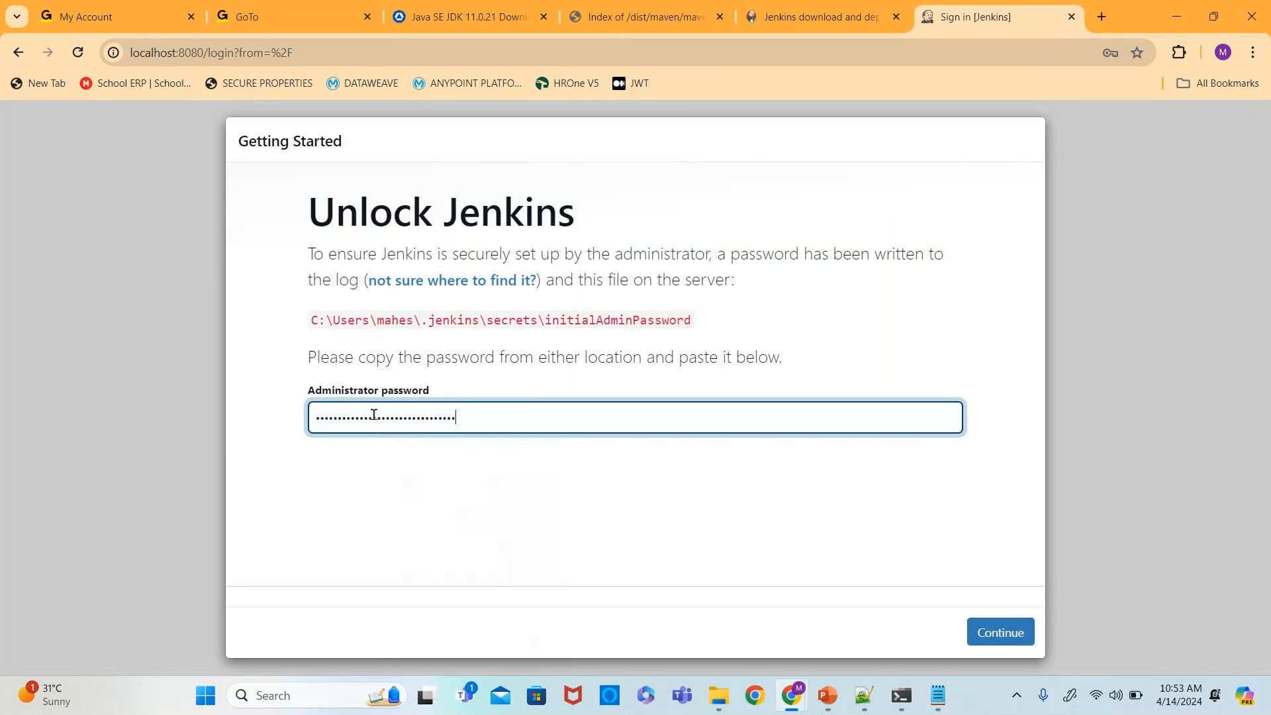
left_click(991, 634)
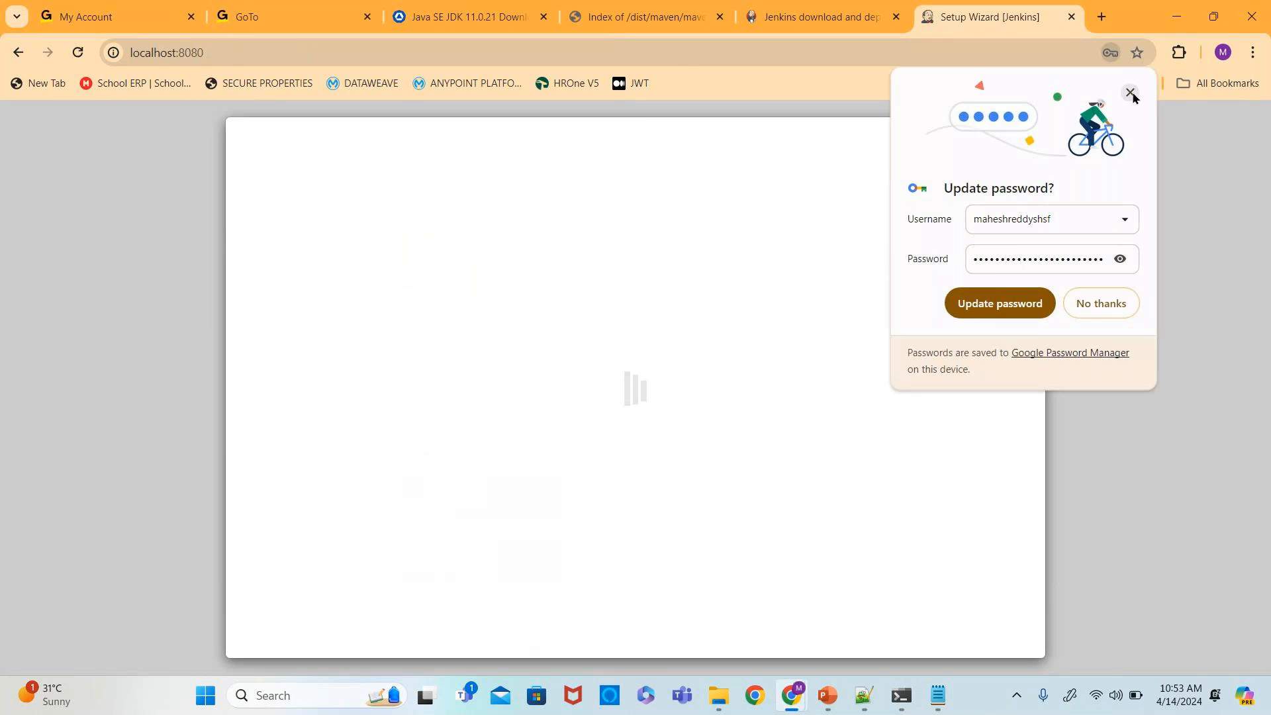
- Dismiss the browser's update-password prompt and choose Install suggested plugins
left_click(1131, 94)
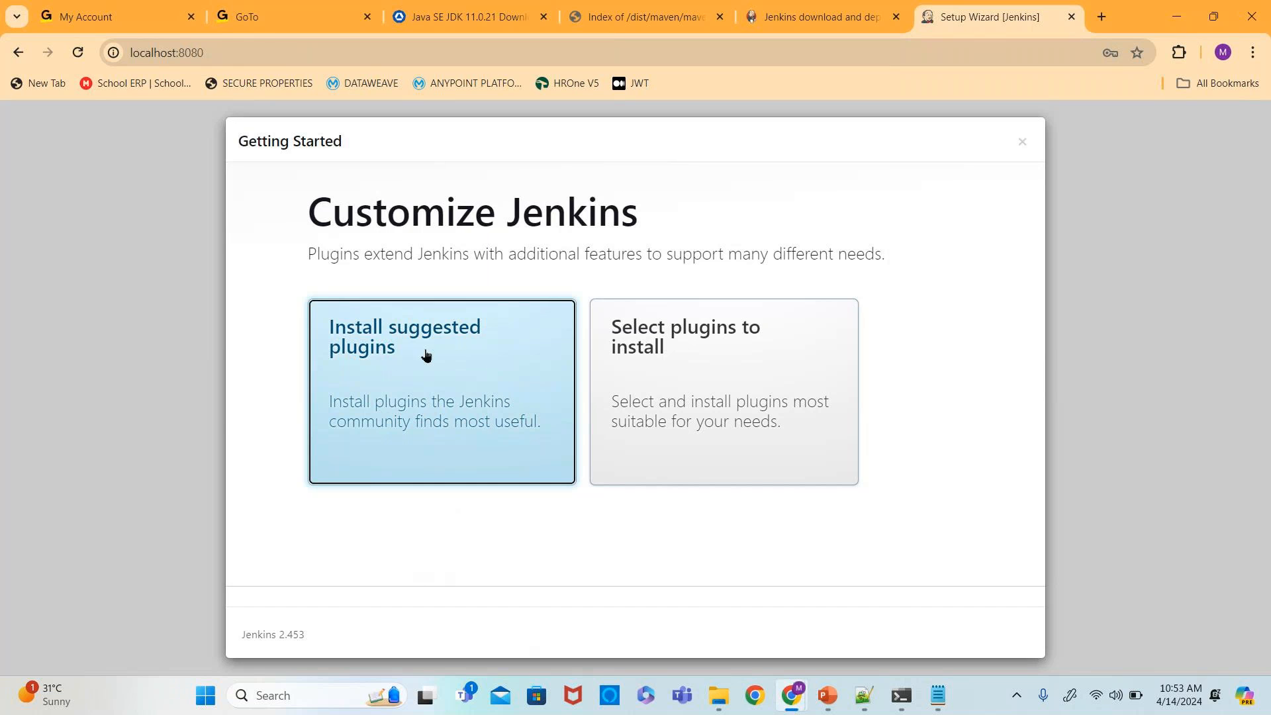
left_click(474, 399)
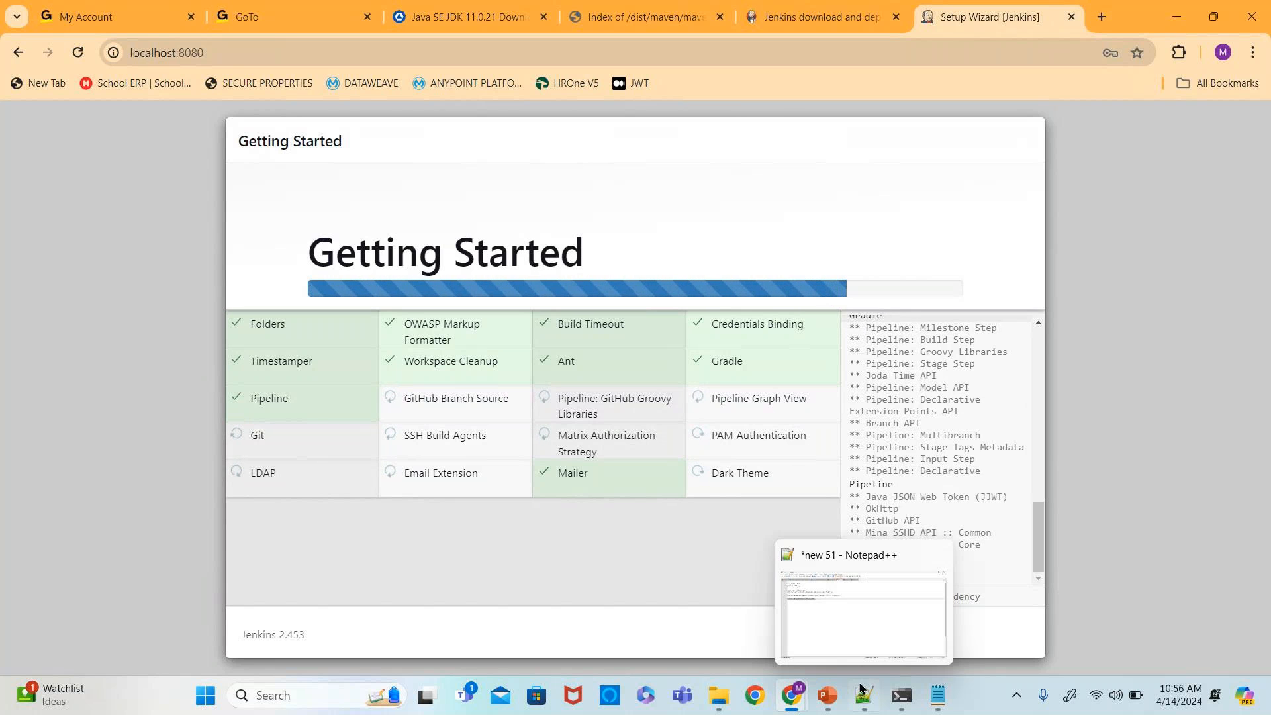
- Switch to the PowerPoint slide listing the required software
mouse_move(827, 695)
left_click(807, 619)
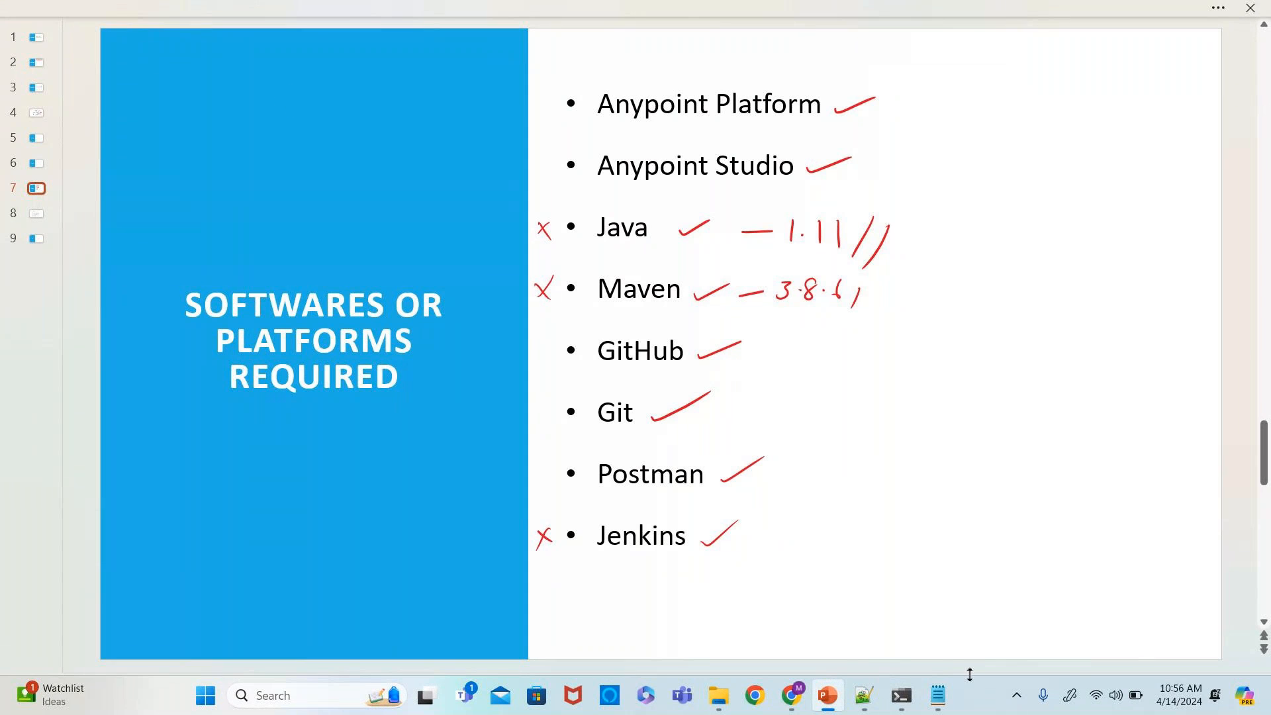
mouse_move(940, 703)
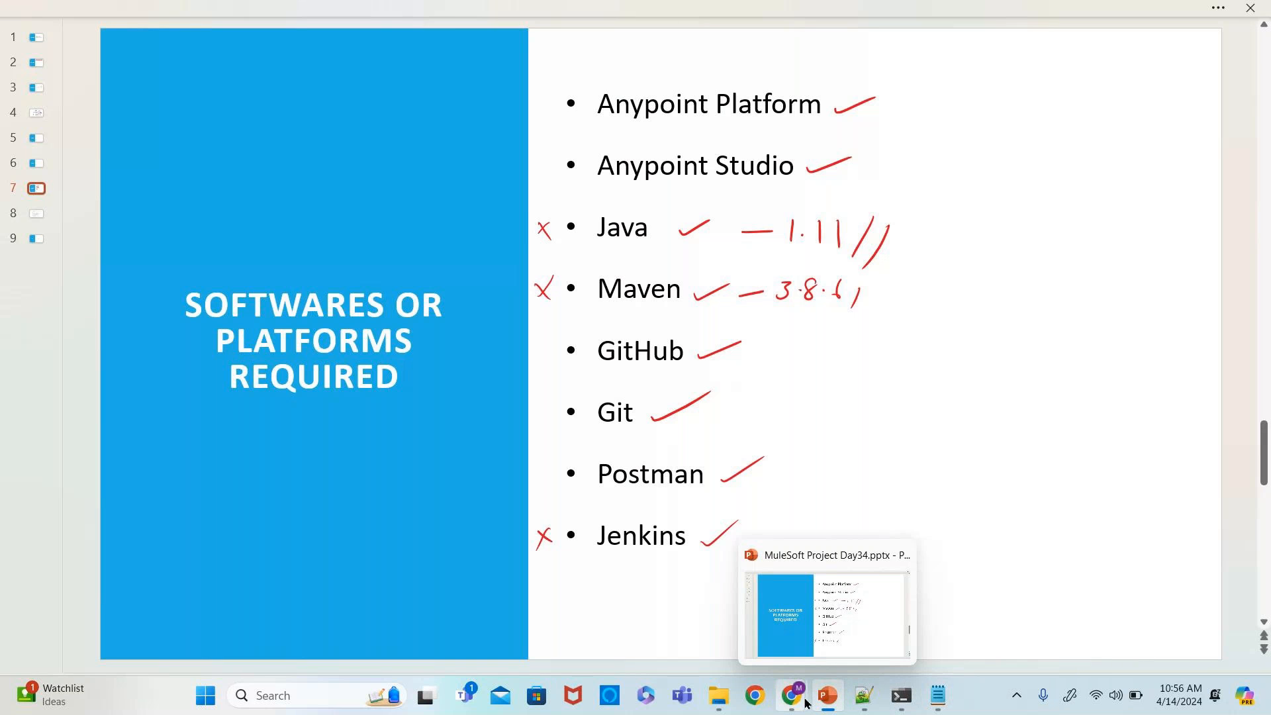
mouse_move(805, 702)
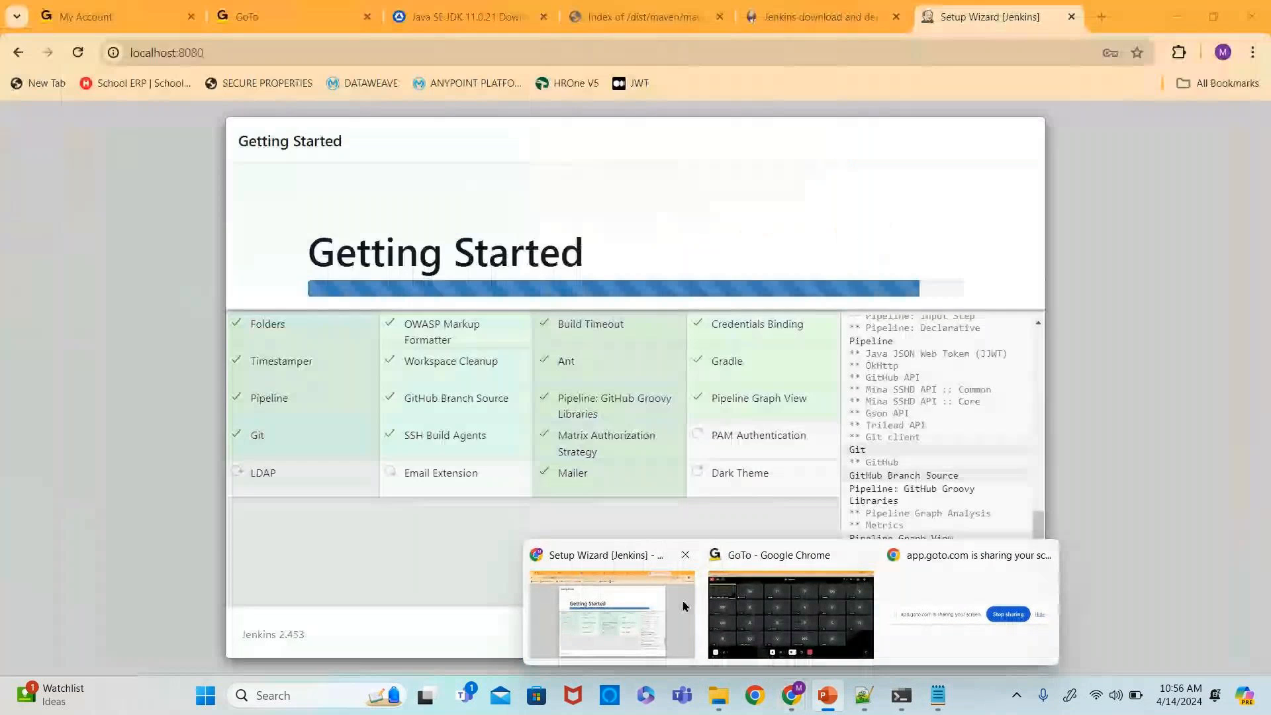
- Return to the Jenkins setup wizard and shorten the admin username in Create First Admin User
left_click(688, 607)
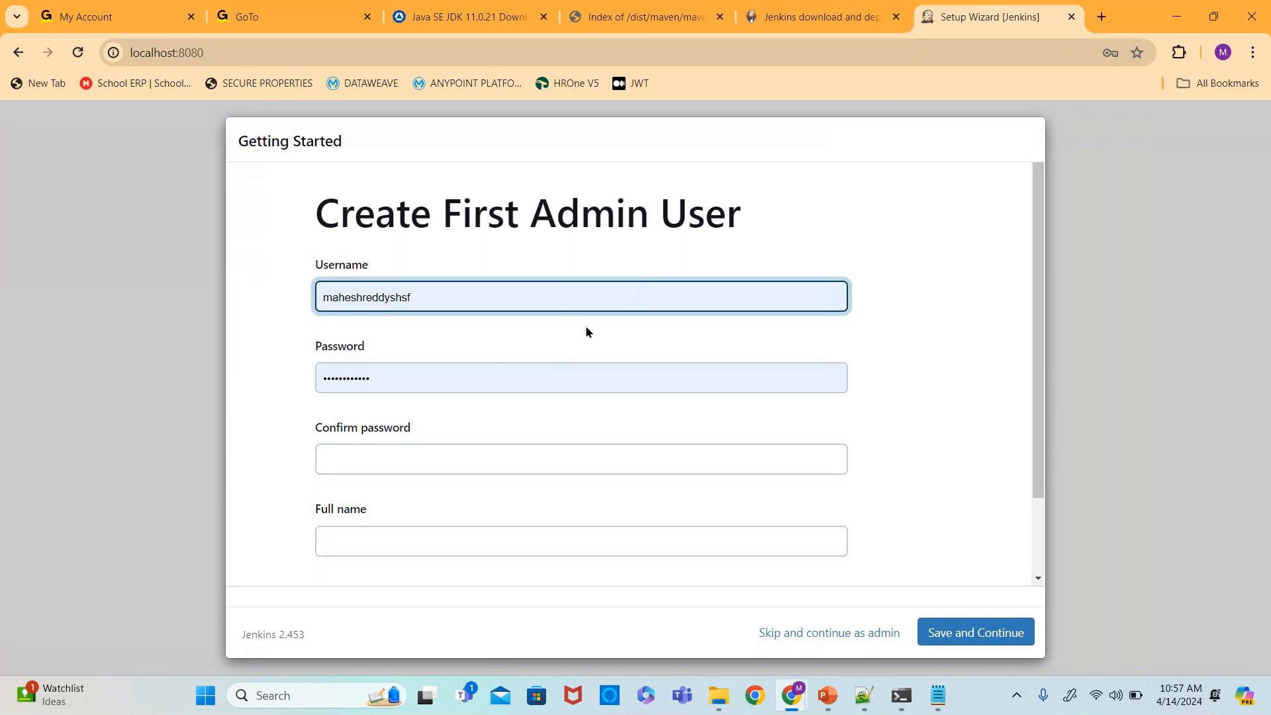
left_click(465, 299)
key("BackSpace")
key("BackSpace")
key("BackSpace")
key("BackSpace")
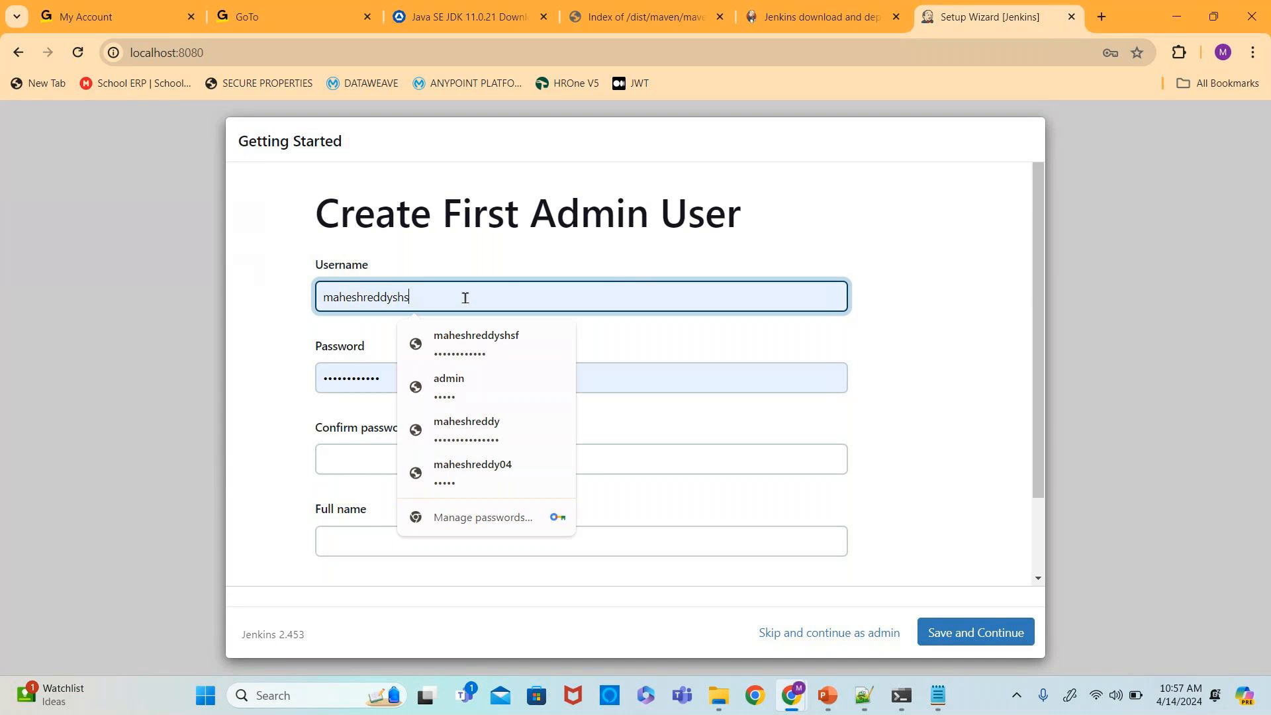
left_click(320, 301)
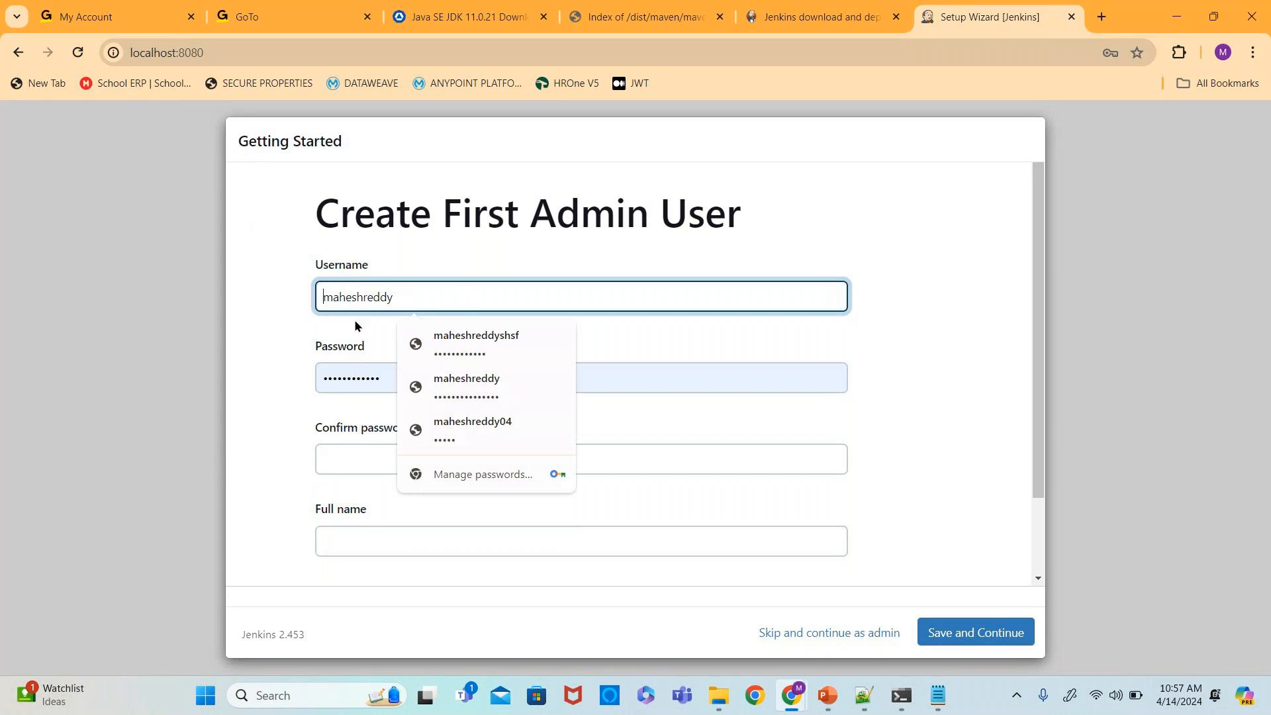
- Enter the new admin account password and repeat it in the Confirm password field
double_click(384, 375)
type("12345678901")
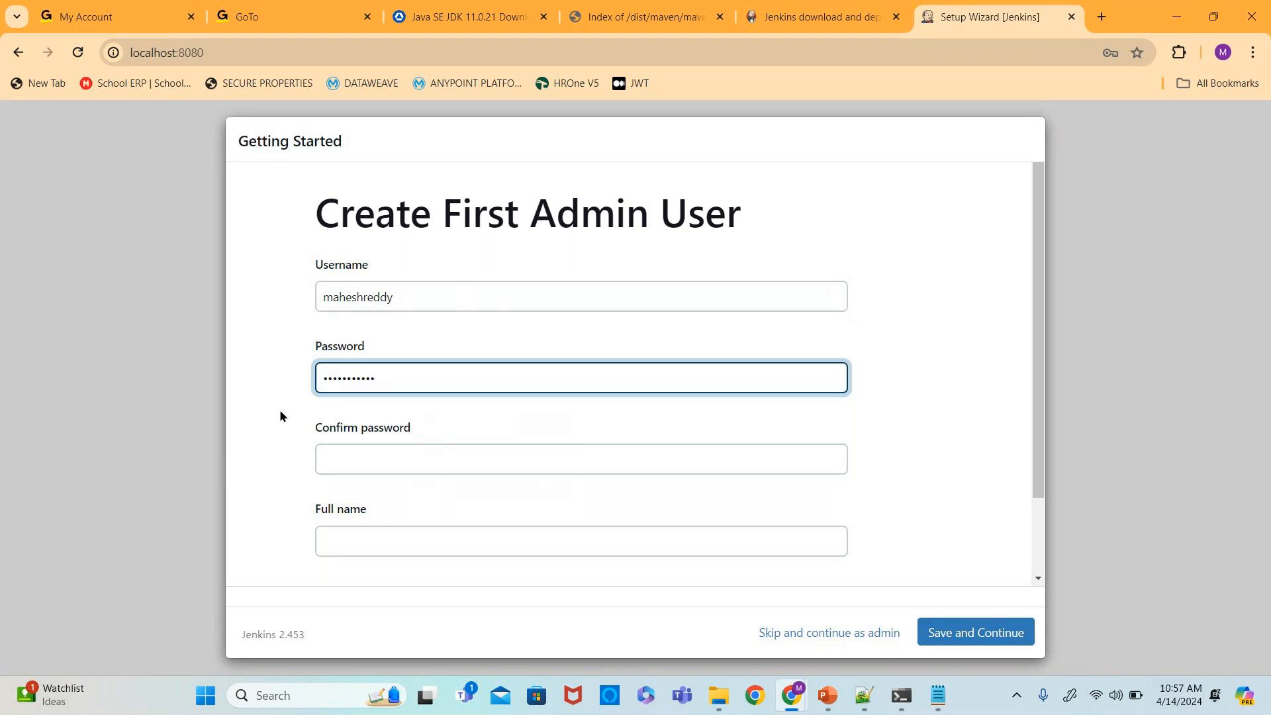
left_click(335, 457)
type("123456")
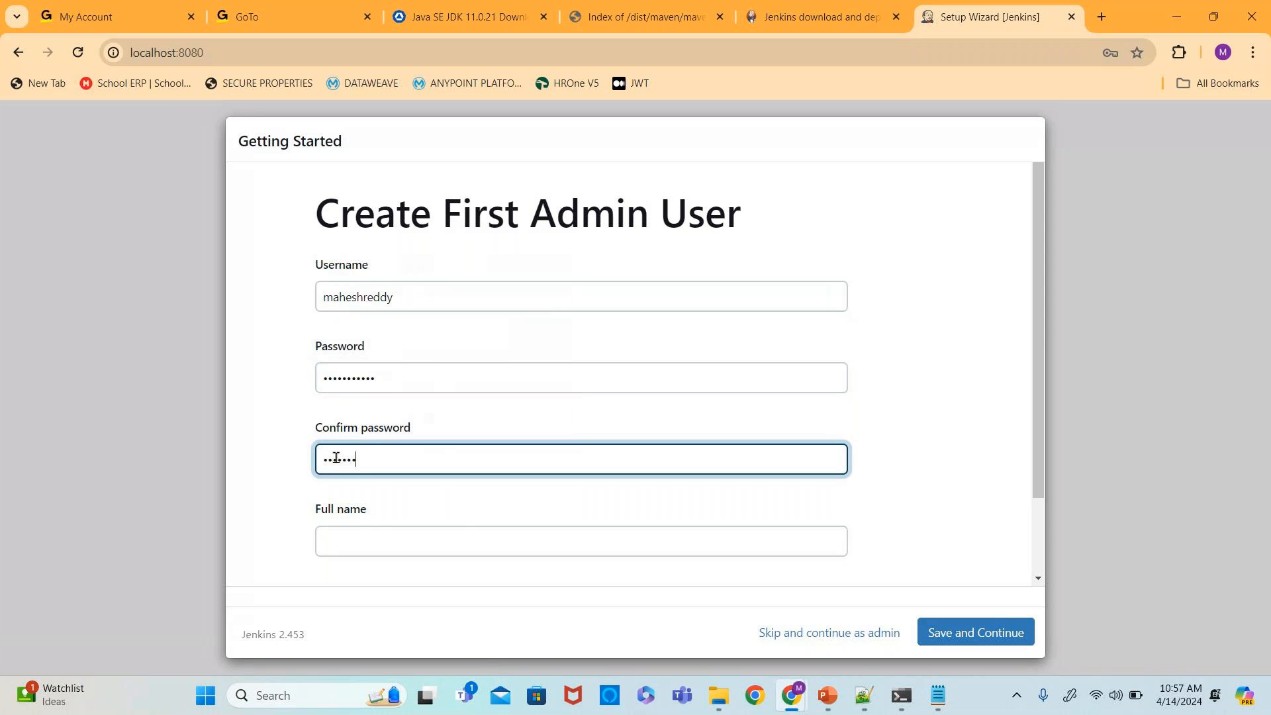
key("BackSpace")
key("BackSpace")
key("BackSpace")
key("BackSpace")
key("BackSpace")
type("•••••••8901")
- Fill in the admin's full name and e-mail address, save and continue, and dismiss the browser's password prompts
left_click(348, 539)
left_click(432, 571)
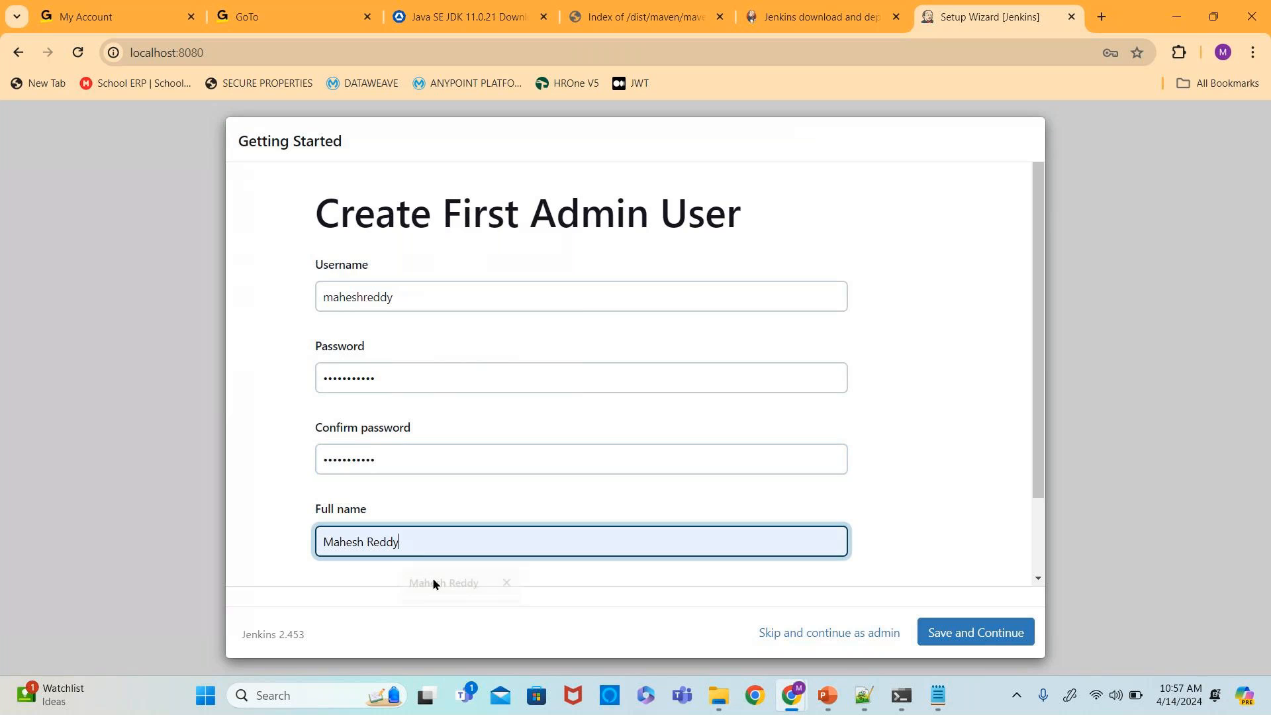
scroll(299, 552, "down", 1)
left_click(335, 530)
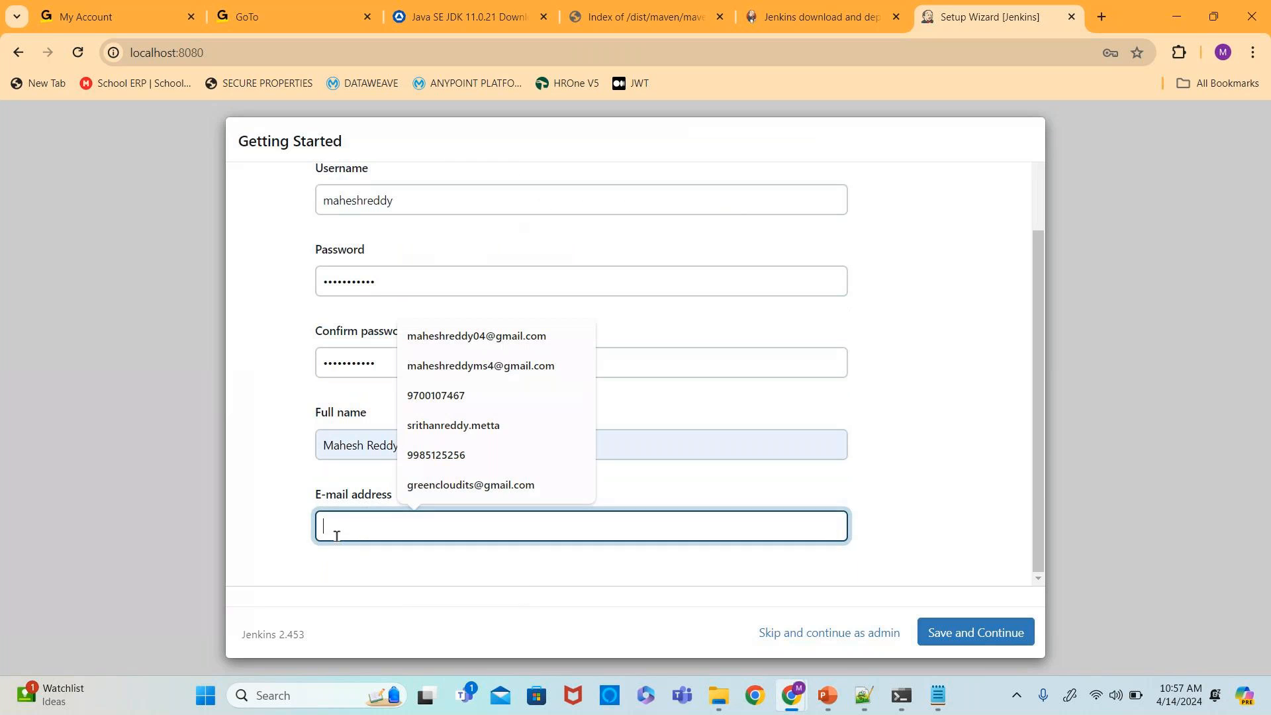
left_click(483, 365)
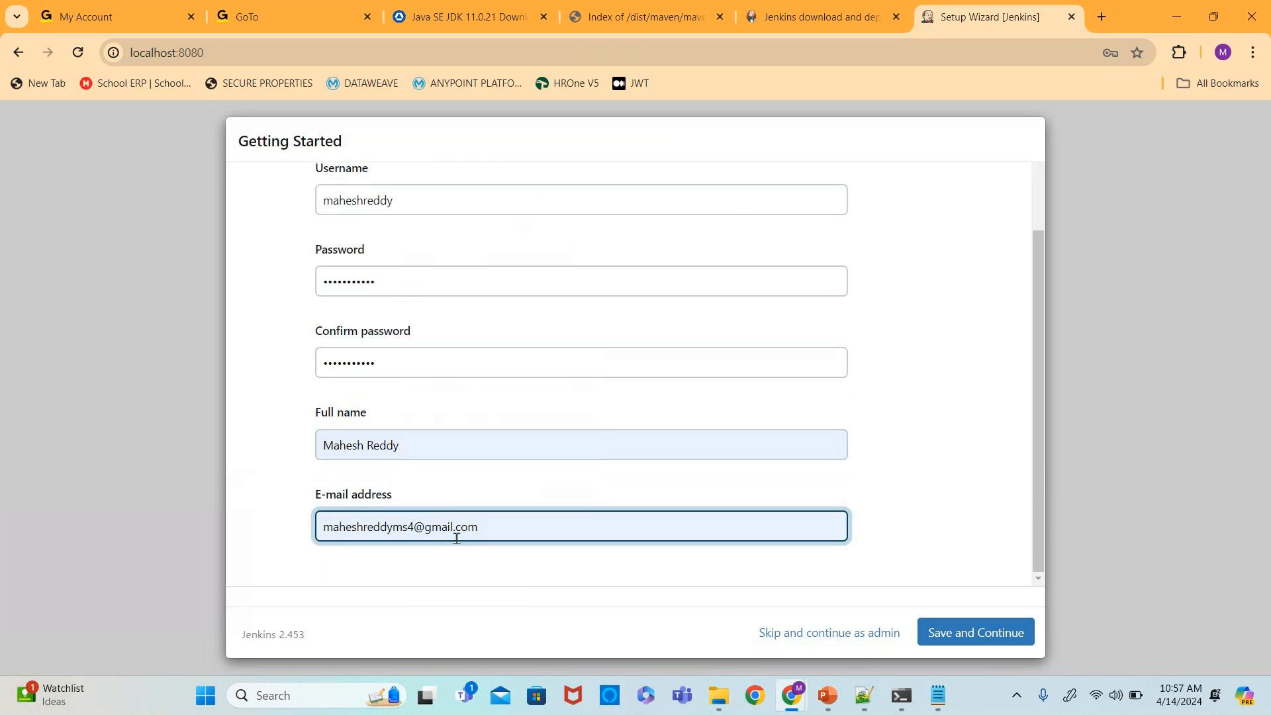
left_click(594, 581)
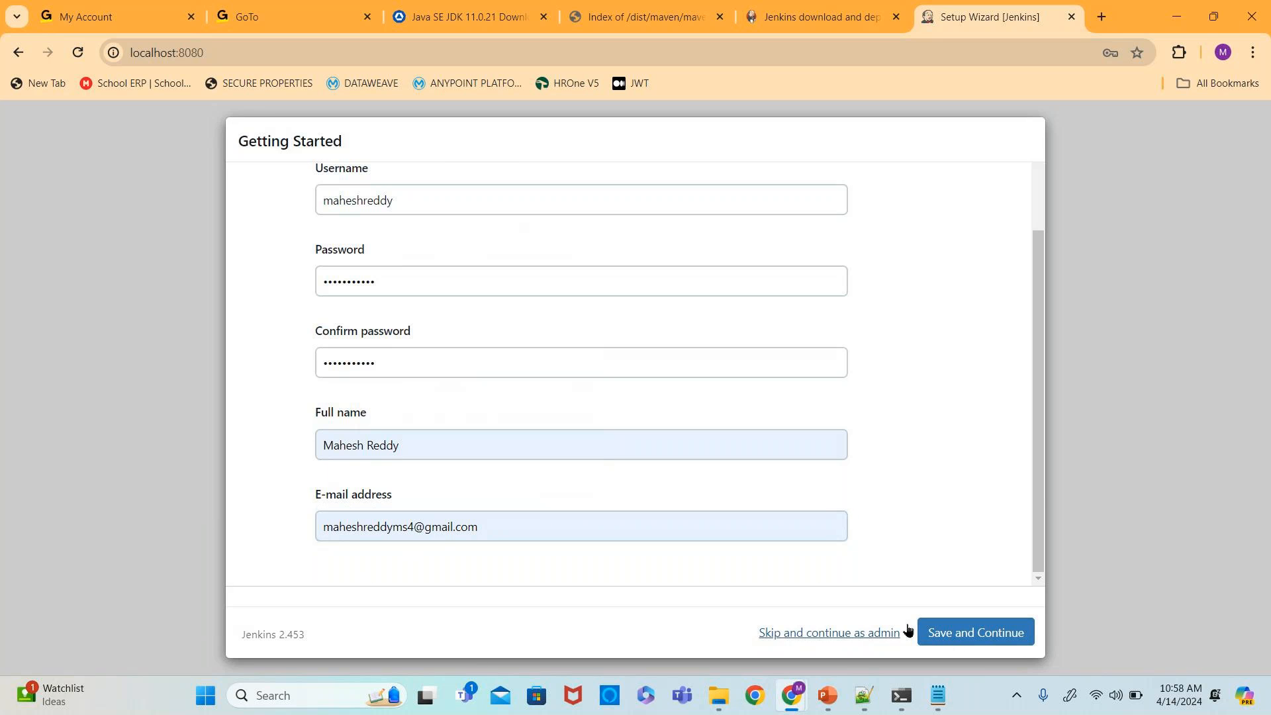
left_click(973, 635)
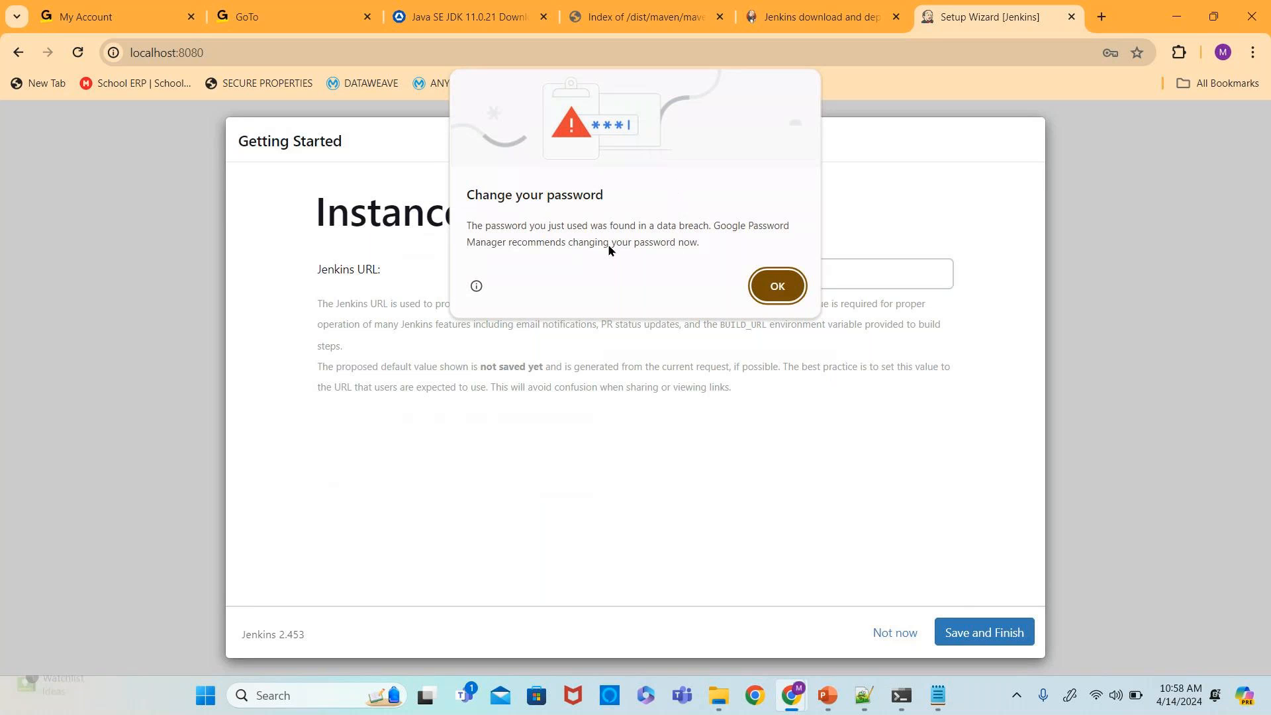
left_click(766, 286)
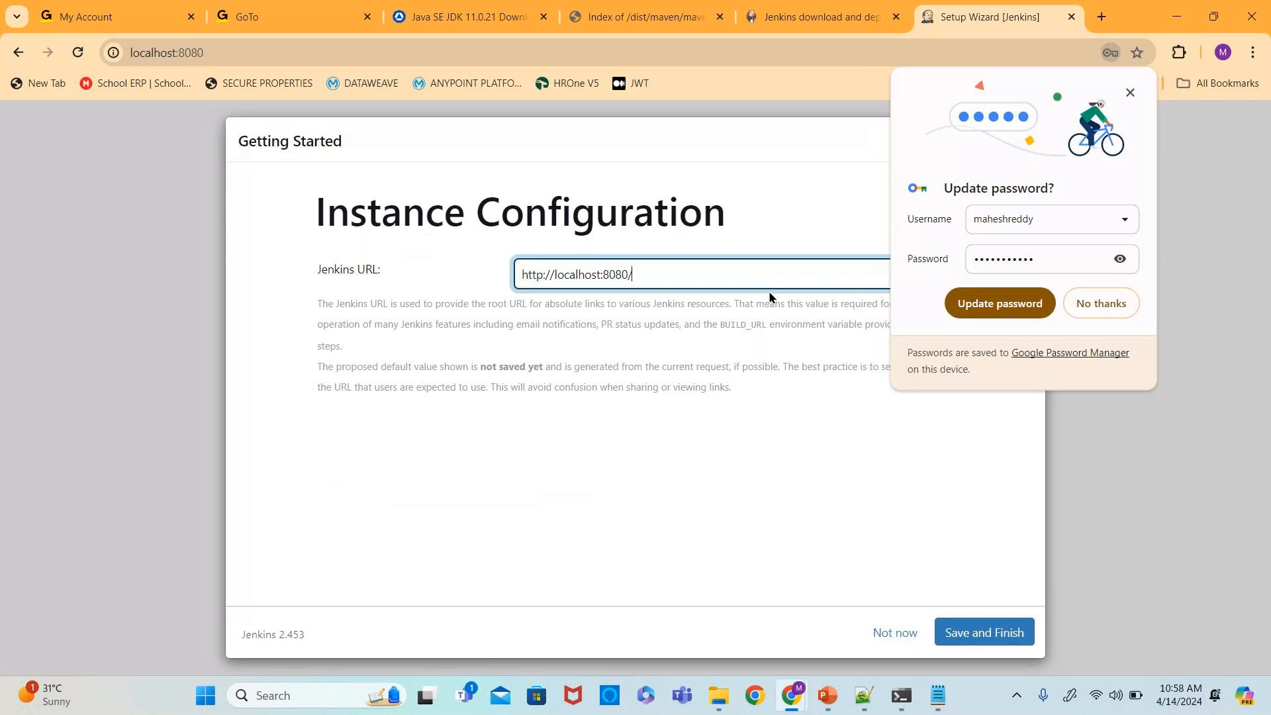
left_click(1130, 92)
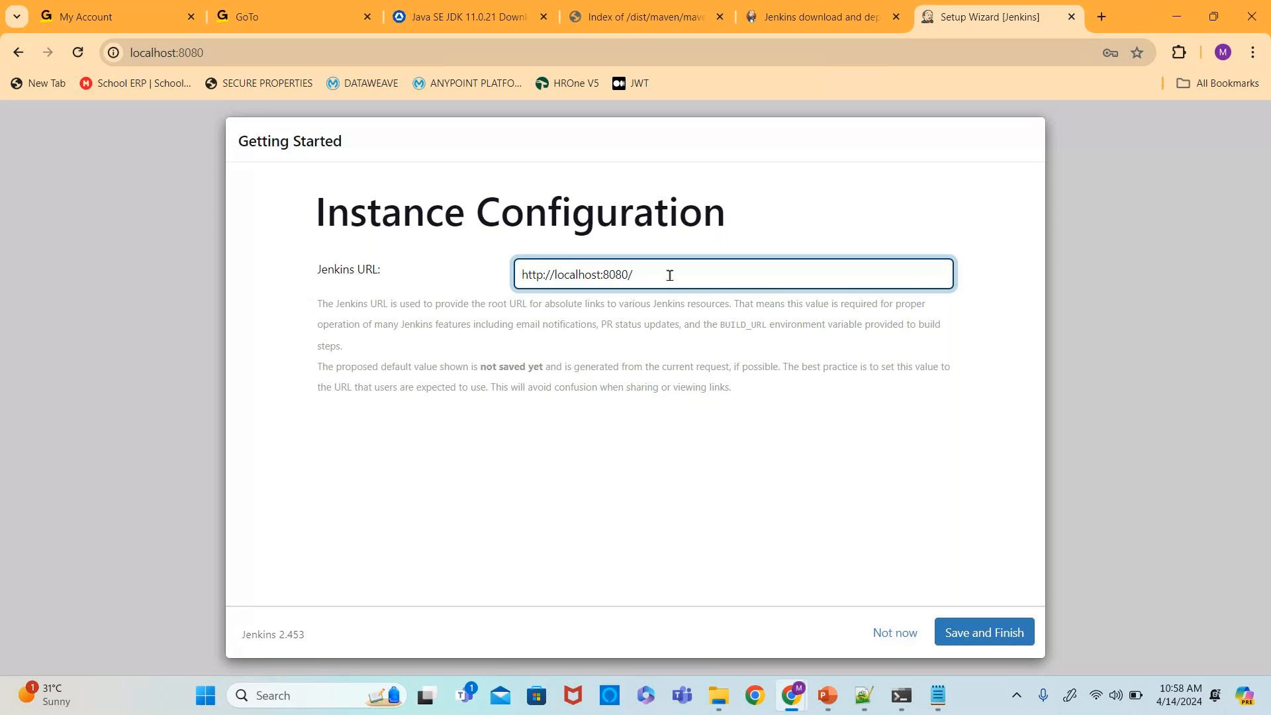
left_click_drag(675, 271, 424, 272)
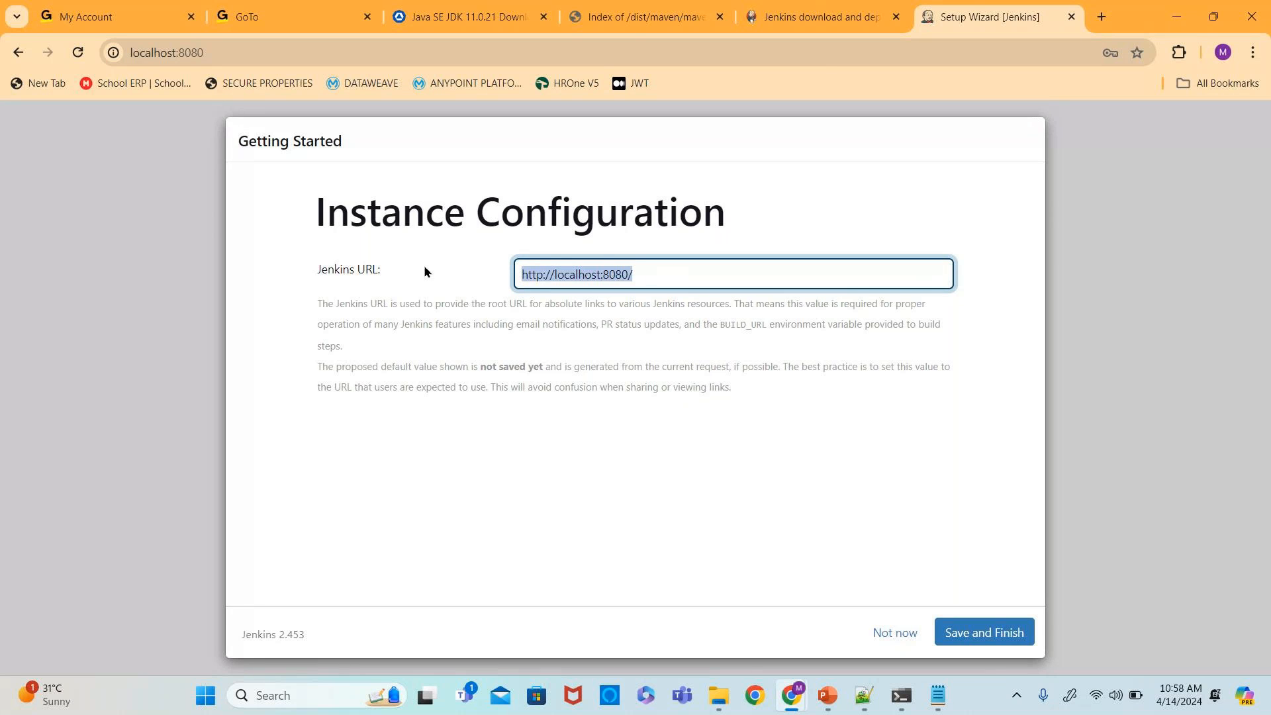
left_click(970, 634)
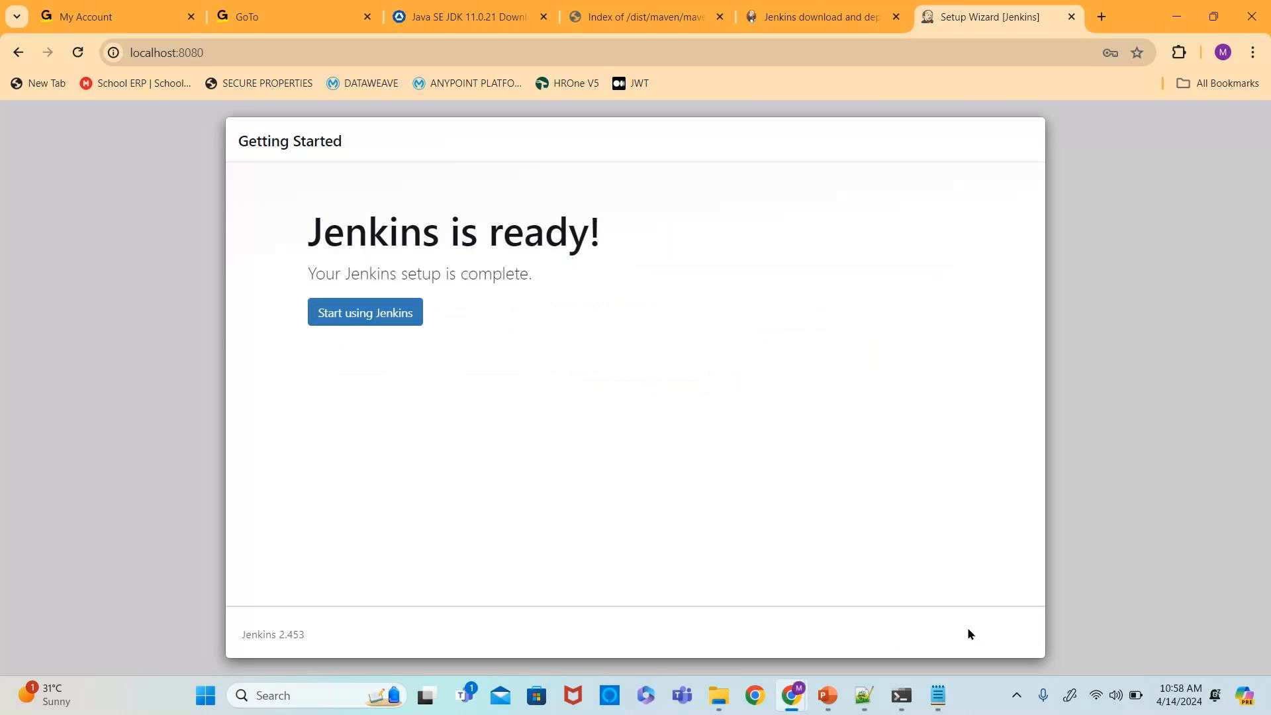
left_click(388, 322)
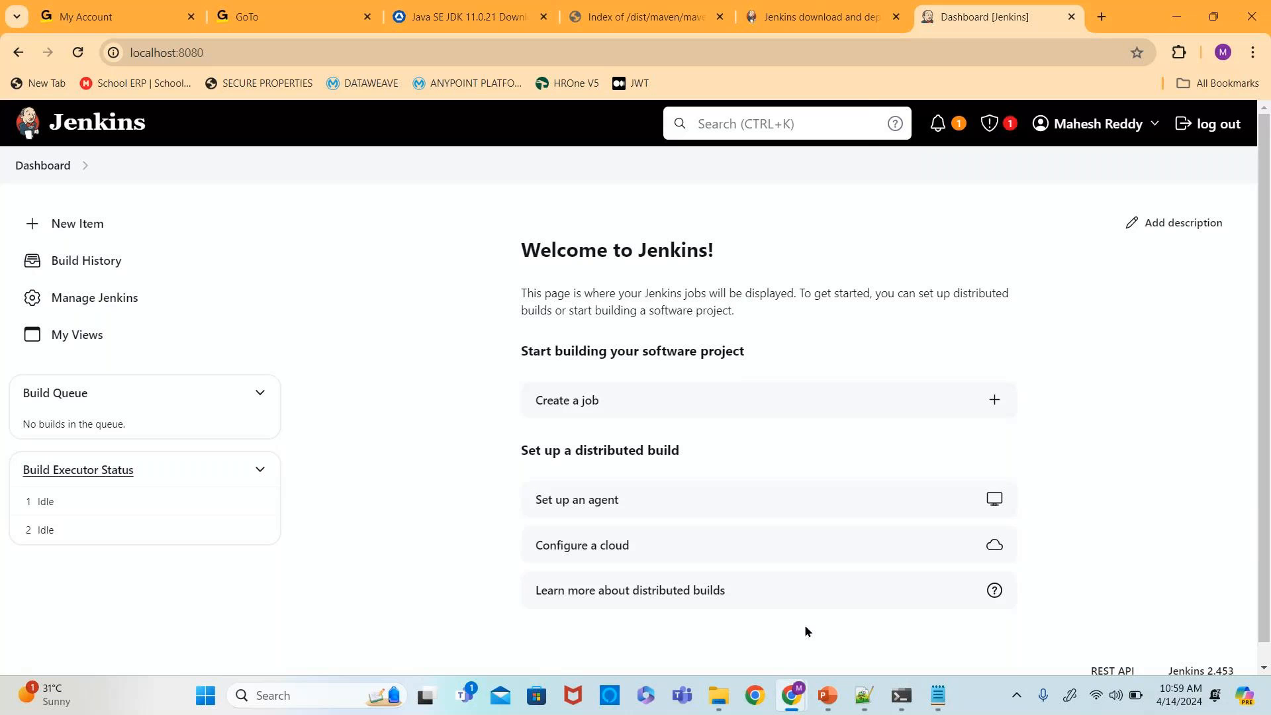
- Switch to Anypoint Studio by searching for it in Windows search and opening it
left_click(313, 695)
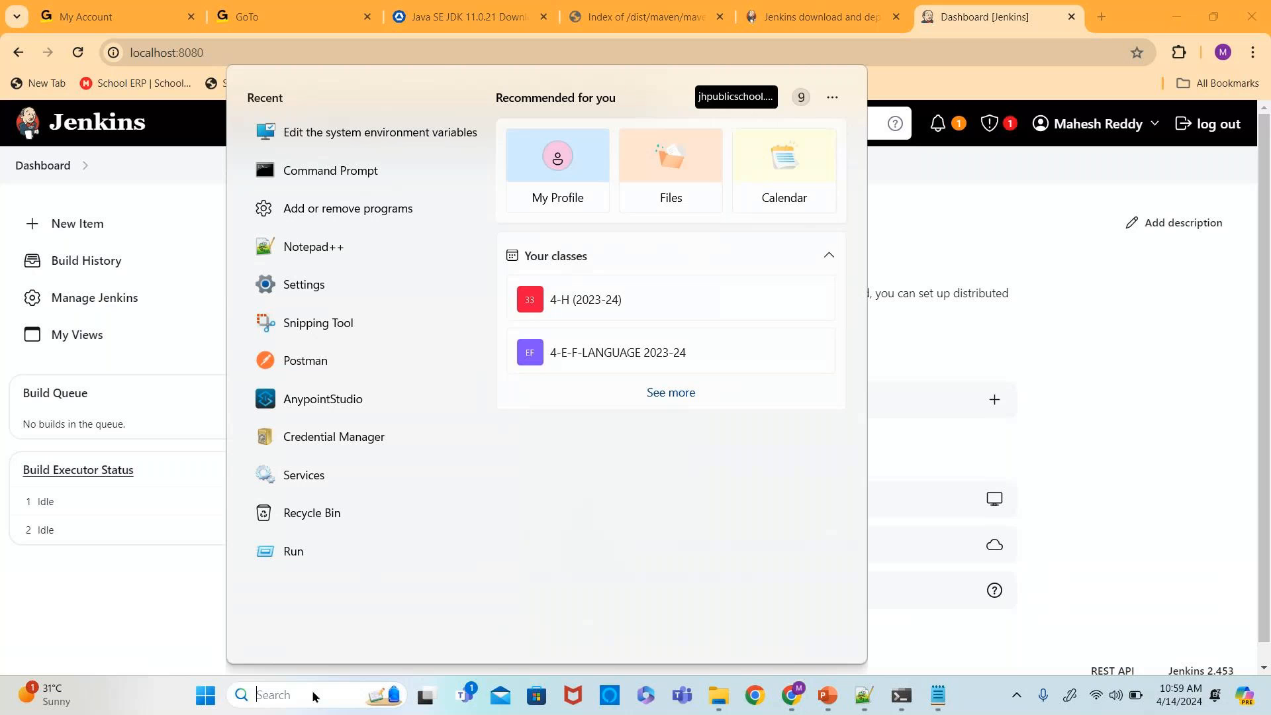
type("any")
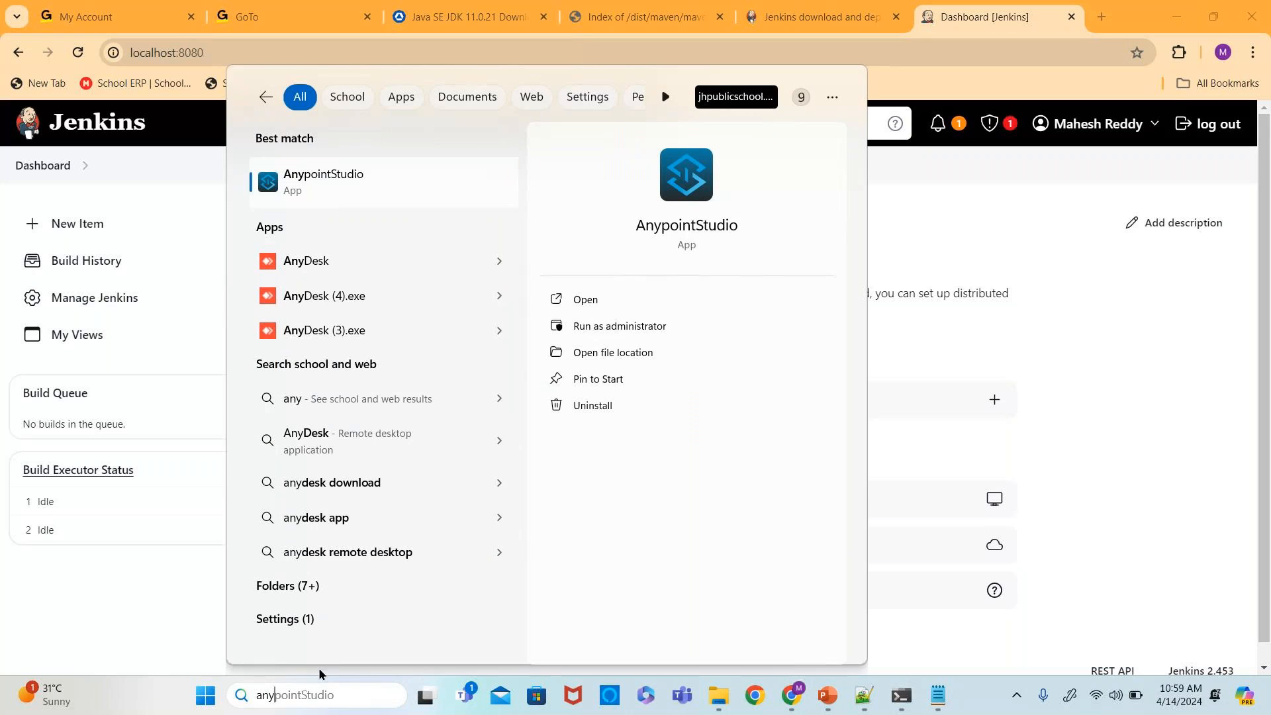
left_click(367, 184)
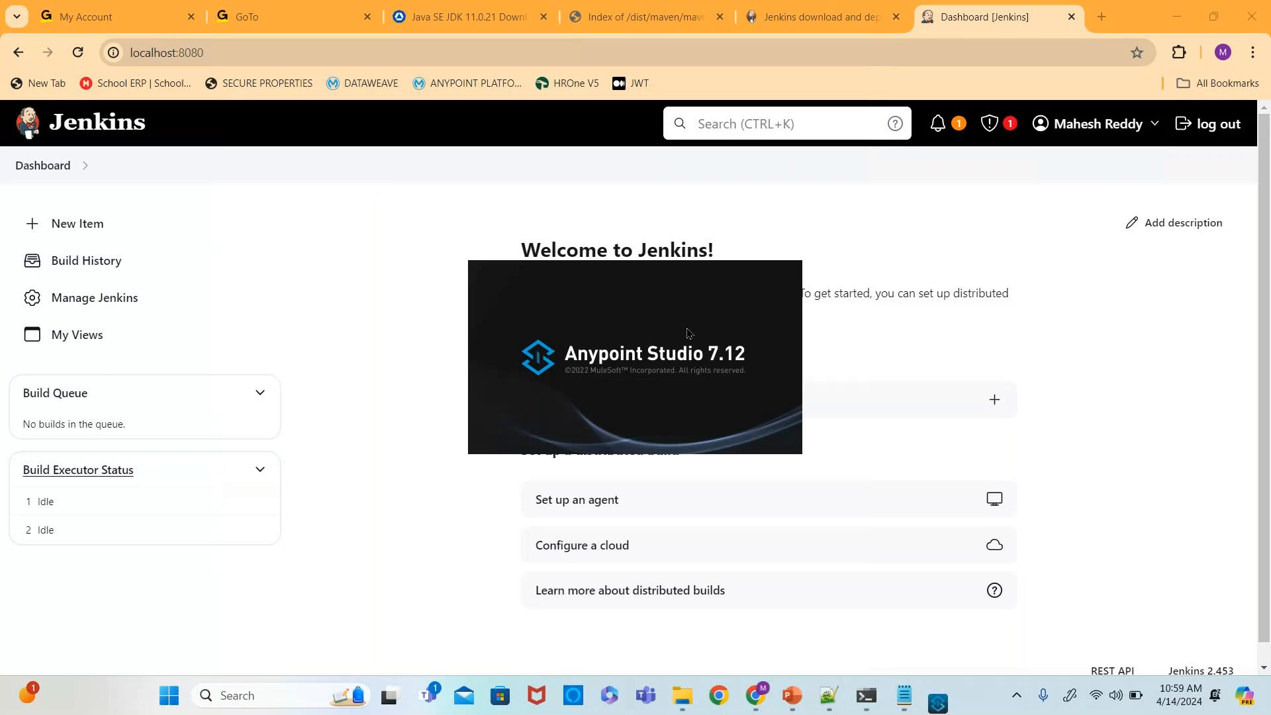
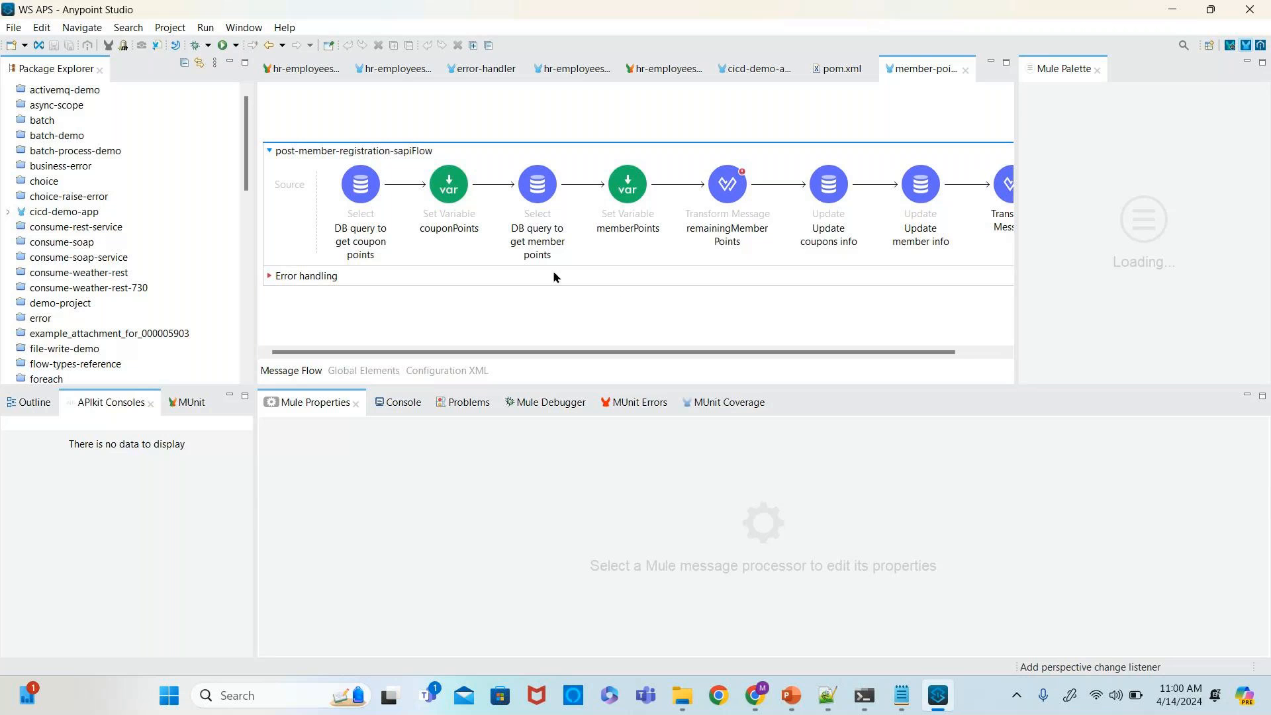
- Create a new Mule project named cicd-app on the Mule Server 4.4.0 EE runtime
left_click(13, 27)
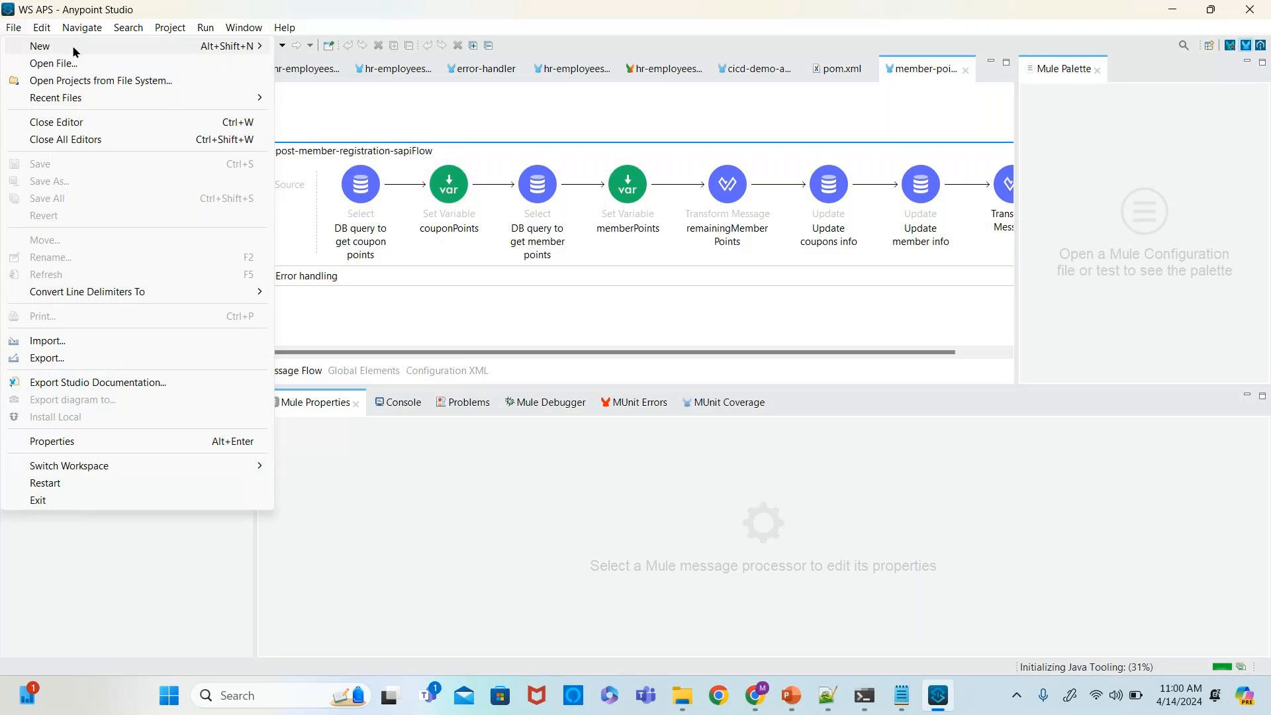
left_click(375, 55)
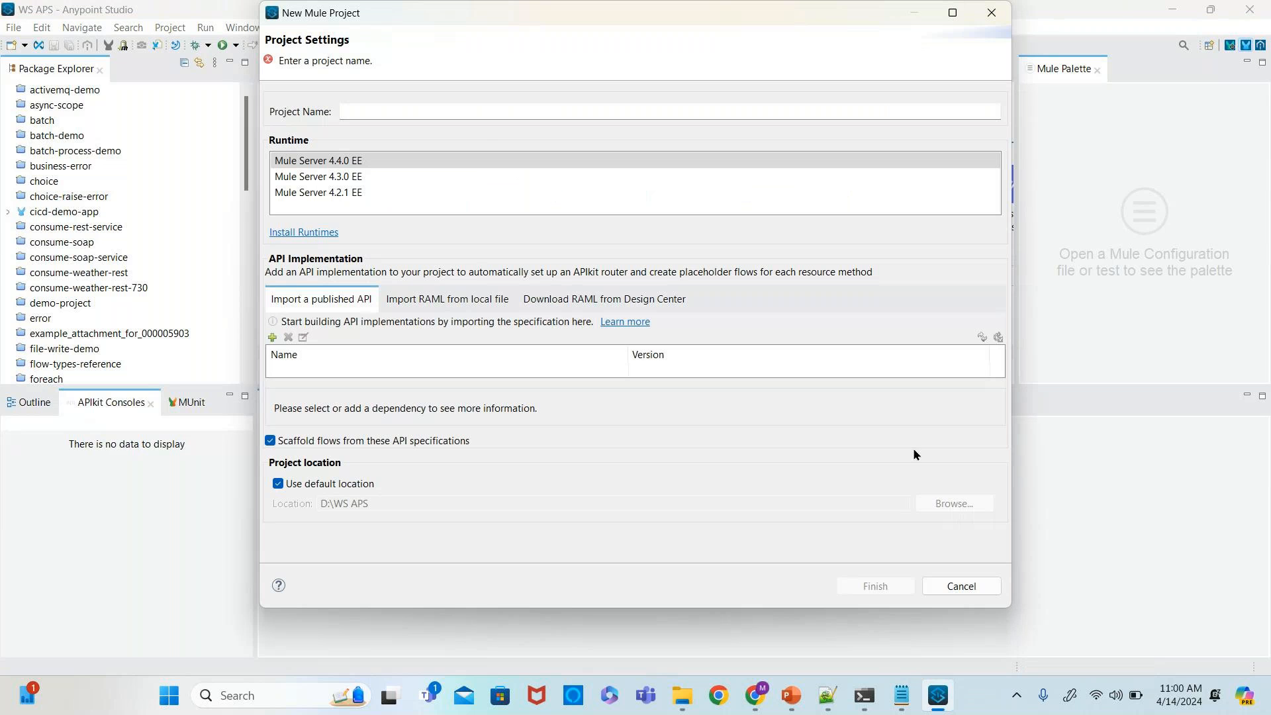
left_click(451, 112)
type("c")
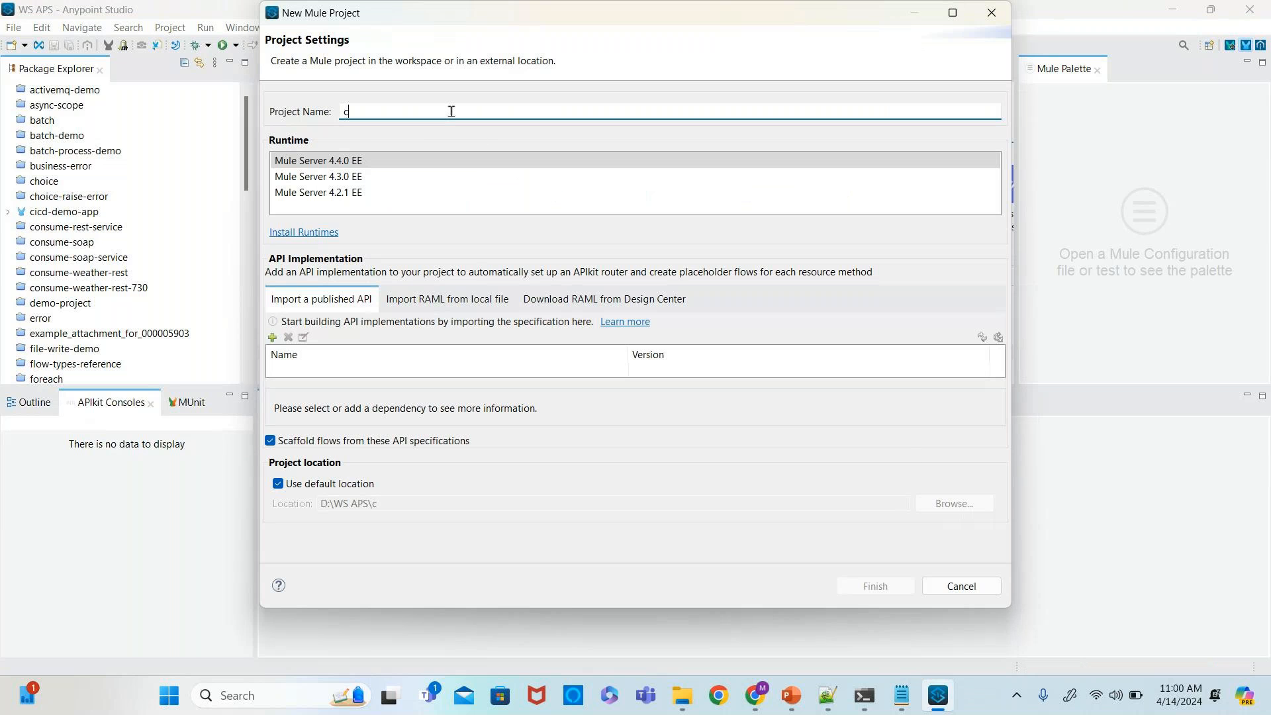
type("id-app")
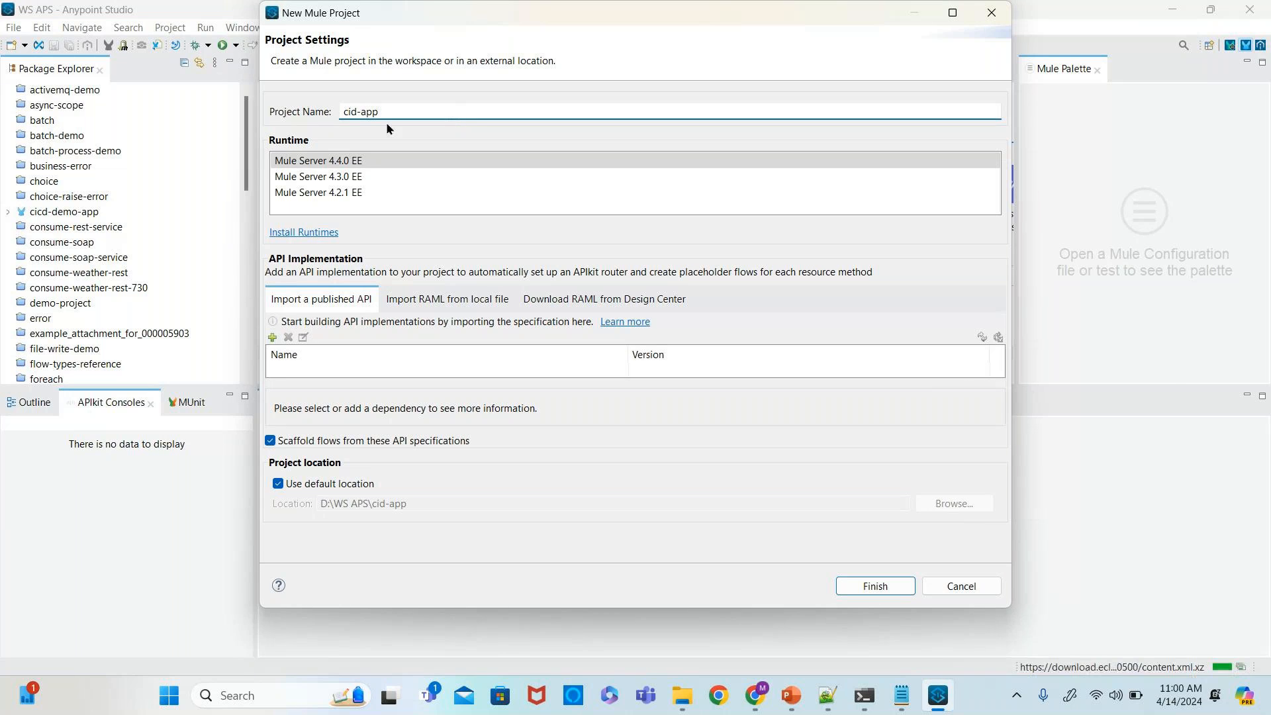
left_click(356, 112)
type("c")
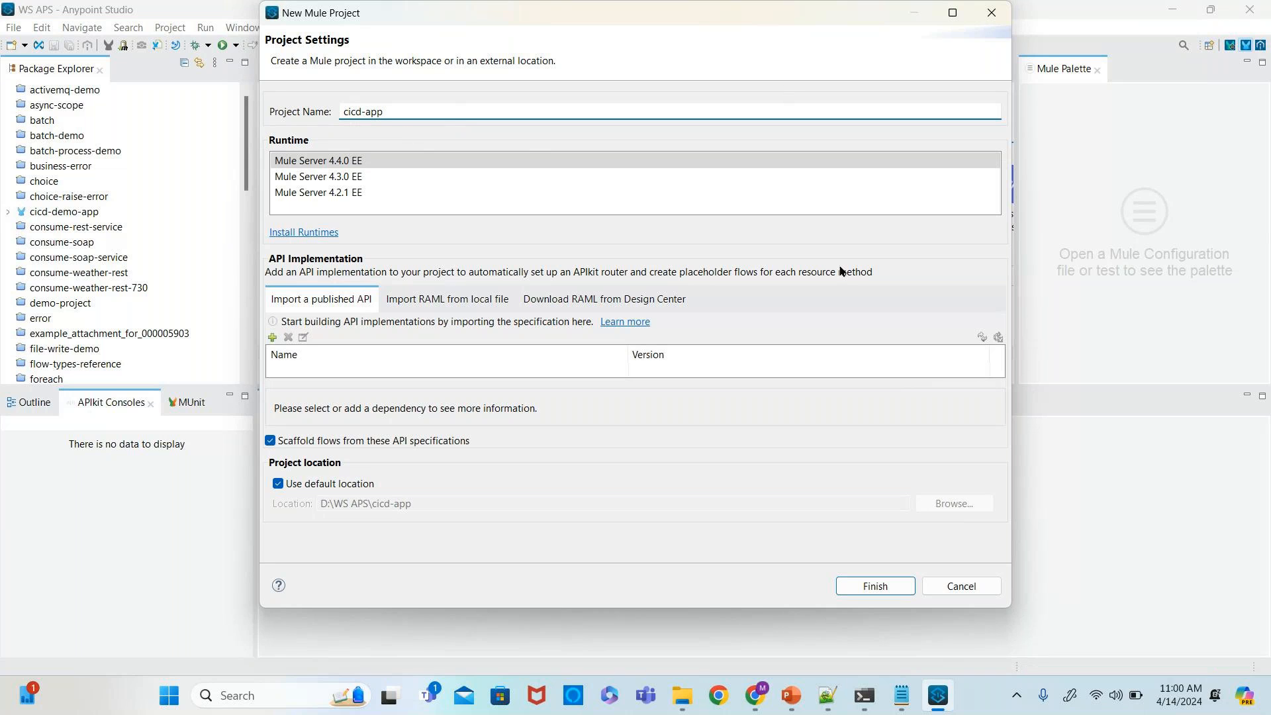
left_click(868, 586)
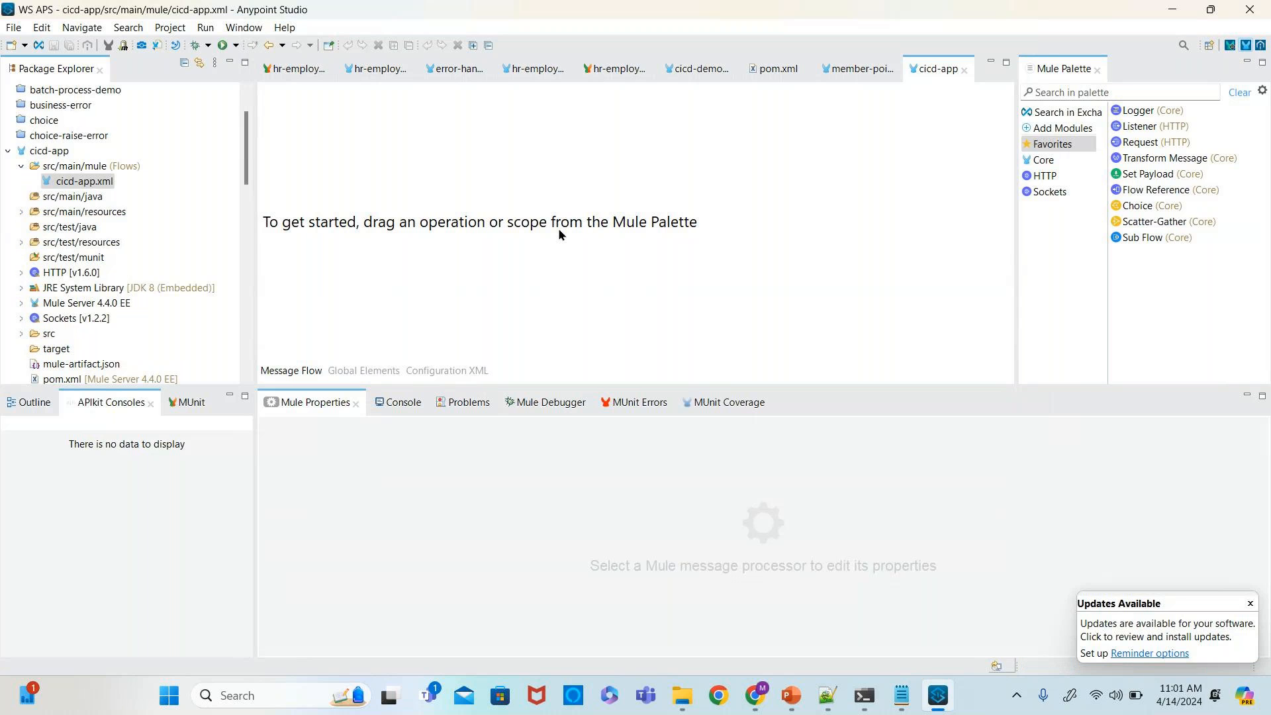
- Add an HTTP Listener as the flow source and create a default HTTP listener connector configuration for it
left_click_drag(1149, 132, 268, 188)
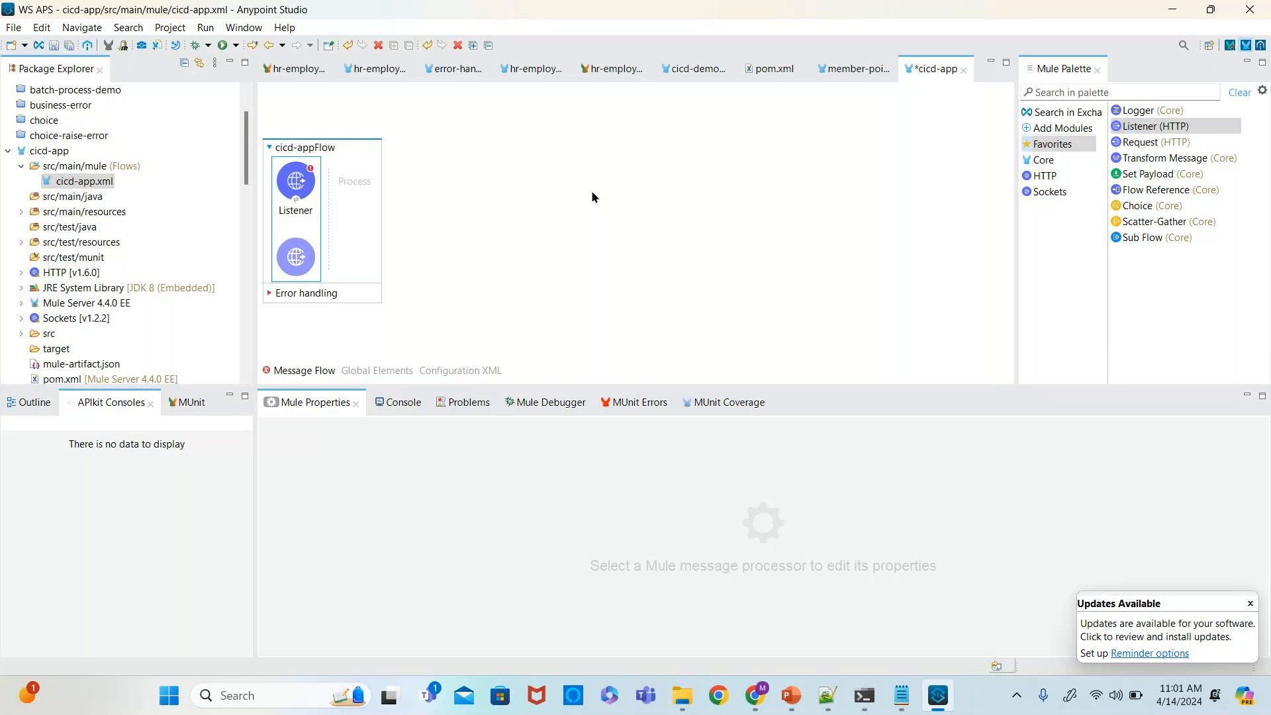
left_click(316, 200)
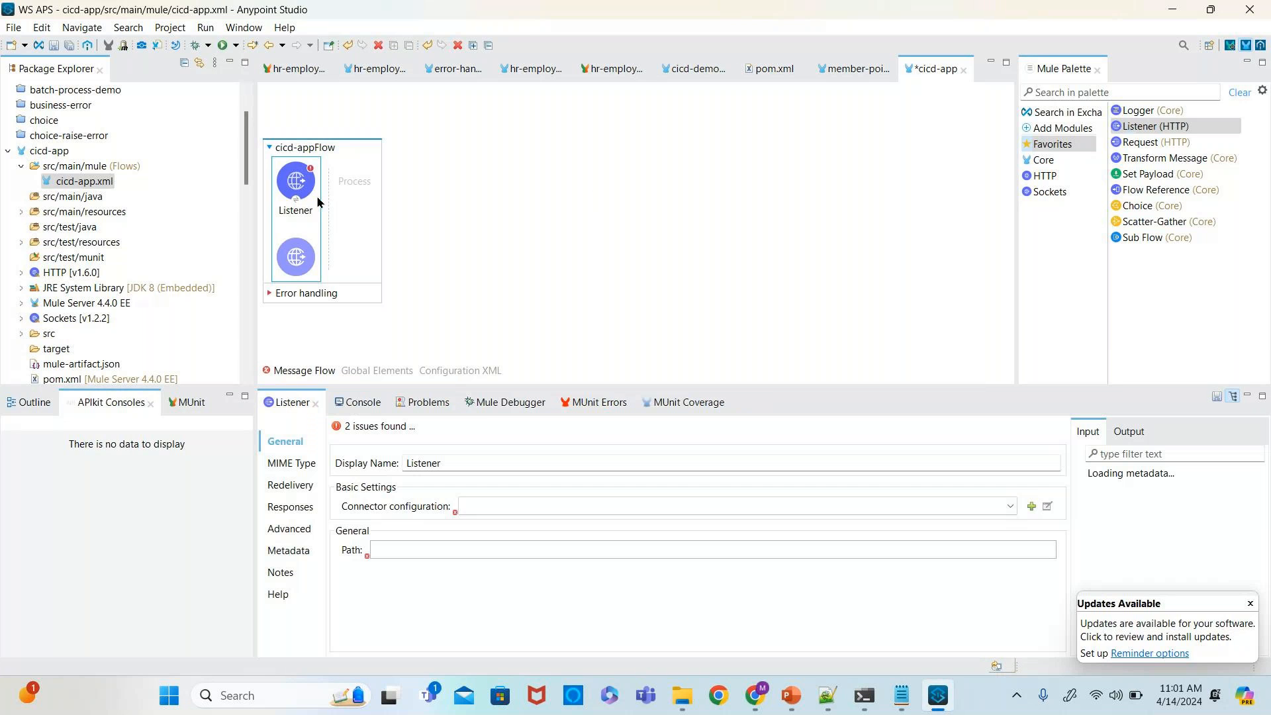
left_click(1032, 505)
left_click(690, 449)
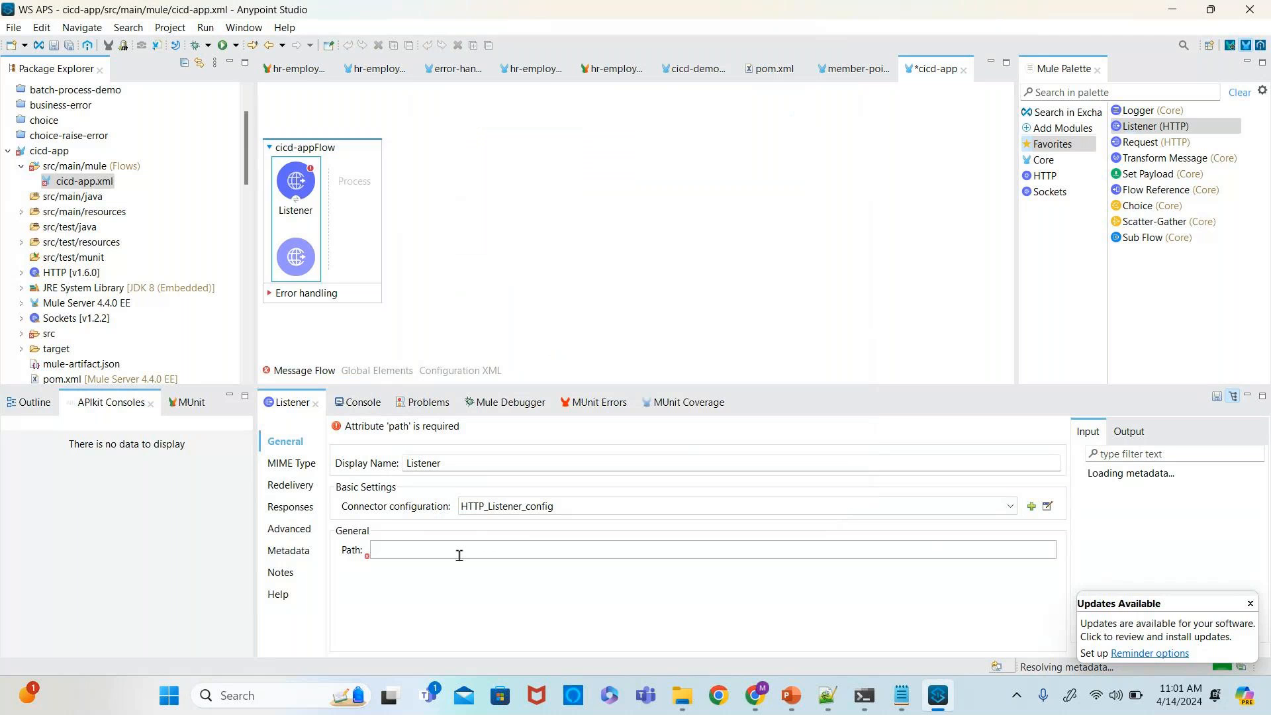
- Set the Listener's path to /cicd and save the flow
type("/cic")
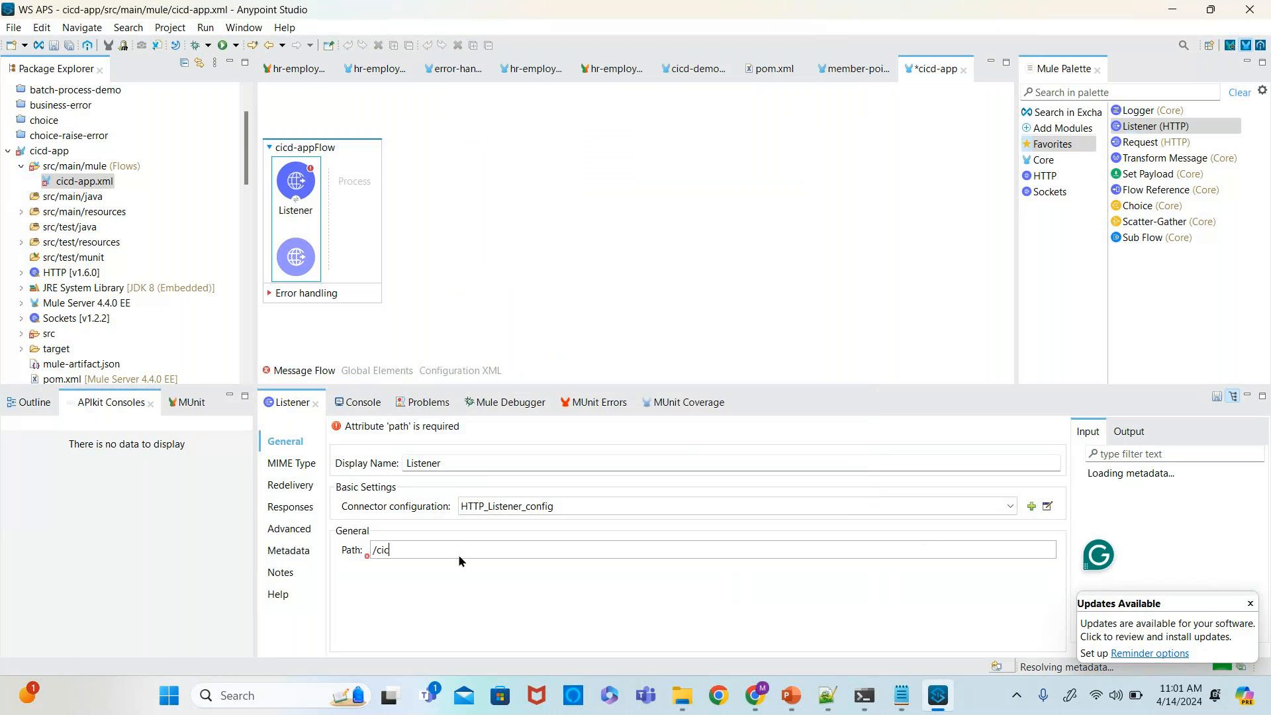
type("d")
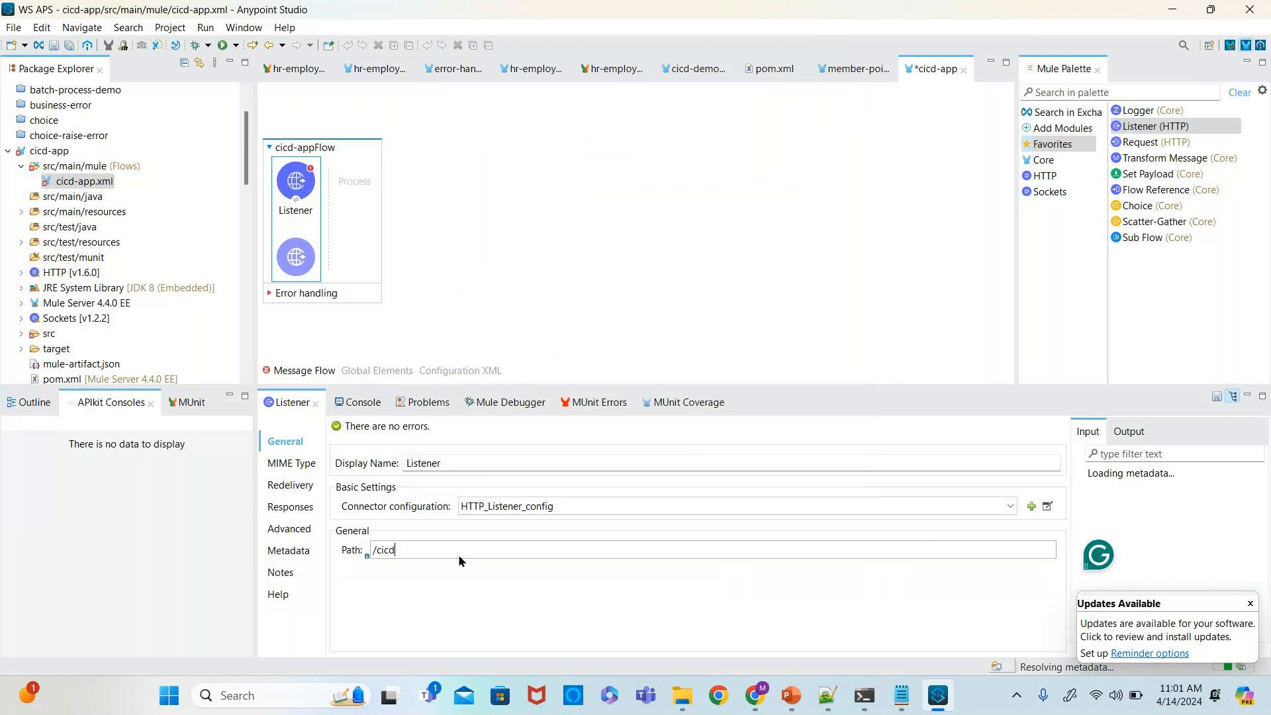
key("ctrl+s")
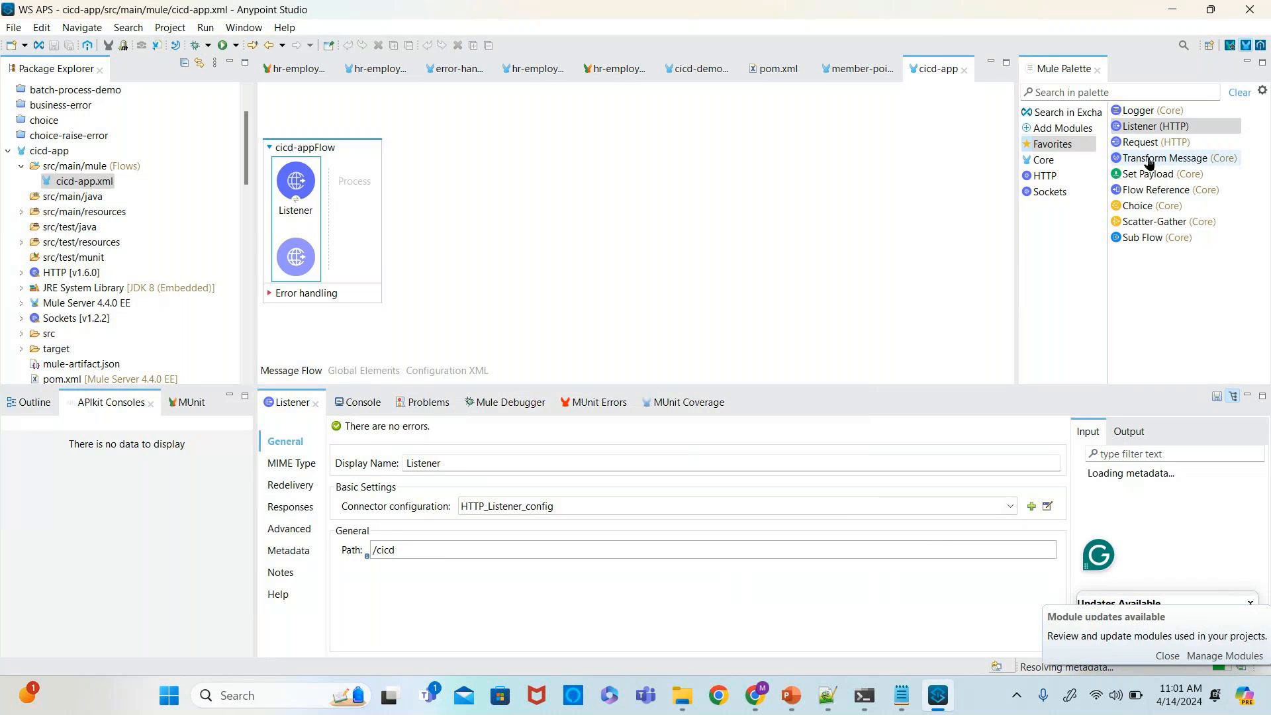
- Add a Transform Message and Logger processors after the Listener in the flow
left_click_drag(1154, 168, 361, 187)
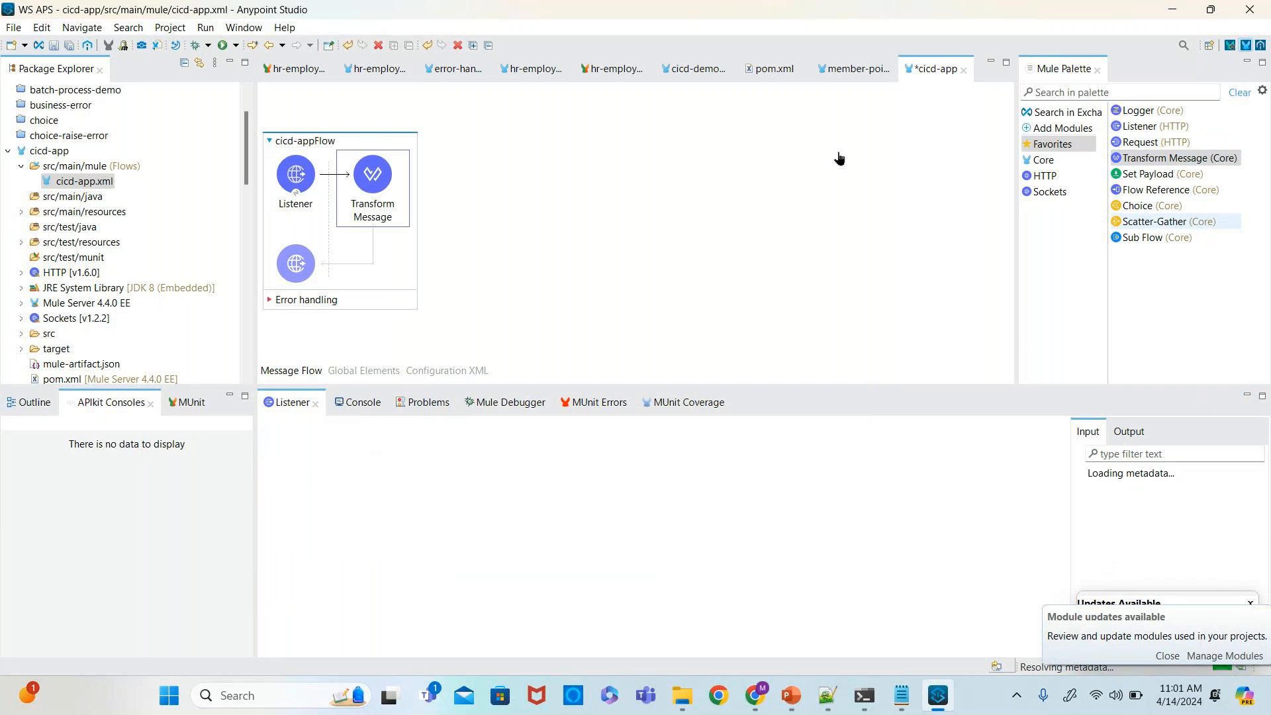
left_click(339, 173)
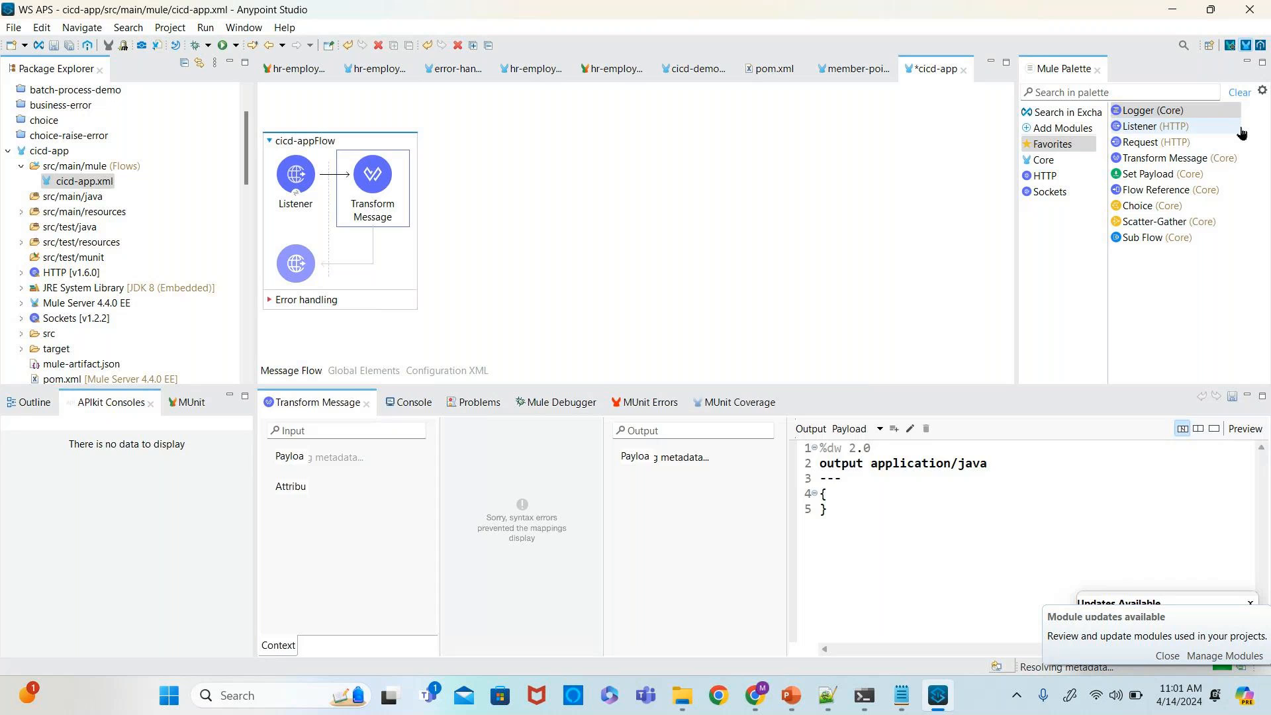
left_click_drag(1152, 111, 516, 159)
left_click(440, 175)
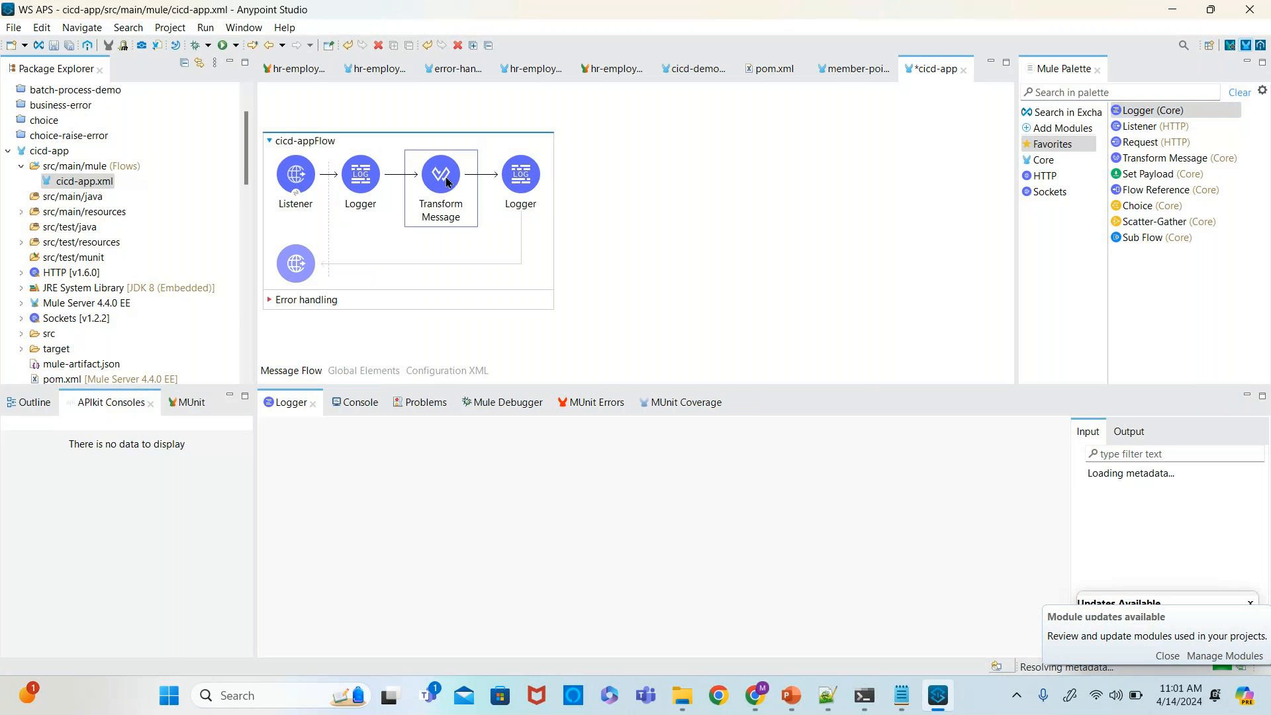
- Insert a Set Payload processor and delete the Transform Message so the flow runs Logger, Set Payload, Logger
left_click_drag(1162, 173, 514, 171)
left_click(513, 169)
key("Delete")
left_click(447, 187)
- Set the Set Payload value to "CI/CD process is successful" and save the flow
left_click_drag(482, 507, 425, 504)
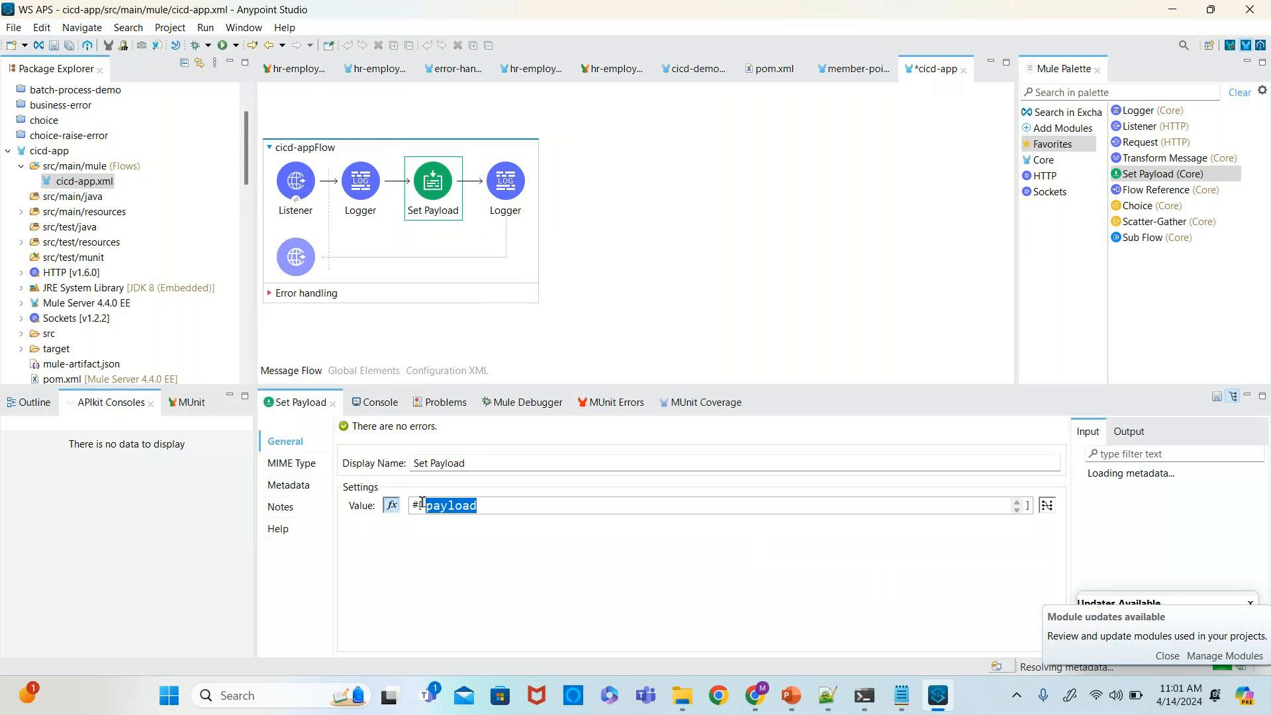
type("\"")
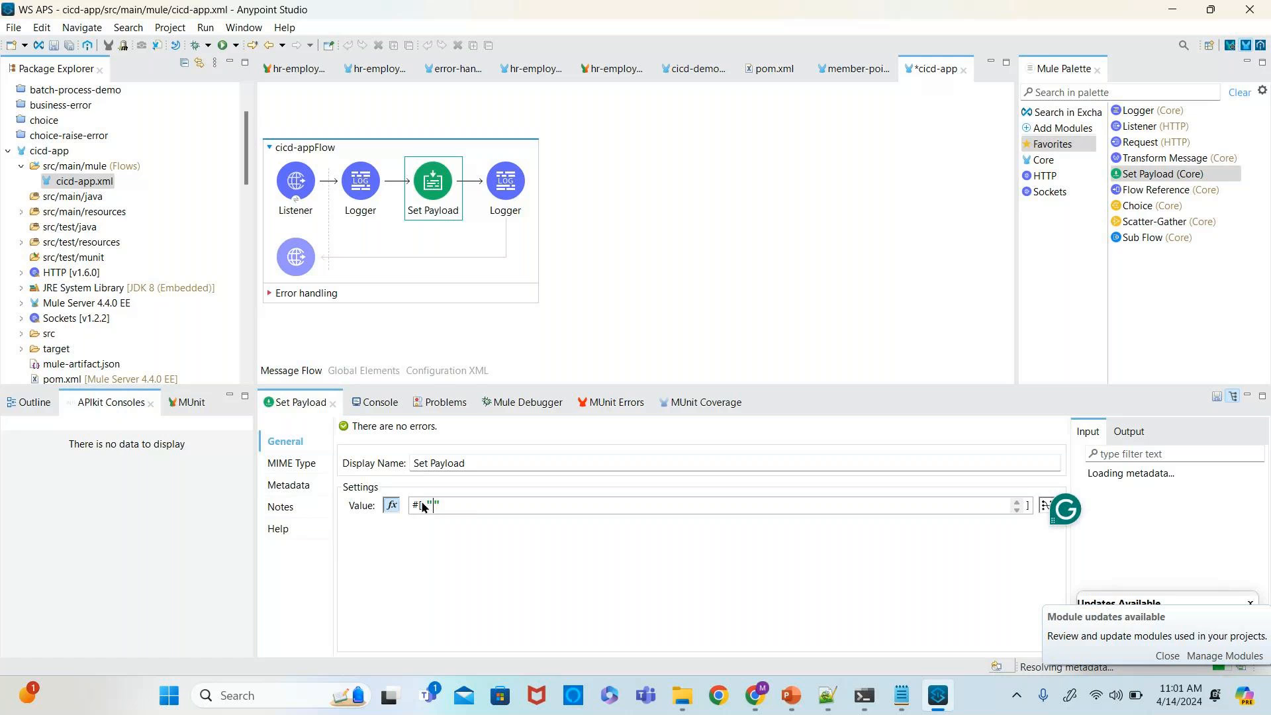
type("ci")
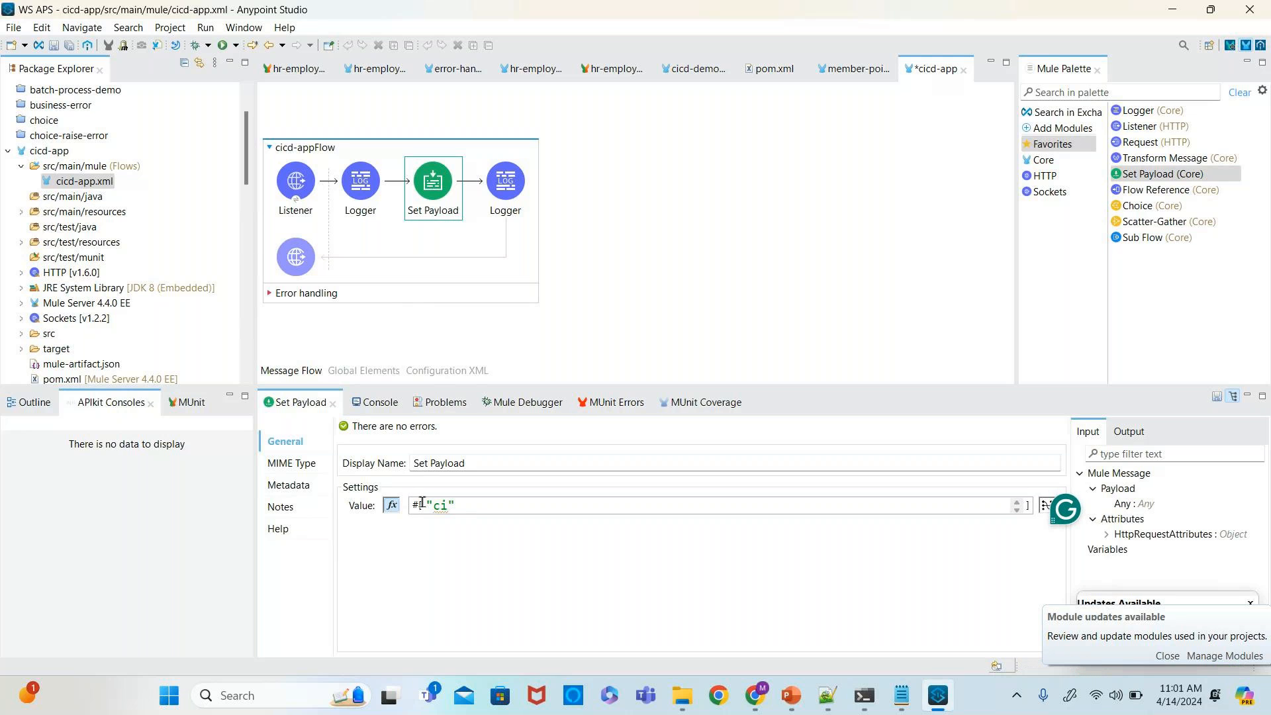
key("BackSpace")
key("BackSpace")
type("CI/CD proces")
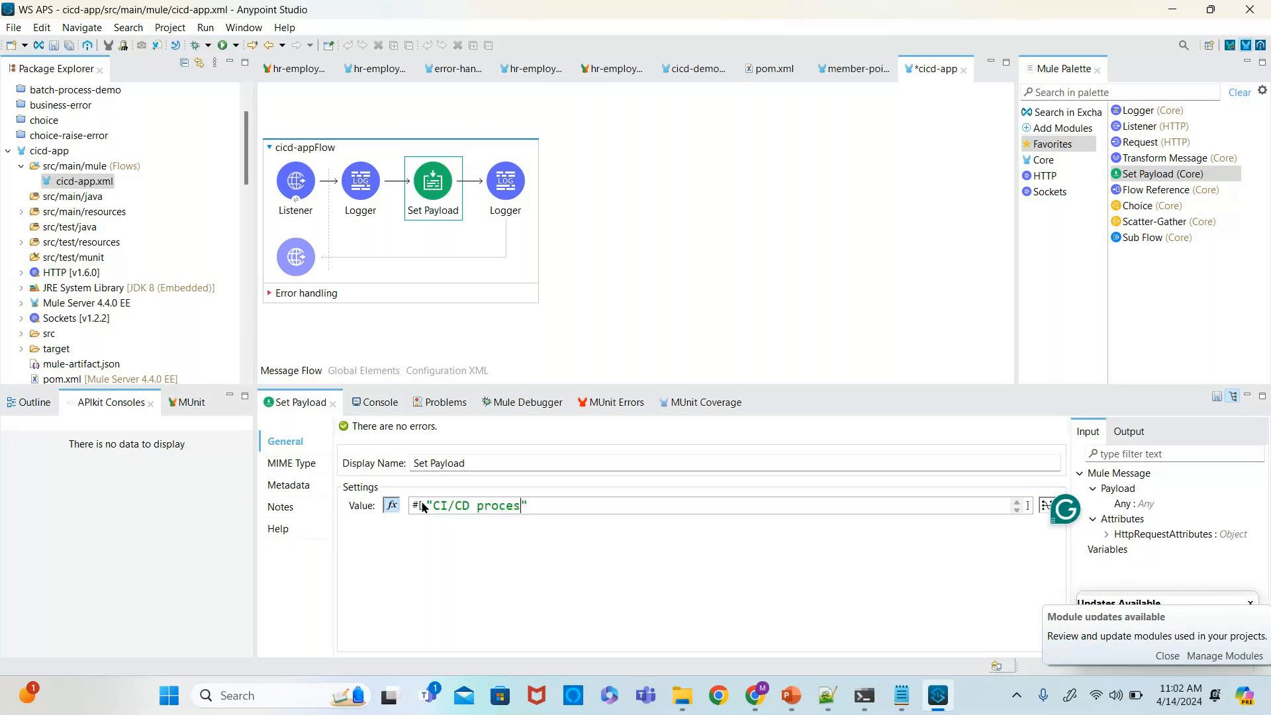
type("s is successful")
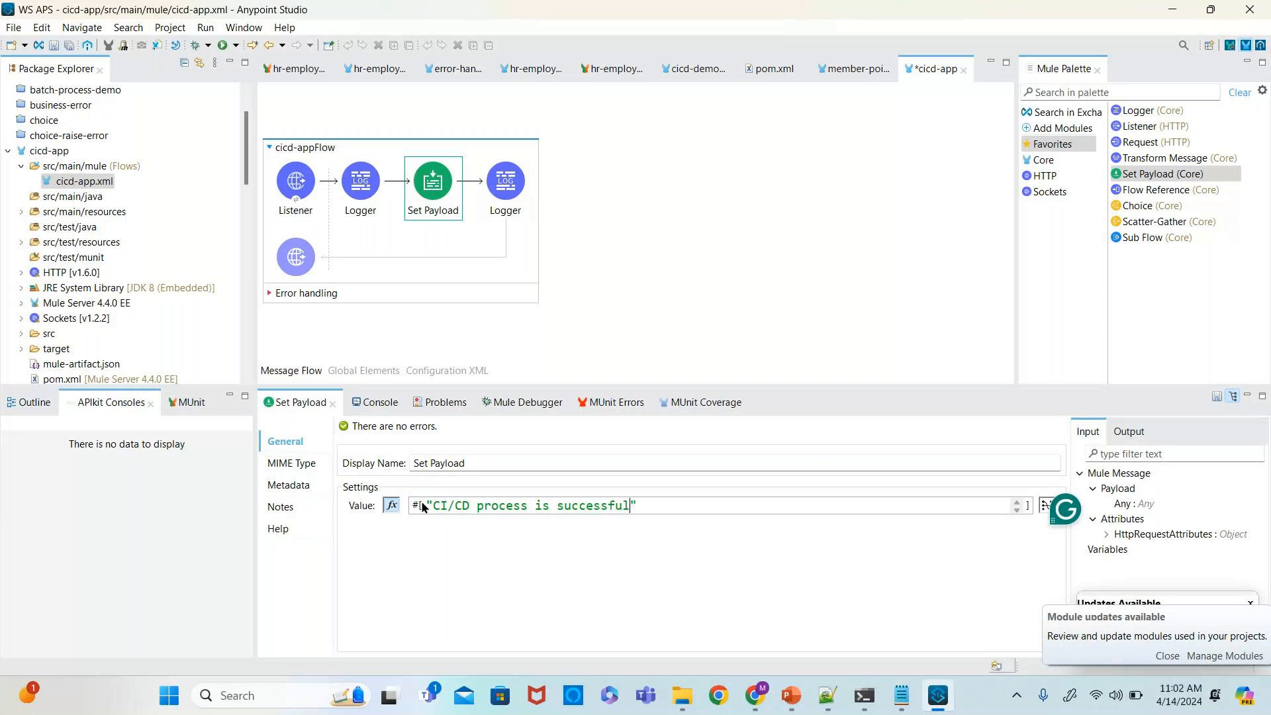
key("ctrl+s")
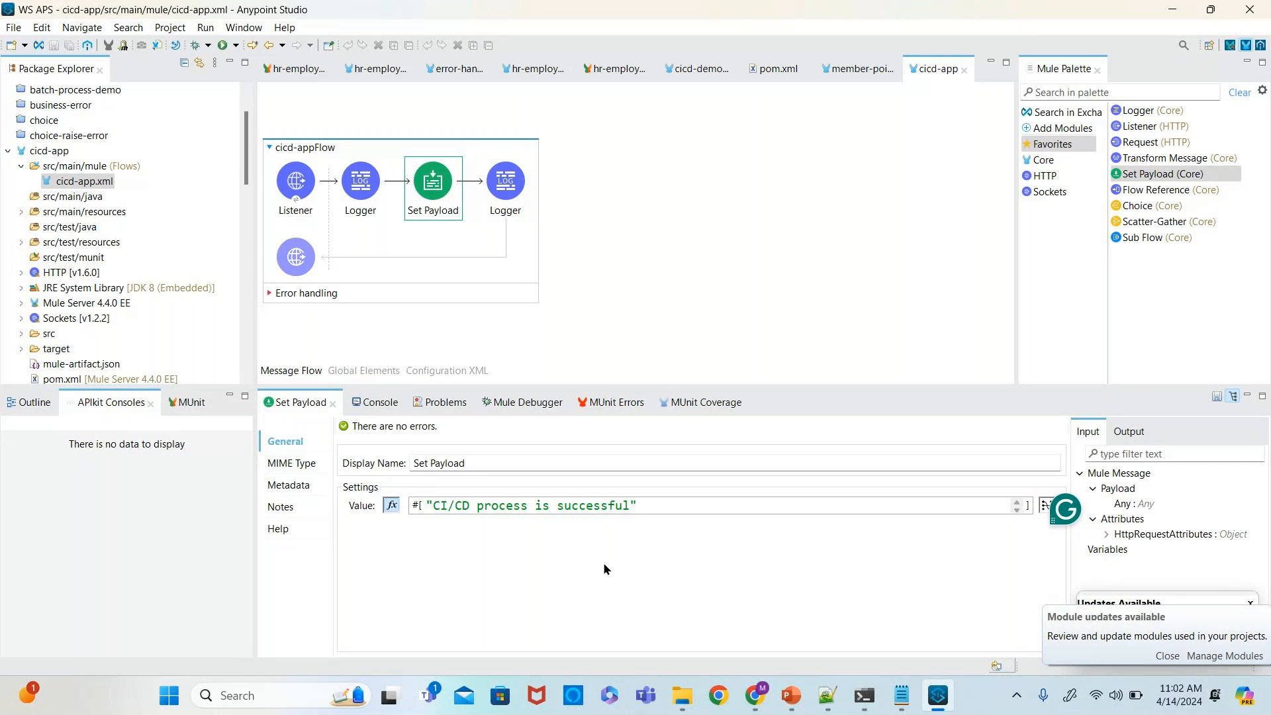
- Set the second Logger's message to the expression payload
left_click(362, 189)
left_click(505, 182)
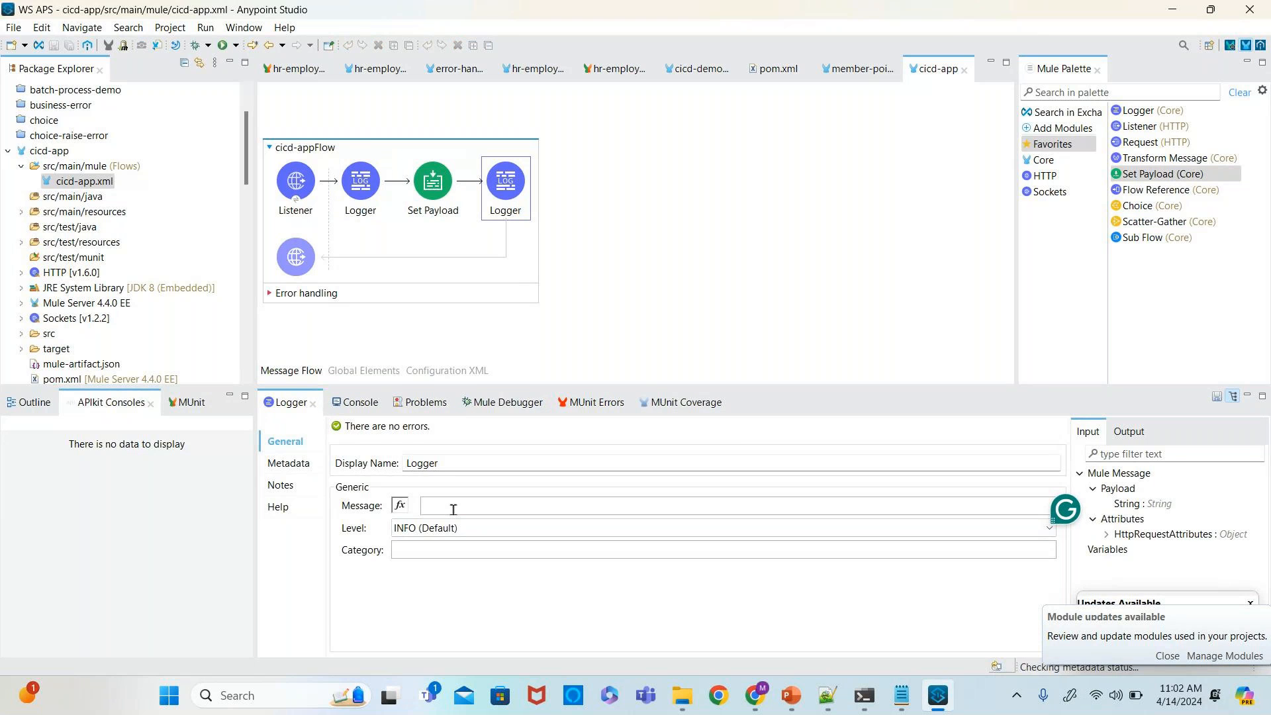
left_click(399, 506)
type("payload")
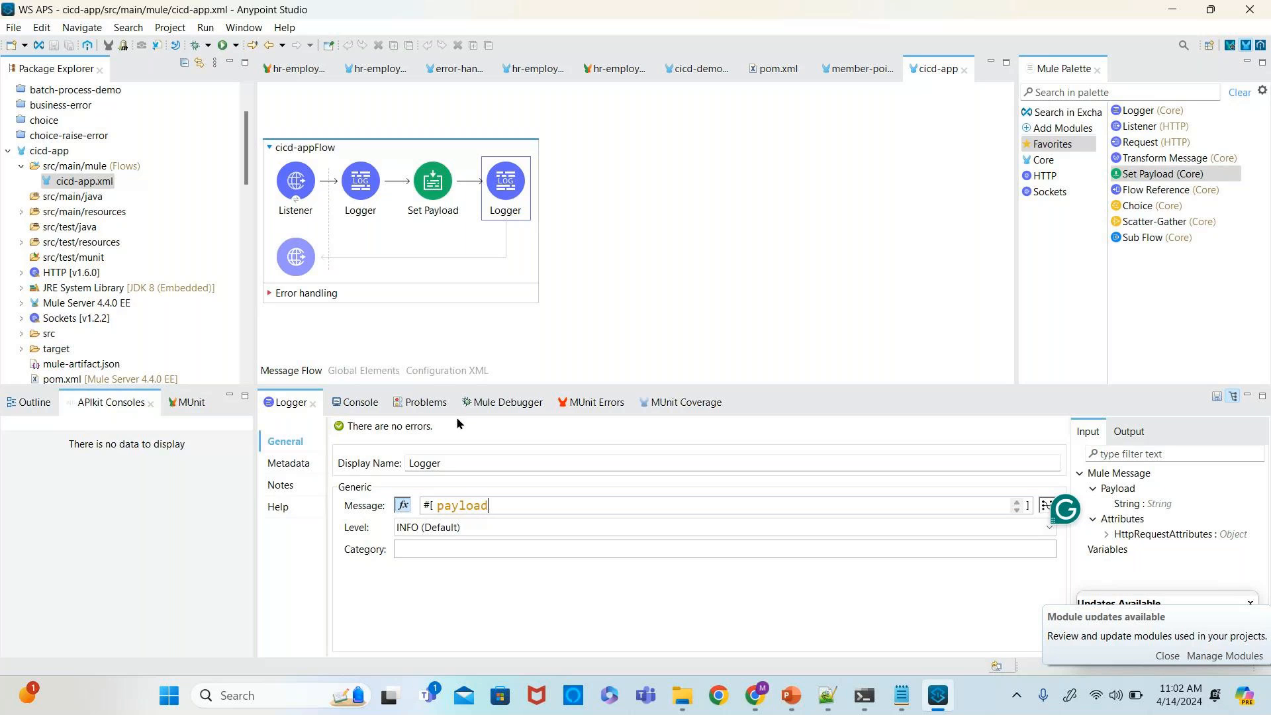
- Open the cicd-app project's pom.xml, maximise the editor, and select the maven-clean-plugin block inside the build plugins
scroll(110, 321, "down", 2)
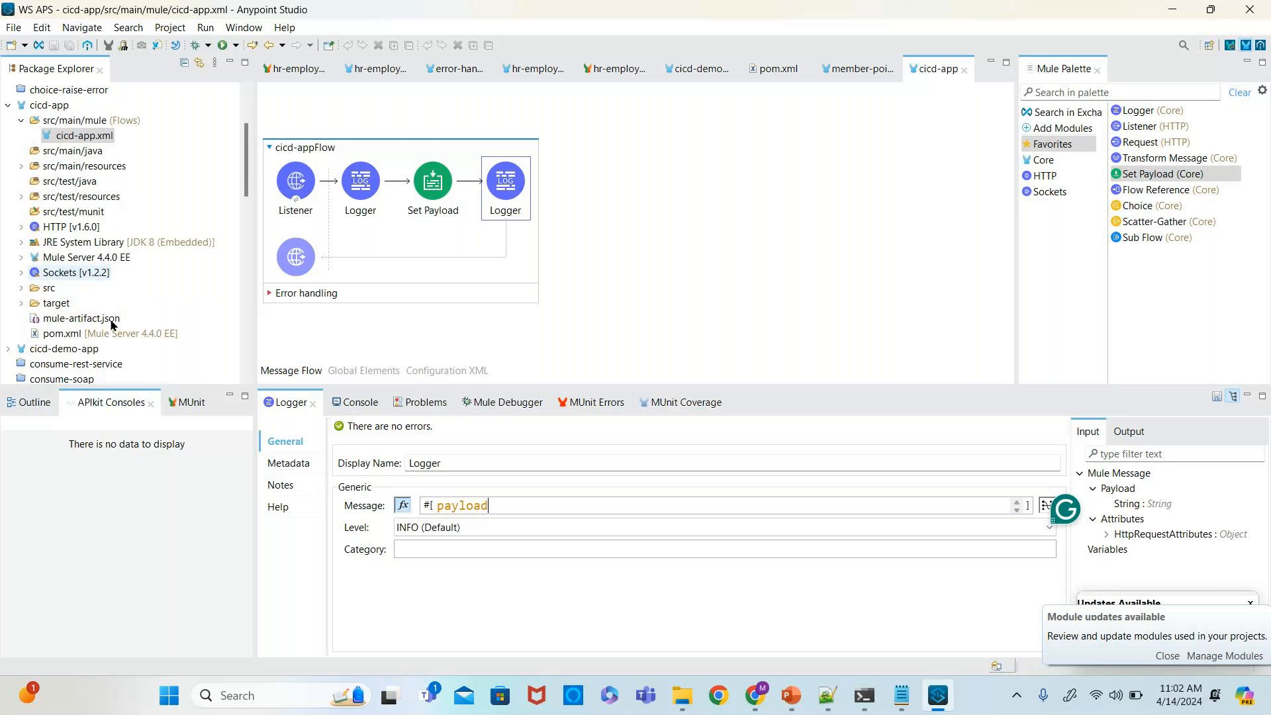
double_click(62, 288)
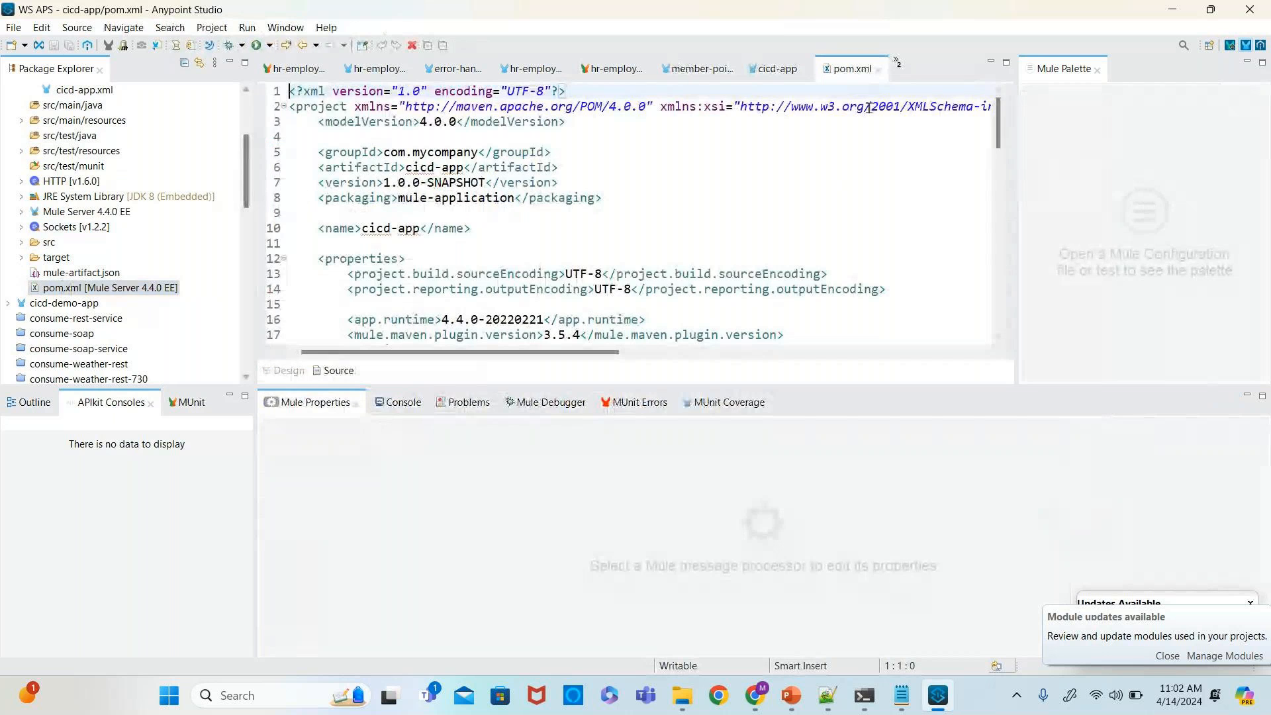
key("ctrl+m")
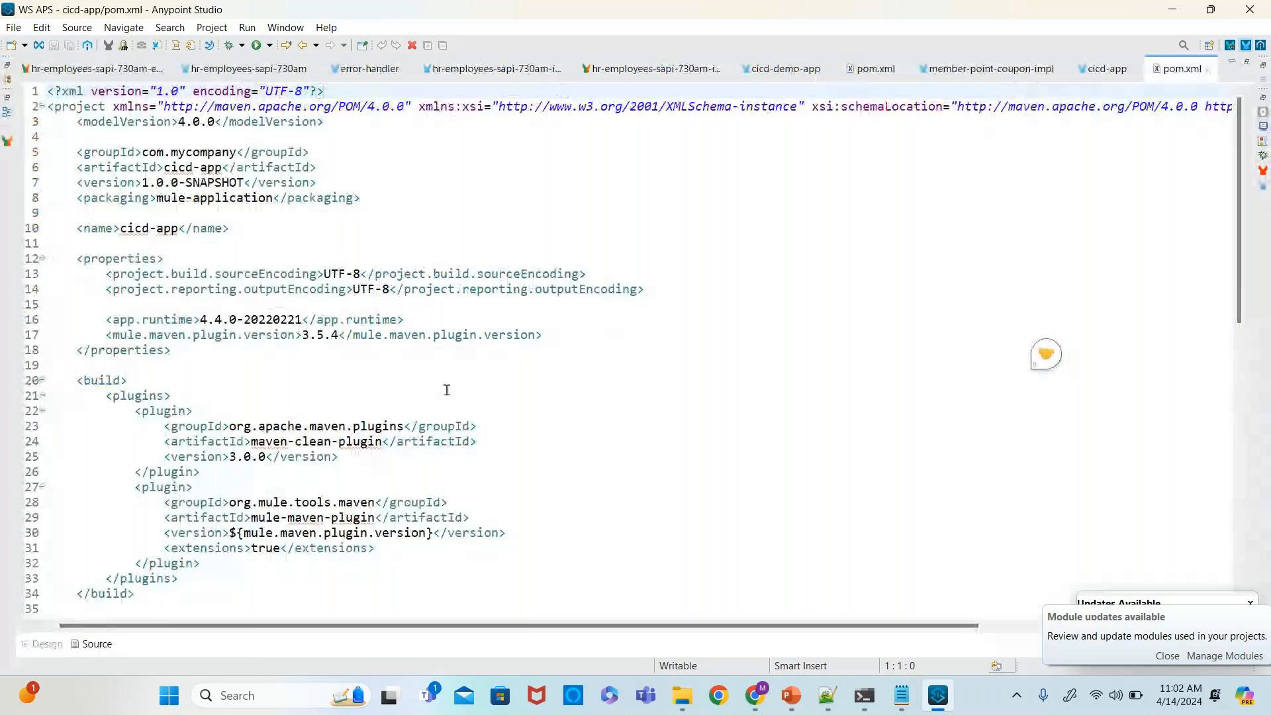
scroll(446, 391, "down", 1)
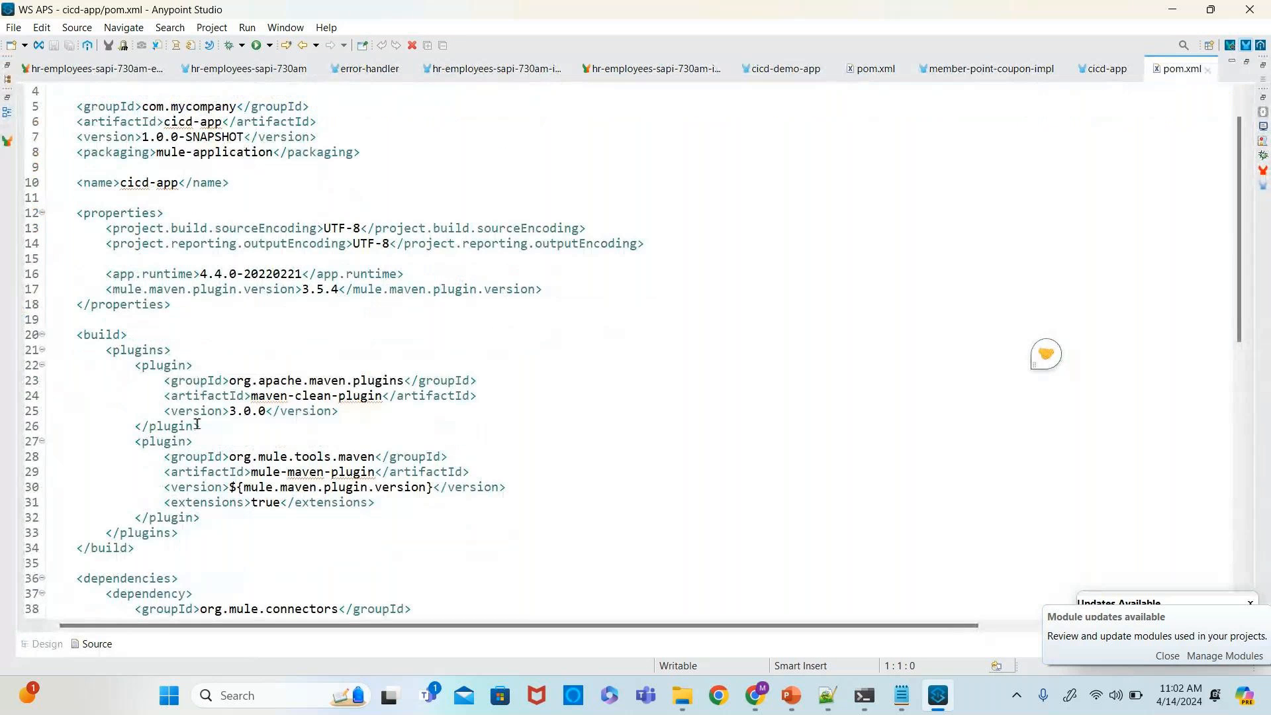
scroll(102, 343, "down", 1)
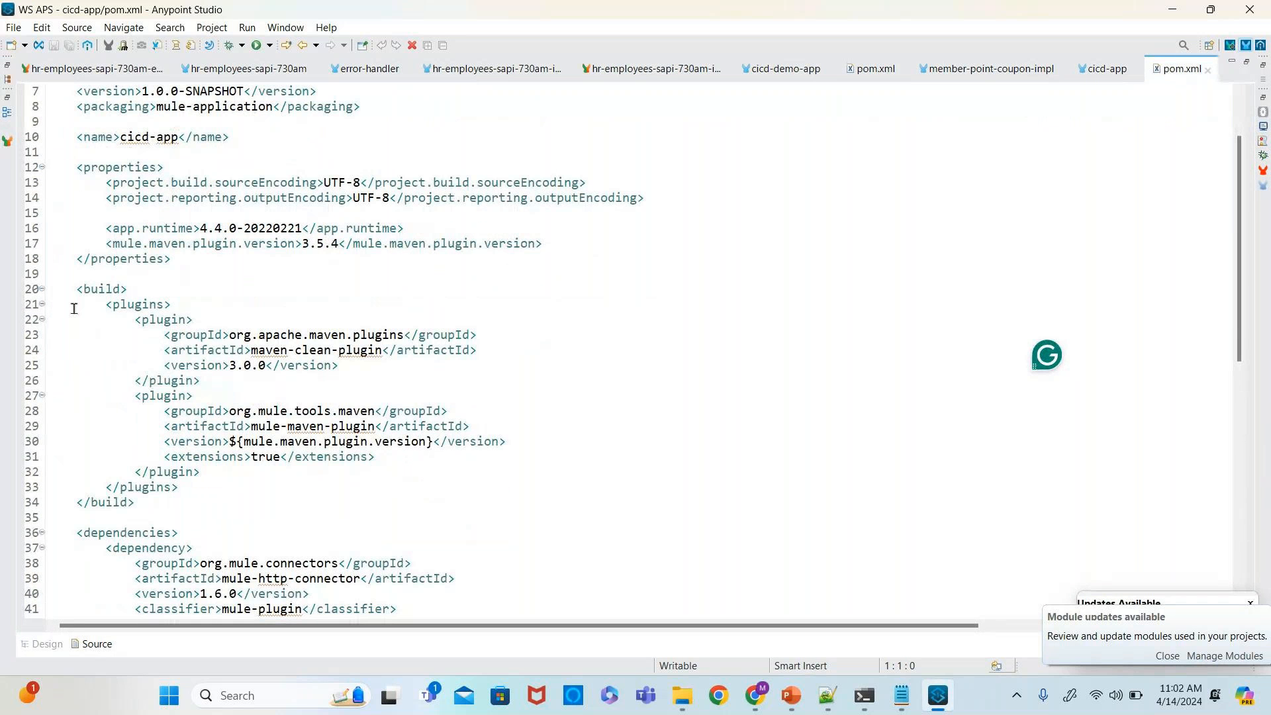
left_click(178, 302)
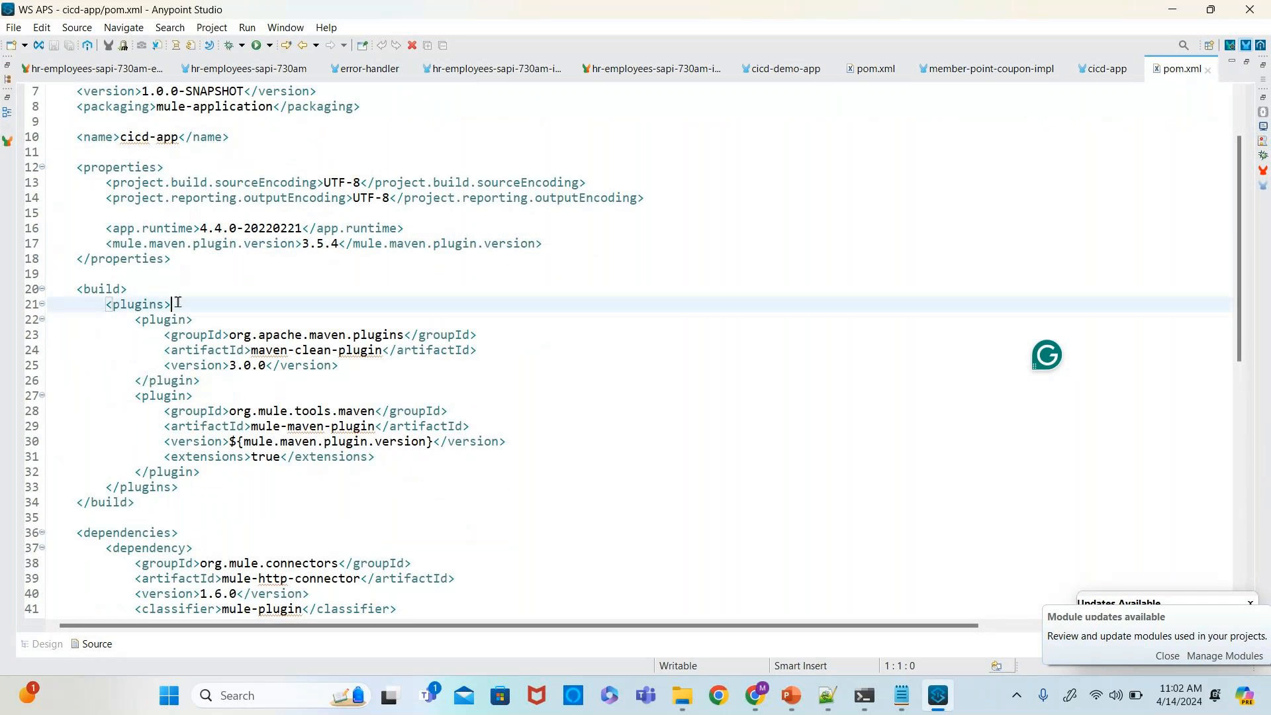
left_click(185, 488)
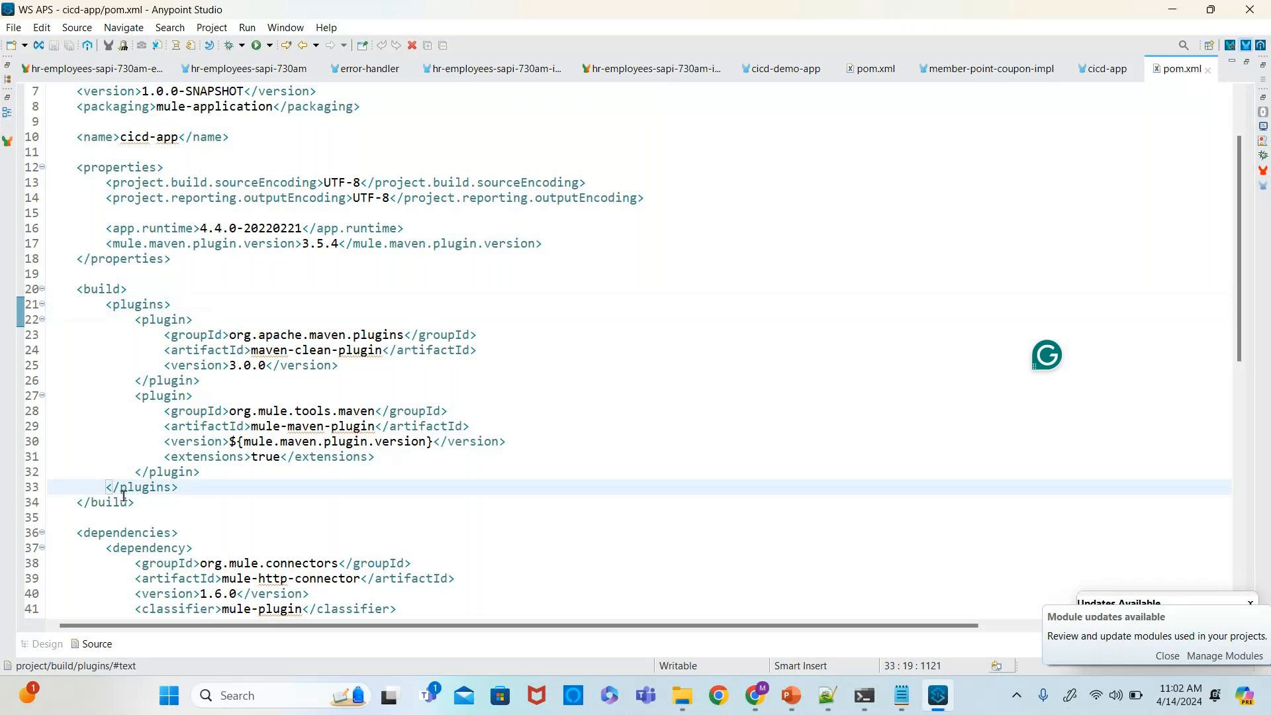
left_click_drag(200, 374, 136, 320)
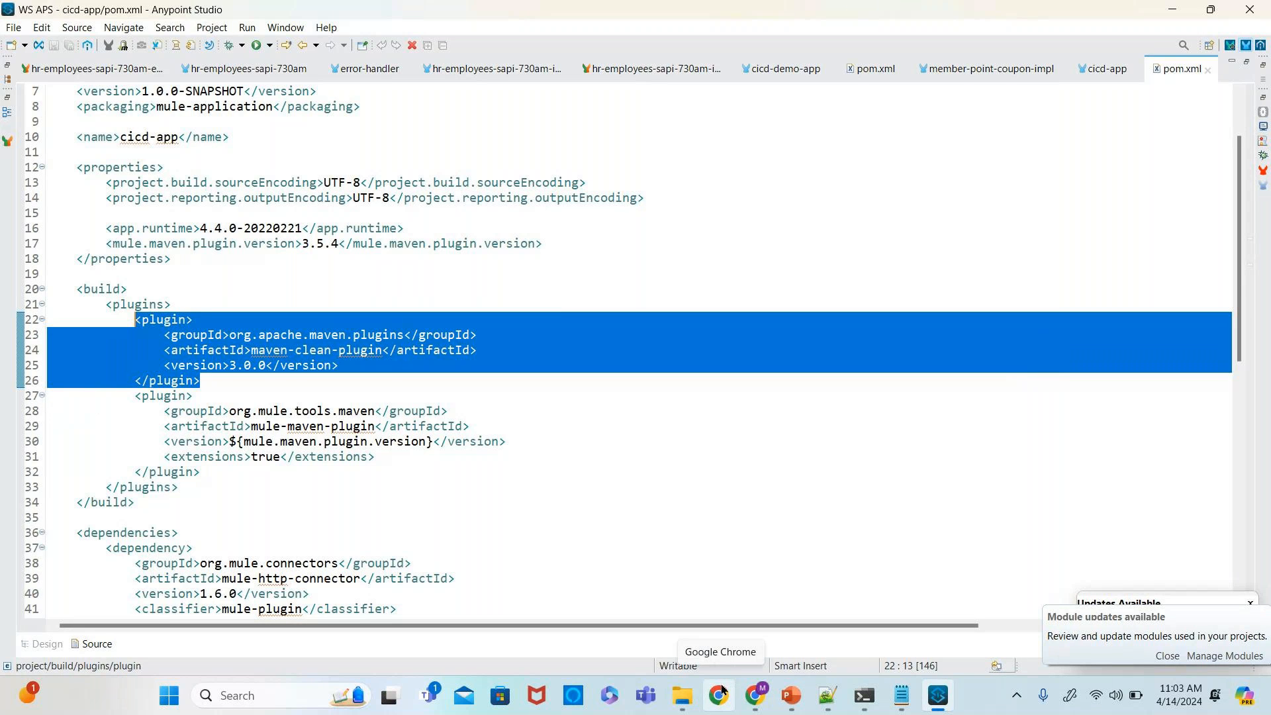
- Switch to Notepad++ and select the mule-maven-plugin snippet with cloudHubDeployment configuration in the new 54 tab
left_click(817, 711)
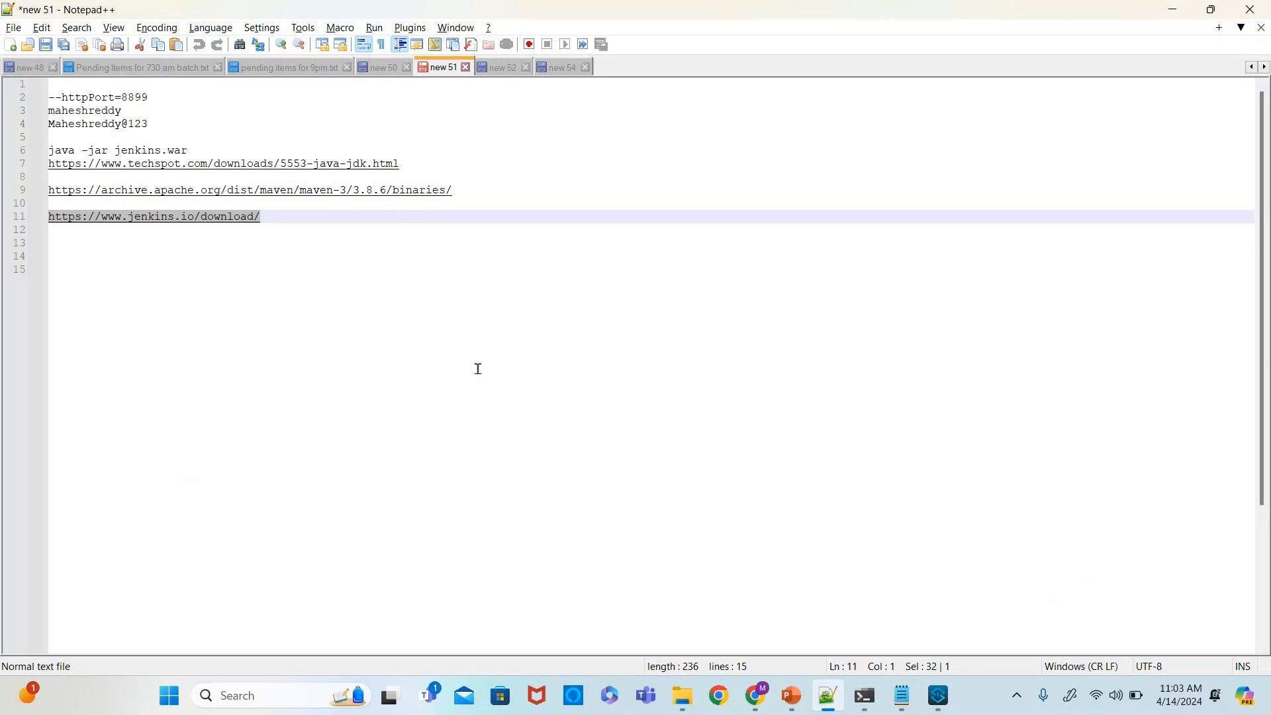
left_click(547, 70)
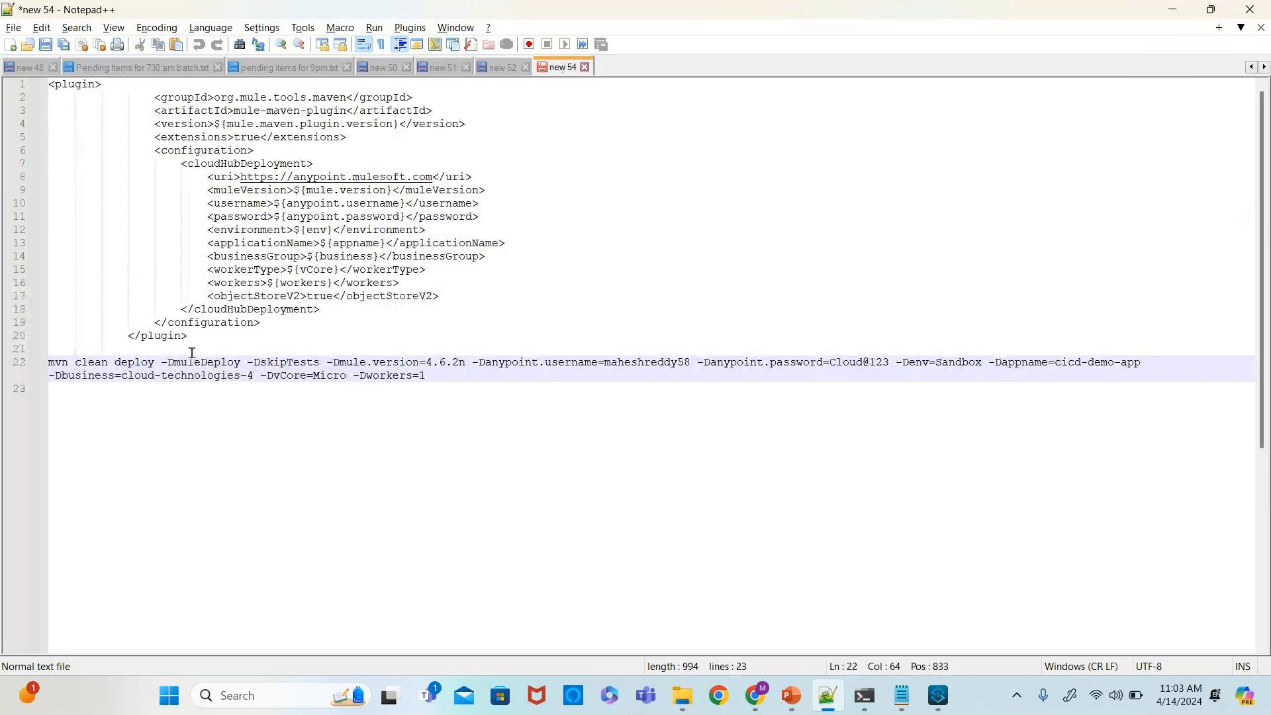
left_click_drag(191, 337, 42, 88)
key("ctrl+c")
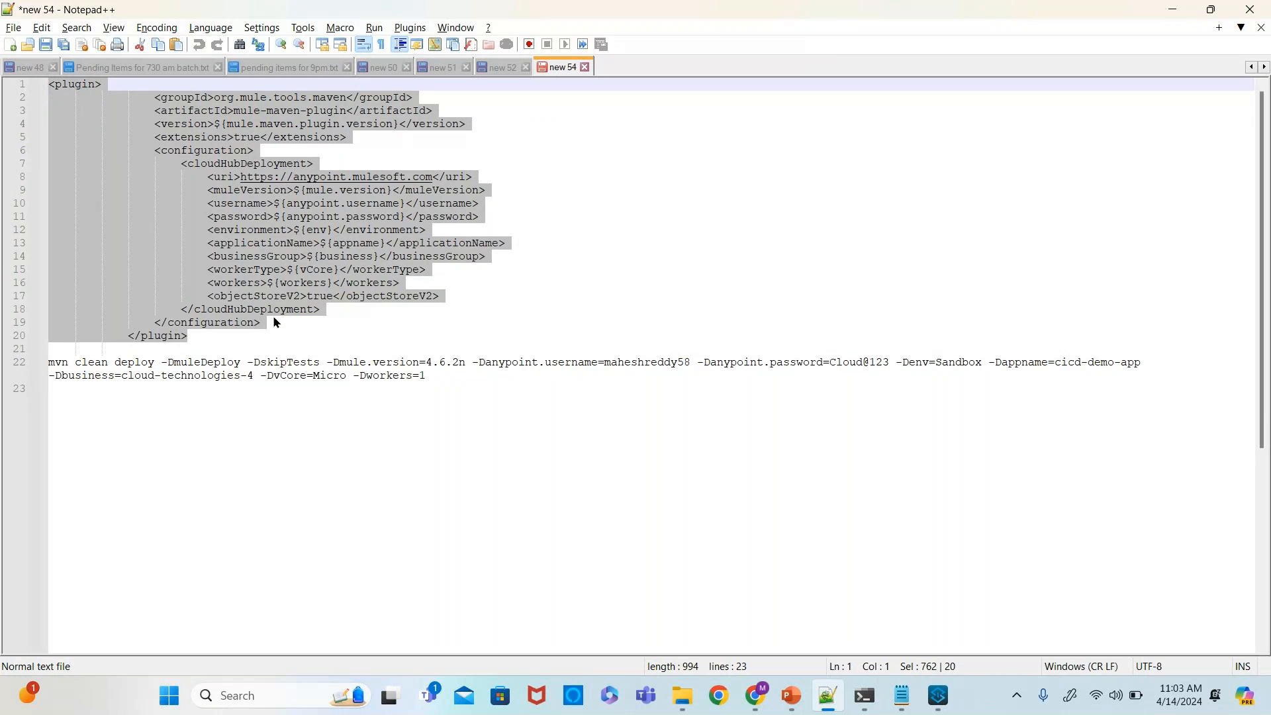
key("alt+Tab")
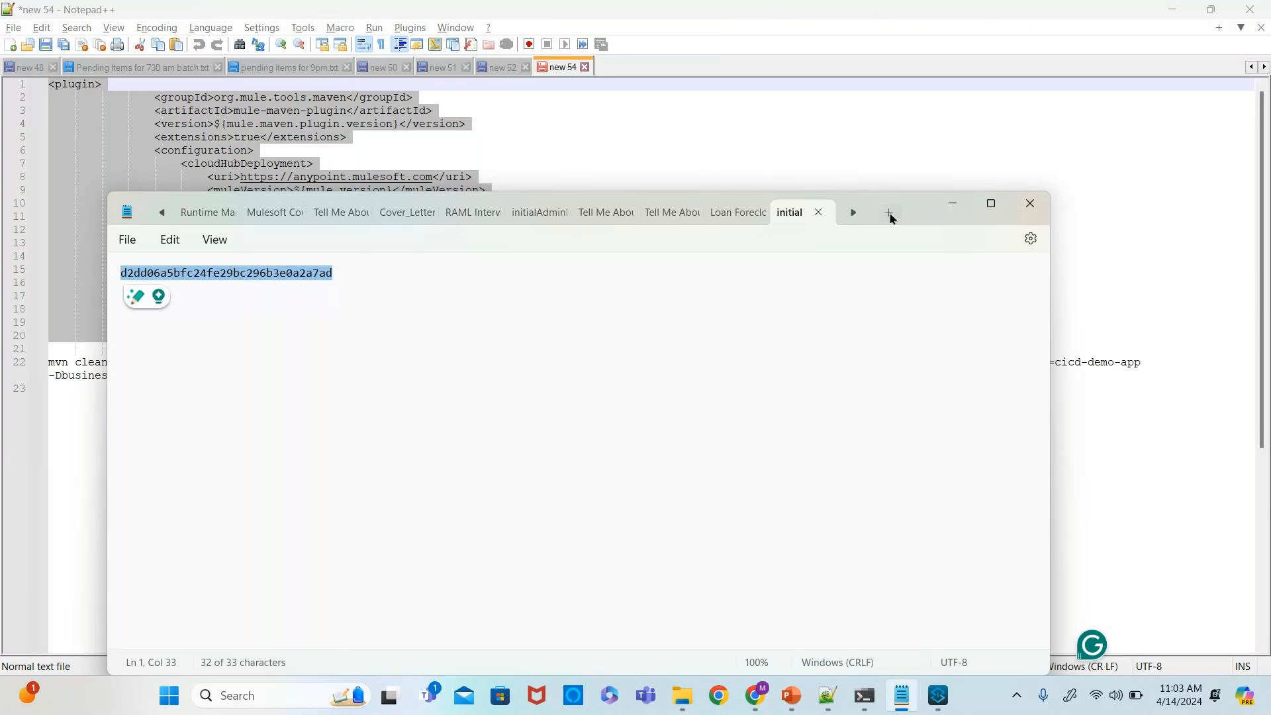
- Paste the copied mule-maven-plugin snippet into a new Notepad tab, maximise the window and enlarge the text
key("ctrl+n")
key("ctrl+v")
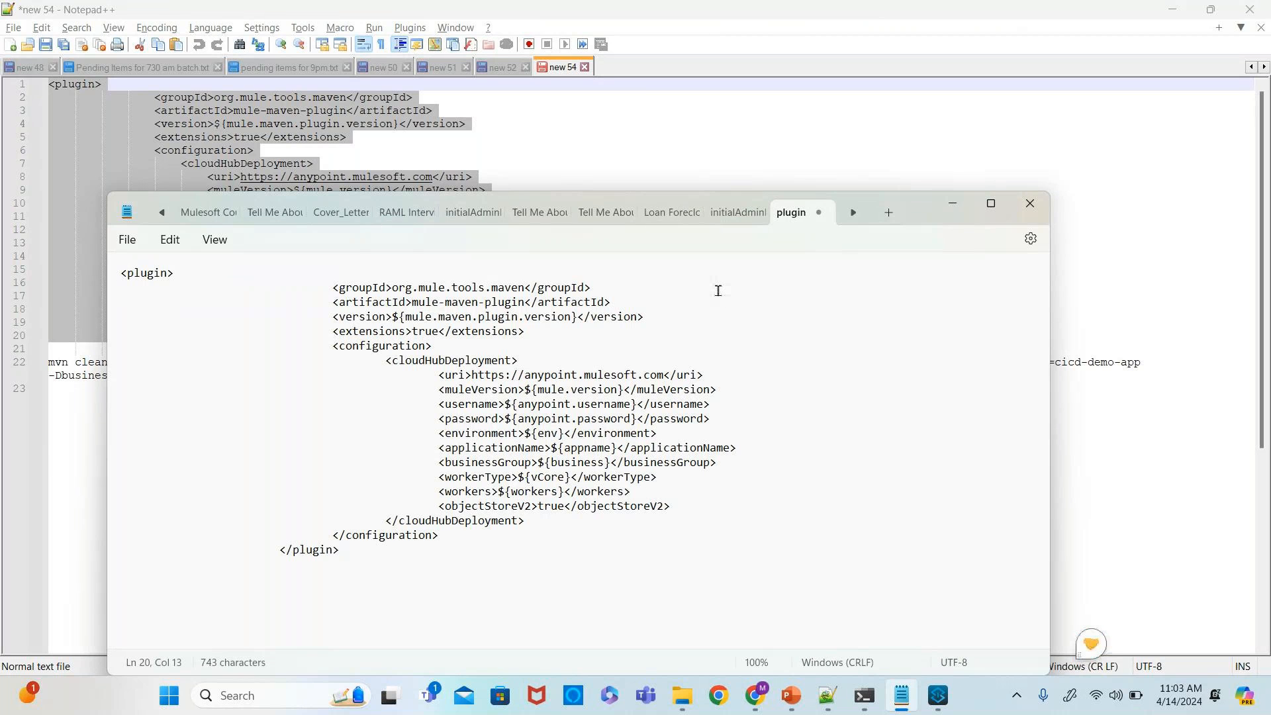
scroll(718, 290, "up", 3)
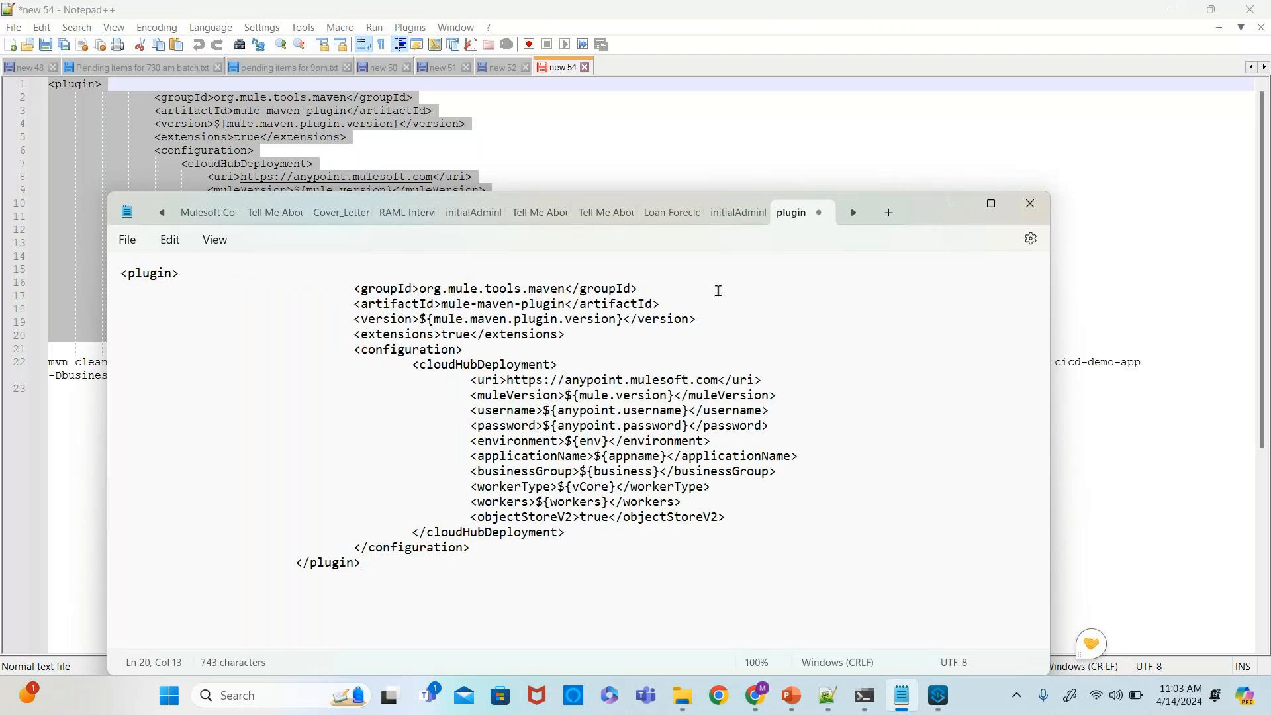
left_click(991, 203)
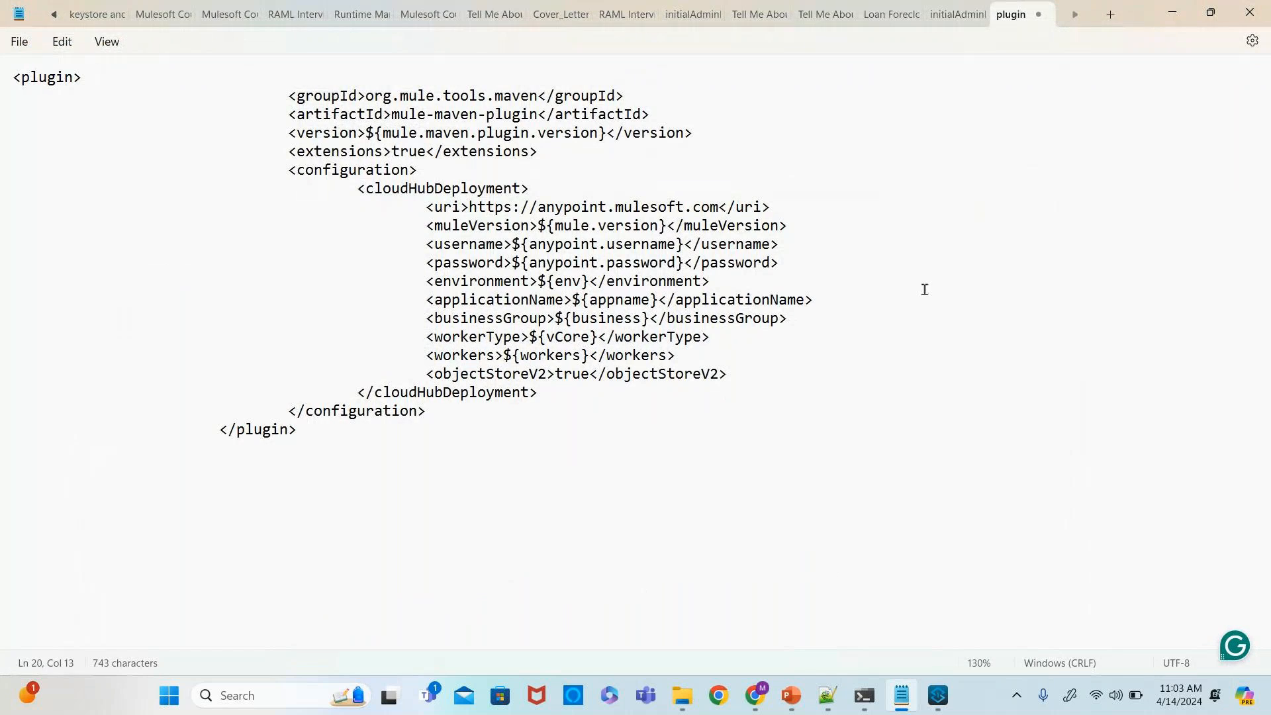
scroll(926, 292, "up", 2)
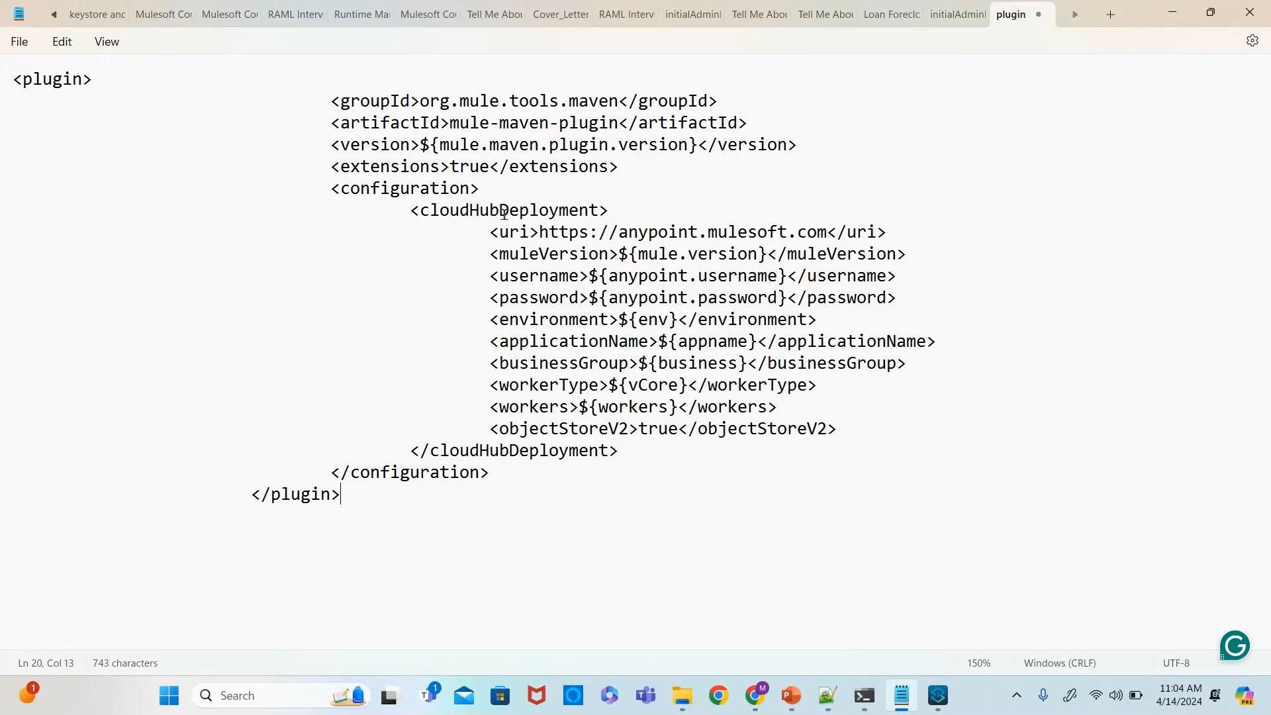
- Highlight the cloudHubDeployment settings in the snippet and switch back to the cicd-app pom.xml in Anypoint Studio
left_click_drag(837, 428, 503, 234)
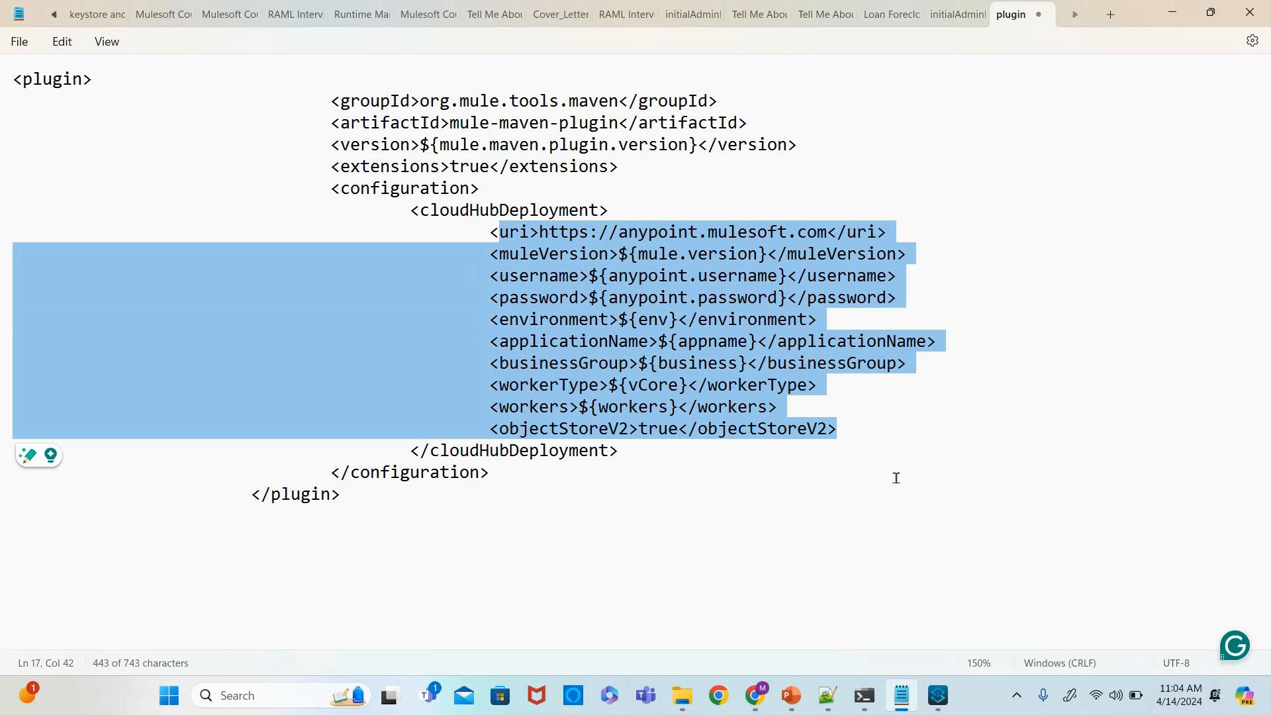
left_click(939, 697)
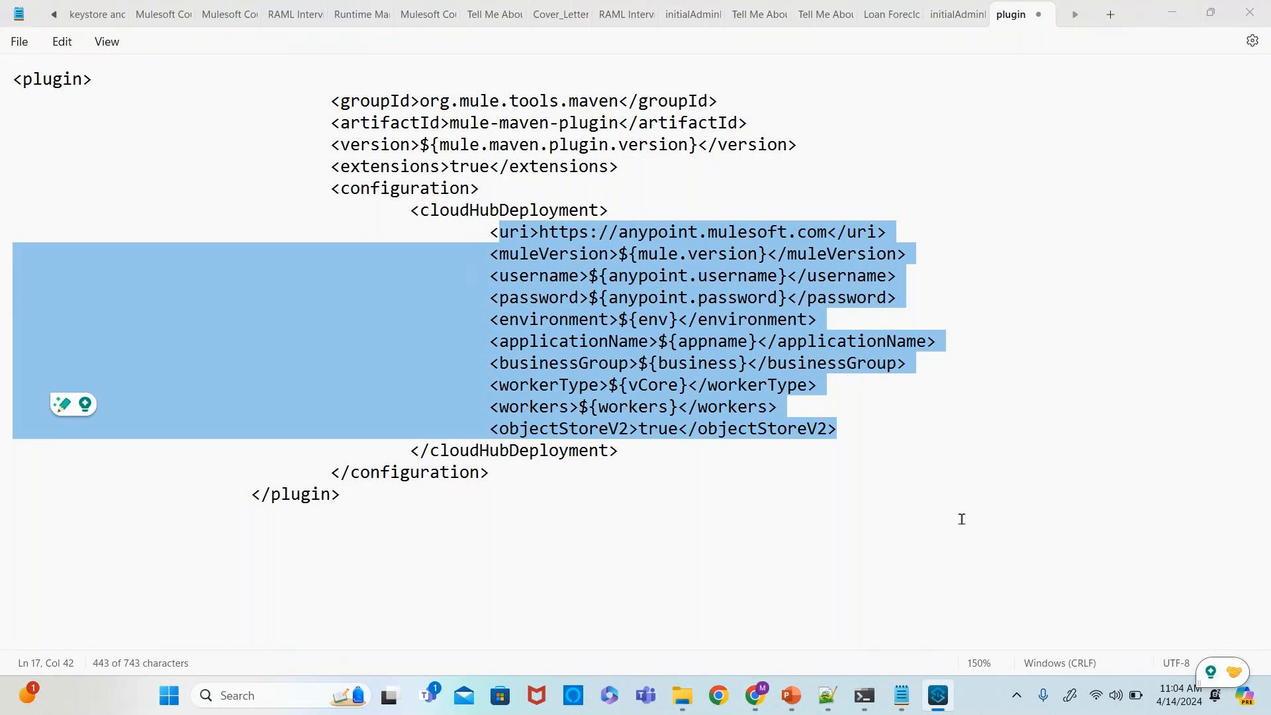
mouse_move(937, 699)
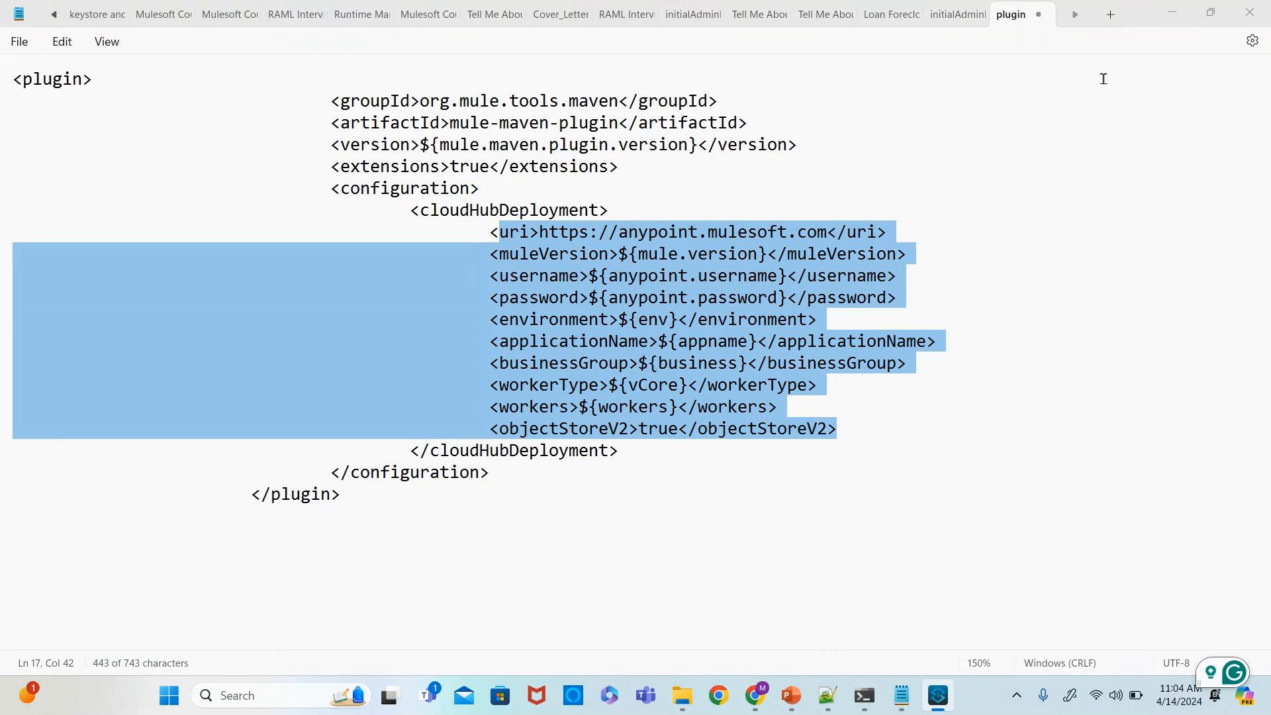
left_click(1168, 16)
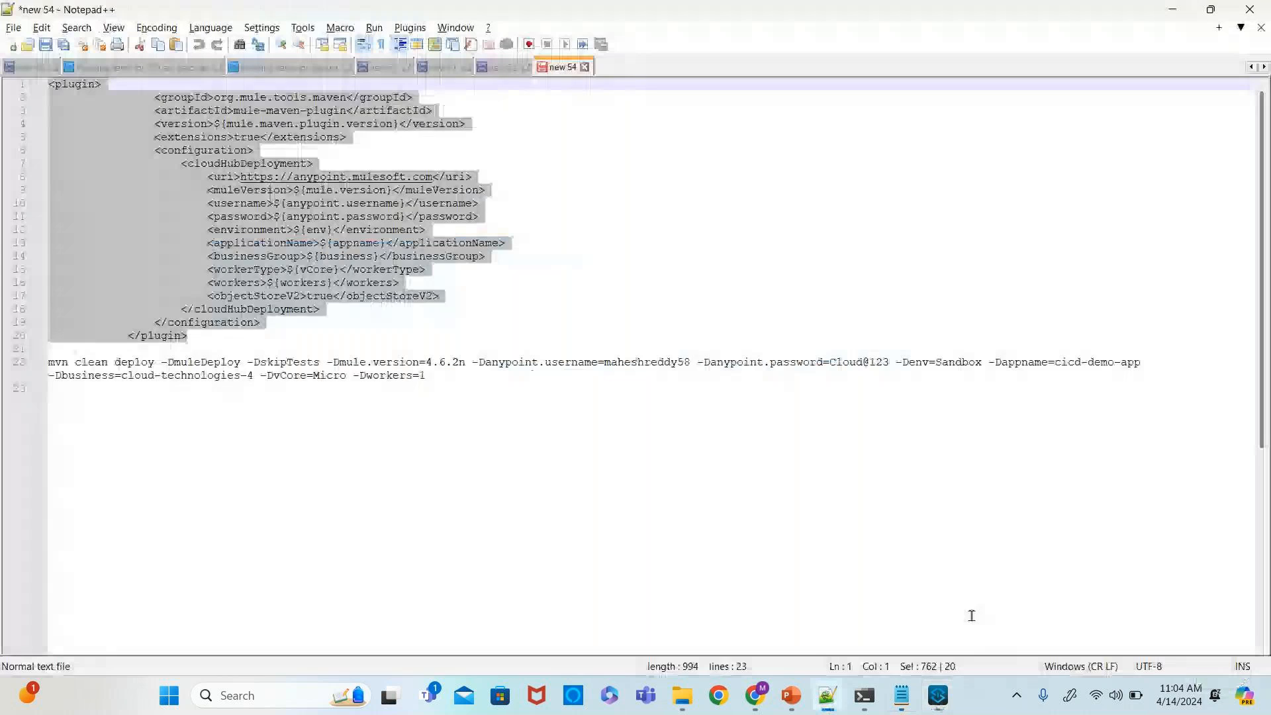
mouse_move(941, 689)
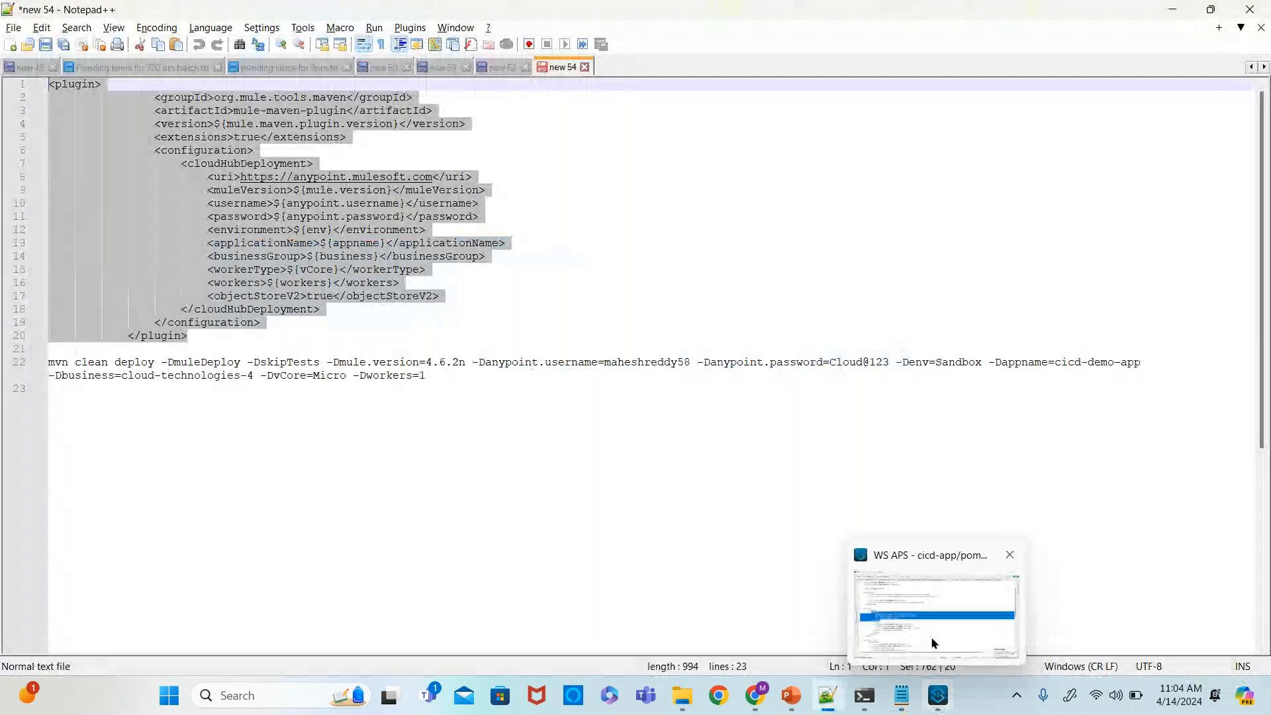
left_click(931, 617)
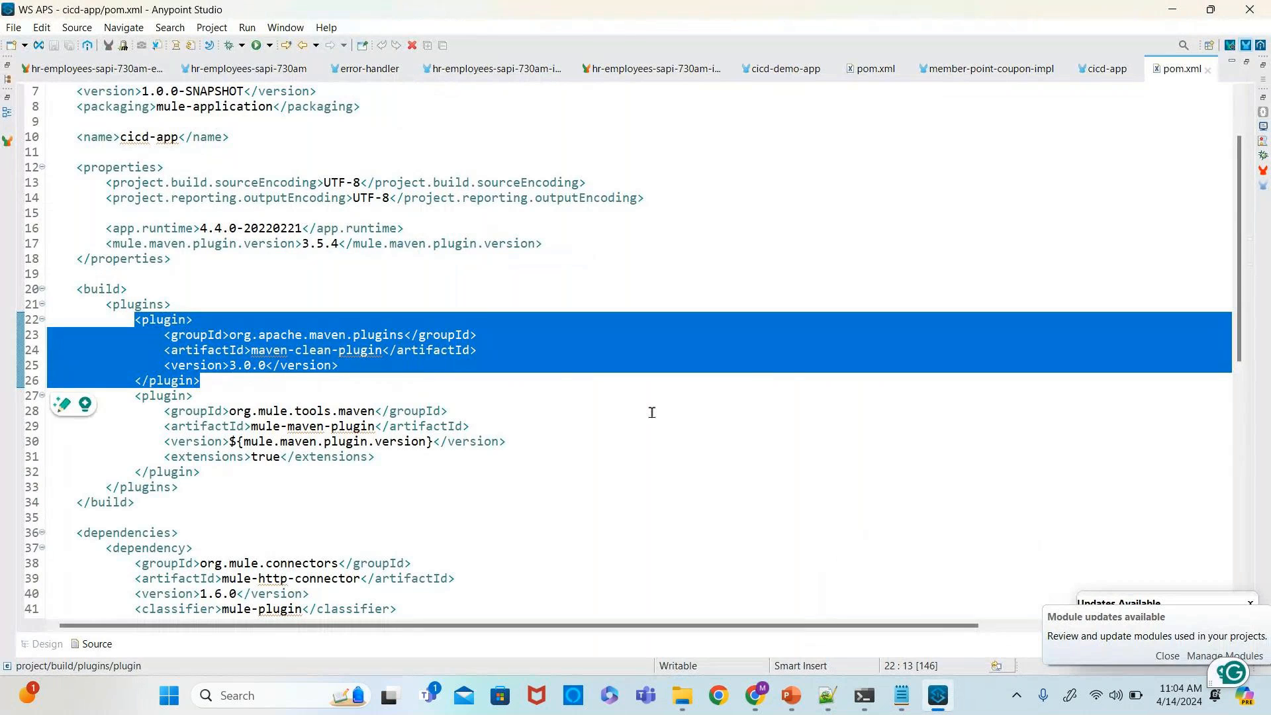
- Examine the pom.xml properties section, highlighting the mule.maven.plugin.version property line
scroll(563, 384, "up", 2)
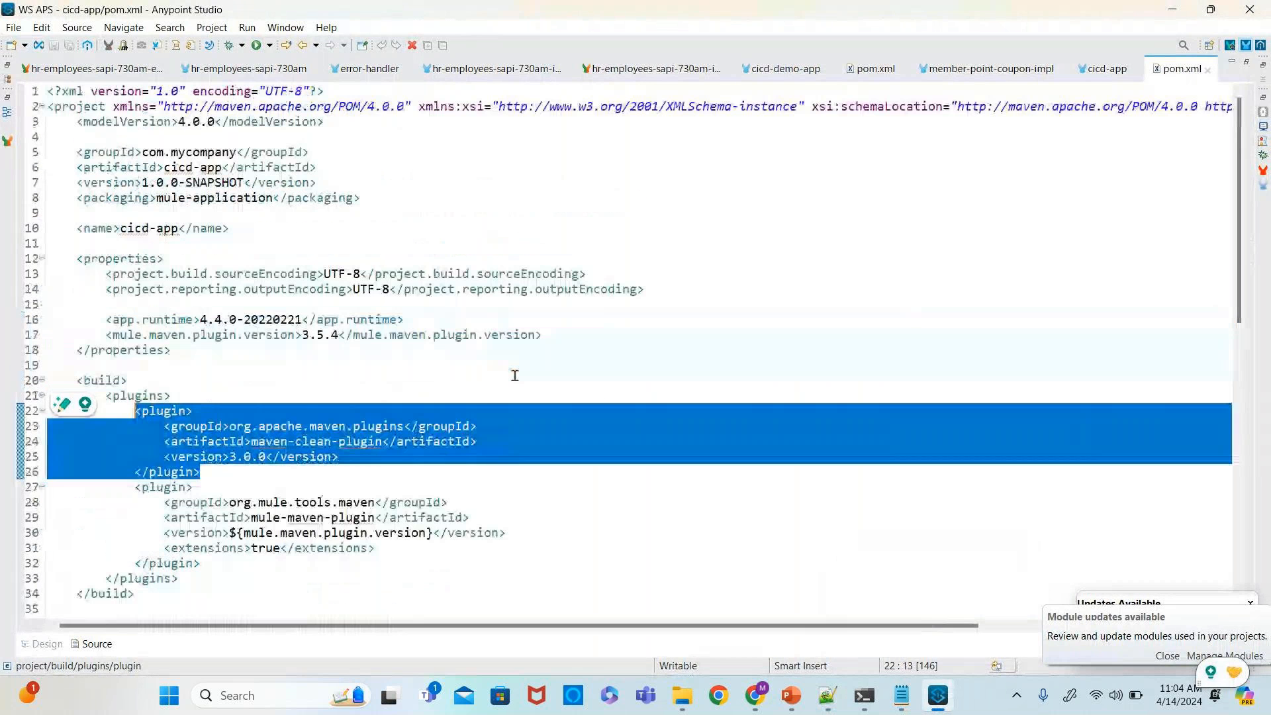
left_click(523, 325)
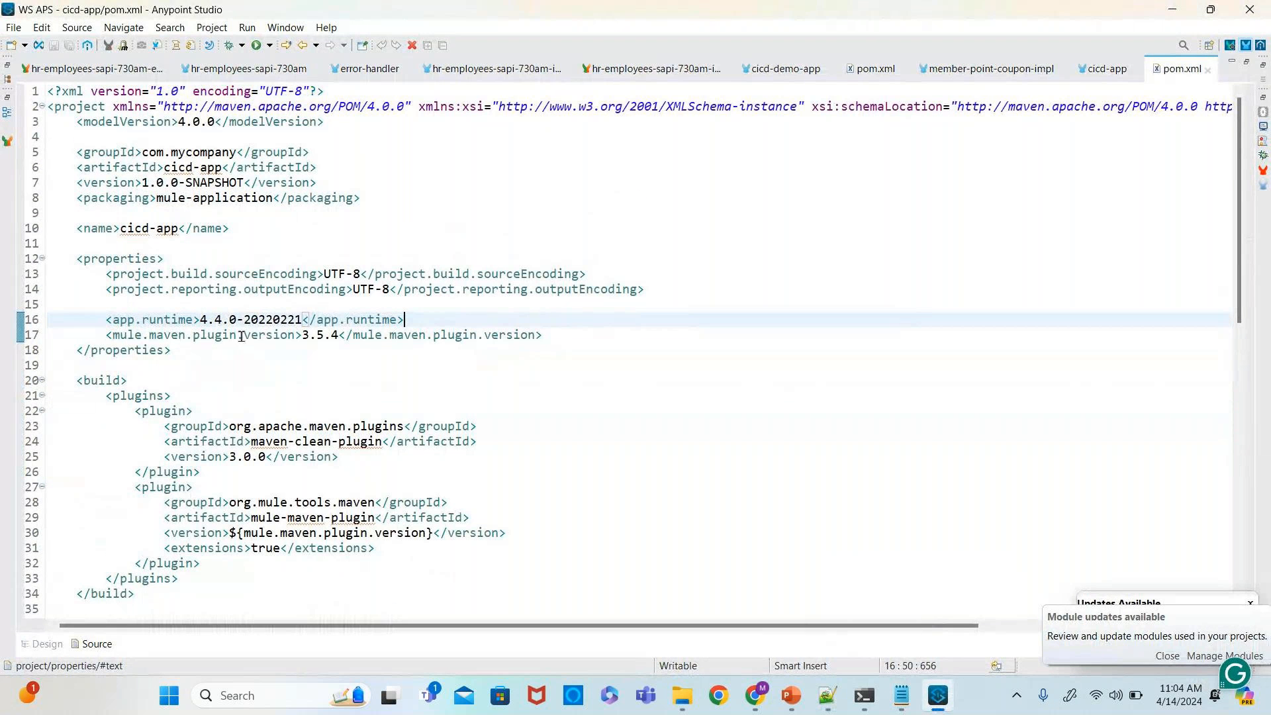
left_click_drag(553, 337, 103, 339)
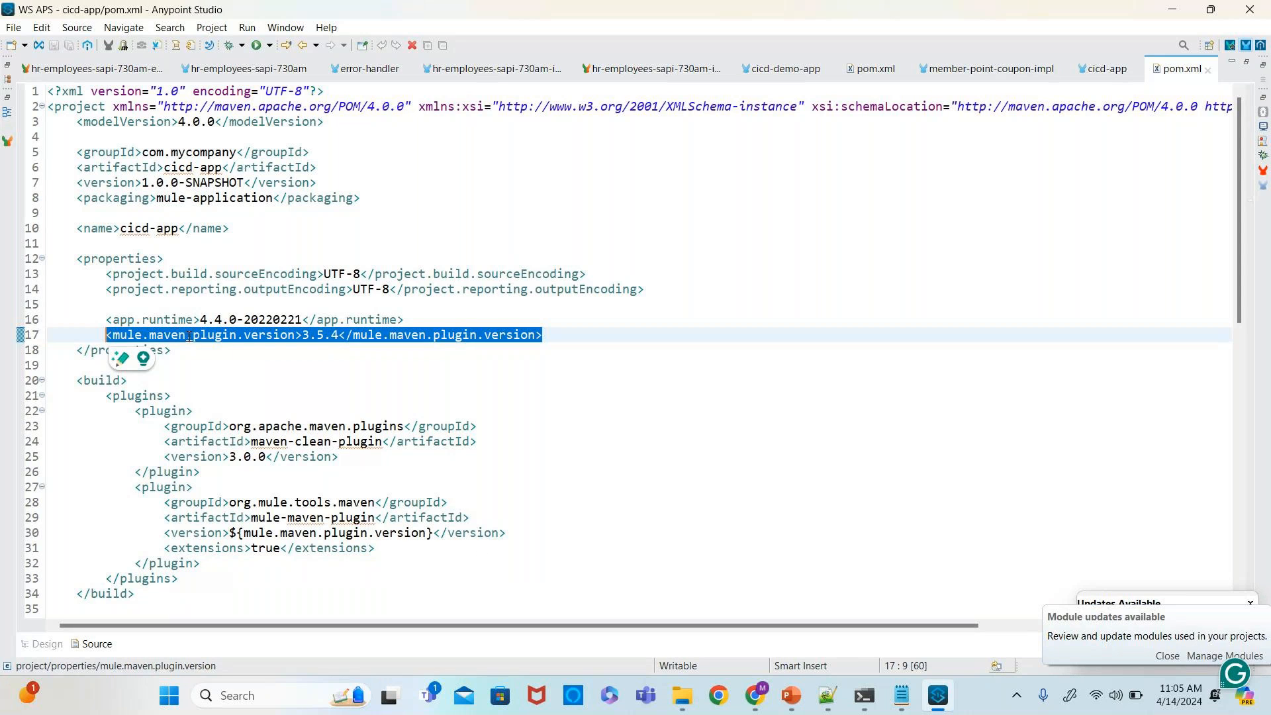
left_click(296, 335)
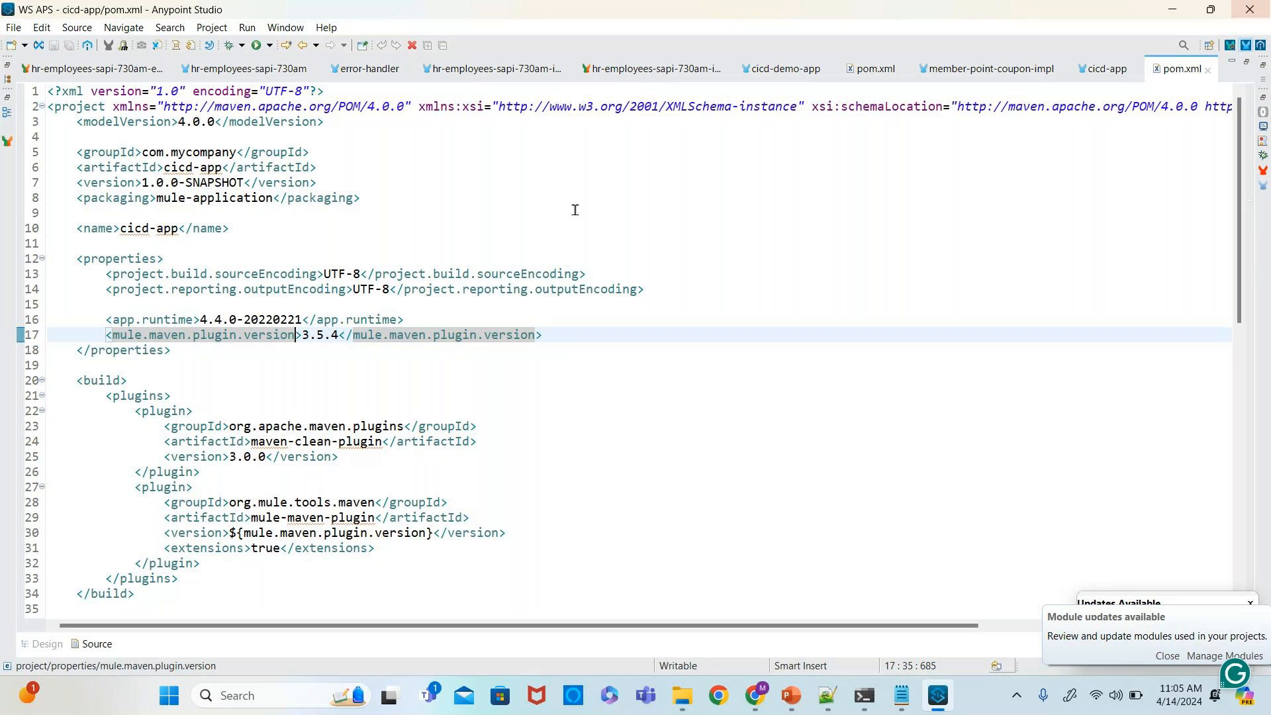
left_click_drag(179, 349, 63, 248)
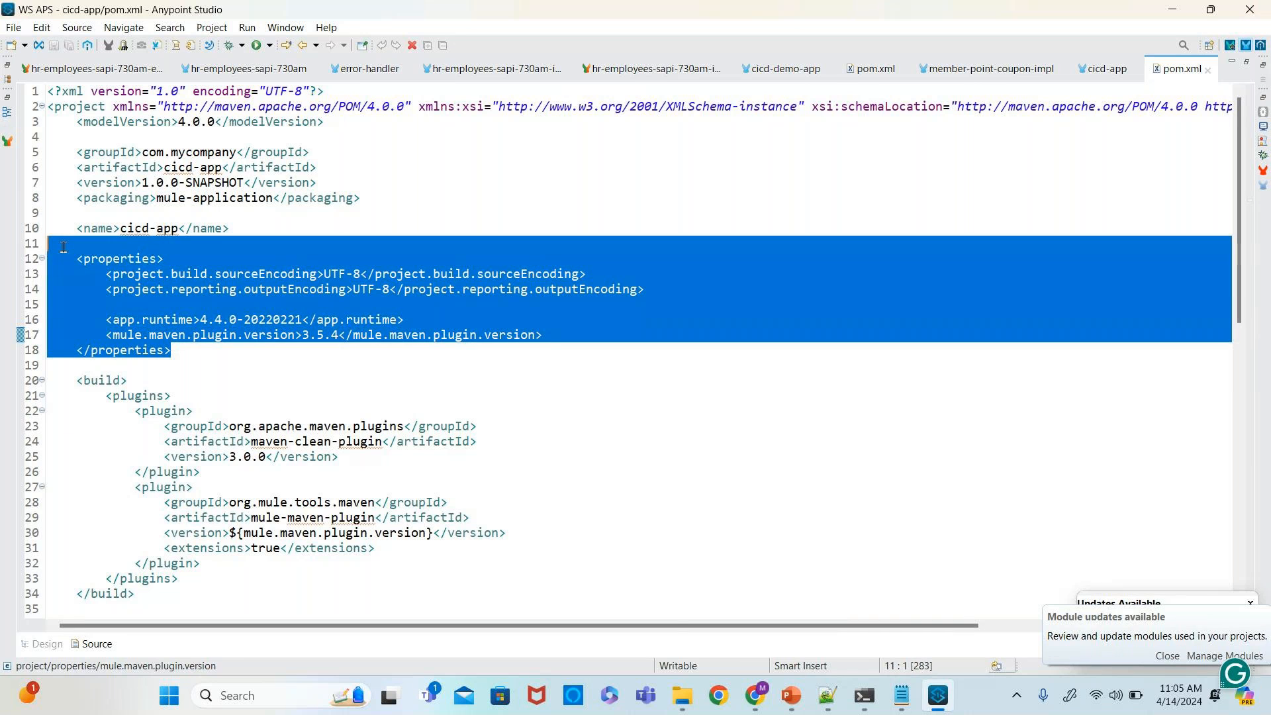
left_click(101, 335)
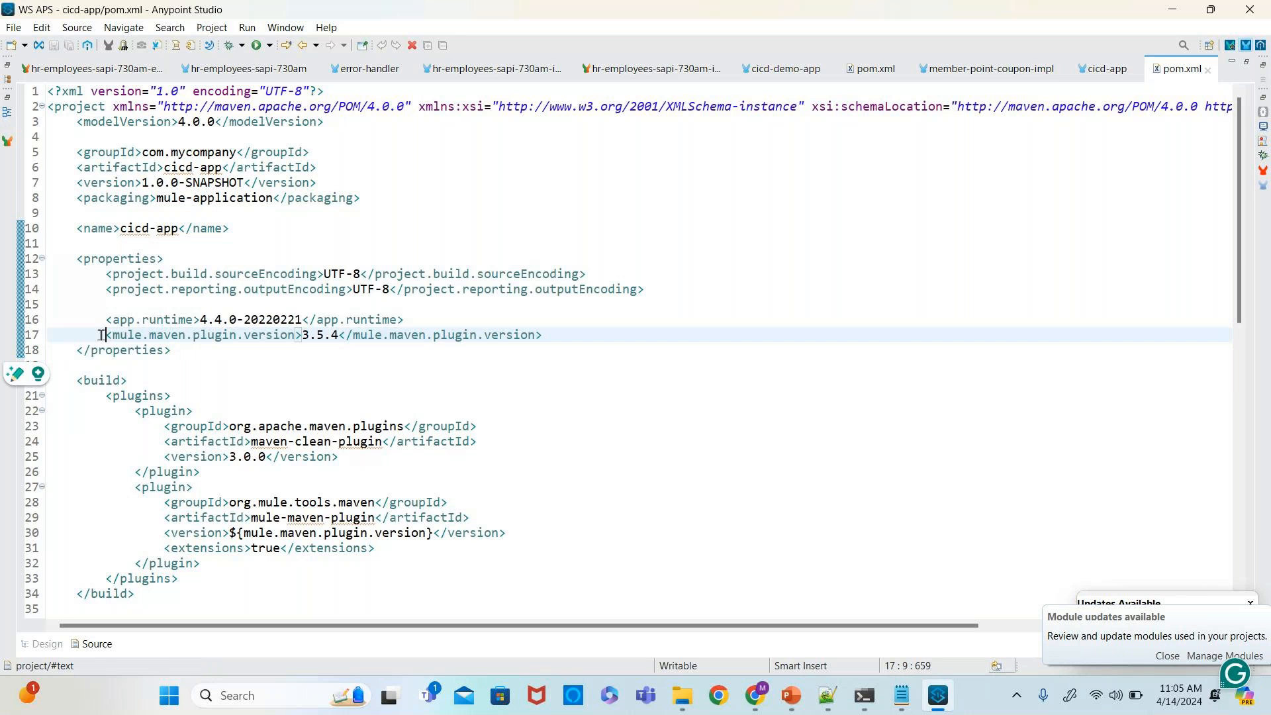
left_click_drag(101, 335, 570, 329)
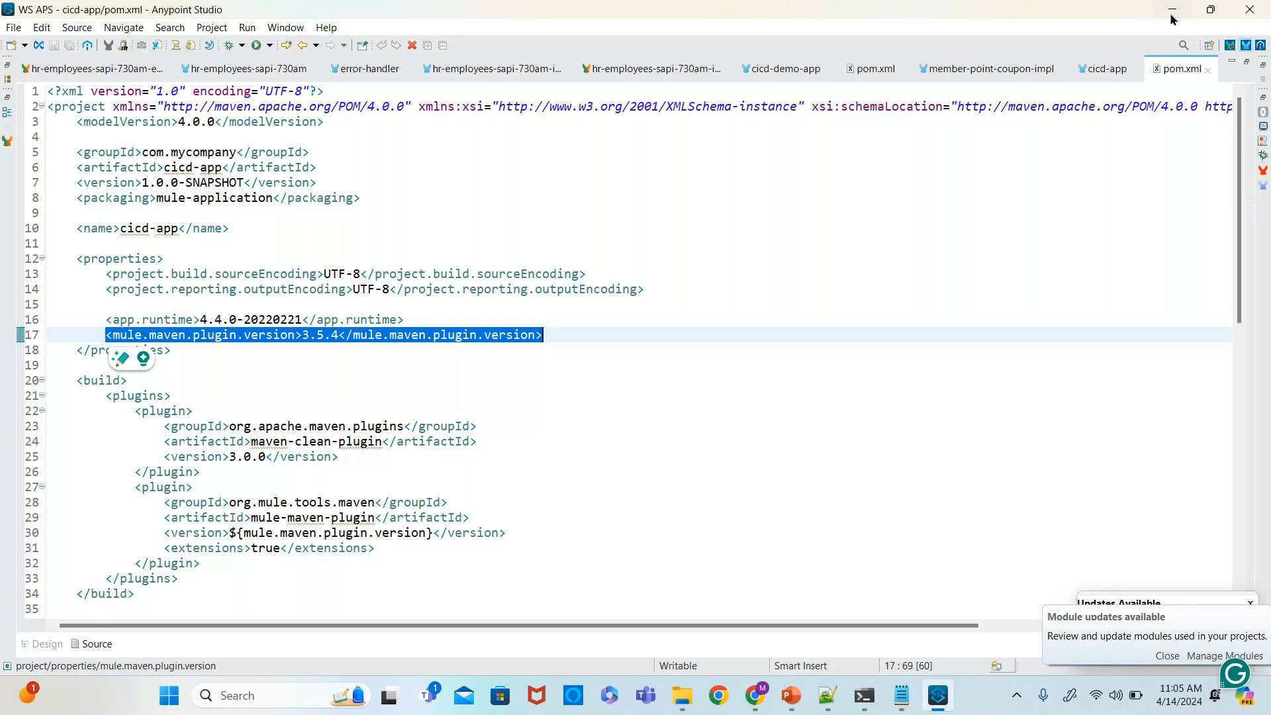
- Return to the plugin snippet in Notepad and review its cloudHubDeployment elements, including password, workerType, workers and objectStoreV2
key("alt+Tab")
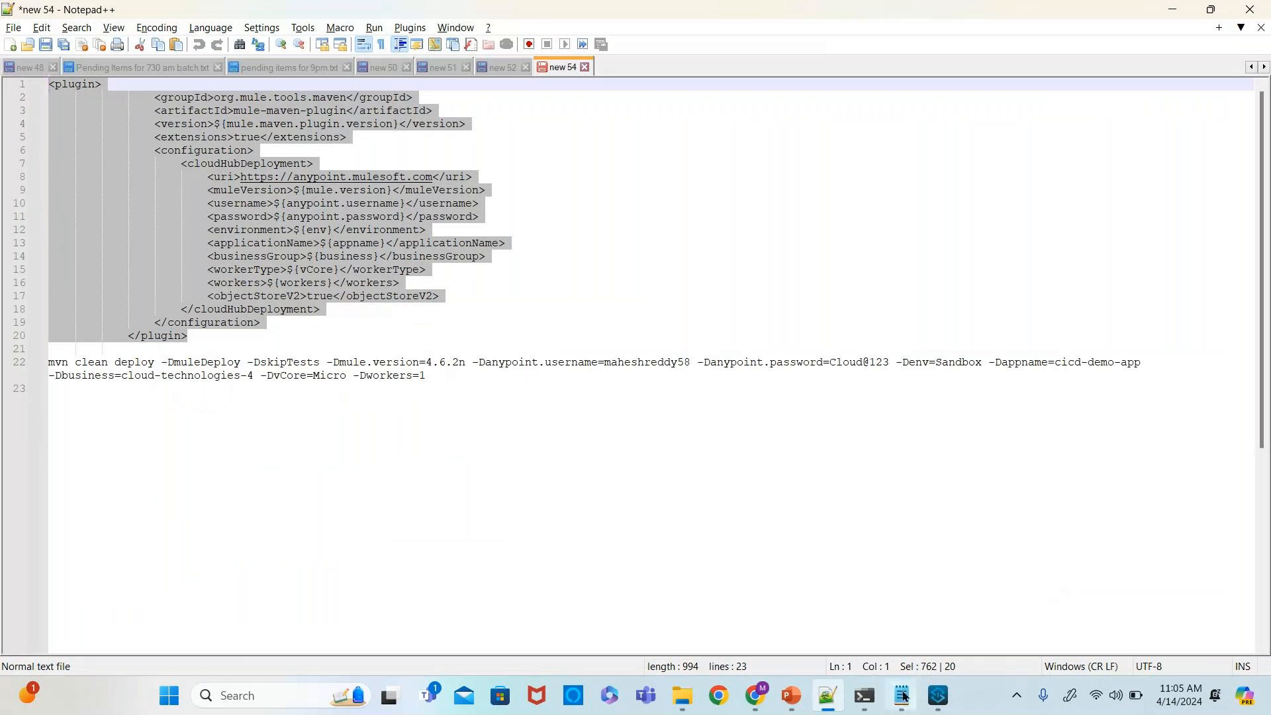
left_click(902, 695)
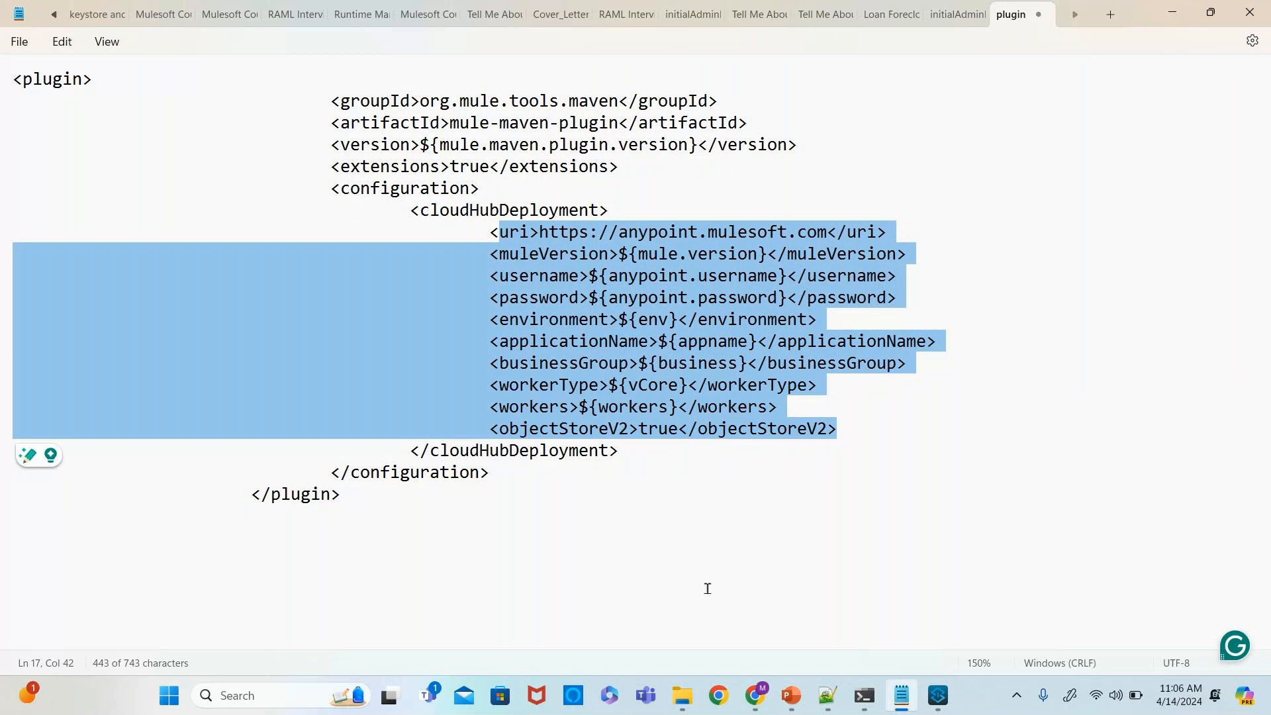
left_click(939, 696)
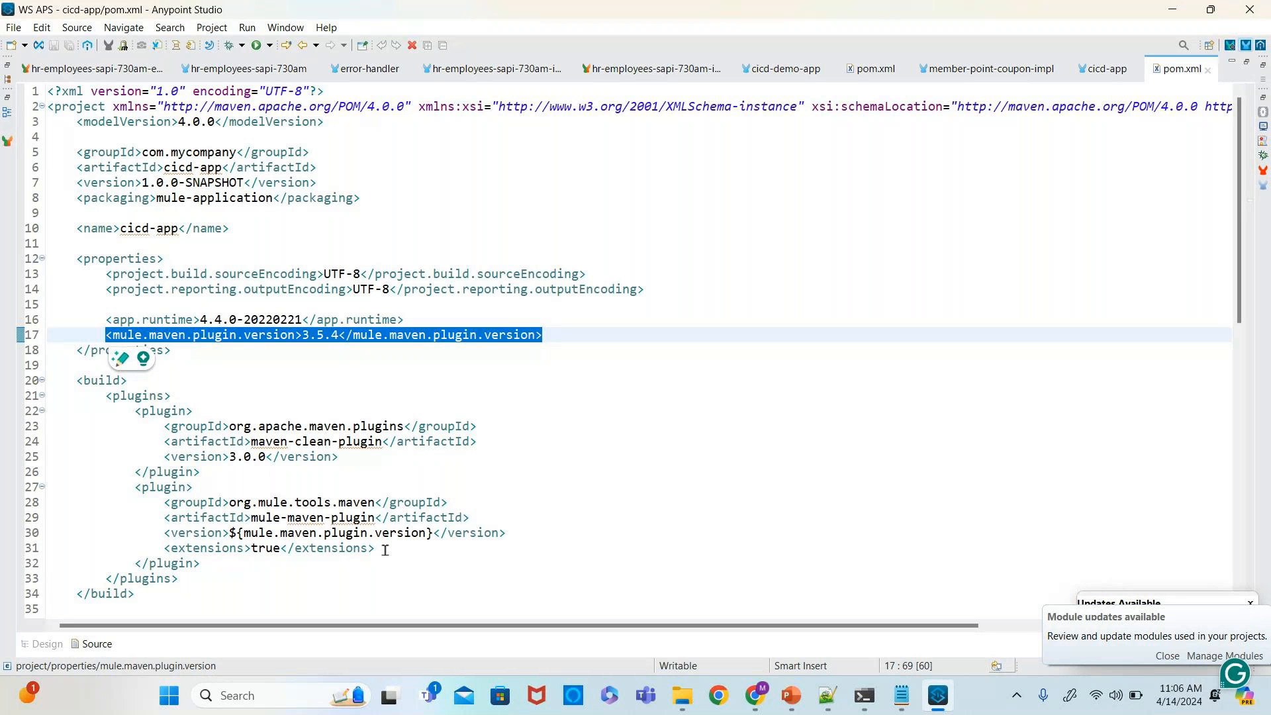
key("alt+Tab")
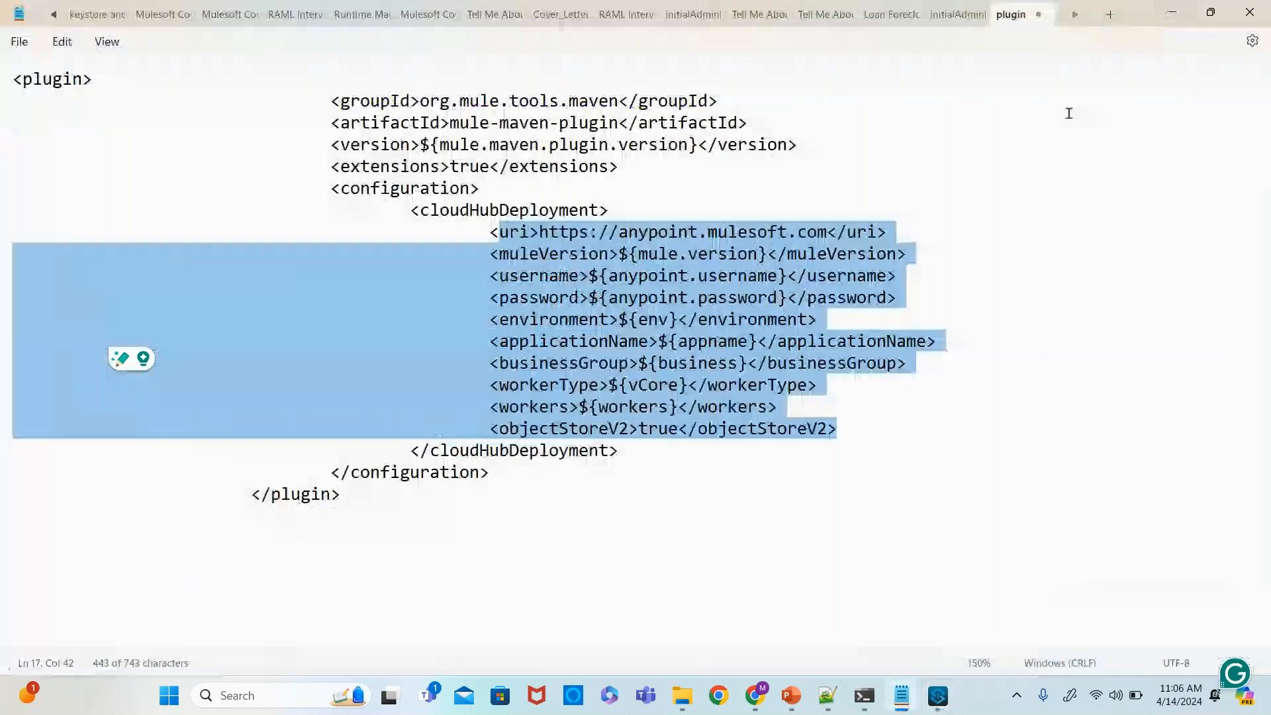
left_click_drag(386, 499, 10, 78)
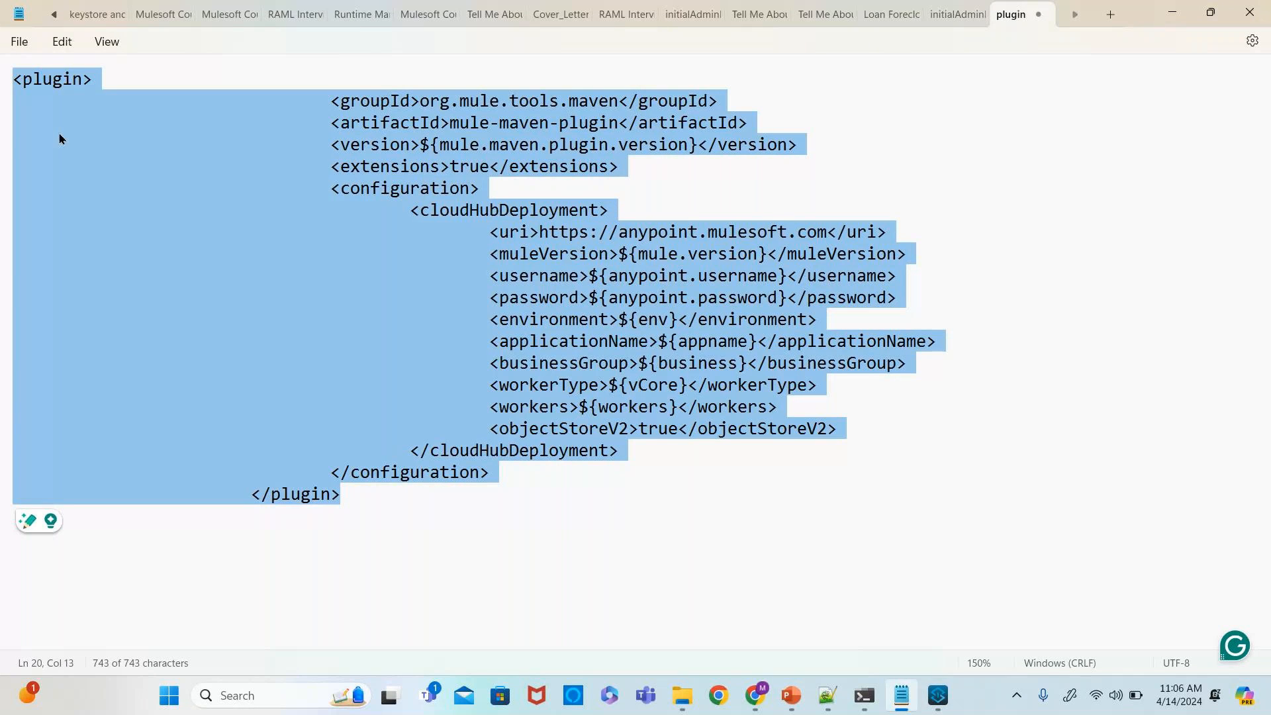
left_click(335, 278)
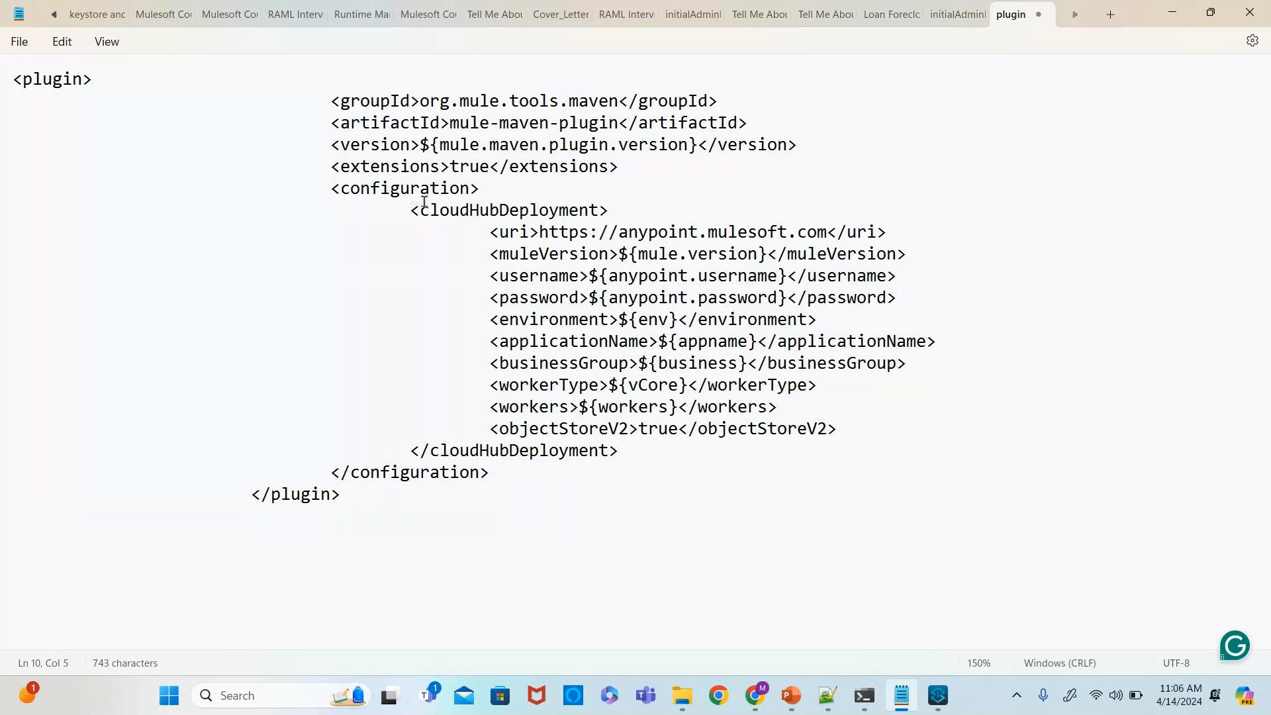
double_click(501, 218)
double_click(500, 454)
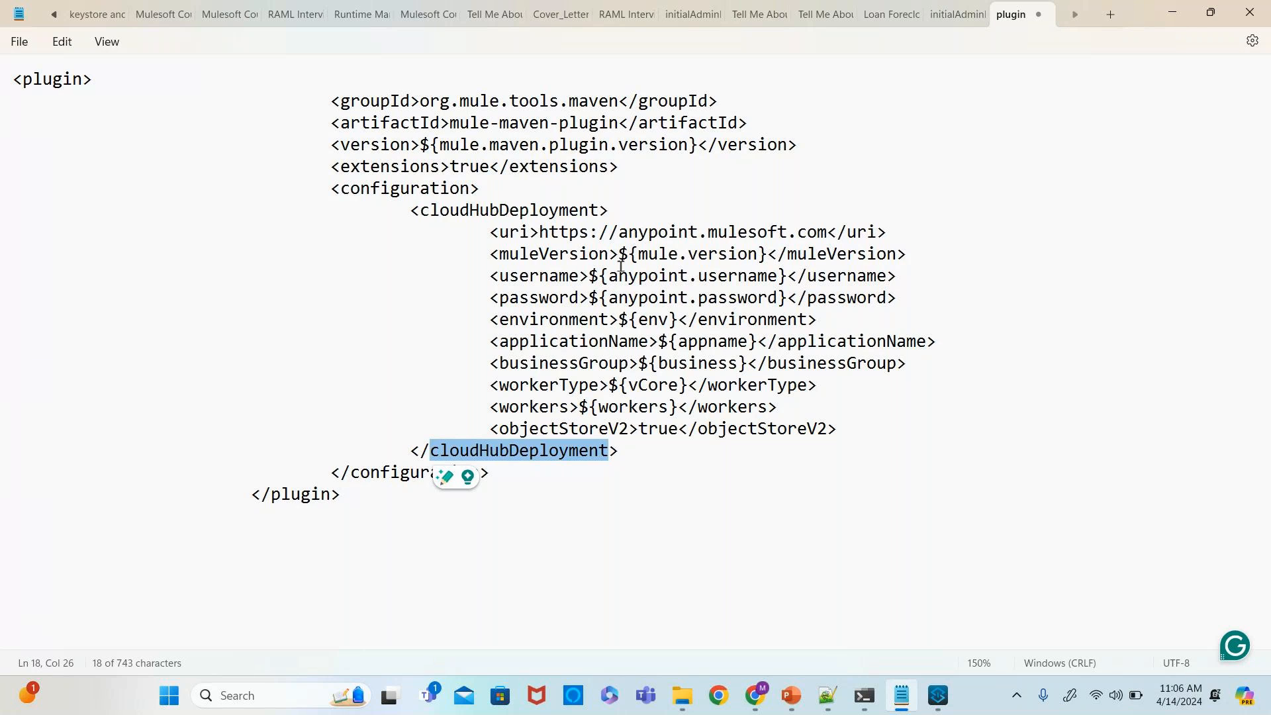
double_click(549, 299)
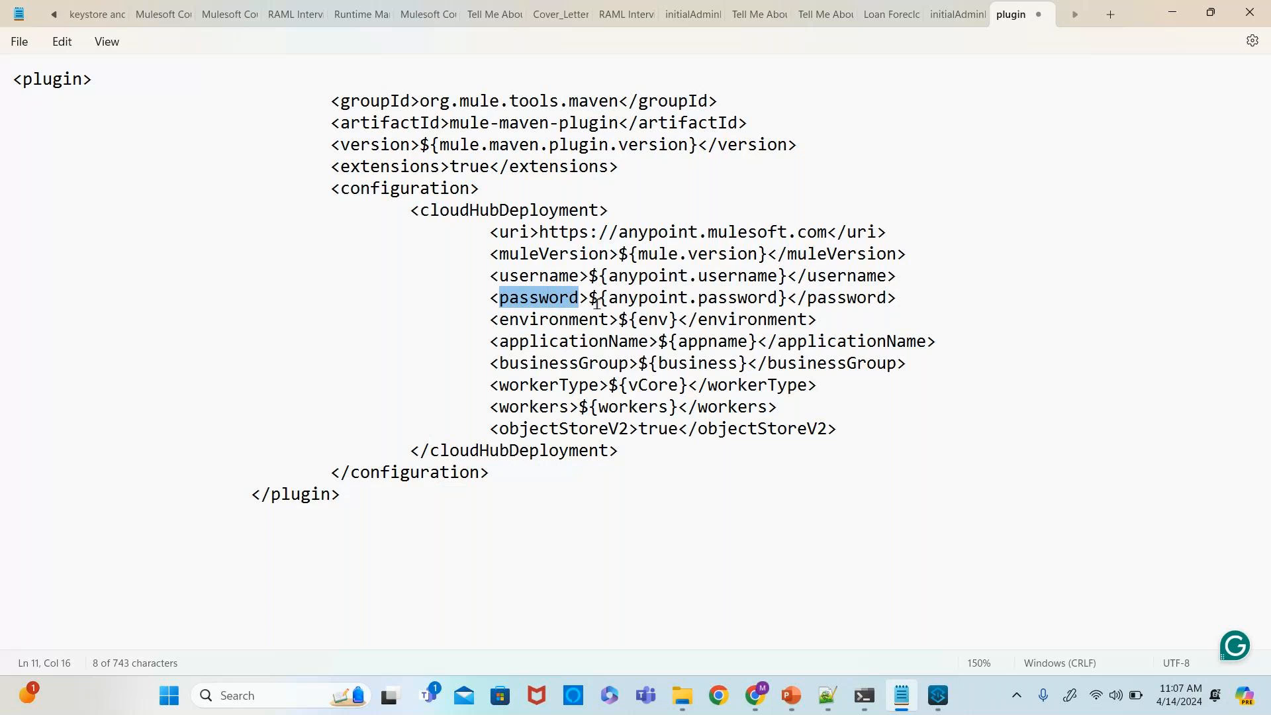
left_click(556, 322)
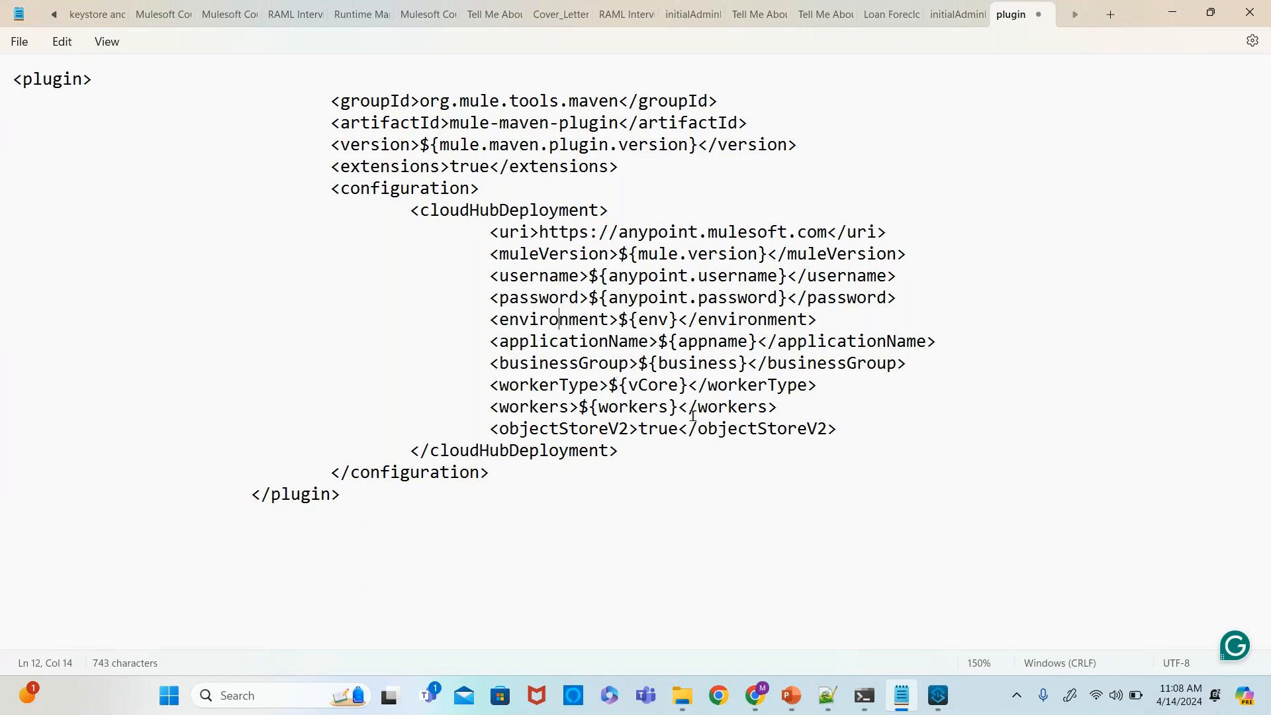
left_click_drag(803, 411, 481, 385)
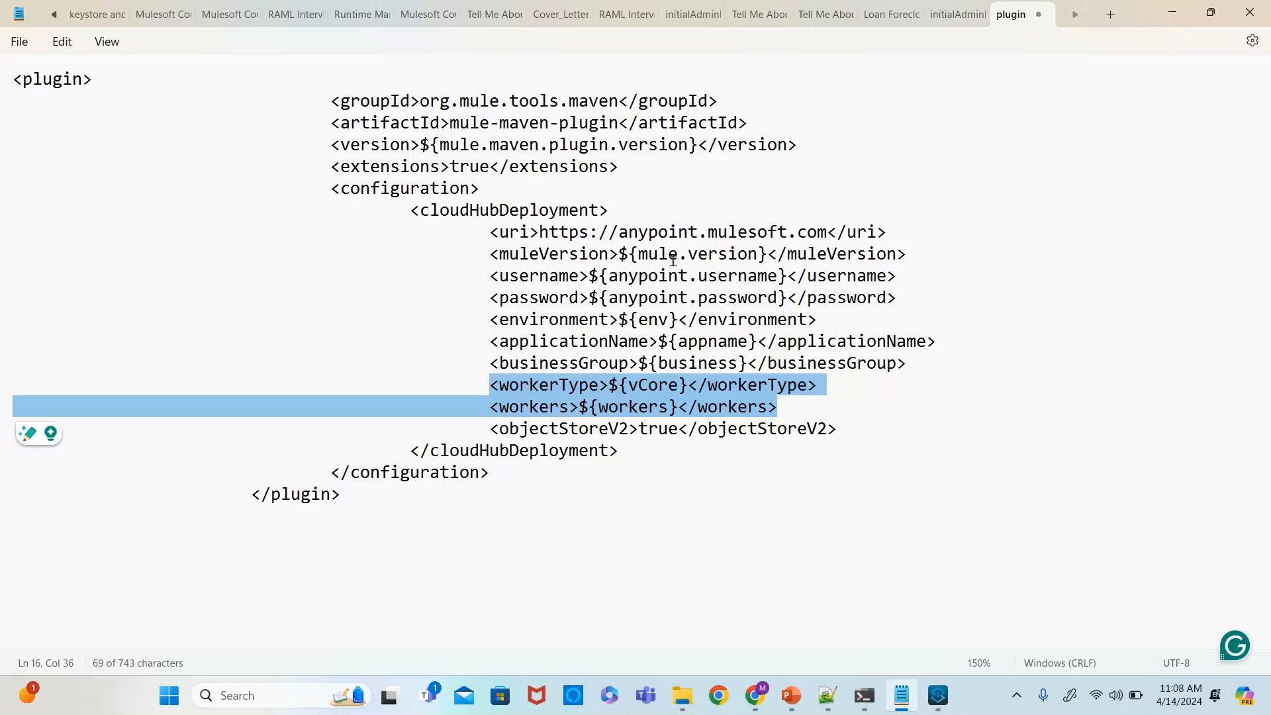
left_click(867, 430)
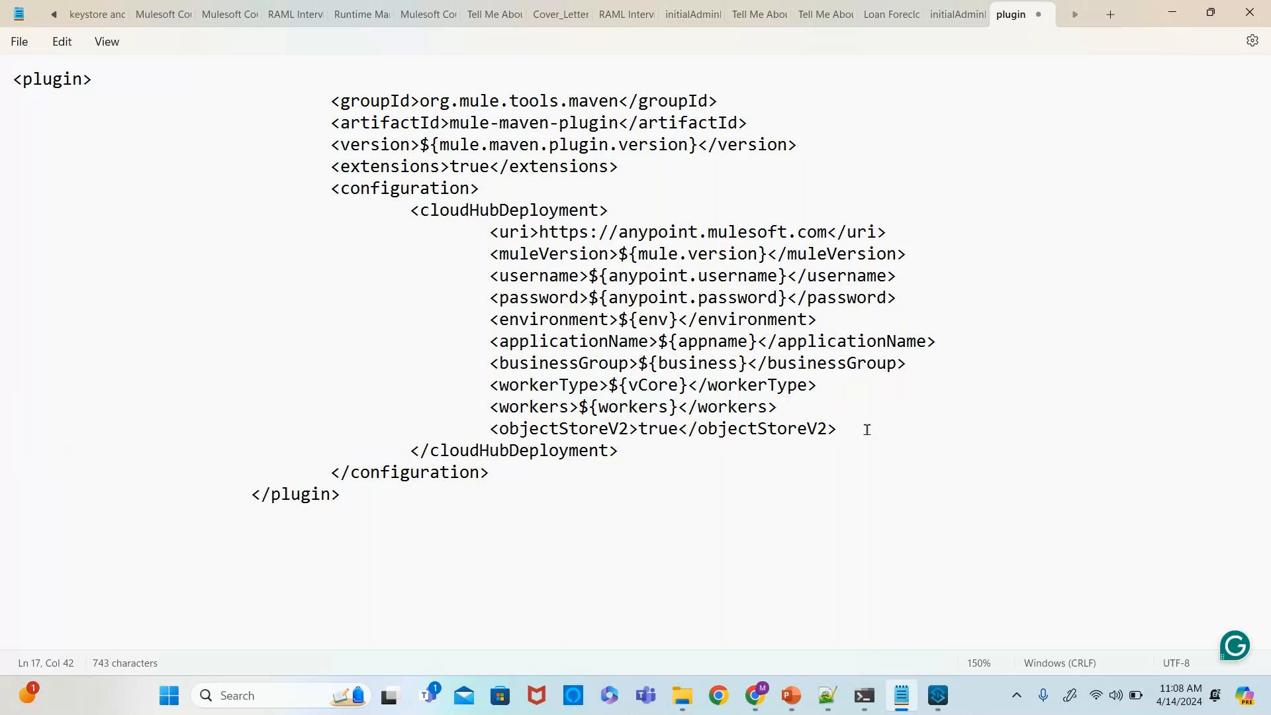
left_click_drag(857, 429, 493, 430)
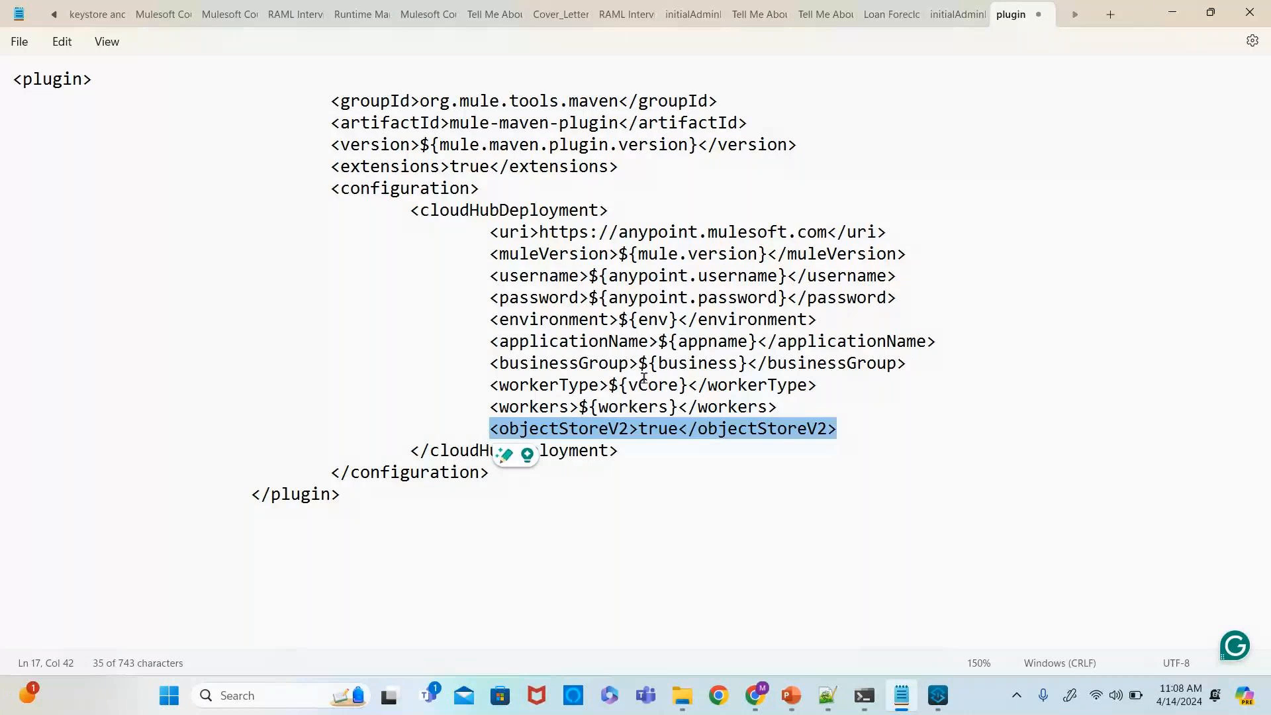
left_click_drag(343, 497, 7, 73)
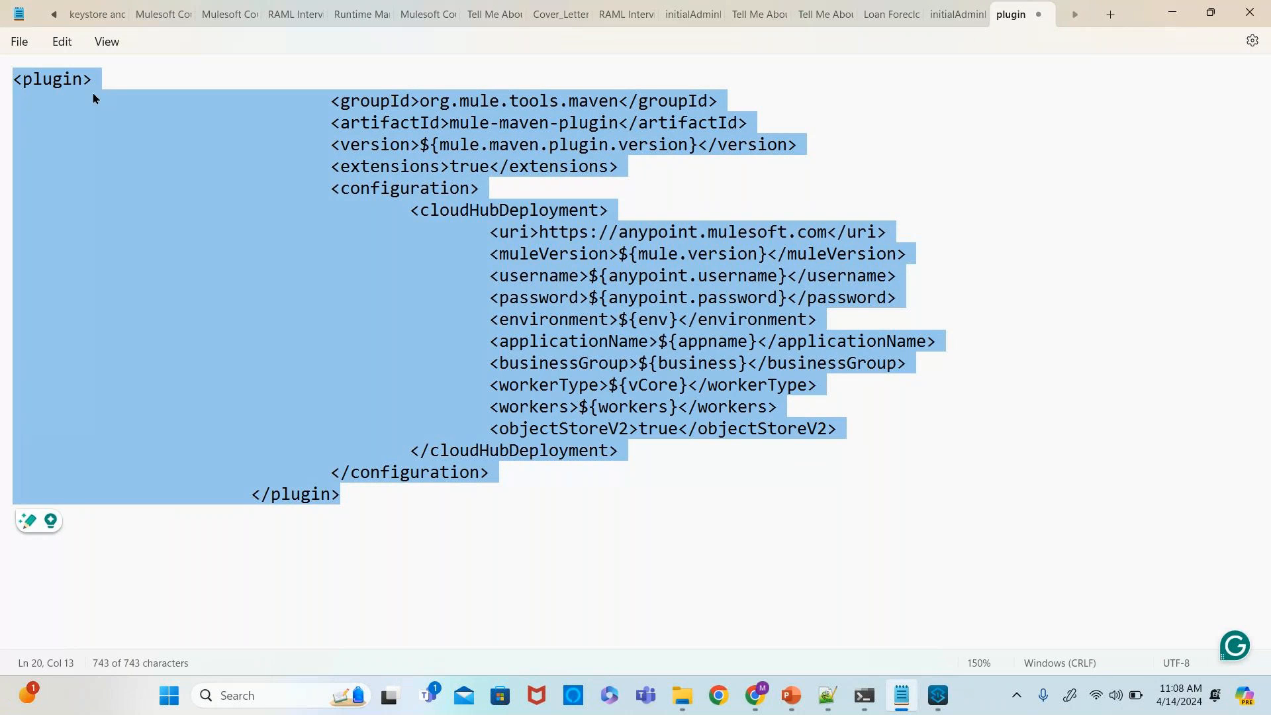
left_click(377, 511)
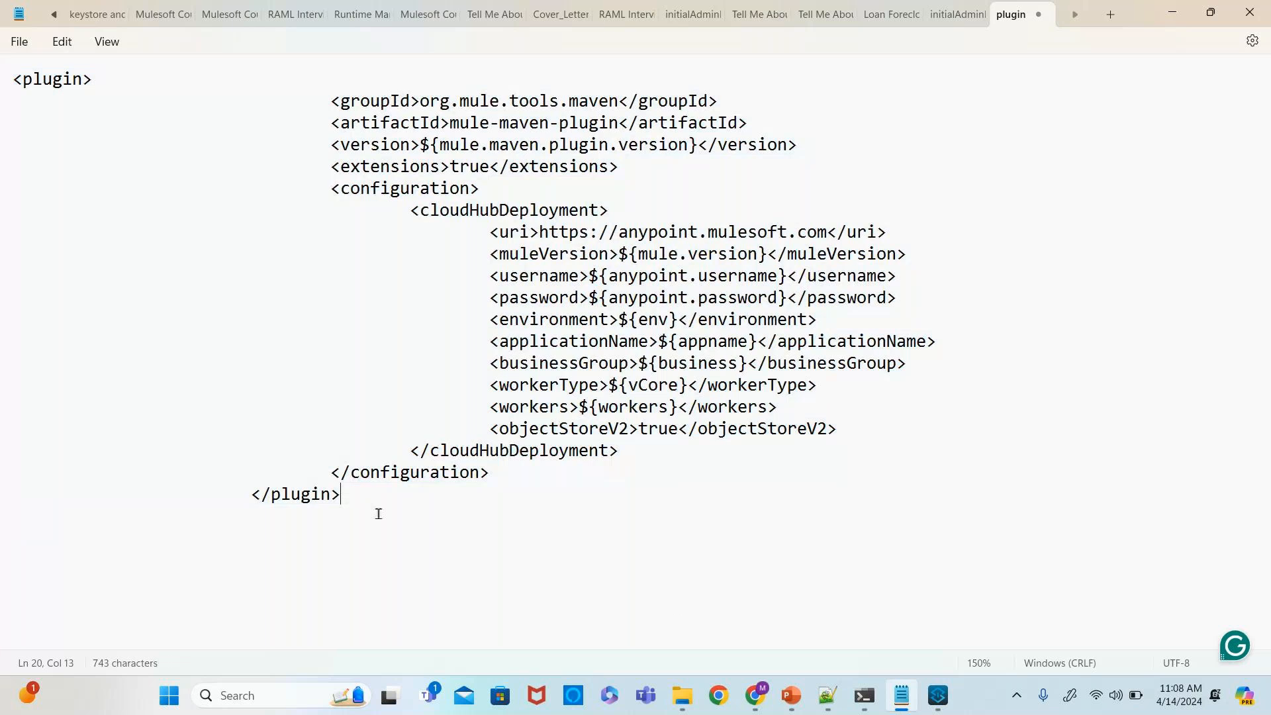
left_click_drag(361, 499, 13, 79)
key("ctrl+c")
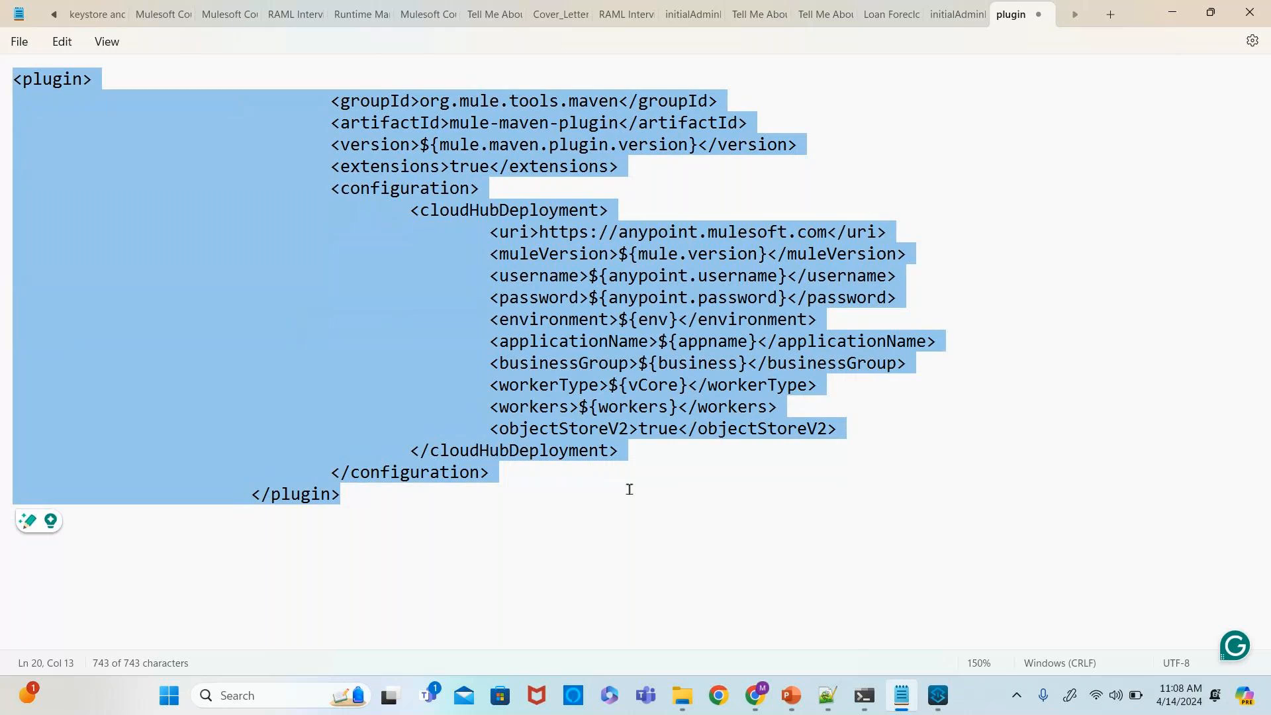
- Replace the existing mule-maven-plugin block in the cicd-app pom.xml with the copied snippet containing the cloudHubDeployment configuration
left_click(939, 695)
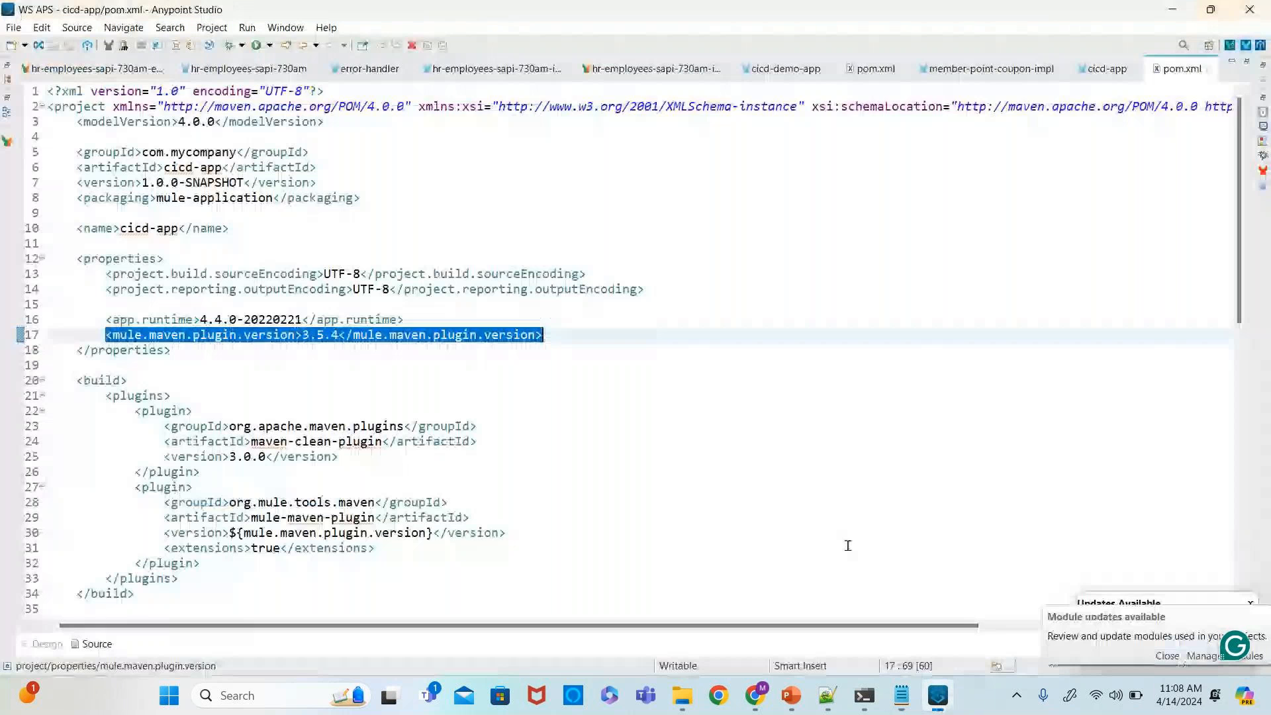
scroll(729, 363, "down", 1)
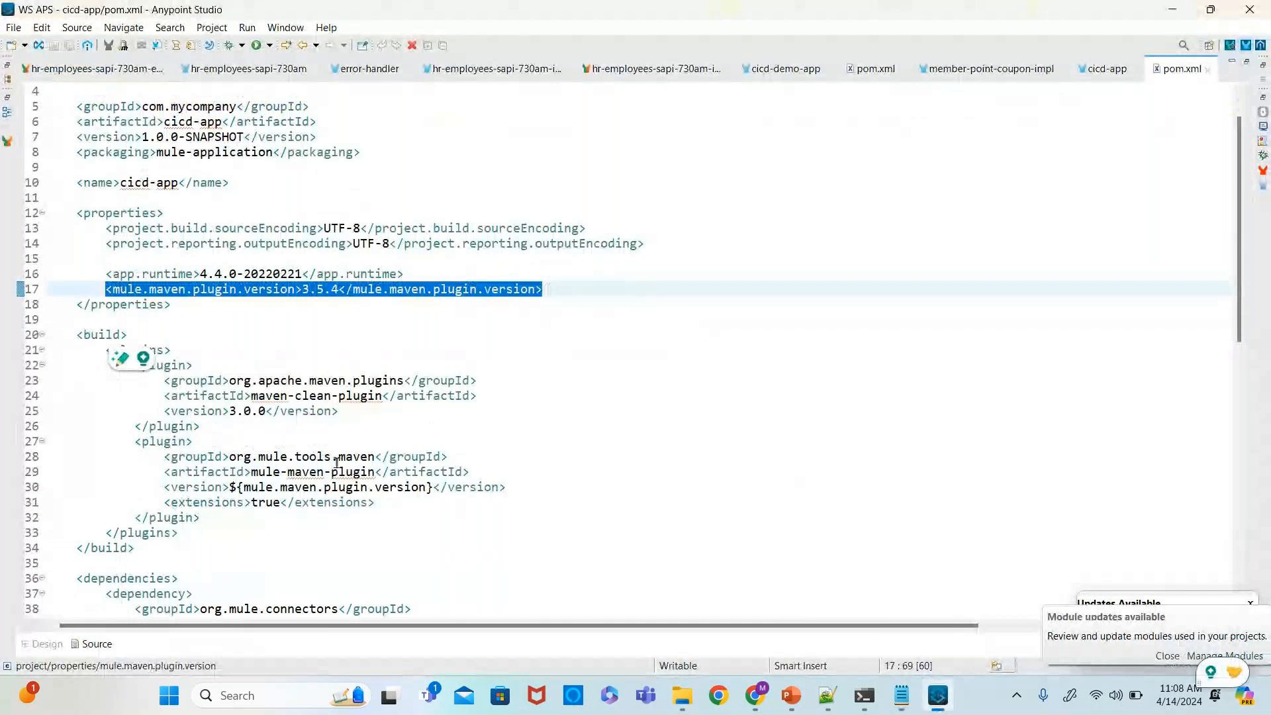
left_click_drag(136, 441, 201, 517)
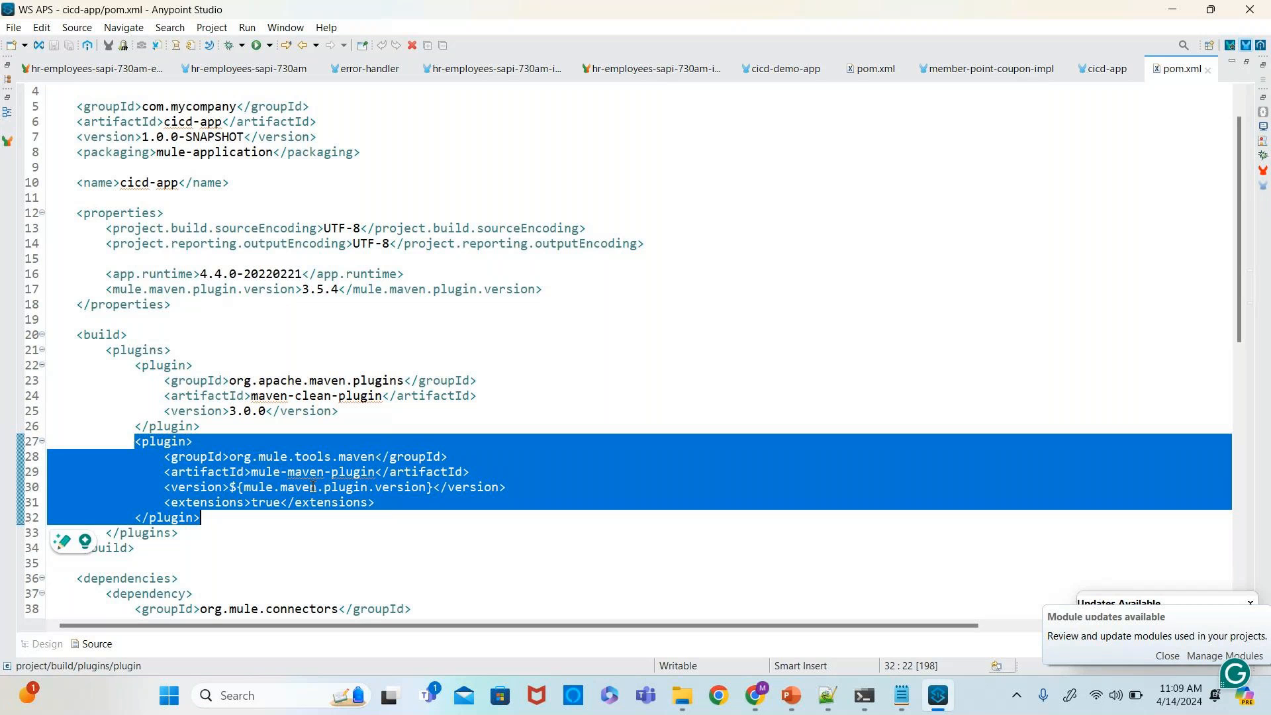
key("alt+Tab")
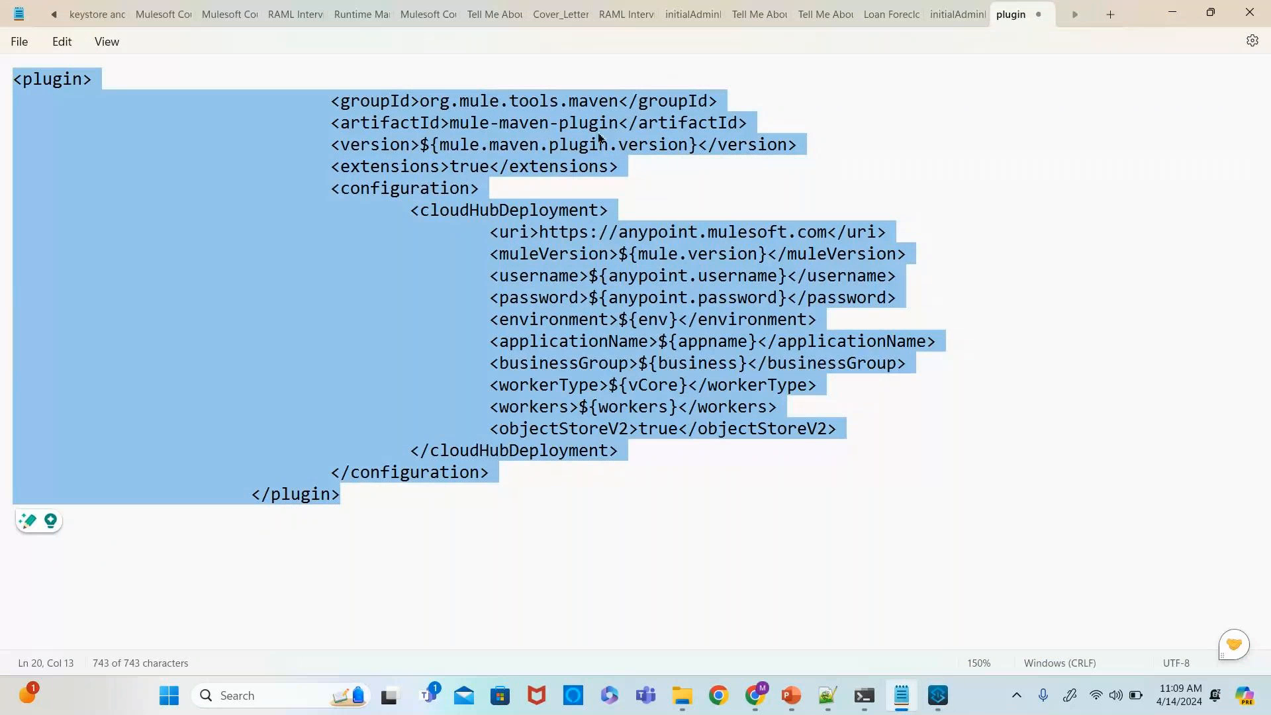
key("alt+Tab")
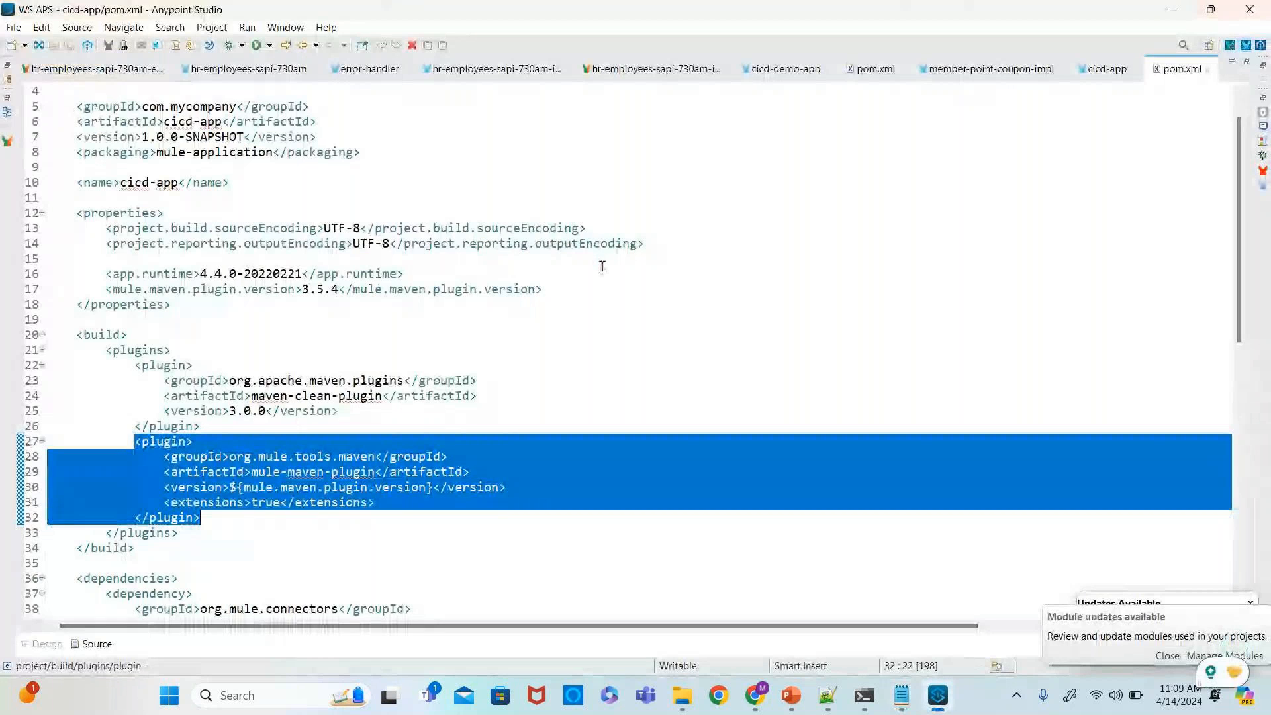
key("ctrl+v")
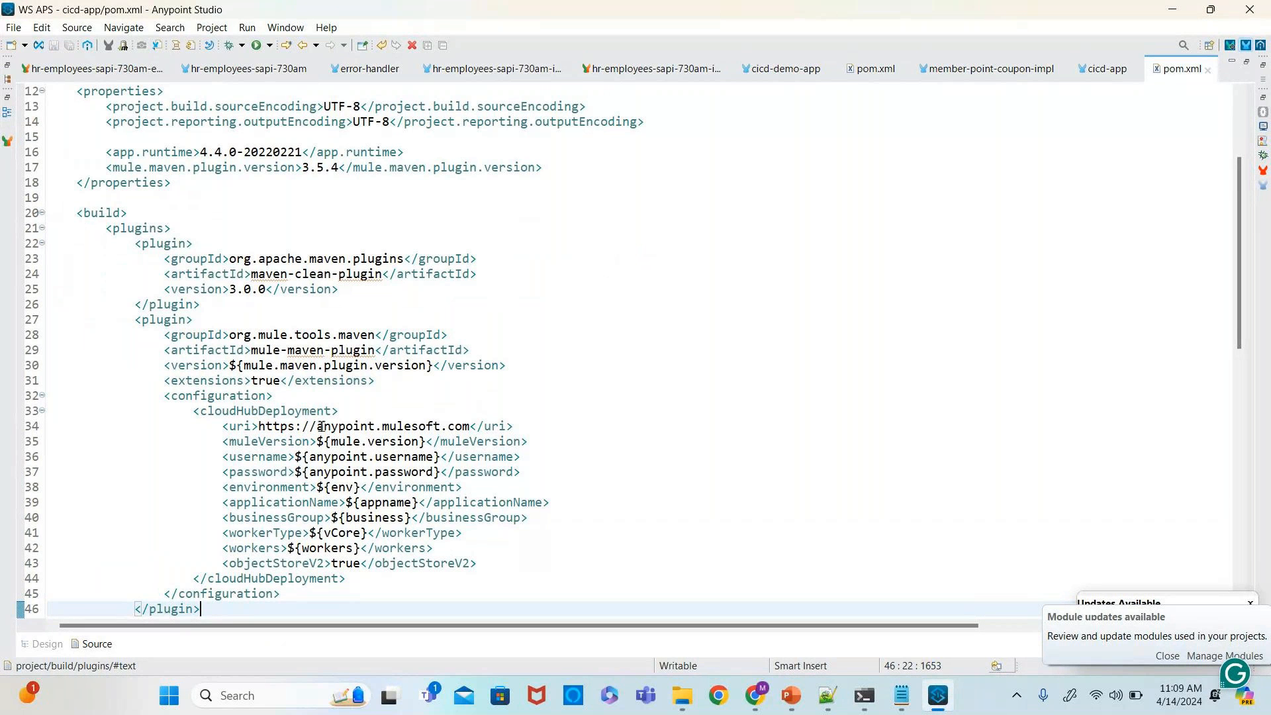
- Review the updated pom.xml, including the new cloudHubDeployment settings and the repository sections
scroll(498, 342, "down", 4)
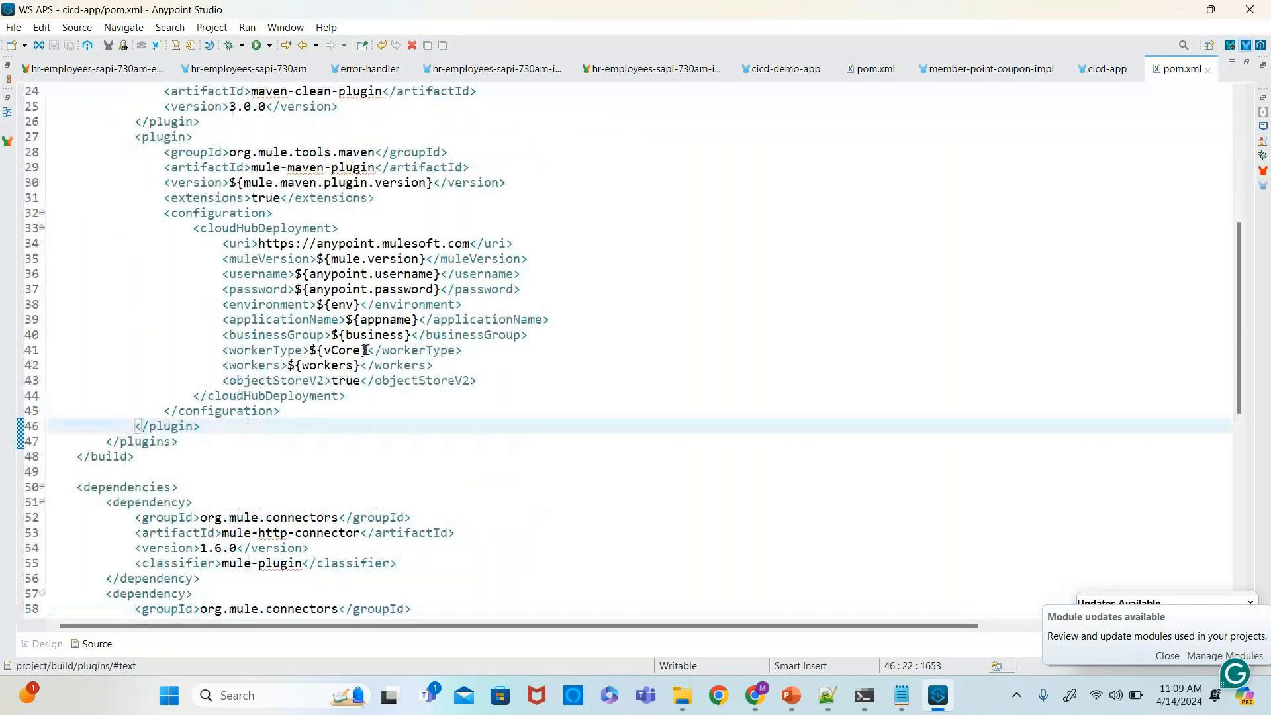
scroll(363, 350, "down", 3)
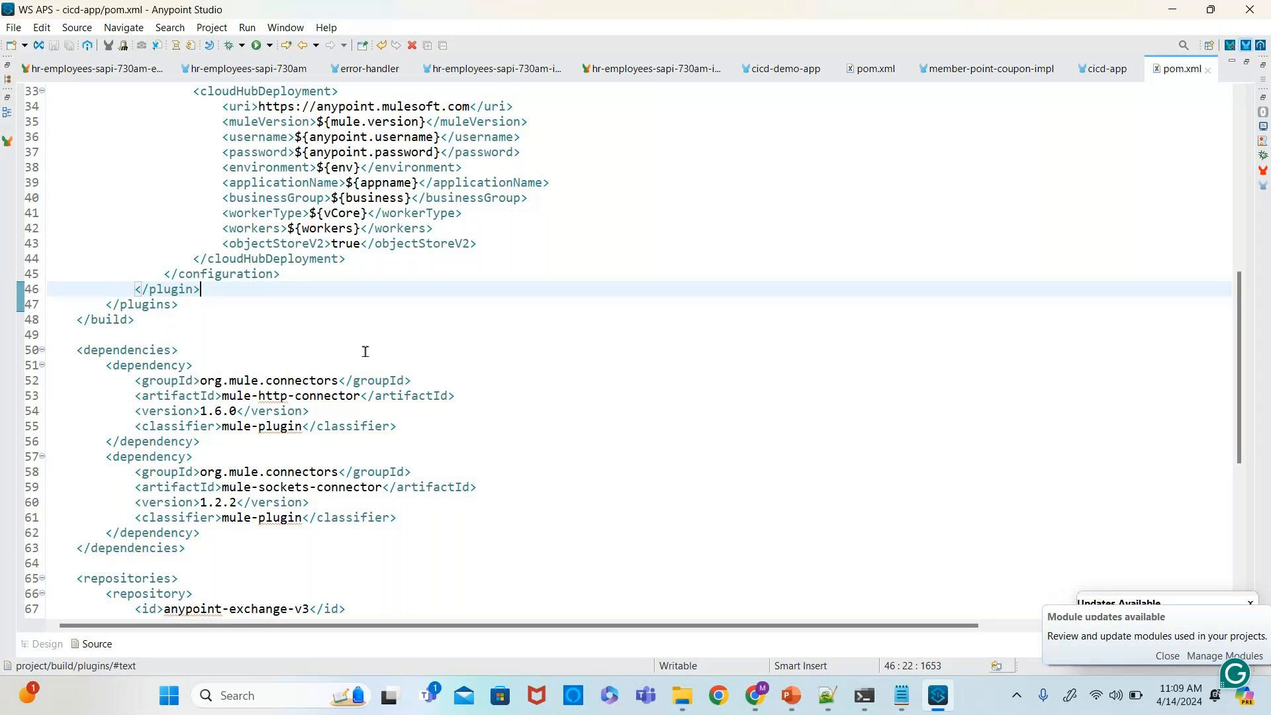
double_click(1183, 75)
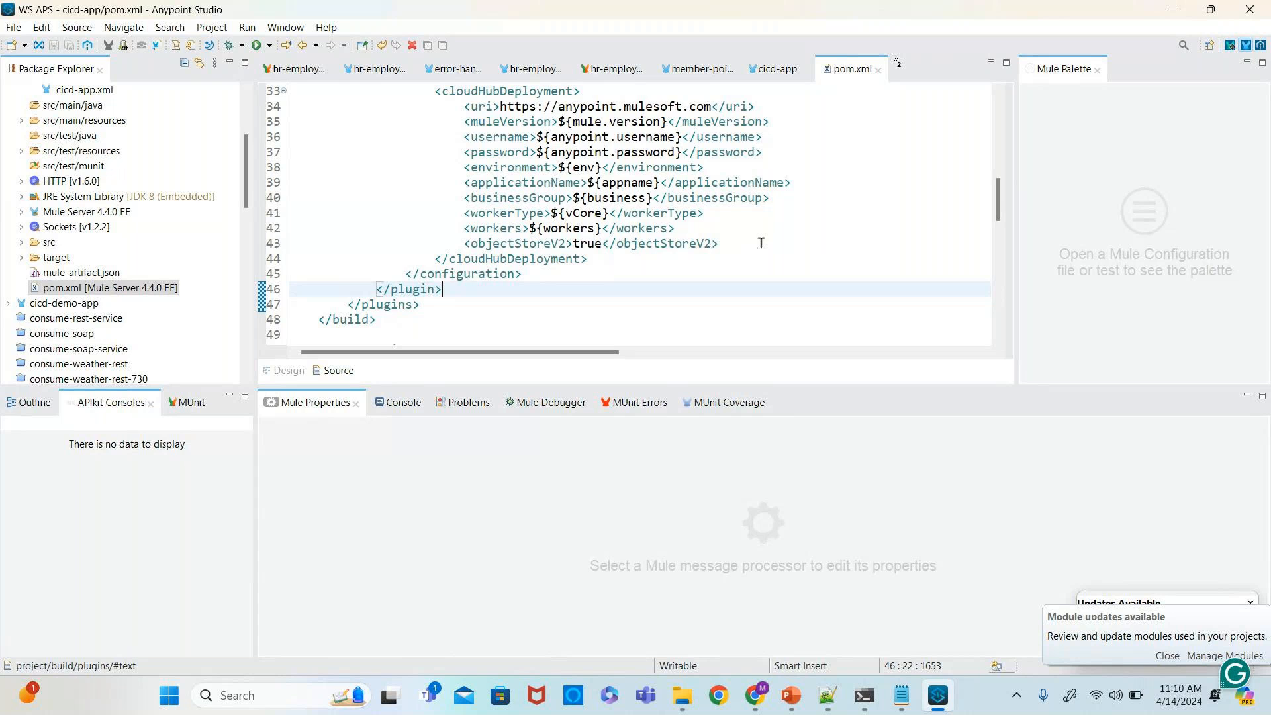
scroll(761, 246, "up", 2)
scroll(761, 245, "up", 1)
scroll(762, 245, "down", 5)
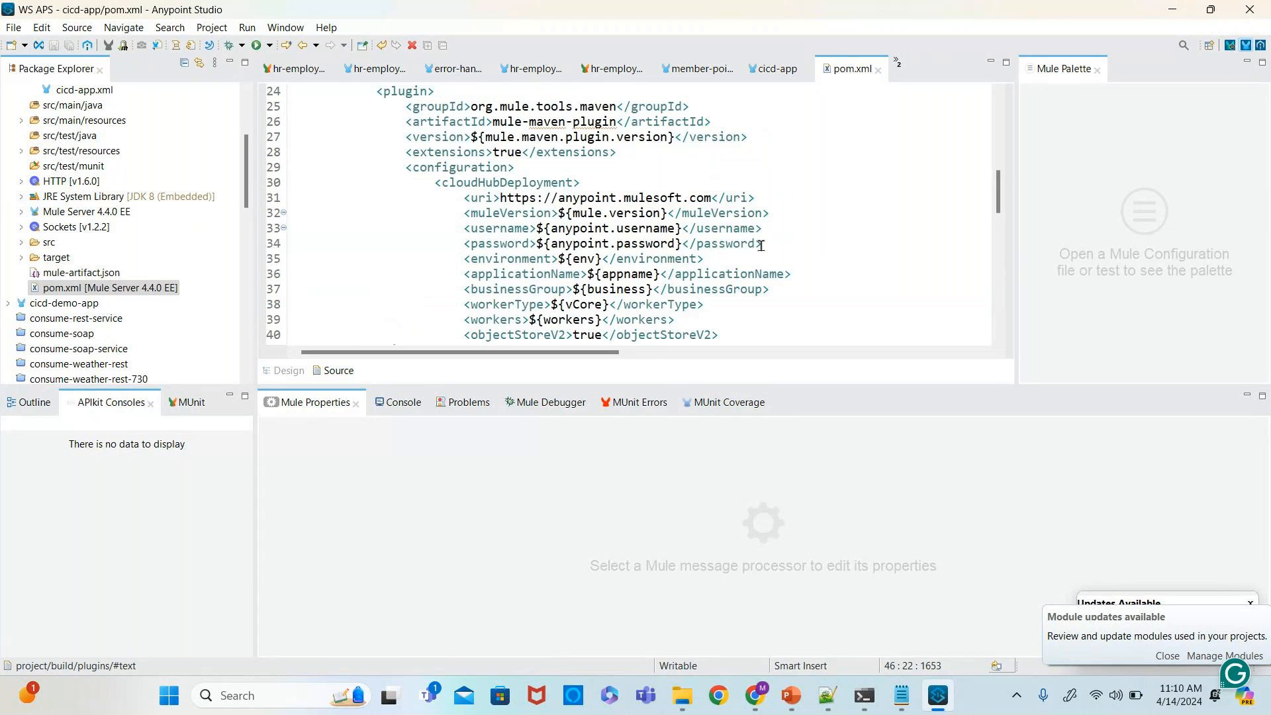
scroll(761, 246, "down", 9)
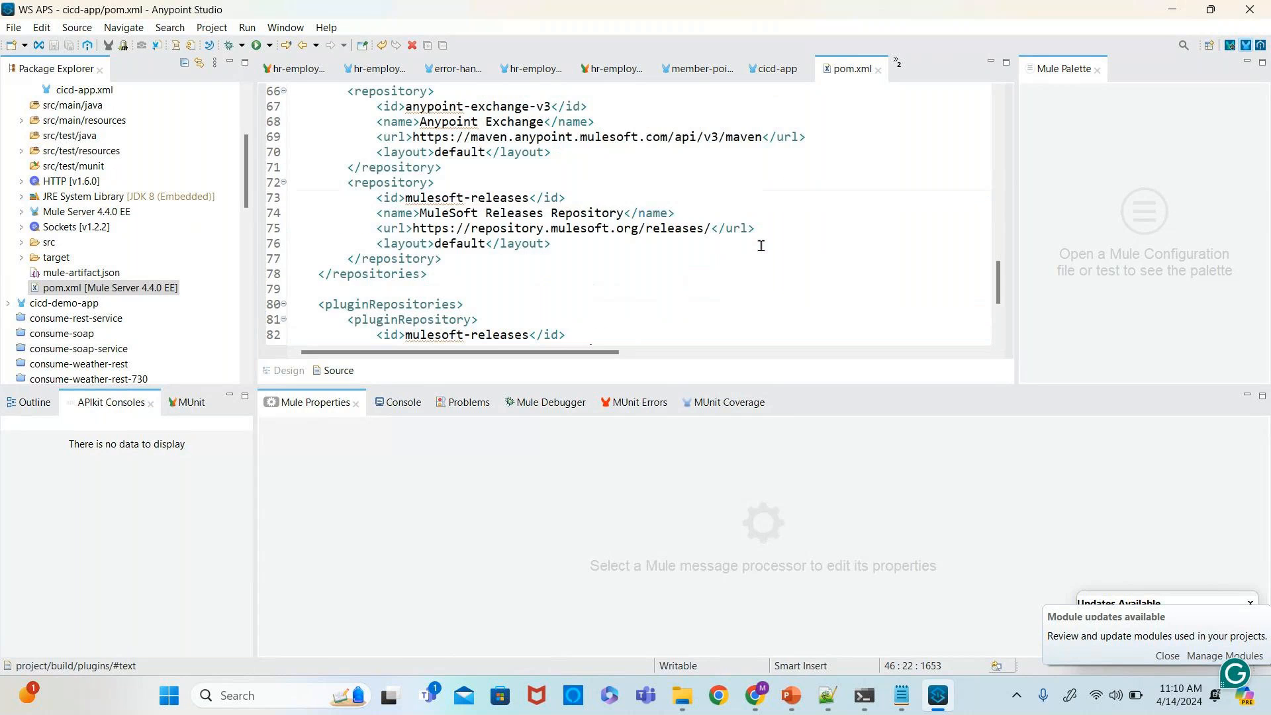
scroll(761, 246, "up", 6)
- Run the cicd-app project from its flow canvas
left_click(772, 73)
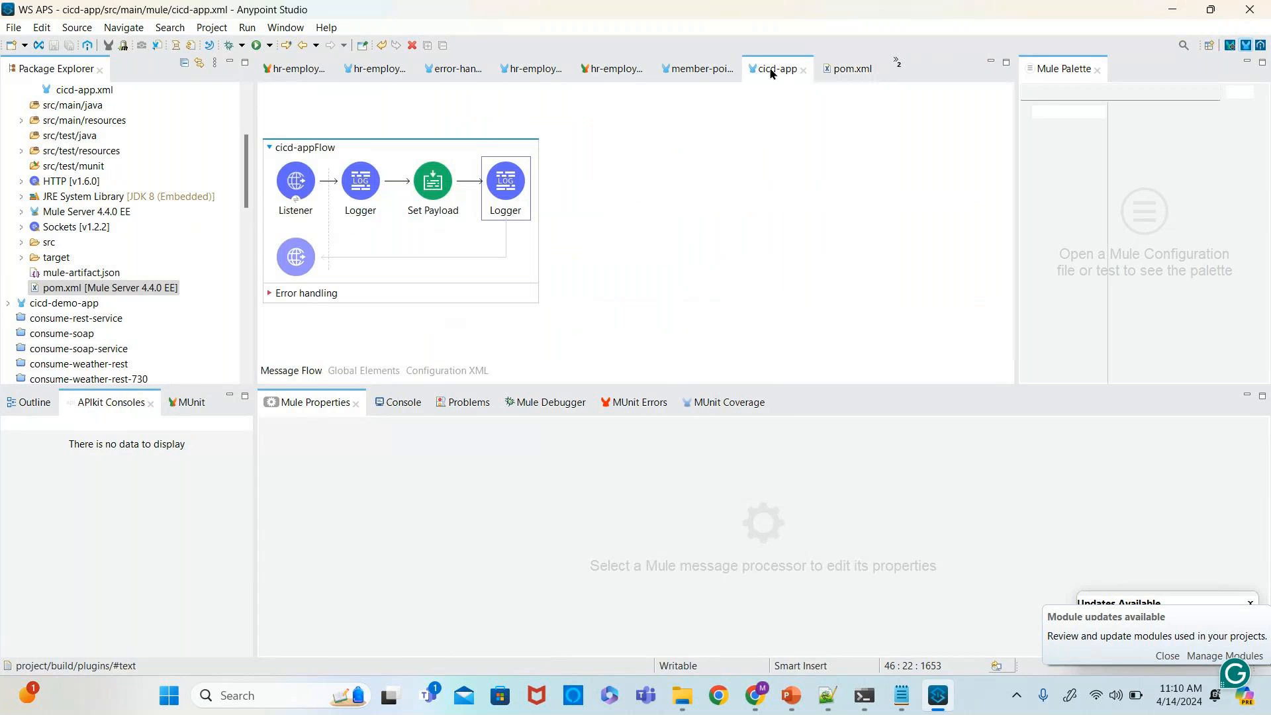
right_click(753, 161)
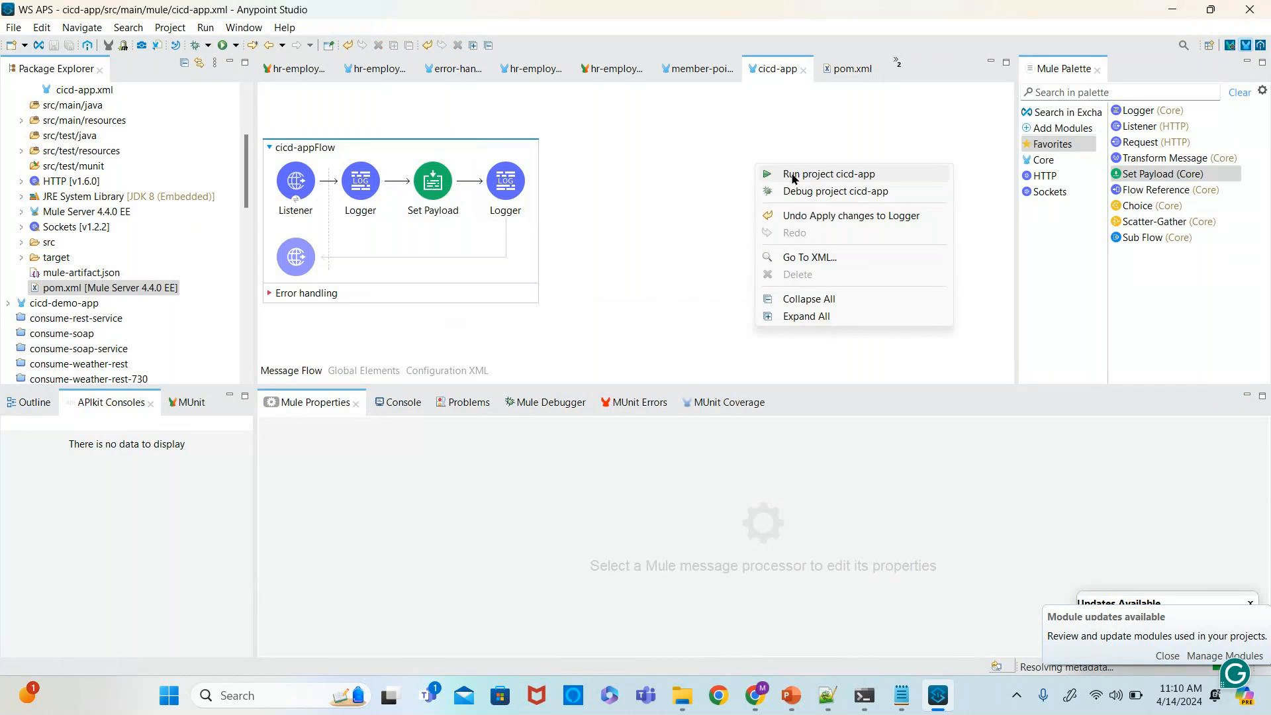
left_click(794, 175)
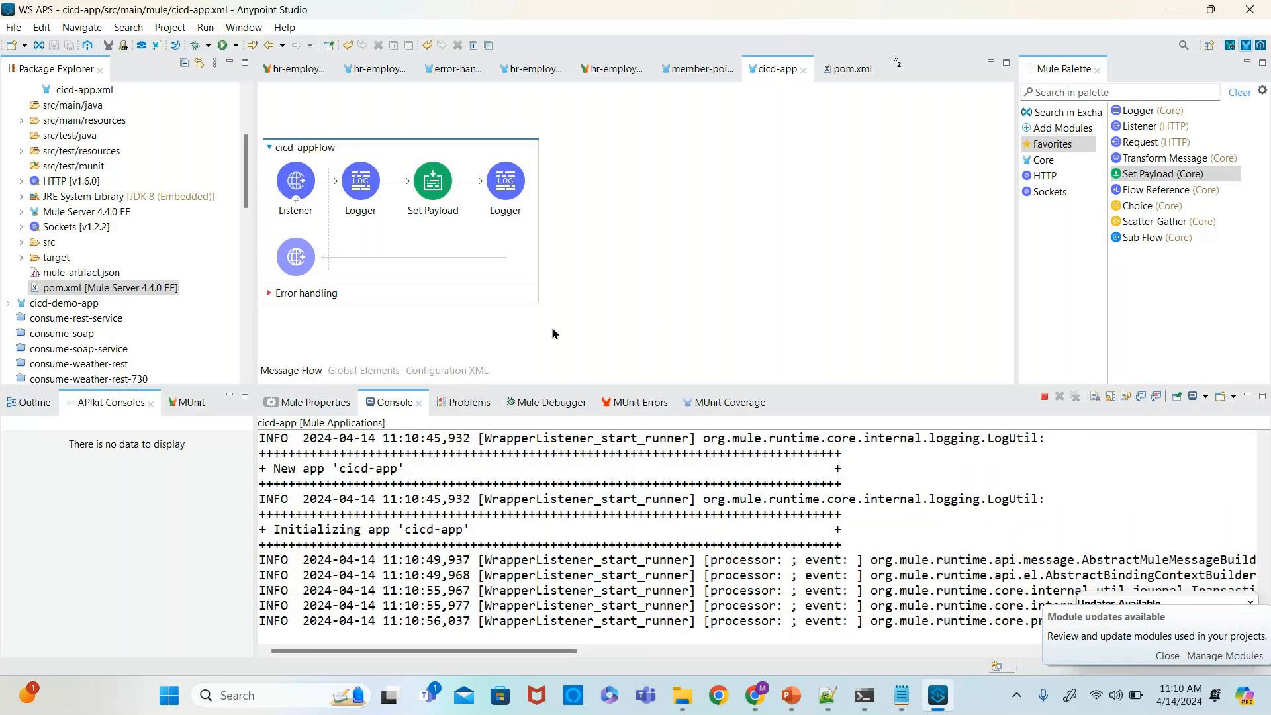
- Launch Postman from the Windows search and dismiss the update notice
left_click(240, 695)
type("postman")
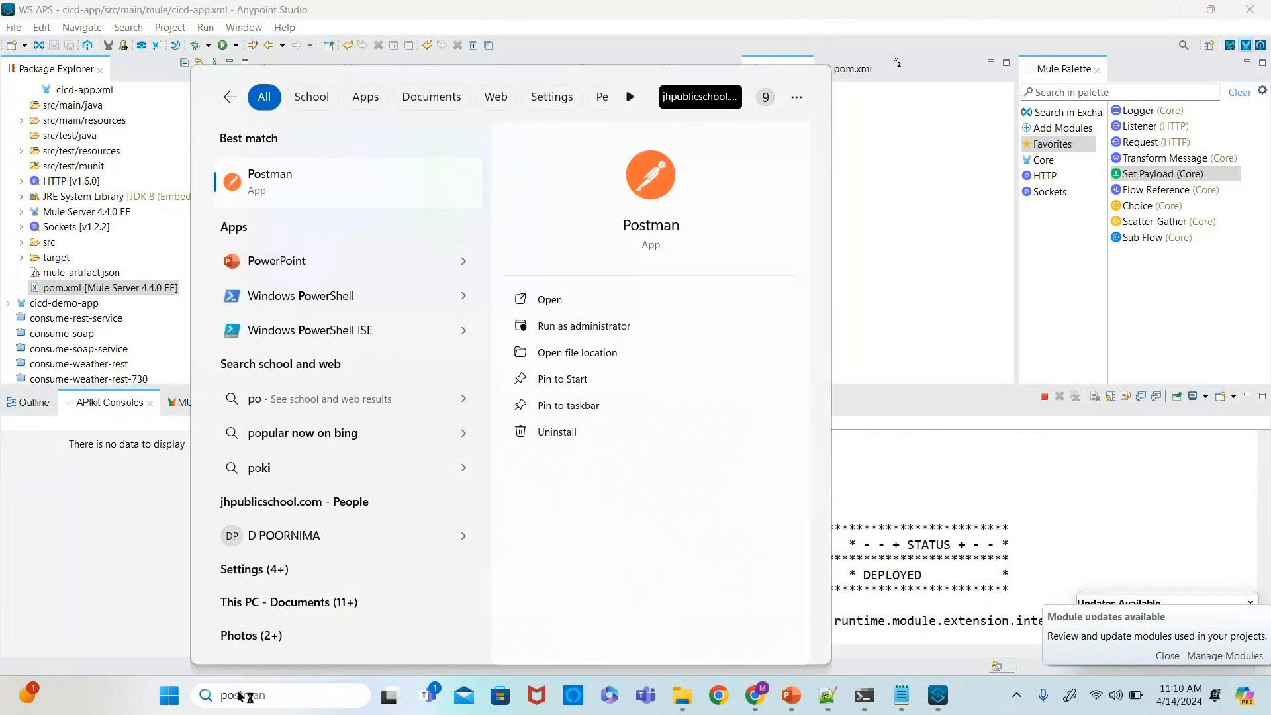
key("Return")
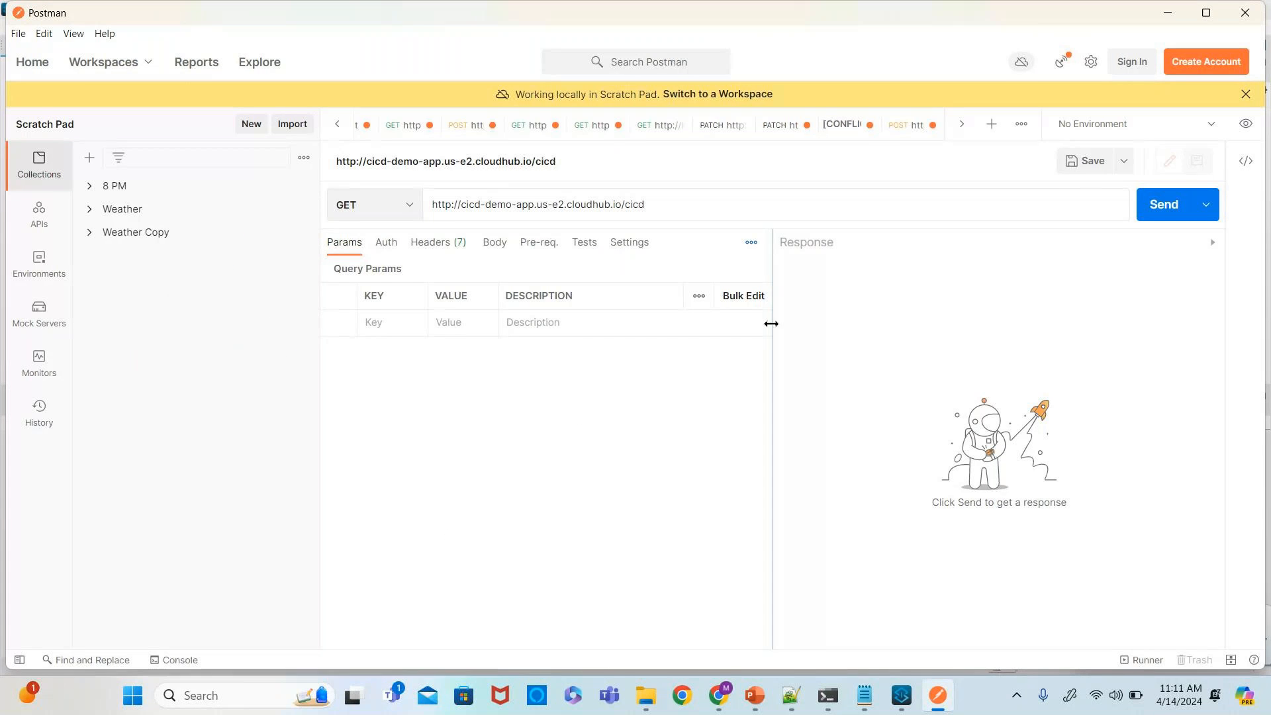
left_click(993, 124)
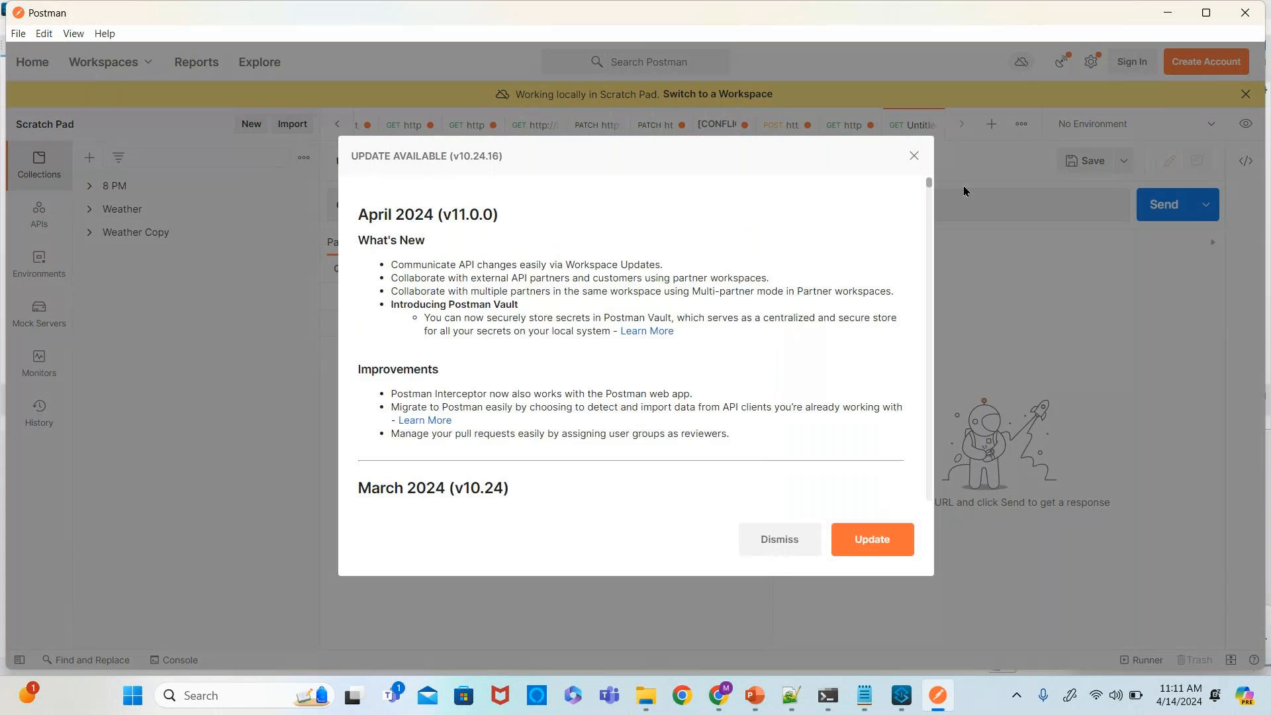
key("Escape")
left_click(497, 207)
type("htt")
left_click(500, 233)
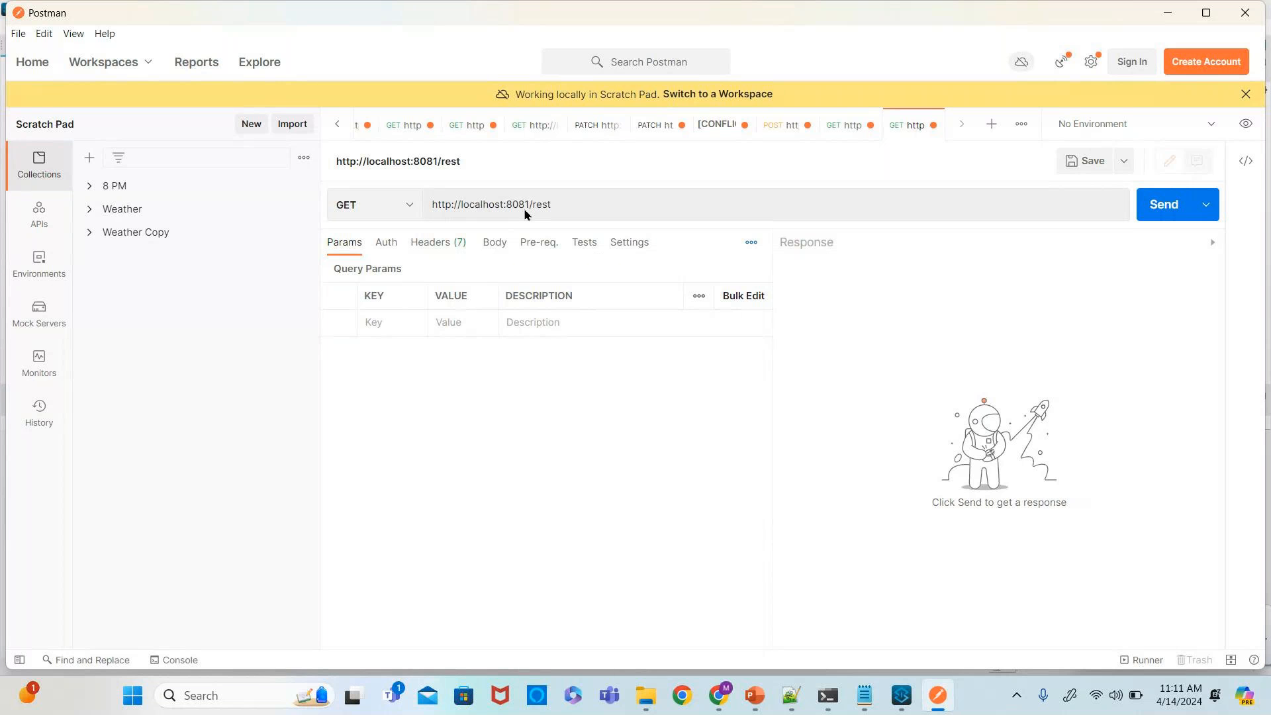
key("BackSpace")
key("BackSpace")
key("BackSpace")
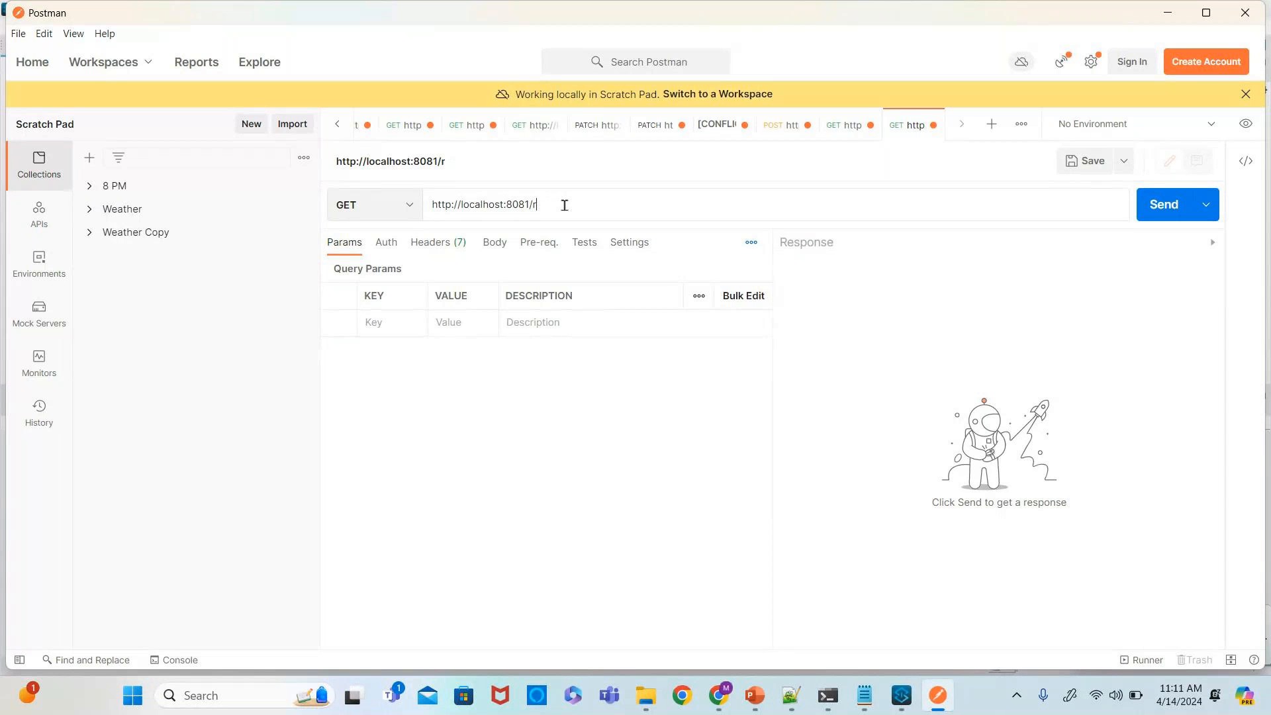
type("cicd")
left_click(911, 697)
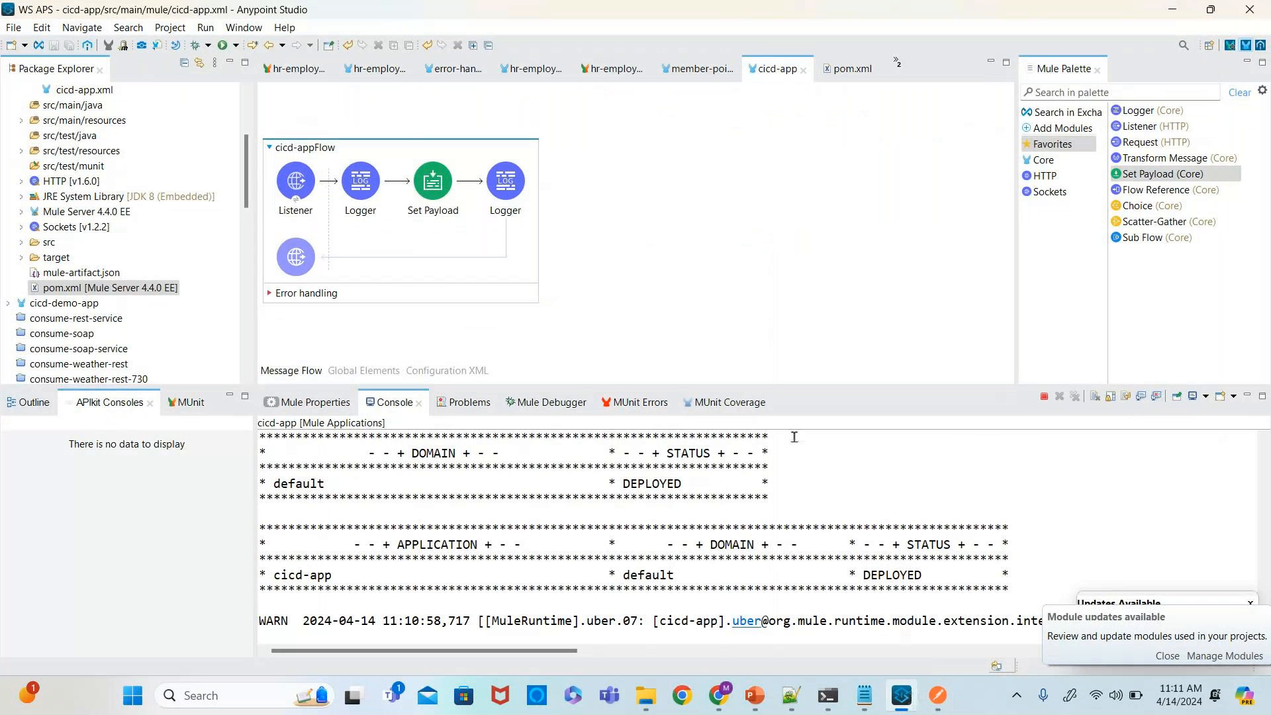
key("alt+Tab")
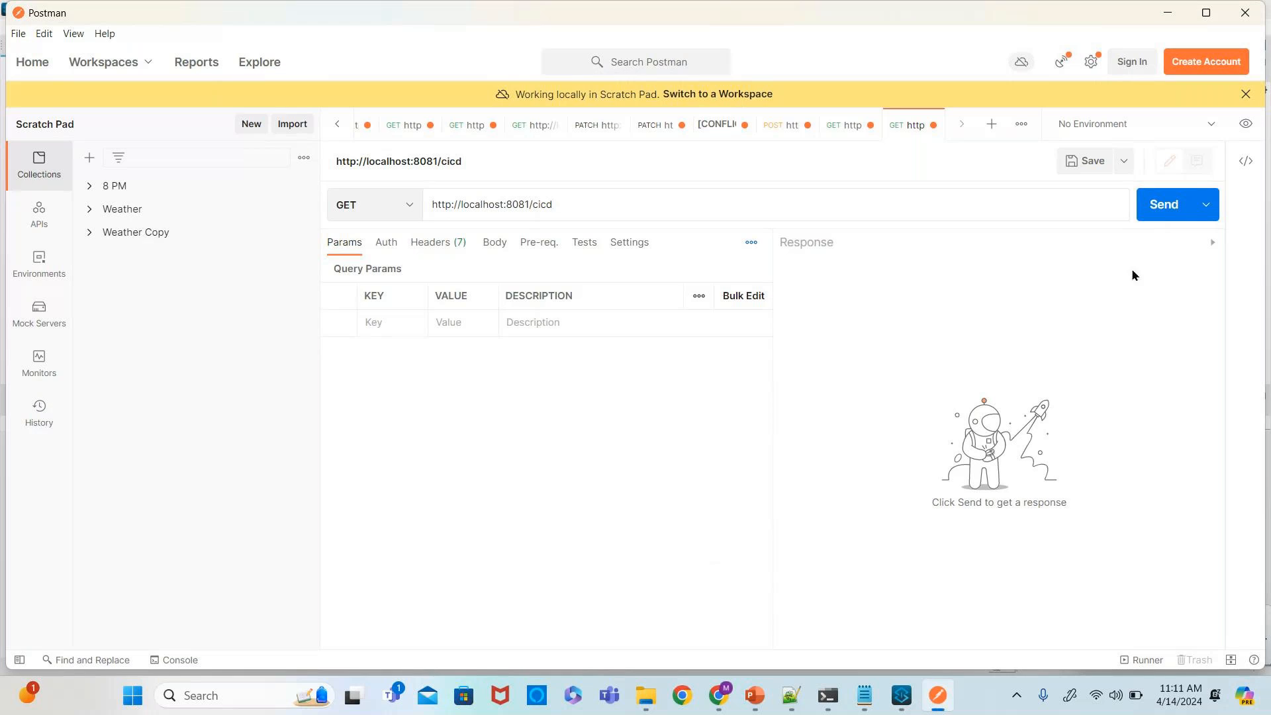
left_click(1173, 205)
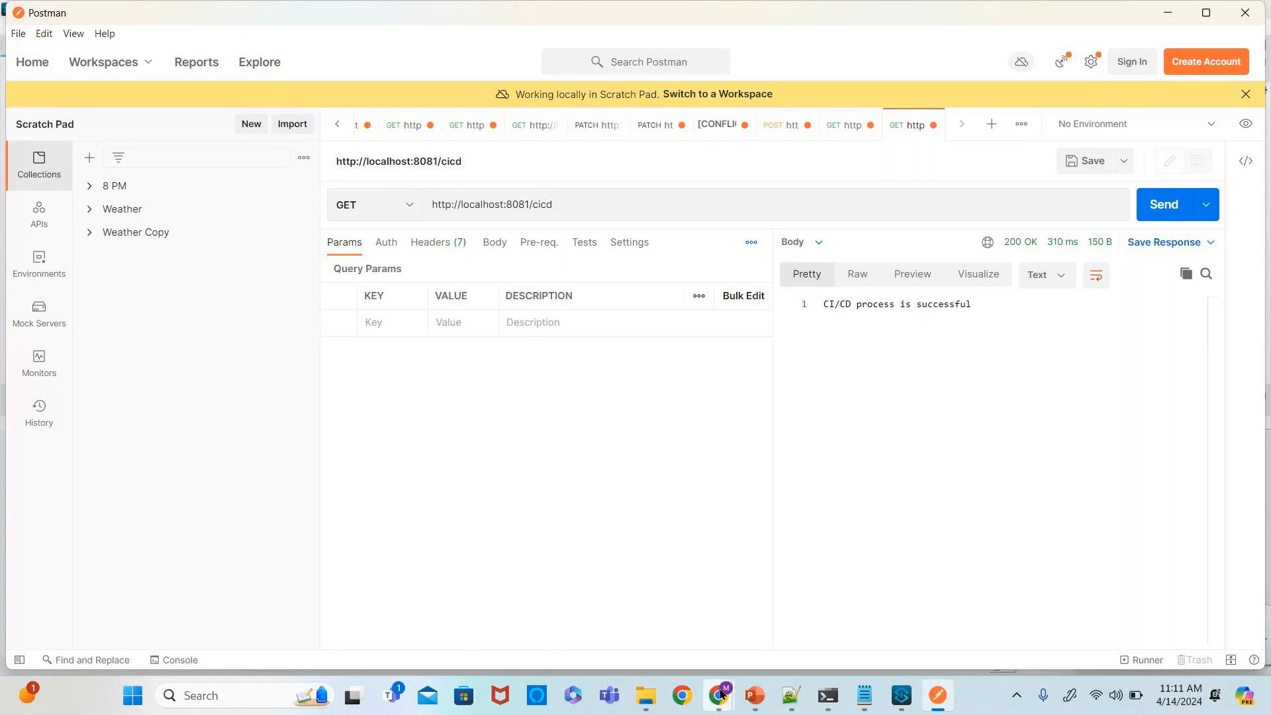
- Open github.com in a new browser tab and start creating a new repository
mouse_move(721, 694)
left_click(538, 609)
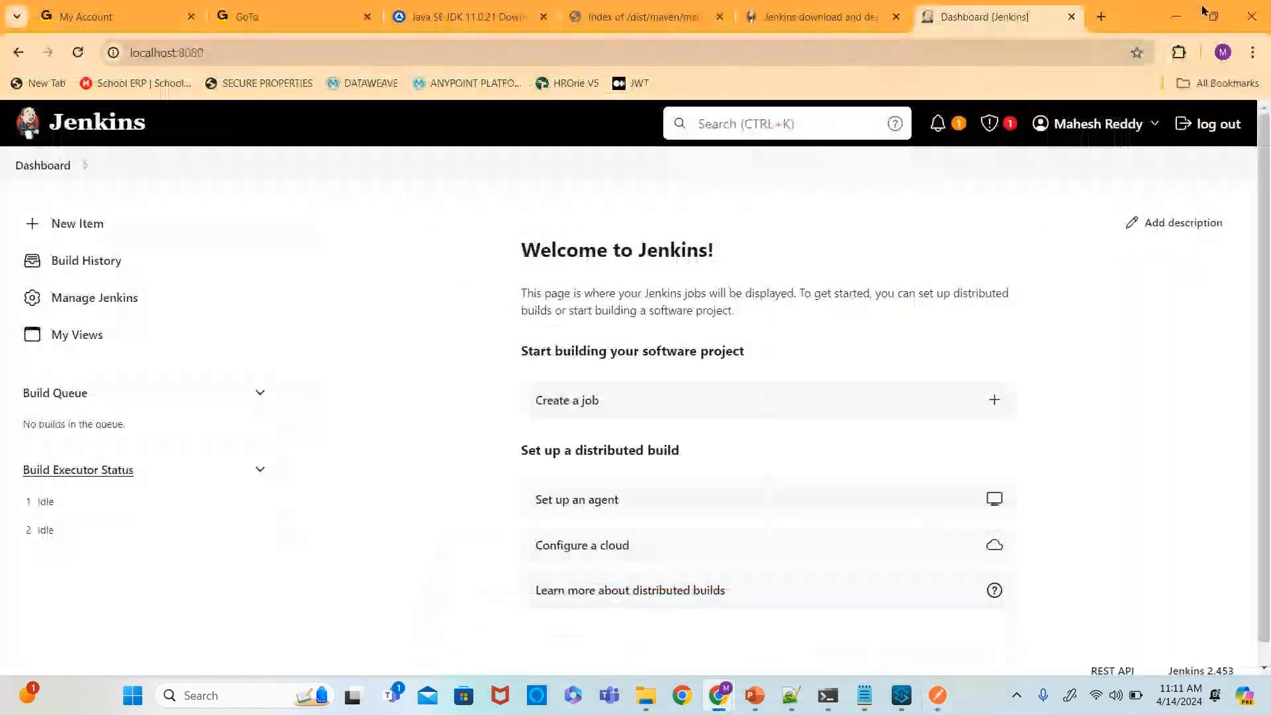
left_click(1102, 17)
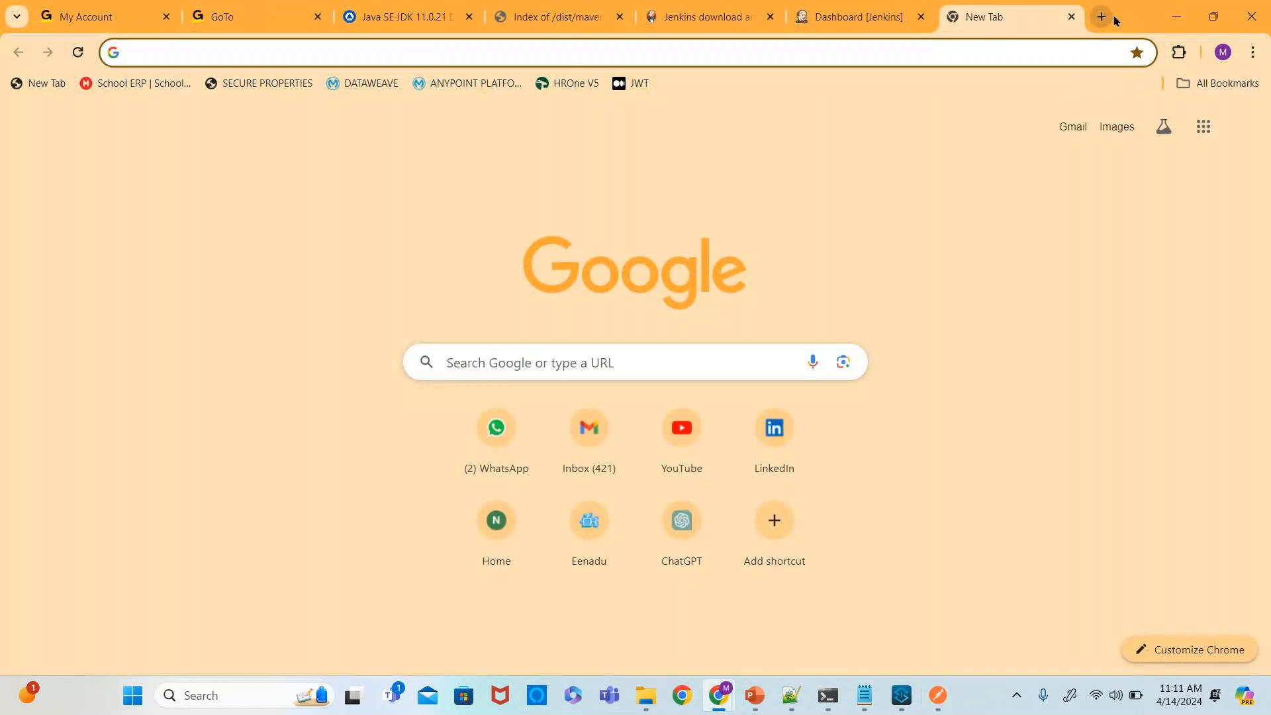
type("github.com")
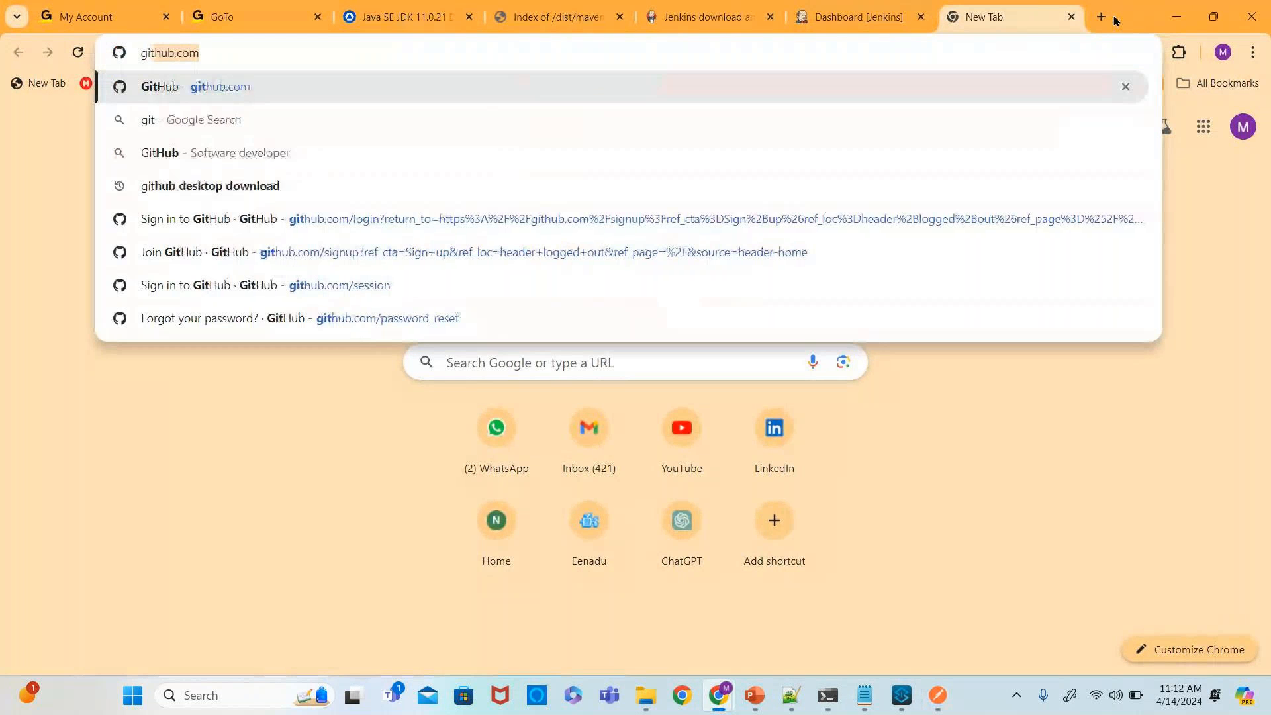
key("Return")
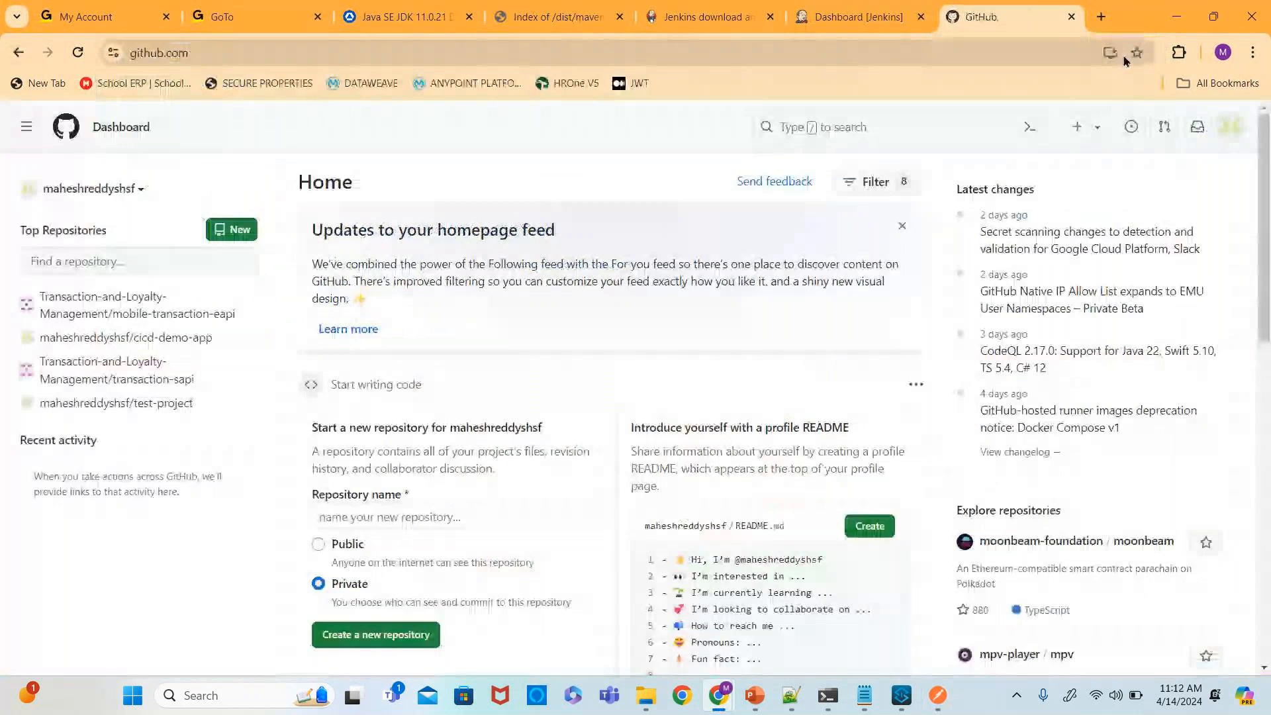
left_click(1231, 126)
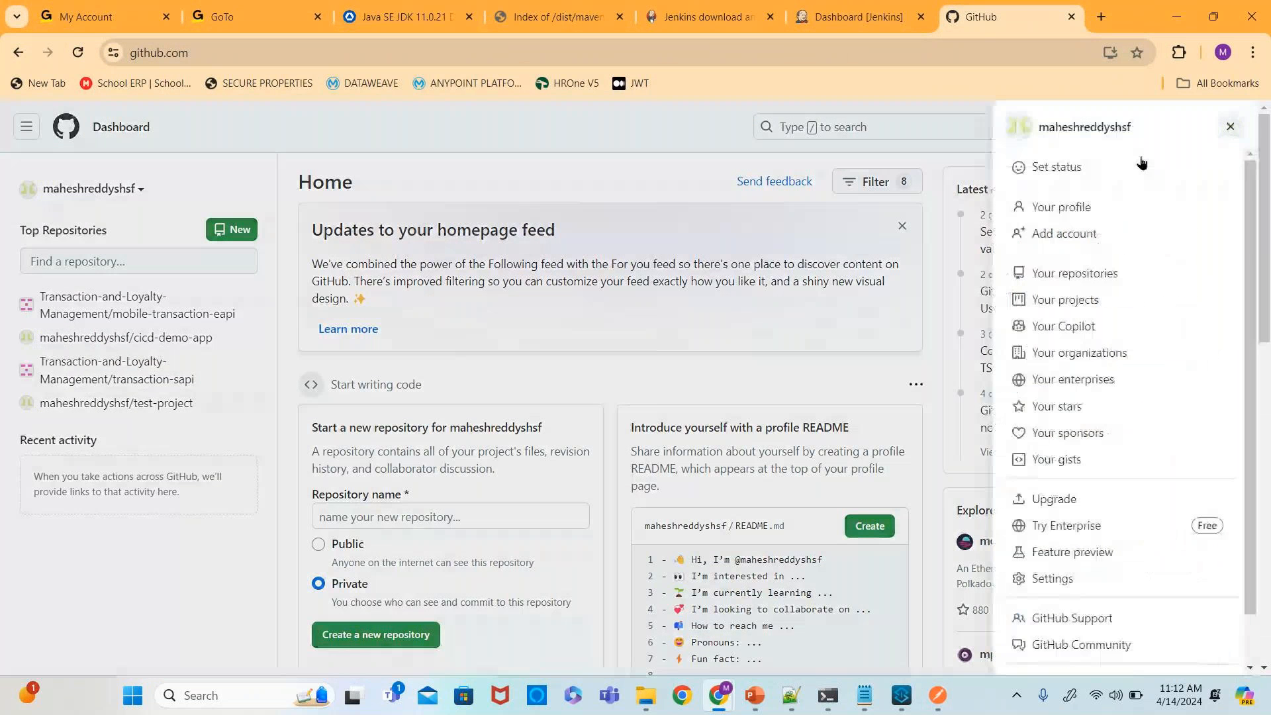
left_click(696, 139)
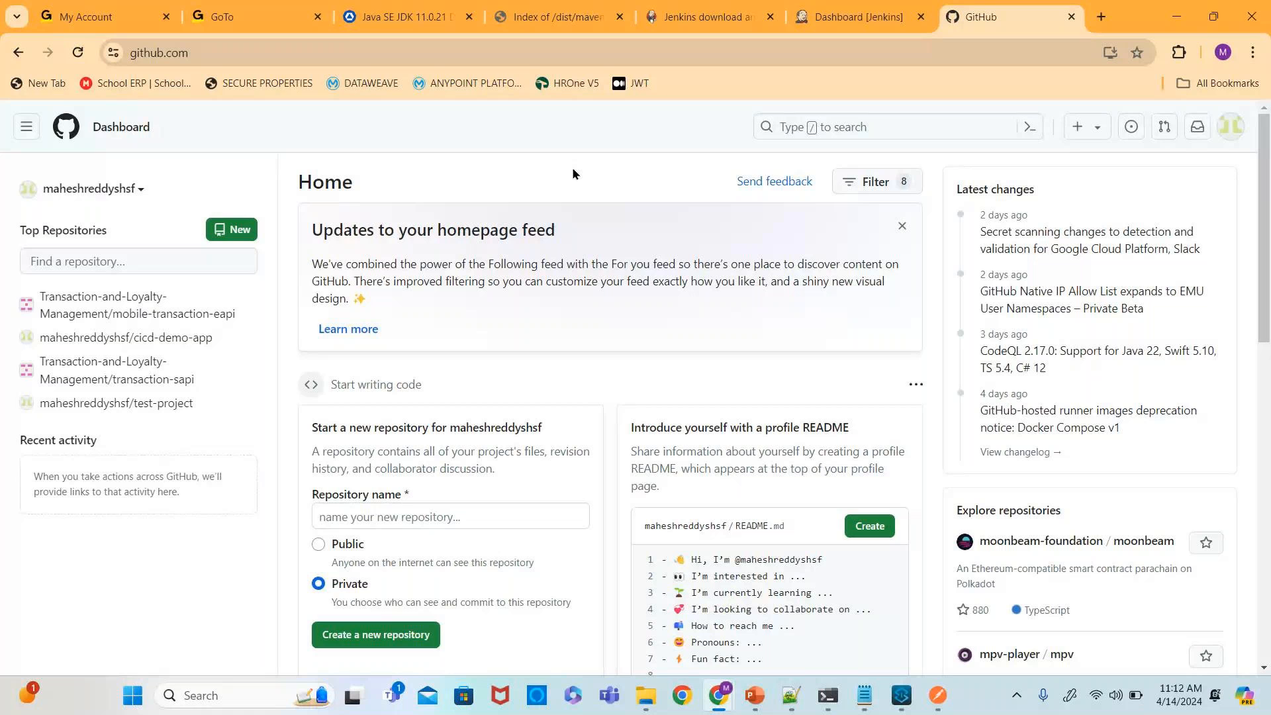
left_click(249, 235)
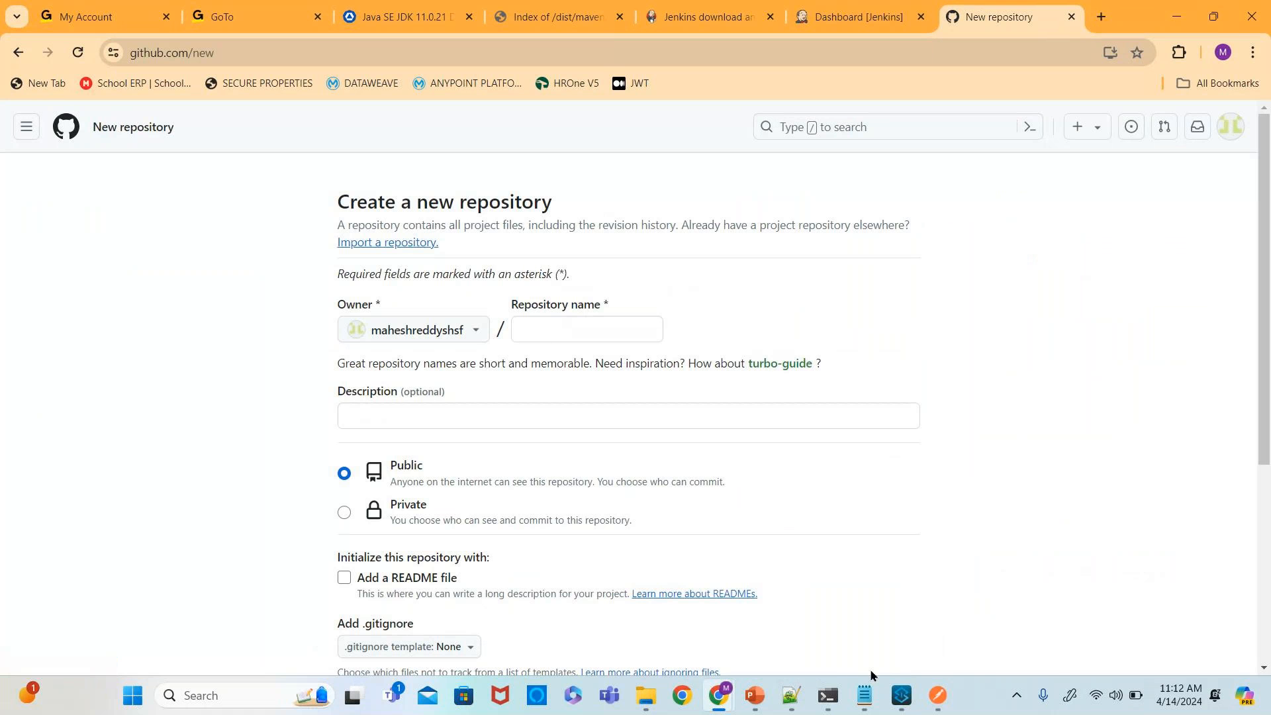
- Enter cicd-app as the new repository's name
left_click(899, 697)
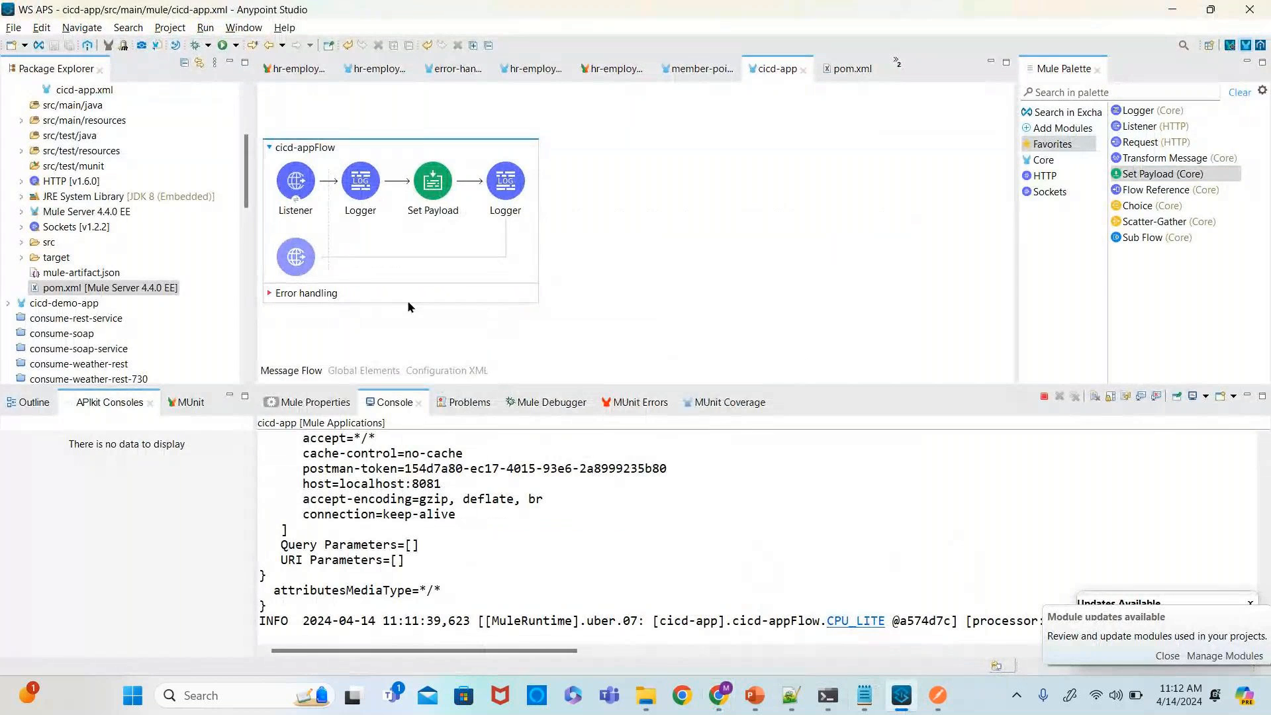
scroll(172, 260, "up", 3)
key("alt+Tab")
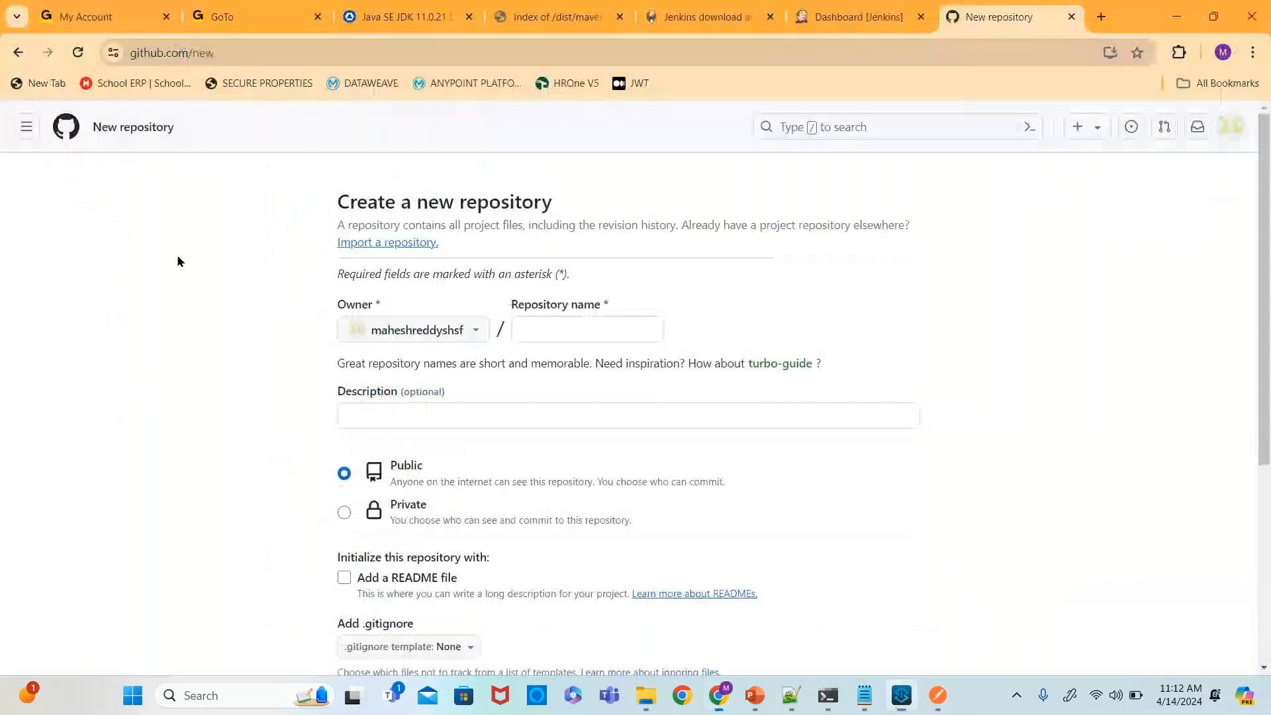
left_click(538, 335)
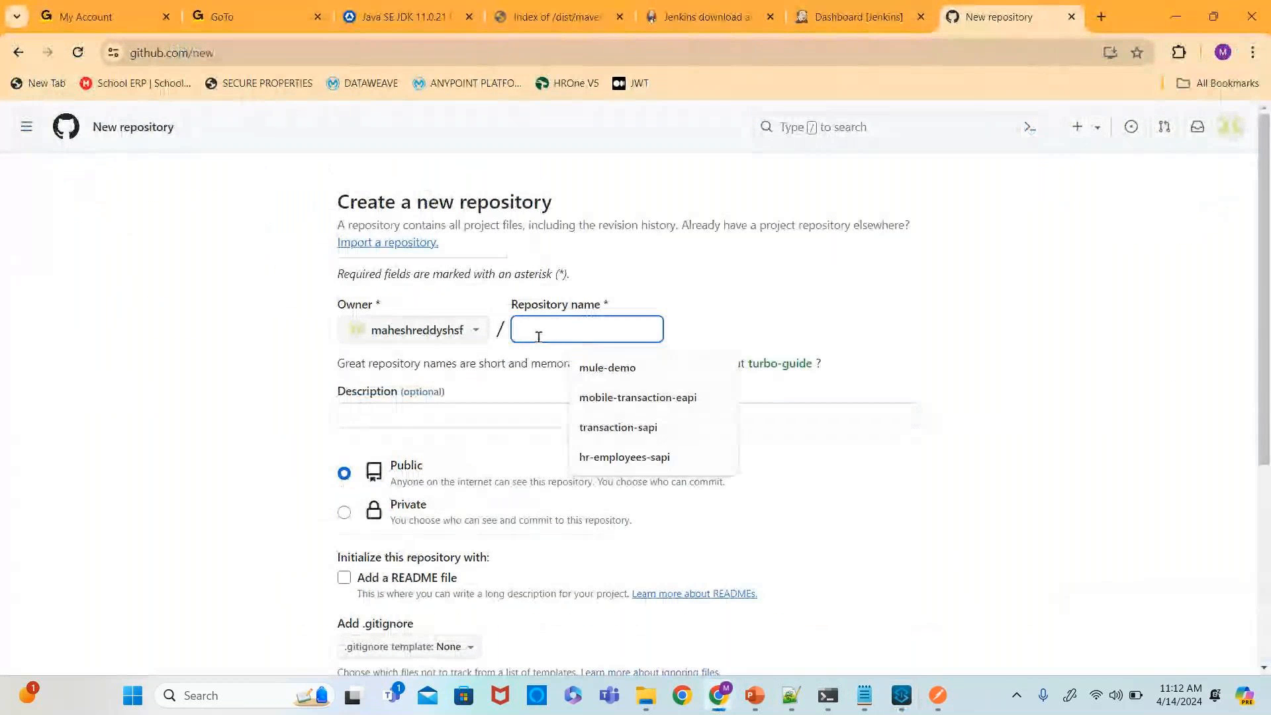
type("cicd")
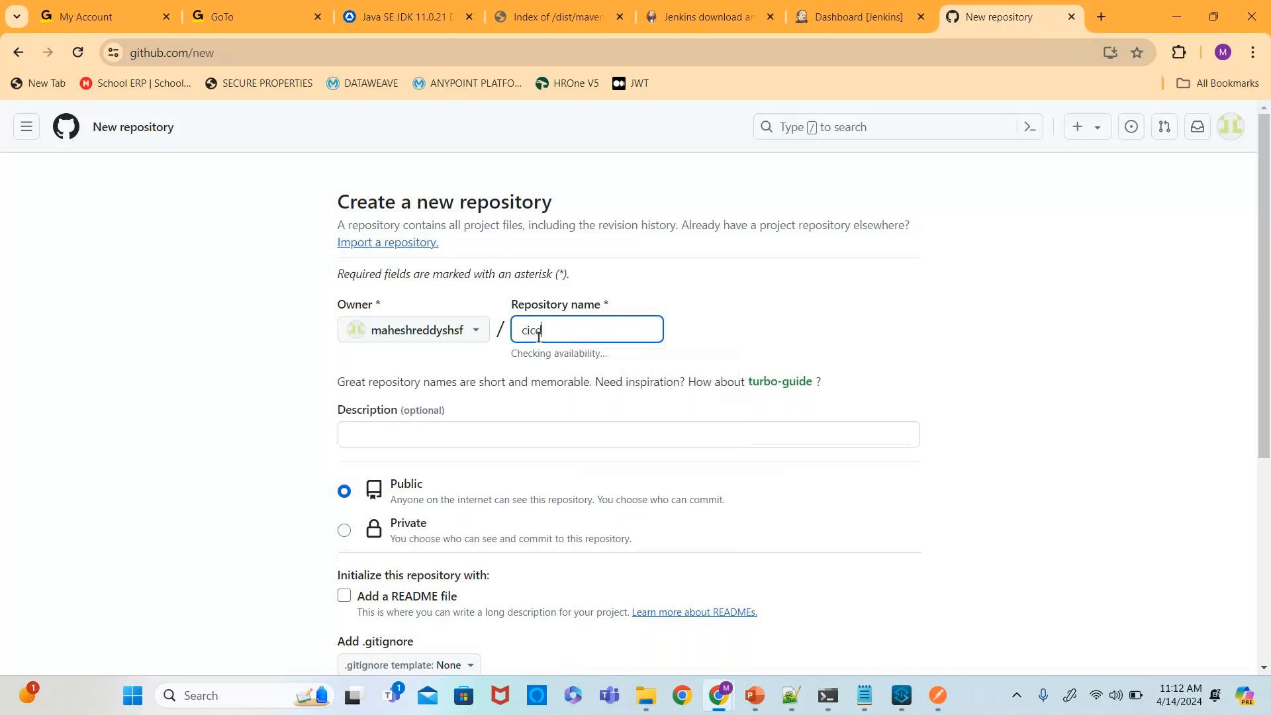
type("-app")
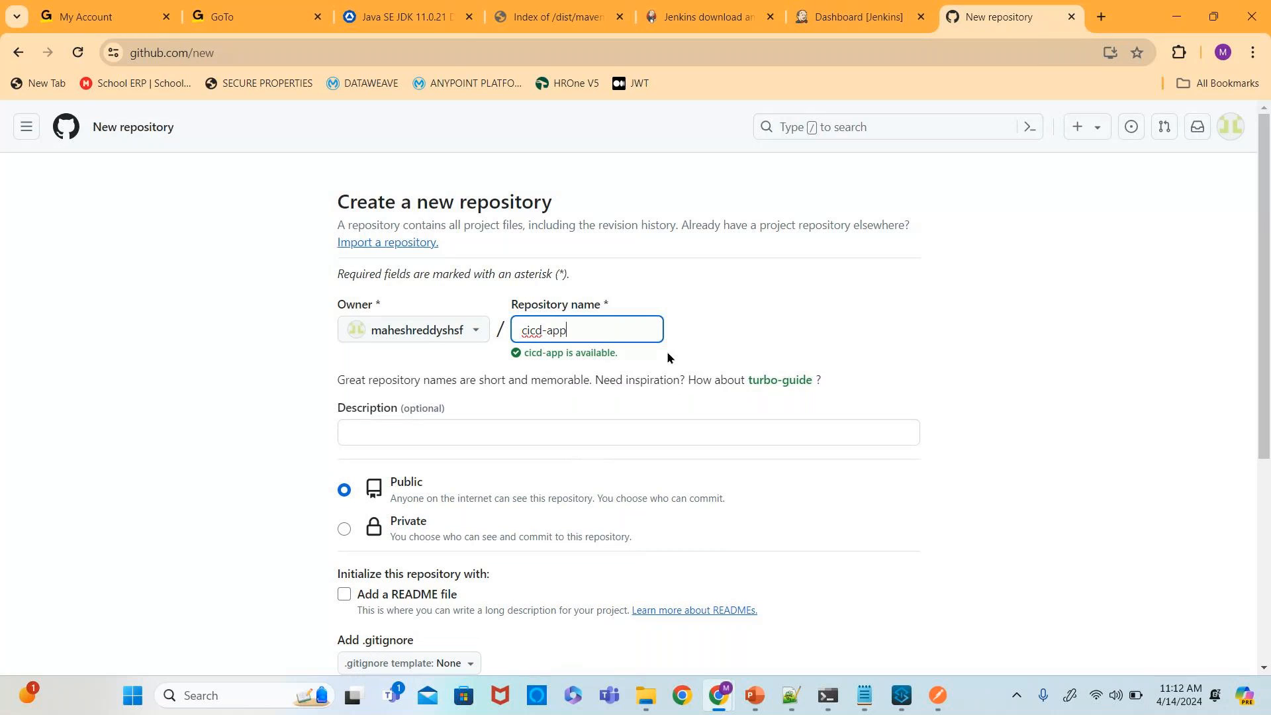
scroll(773, 327, "down", 1)
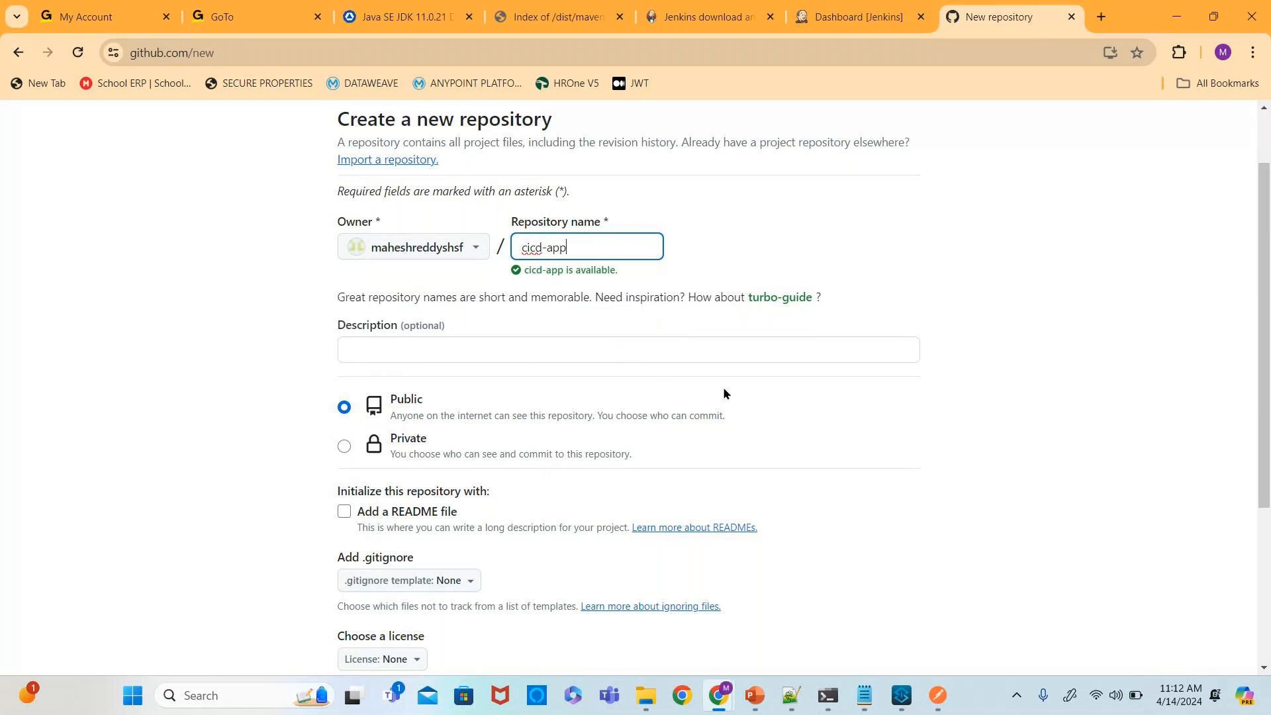
- Create the cicd-app repository as private with a README file
scroll(724, 392, "down", 2)
scroll(724, 393, "down", 1)
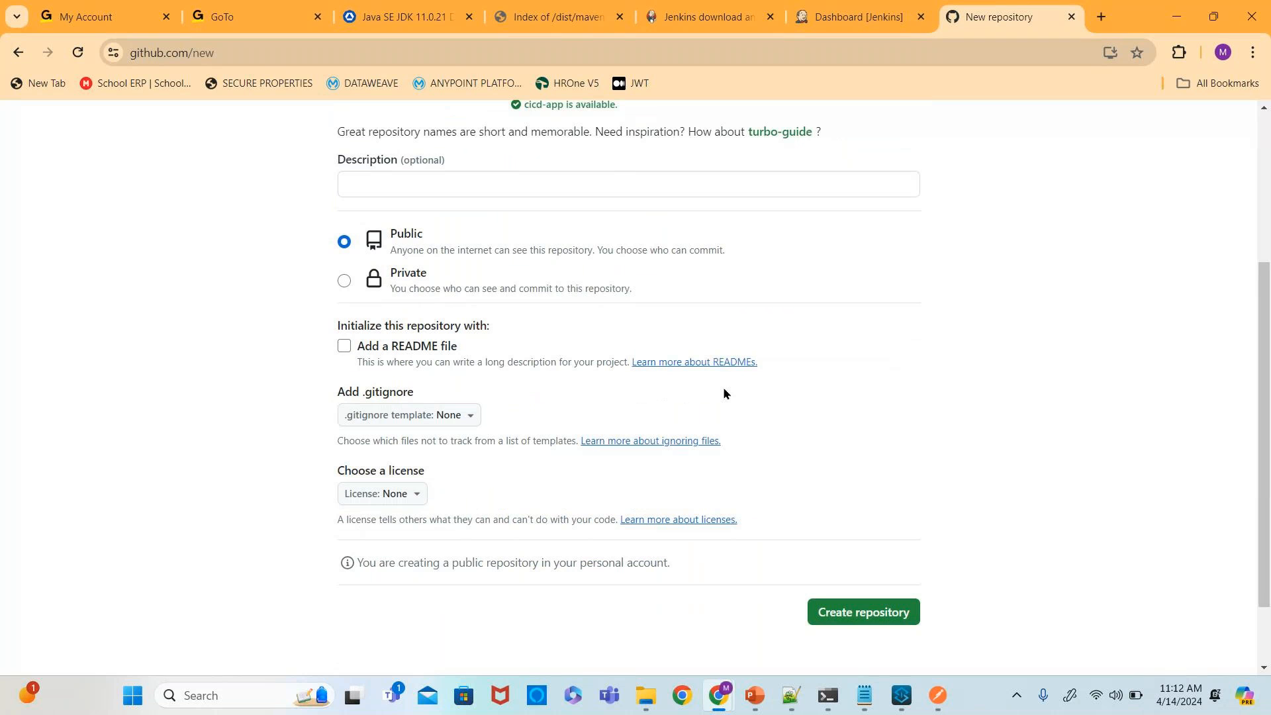
left_click(344, 346)
left_click(344, 281)
scroll(735, 317, "down", 1)
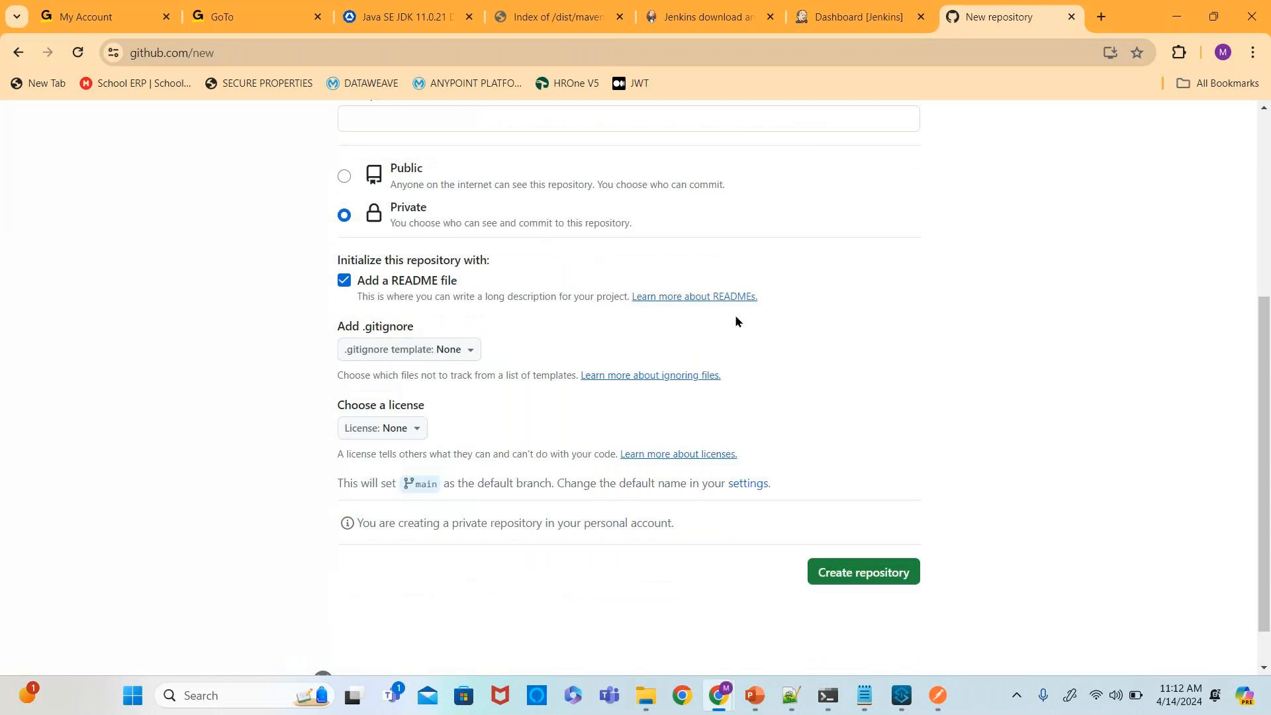
scroll(735, 317, "down", 1)
left_click(852, 520)
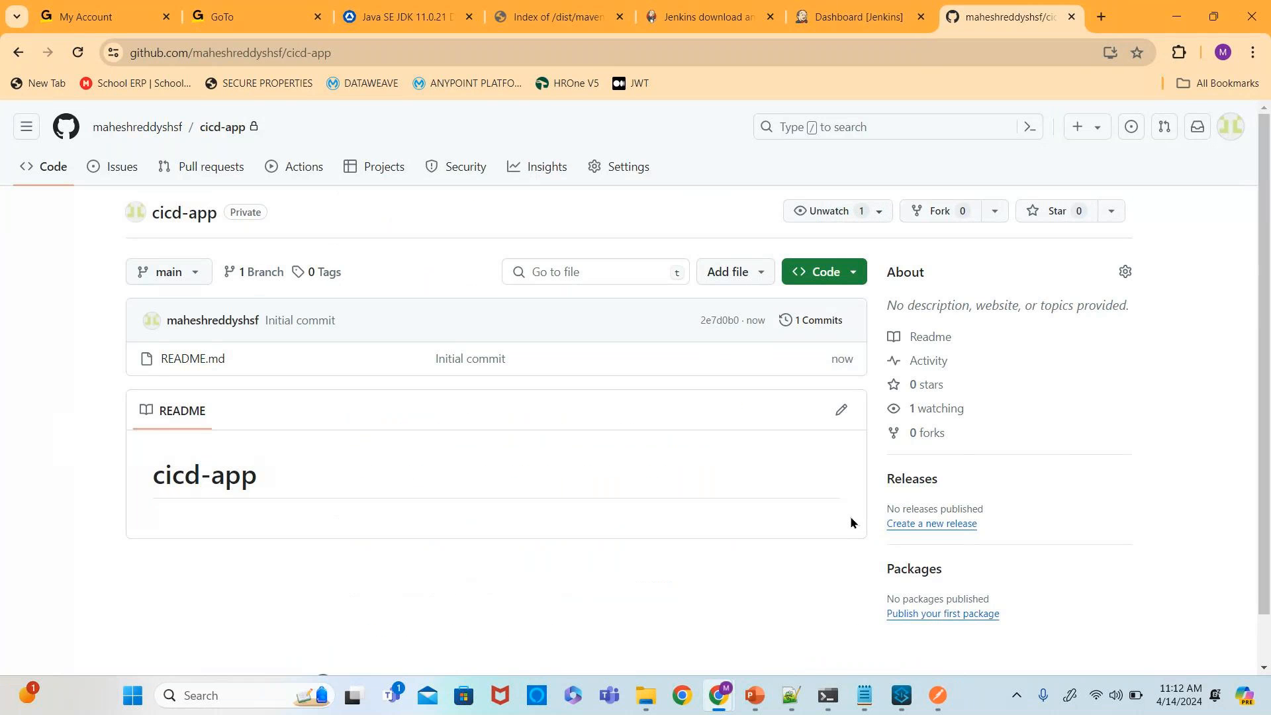
- Create a new branch named develop from main in the repository
left_click(196, 275)
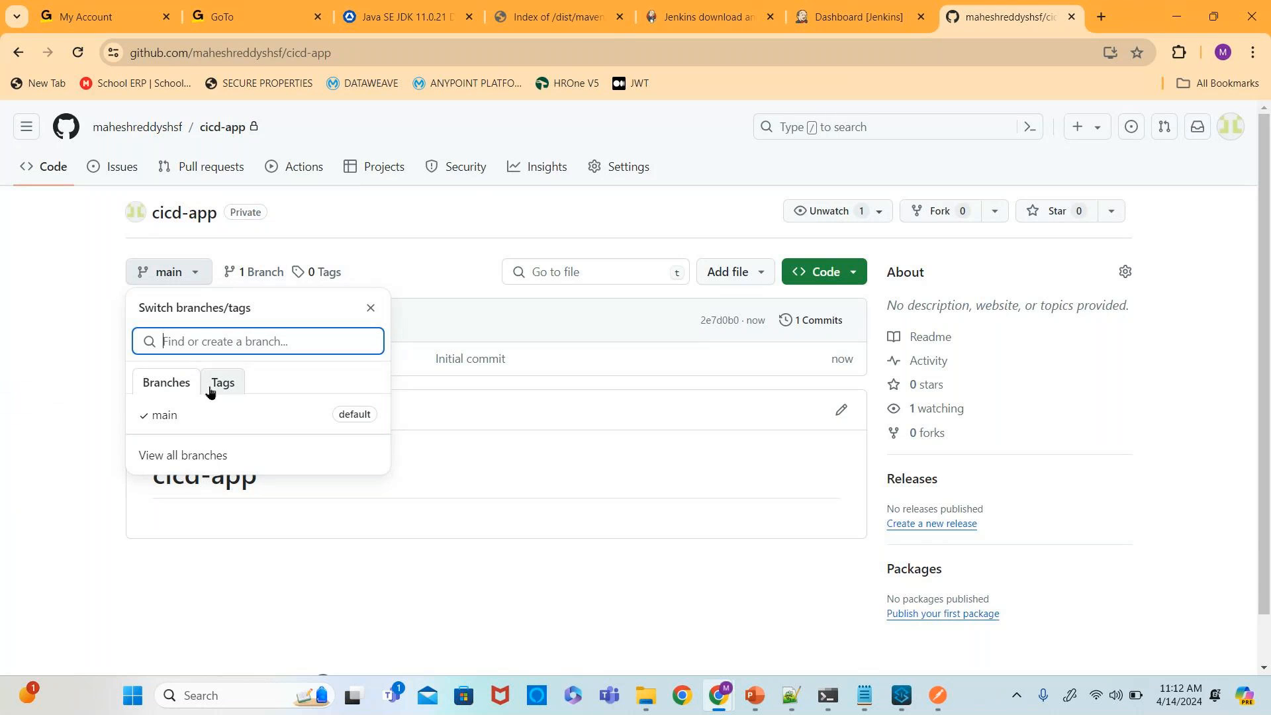
left_click(185, 456)
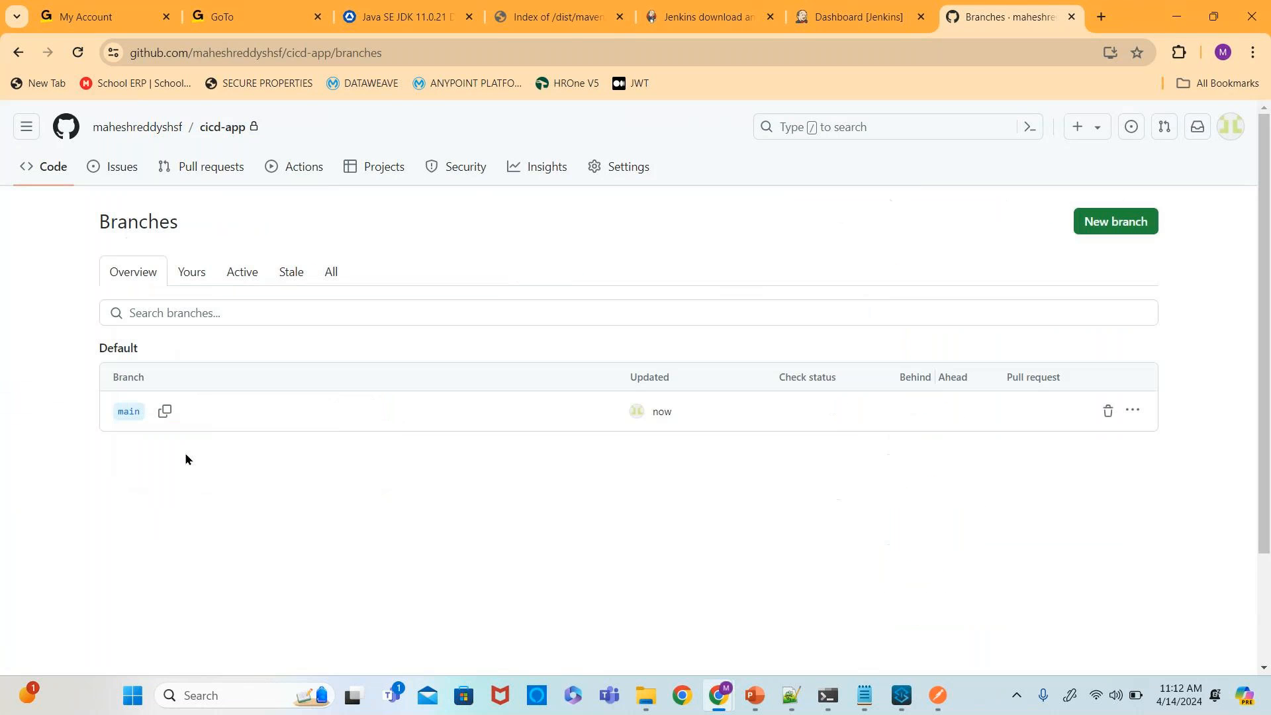
left_click(1101, 225)
left_click(568, 364)
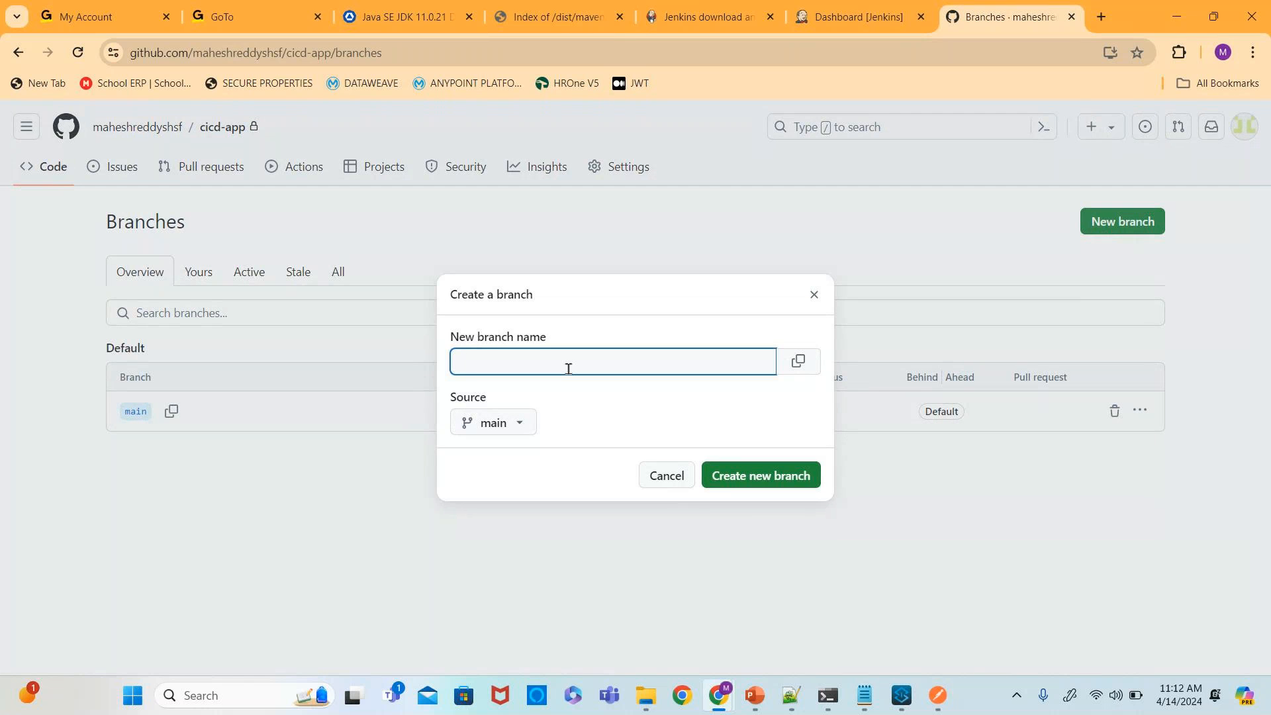
type("develop")
left_click(797, 477)
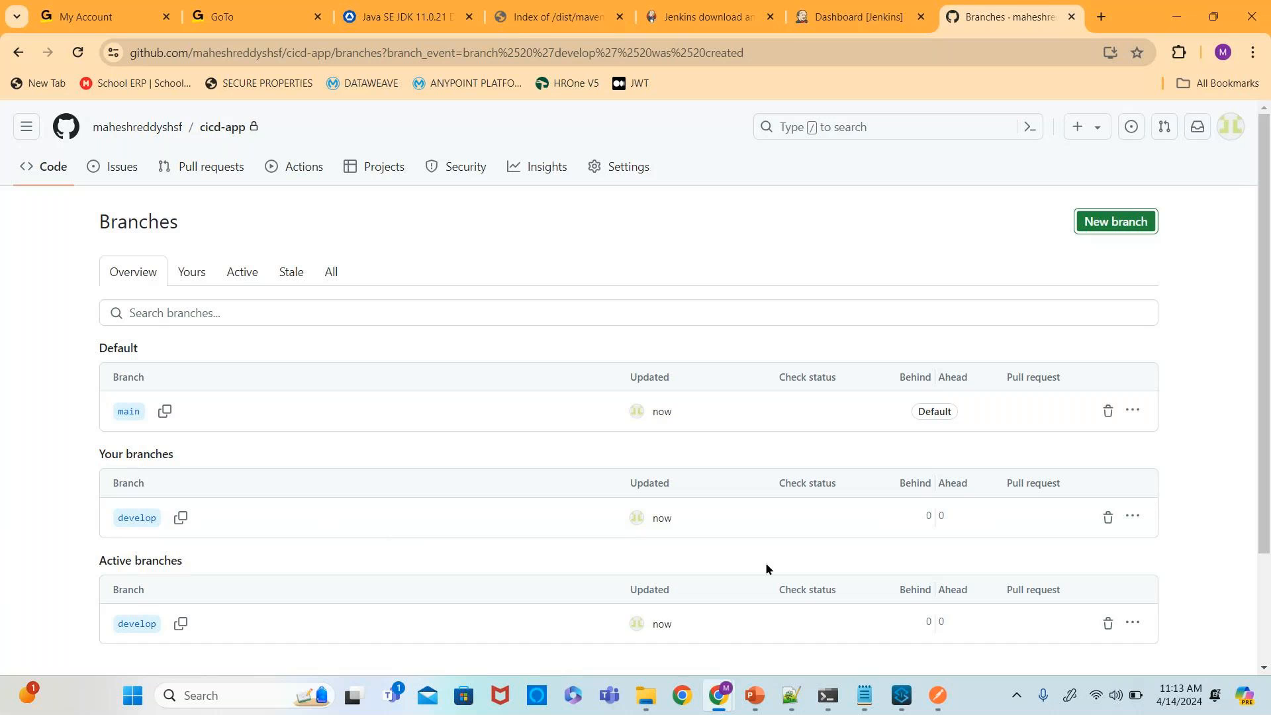
- Open a Git Bash terminal in the Downloads\GITHUB folder
mouse_move(661, 696)
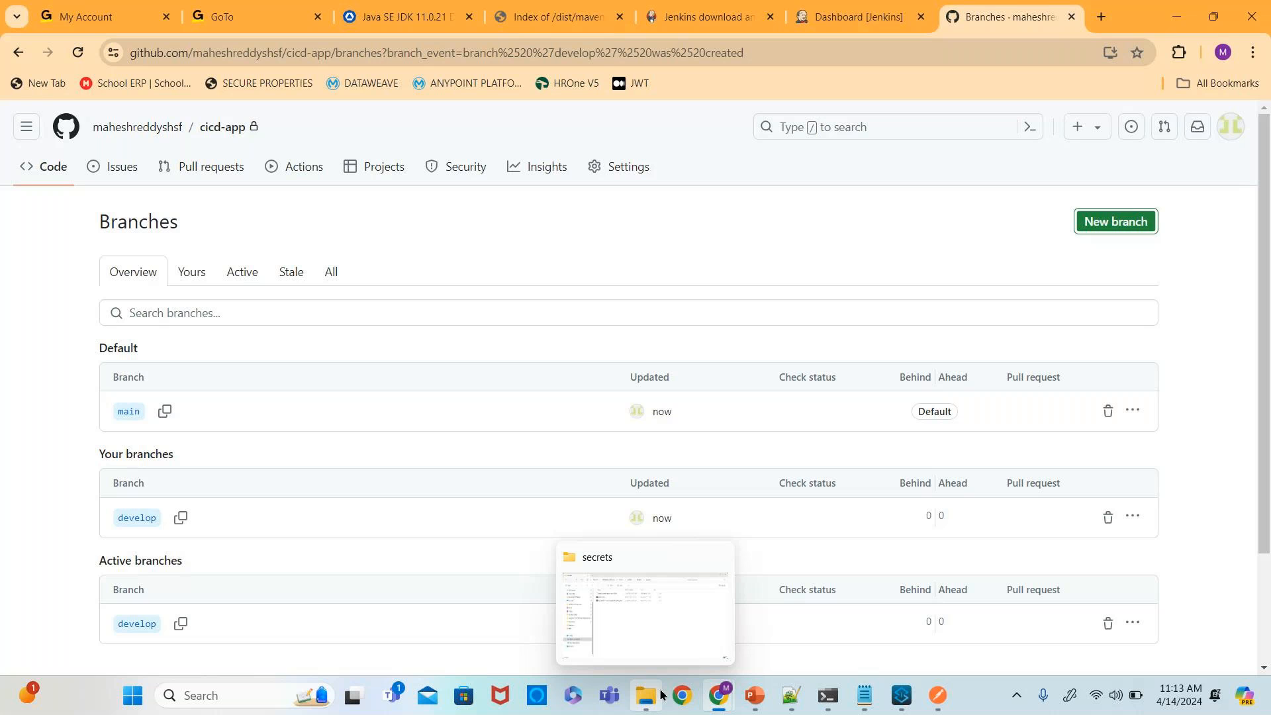
left_click(646, 645)
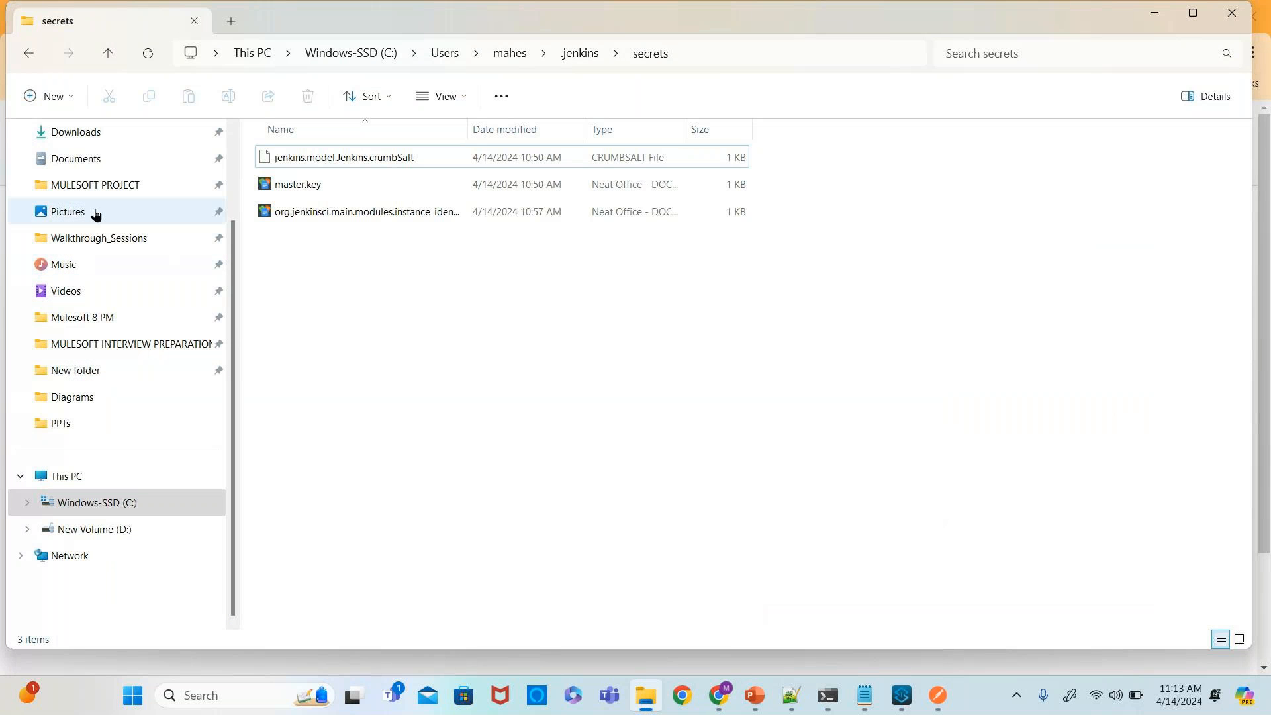
left_click(94, 135)
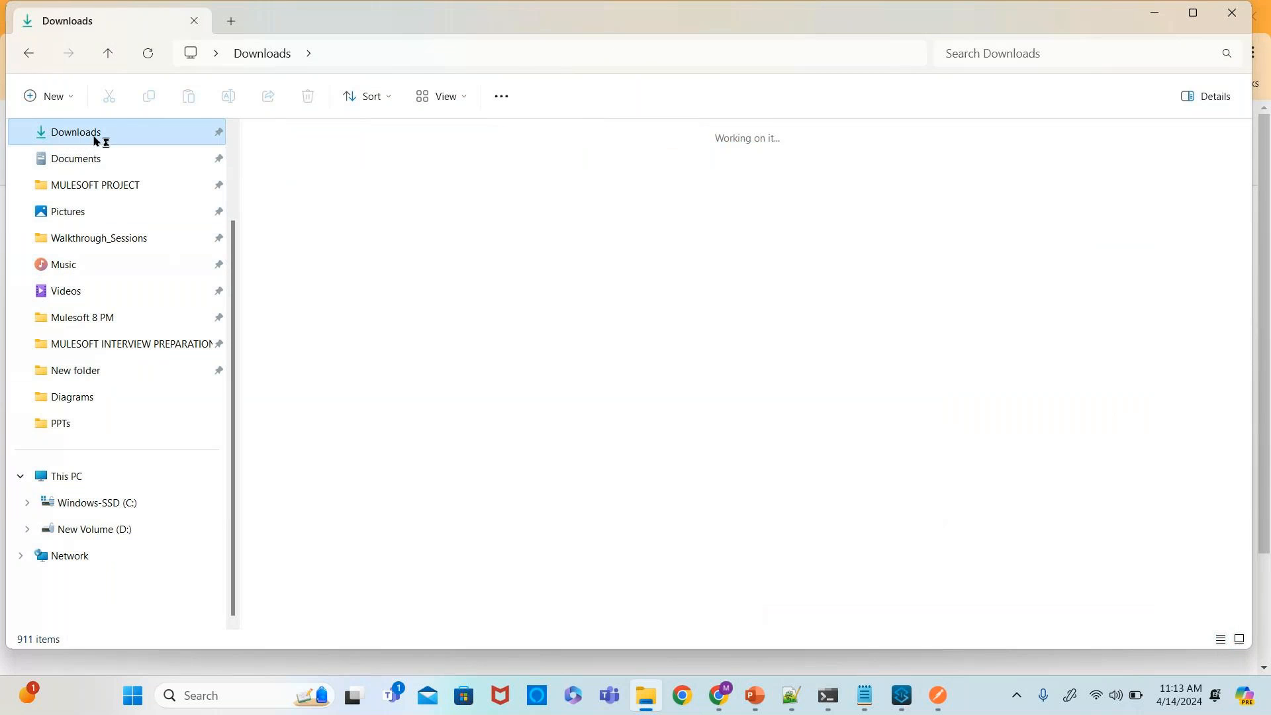
double_click(574, 266)
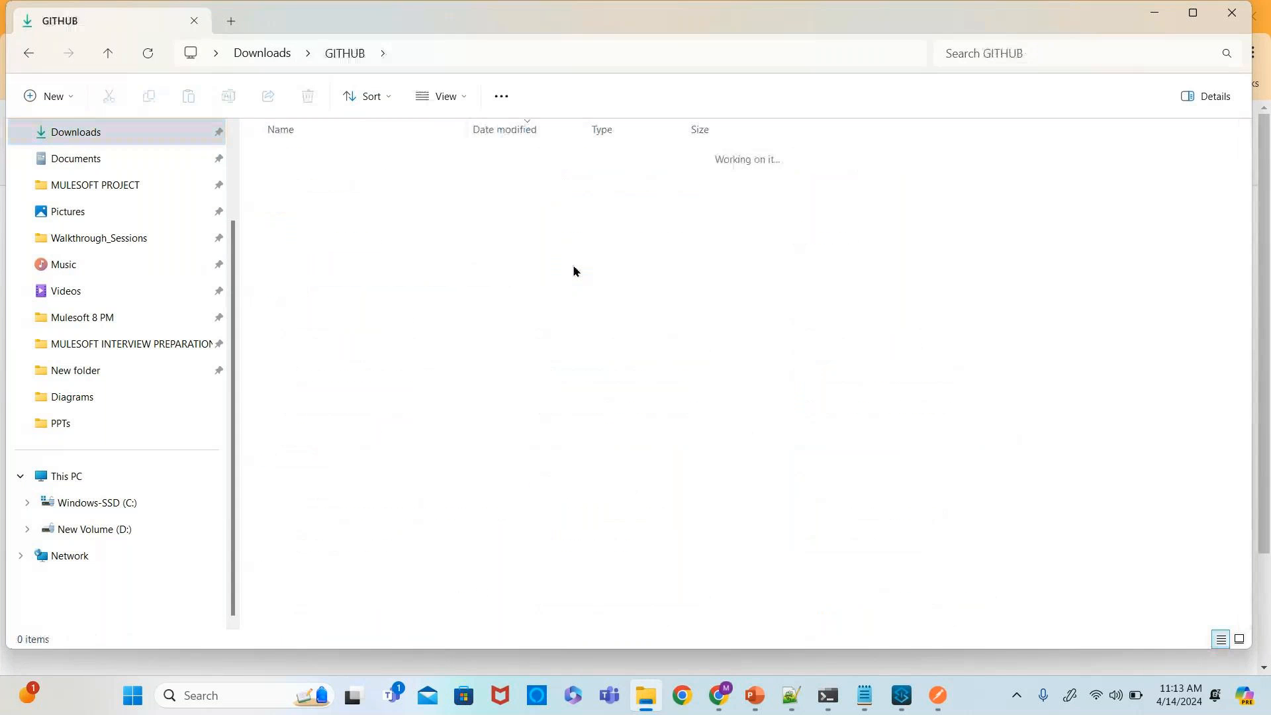
right_click(424, 373)
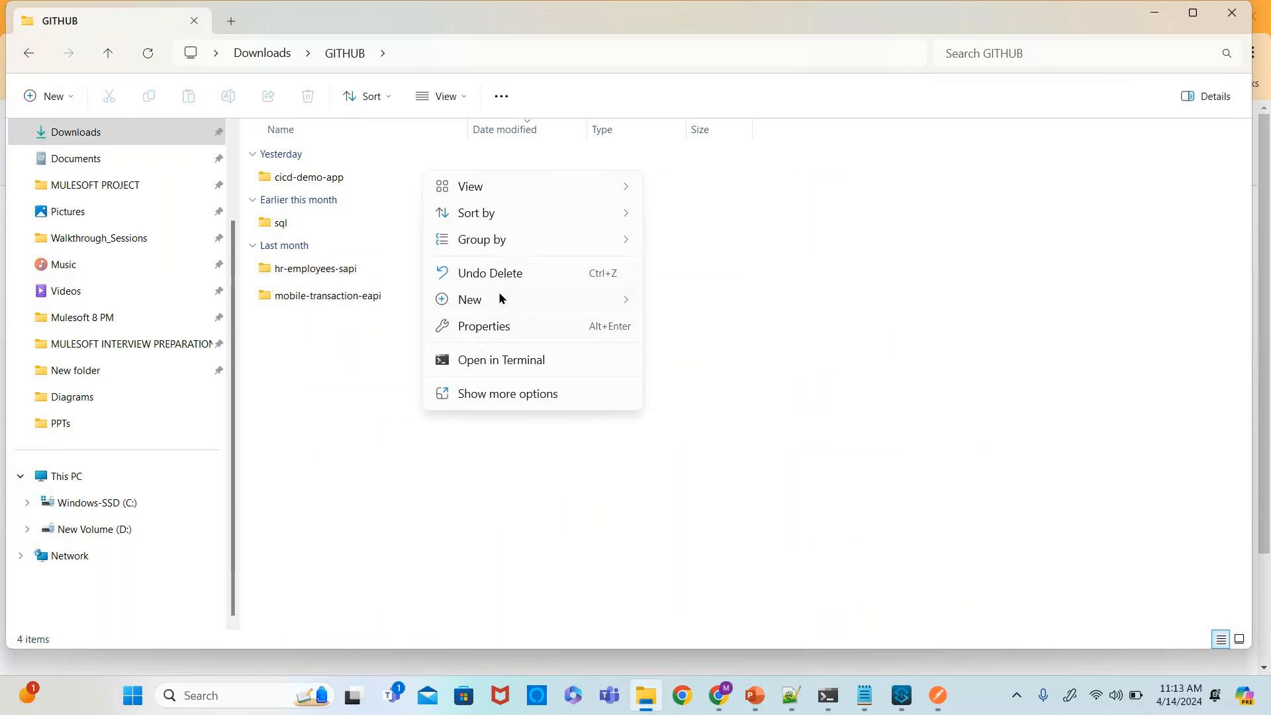
left_click(510, 394)
left_click(503, 563)
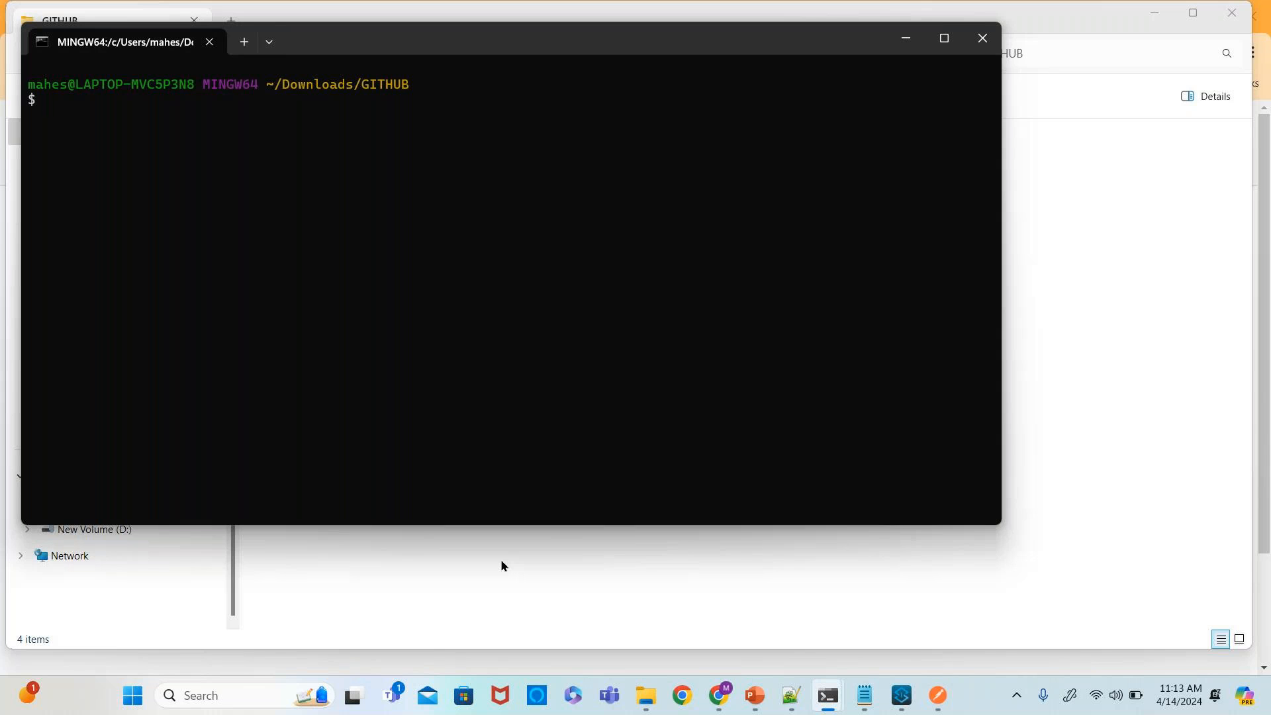
- Begin a git clone command and copy the repository's HTTPS clone URL while viewing the develop branch
type("git clone")
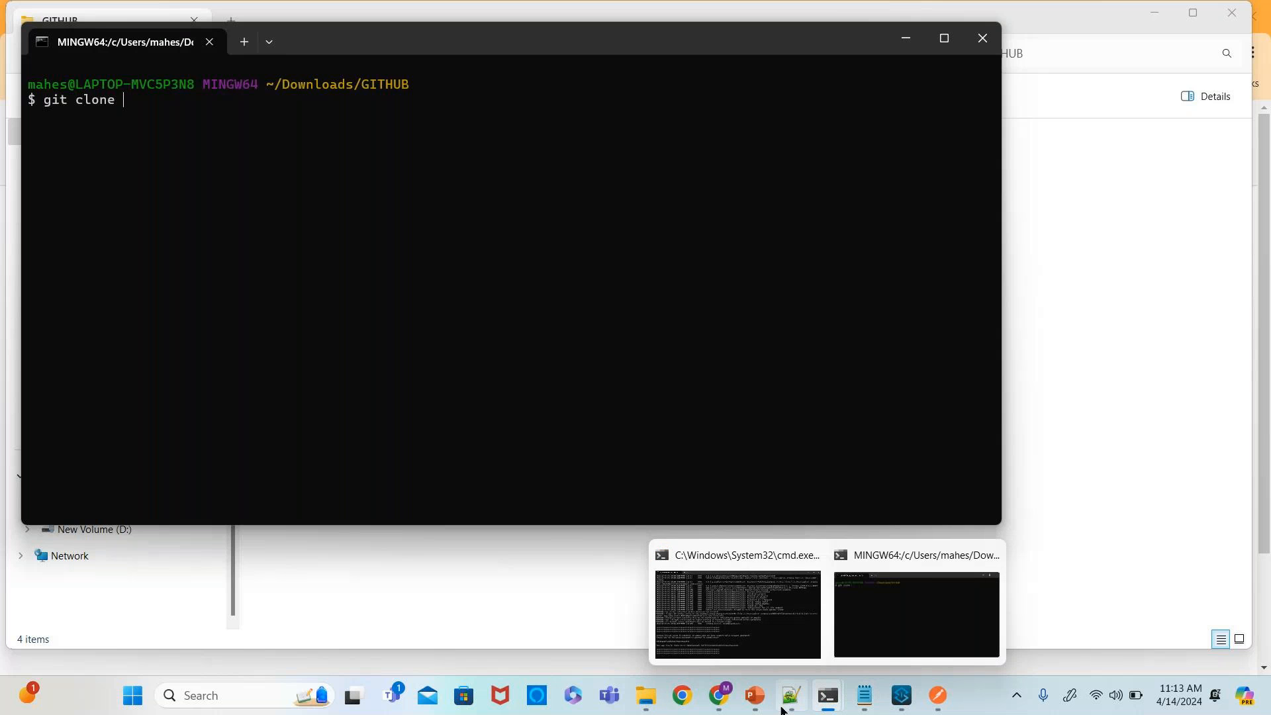
mouse_move(719, 695)
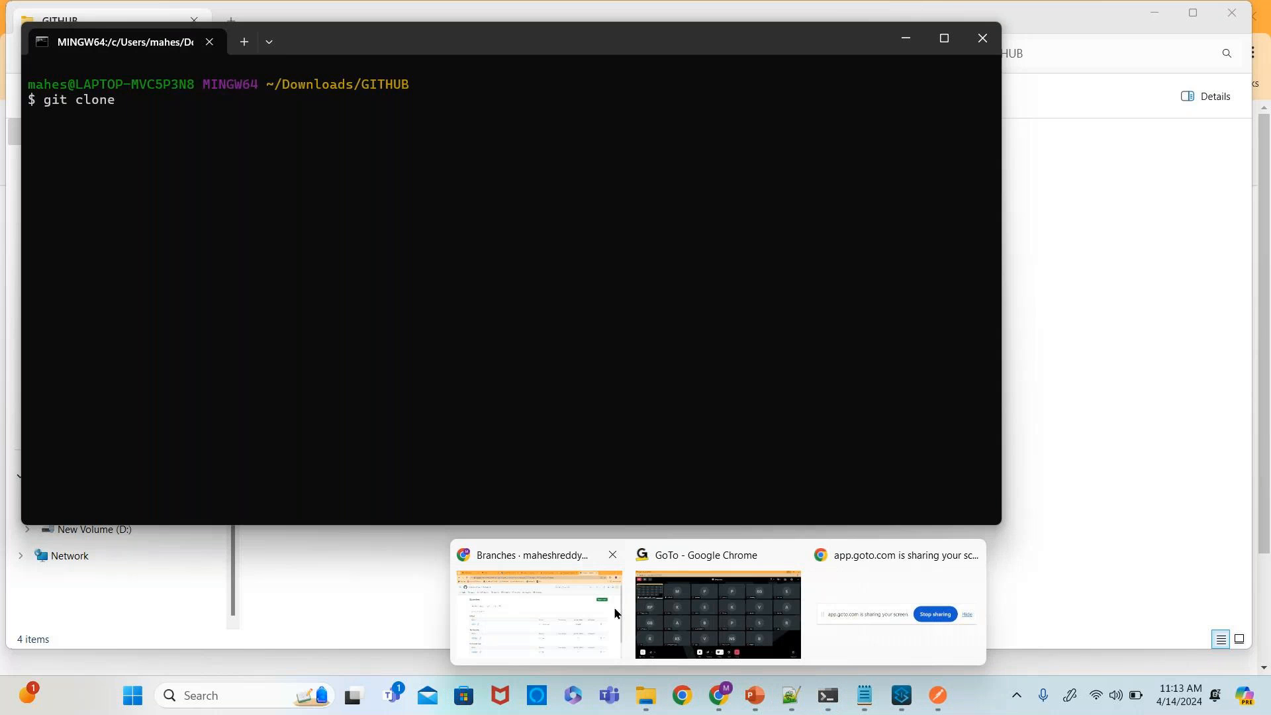
left_click(614, 607)
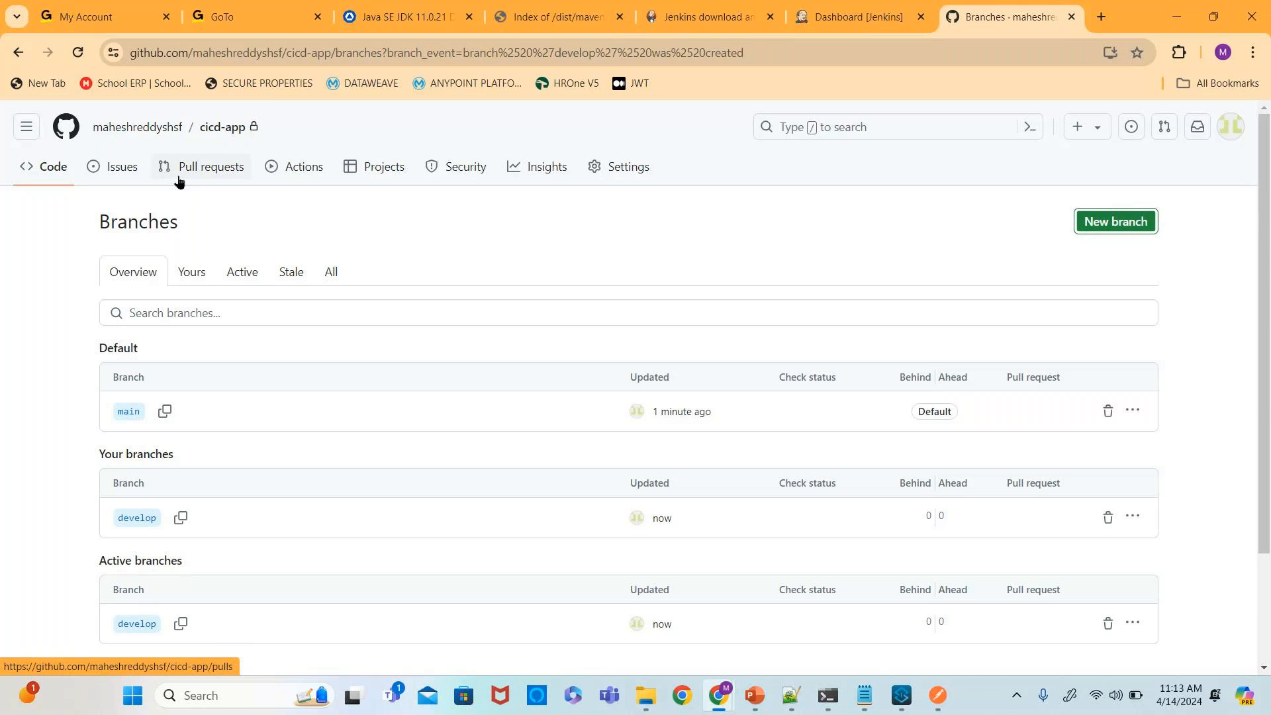
left_click(63, 174)
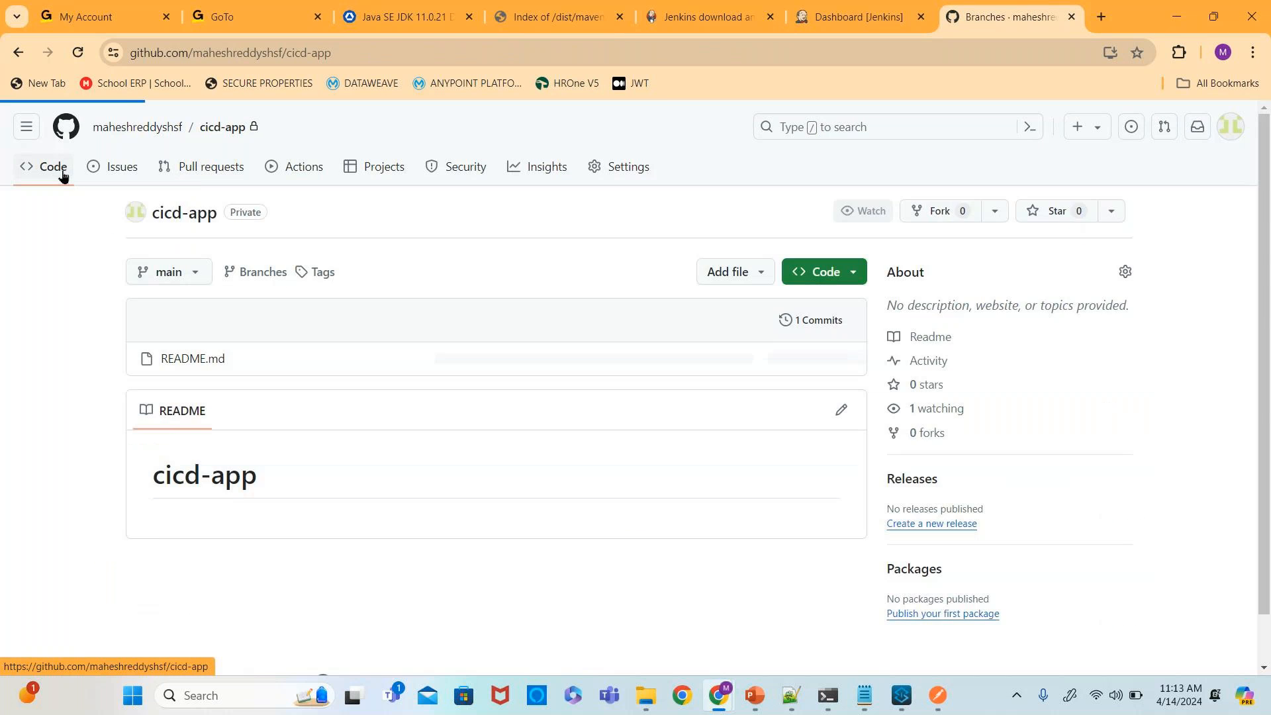
left_click(180, 272)
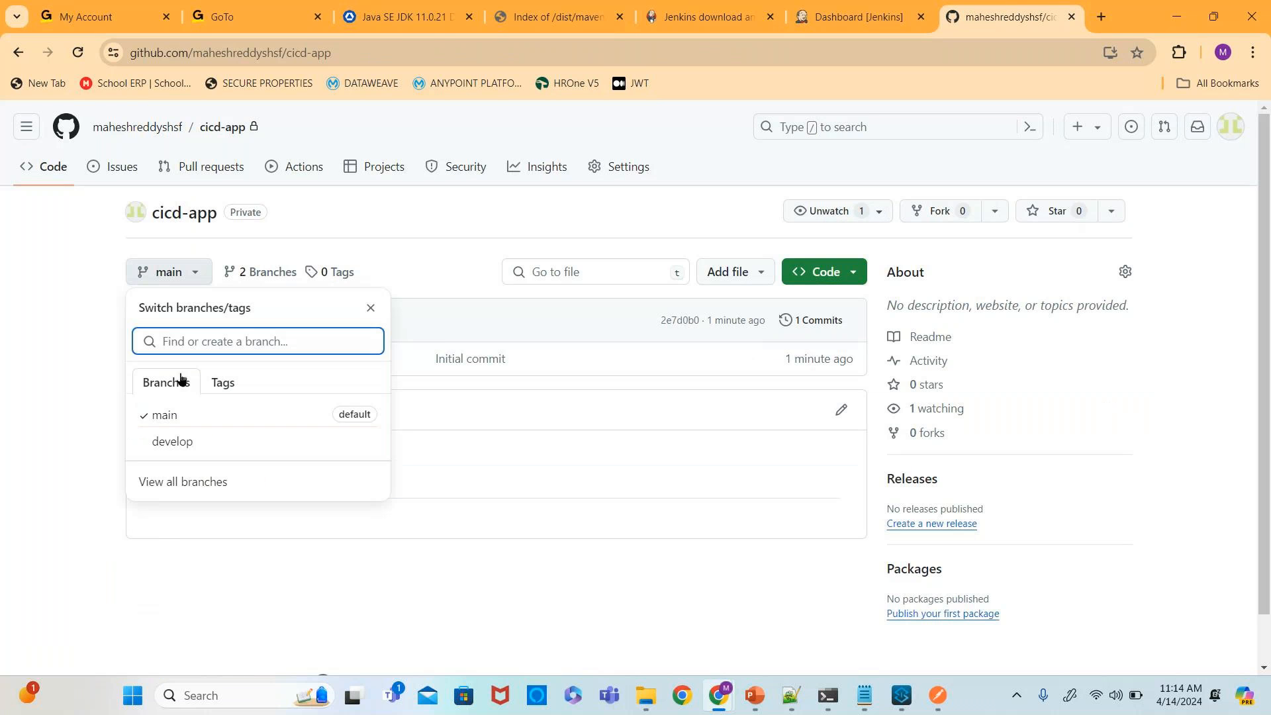
left_click(172, 441)
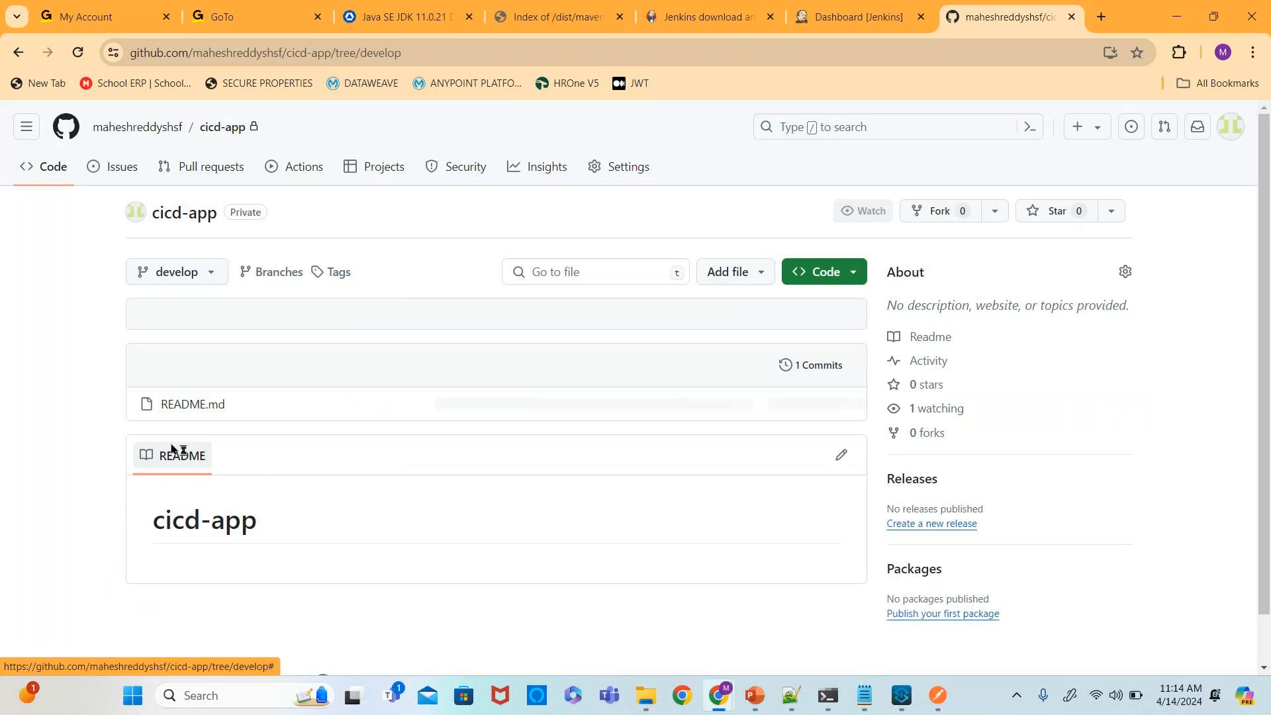
left_click(853, 275)
left_click(840, 418)
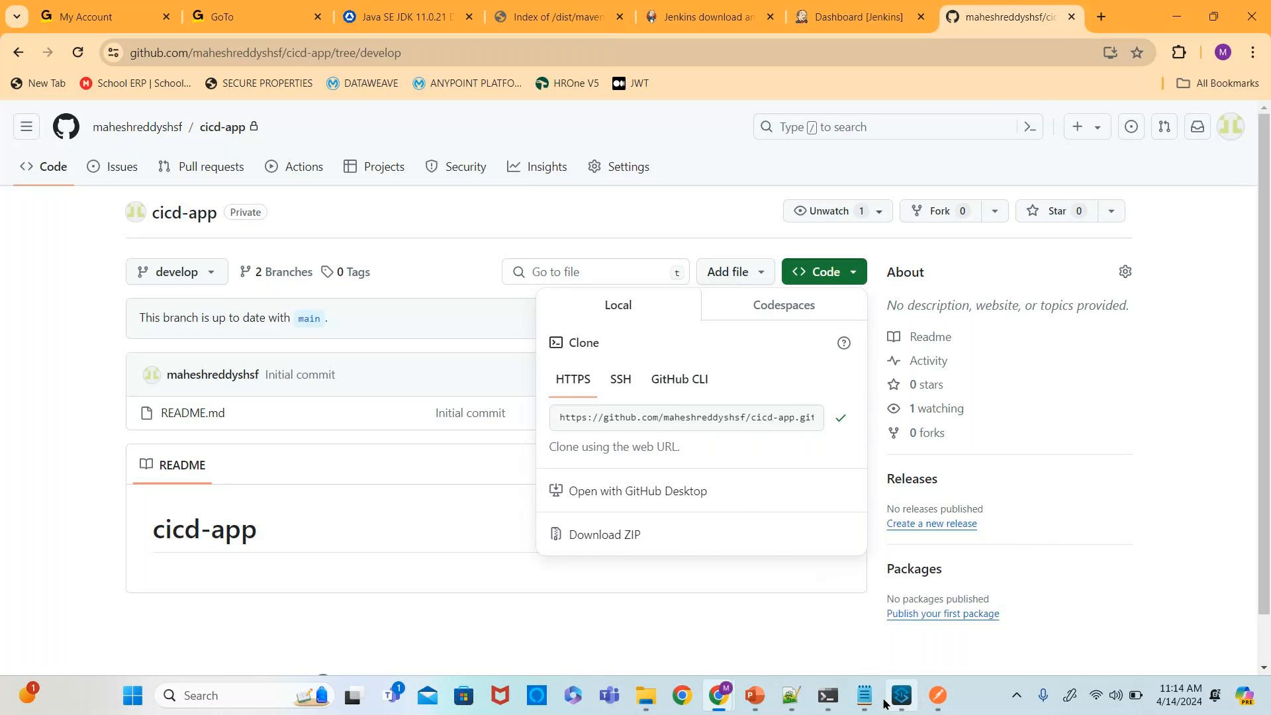
- Paste the URL and run git clone with -b develop to clone the develop branch
left_click(828, 695)
key("ctrl+v")
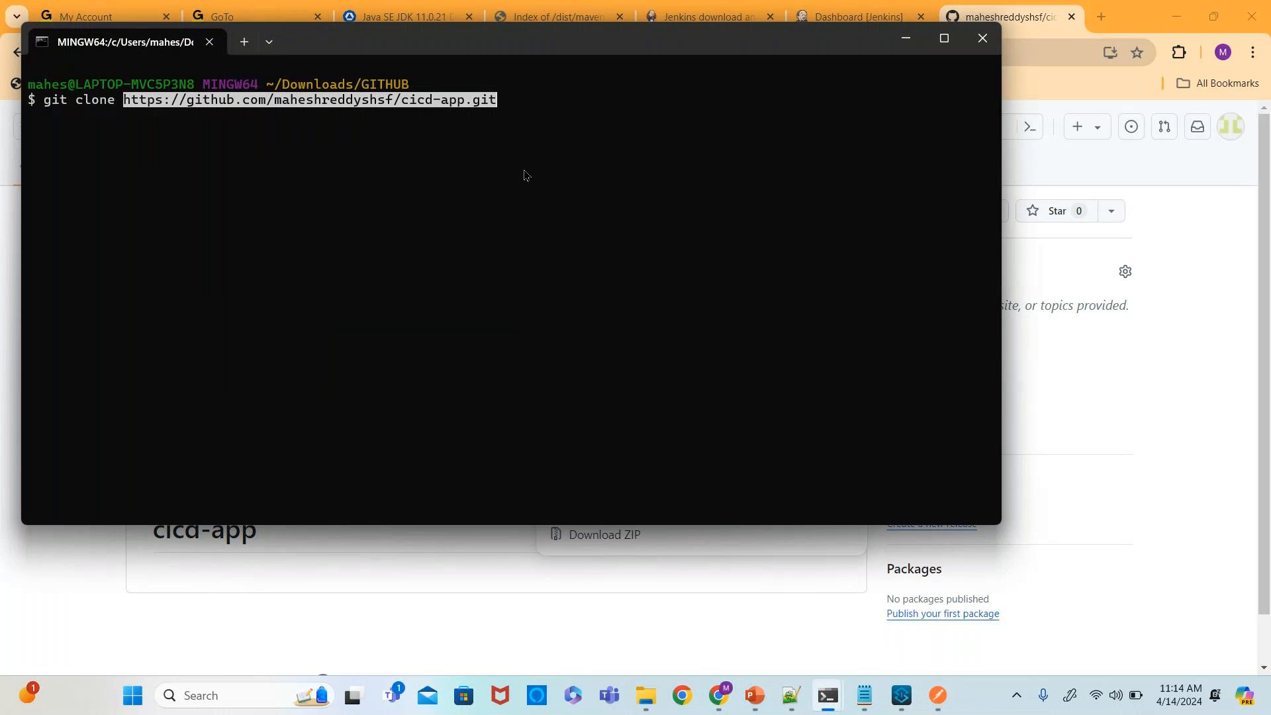
type("-b develop")
key("Return")
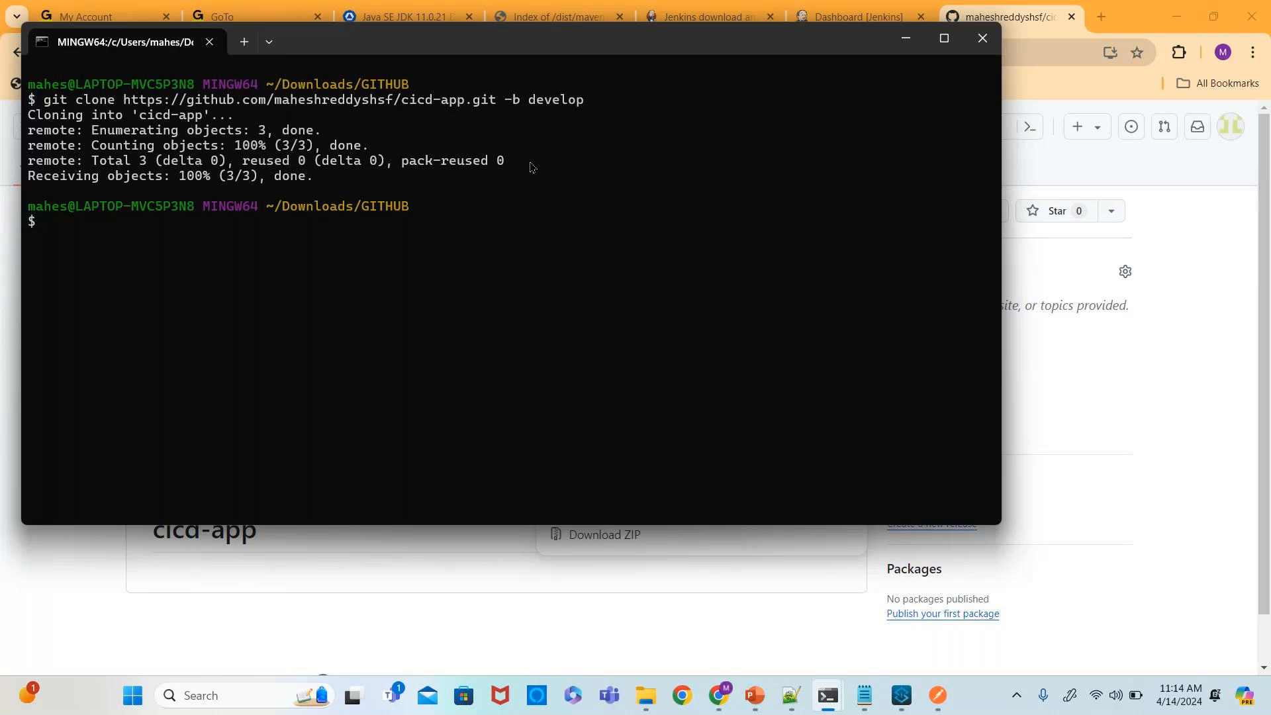
- Open the cloned cicd-app folder and delete its README.md file
mouse_move(646, 695)
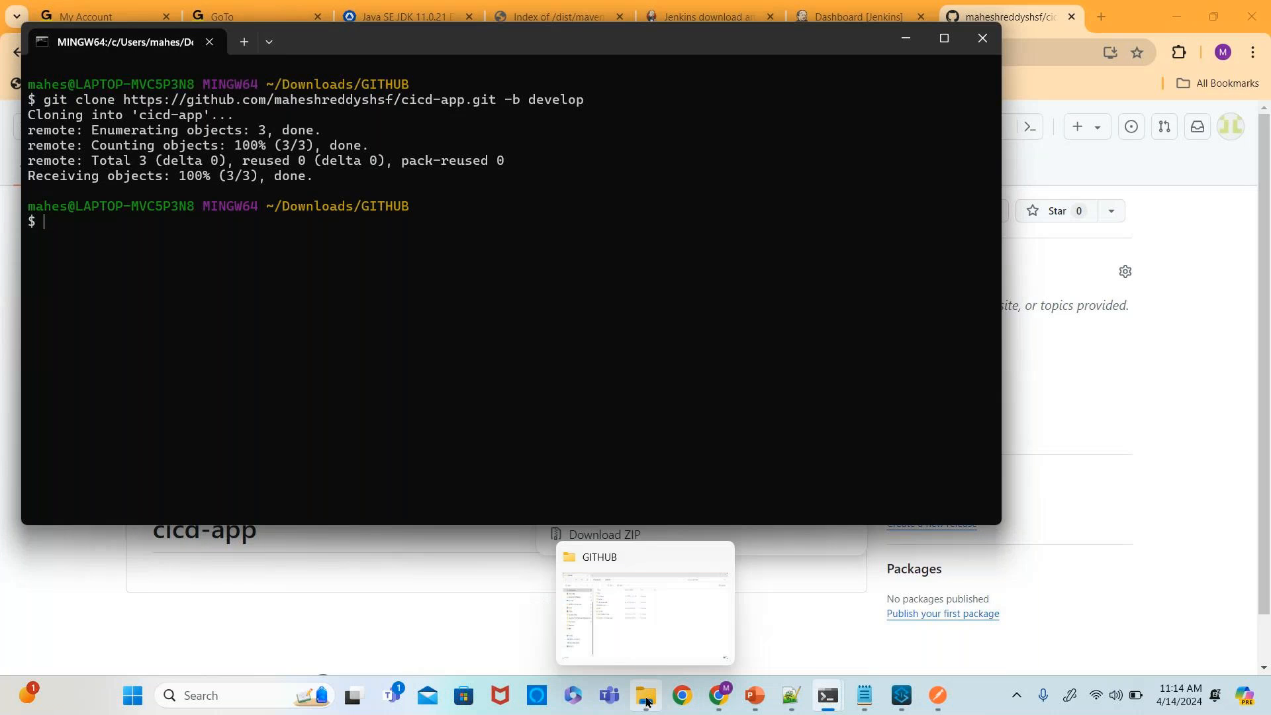
left_click(656, 636)
double_click(320, 176)
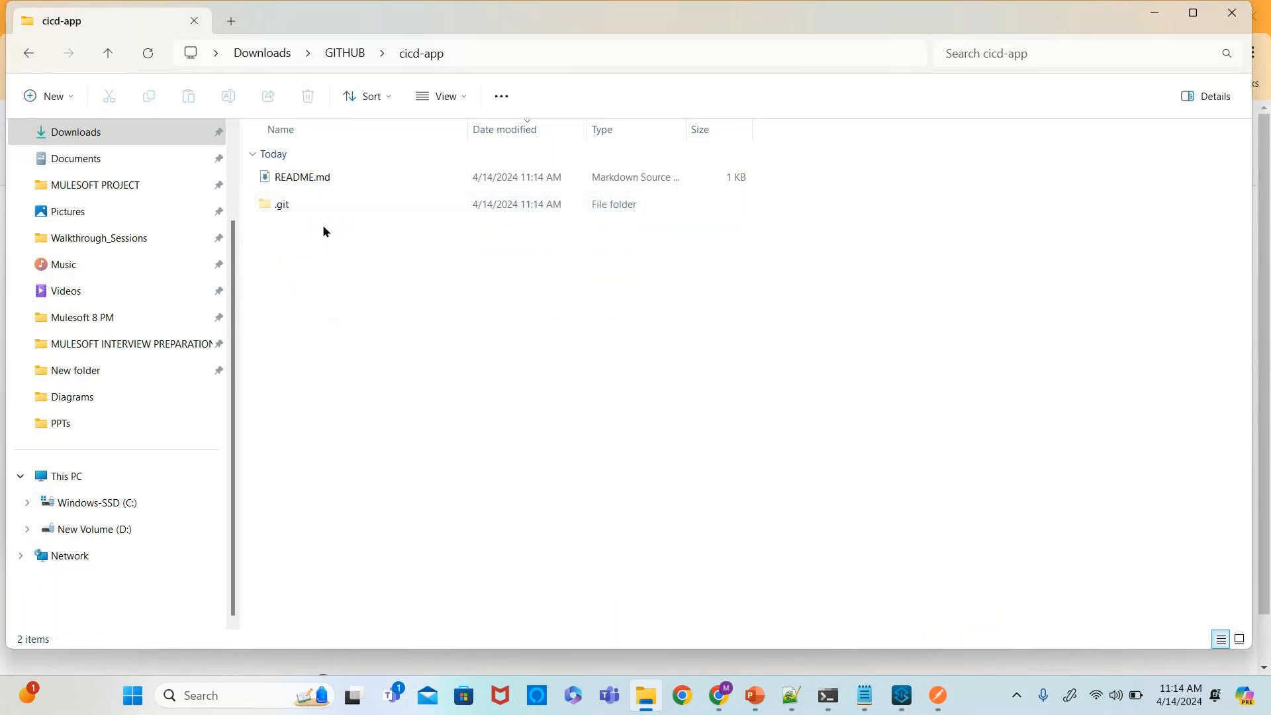
left_click(336, 184)
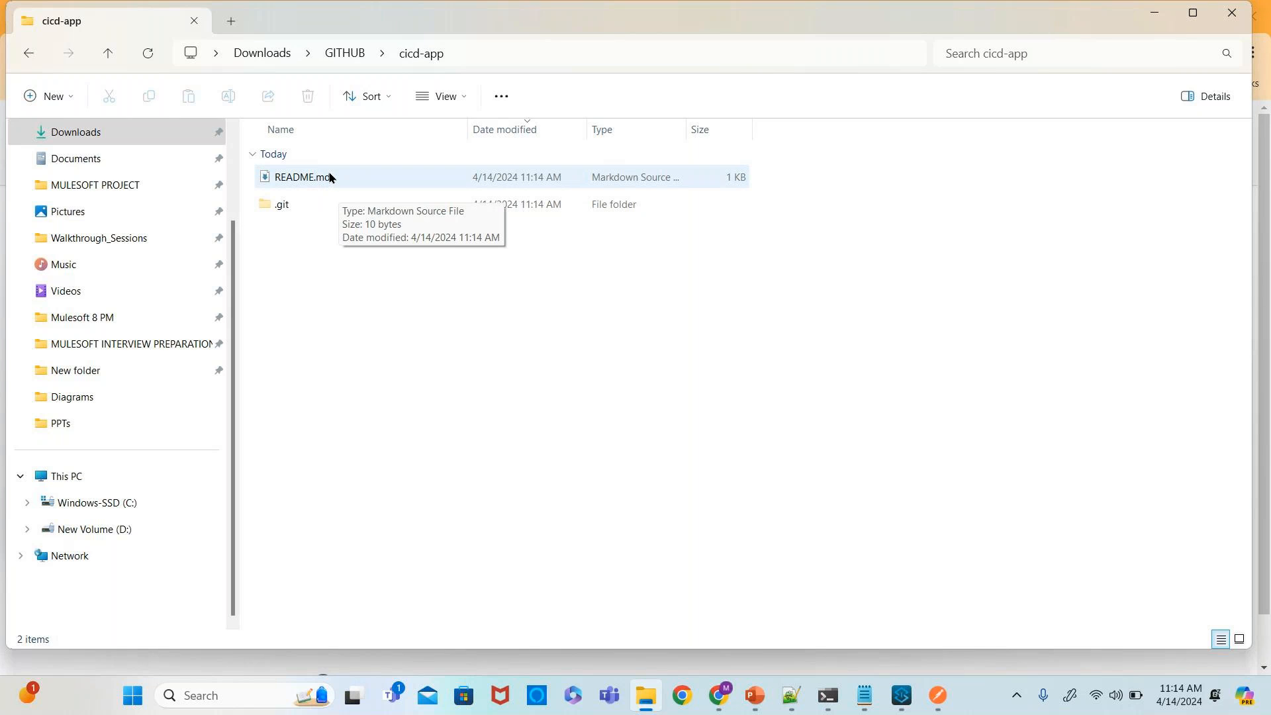
left_click(329, 176)
left_click(416, 375)
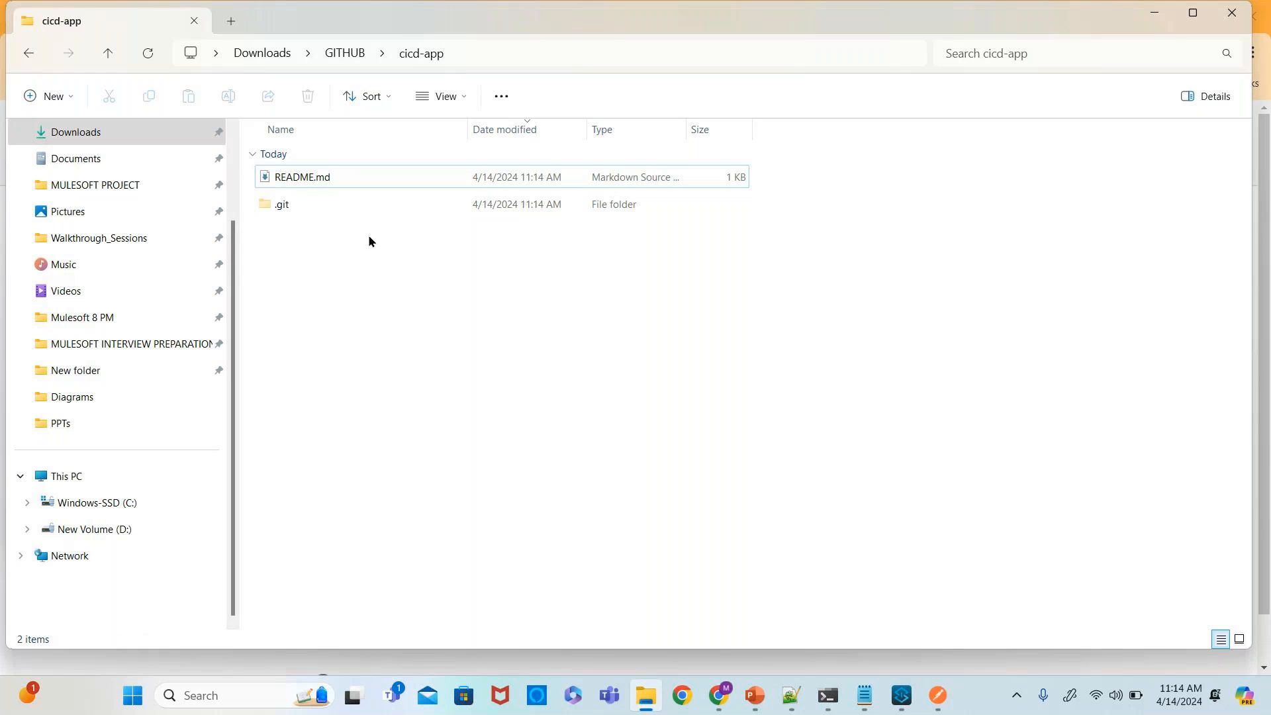
left_click(340, 188)
key("Delete")
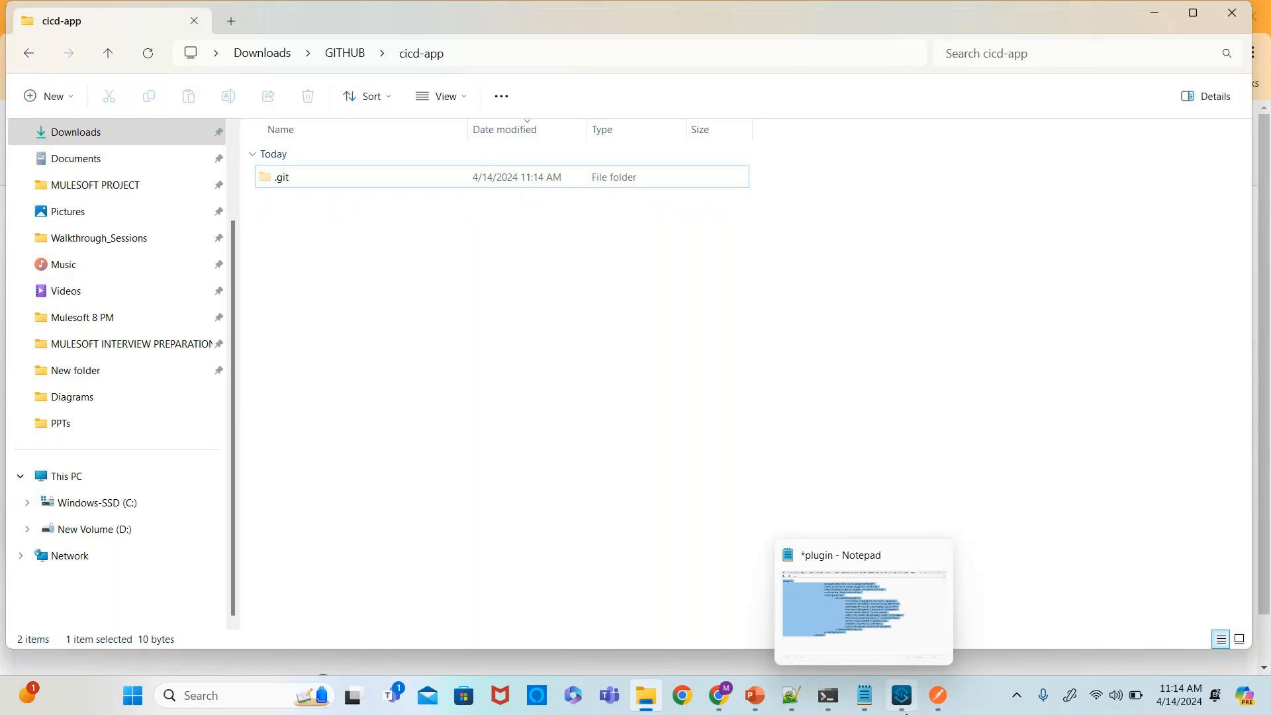
- Open the cicd-app project's workspace folder in File Explorer from Anypoint Studio
left_click(863, 665)
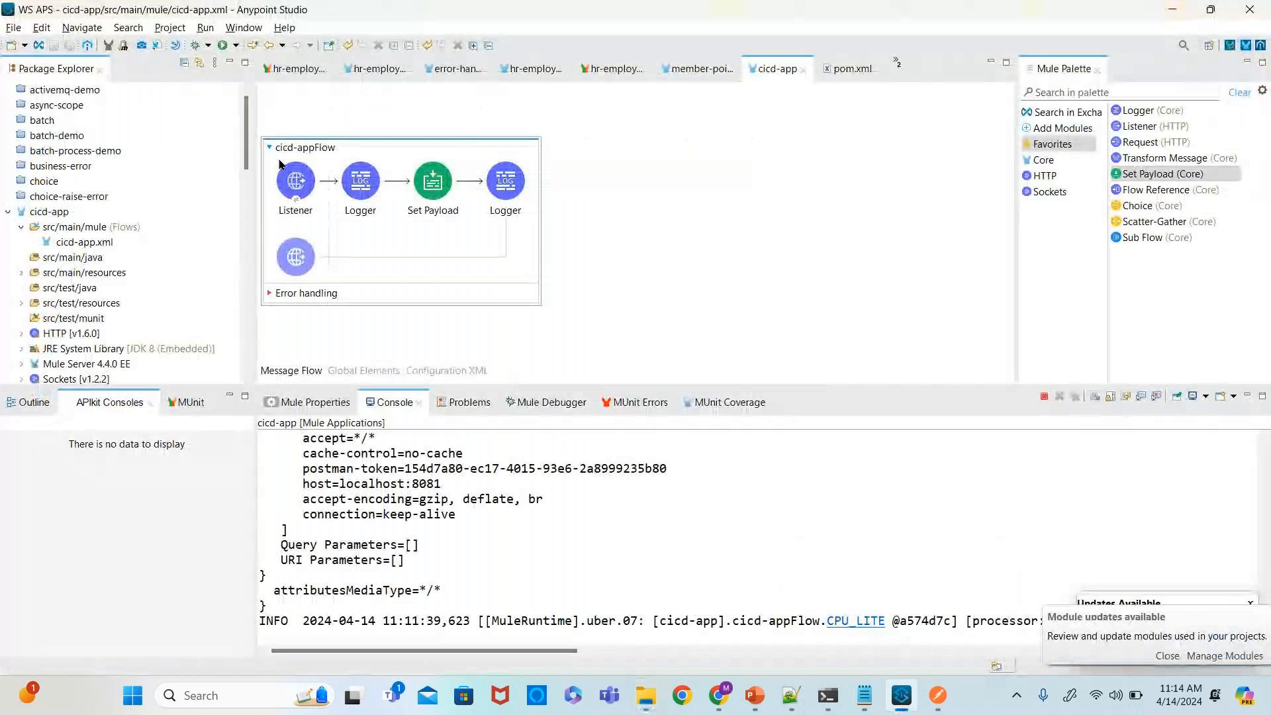
right_click(64, 211)
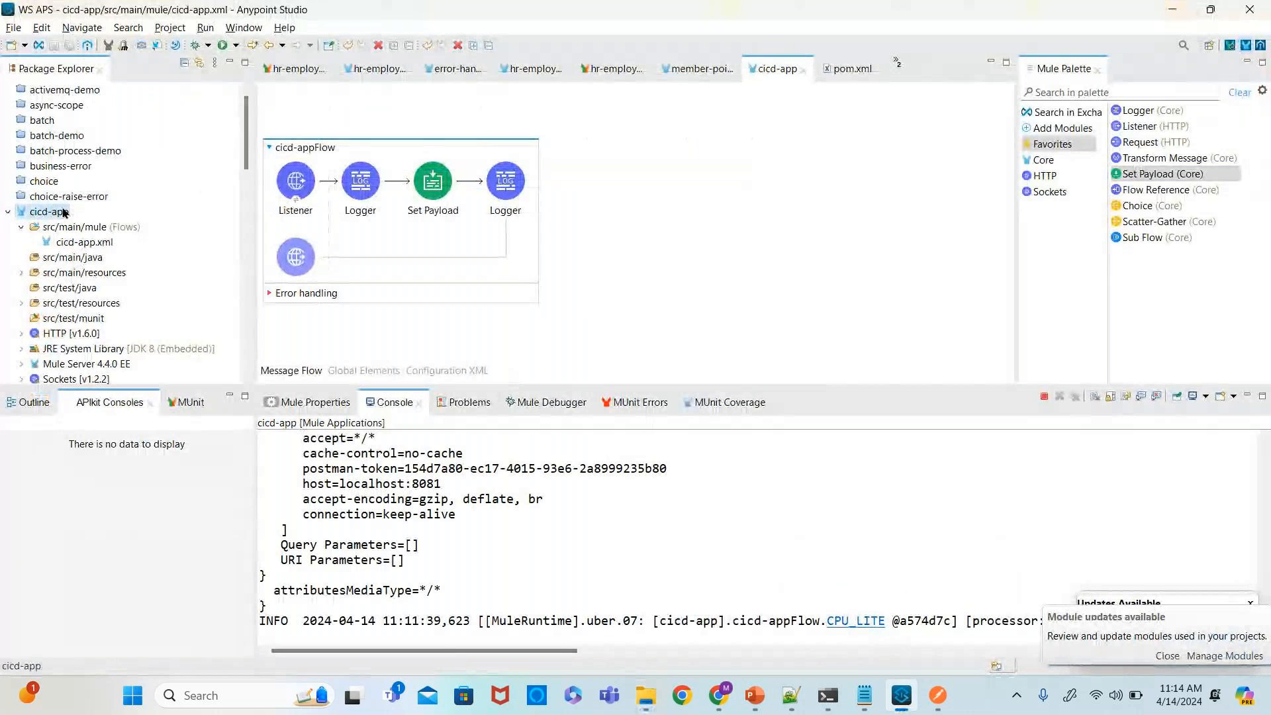
mouse_move(145, 168)
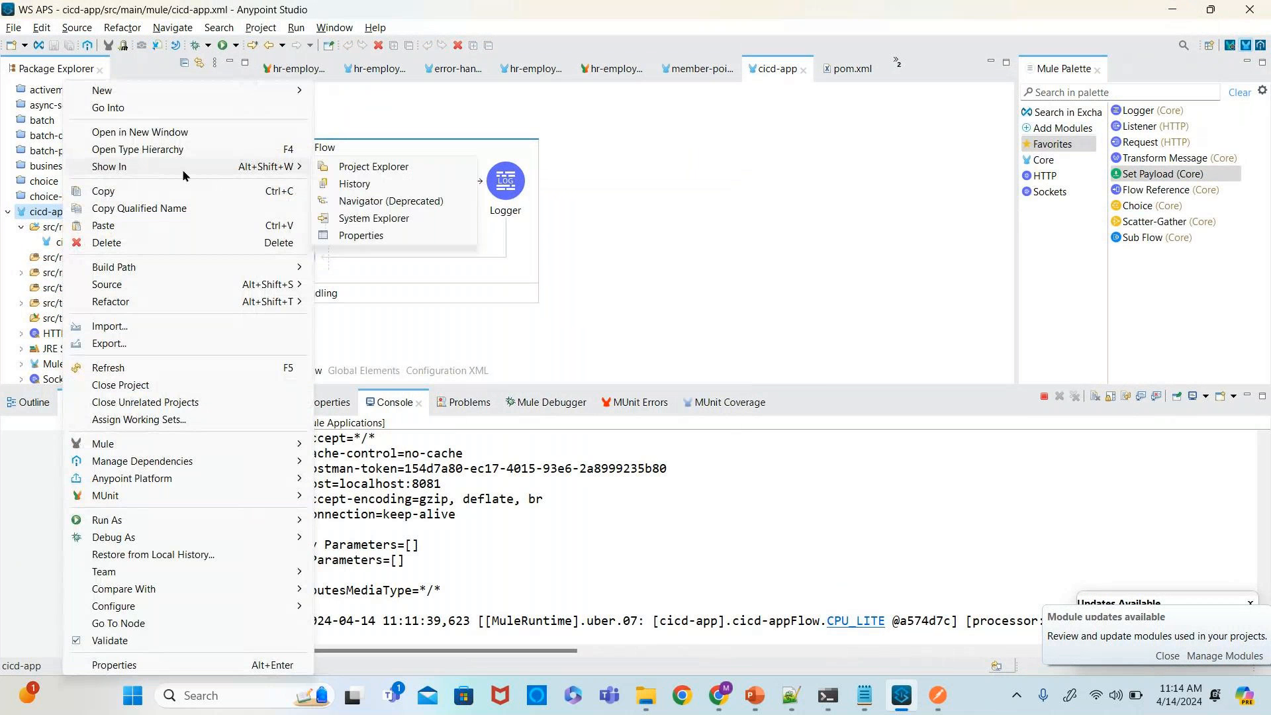
left_click(356, 225)
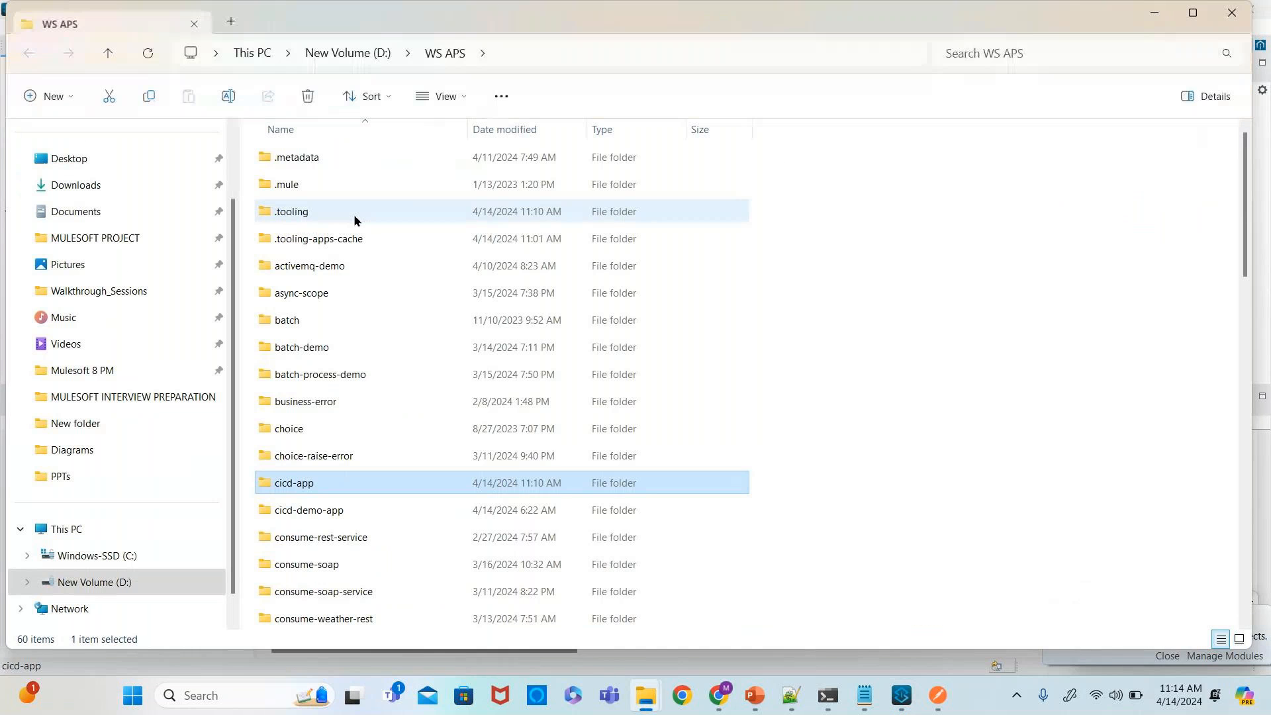
double_click(304, 484)
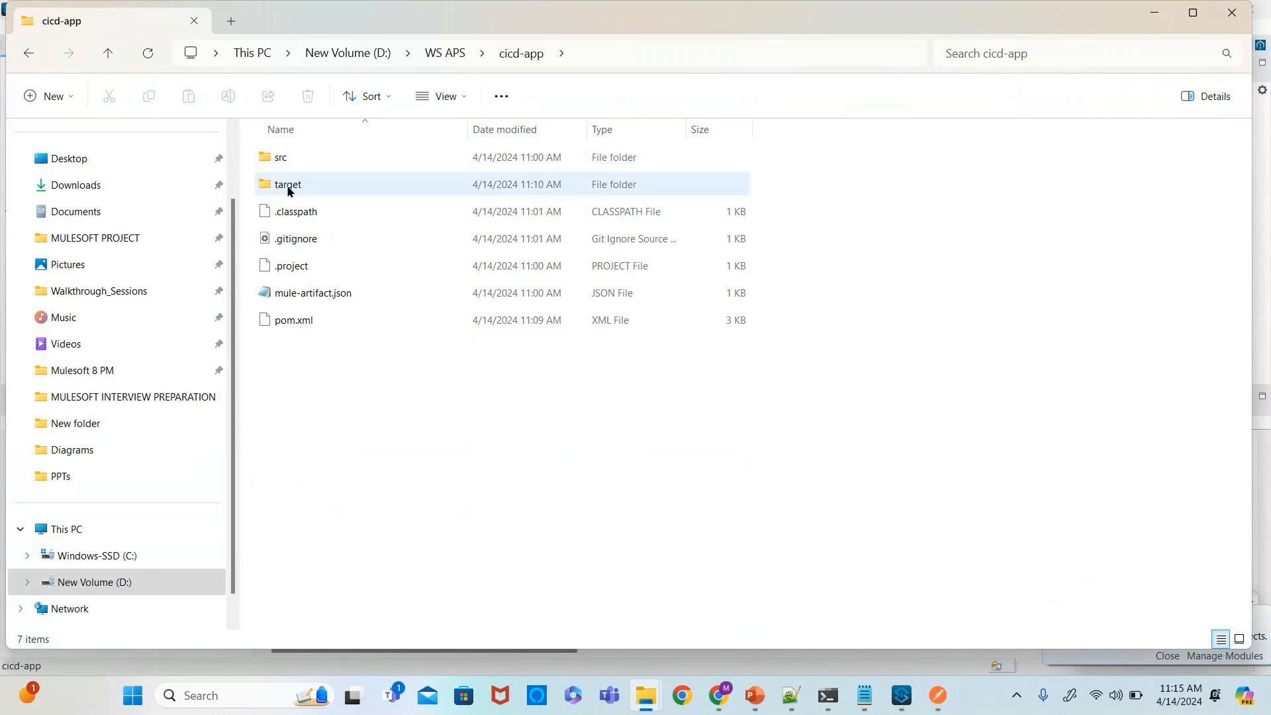
- Copy src, .classpath, .project, mule-artifact.json and pom.xml from the workspace project into the cloned cicd-app folder
mouse_move(288, 191)
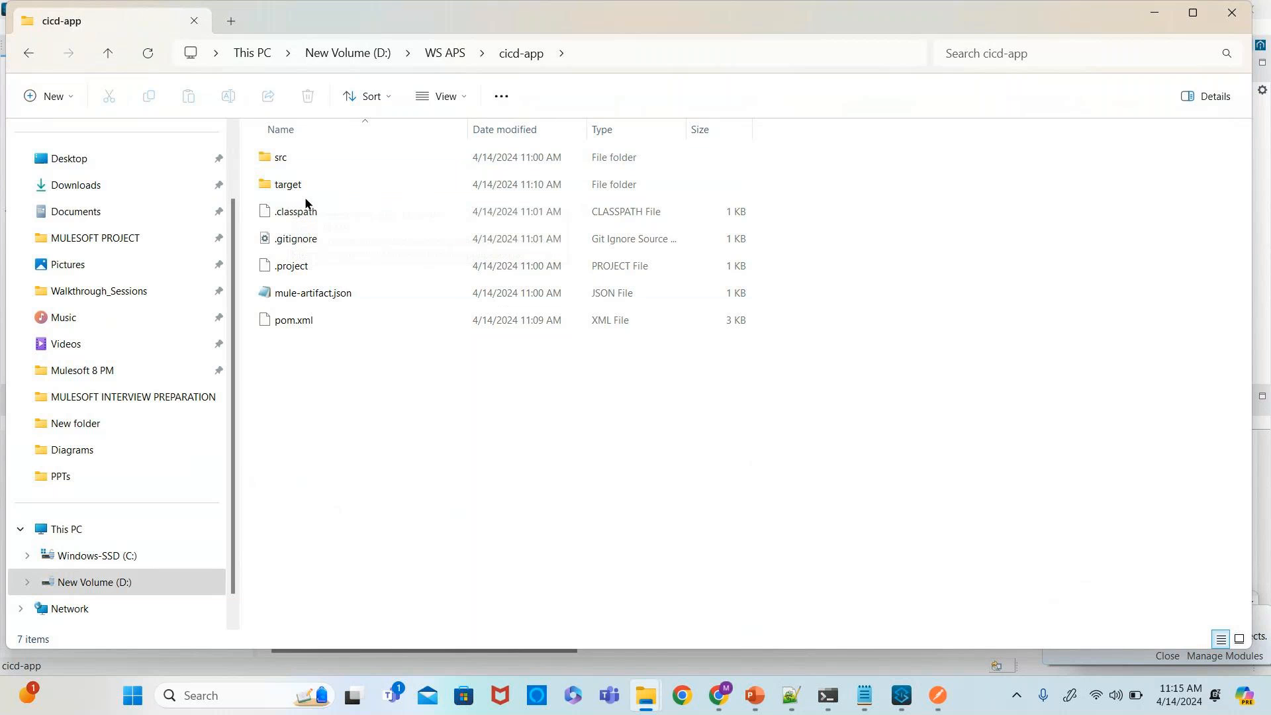
left_click(288, 160)
left_click(295, 320, "shift")
left_click(355, 399)
left_click(308, 320)
left_click(283, 161, "ctrl")
left_click(321, 298, "ctrl")
left_click(311, 268, "ctrl")
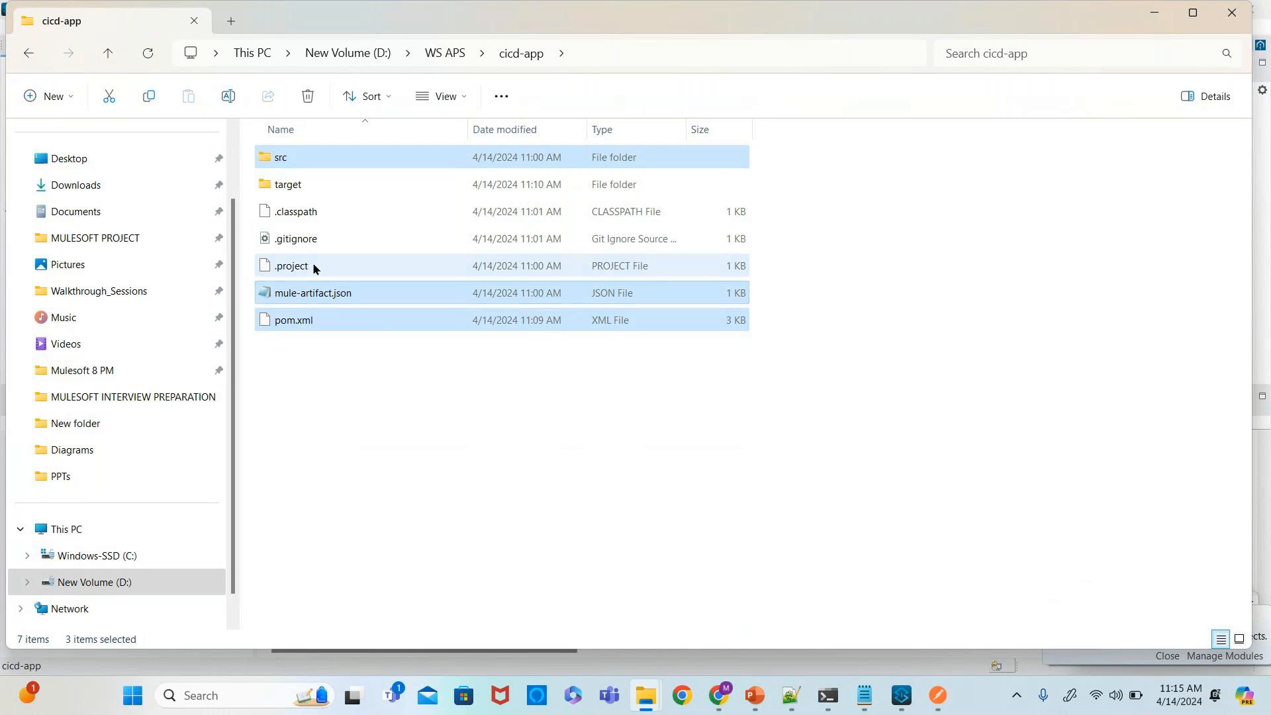
left_click(306, 215, "ctrl")
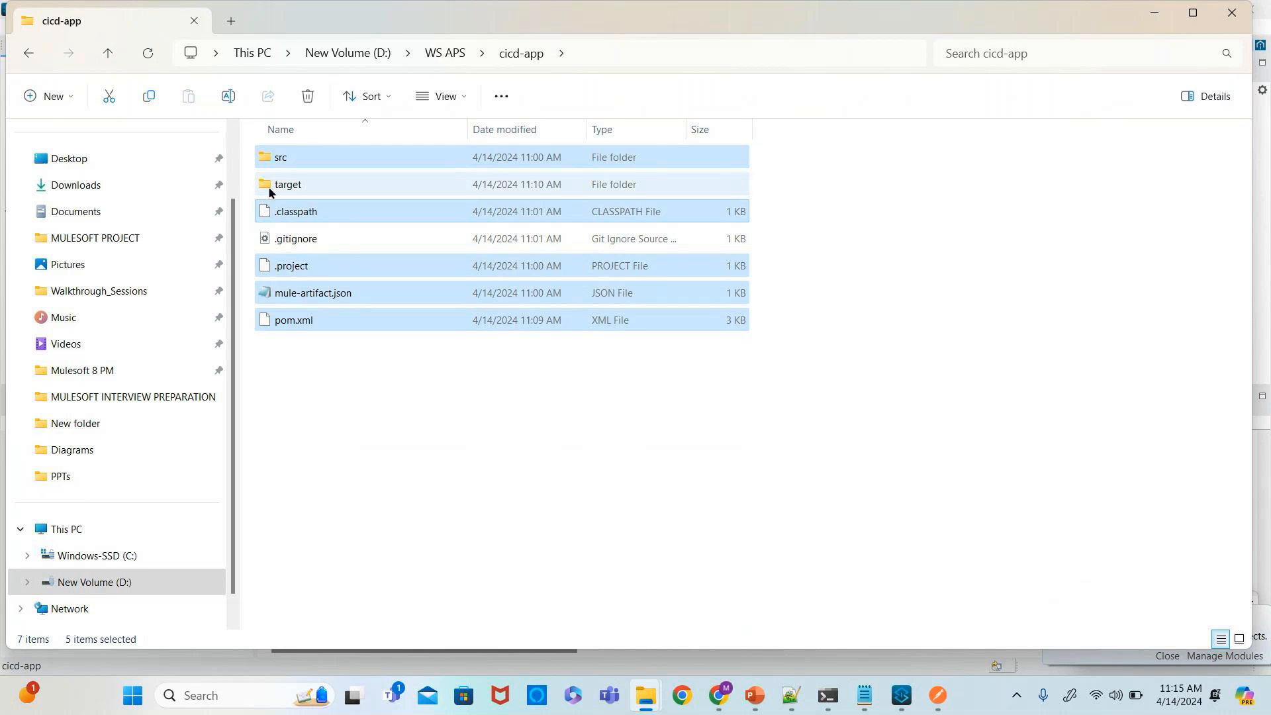
key("ctrl+c")
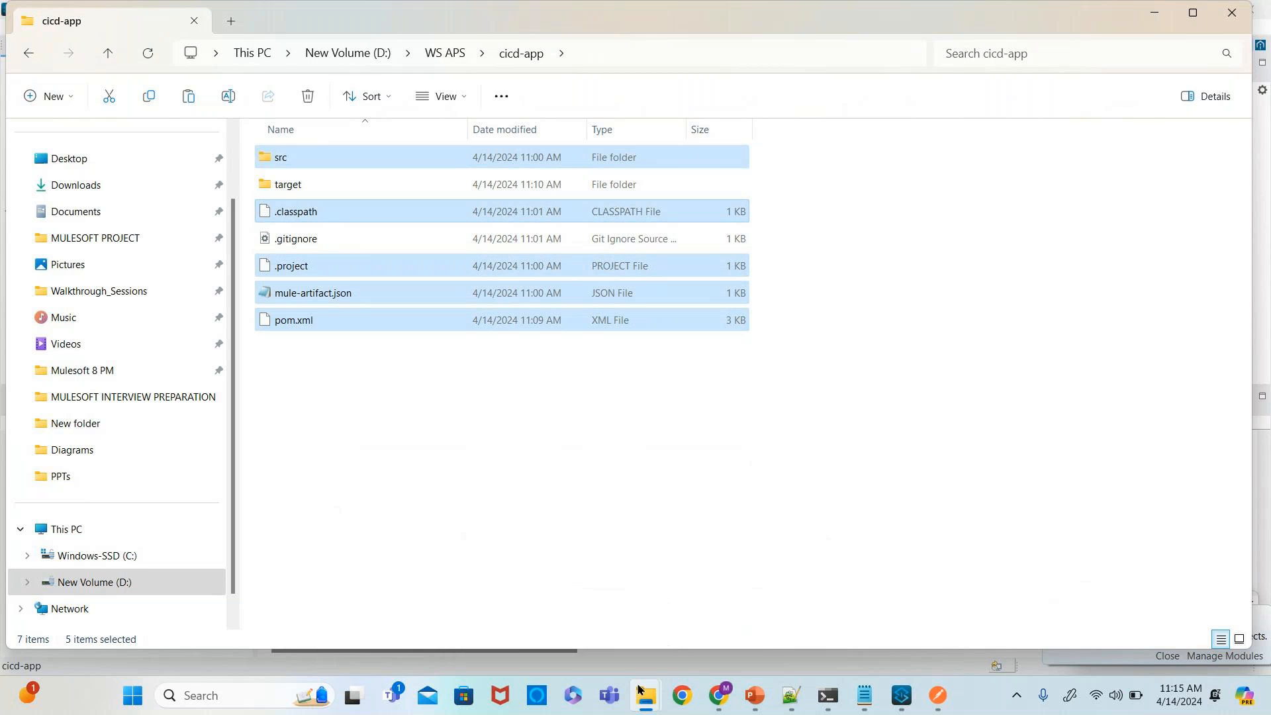
mouse_move(640, 691)
left_click(606, 604)
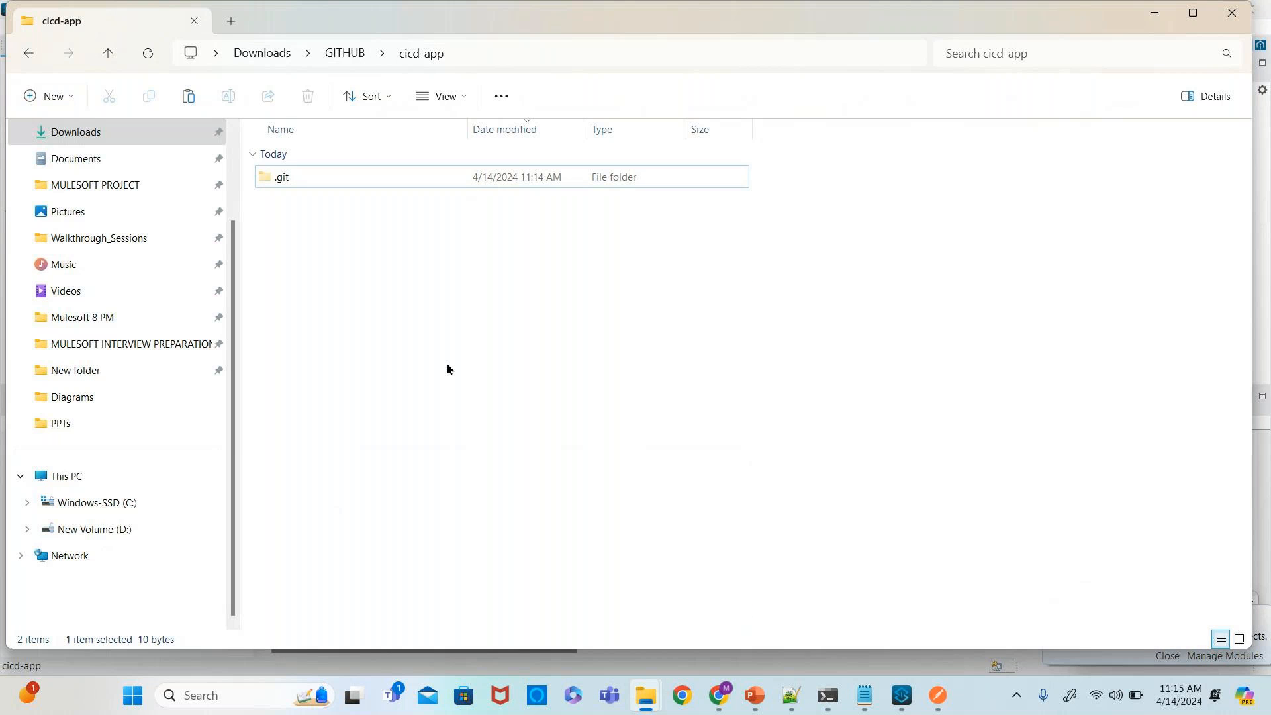
key("ctrl+v")
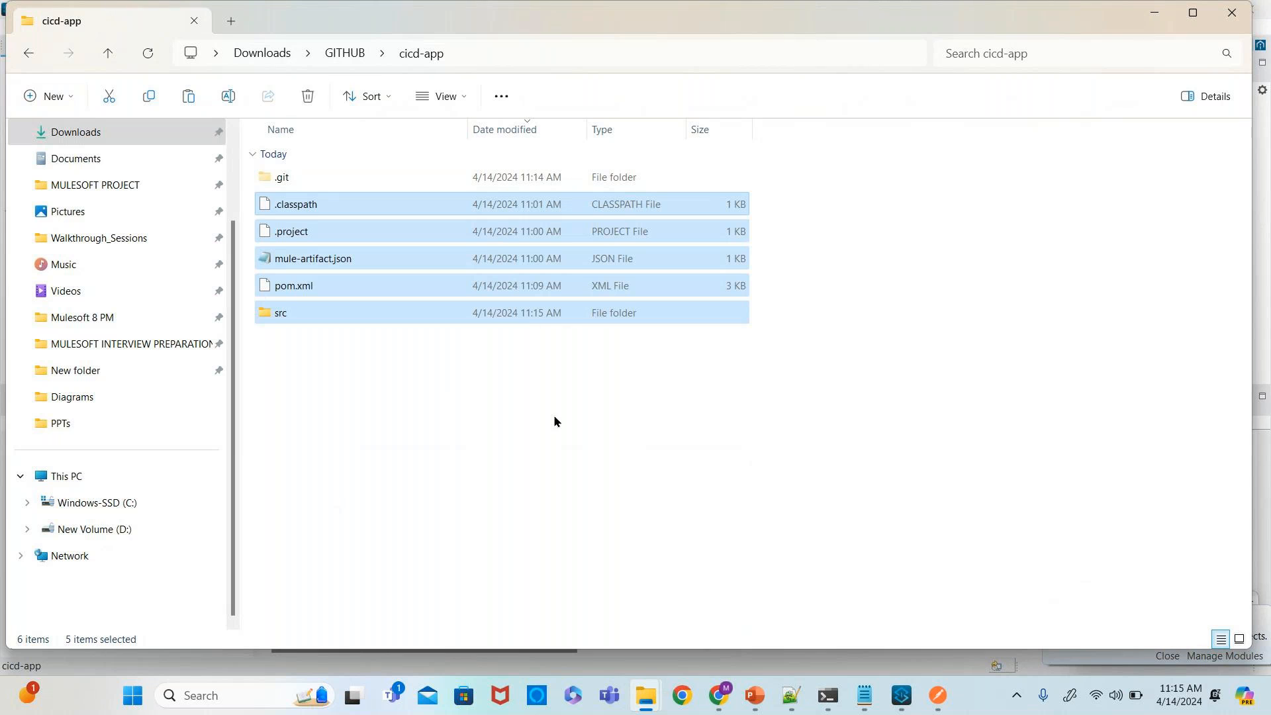
- Open a Git Bash terminal in the cloned cicd-app folder and run git status
mouse_move(837, 693)
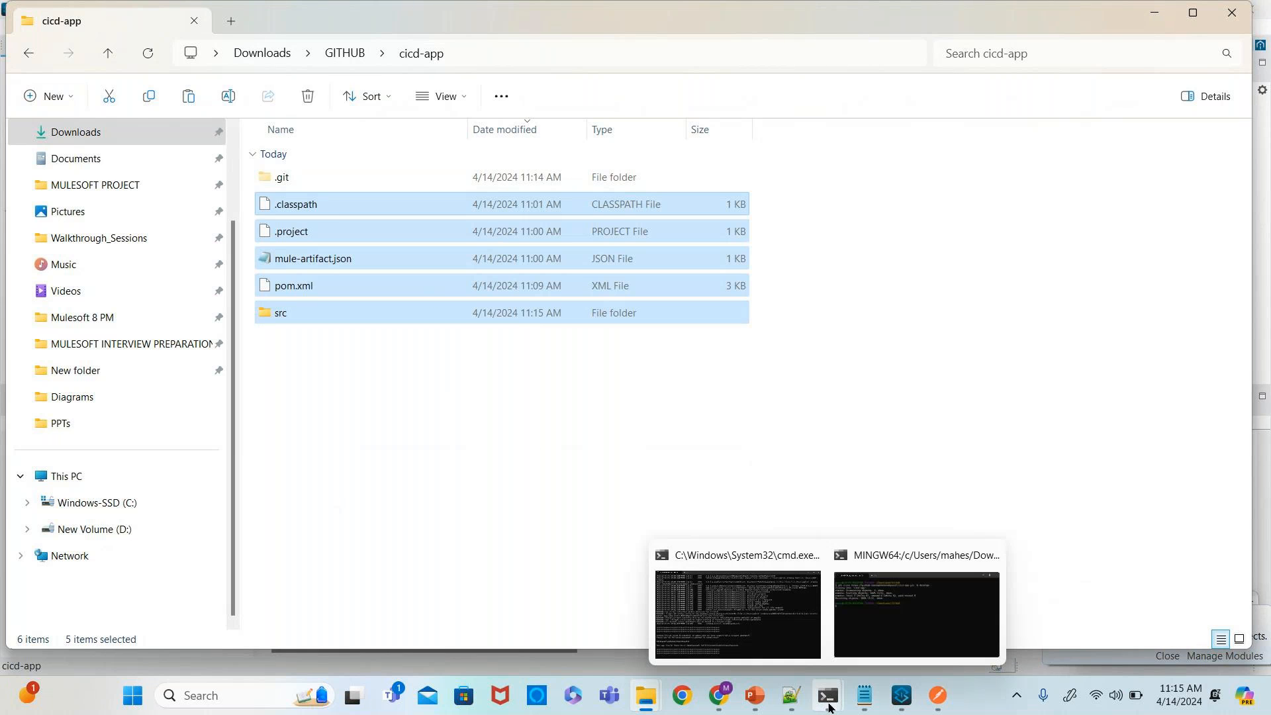
left_click(898, 628)
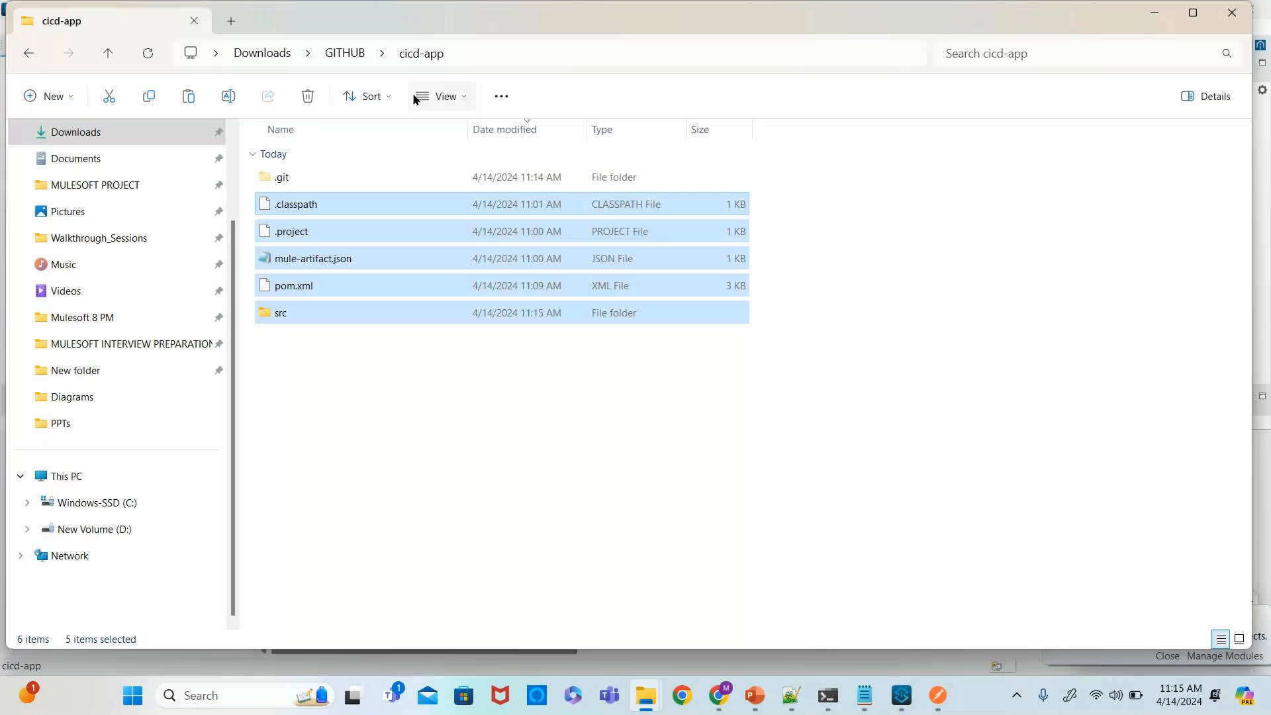
right_click(465, 407)
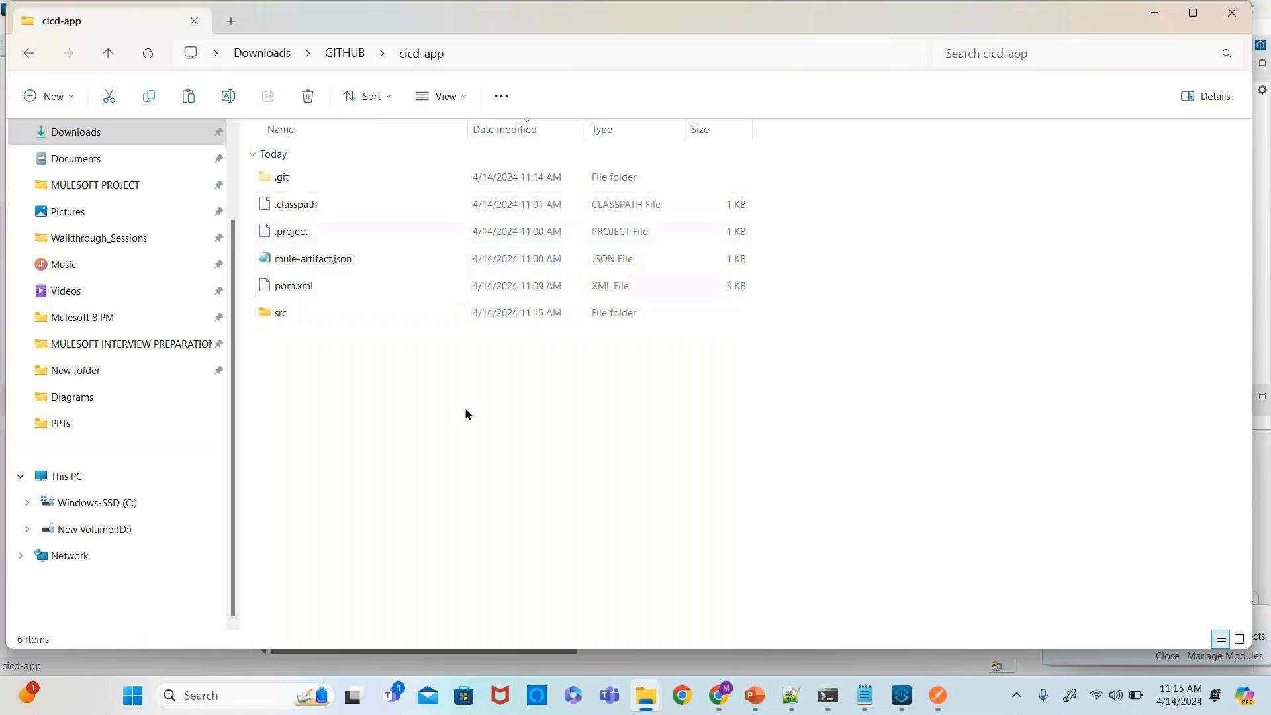
left_click(534, 395)
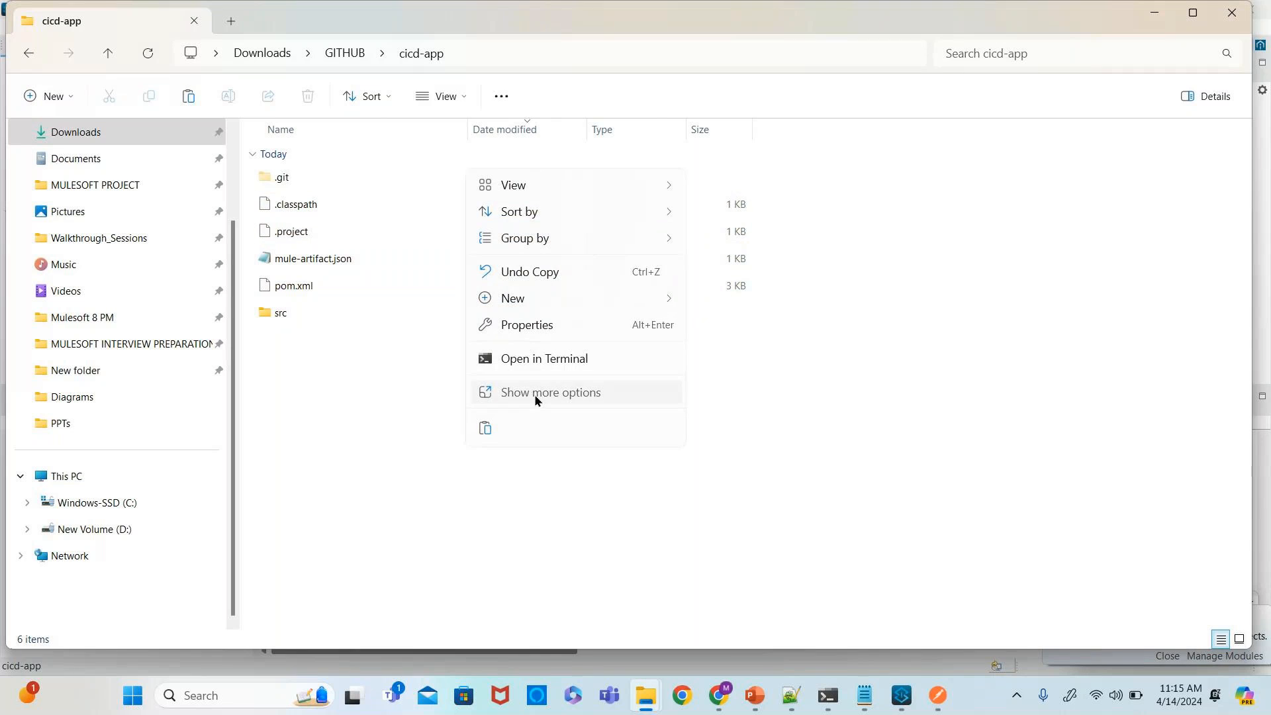
left_click(528, 304)
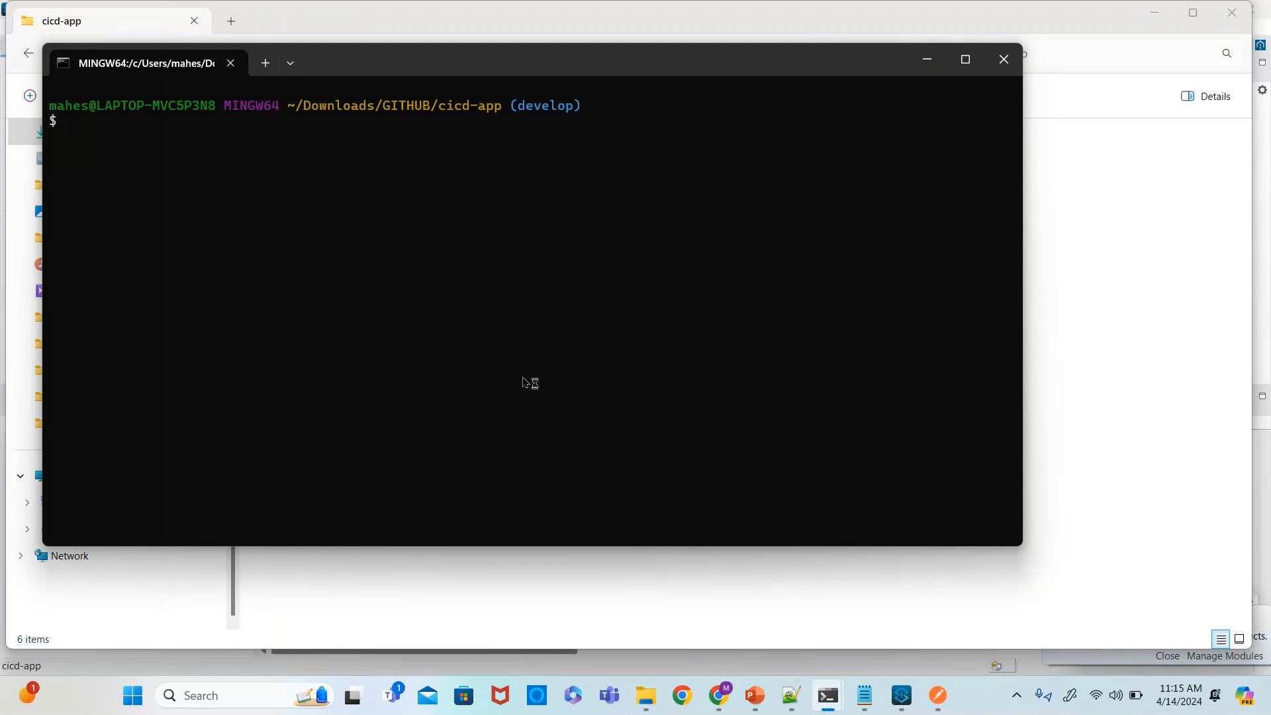
type("git status")
key("Return")
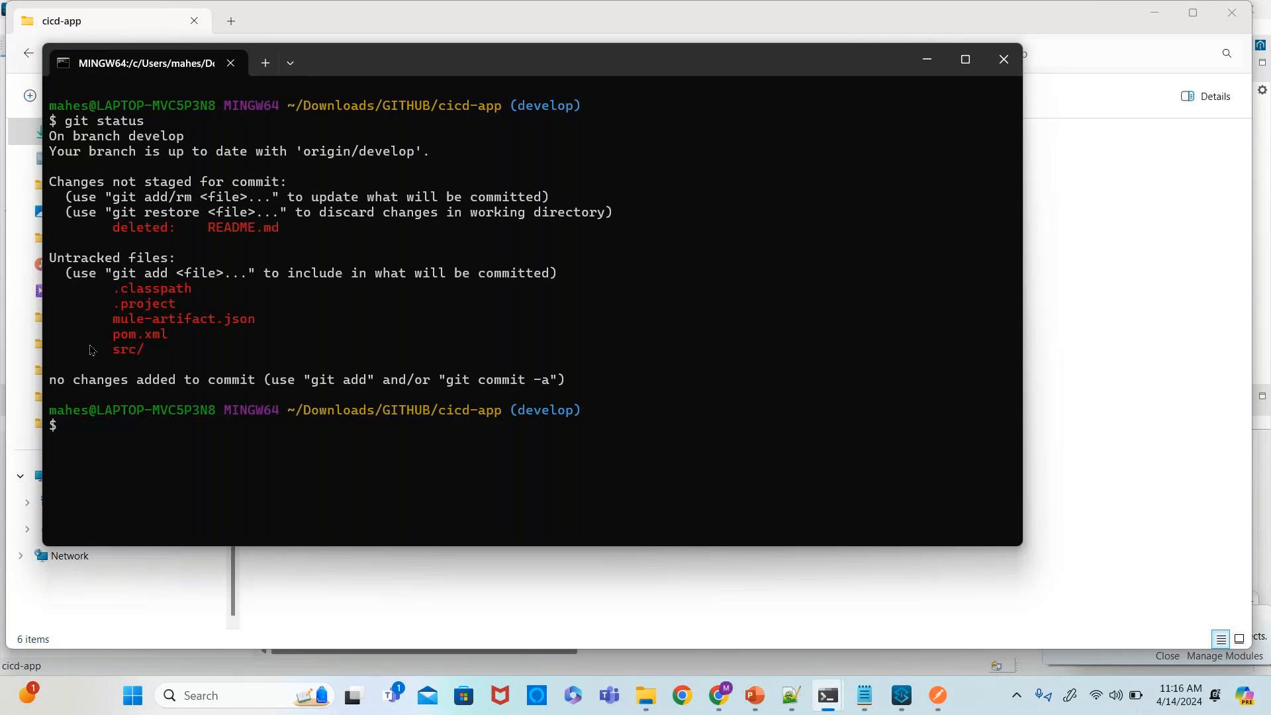
- Stage all files with git add . and commit them with the message "first commit"
type("git add .")
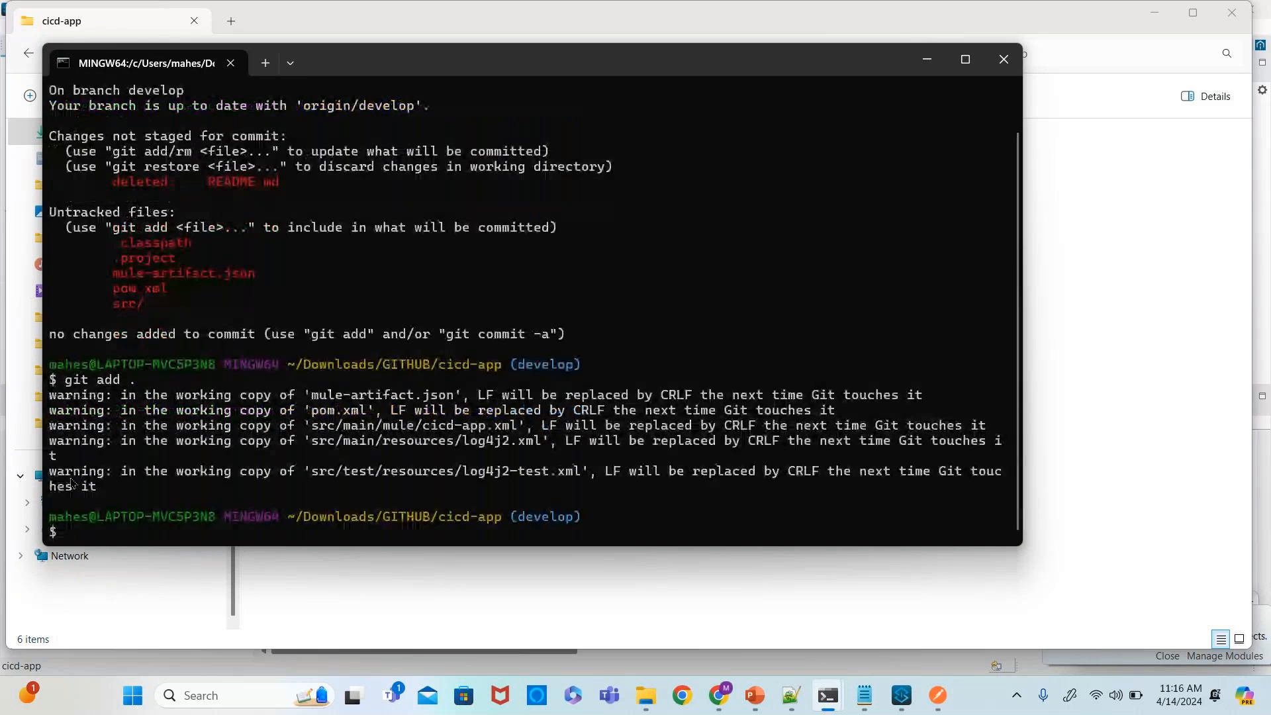
type("git commit -")
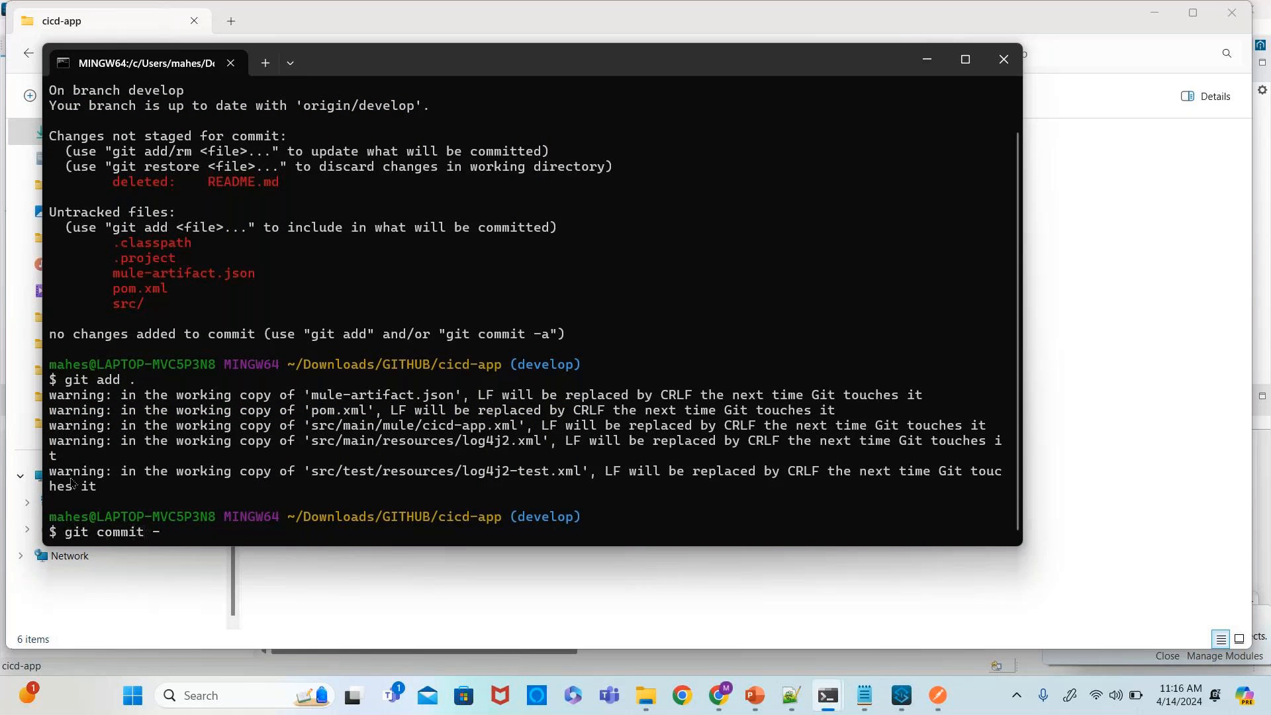
type("m \"\"")
type("first c")
type("omm")
type("it")
key("Return")
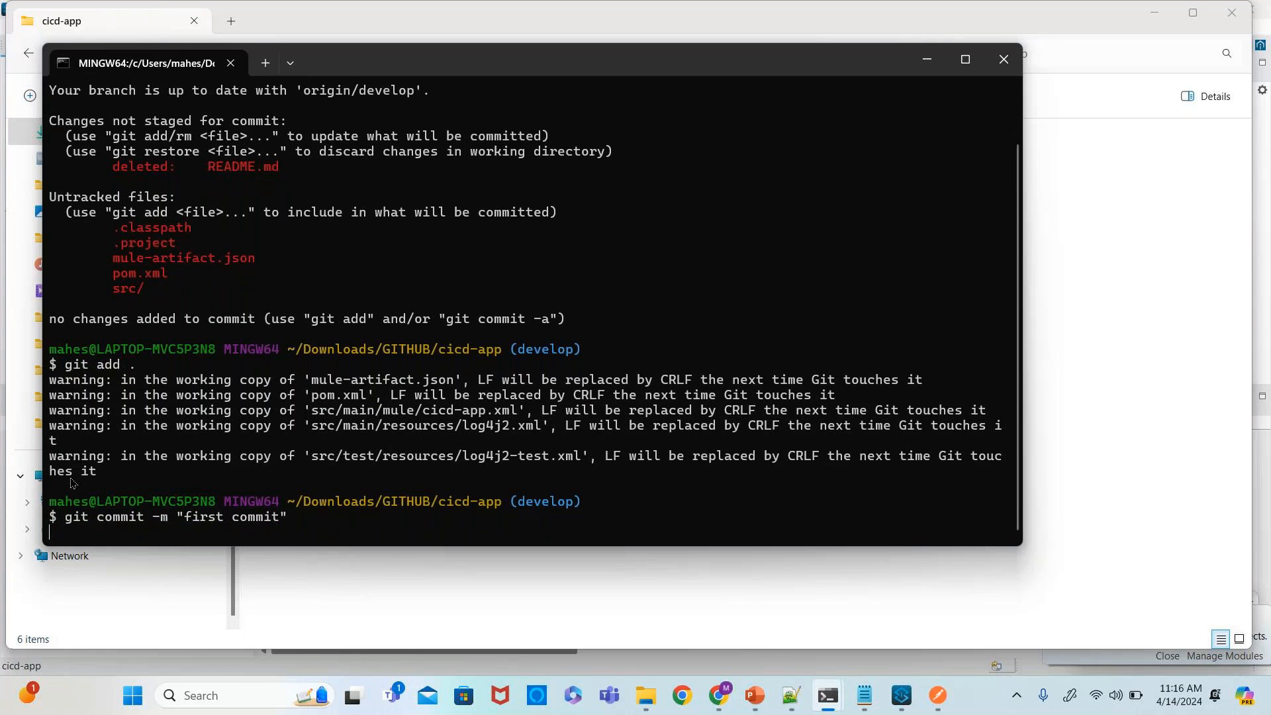
- Run git push and reload the repository's develop branch page in the browser to check the pushed files
type("git push")
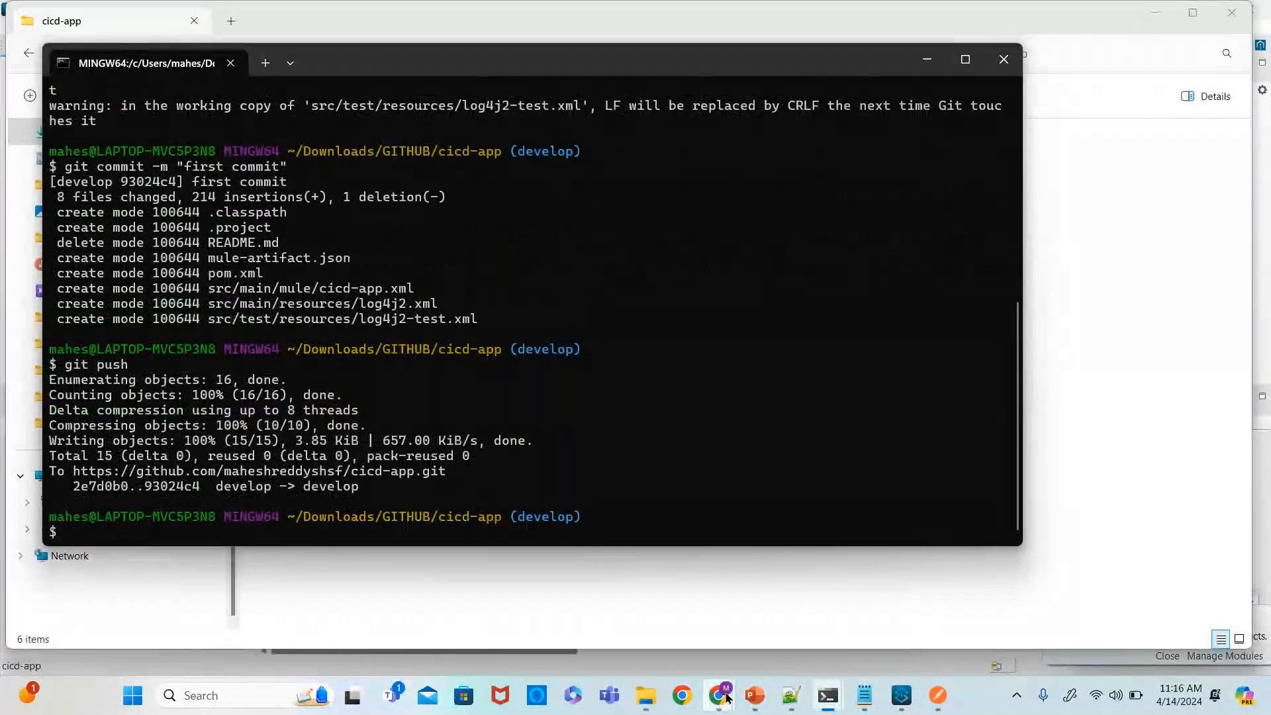
mouse_move(726, 697)
left_click(543, 609)
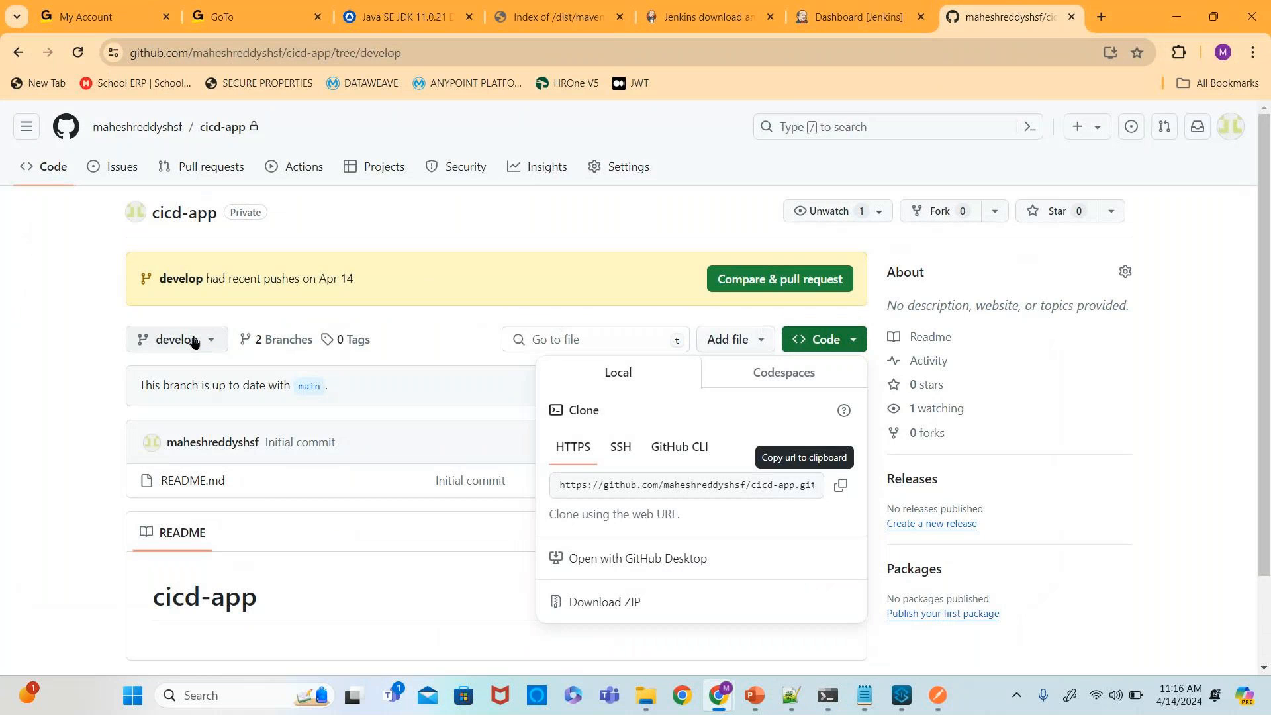
left_click(77, 52)
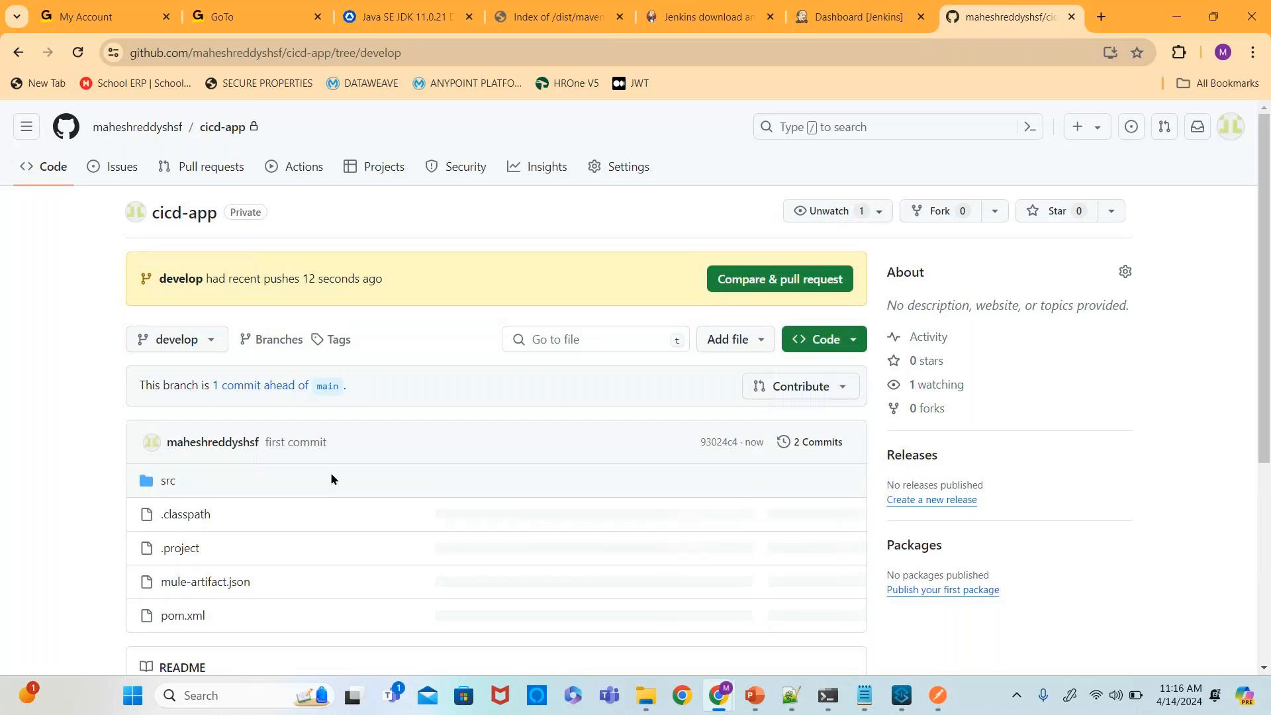
scroll(332, 477, "down", 3)
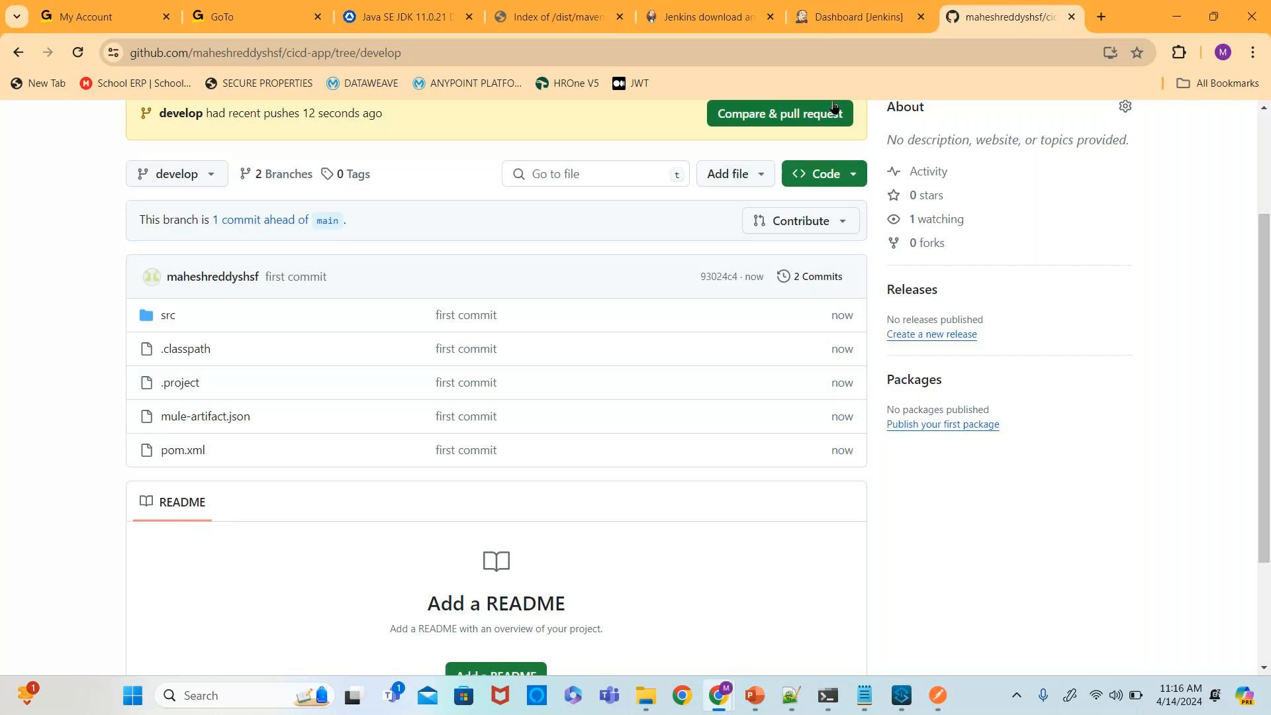
- Create a new Jenkins Freestyle project job named cicd-app
left_click(854, 17)
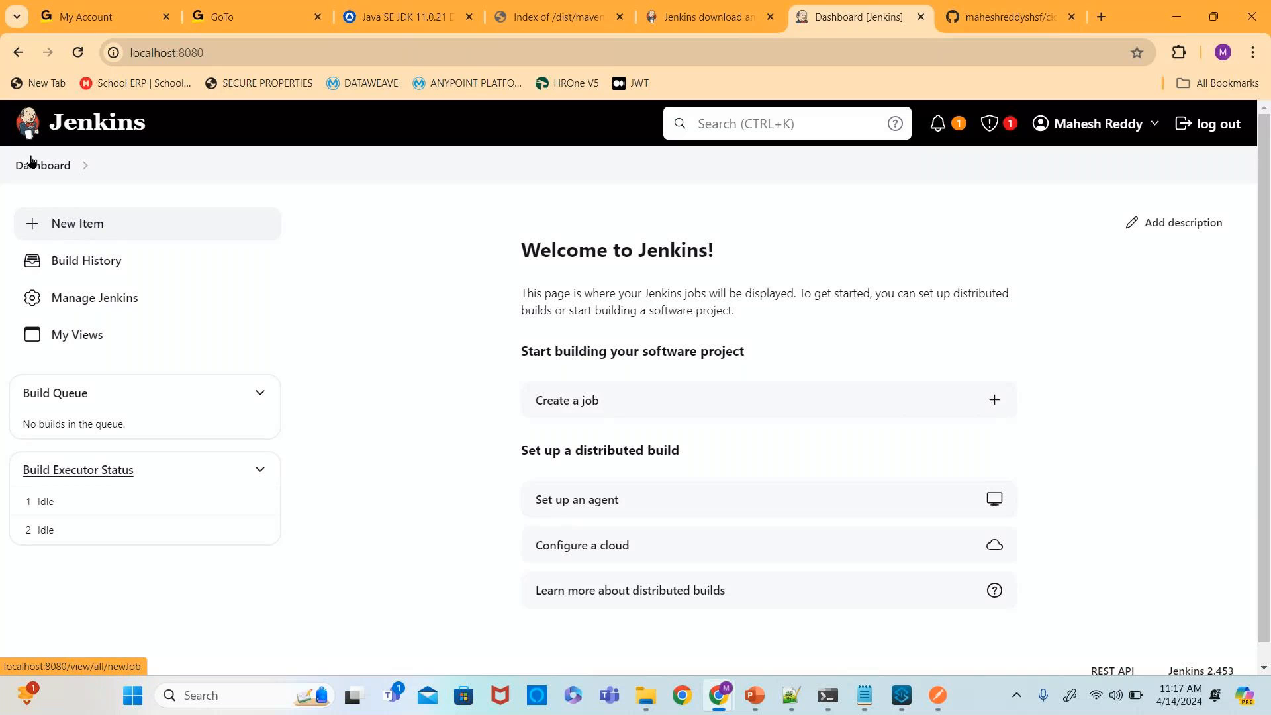
left_click(548, 401)
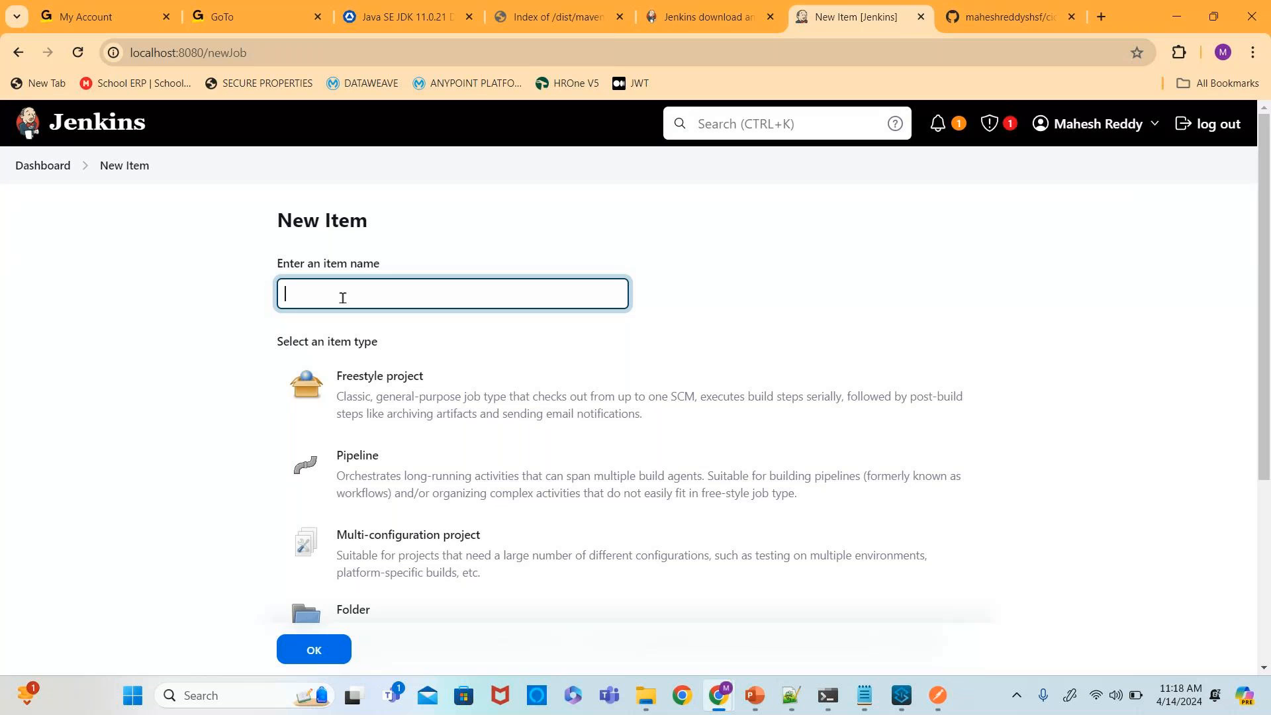
type("cicd-app")
scroll(342, 297, "down", 3)
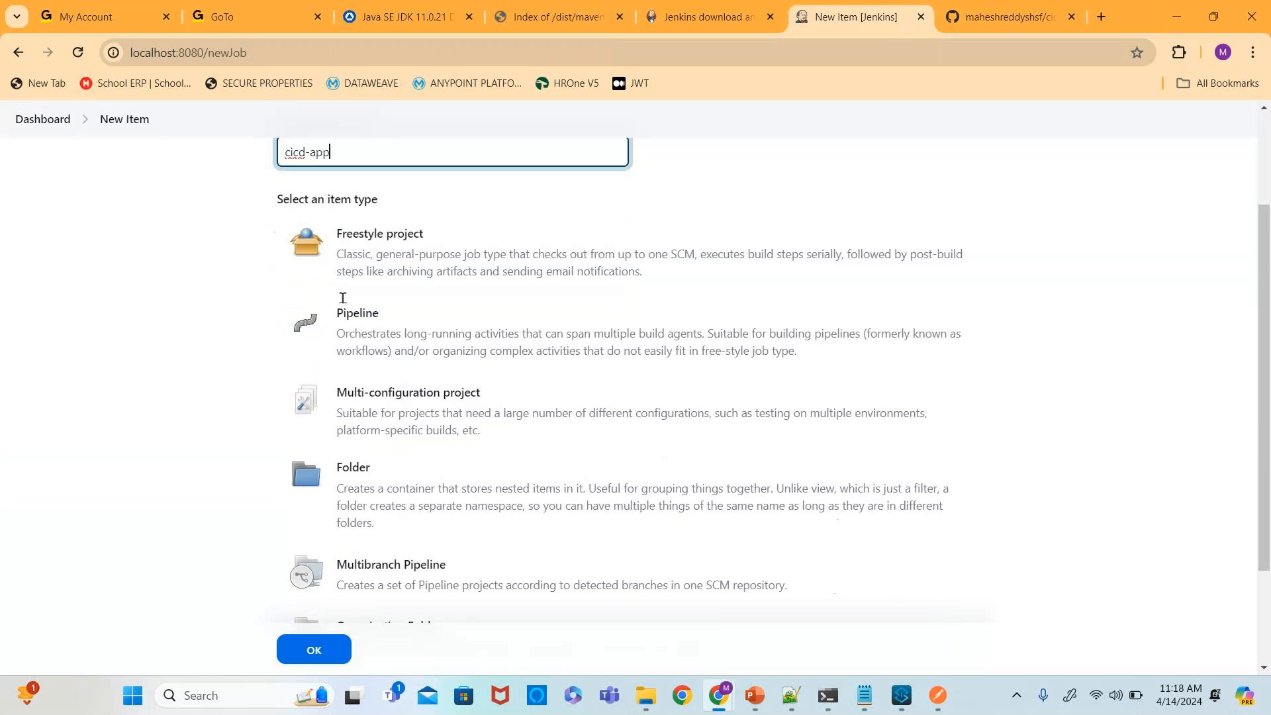
left_click(404, 232)
scroll(410, 483, "down", 2)
left_click(300, 573)
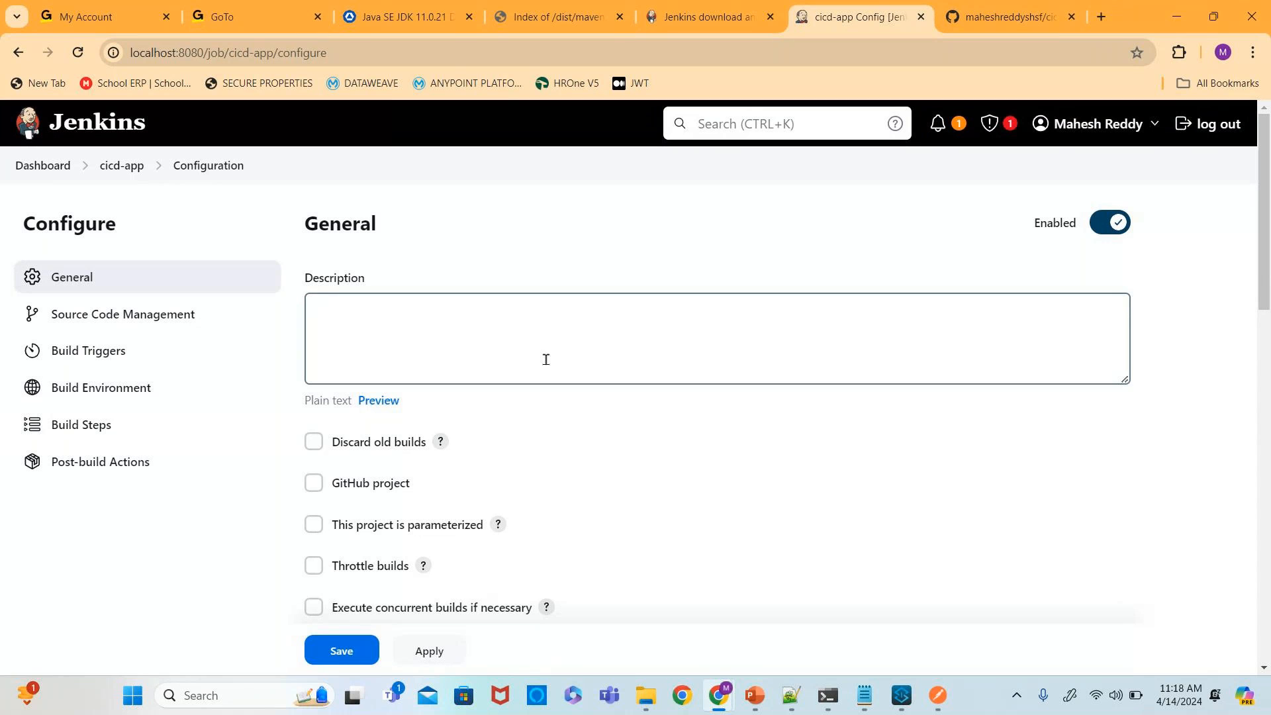
- Enable the GitHub project option and paste the repository's HTTPS clone URL, copied from GitHub, as its Project url
left_click(315, 484)
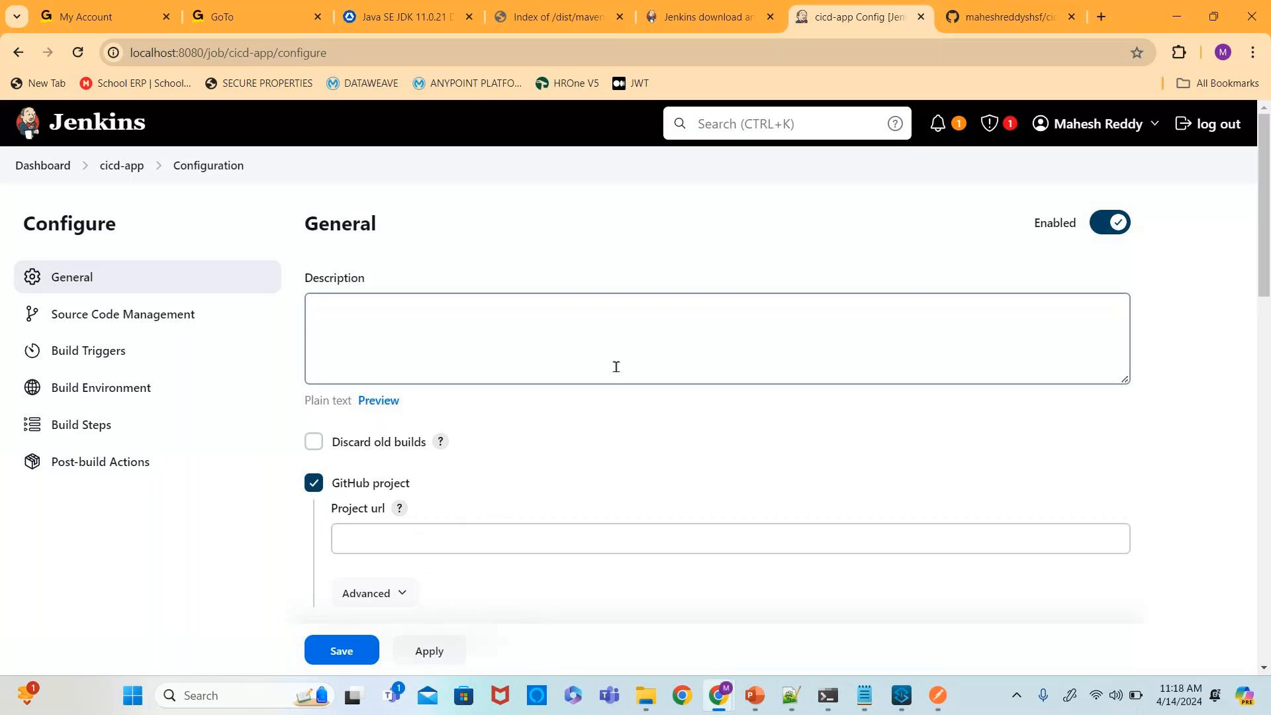
scroll(616, 367, "down", 2)
scroll(617, 367, "down", 2)
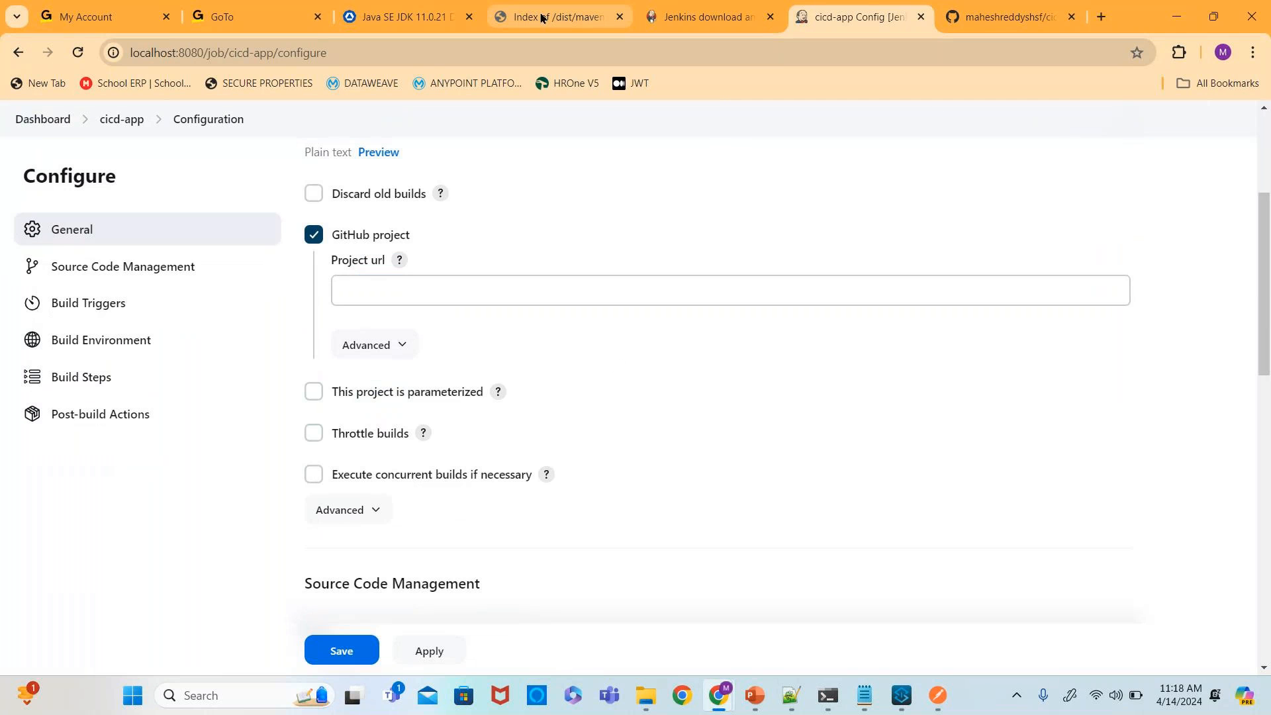
left_click(1003, 16)
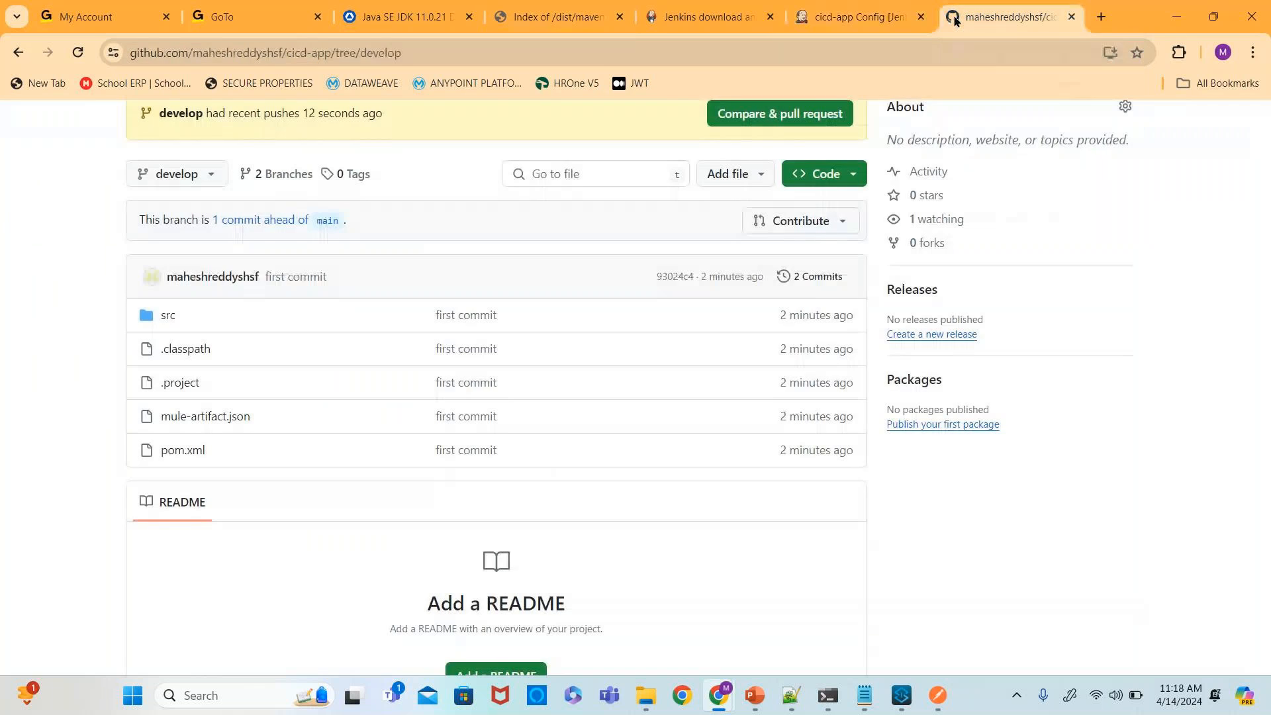
scroll(491, 371, "up", 1)
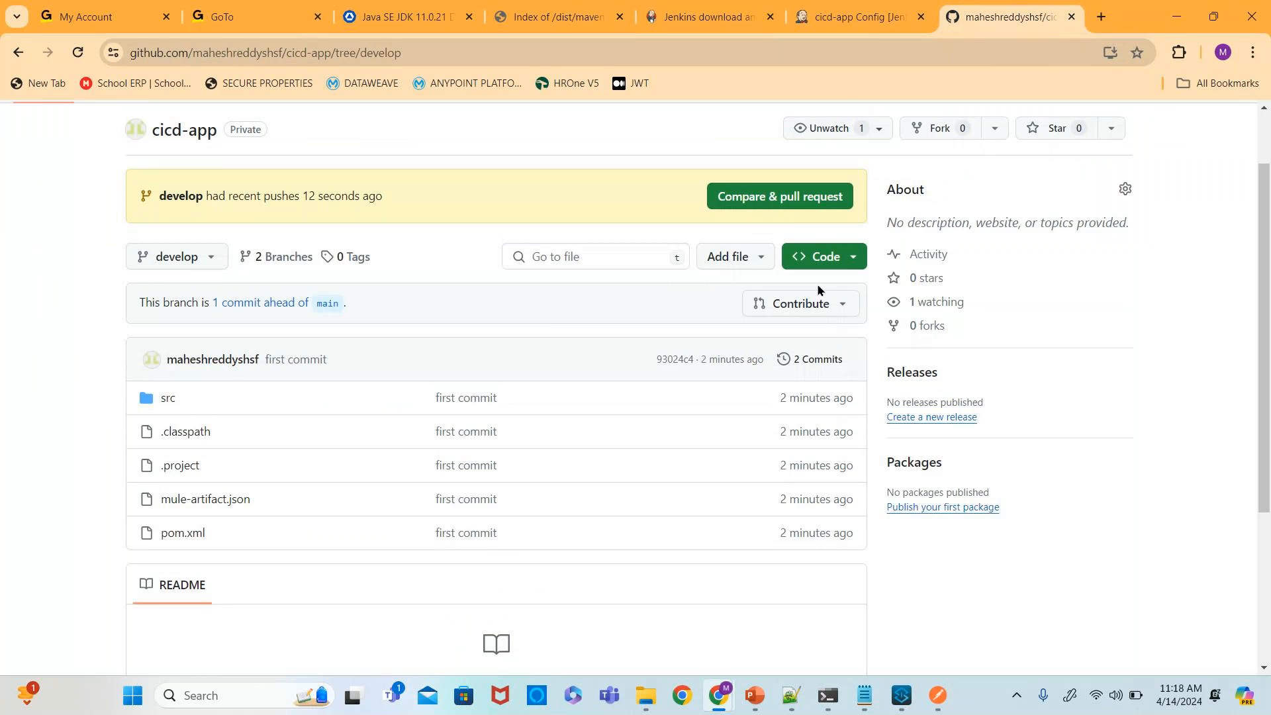
left_click(853, 262)
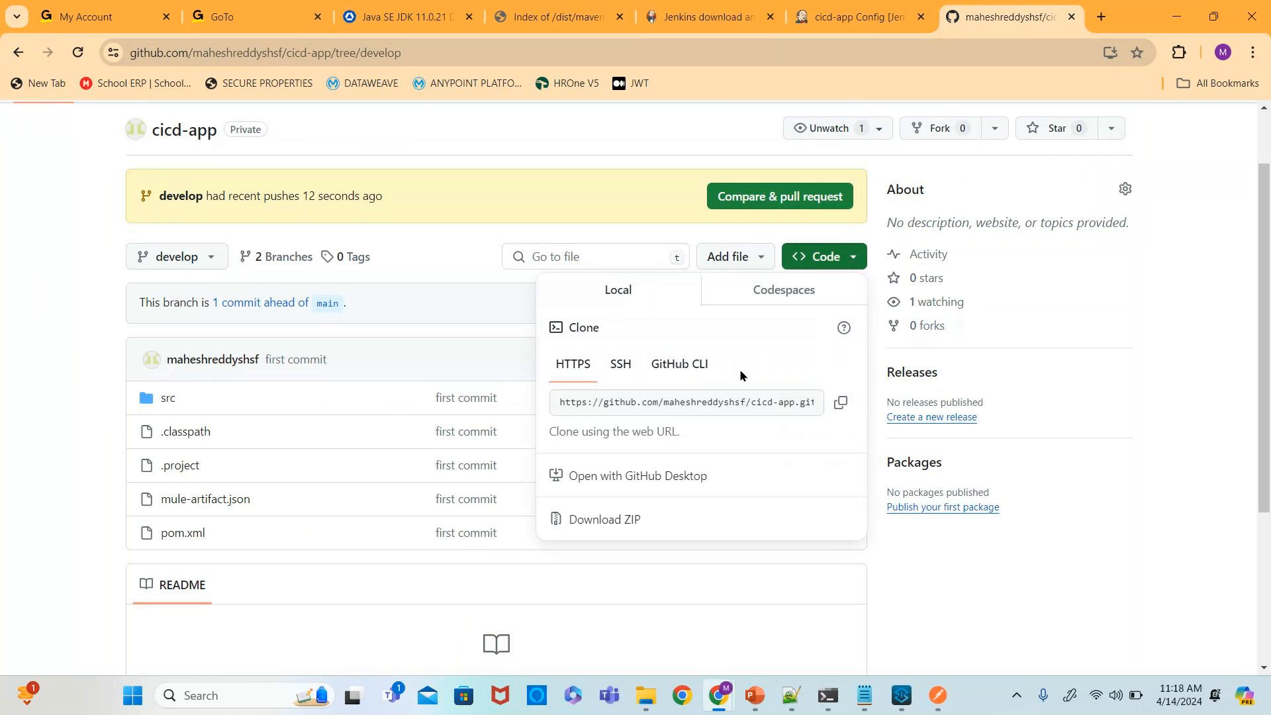
left_click(841, 402)
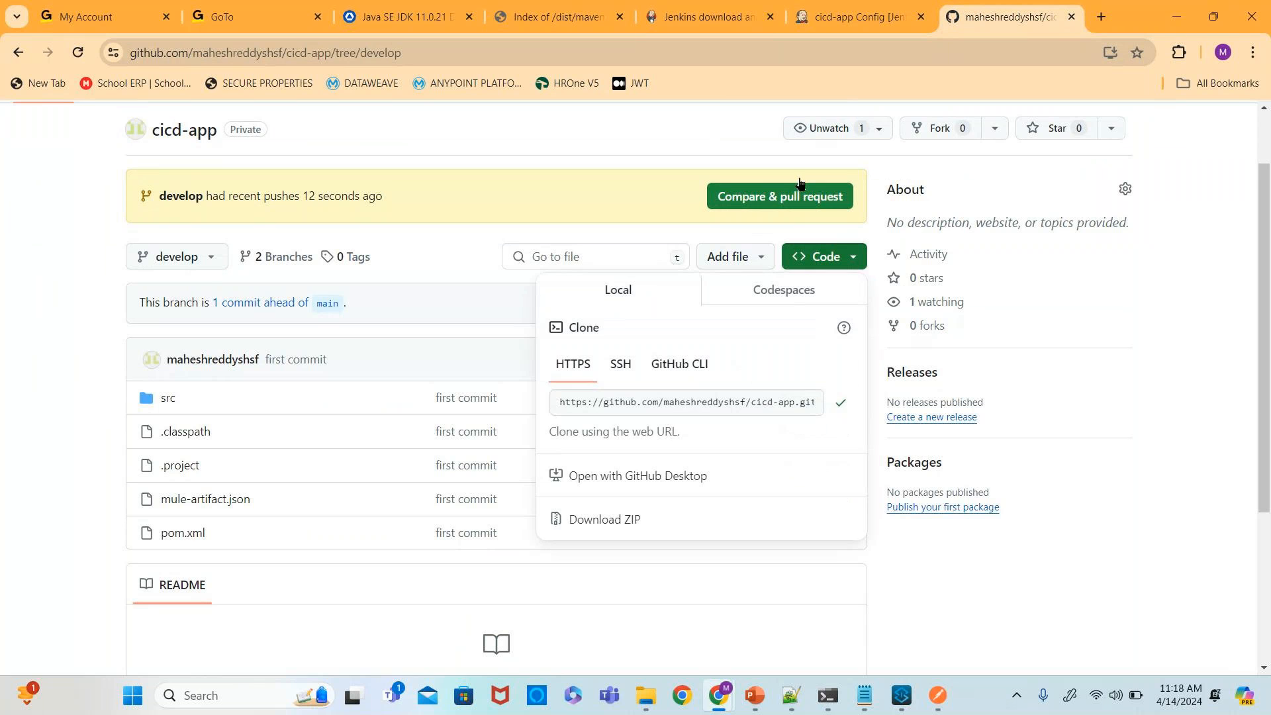
left_click(814, 17)
left_click(528, 295)
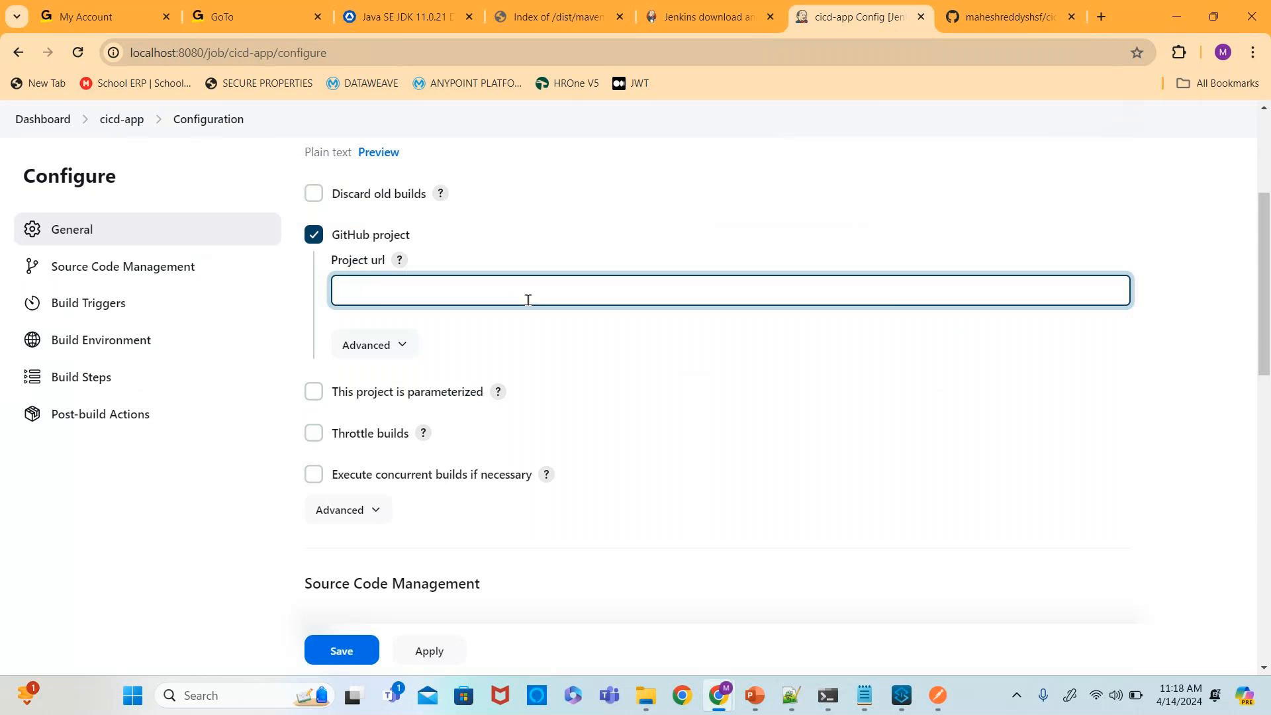
key("ctrl+v")
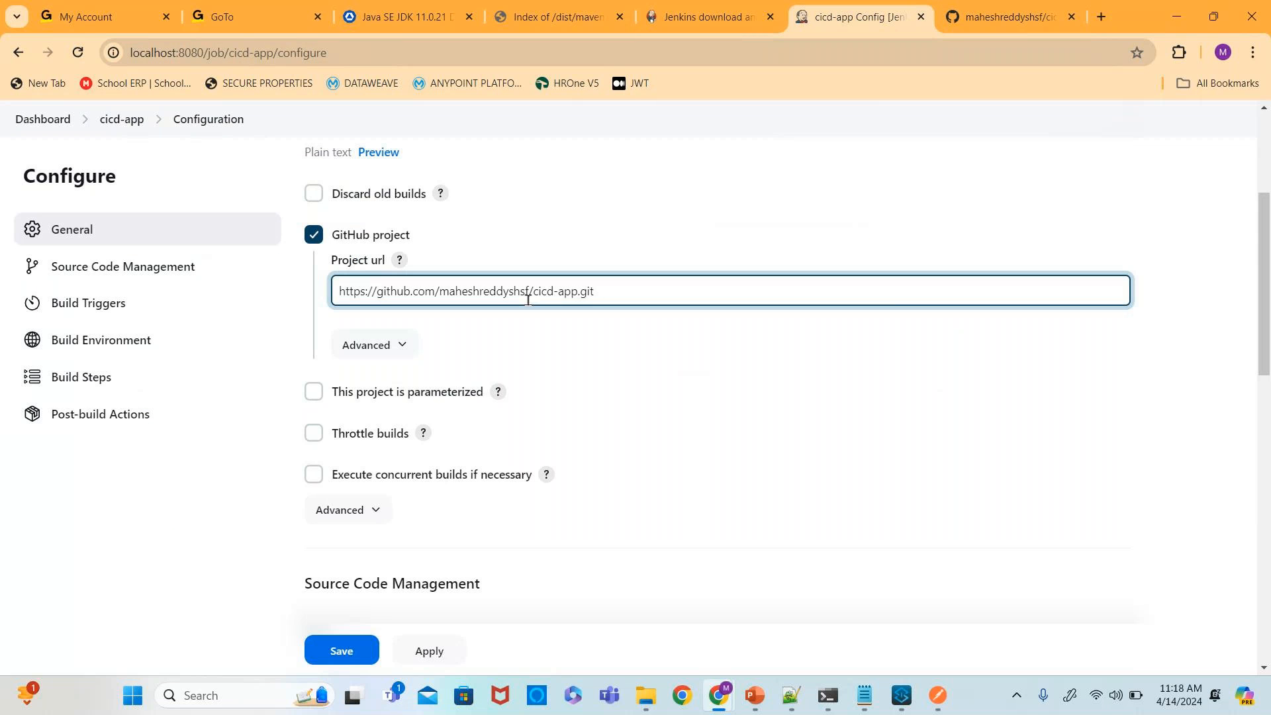
left_click(717, 257)
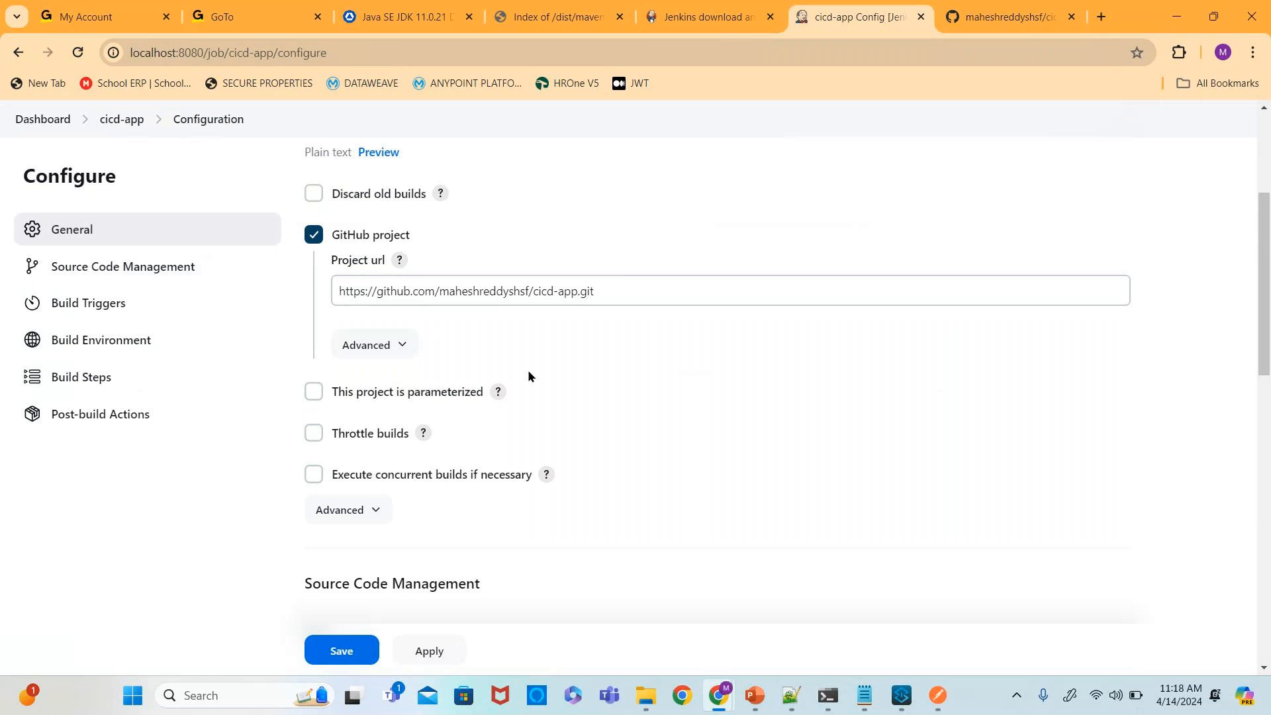
- Select Git as the source code management and paste the repository's HTTPS clone URL as the Repository URL
scroll(527, 369, "down", 2)
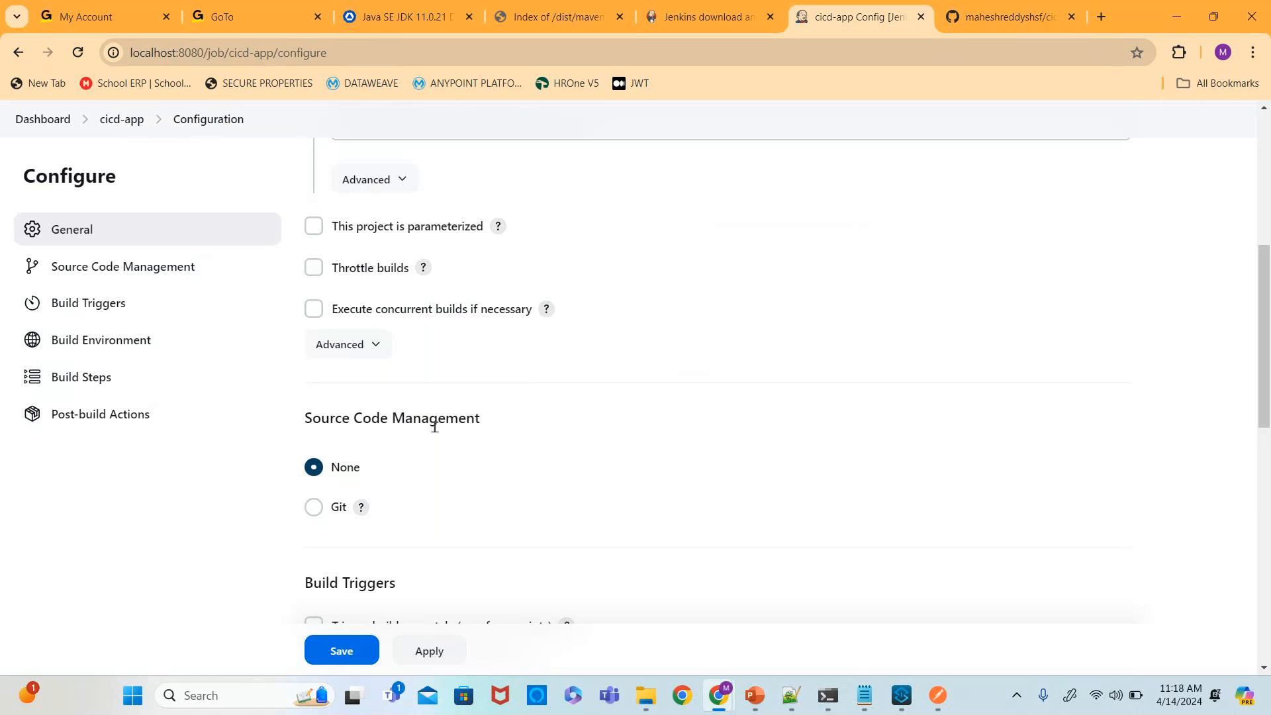
scroll(442, 425, "down", 2)
scroll(411, 397, "down", 1)
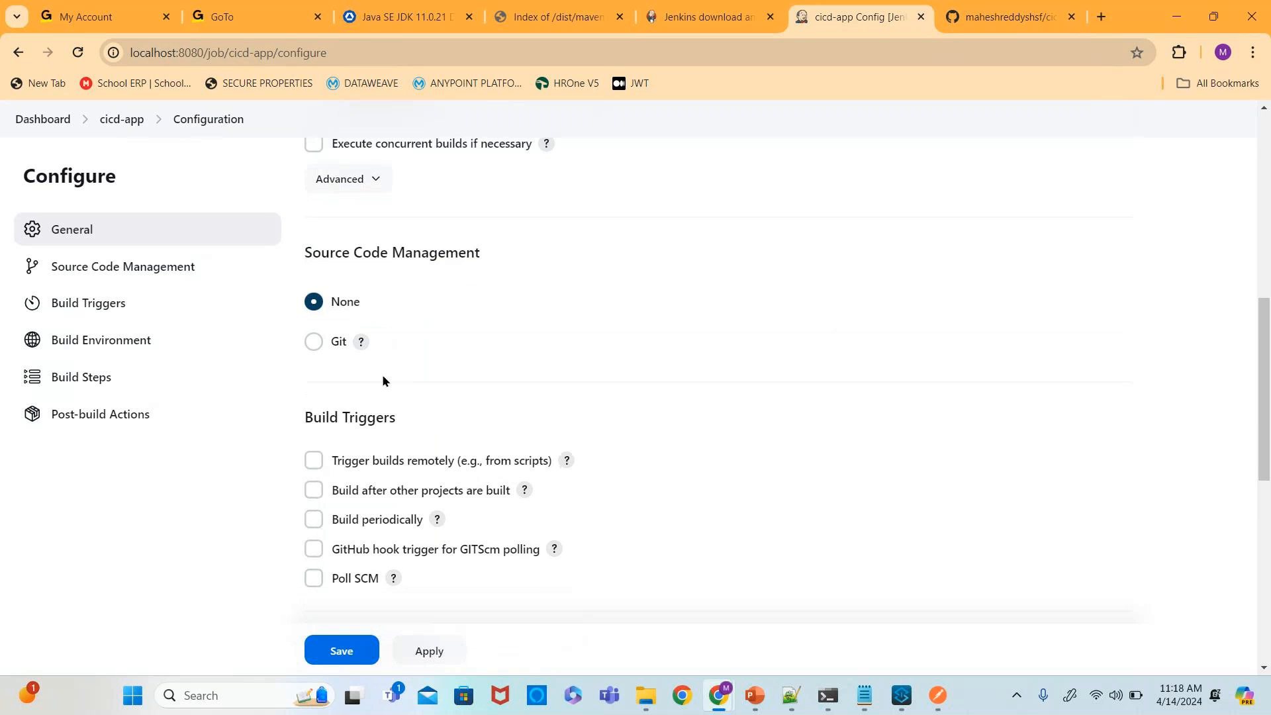
left_click(314, 342)
left_click(440, 454)
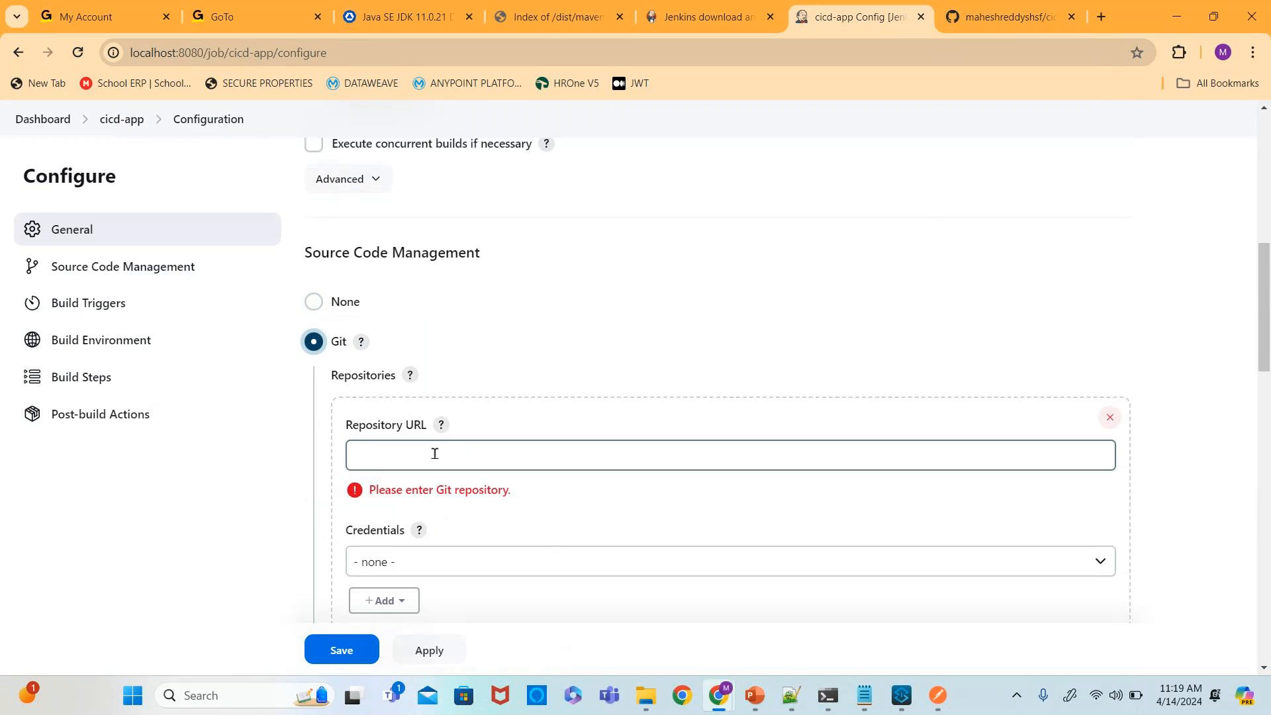
scroll(588, 391, "down", 3)
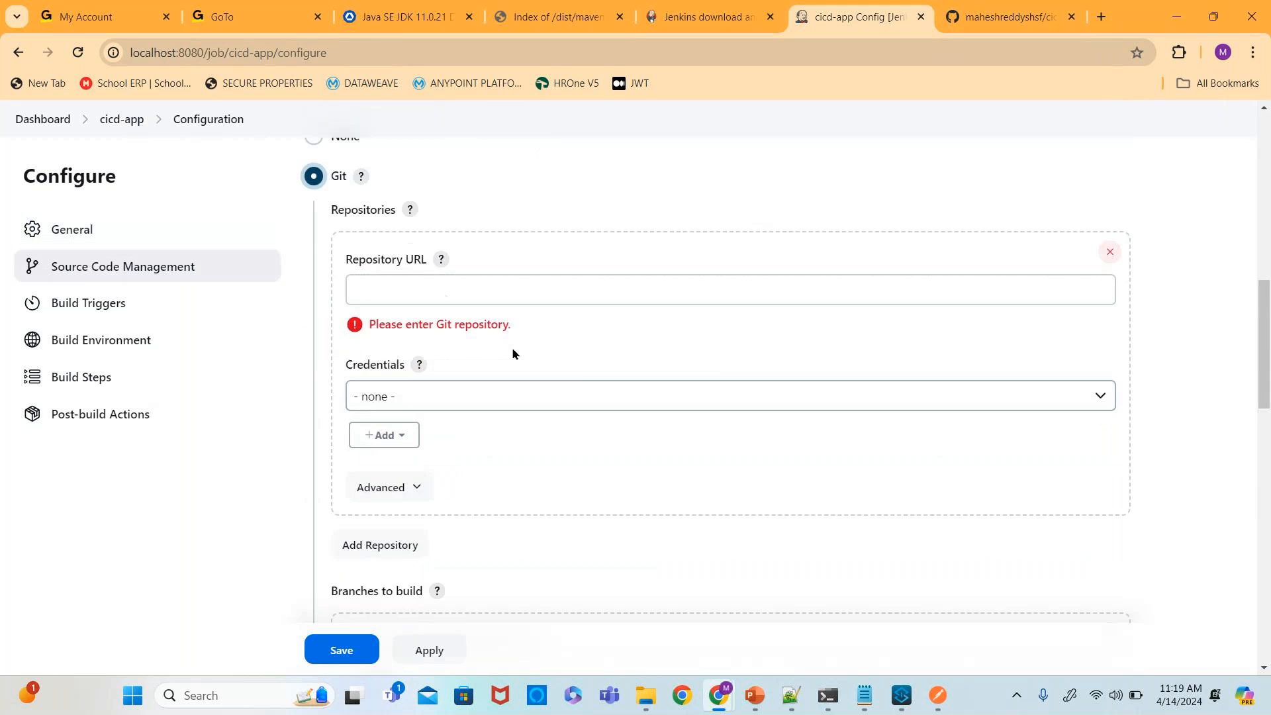
left_click(414, 290)
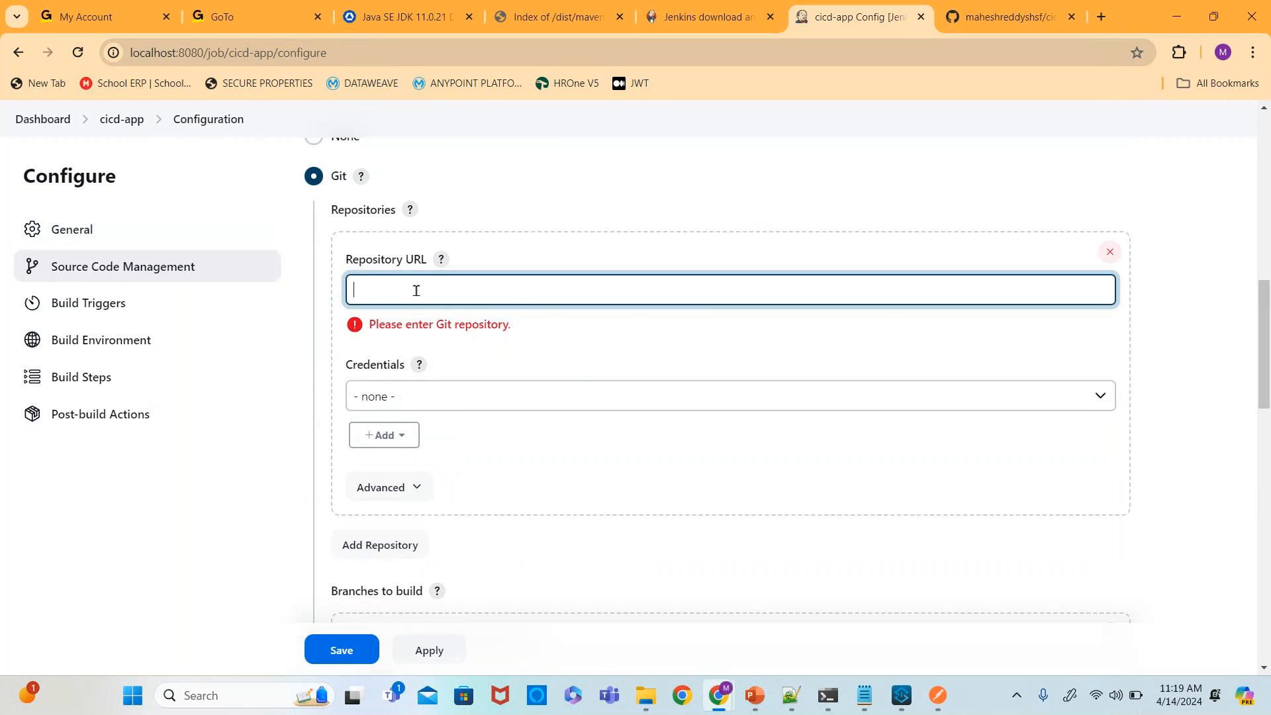
key("ctrl+v")
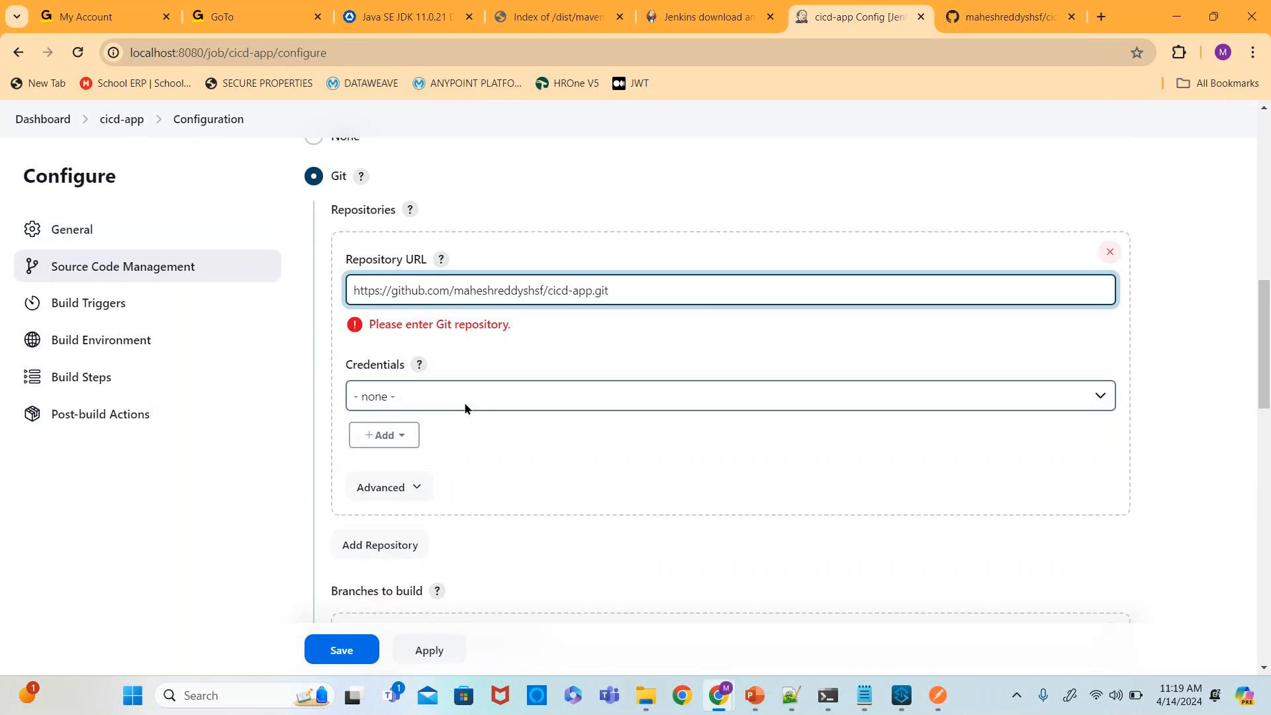
left_click(555, 356)
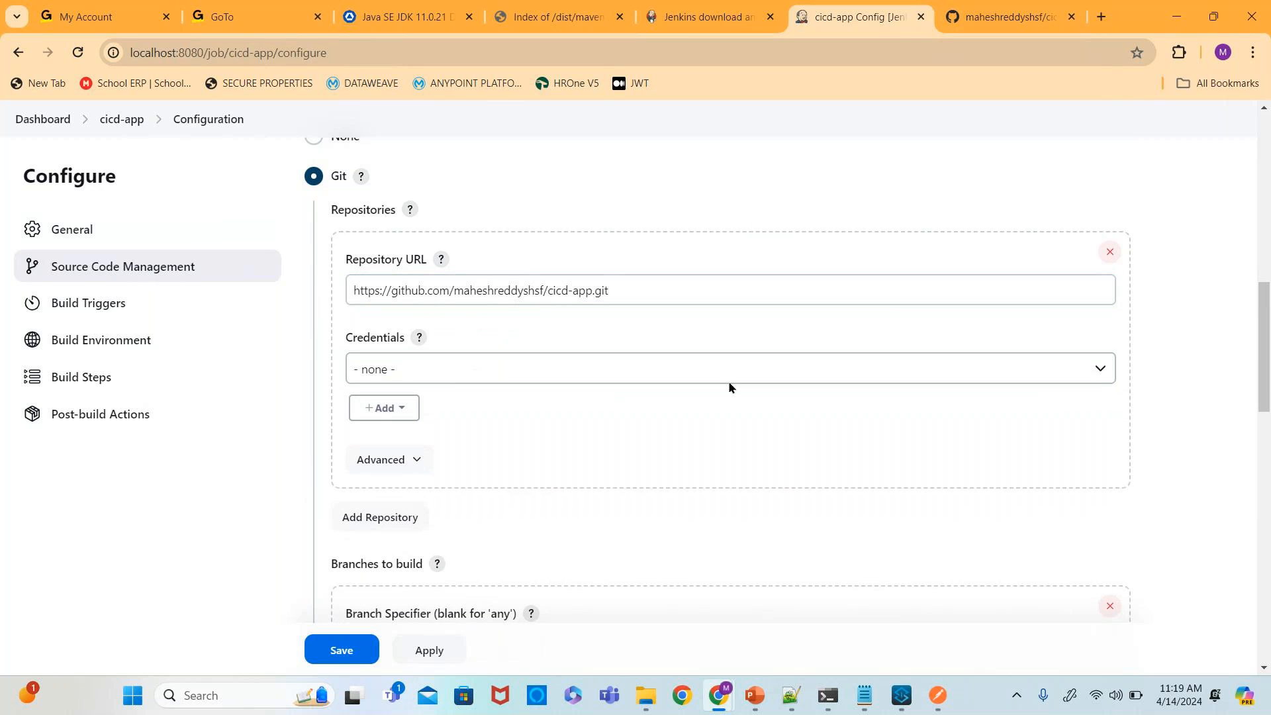
- Add a new Jenkins username-with-password credential, entering the GitHub account username and password
left_click(475, 377)
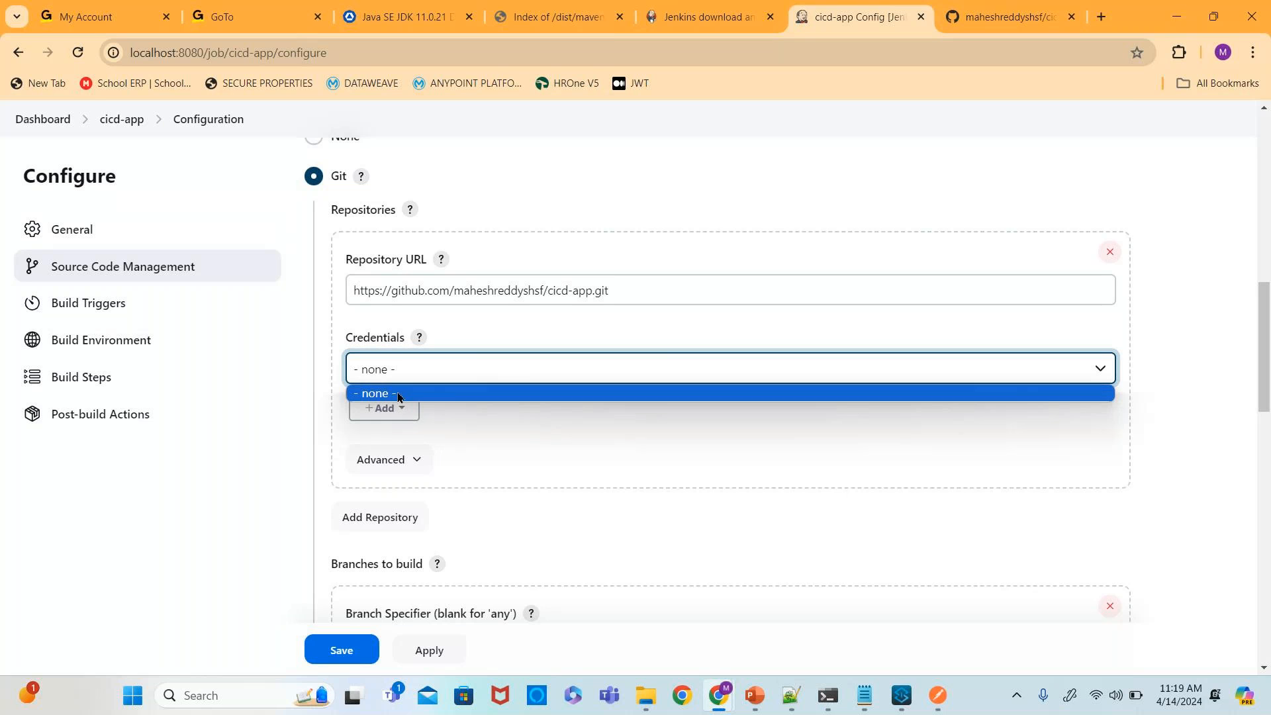
left_click(399, 396)
left_click(397, 406)
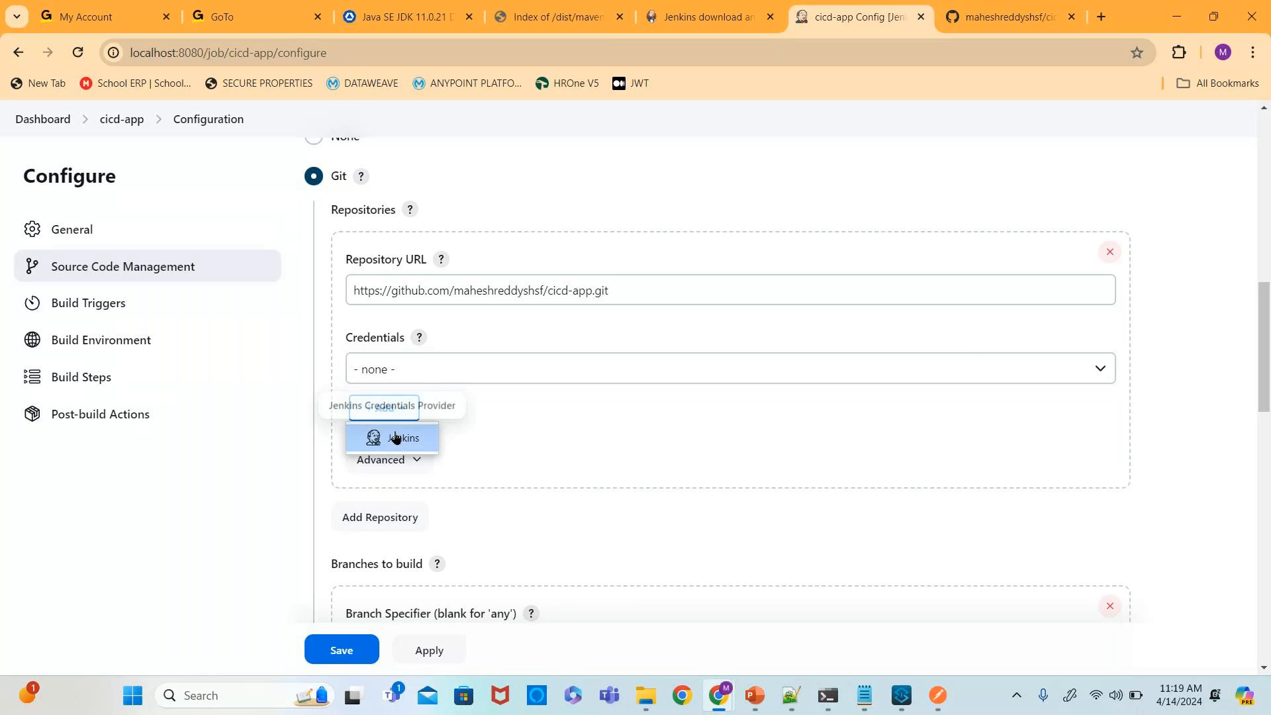
left_click(395, 434)
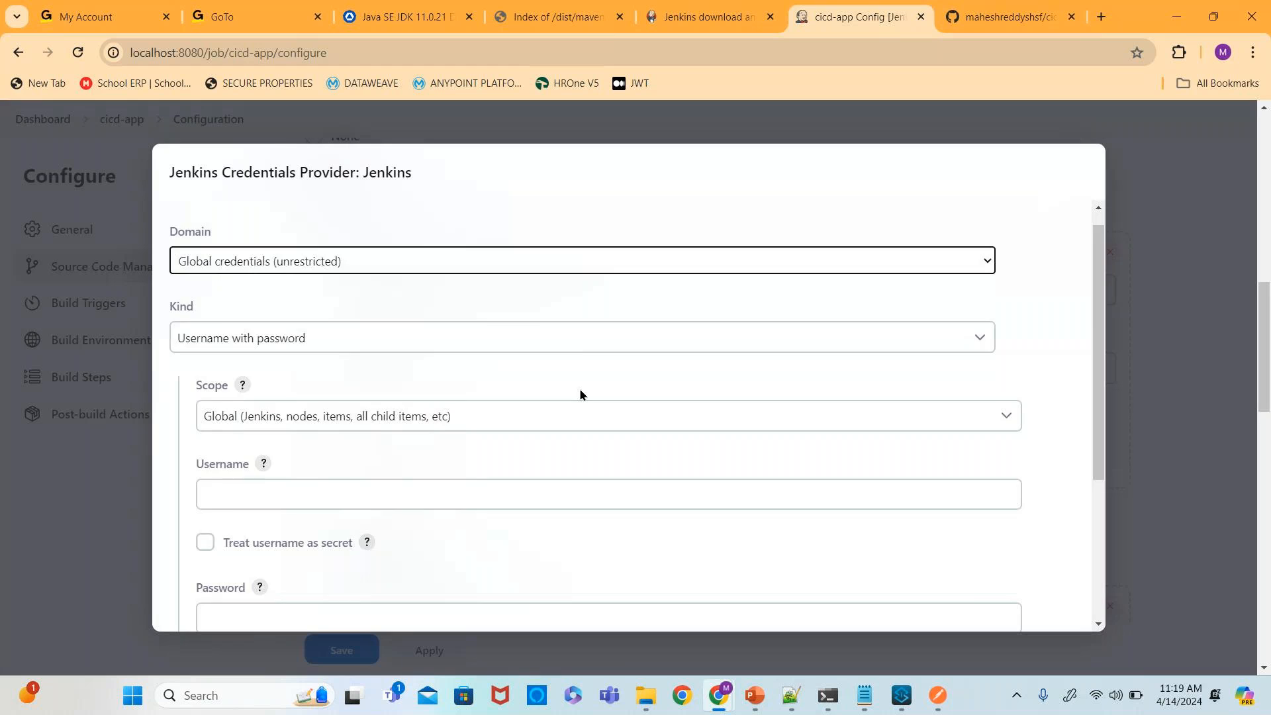
scroll(580, 392, "down", 4)
left_click(245, 275)
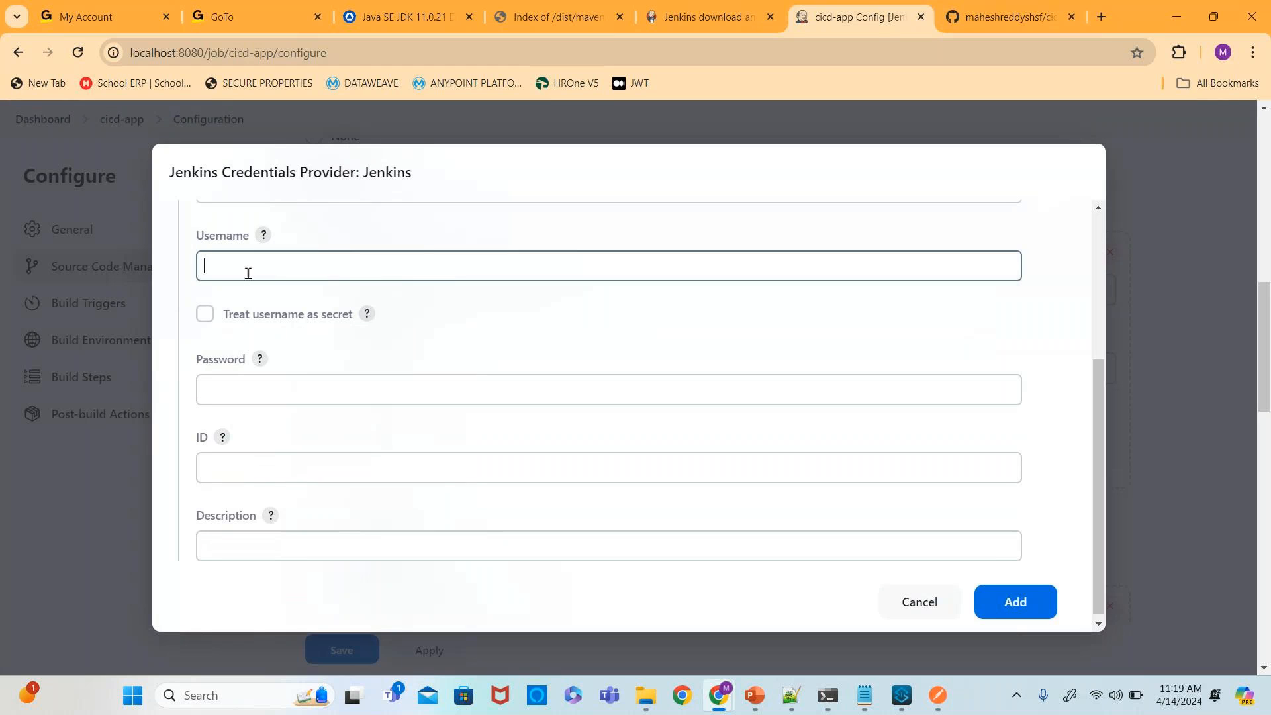
left_click(326, 307)
left_click(271, 389)
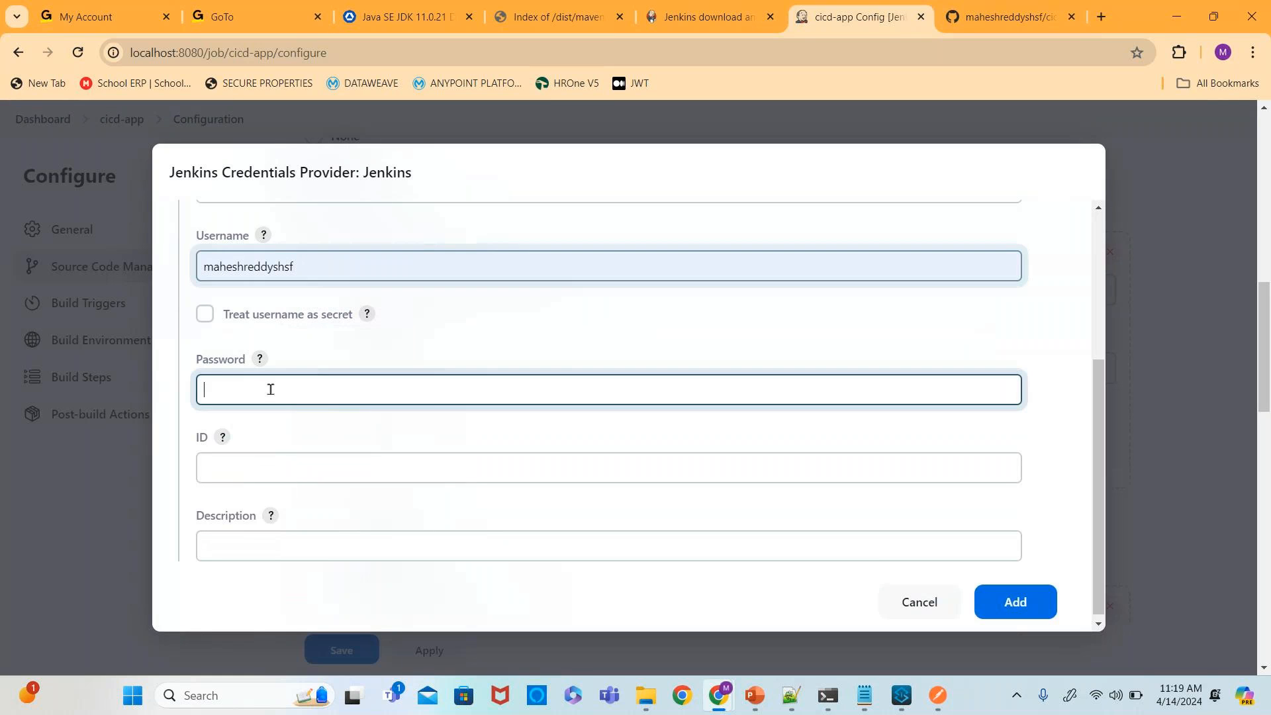
type("•••")
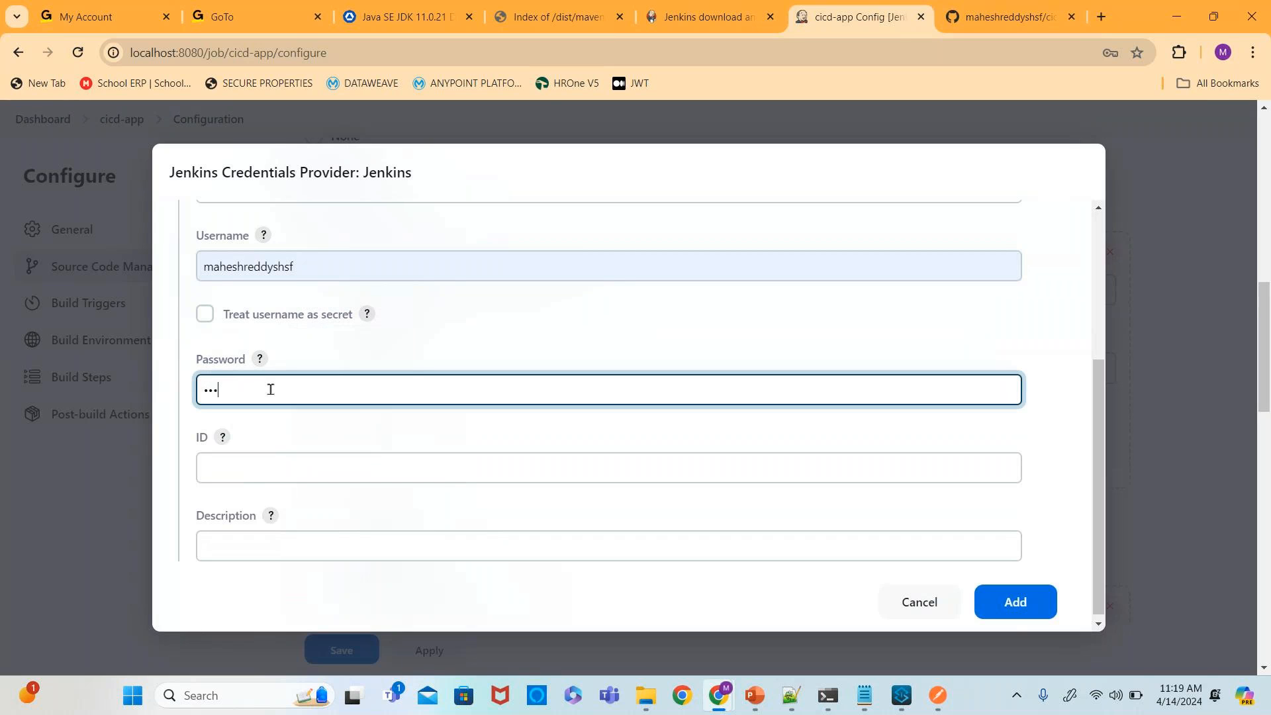
type("•••••••••")
left_click_drag(1098, 397, 1080, 438)
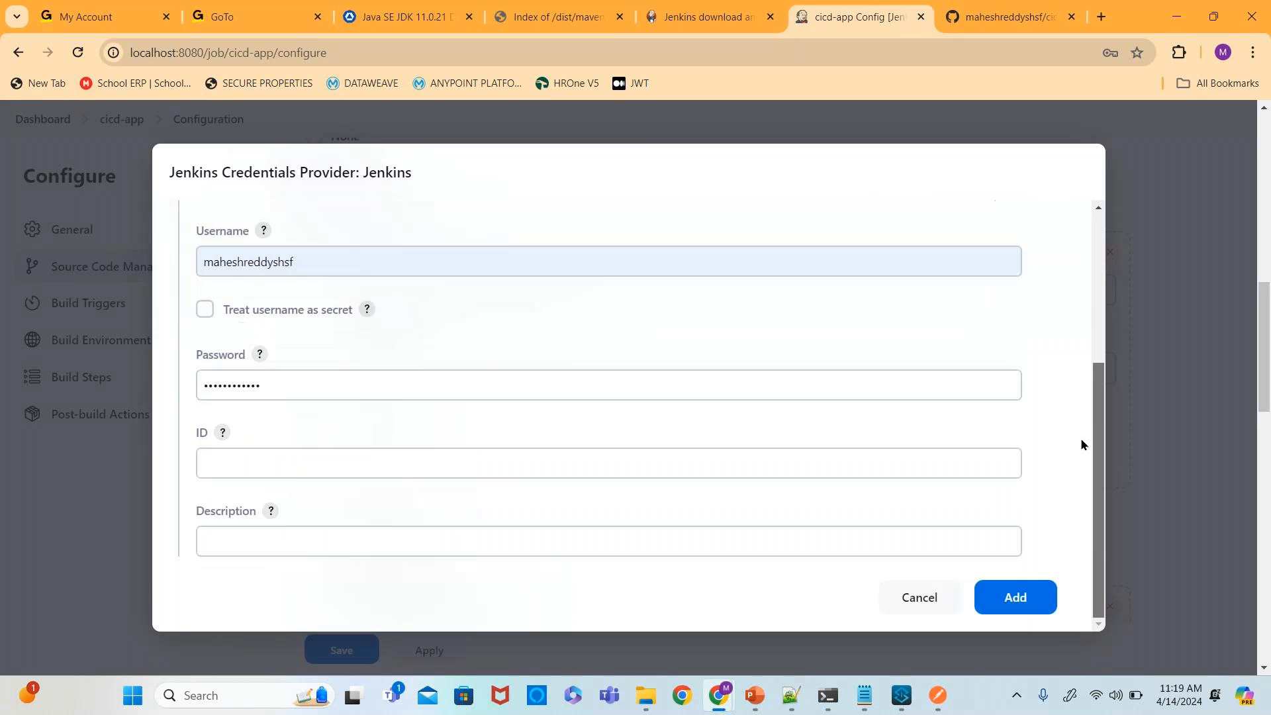
left_click(1013, 598)
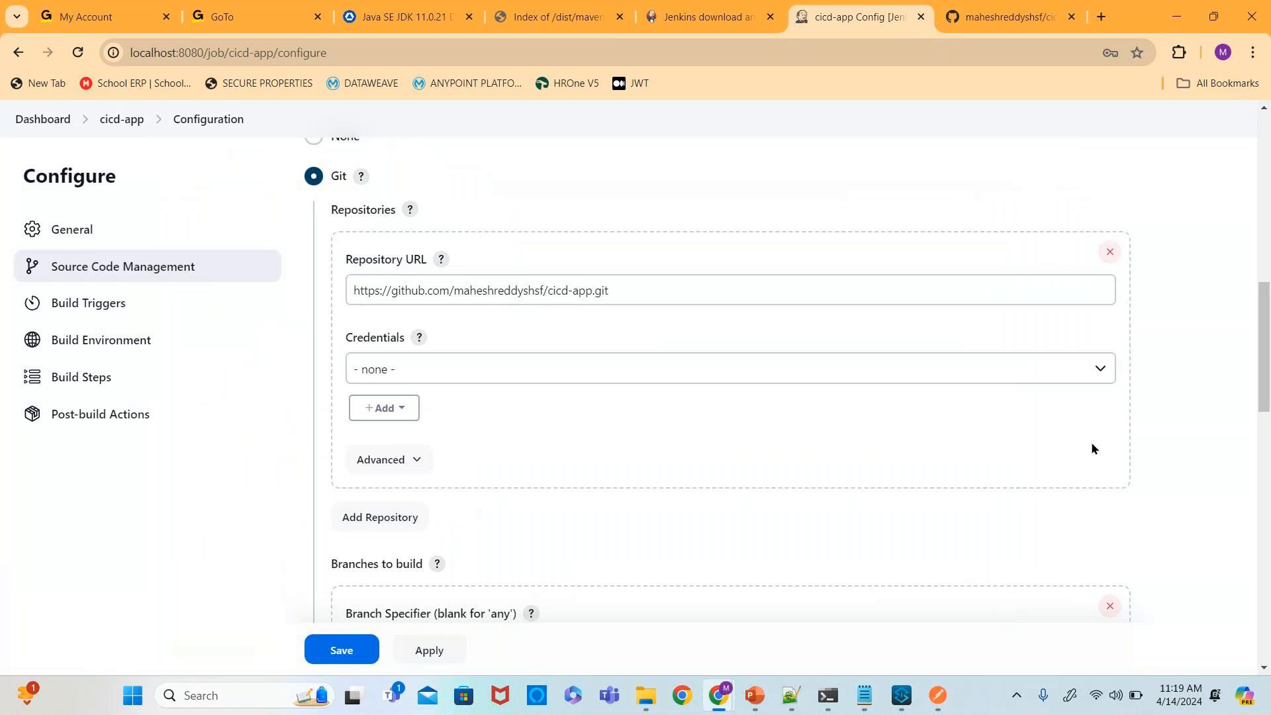
- Select the newly added GitHub credential for the repository and change the branch specifier to */develop
left_click(1100, 371)
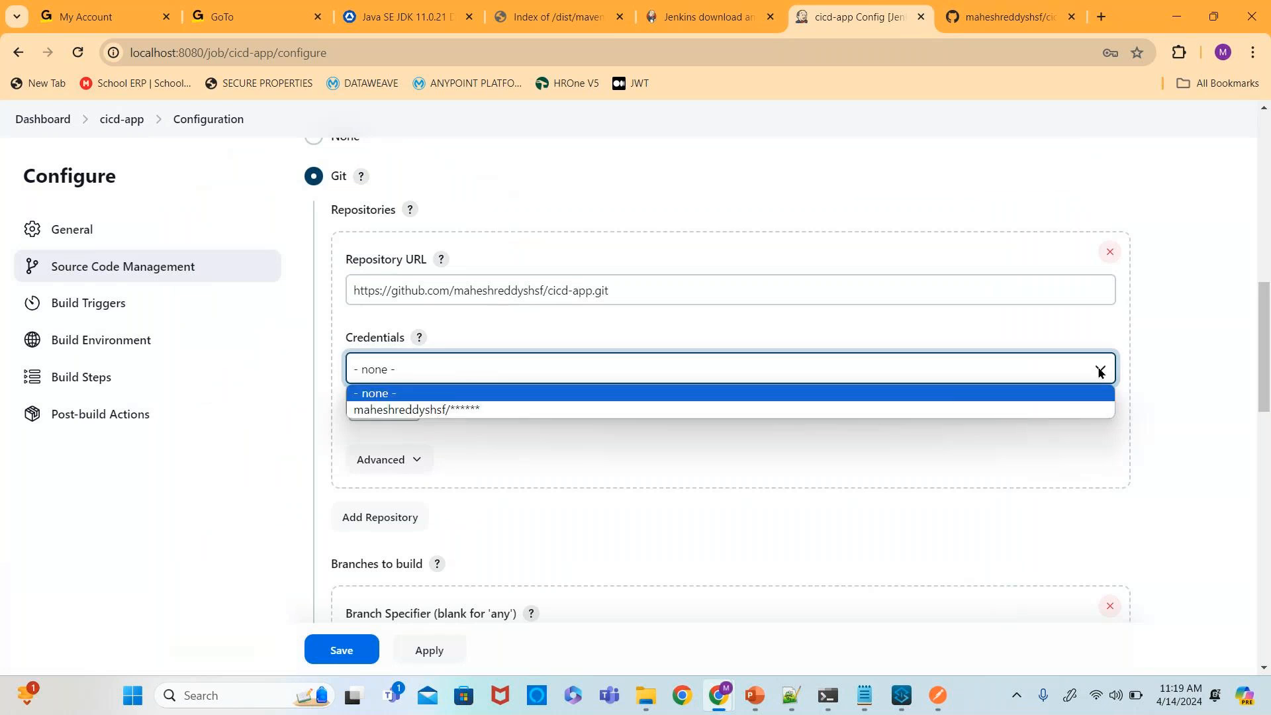
left_click(507, 409)
scroll(578, 446, "down", 3)
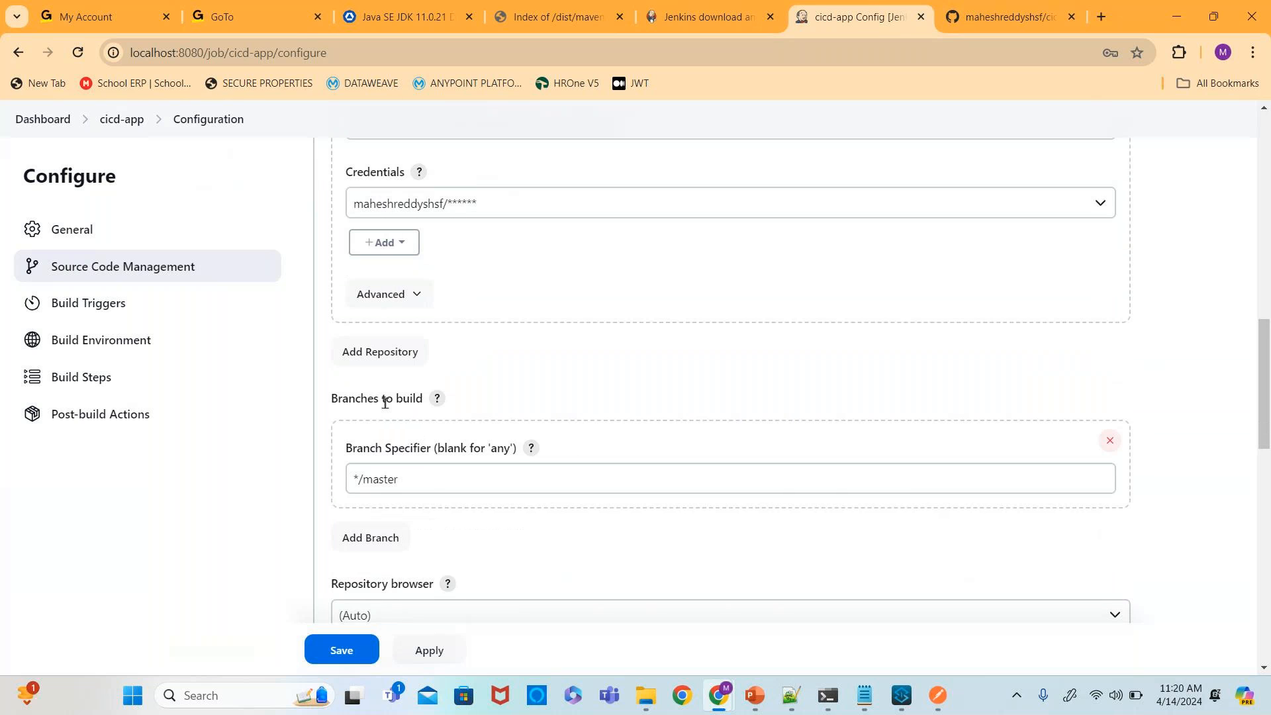
left_click(405, 478)
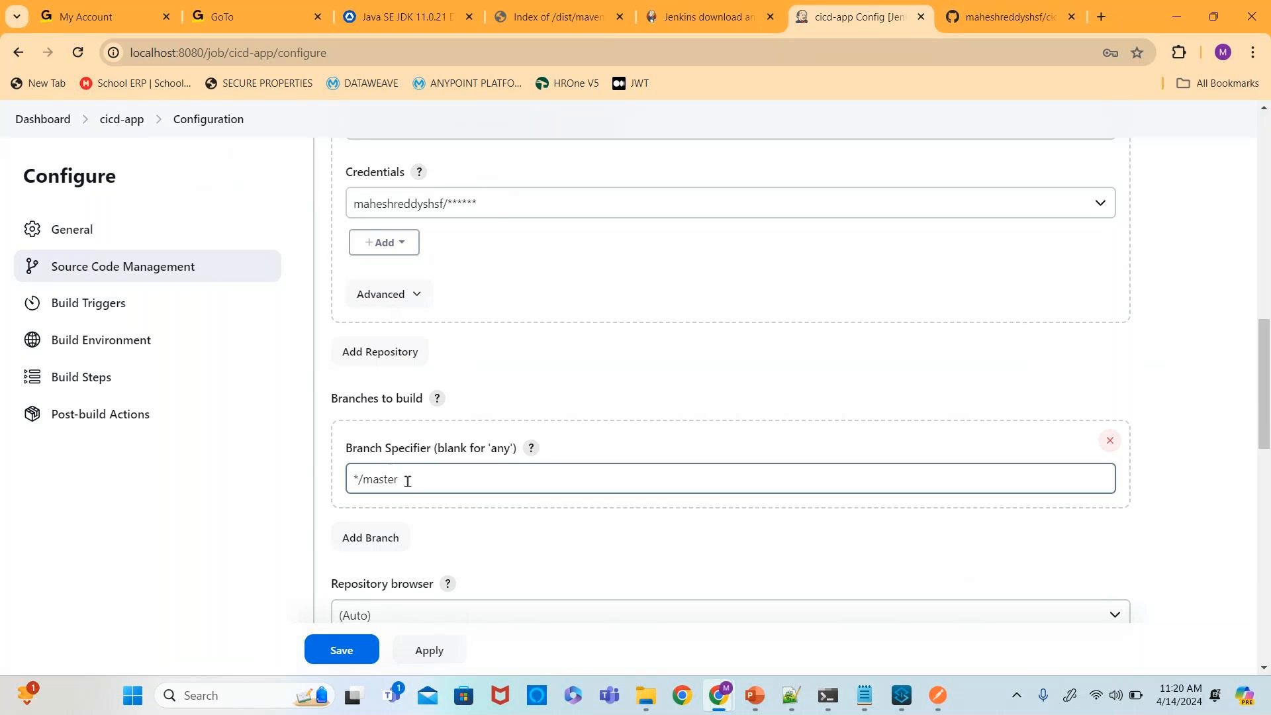
left_click(412, 481)
key("BackSpace")
key("BackSpace")
key("BackSpace")
key("BackSpace")
key("BackSpace")
key("BackSpace")
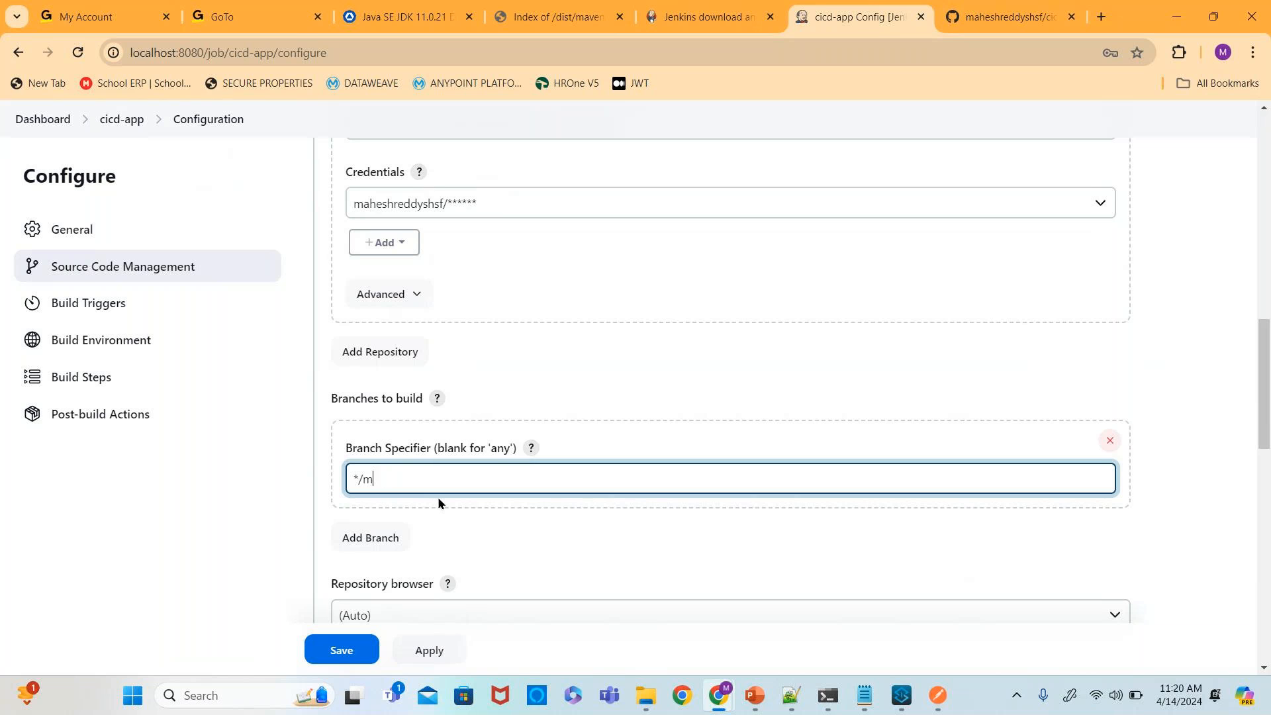
type("develop")
- Enable the Poll SCM build trigger with the schedule * * * * *
scroll(726, 344, "up", 10)
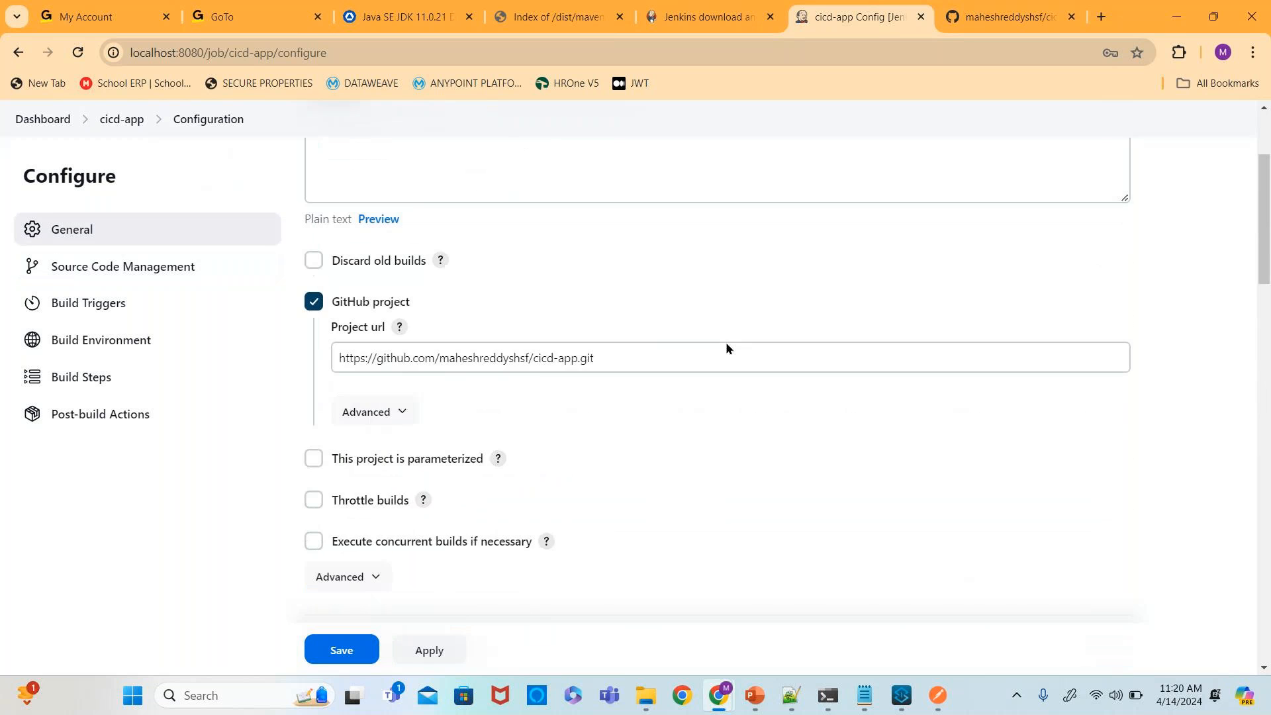
scroll(725, 341, "up", 3)
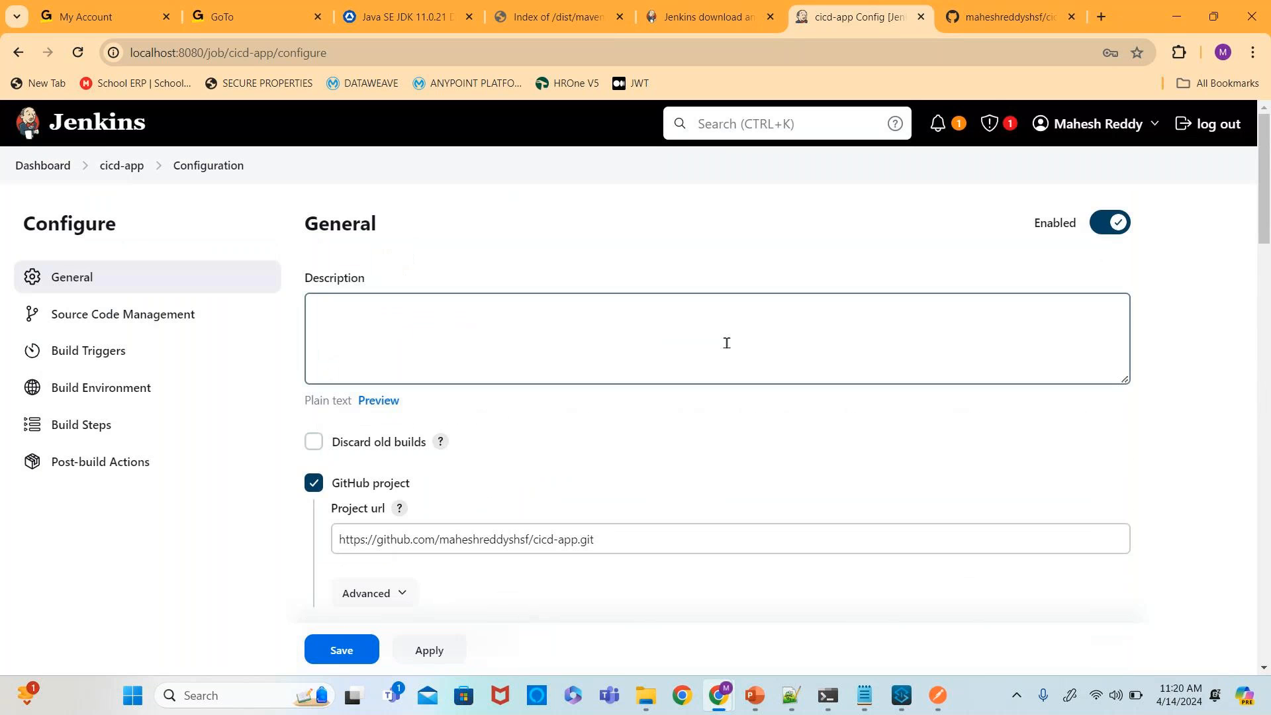
scroll(726, 343, "down", 13)
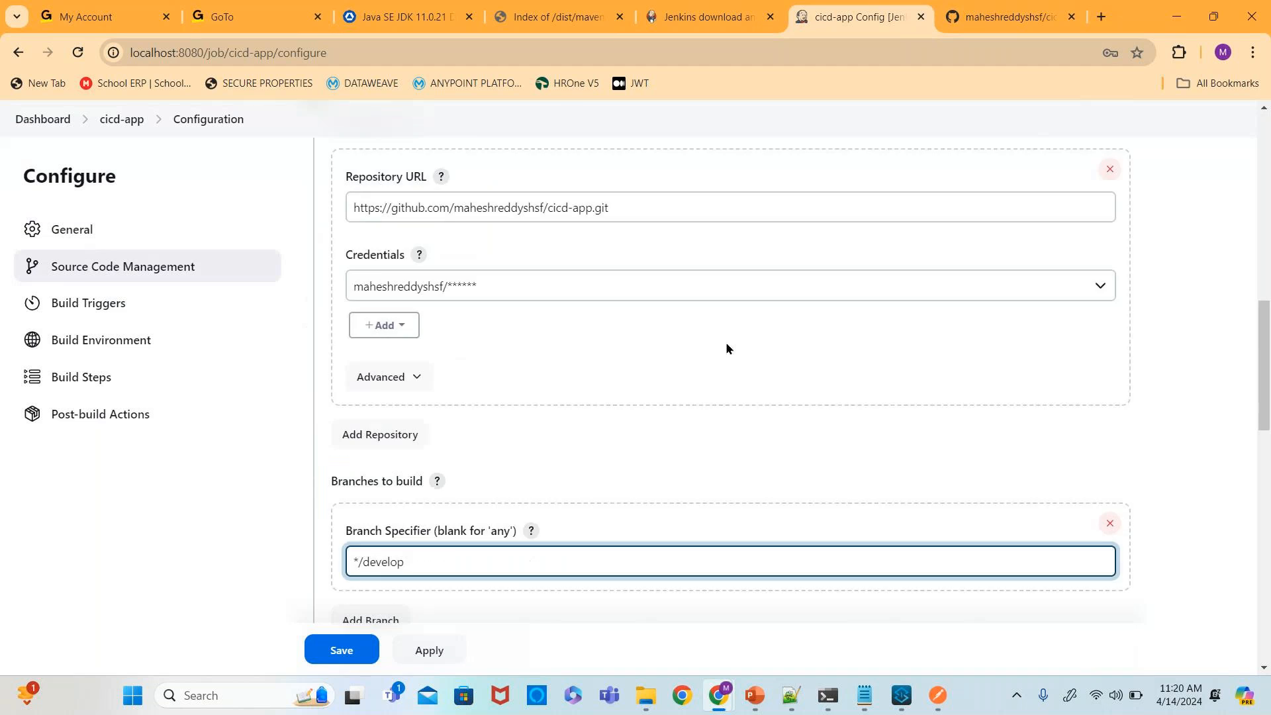
scroll(726, 347, "down", 1)
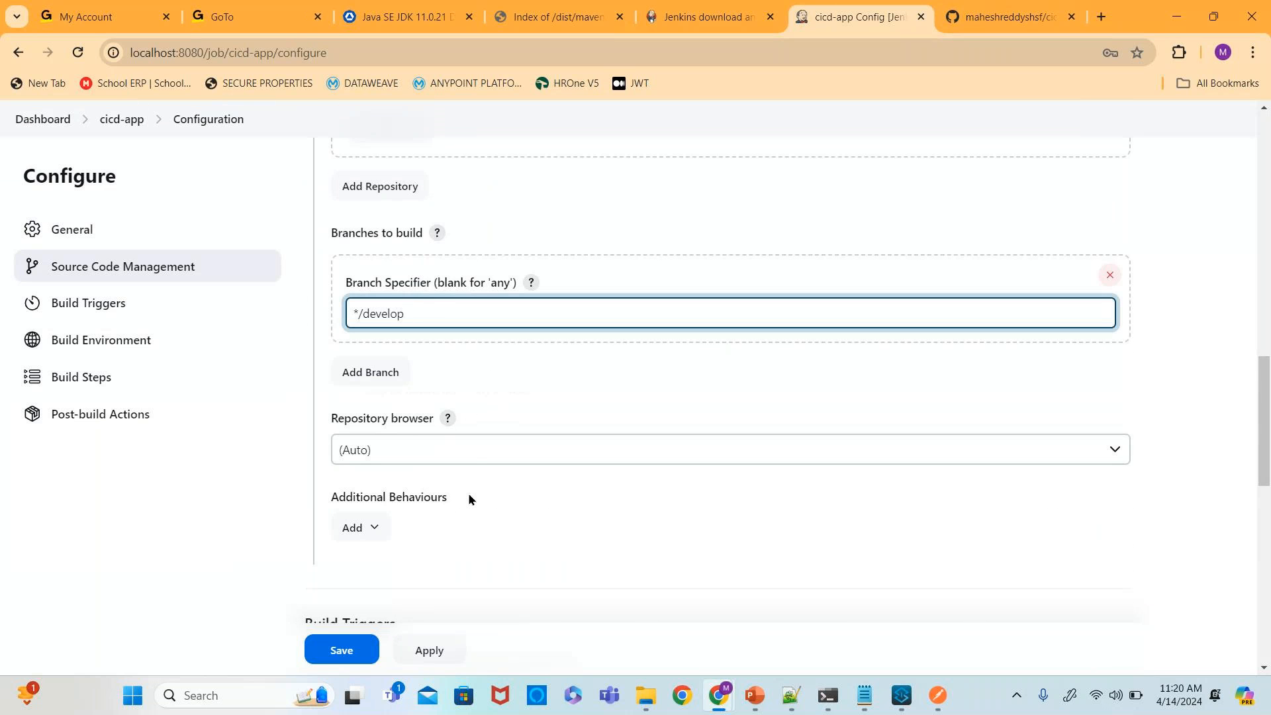
scroll(470, 474, "down", 2)
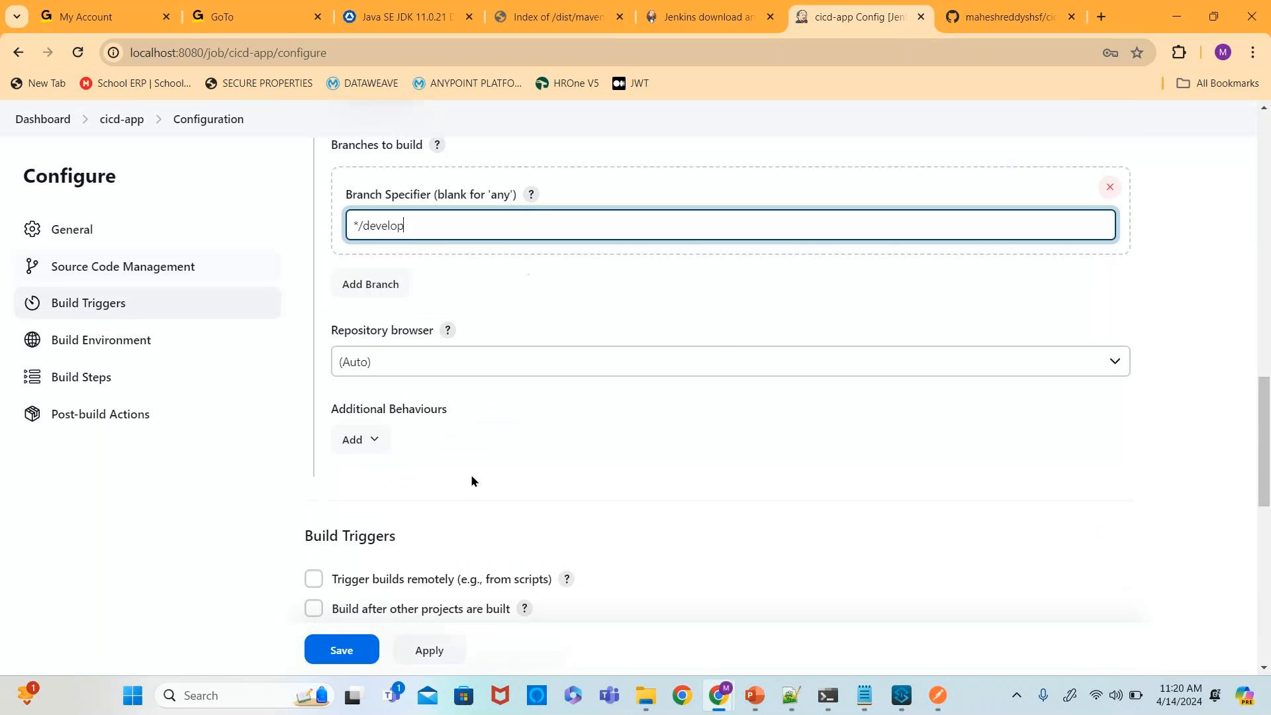
scroll(506, 354, "down", 2)
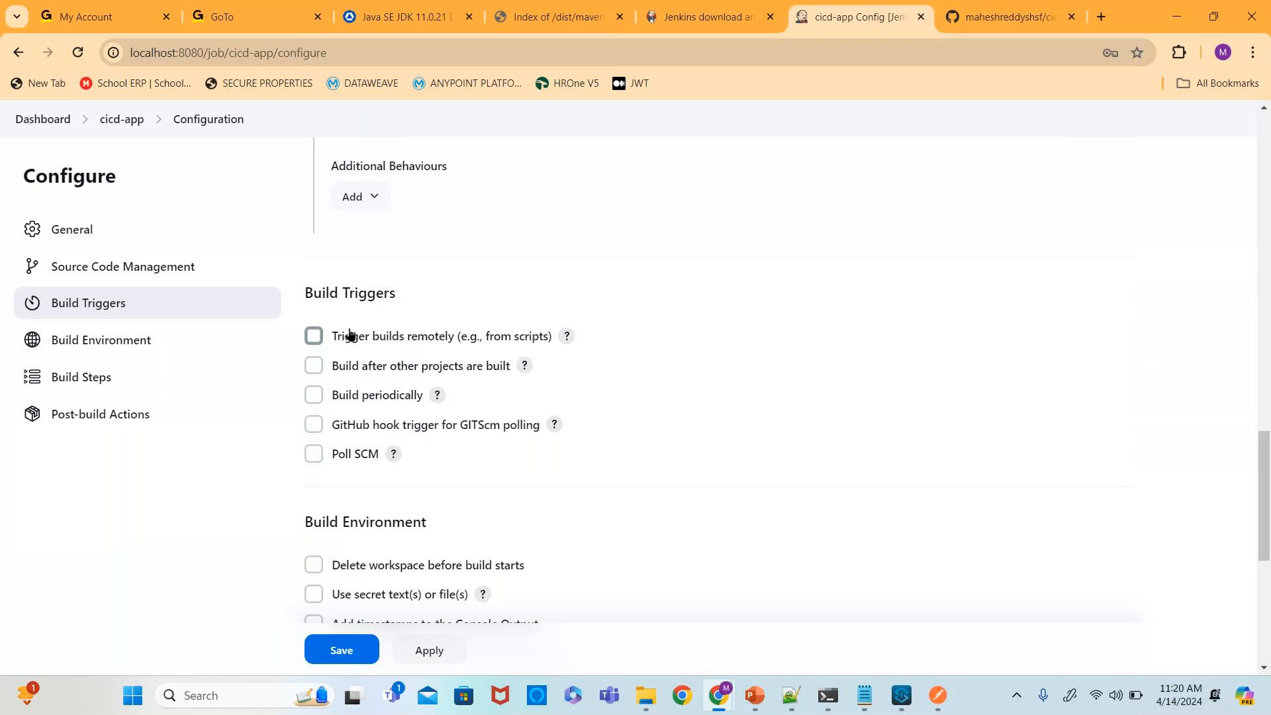
left_click(316, 455)
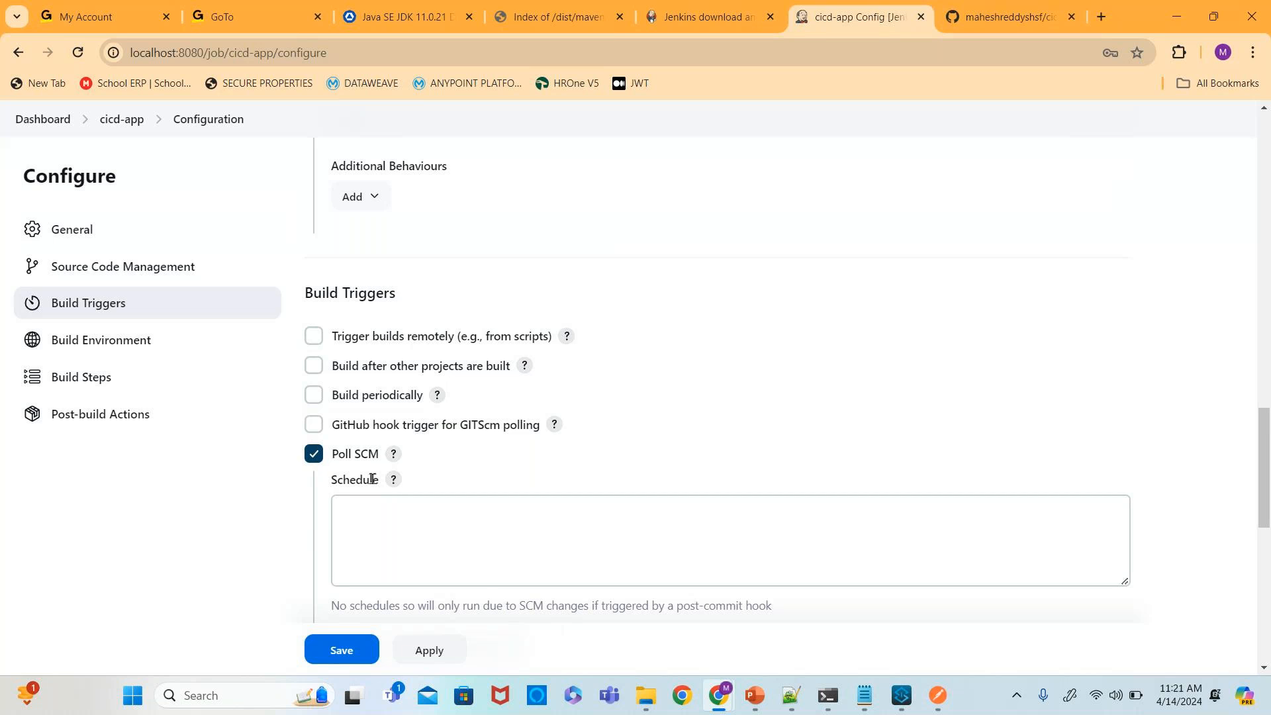
left_click(378, 526)
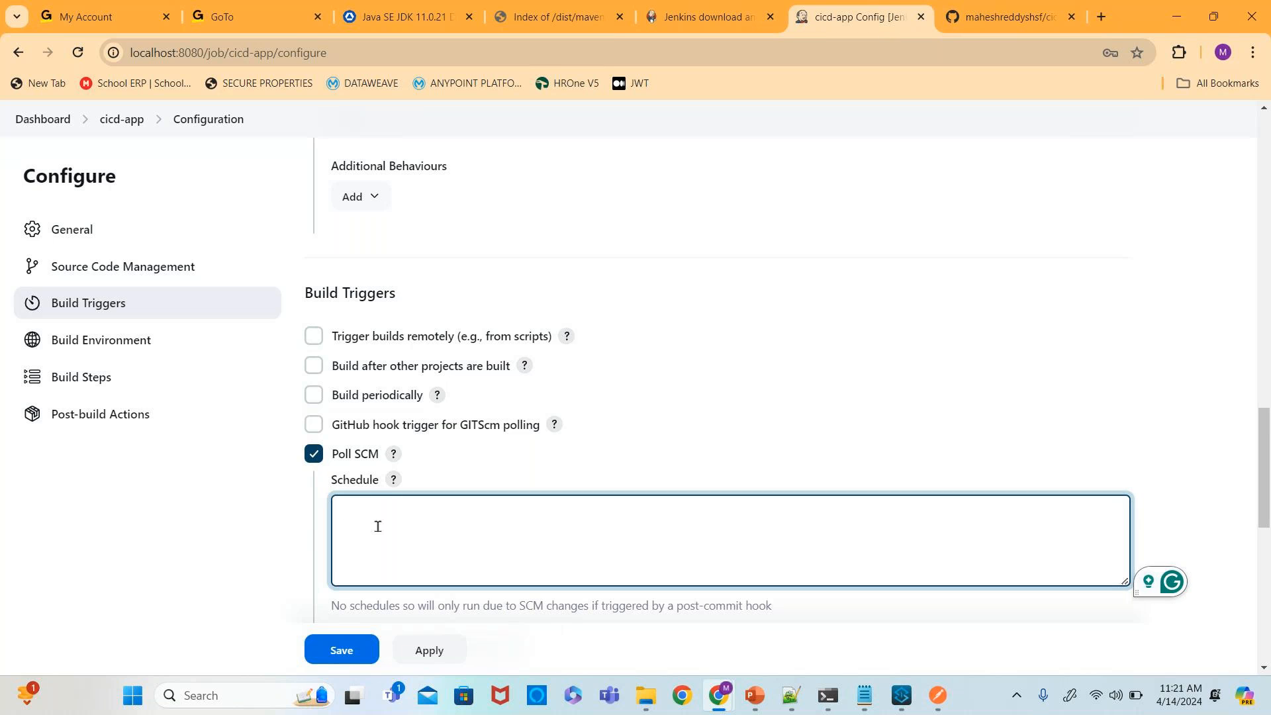
type("*")
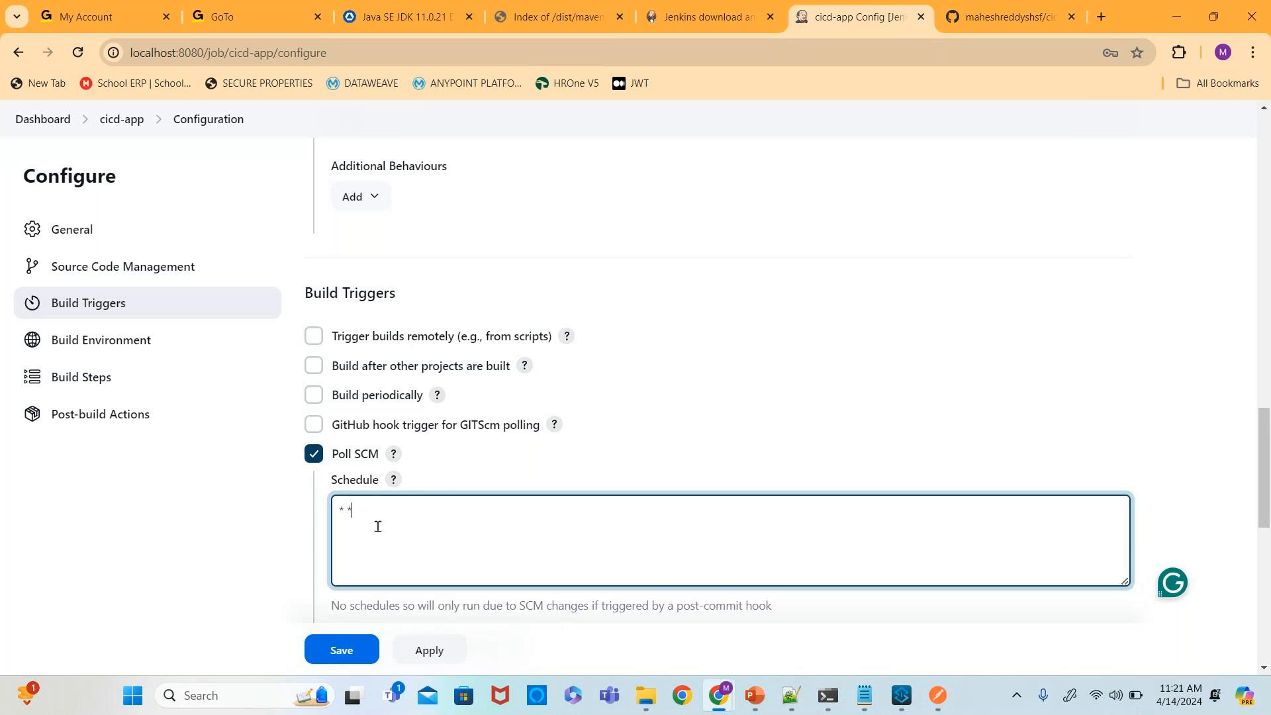
type(" * * * *")
left_click_drag(473, 510, 308, 507)
- Open the list of build step types in the Build Steps section
scroll(428, 450, "down", 3)
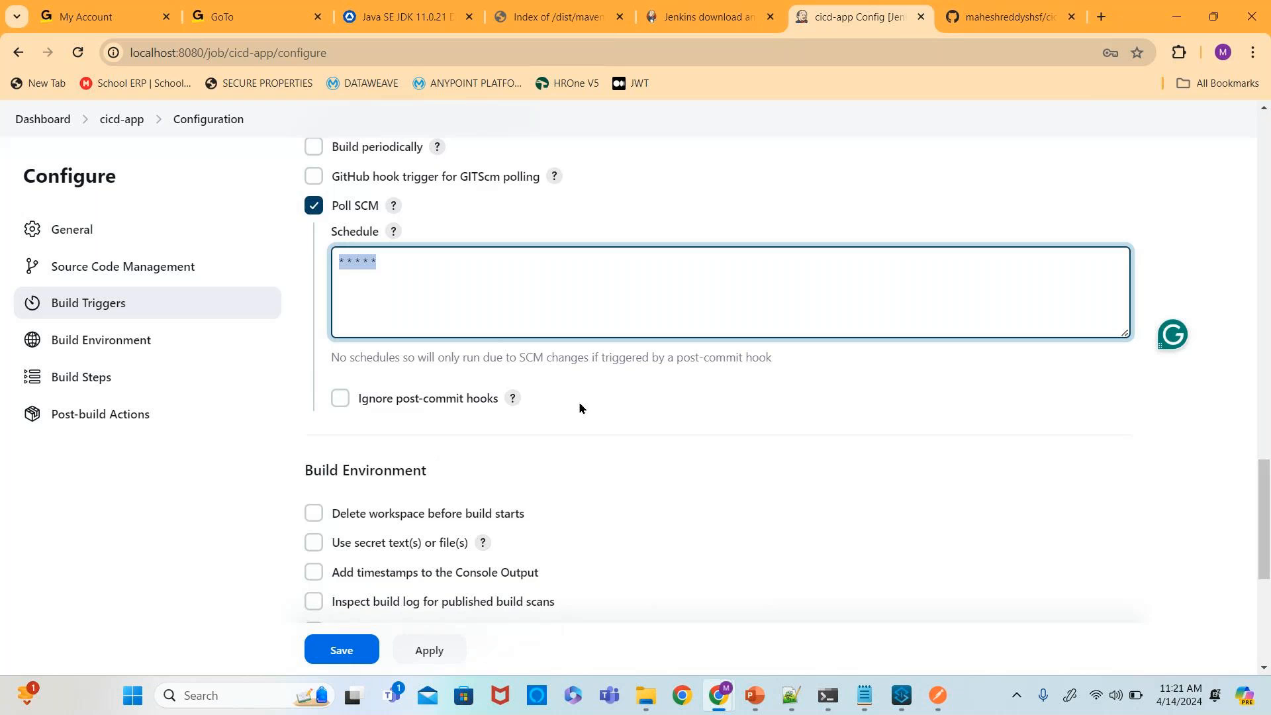
scroll(578, 401, "down", 1)
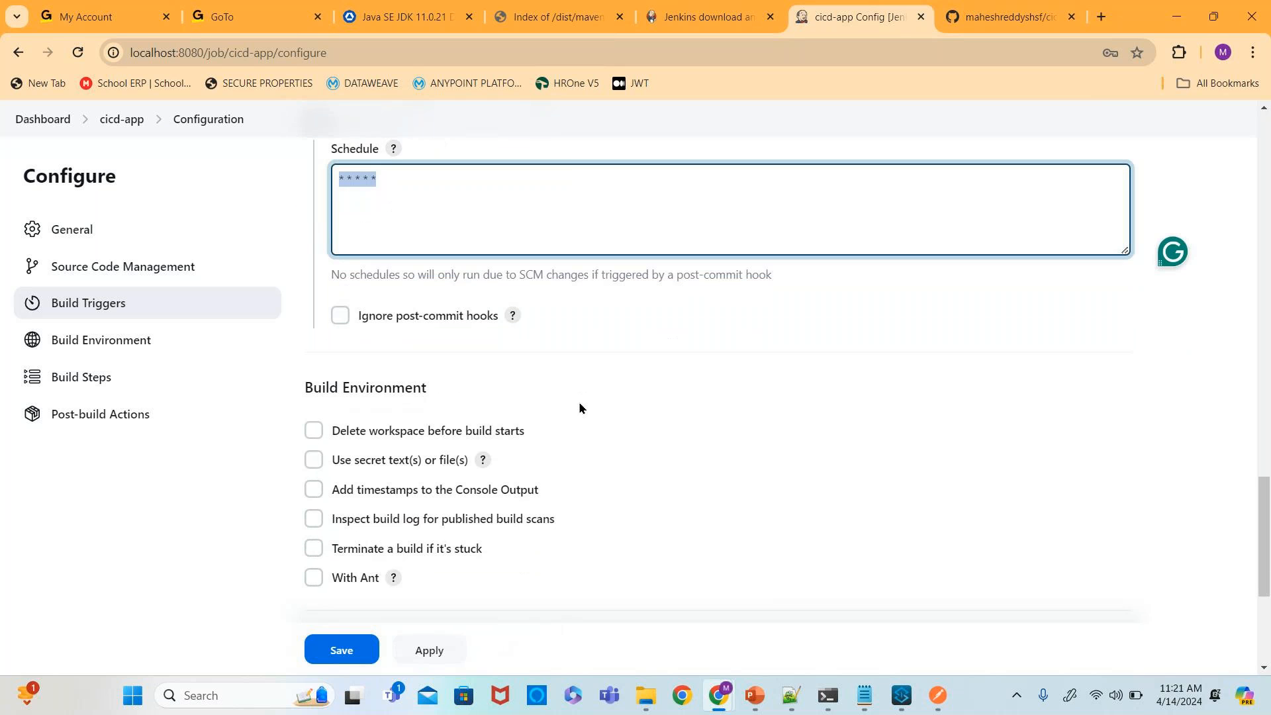
scroll(579, 404, "down", 1)
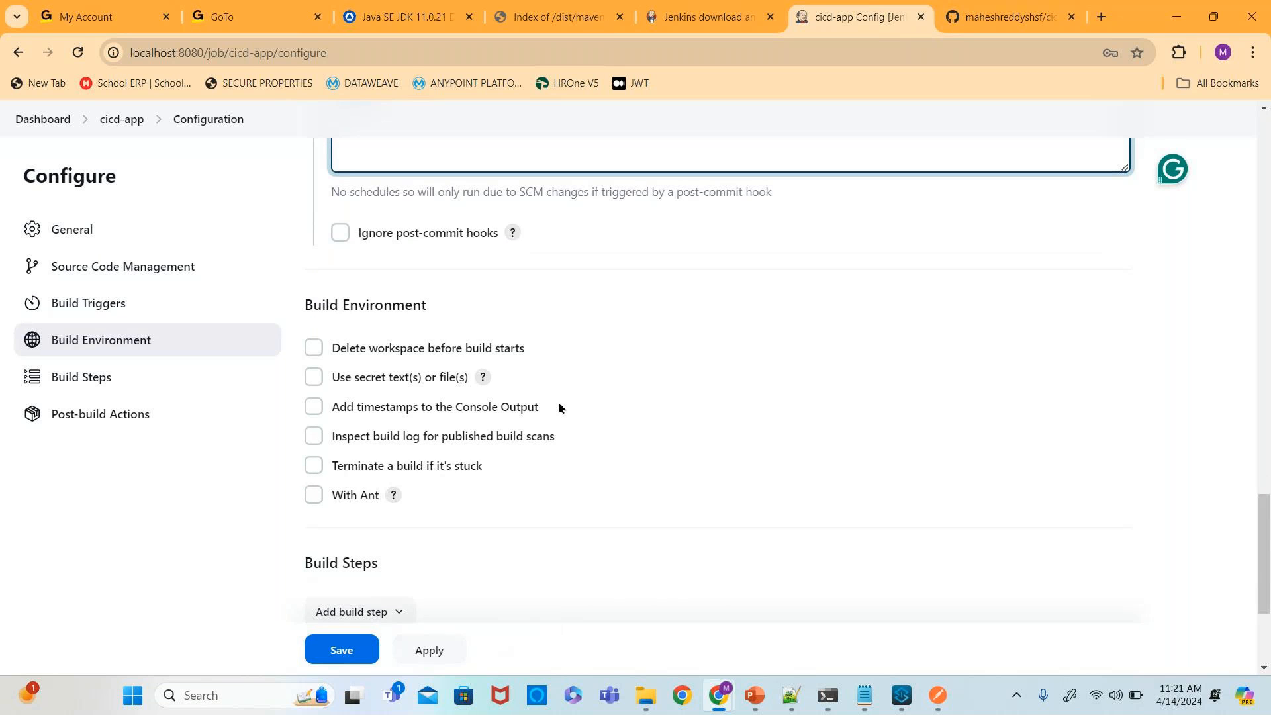
scroll(558, 402, "down", 2)
scroll(558, 407, "down", 1)
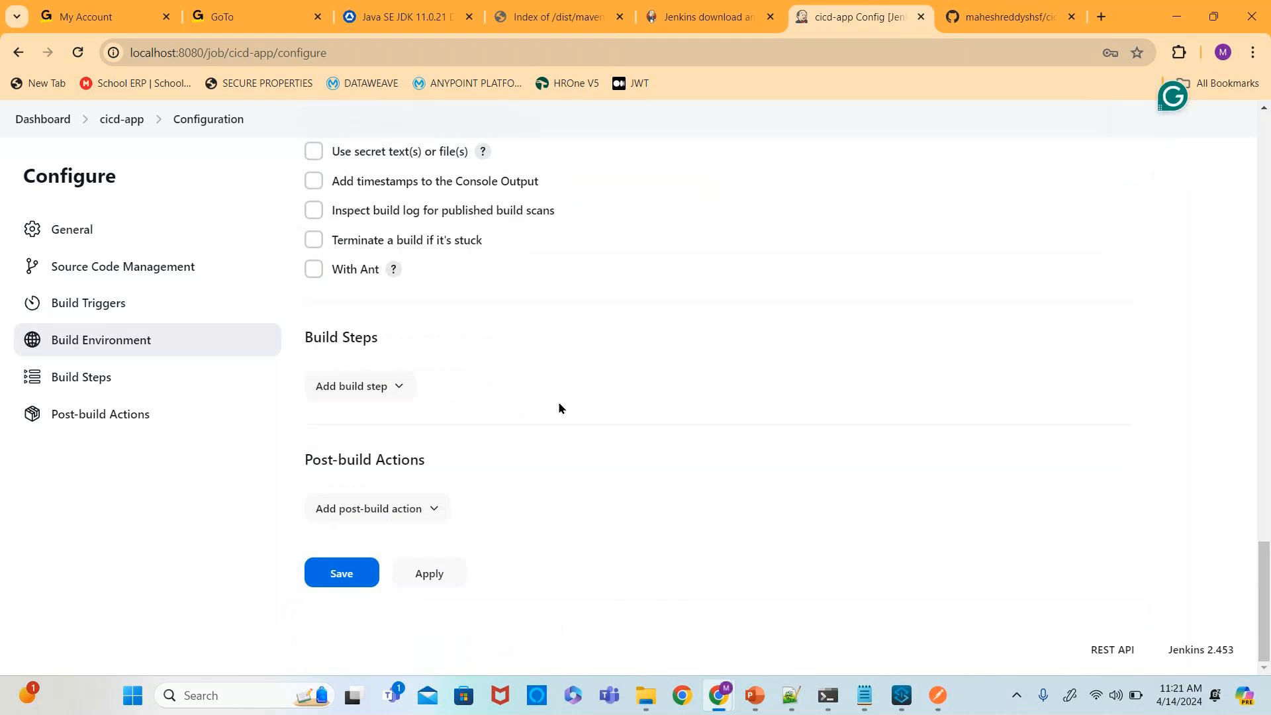
left_click(388, 389)
left_click(471, 357)
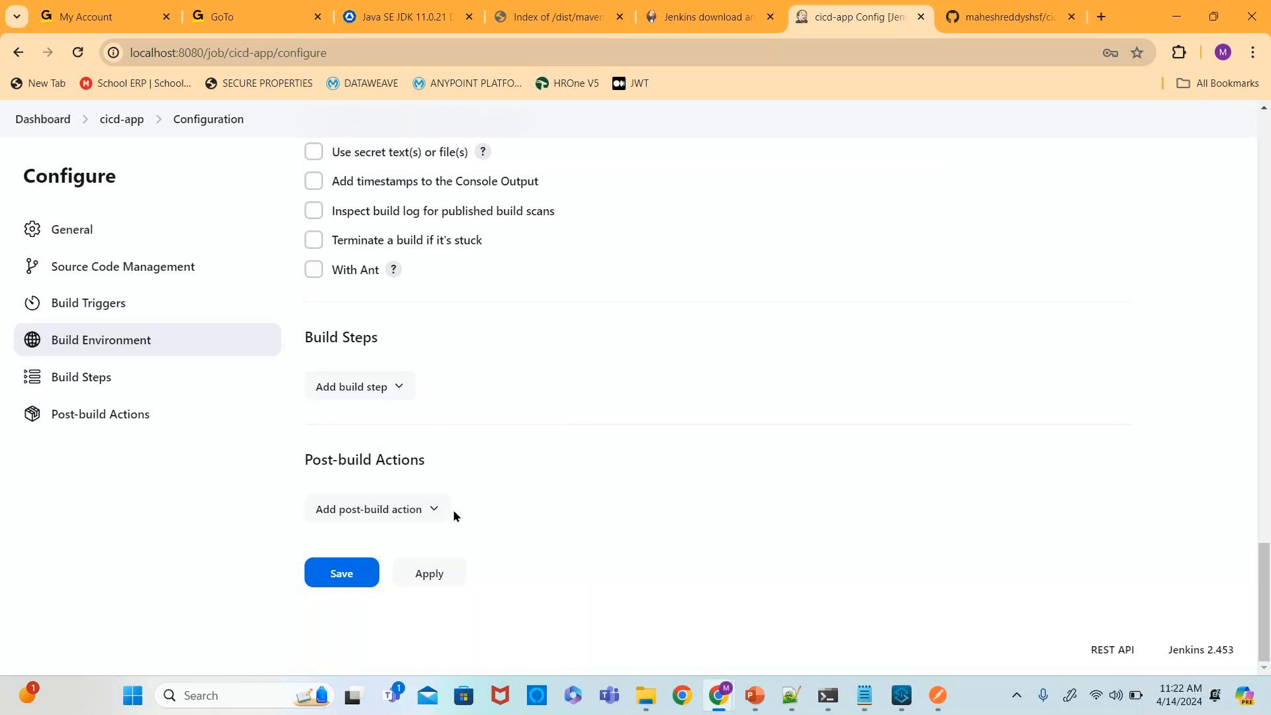
scroll(450, 413, "up", 1)
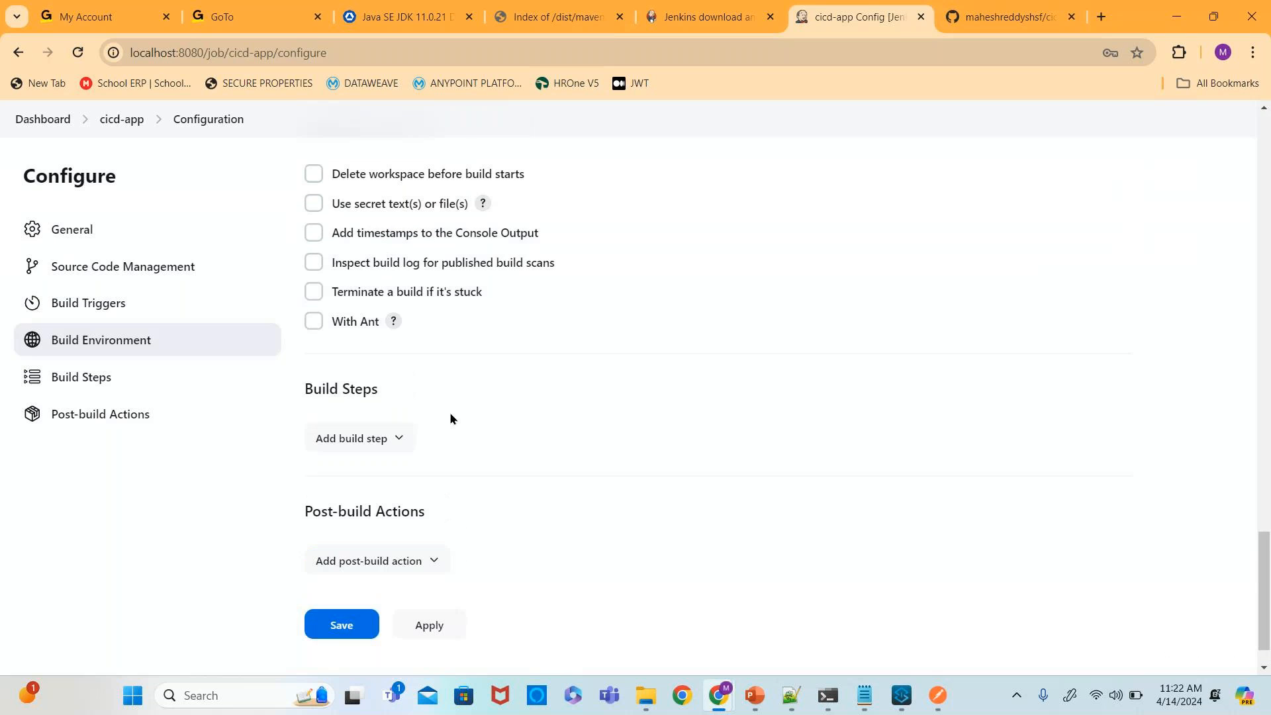
scroll(450, 418, "up", 3)
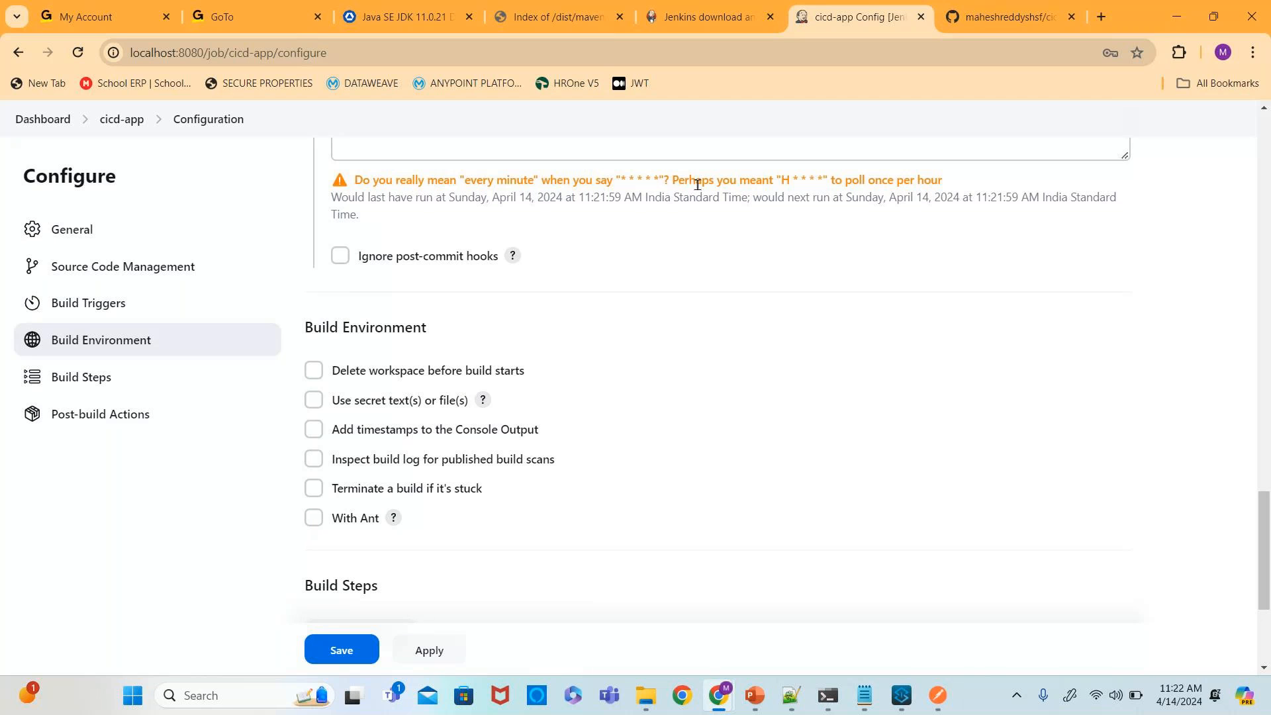
scroll(645, 311, "down", 4)
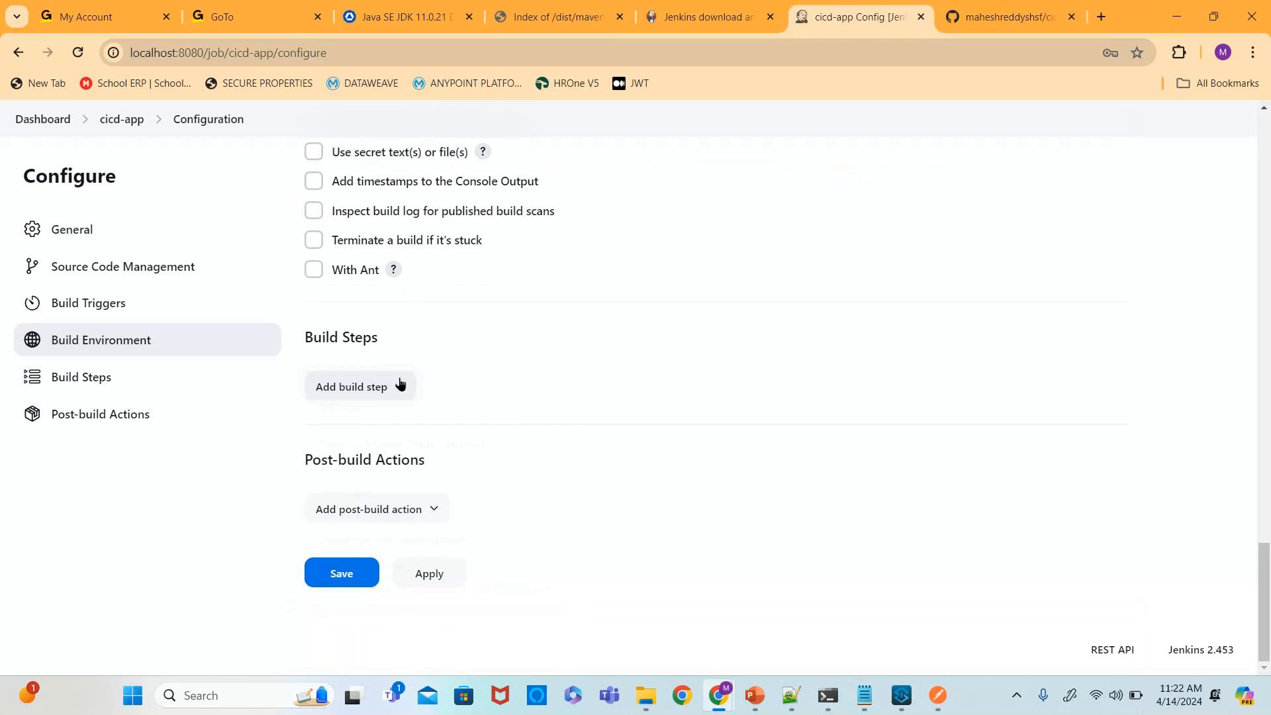
left_click(399, 386)
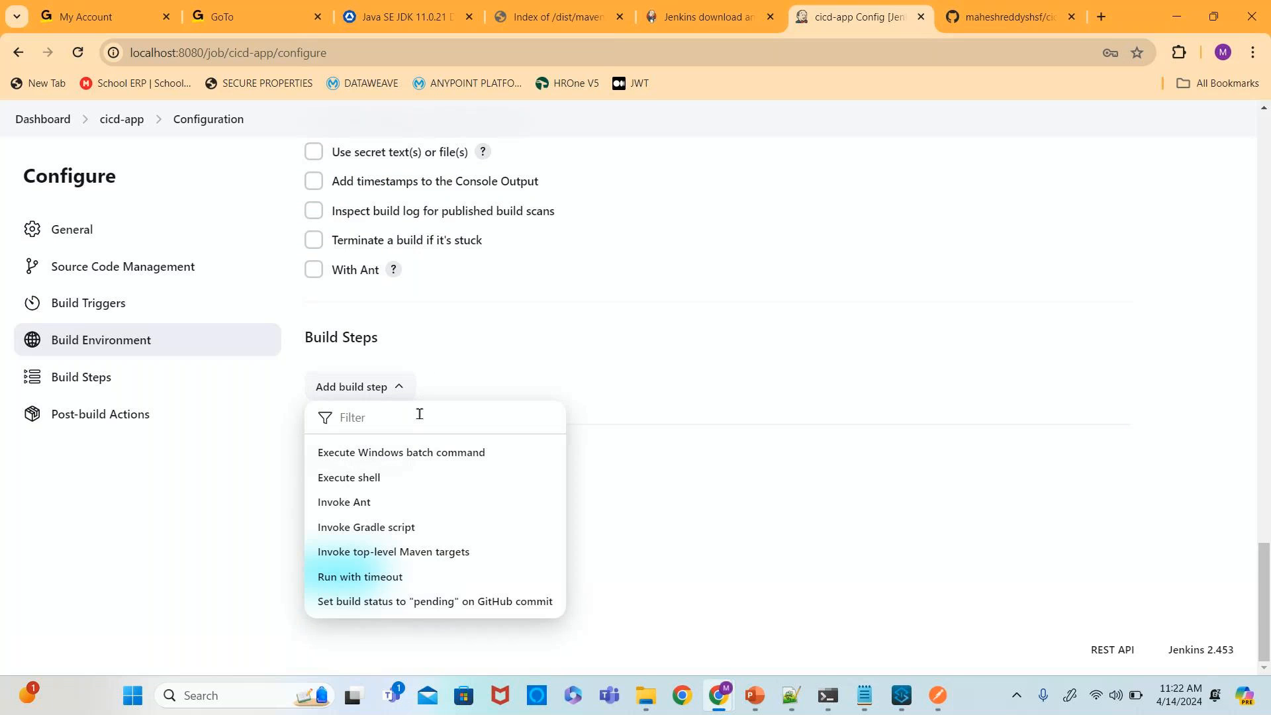
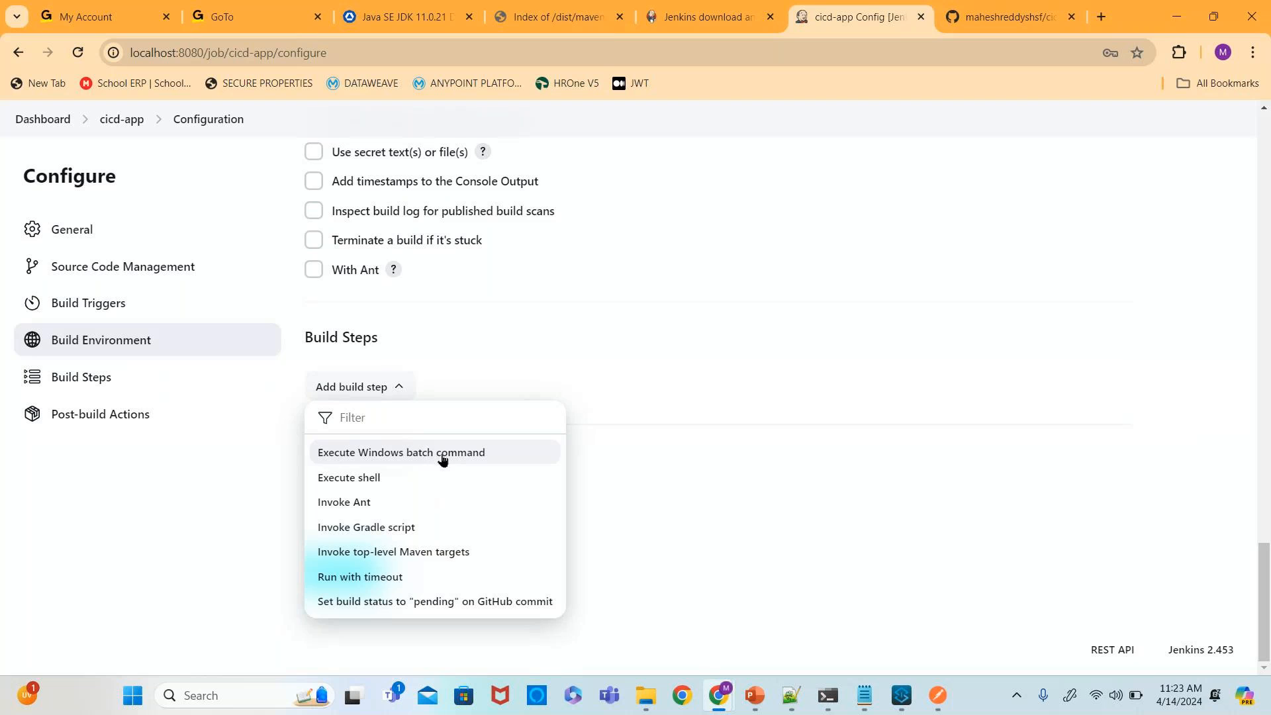
- Add an Execute Windows batch command build step and place the cursor in its Command box
left_click(442, 454)
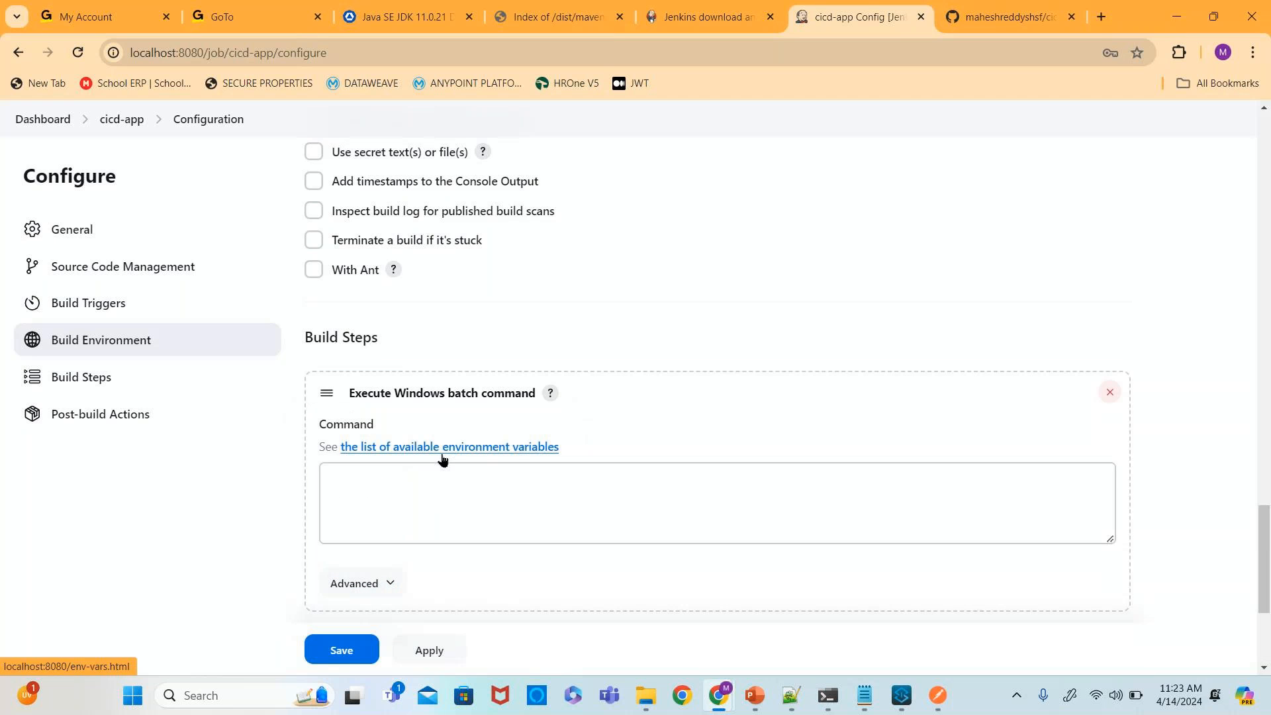
left_click(498, 510)
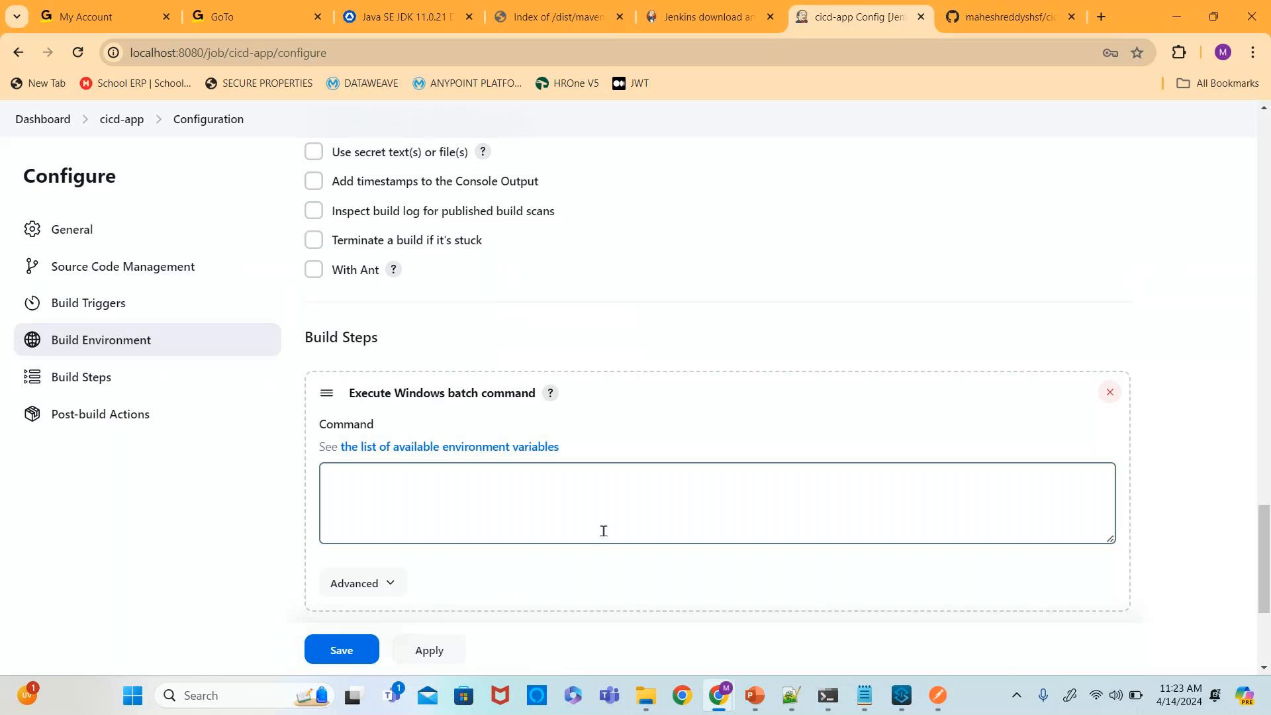
- Copy the mvn clean deploy command from Notepad++ and paste it into a new Notepad tab
left_click(792, 695)
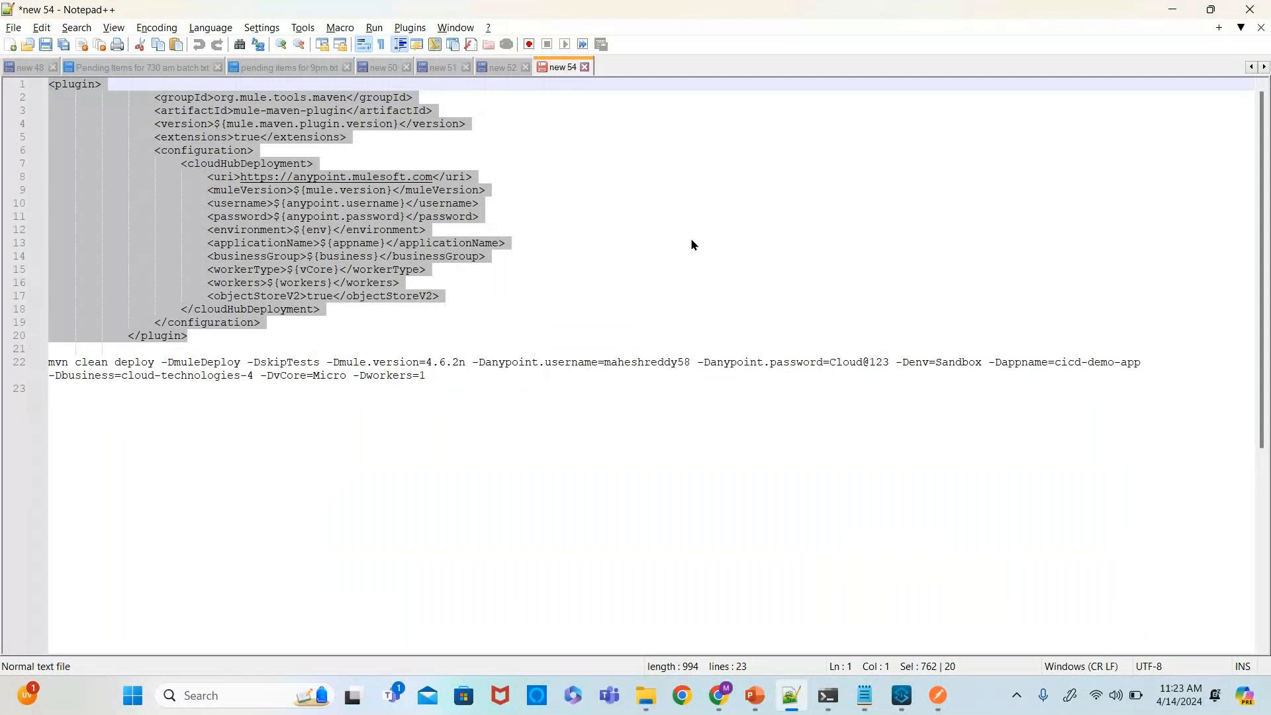
left_click(132, 394)
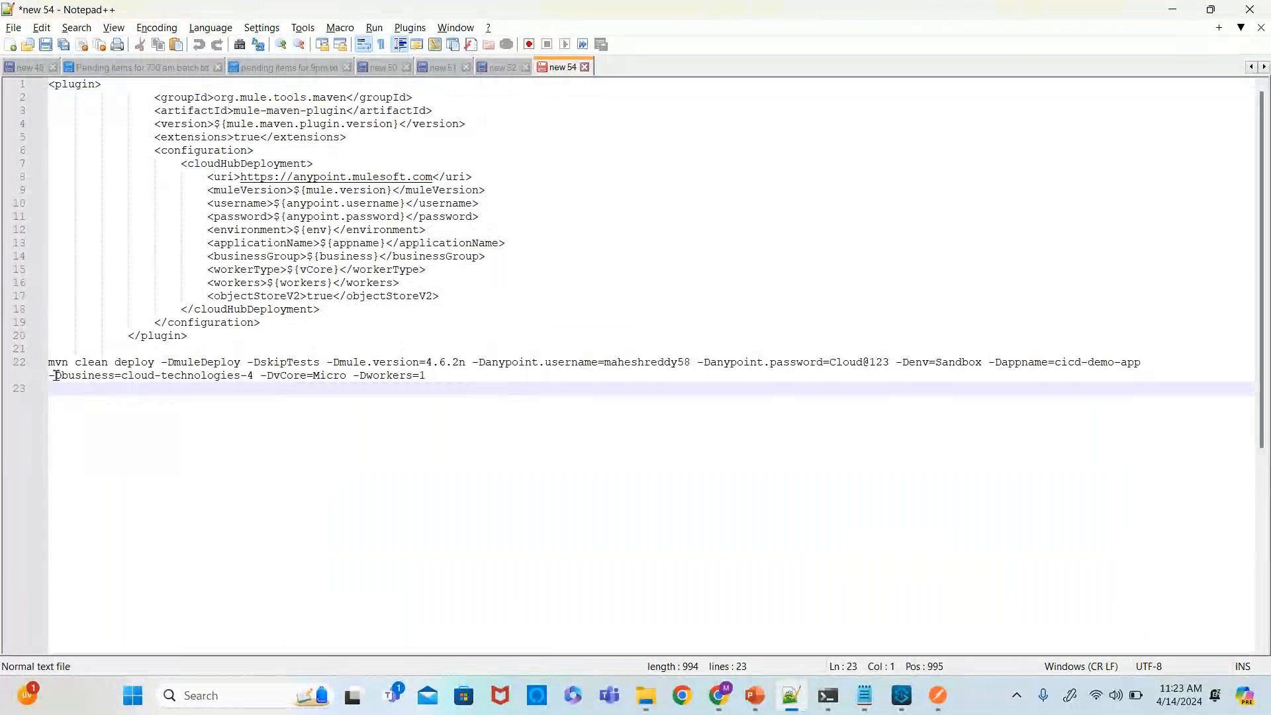
left_click_drag(431, 378, 44, 363)
key("ctrl+c")
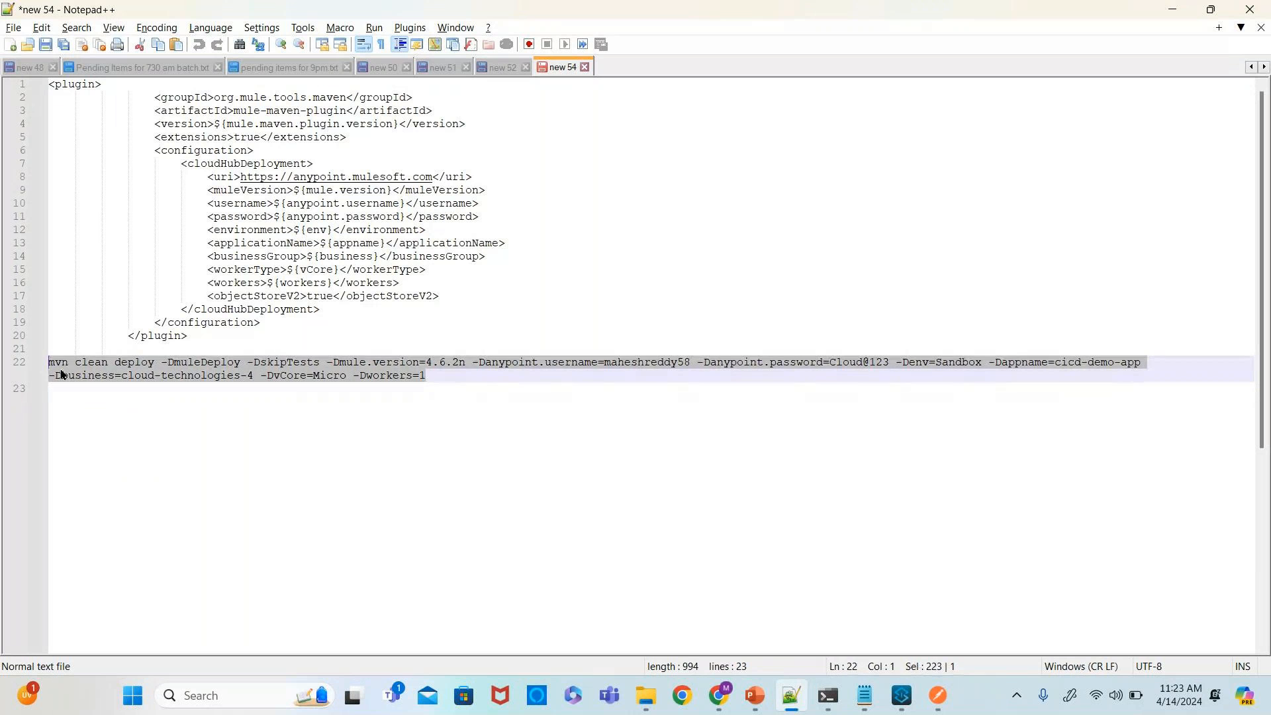
key("alt+Tab")
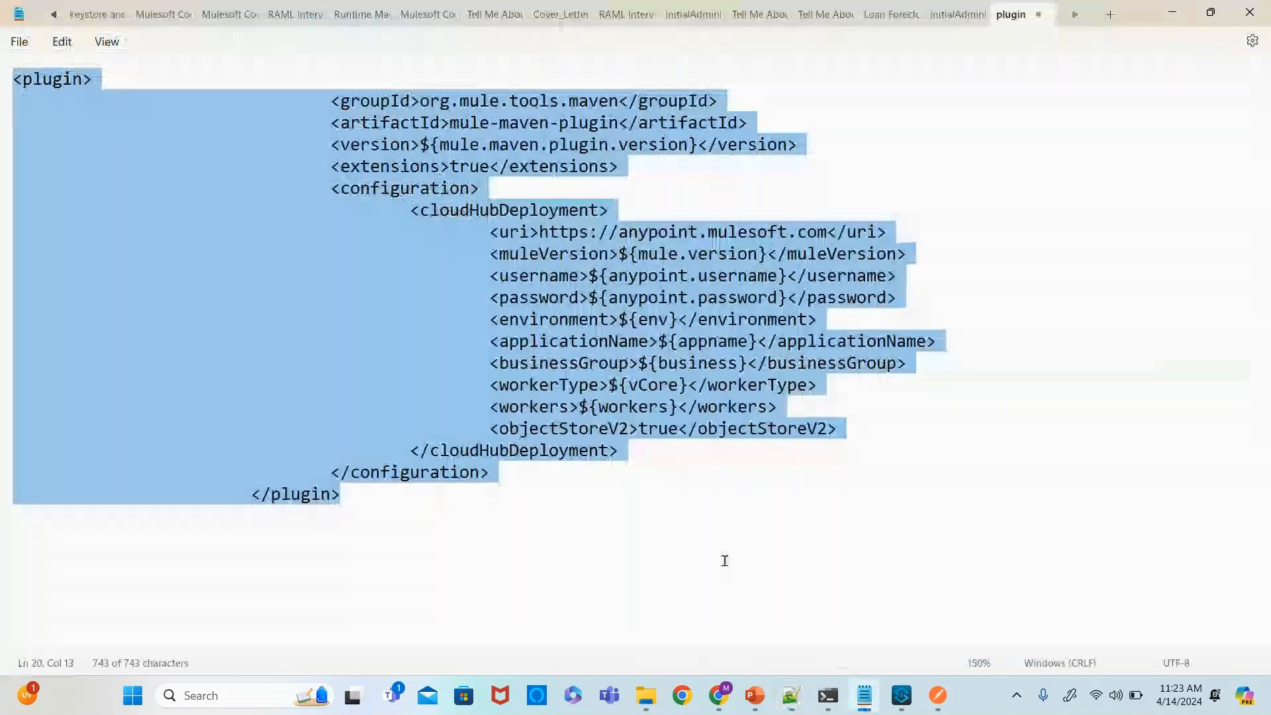
left_click(582, 527)
key("ctrl+n")
key("ctrl+v")
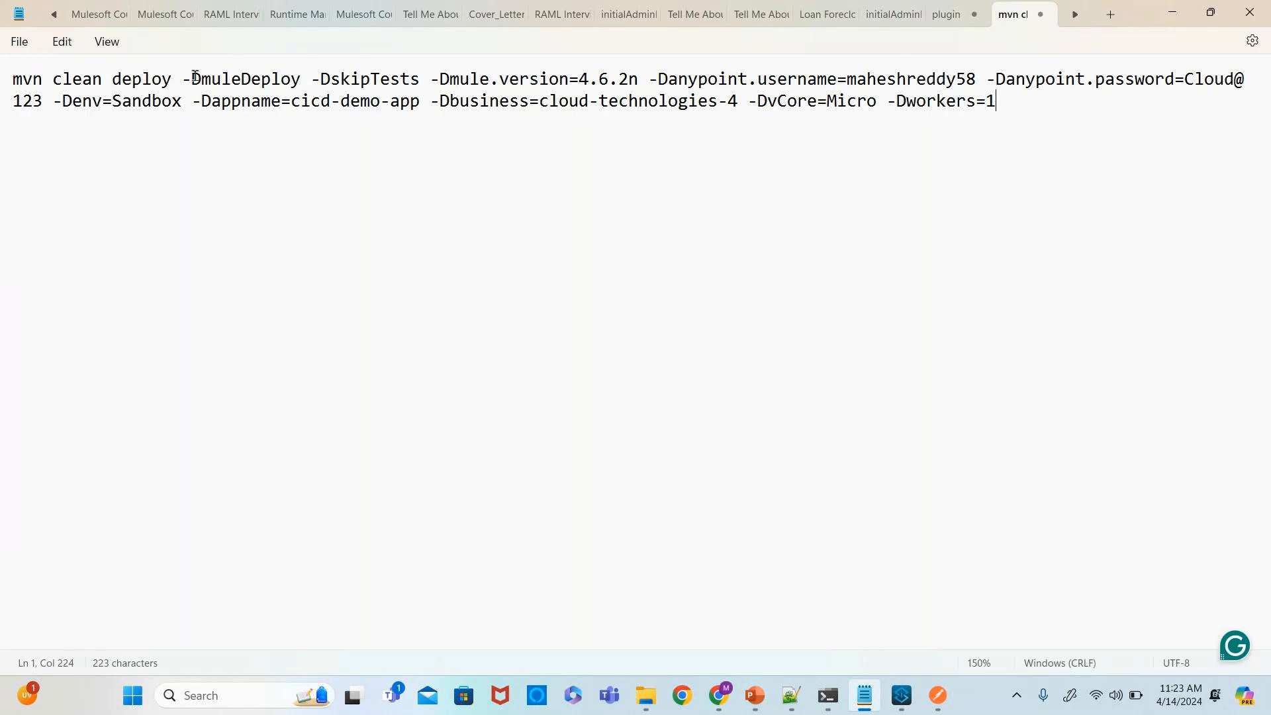
- Examine the parameters of the pasted mvn clean deploy command
left_click_drag(16, 81, 301, 81)
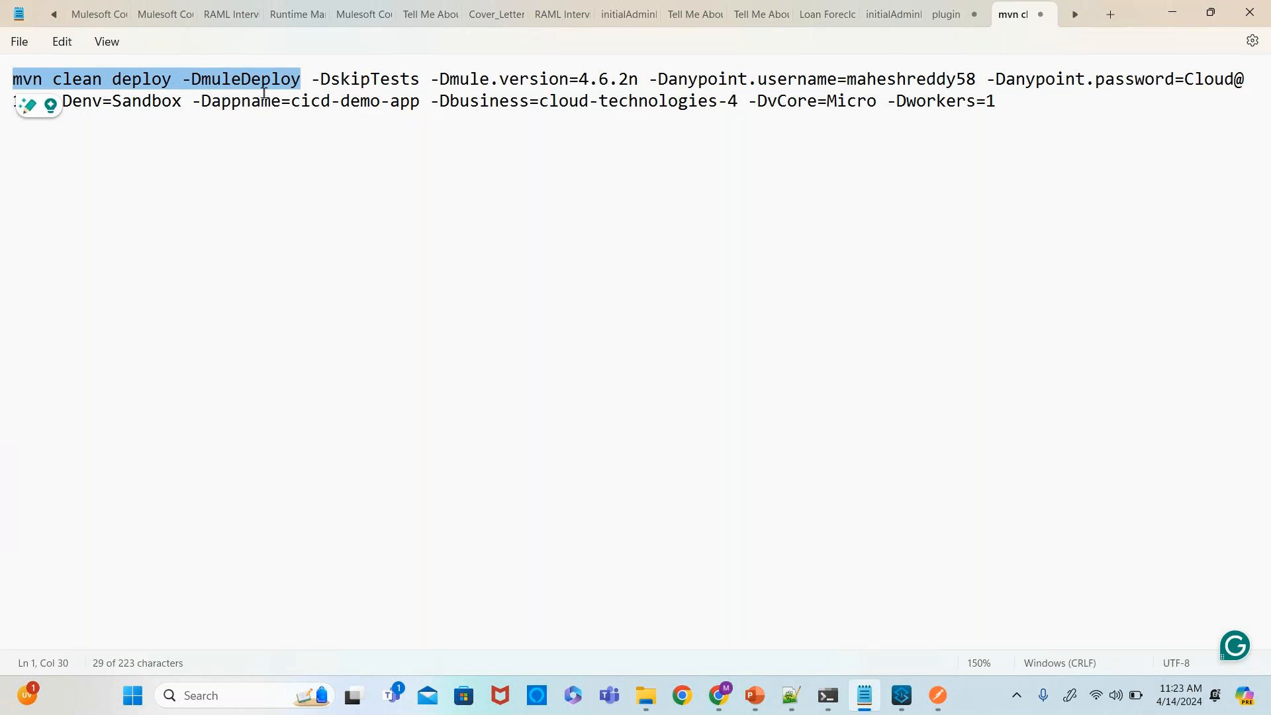
left_click(315, 172)
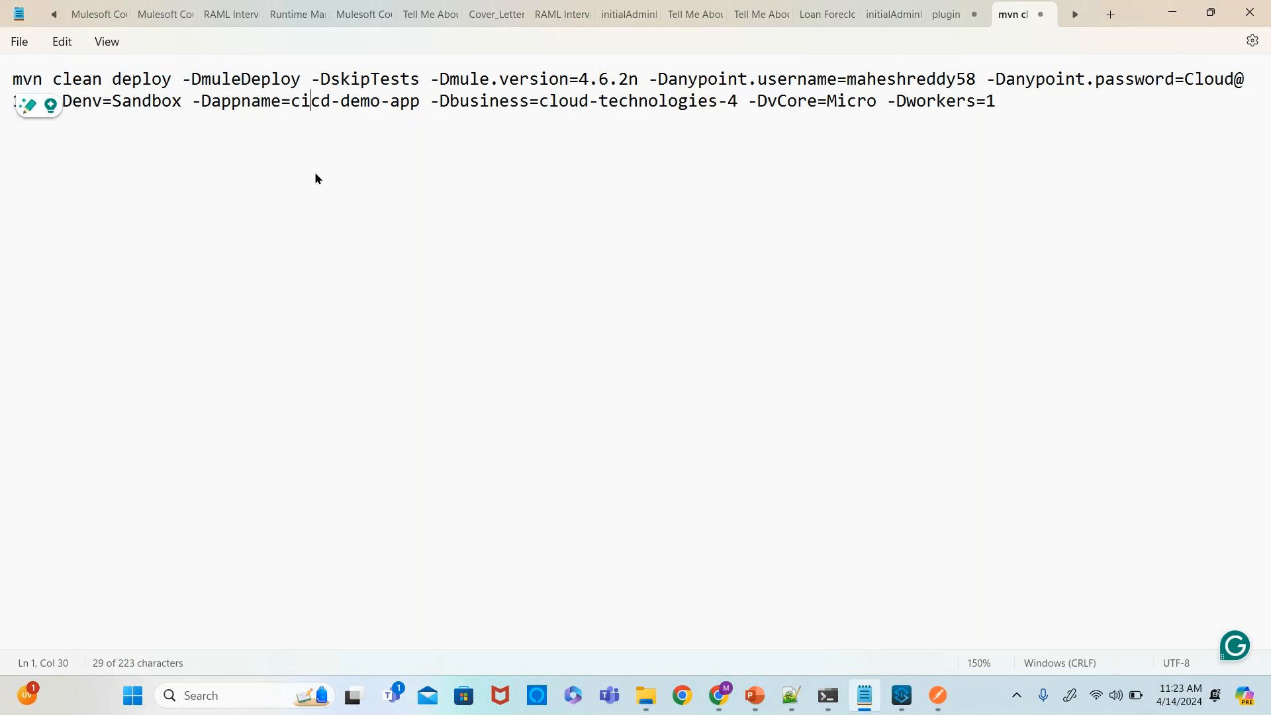
double_click(367, 82)
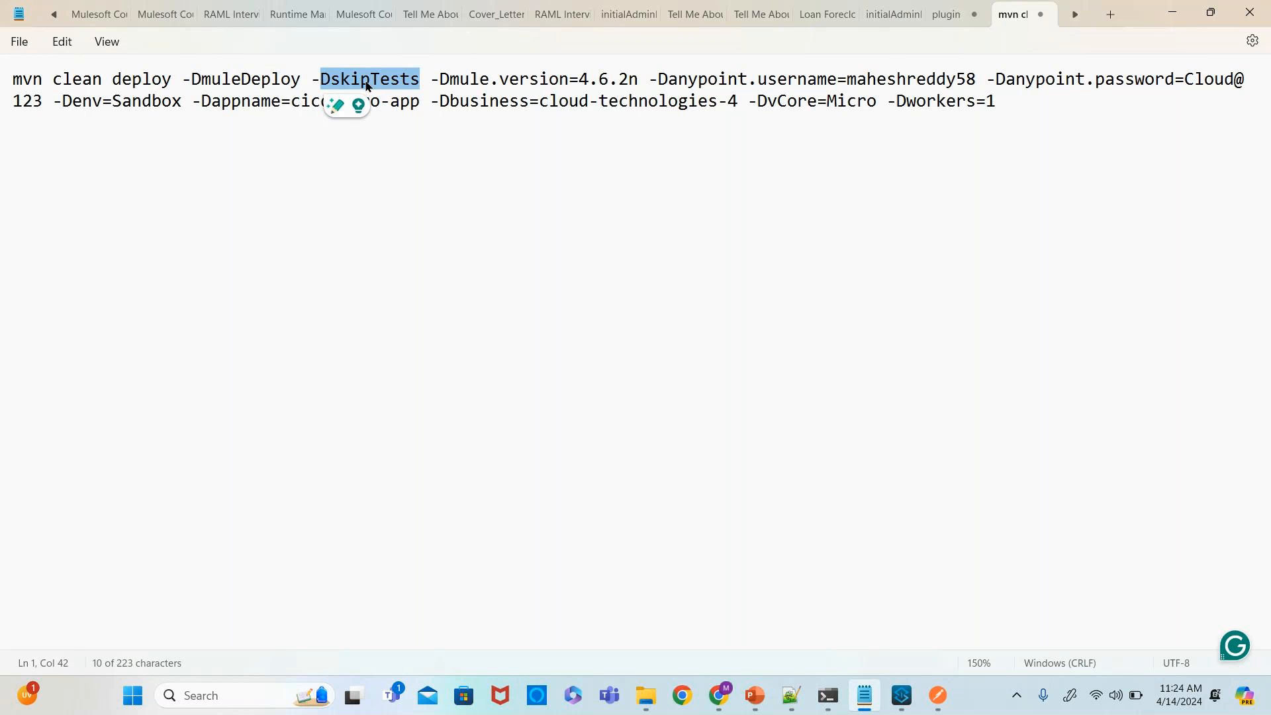
left_click_drag(999, 106, 14, 78)
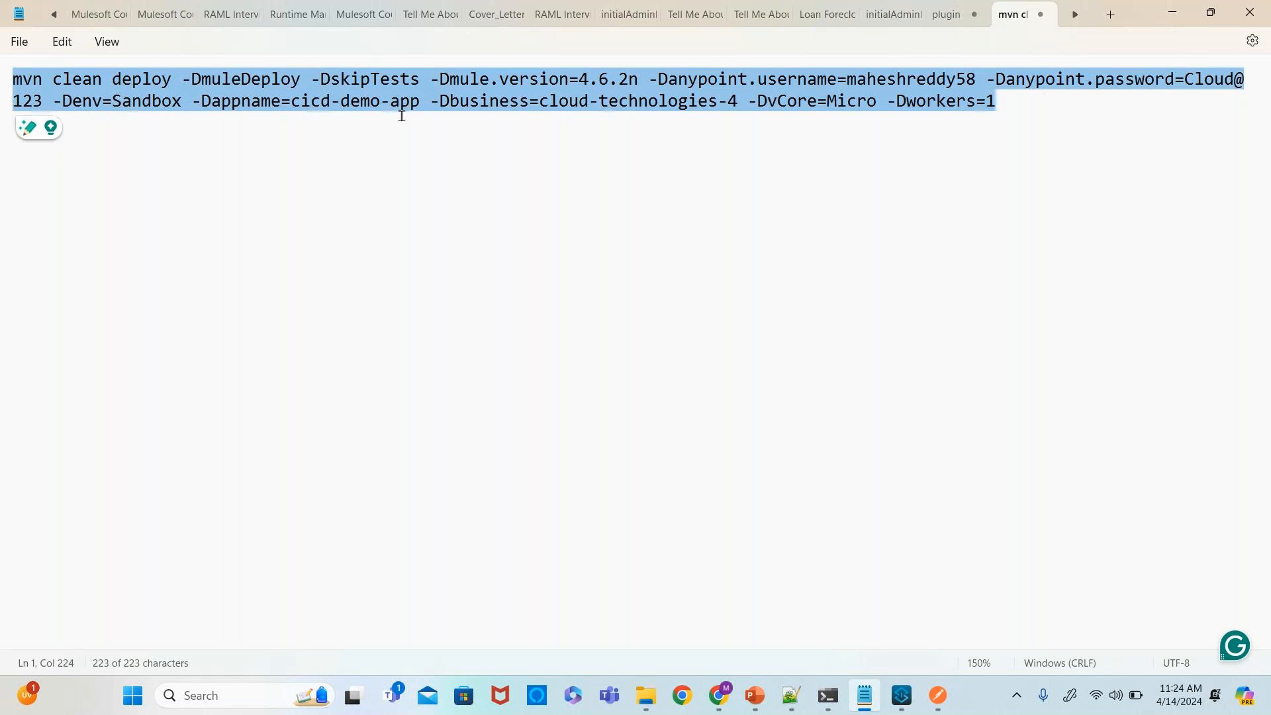
left_click(448, 122)
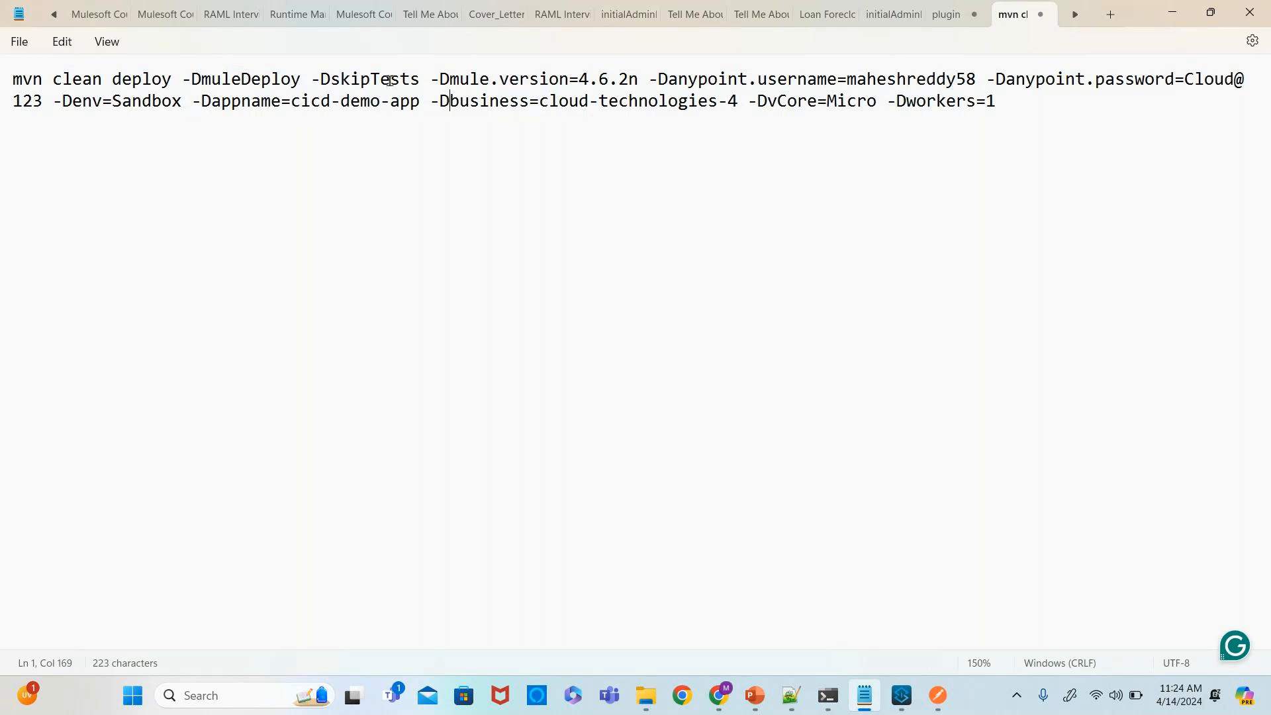
left_click_drag(419, 87, 333, 84)
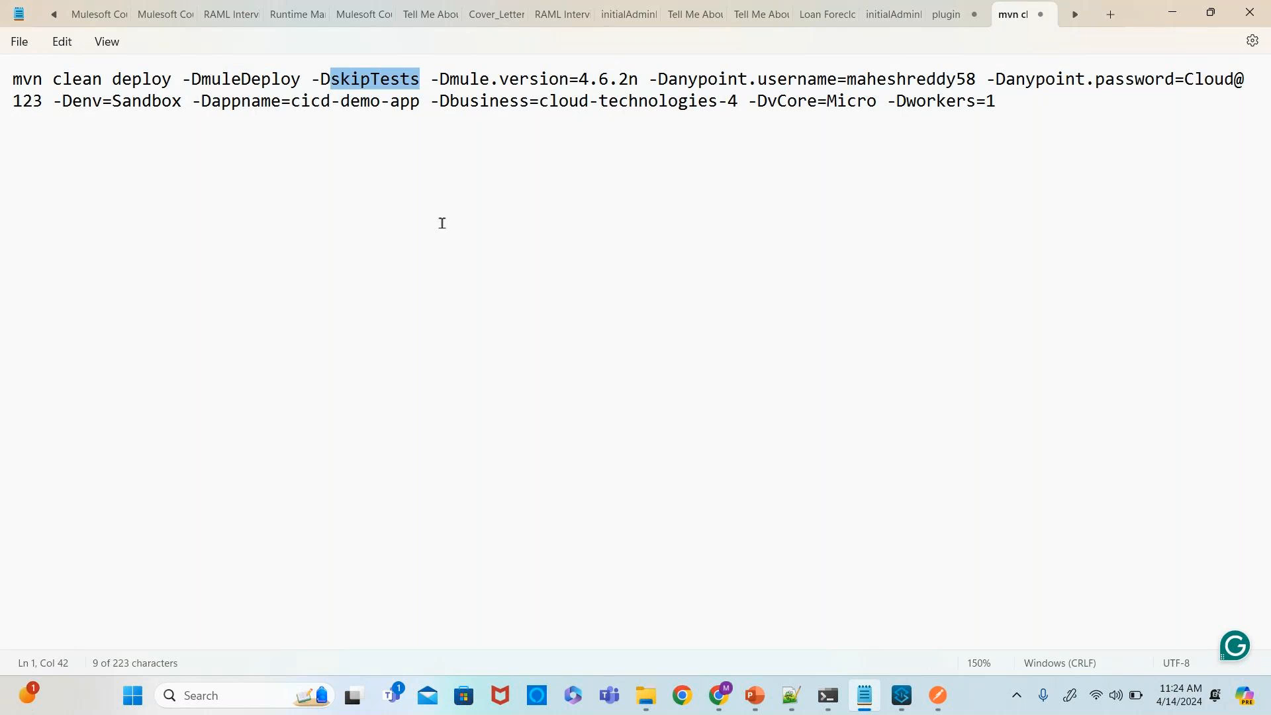
left_click(459, 103)
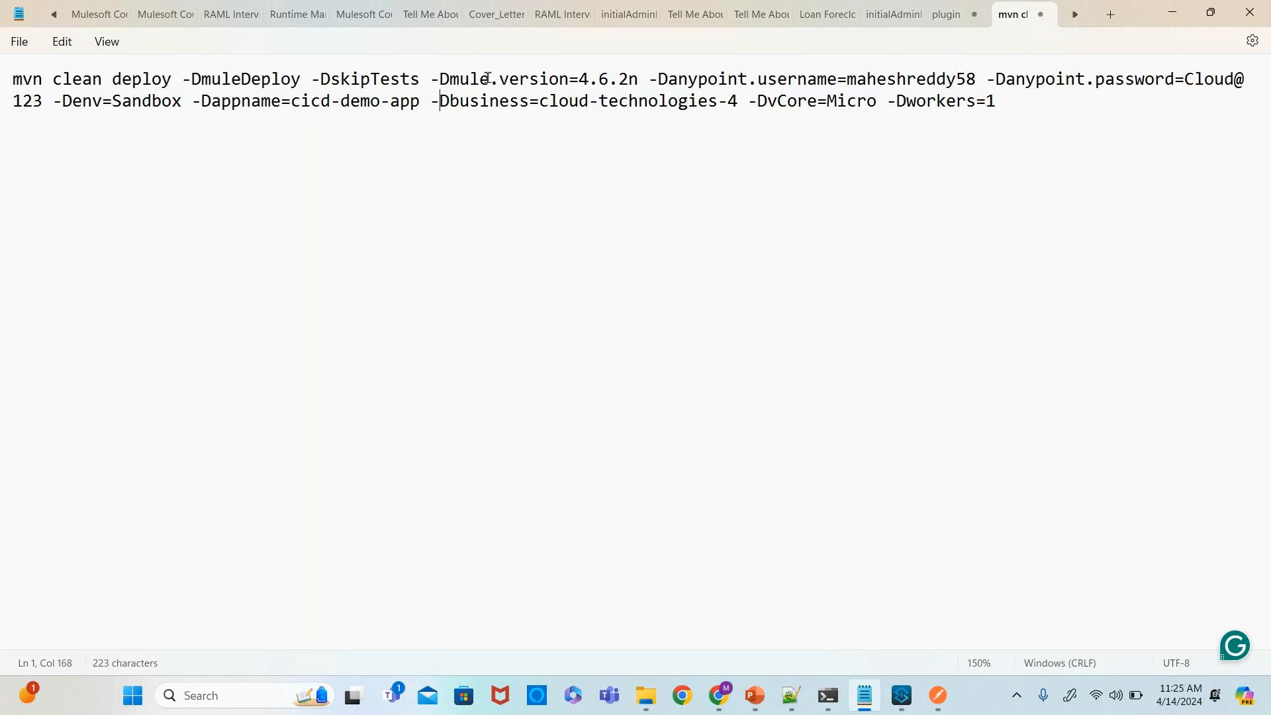
- Review the cloudHubDeployment properties in the plugin snippet and the plugin and properties in the cicd-app pom.xml
left_click(945, 21)
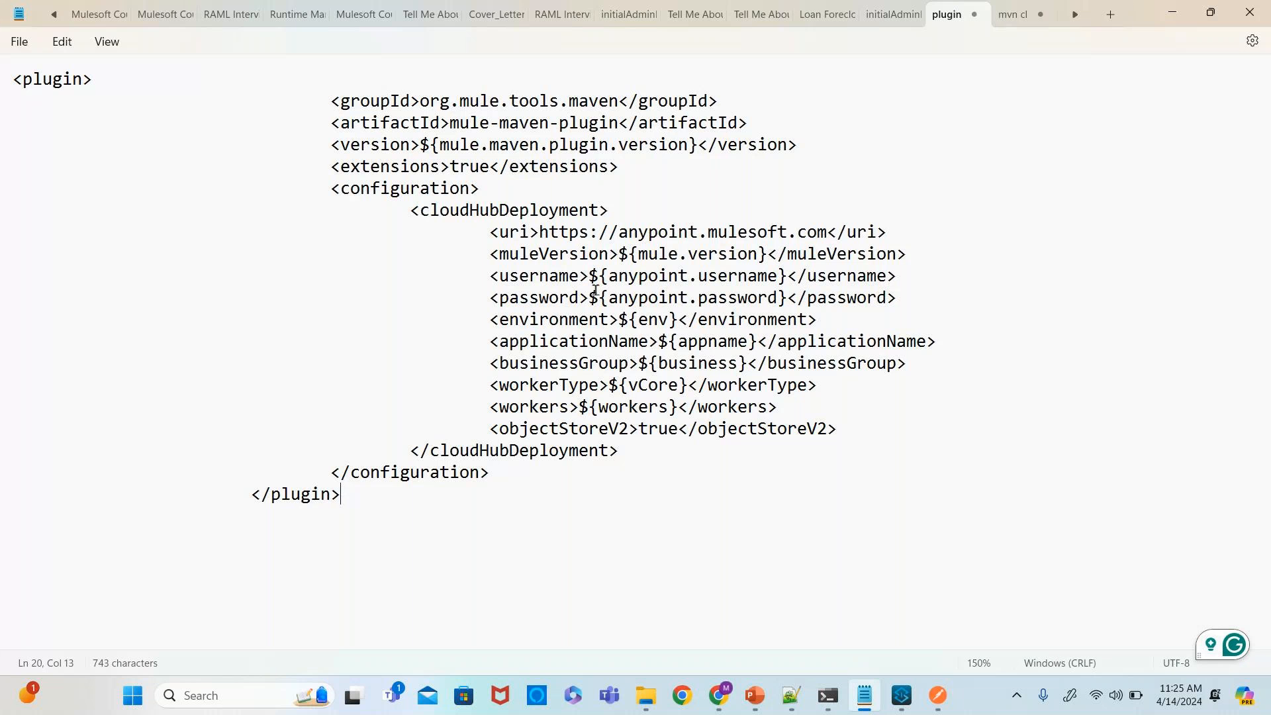
key("alt+Tab")
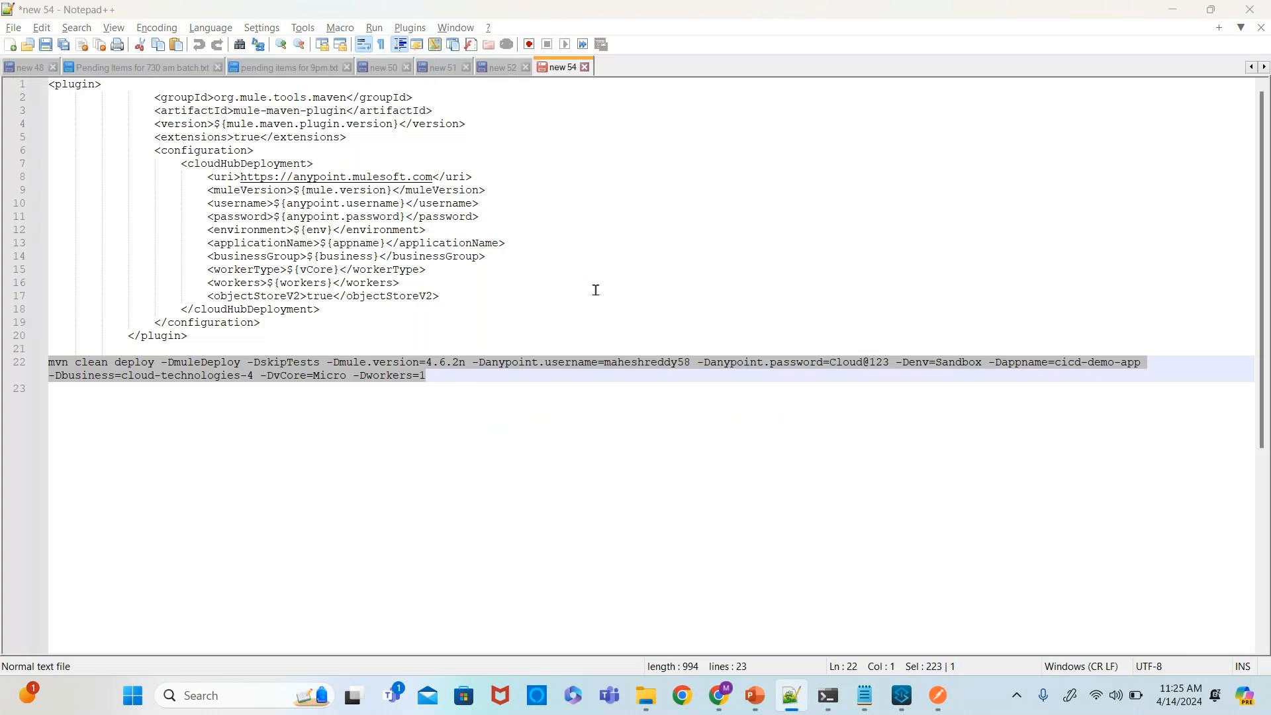
key("alt+Tab")
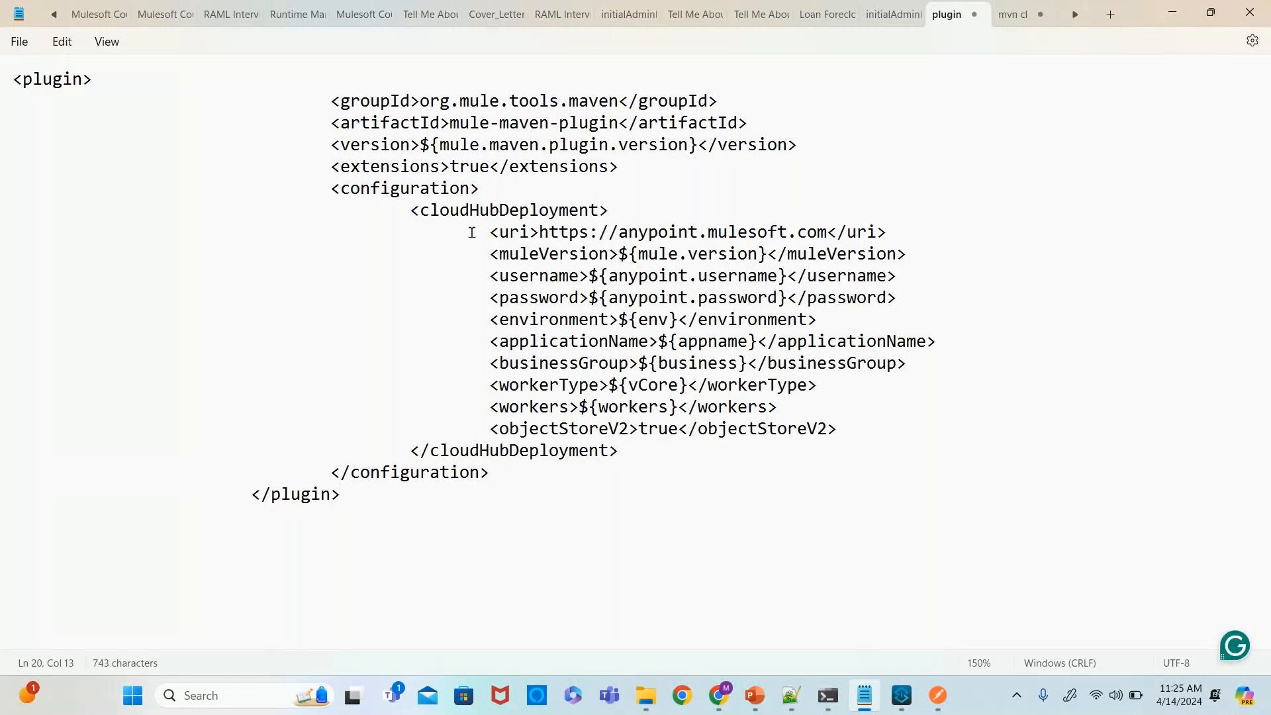
left_click_drag(489, 232, 856, 435)
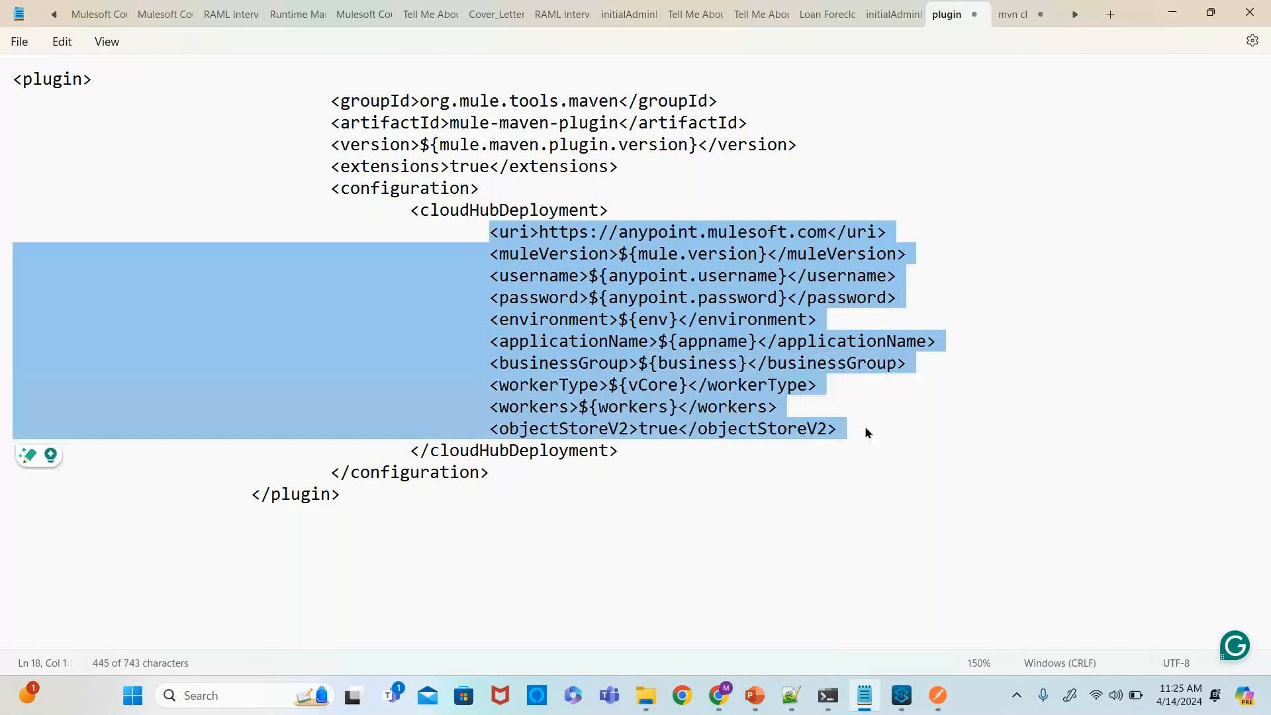
left_click(670, 275)
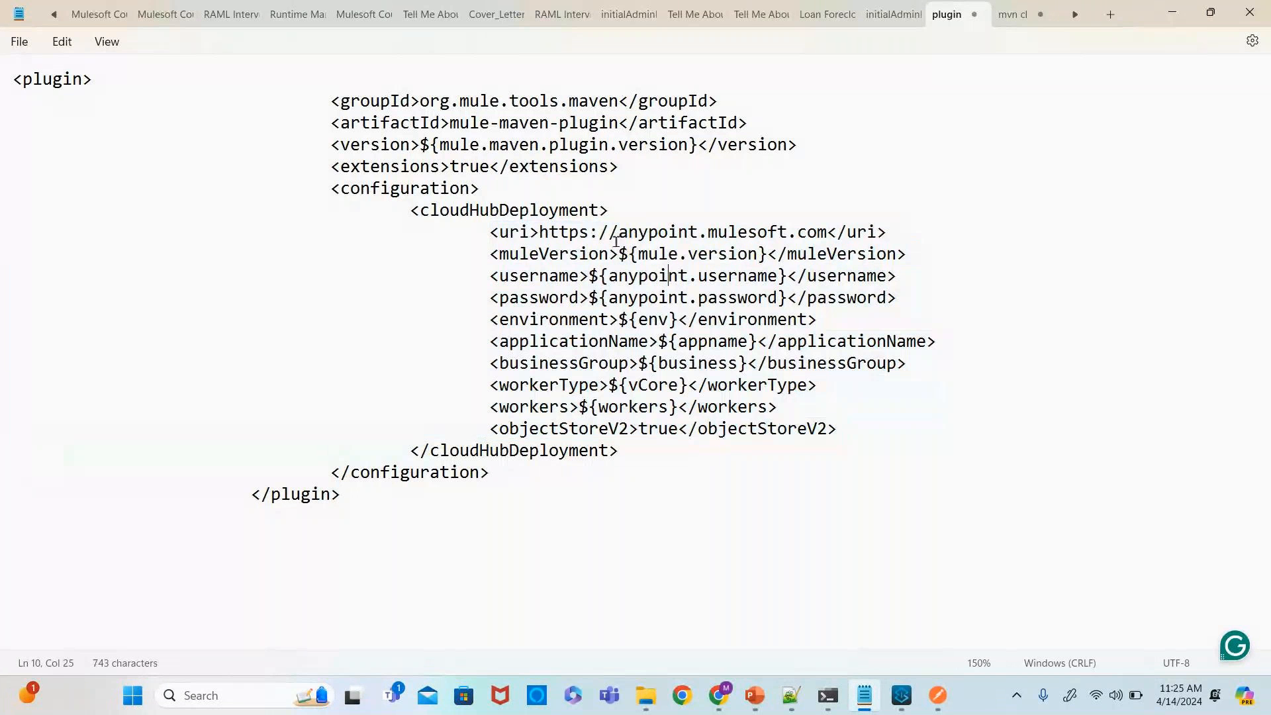
double_click(550, 254)
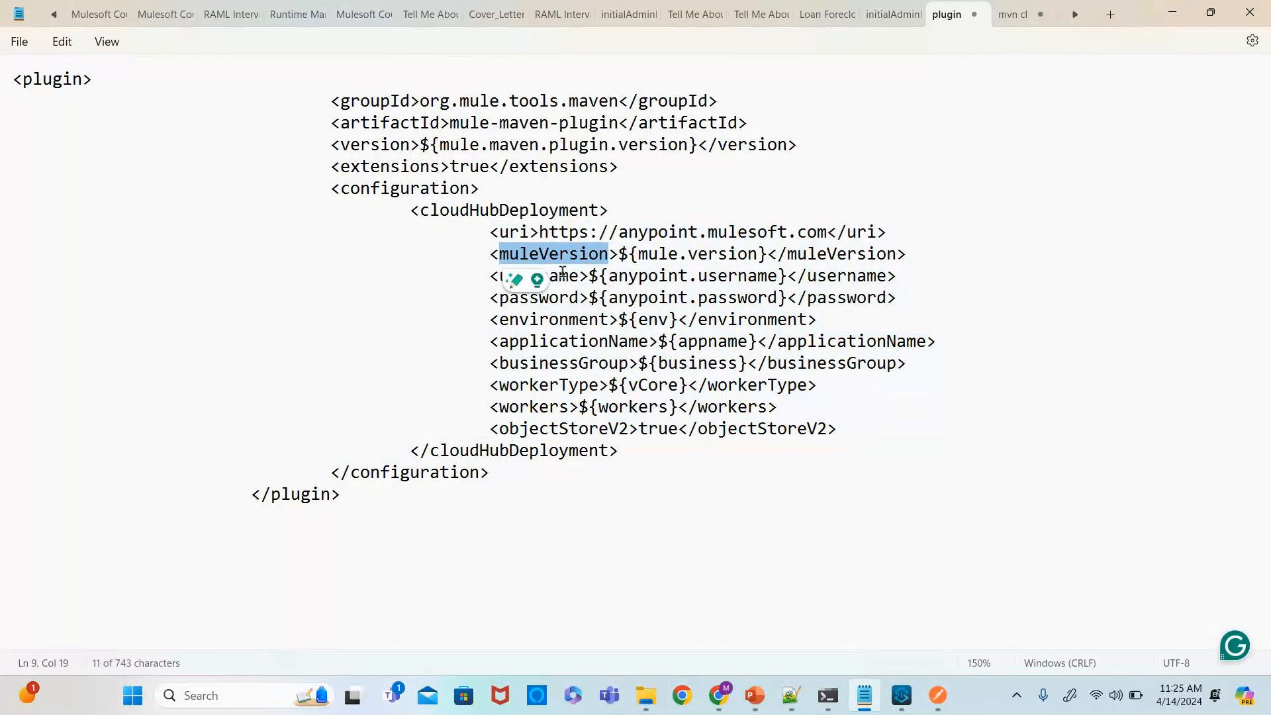
left_click(857, 297)
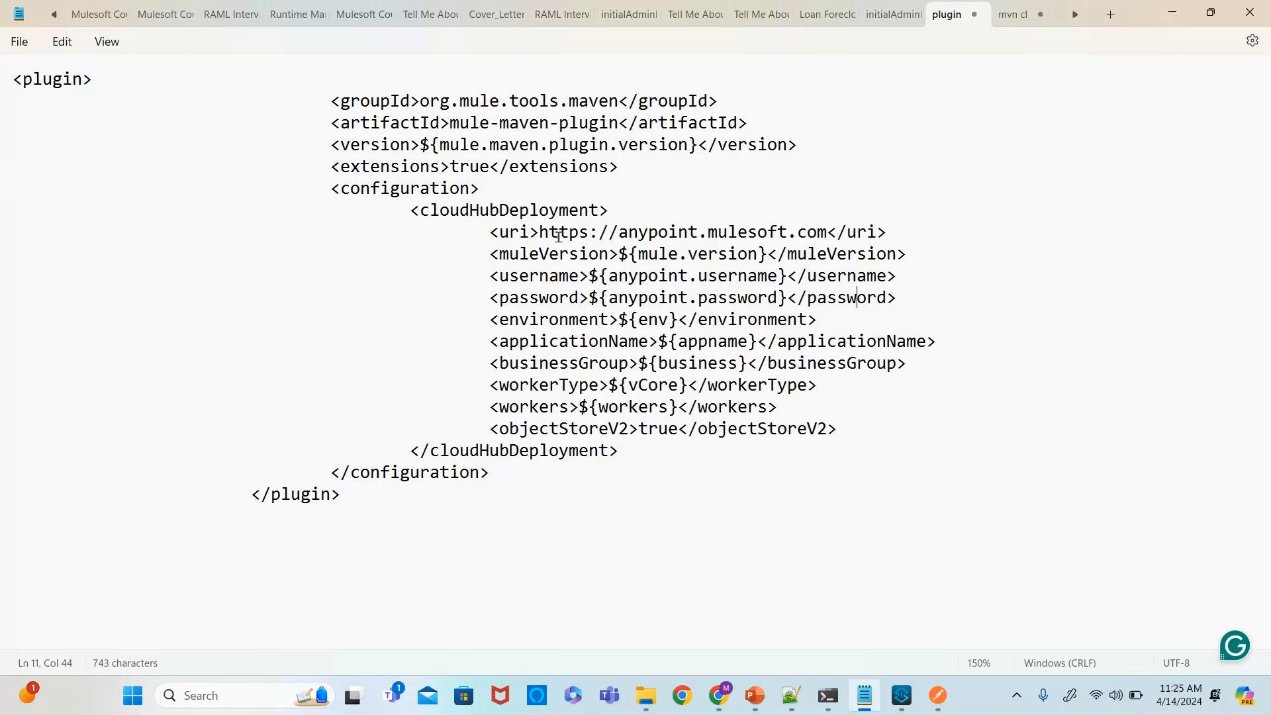
left_click_drag(698, 145, 423, 145)
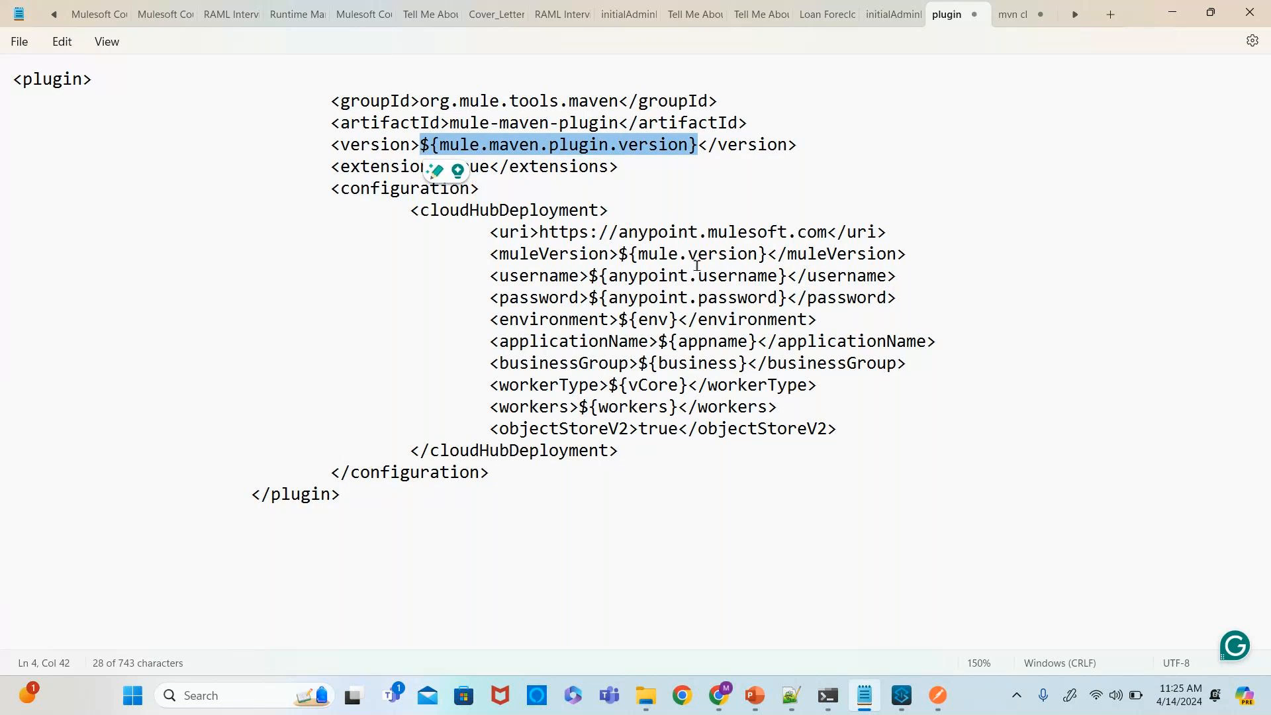
key("alt+Tab")
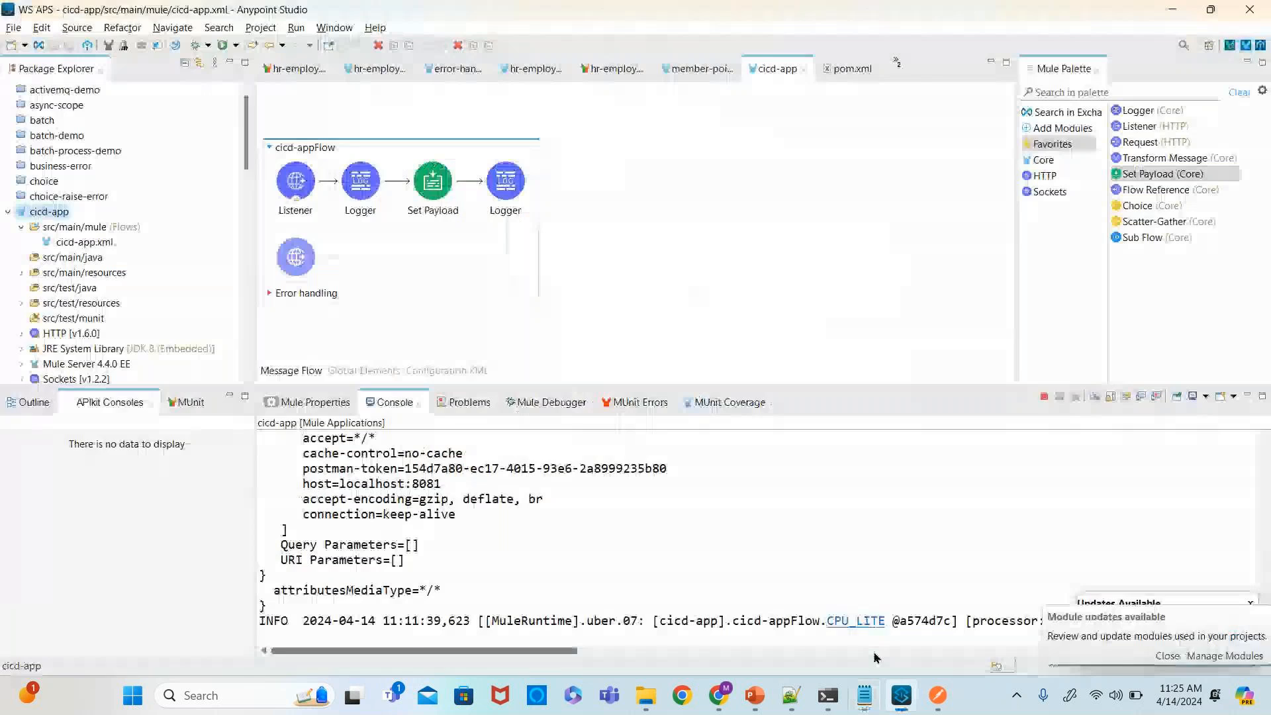
left_click(827, 72)
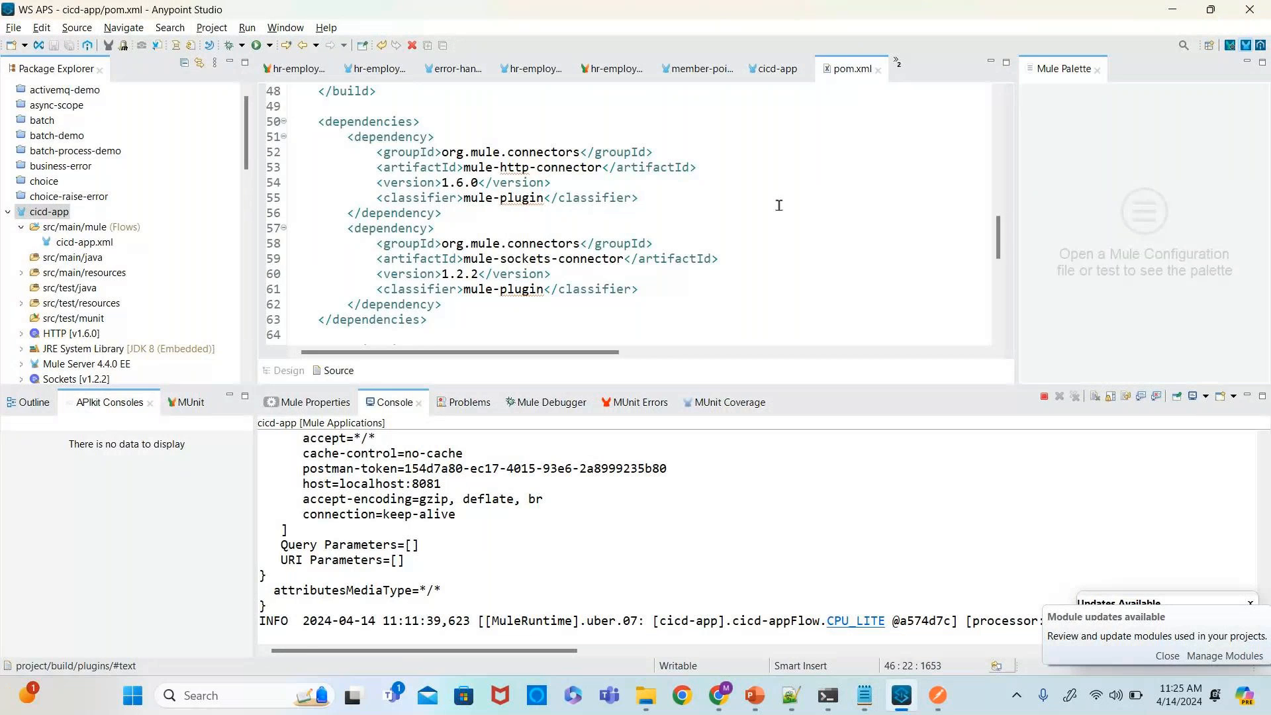
scroll(366, 204, "up", 3)
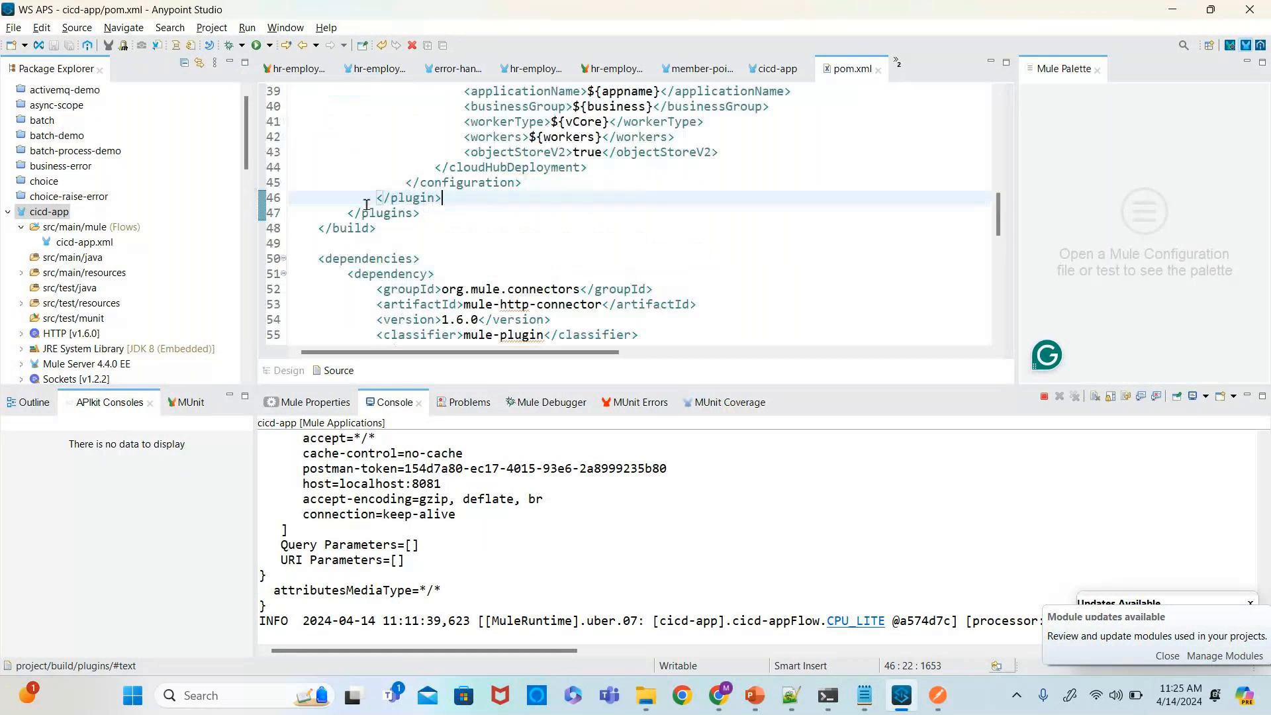
scroll(366, 205, "up", 12)
scroll(366, 205, "down", 1)
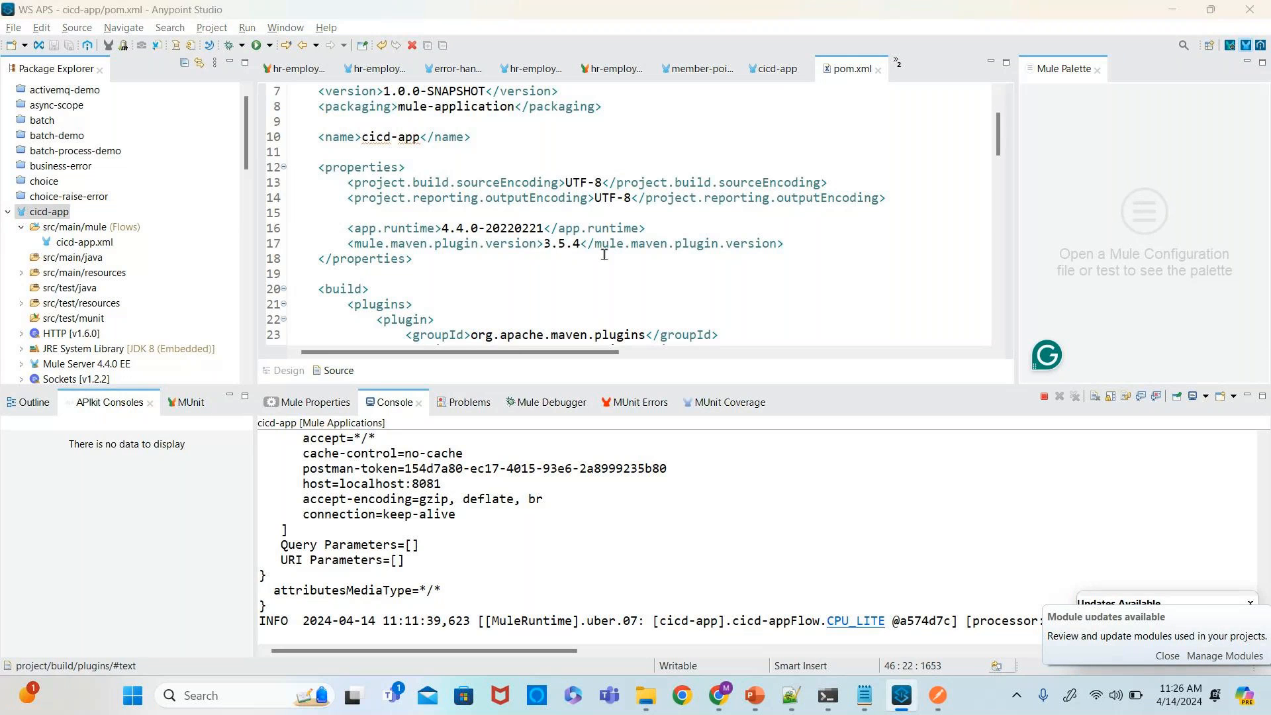
- Correct the mule.version argument in the deploy command to 4.6.2
key("alt+Tab")
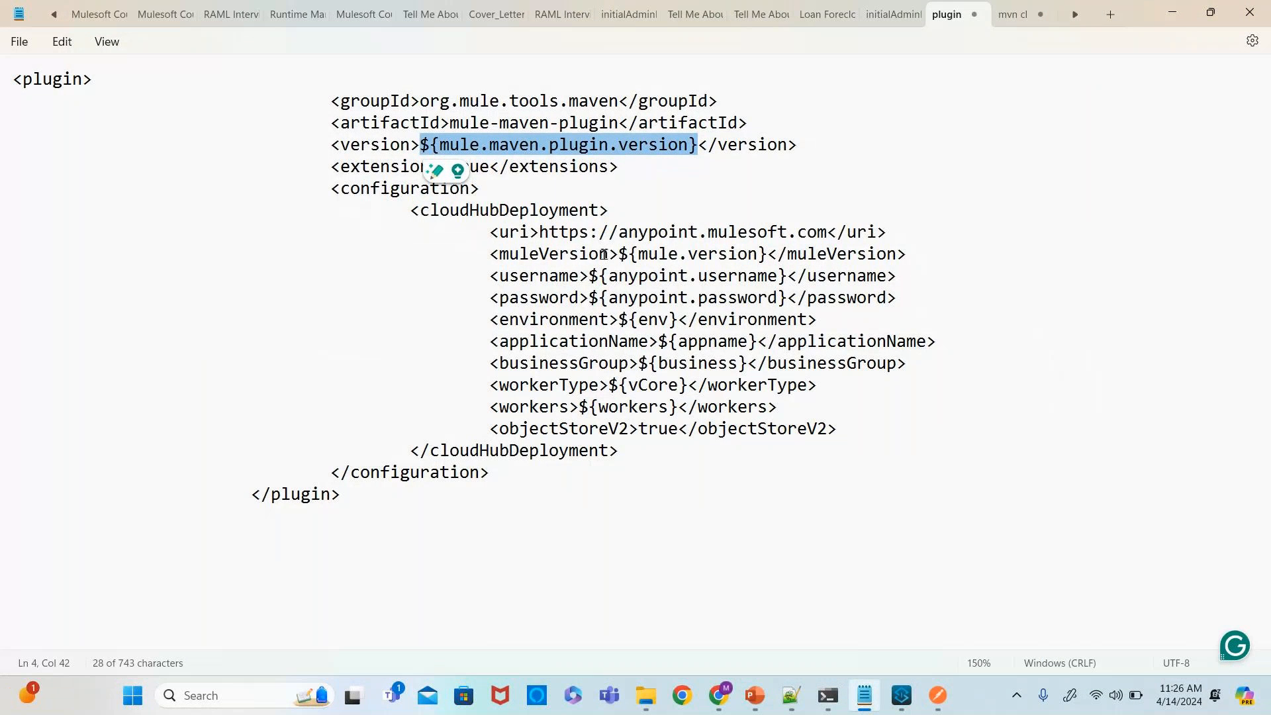
left_click(1012, 19)
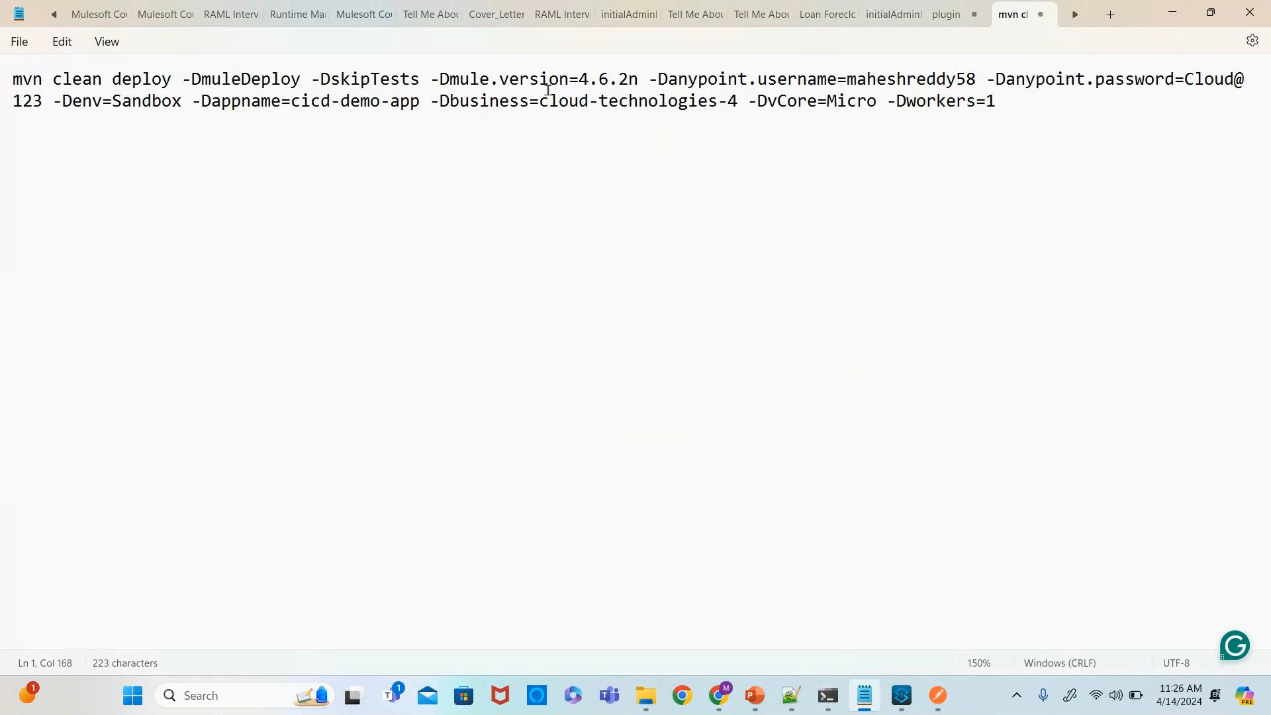
left_click(638, 80)
key("BackSpace")
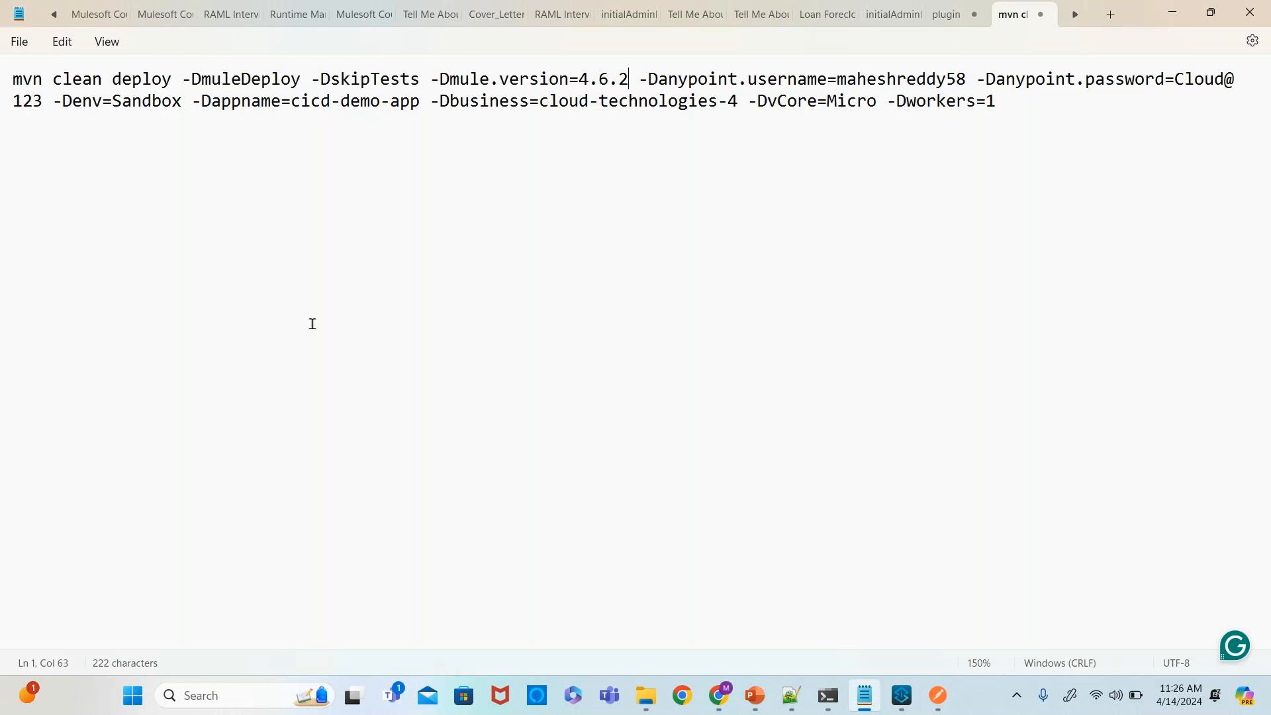
- Return to the browser and open the Anypoint Platform in a new tab
mouse_move(723, 706)
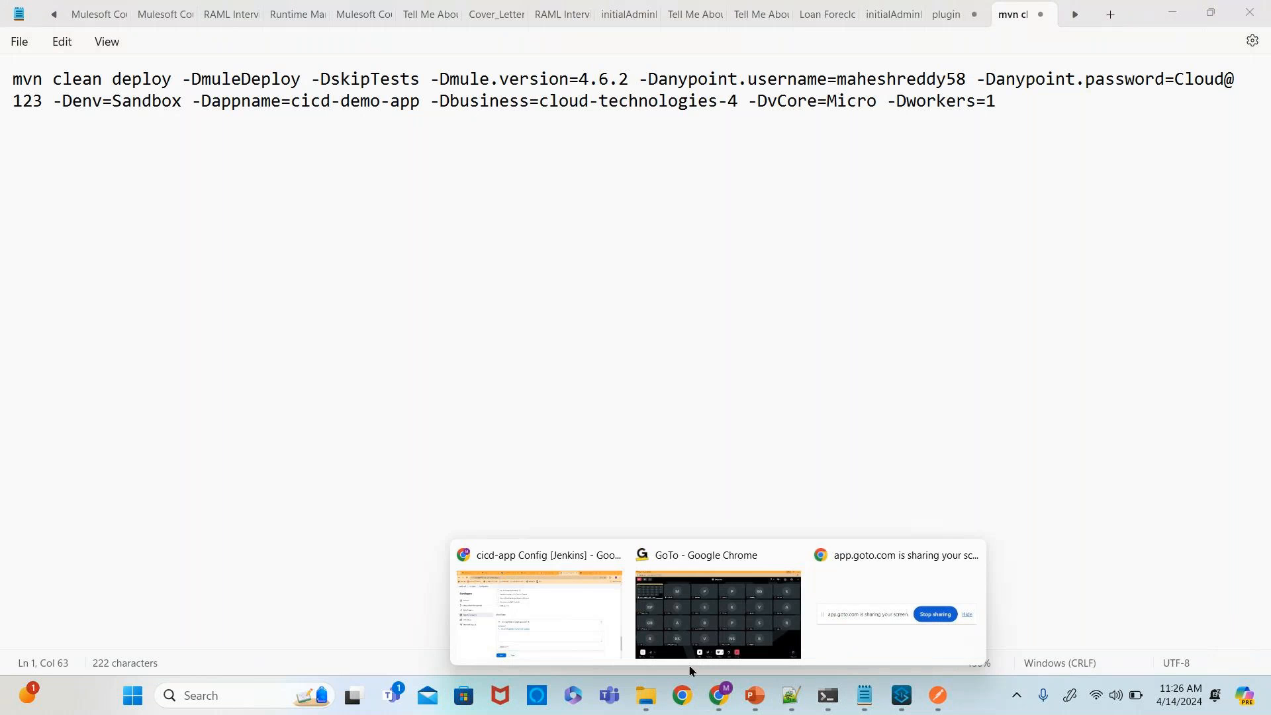
left_click(581, 631)
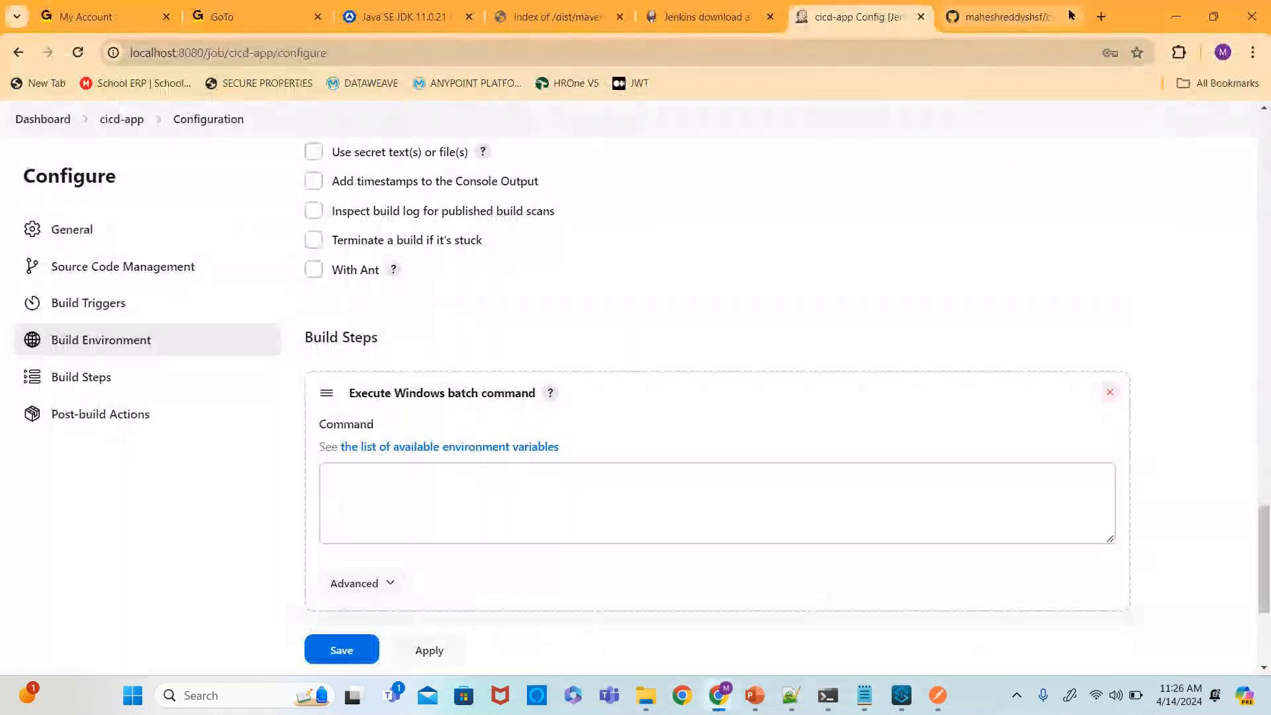
key("ctrl+t")
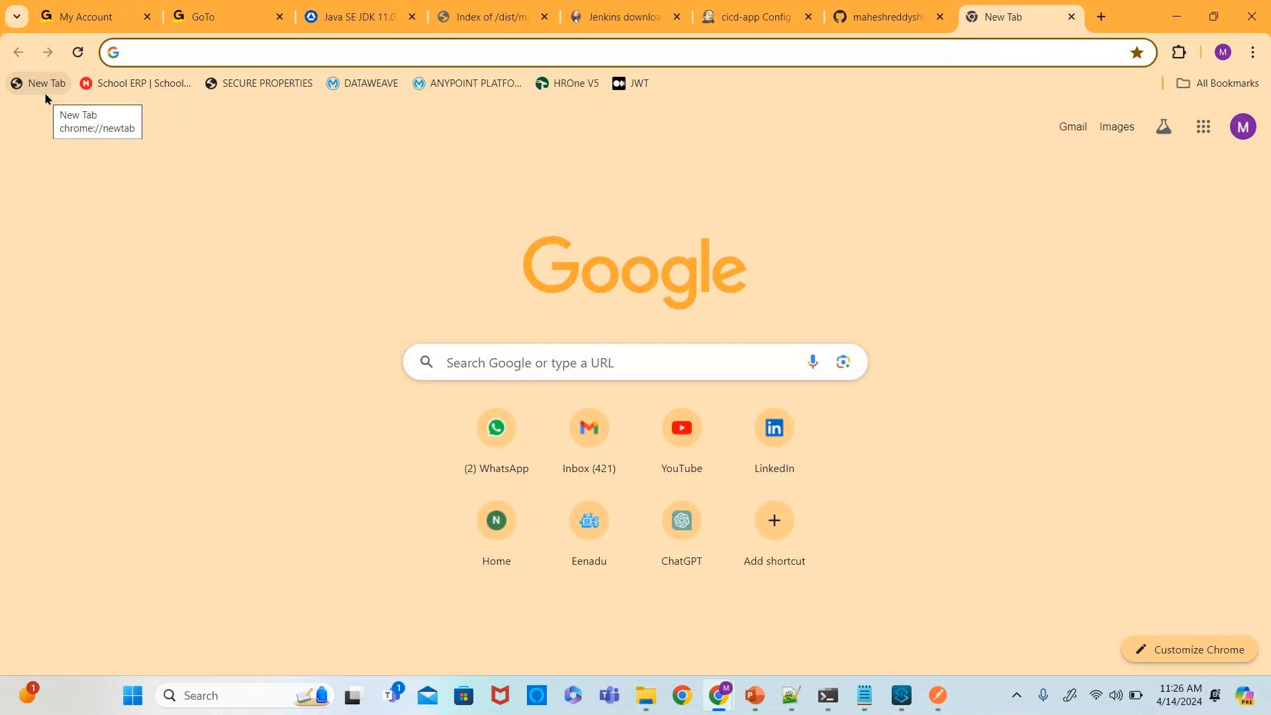
type("a")
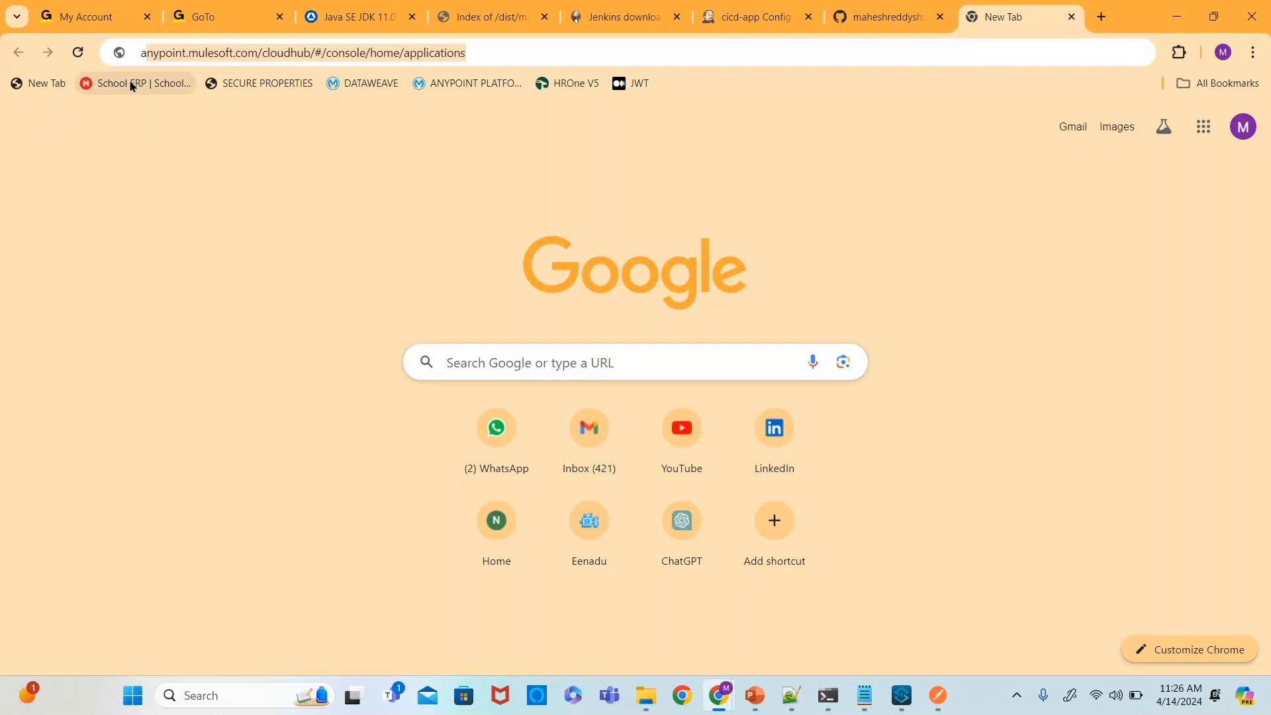
type("ny")
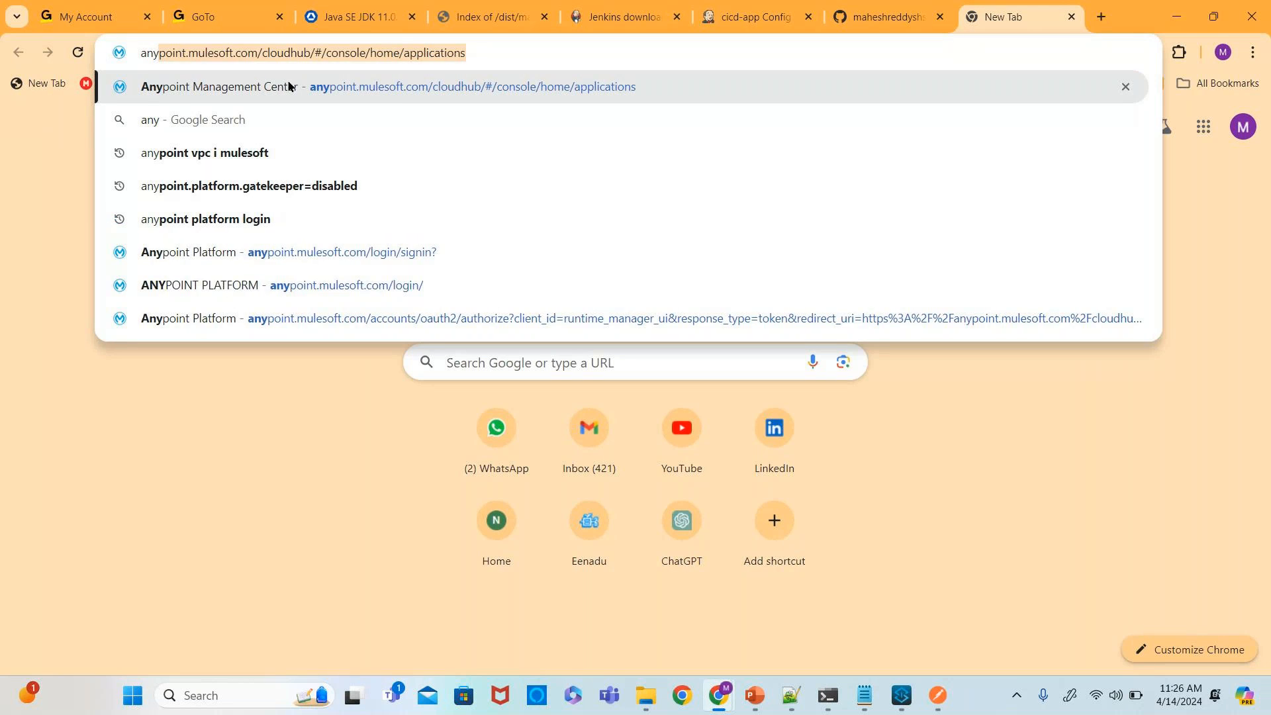
left_click(296, 87)
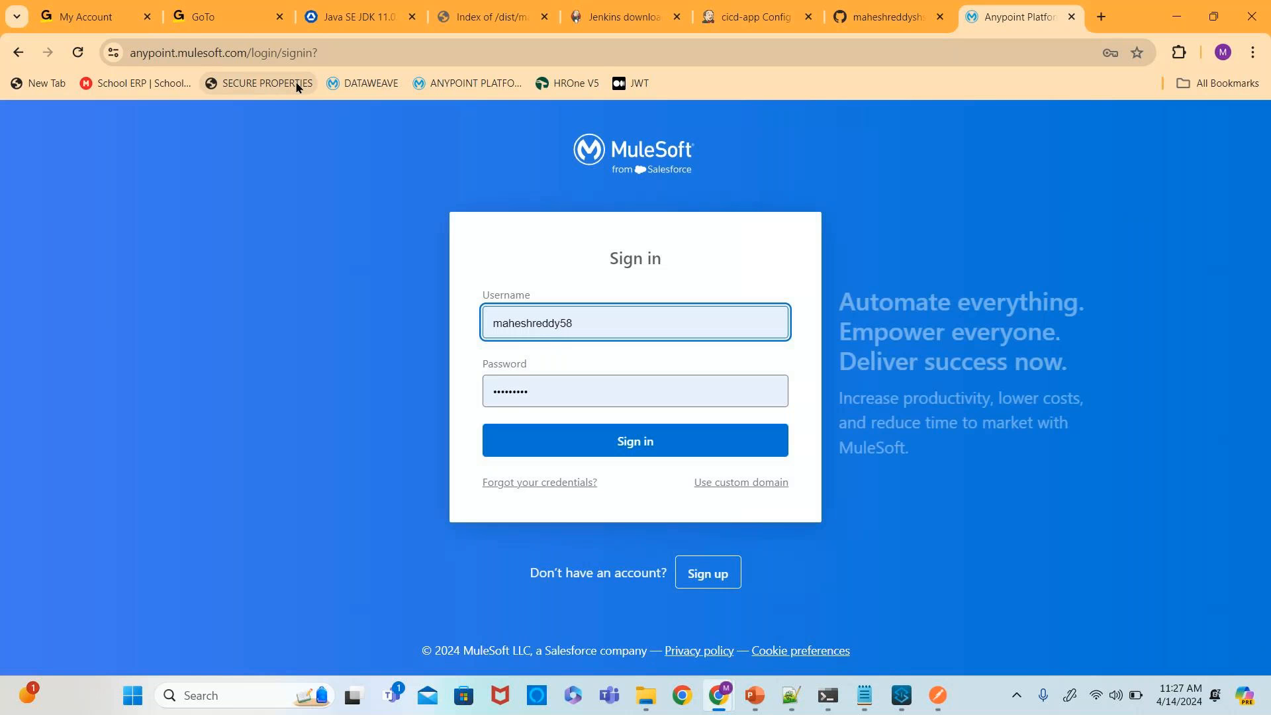
- Sign in to Anypoint Platform and check the available environments in Runtime Manager
left_click(638, 453)
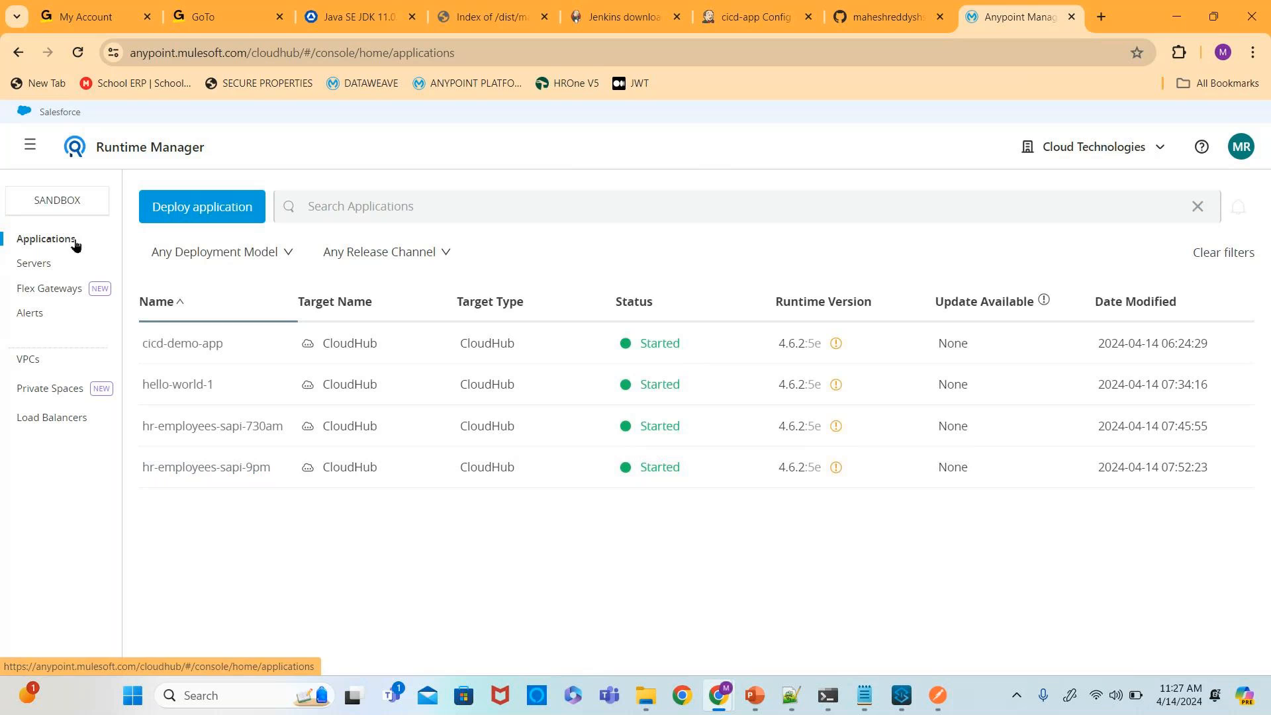
left_click(75, 202)
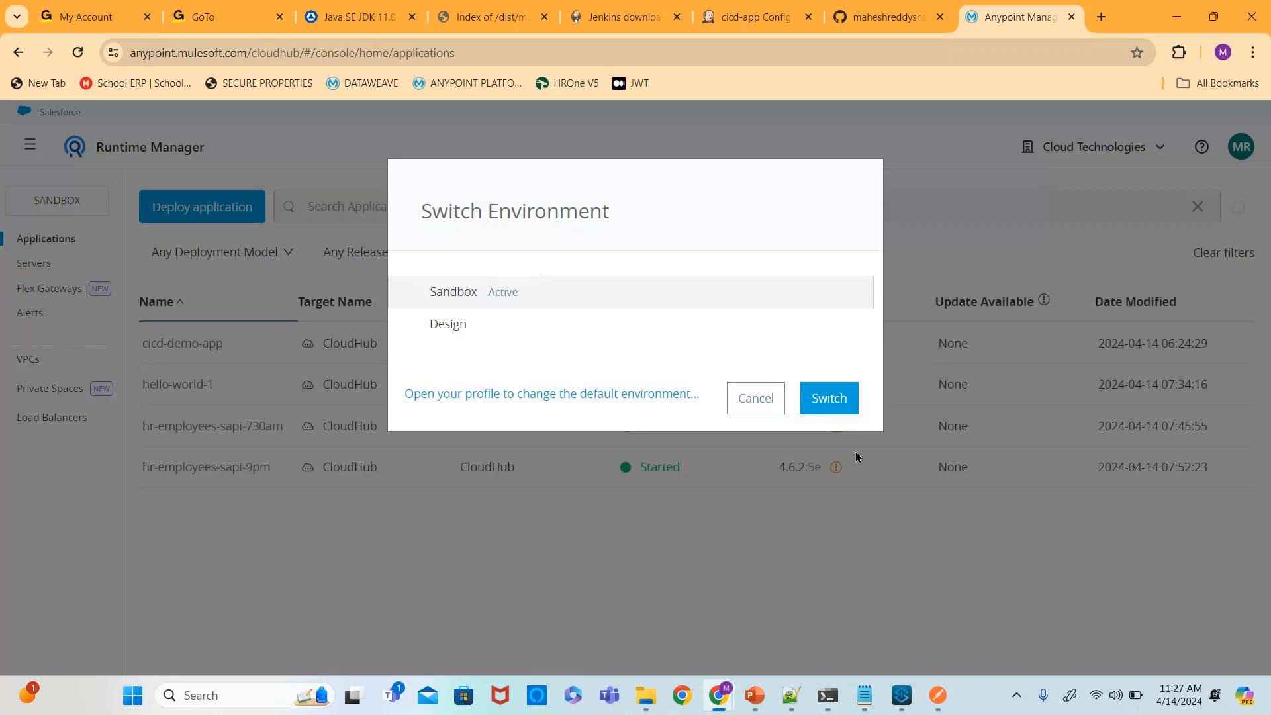
left_click(778, 411)
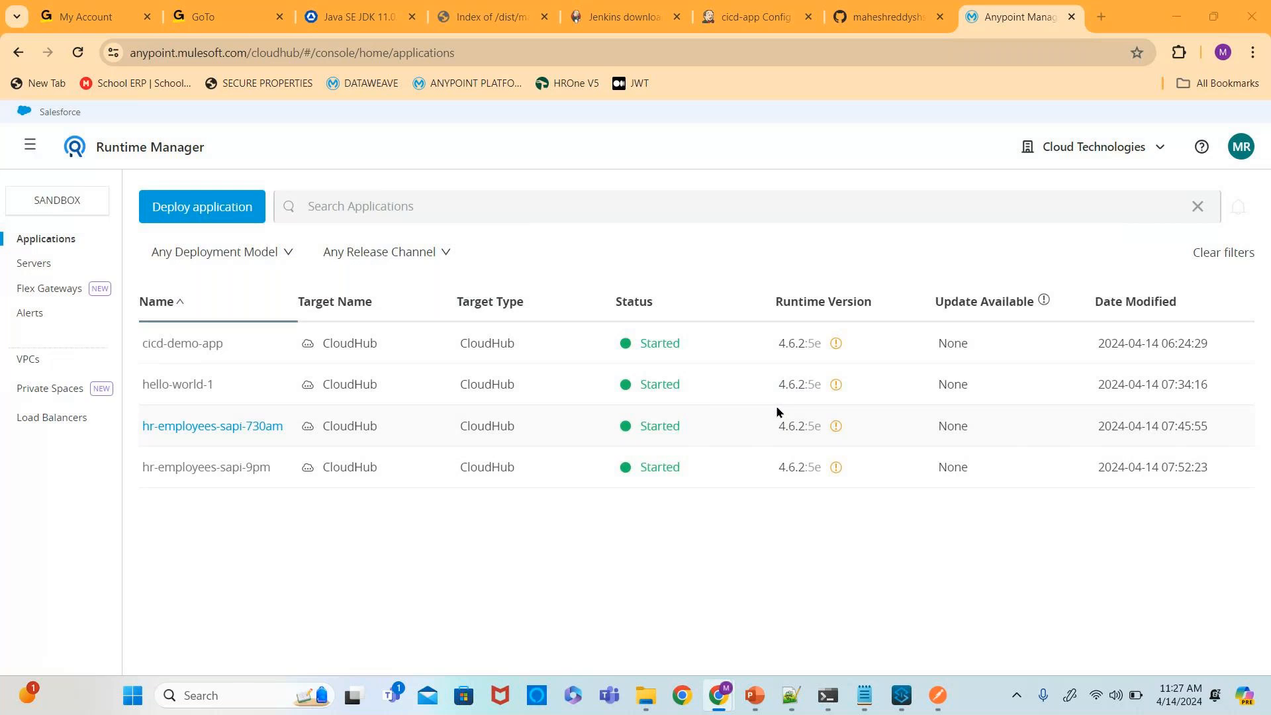
- Change the Dappname argument in the deploy command to cicd-app
key("alt+Tab")
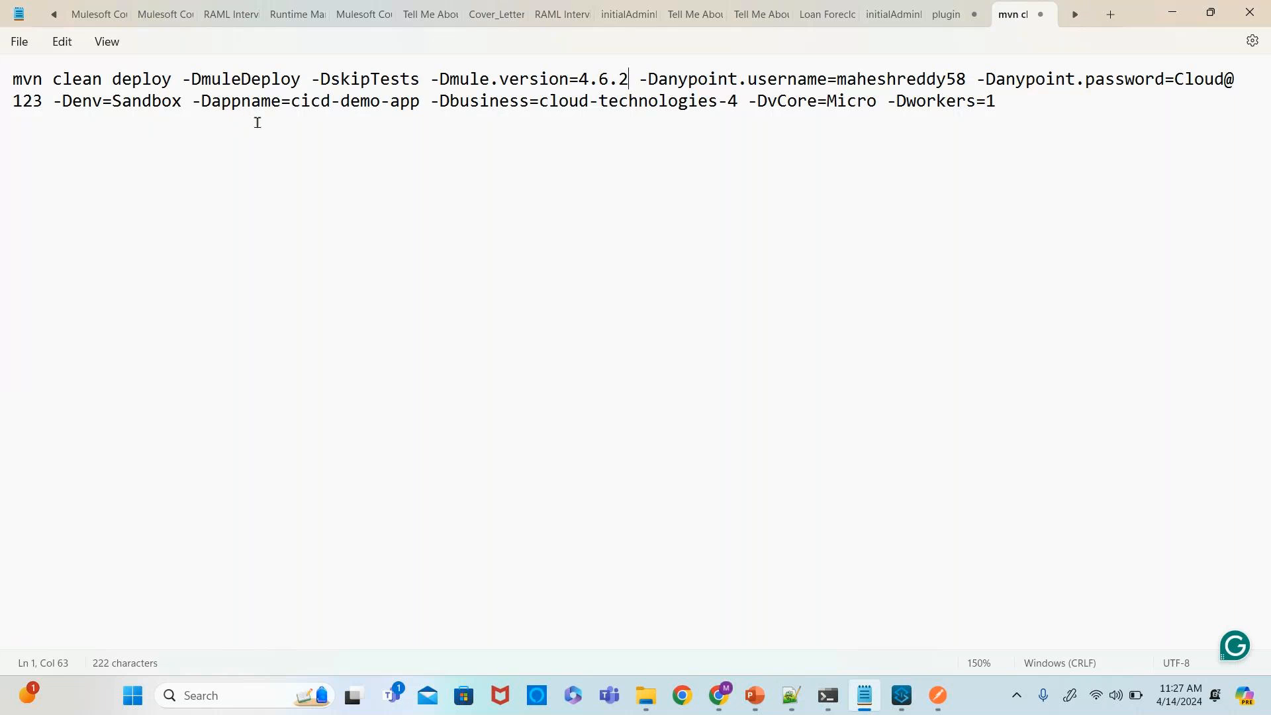
double_click(366, 108)
key("BackSpace")
key("BackSpace")
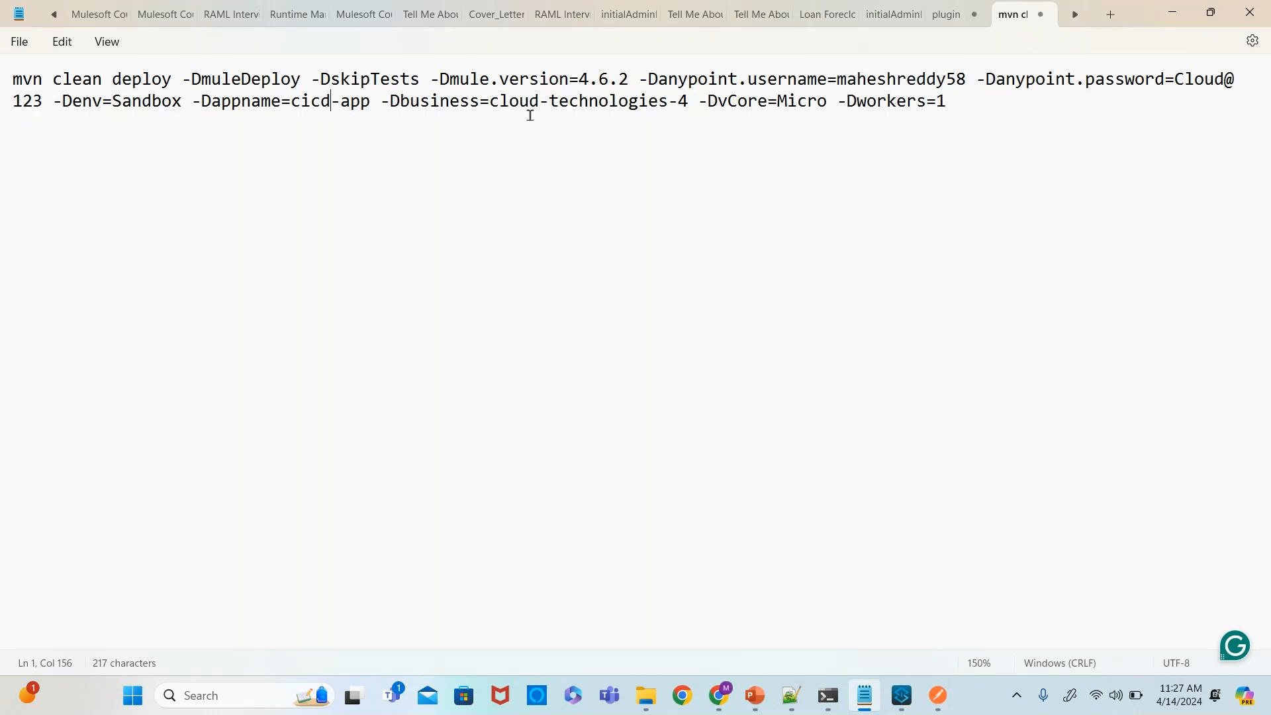
- Check the Cloud Technologies business group's organization domain in Access Management
mouse_move(906, 701)
mouse_move(718, 698)
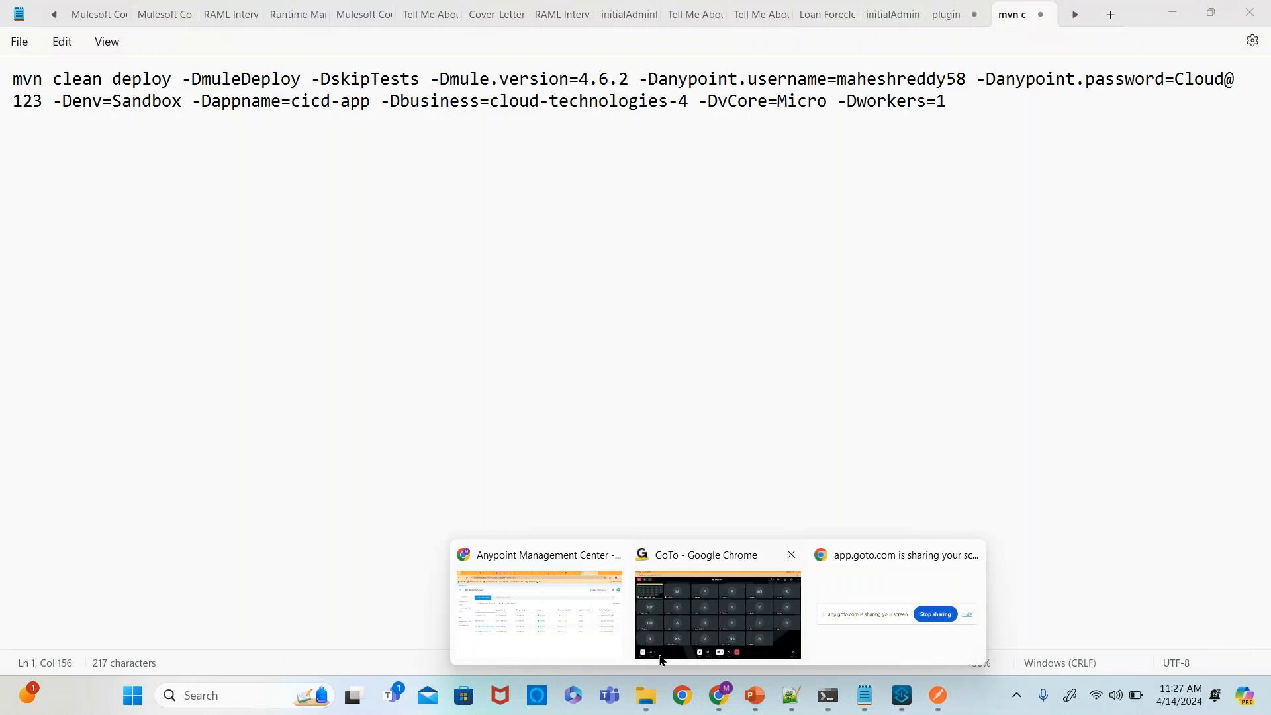
left_click(555, 621)
left_click(30, 145)
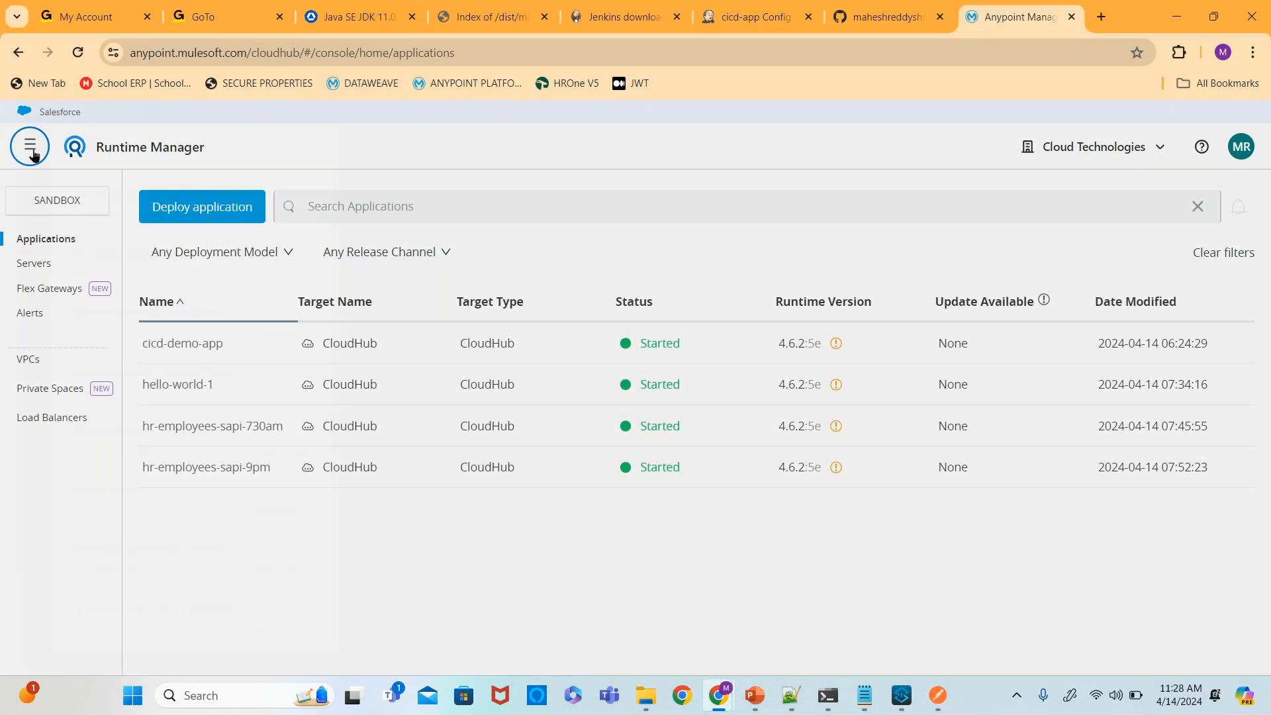
scroll(120, 610, "down", 2)
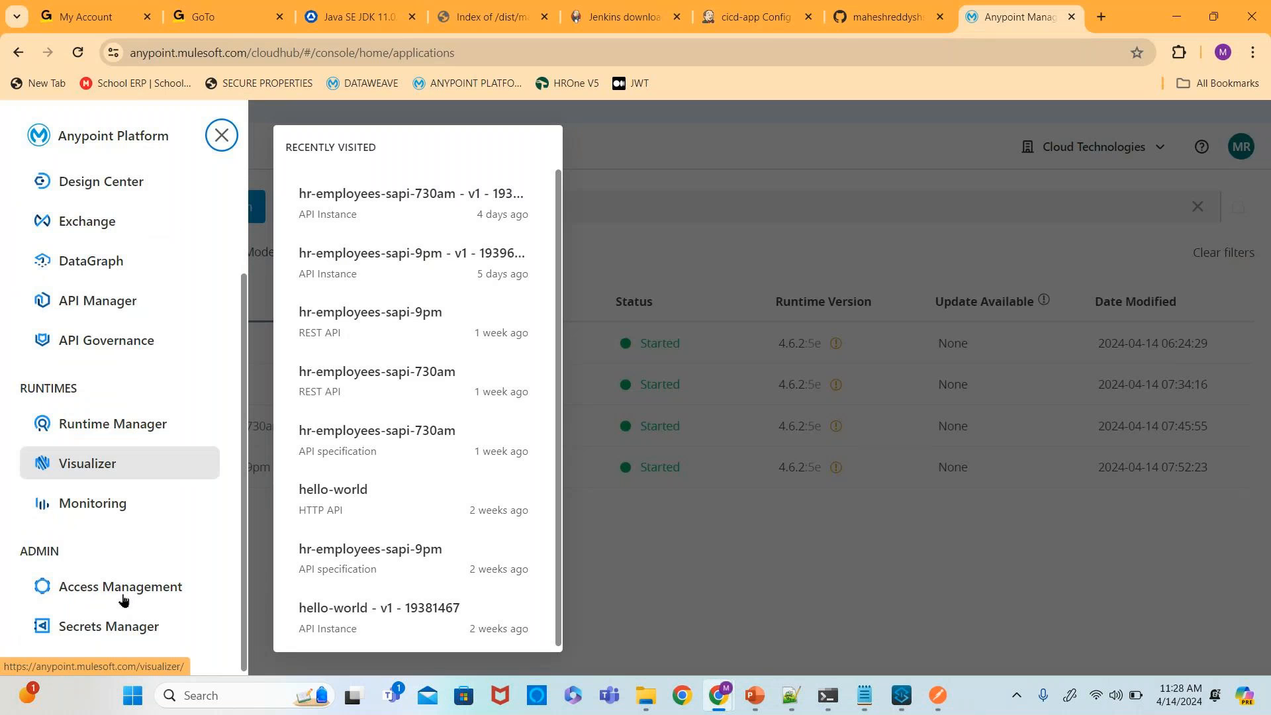
left_click(120, 591)
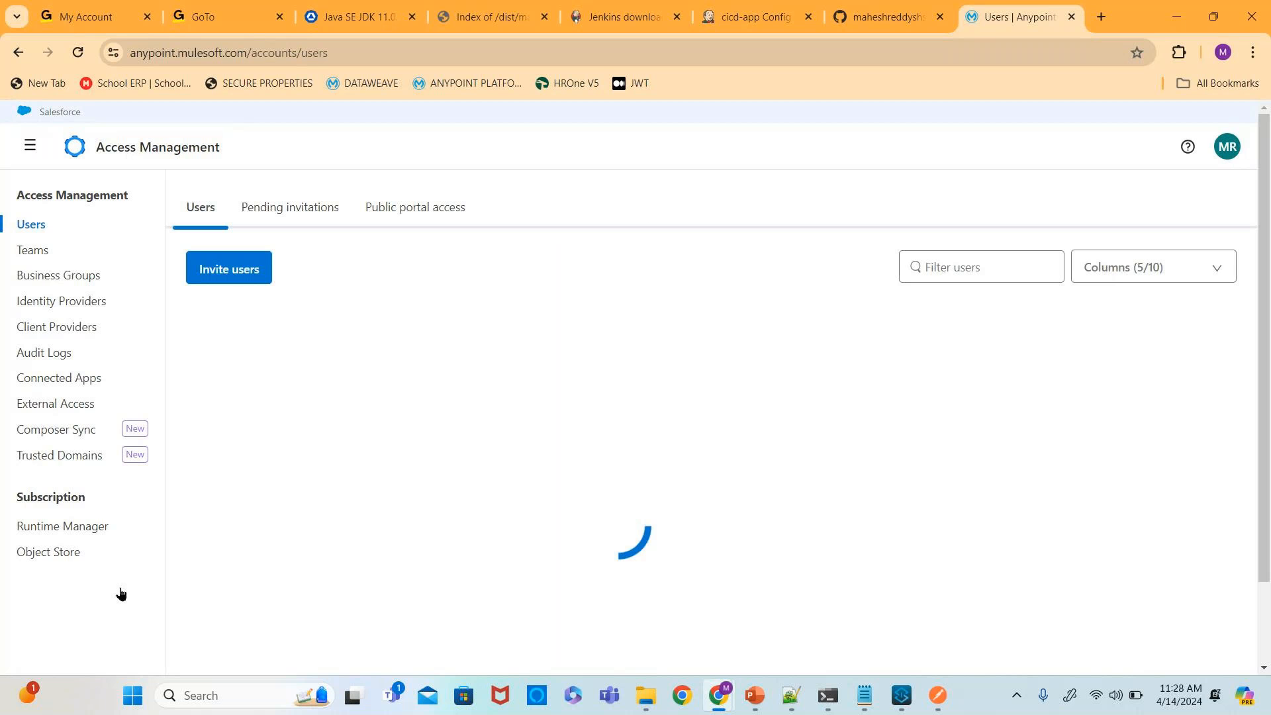
left_click(93, 277)
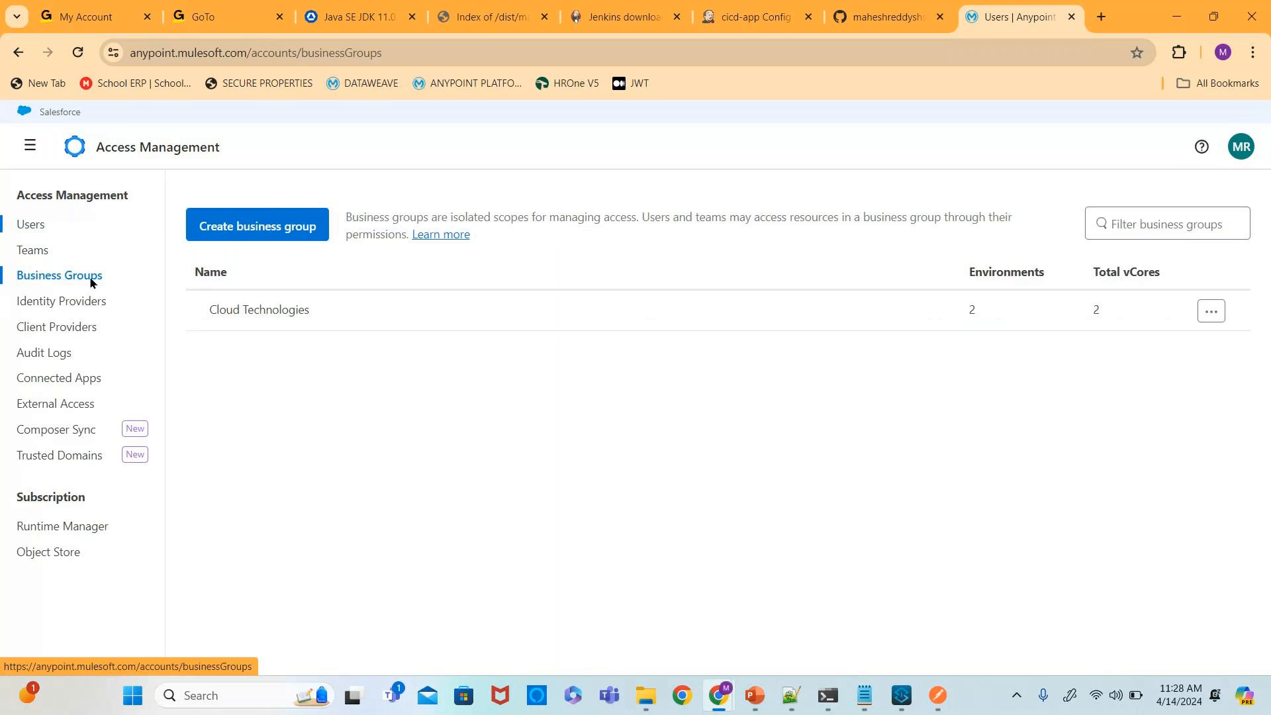
left_click(237, 309)
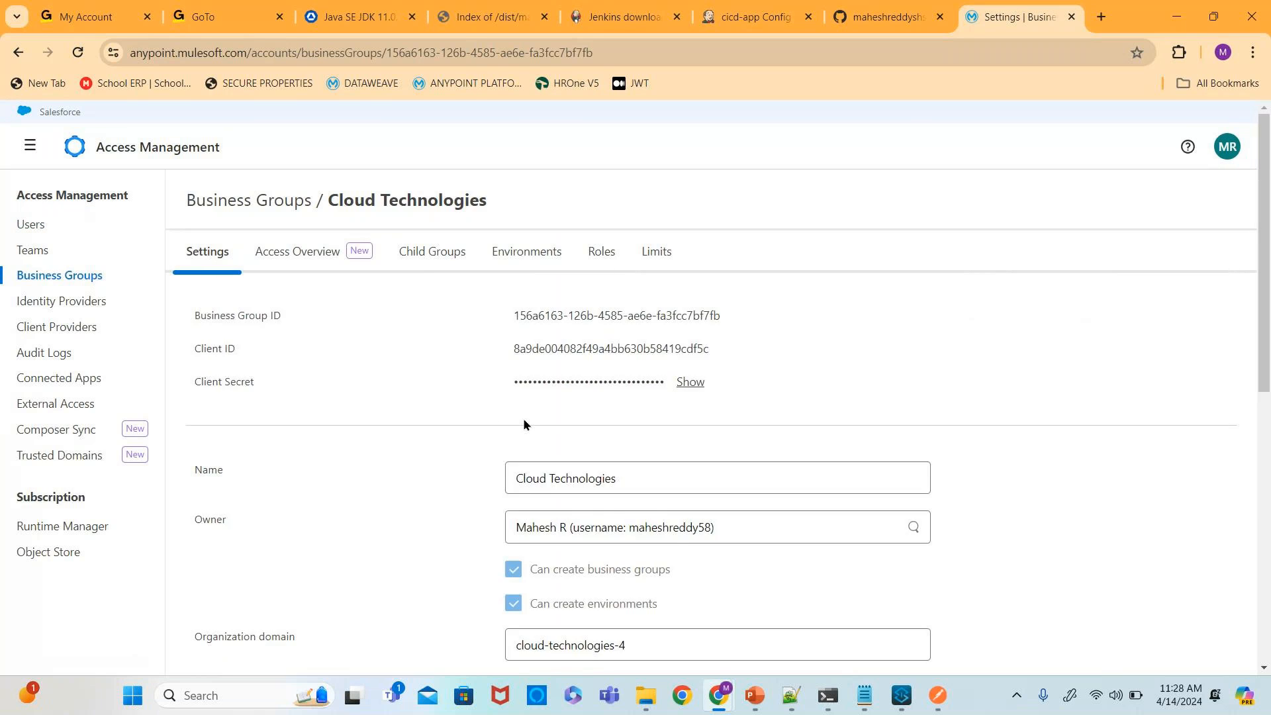
scroll(523, 424, "down", 4)
left_click(661, 398)
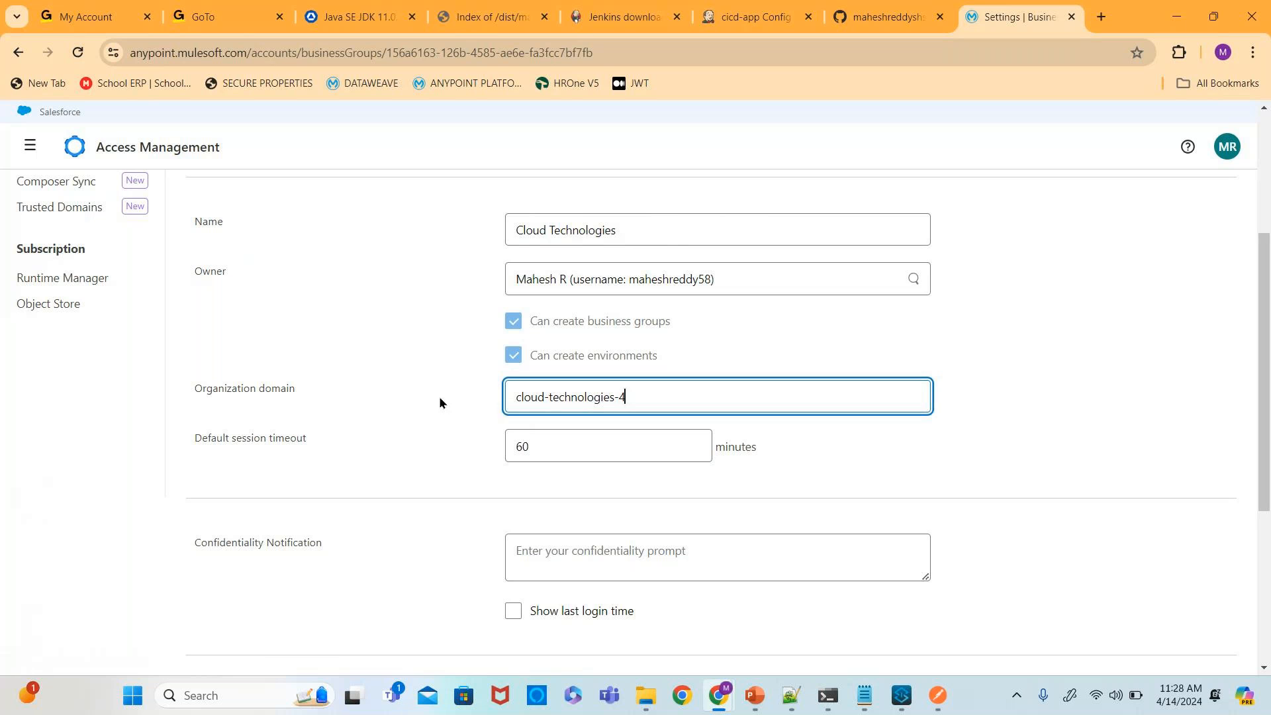
- Copy the whole deploy command and paste it into the cicd-app job's Execute Windows batch command box
key("alt+Tab")
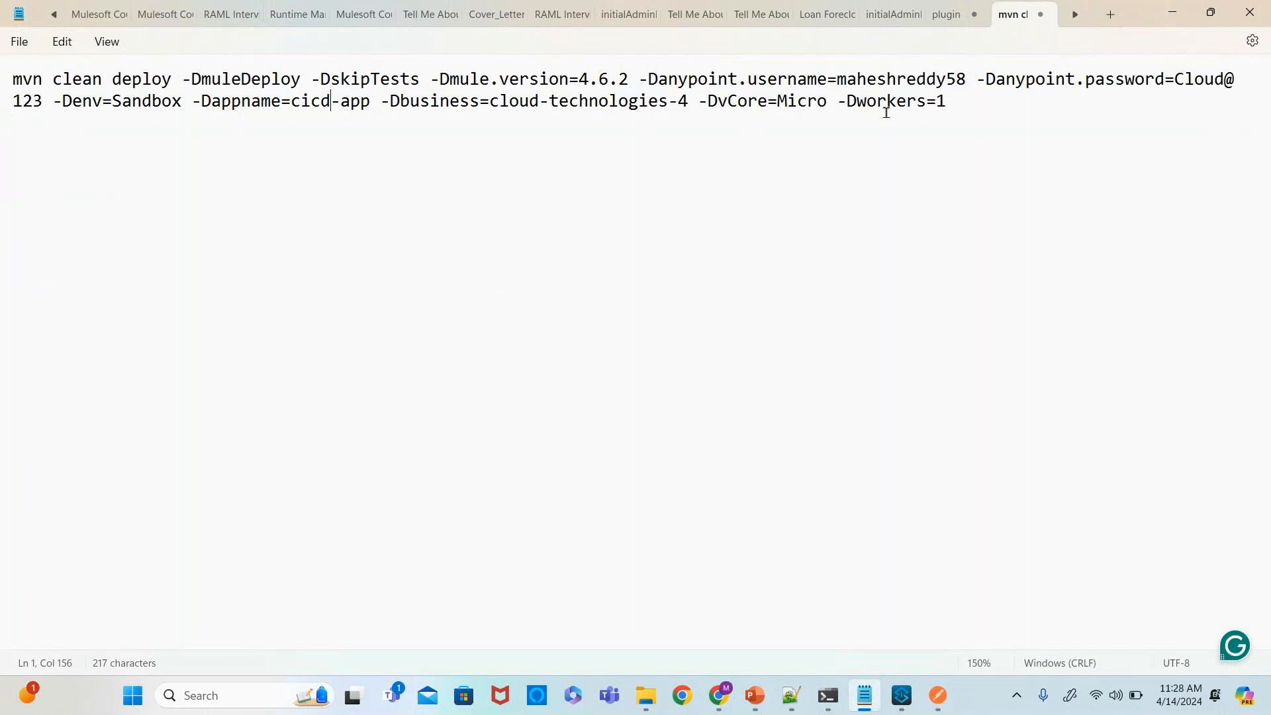
left_click(976, 106)
left_click_drag(975, 106, 2, 49)
key("ctrl+c")
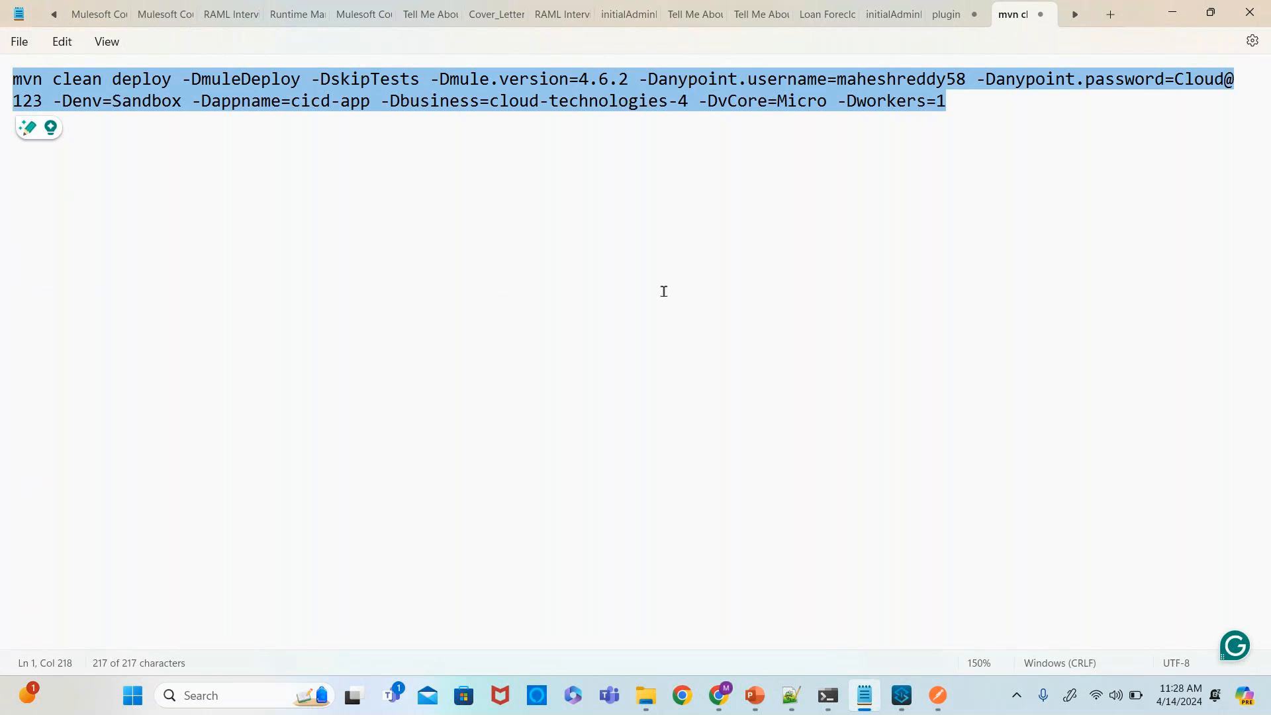
mouse_move(872, 700)
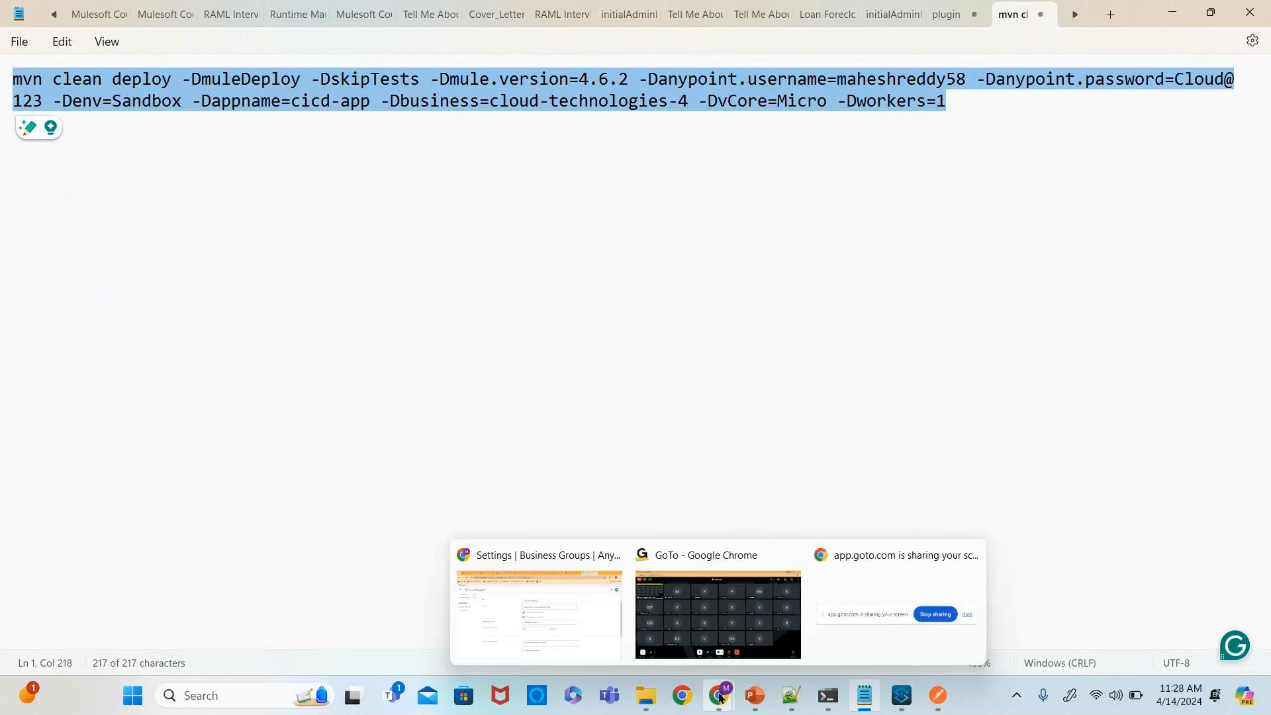
mouse_move(721, 698)
left_click(587, 610)
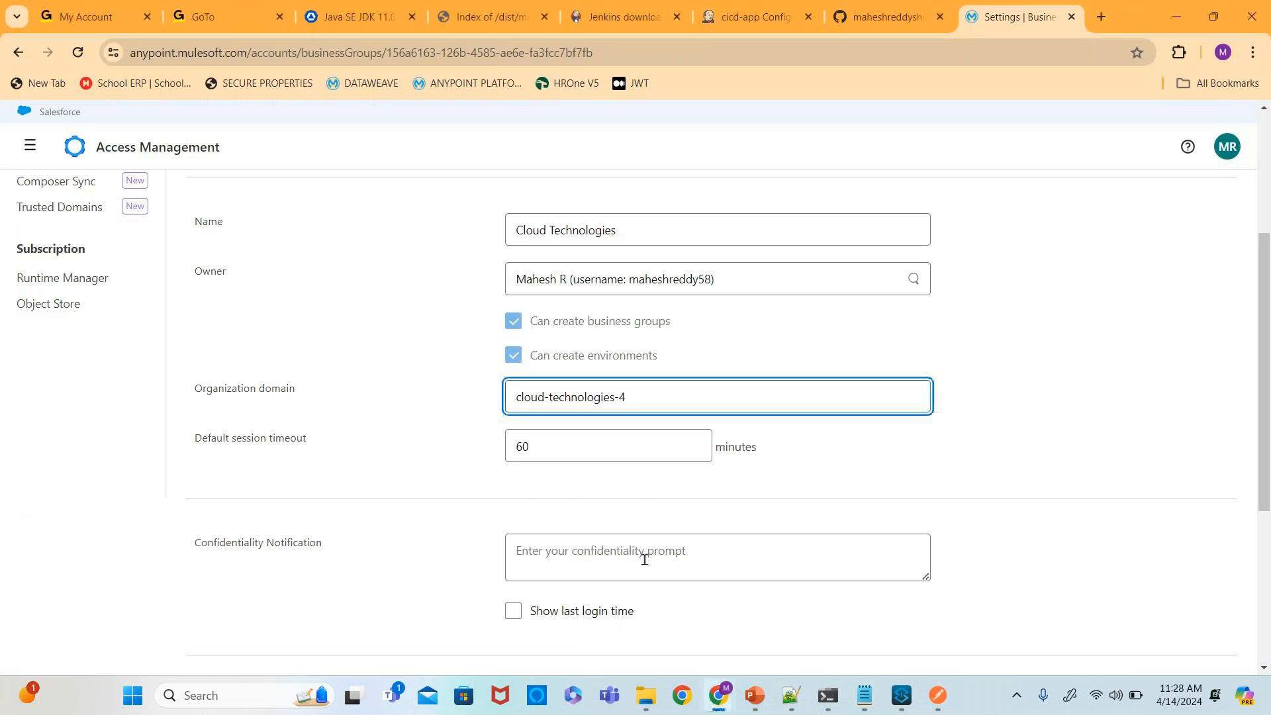
left_click(753, 23)
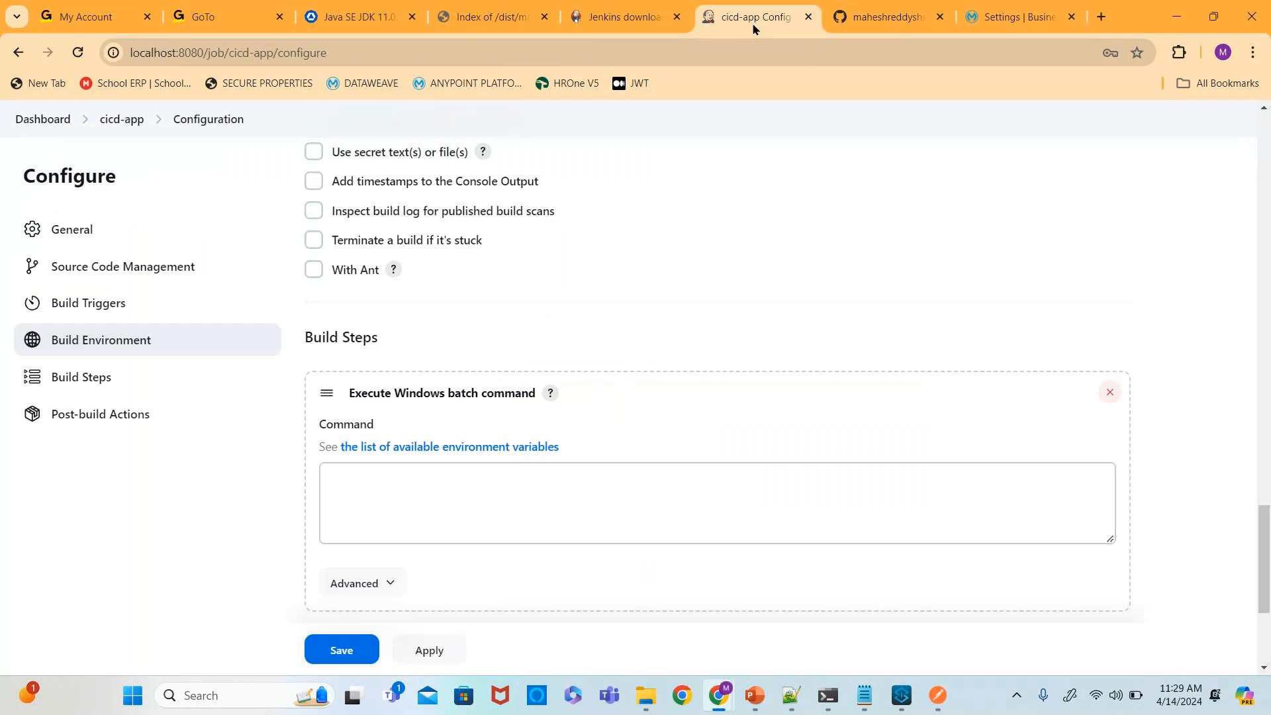
left_click(424, 499)
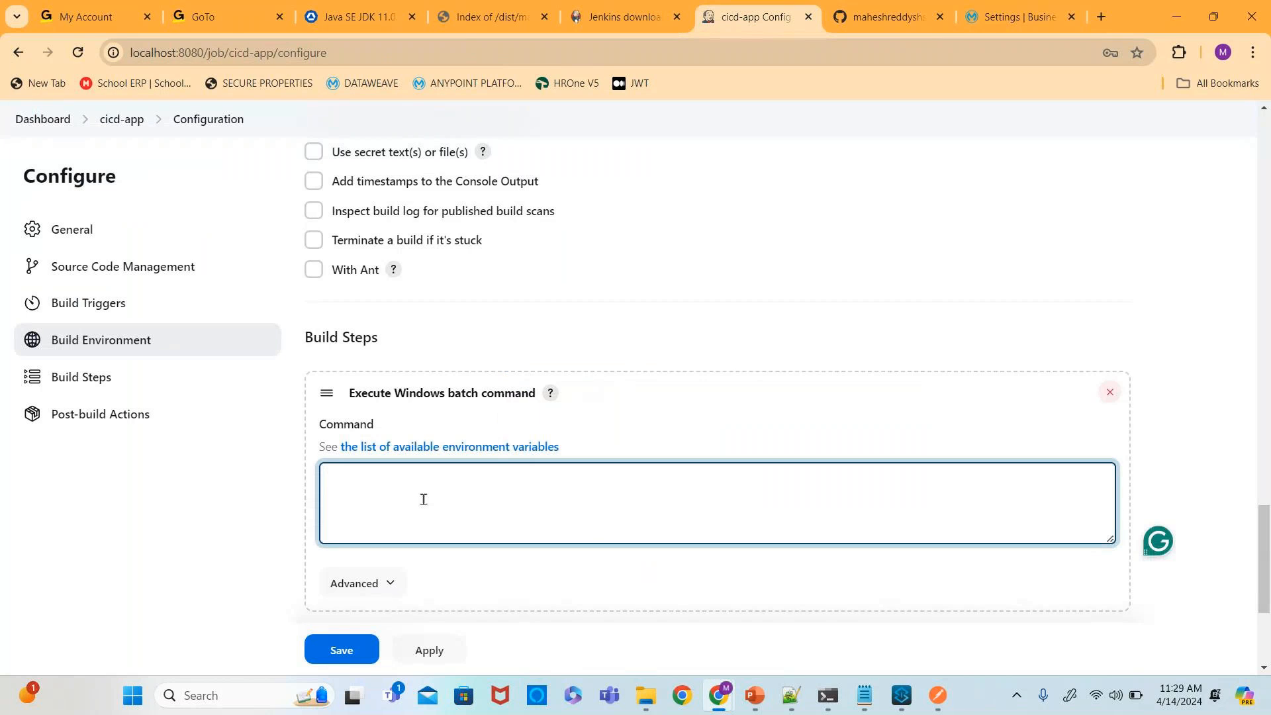
key("ctrl+v")
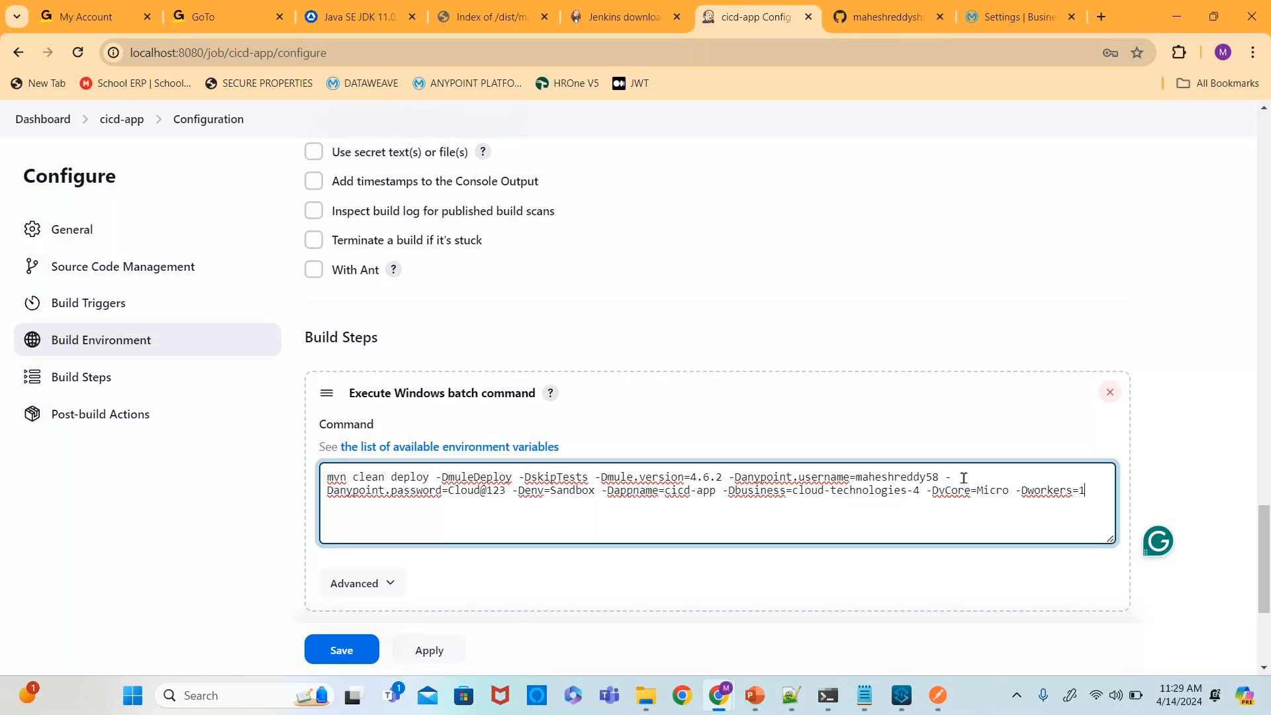
- Tidy the break before the password argument in the command, then save the cicd-app job configuration
key("Delete")
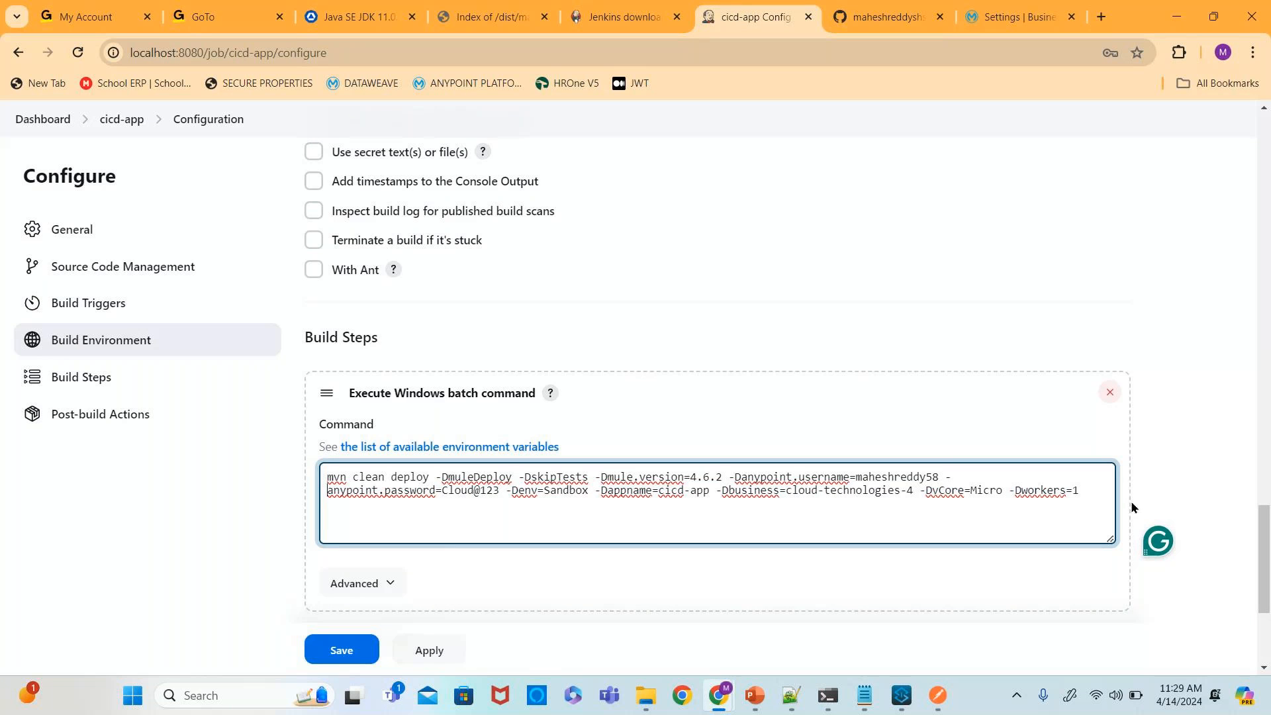
type("D")
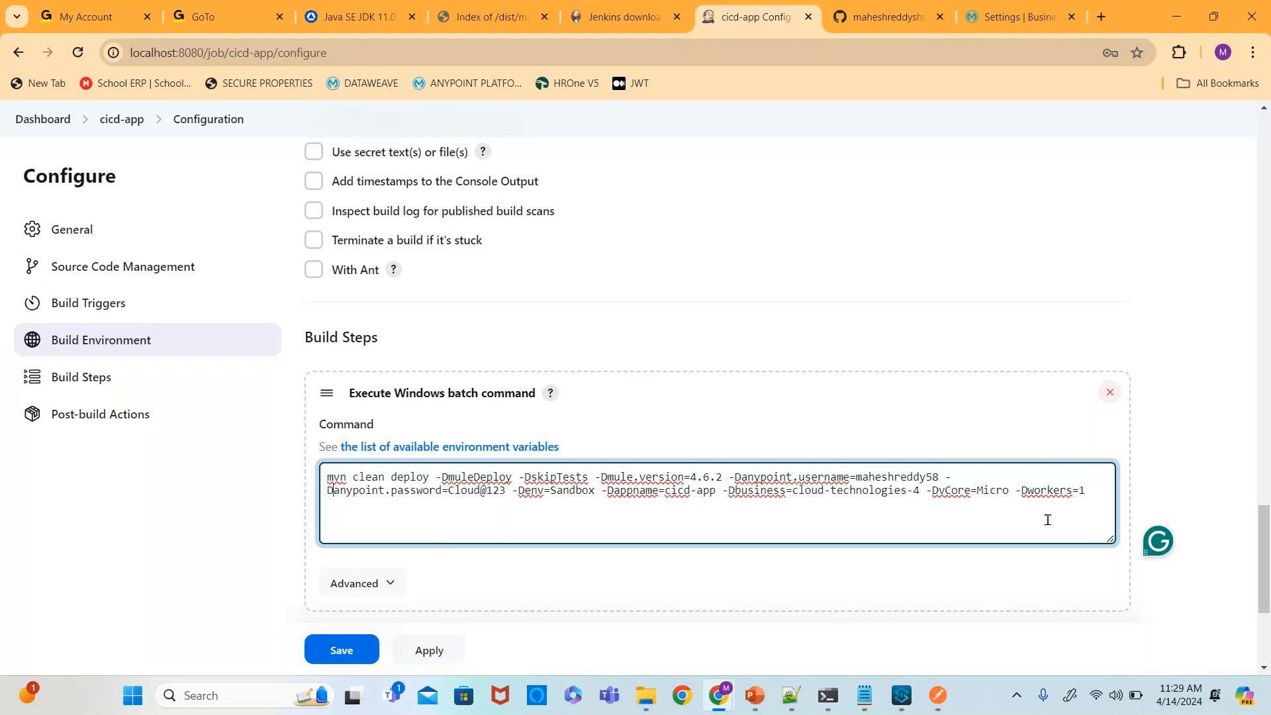
scroll(1224, 338, "down", 4)
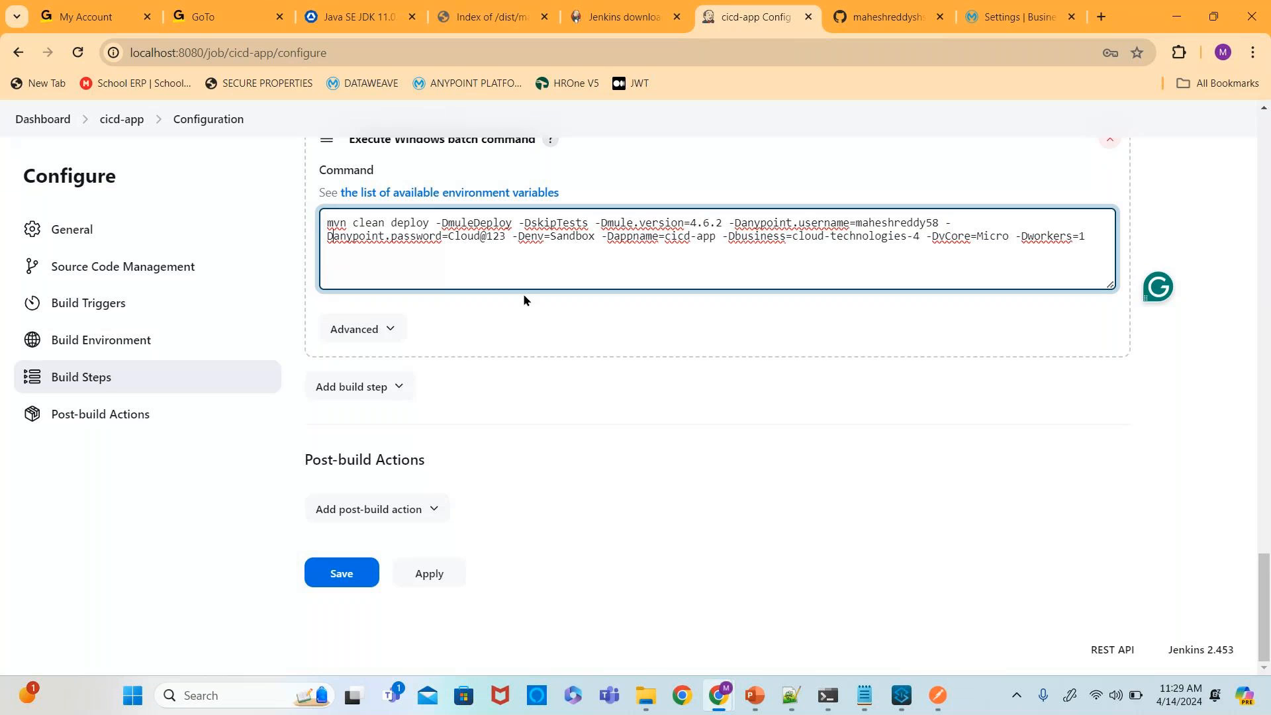
left_click(427, 511)
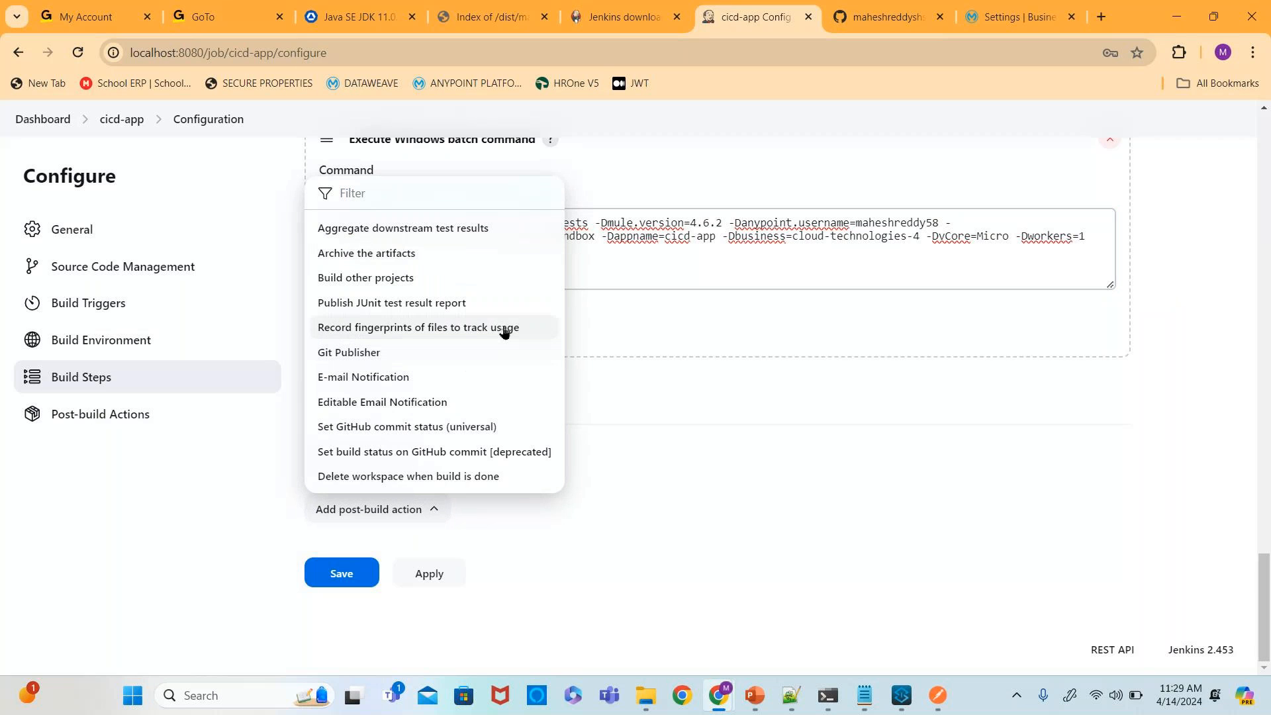
left_click(613, 484)
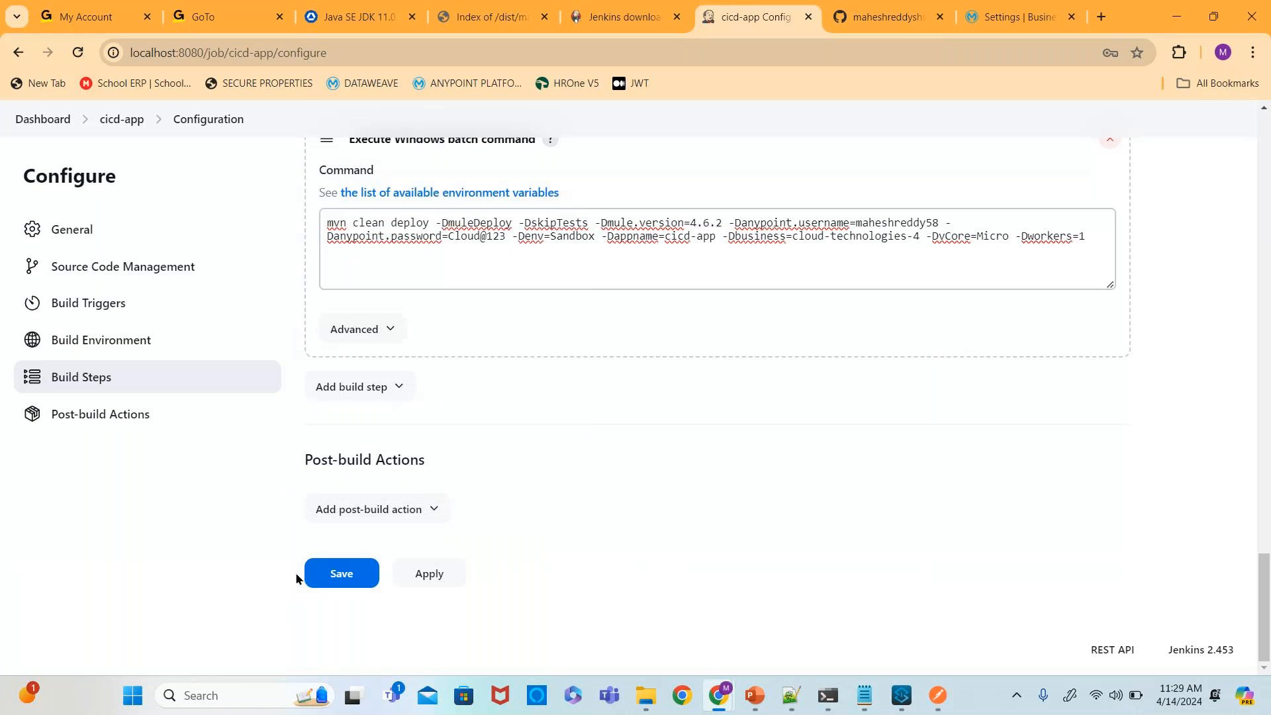
left_click(336, 580)
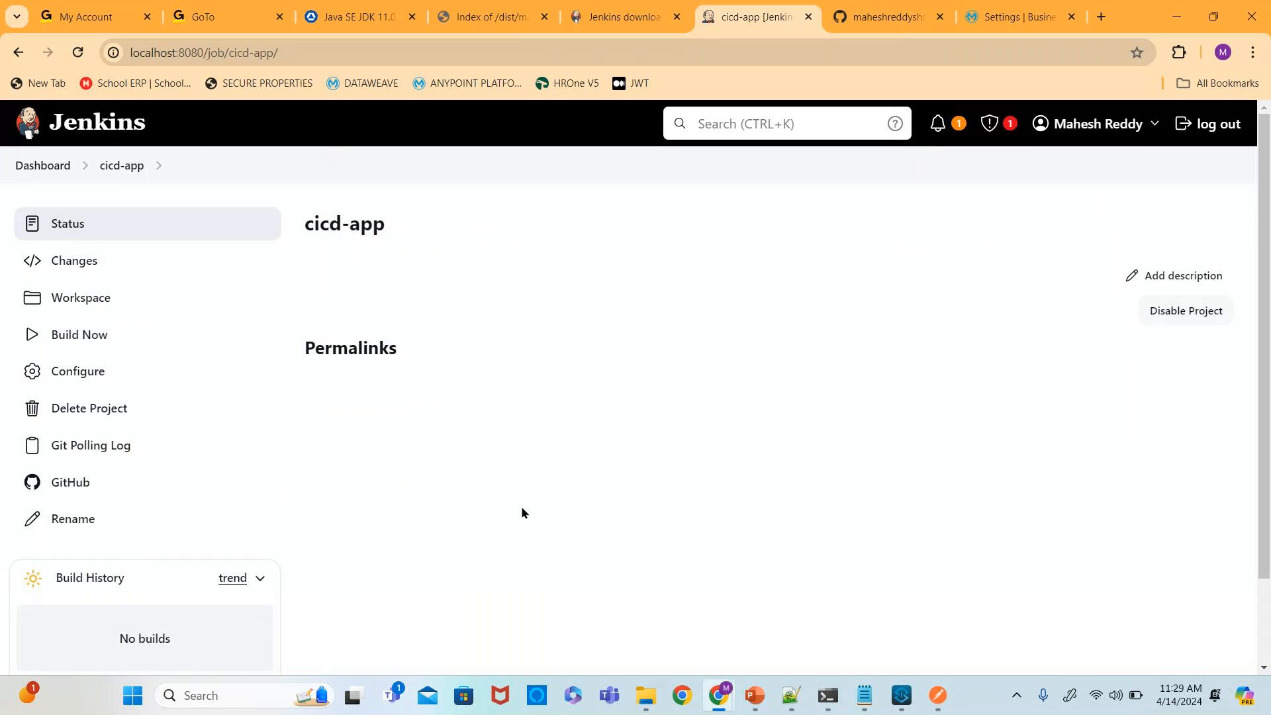
- Reload the job page and open the console output of the polled build #1
scroll(557, 445, "down", 3)
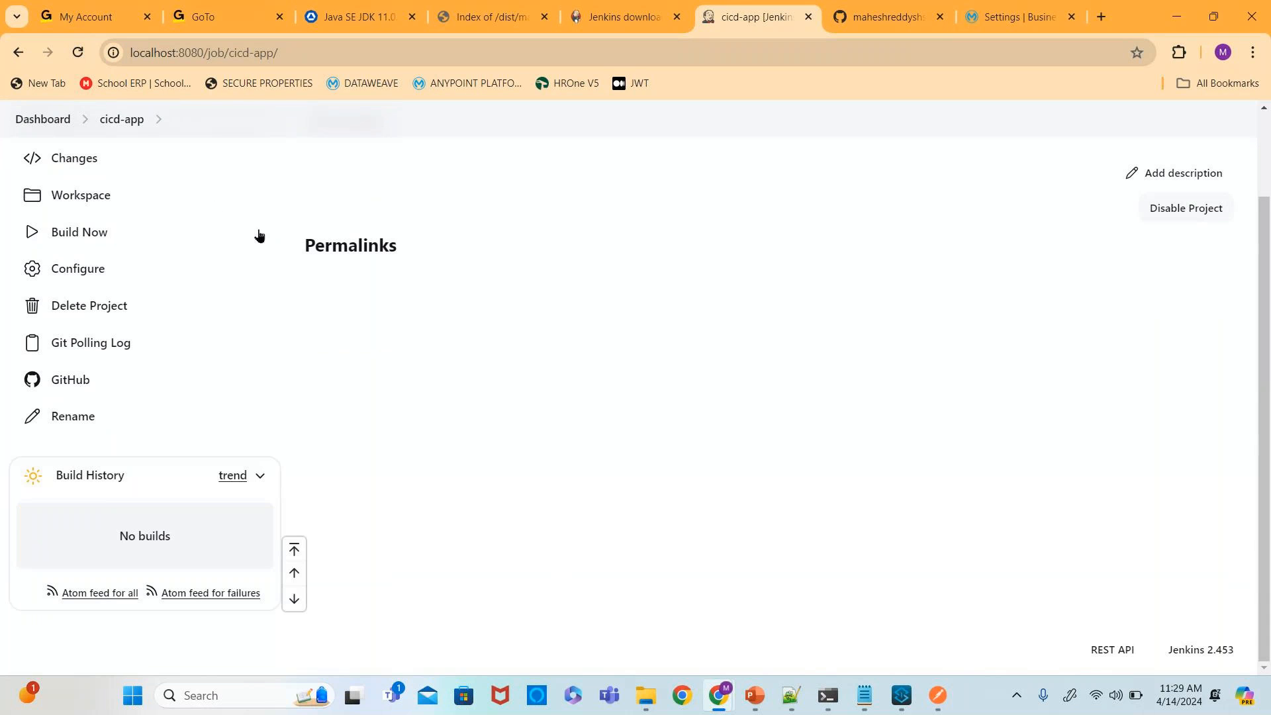
left_click(78, 55)
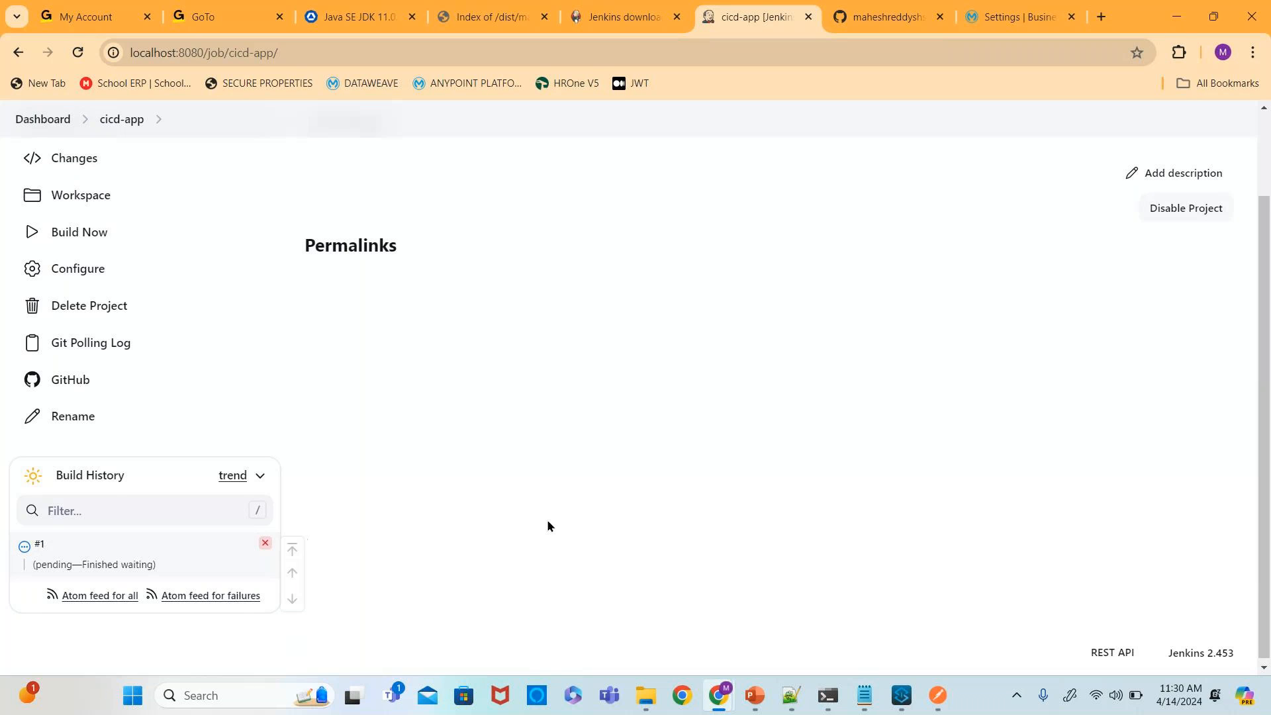
left_click(26, 549)
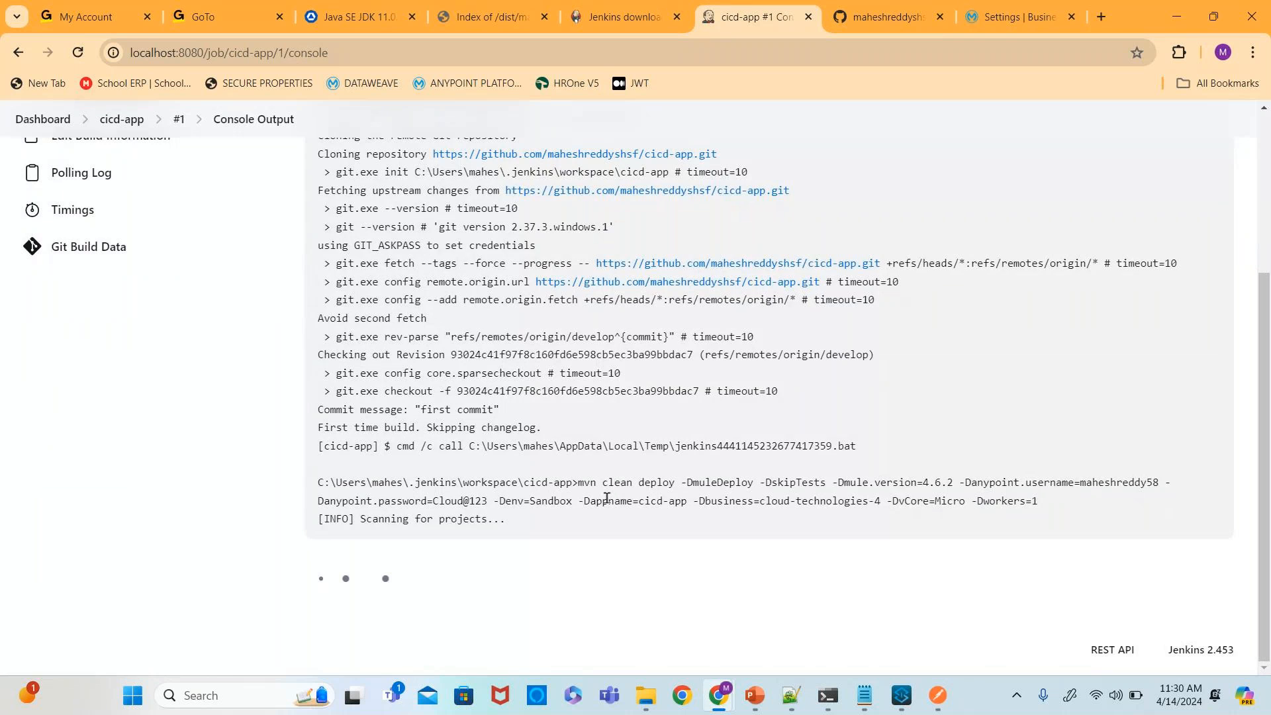
scroll(606, 498, "up", 3)
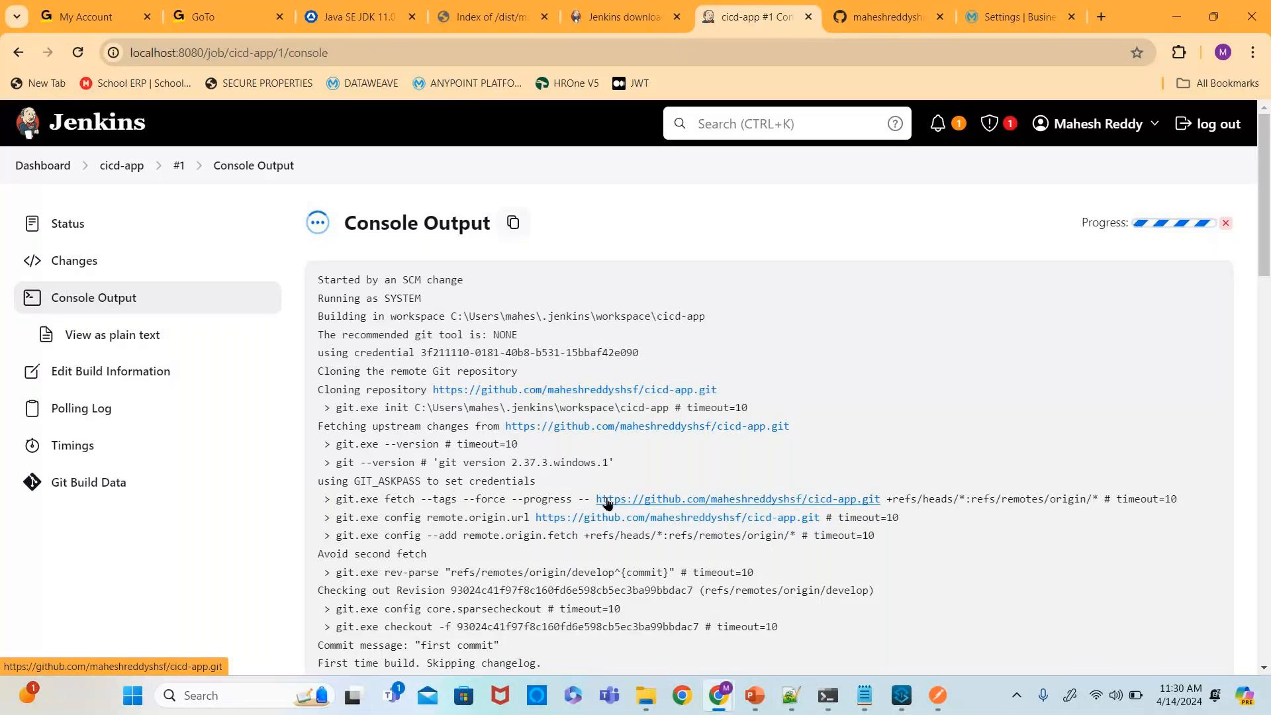
- Return to the cicd-app job via the dashboard and reopen build #1's console output to follow the deployment
left_click(19, 58)
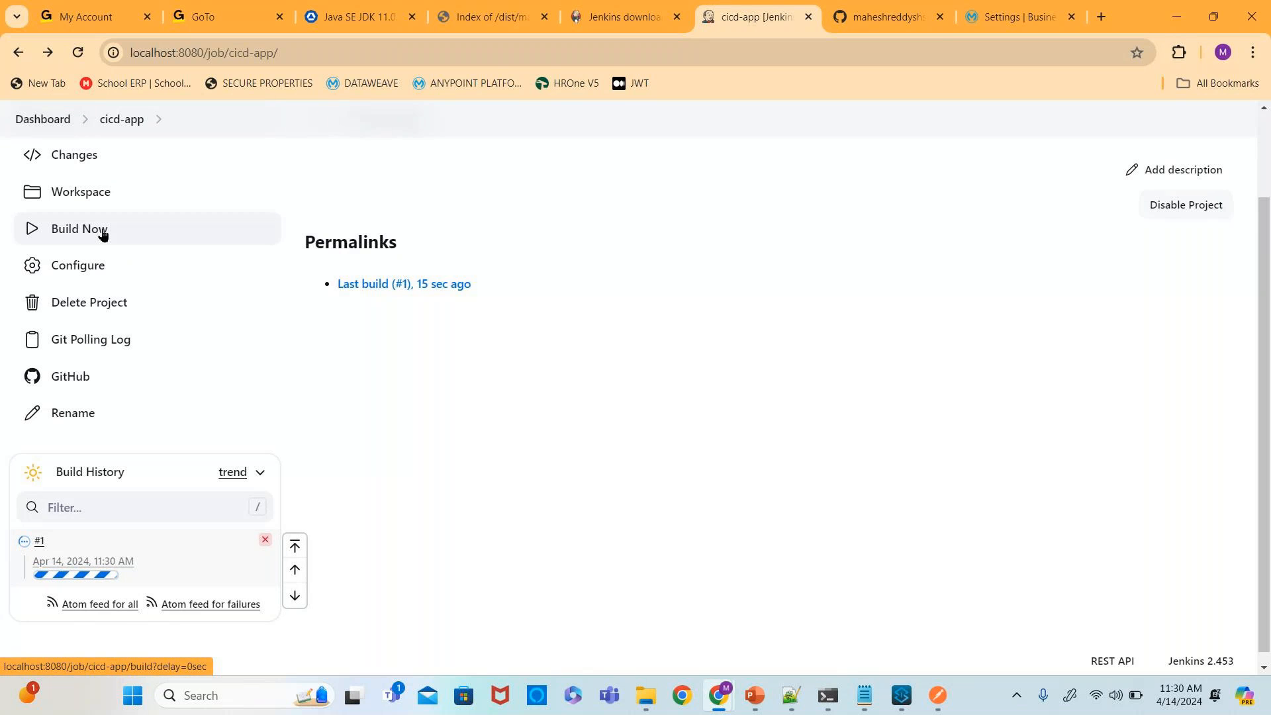
scroll(179, 273, "up", 1)
scroll(178, 273, "up", 2)
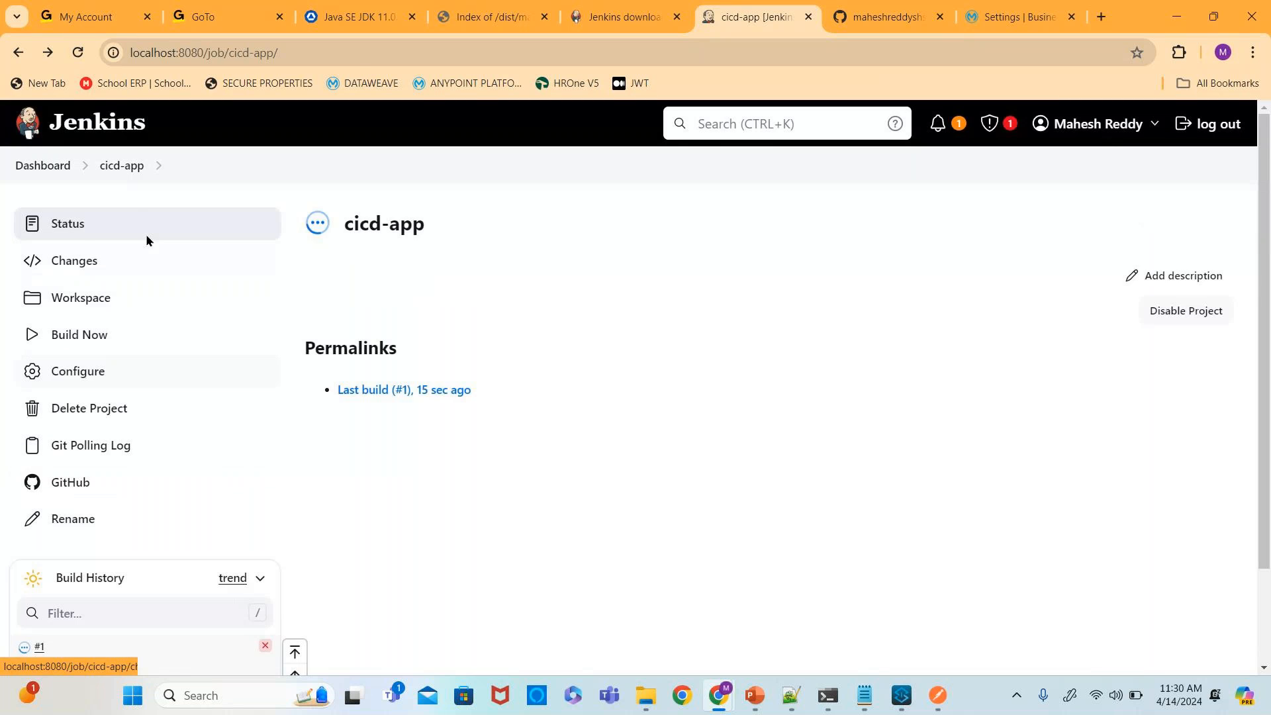
left_click(66, 169)
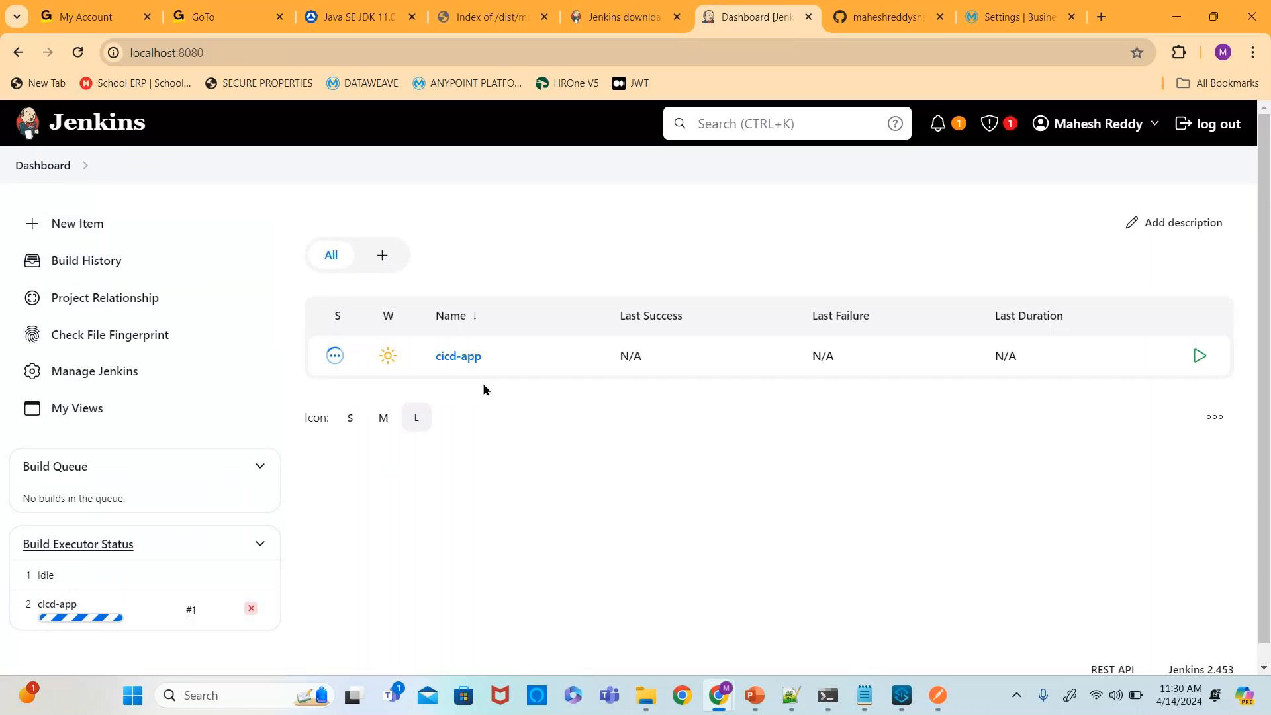
left_click(460, 357)
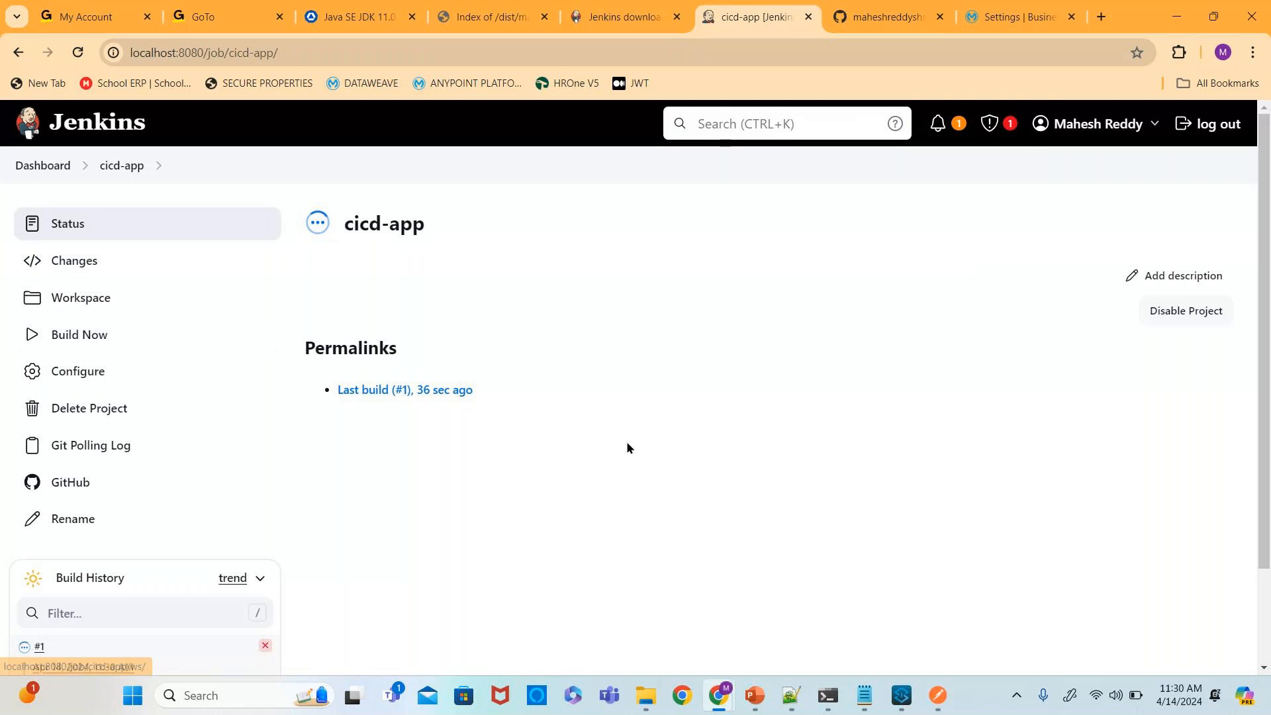
scroll(207, 499, "down", 2)
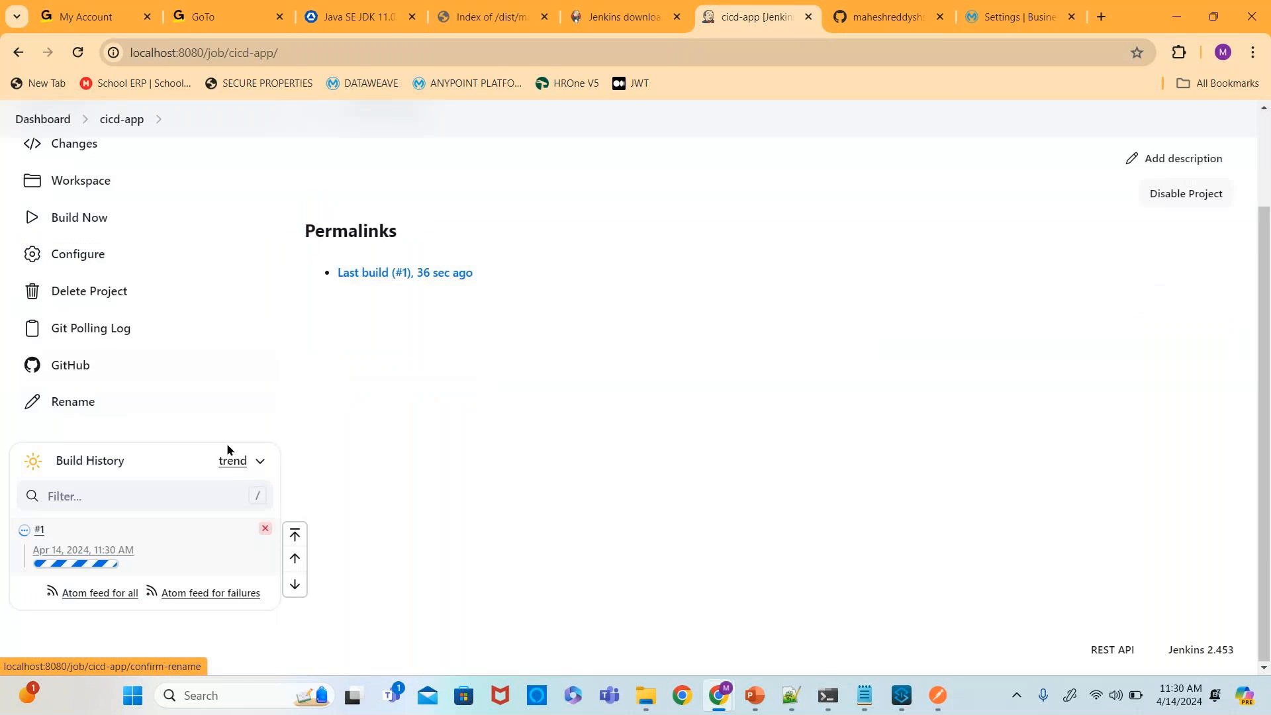
left_click(30, 535)
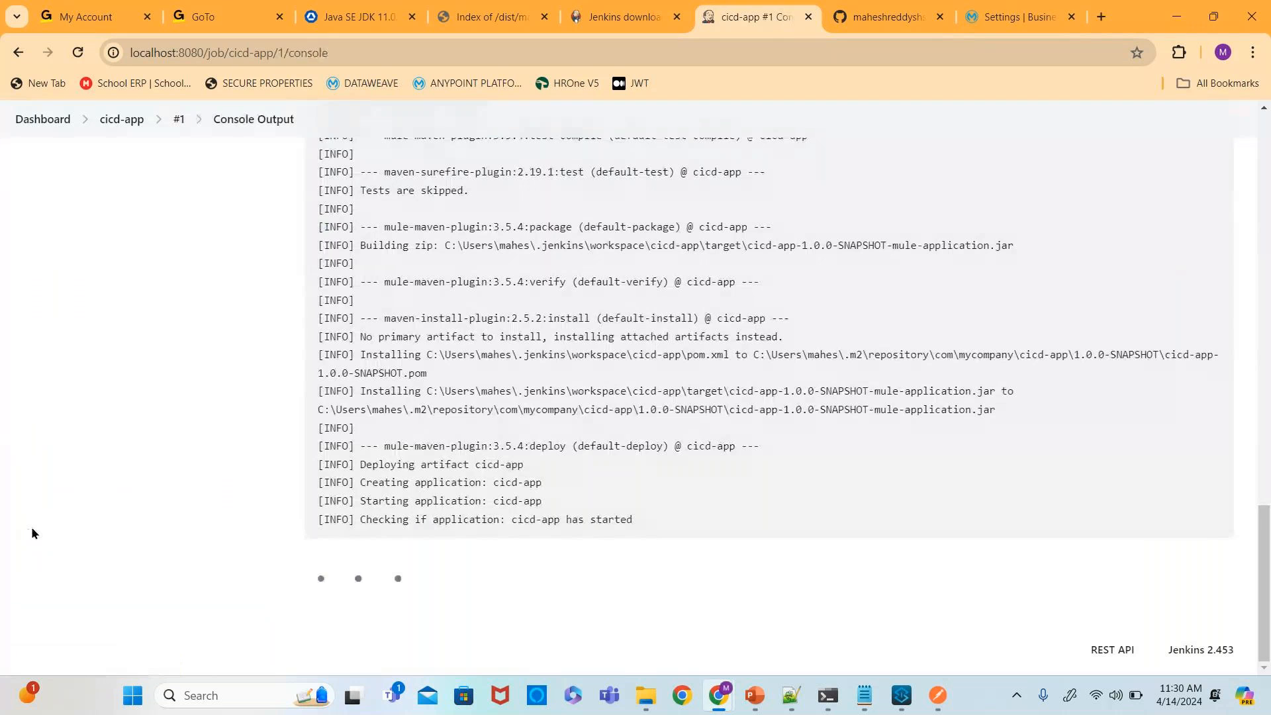
- Scroll through build #1's console output to follow the Maven build and deploy stages
scroll(495, 477, "up", 4)
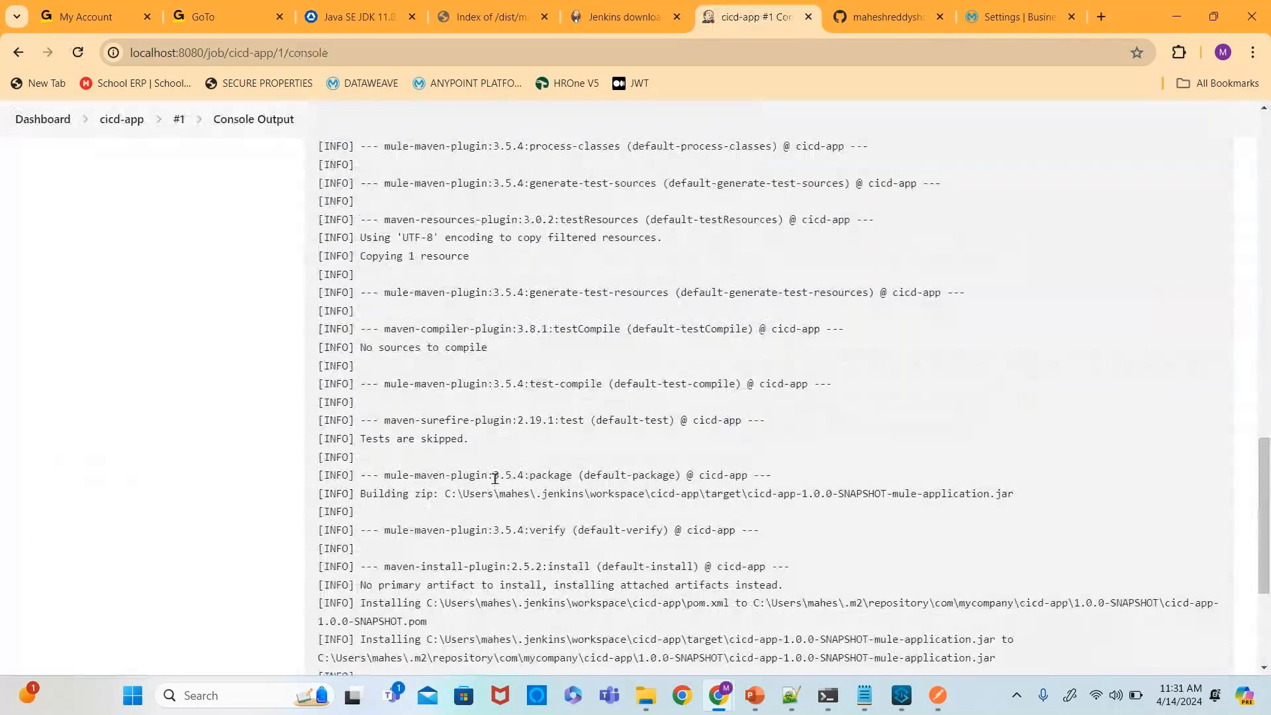
scroll(495, 477, "down", 4)
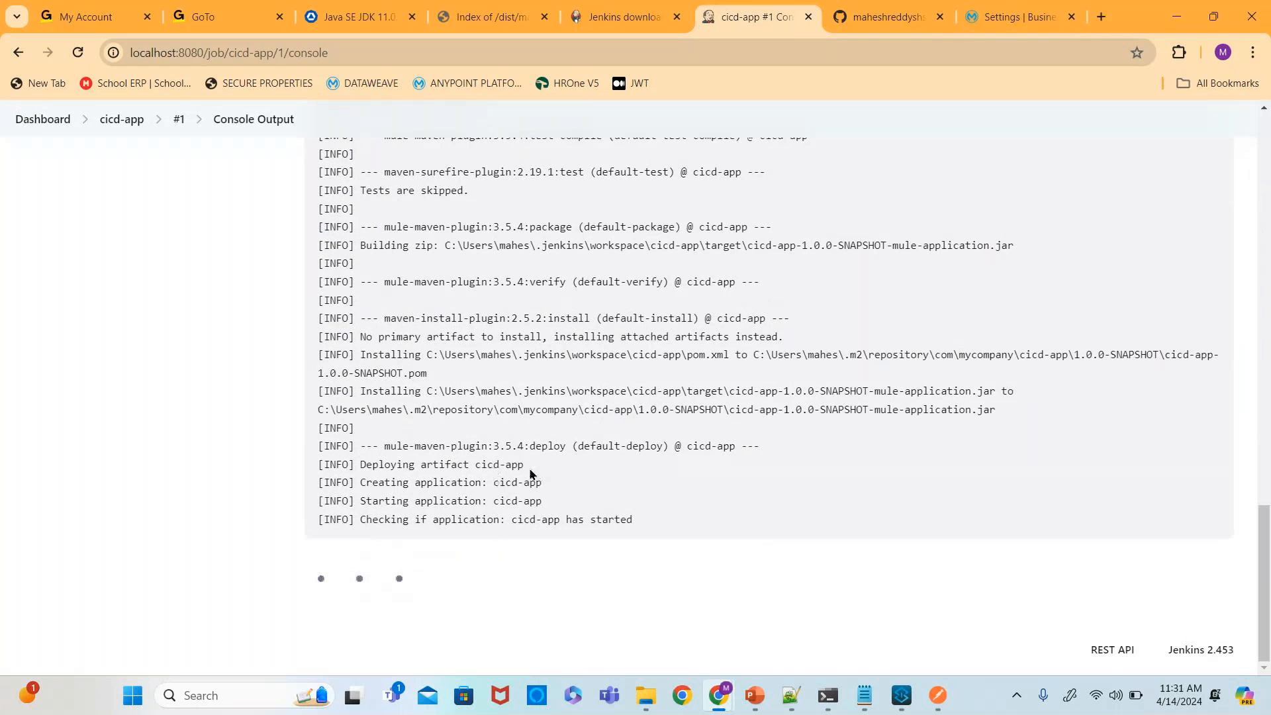
scroll(530, 472, "up", 5)
scroll(529, 470, "up", 8)
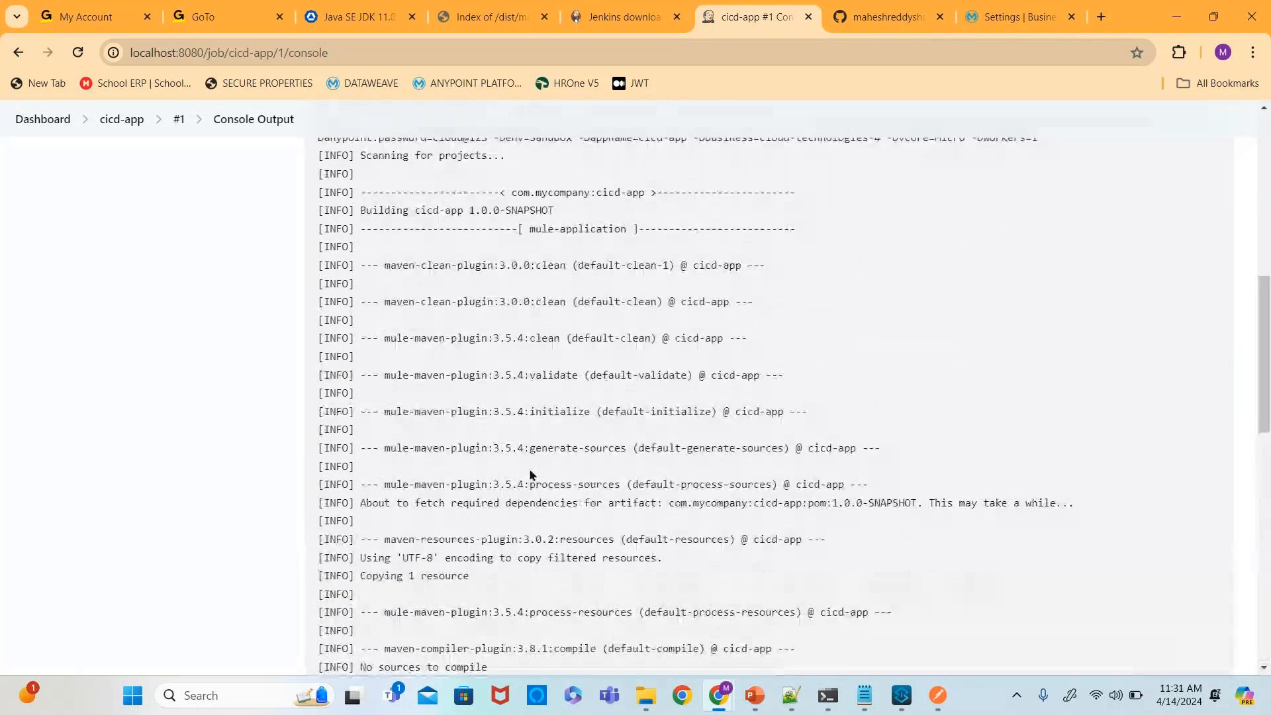
scroll(530, 474, "up", 7)
scroll(530, 472, "up", 3)
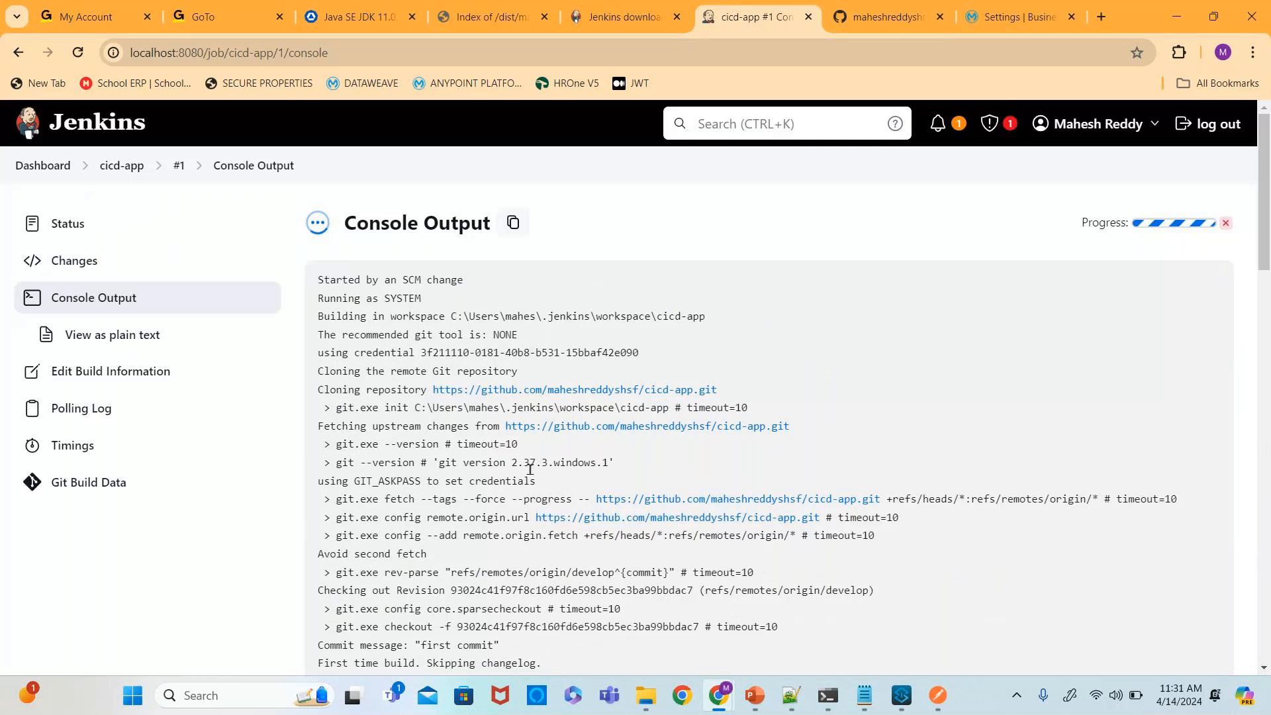
scroll(530, 472, "down", 5)
- Go back to the cicd-app job through the dashboard and reopen build #1's console output
left_click(18, 57)
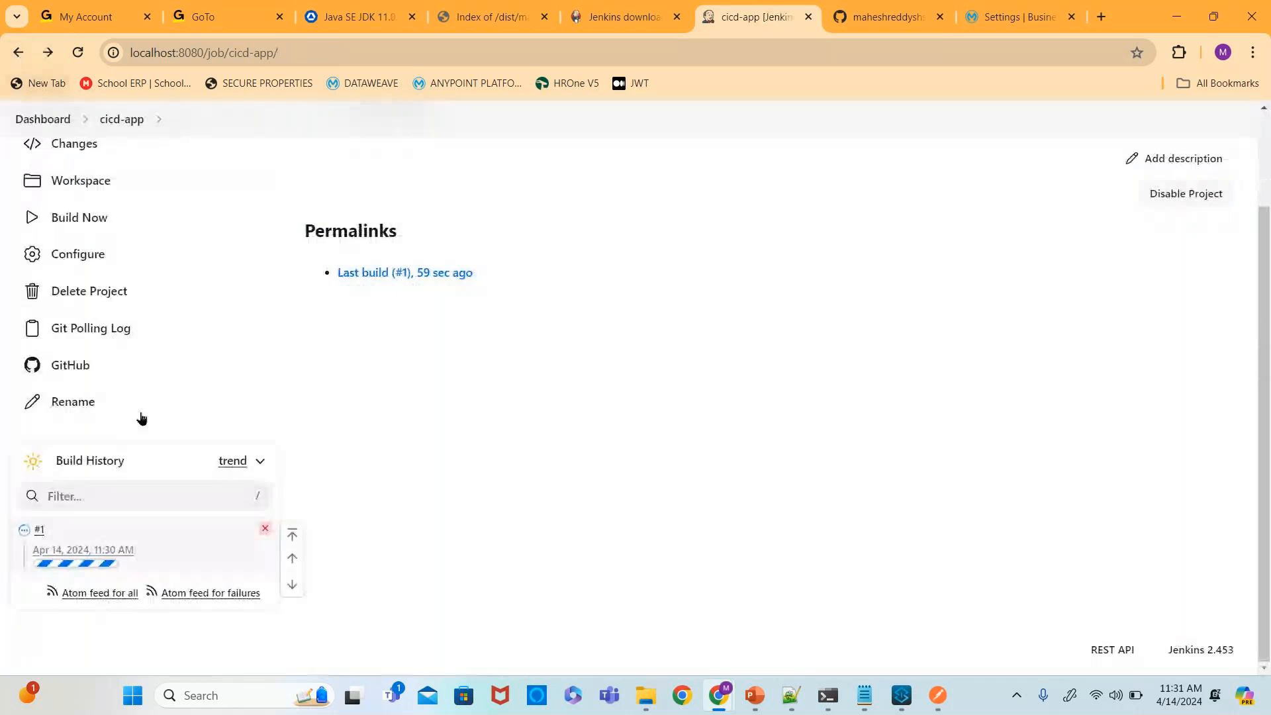
scroll(113, 239, "up", 2)
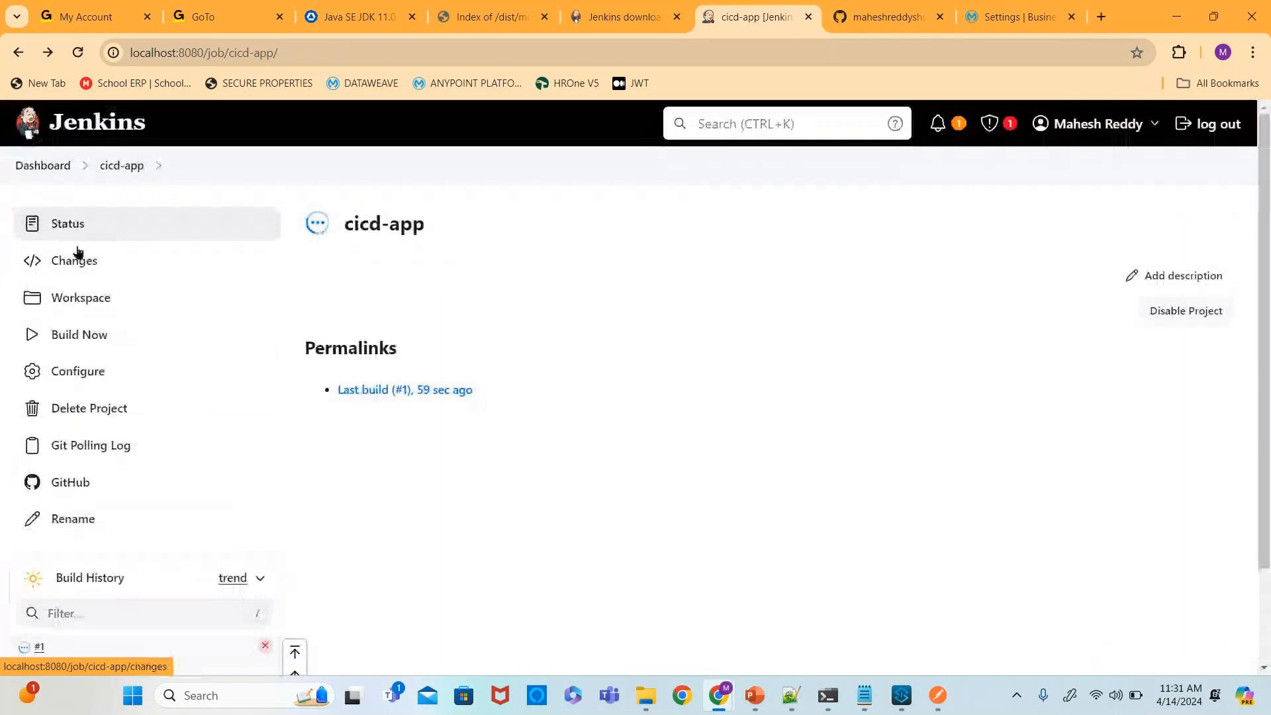
left_click(28, 169)
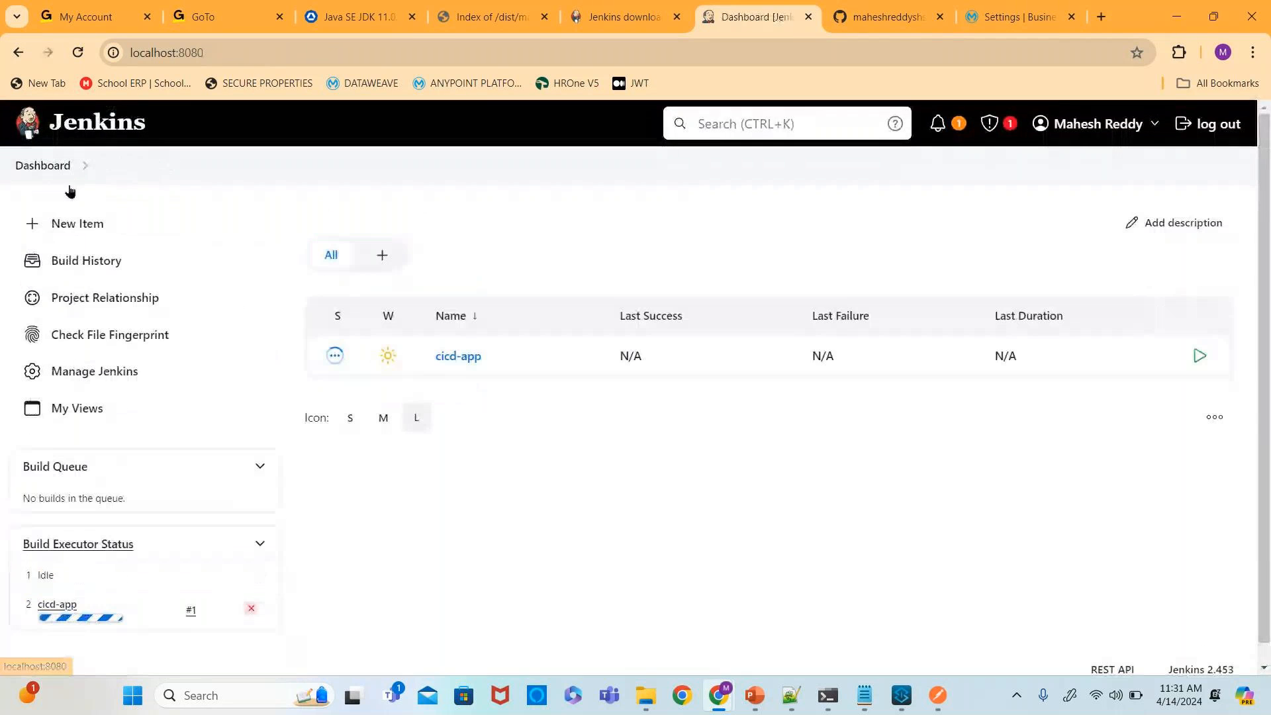
left_click(457, 359)
scroll(463, 370, "down", 2)
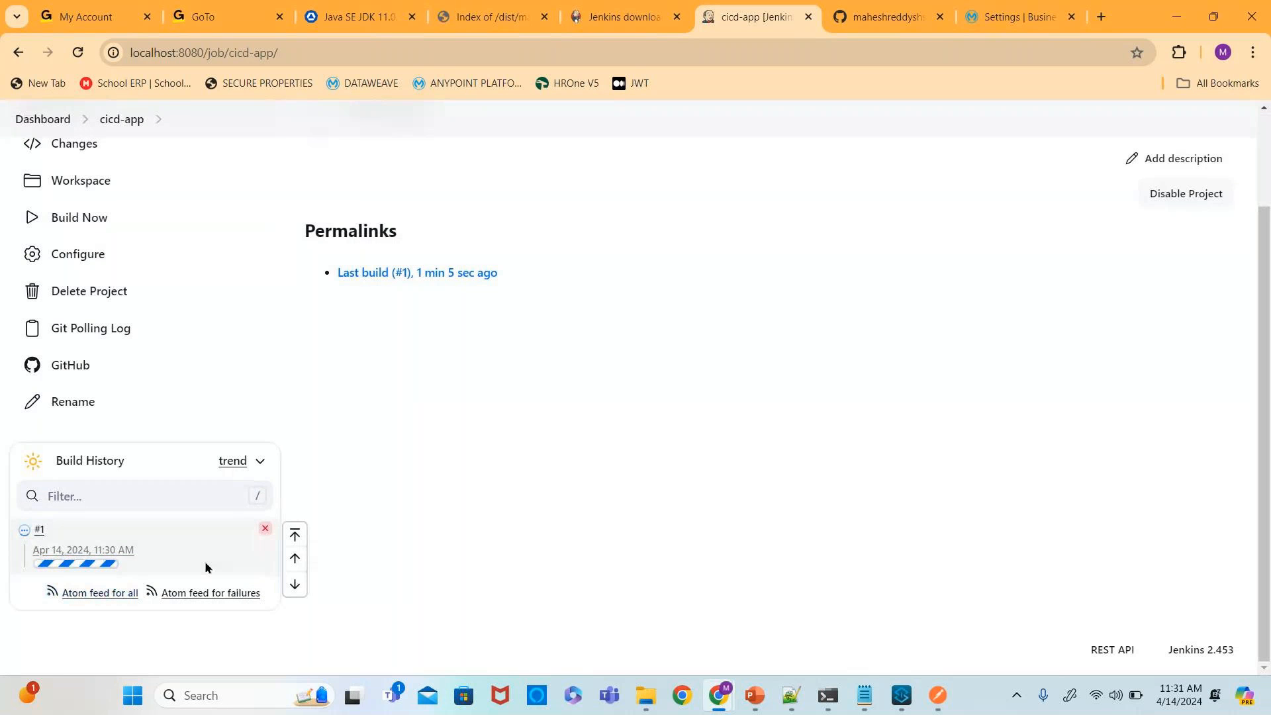
left_click(88, 551)
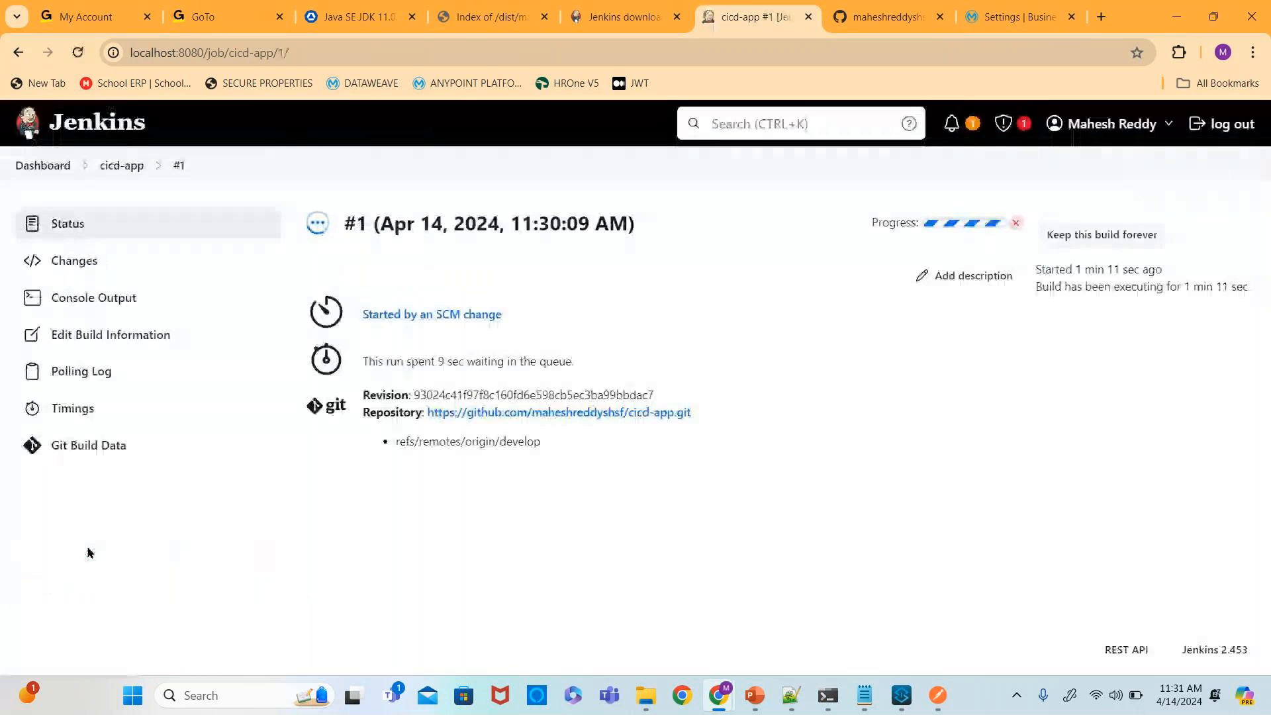
left_click(105, 302)
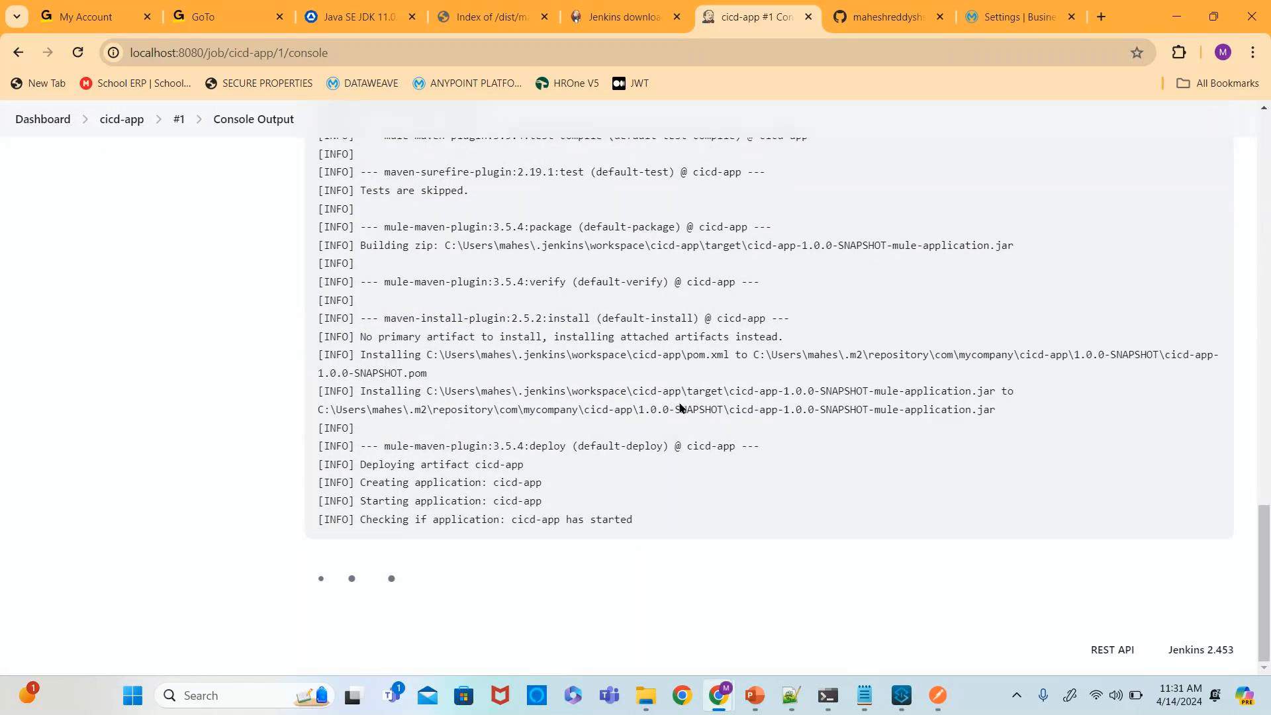
scroll(688, 405, "up", 6)
scroll(750, 440, "down", 6)
- Switch to the Anypoint Platform tab, open Runtime Manager and view the cicd-app application's dashboard
left_click(1016, 16)
left_click(34, 154)
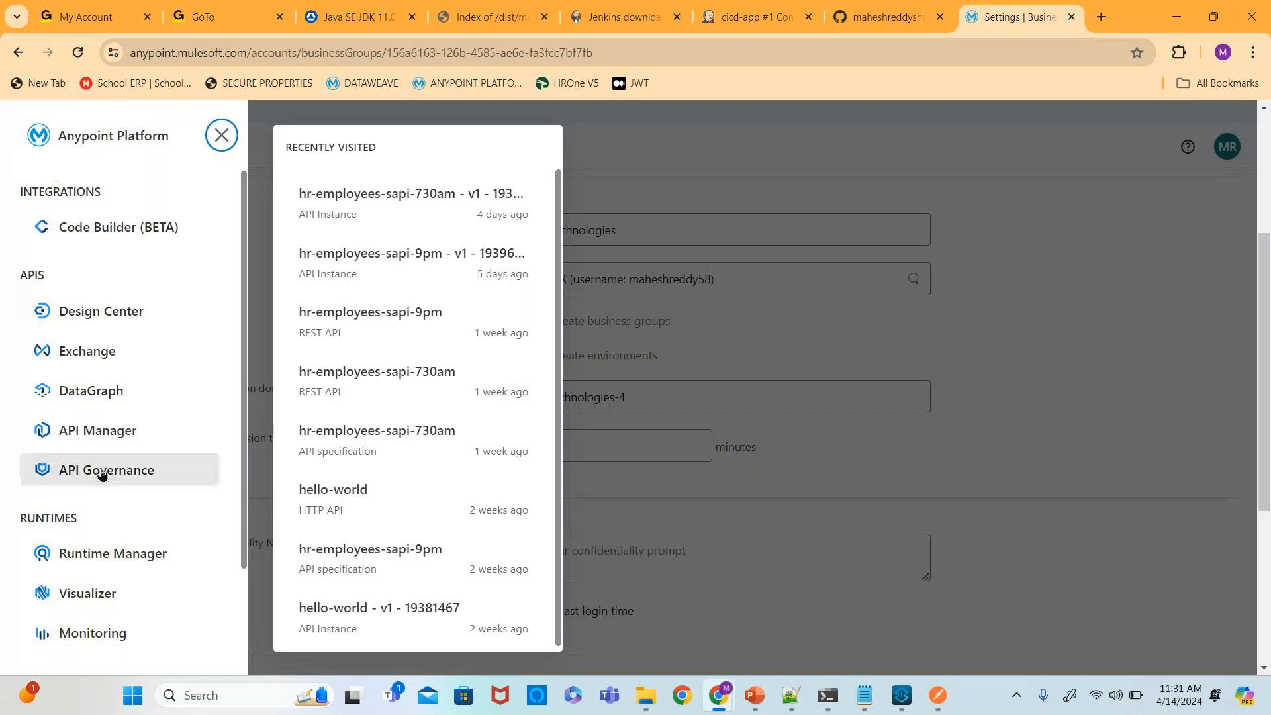
scroll(101, 463, "down", 2)
left_click(106, 429)
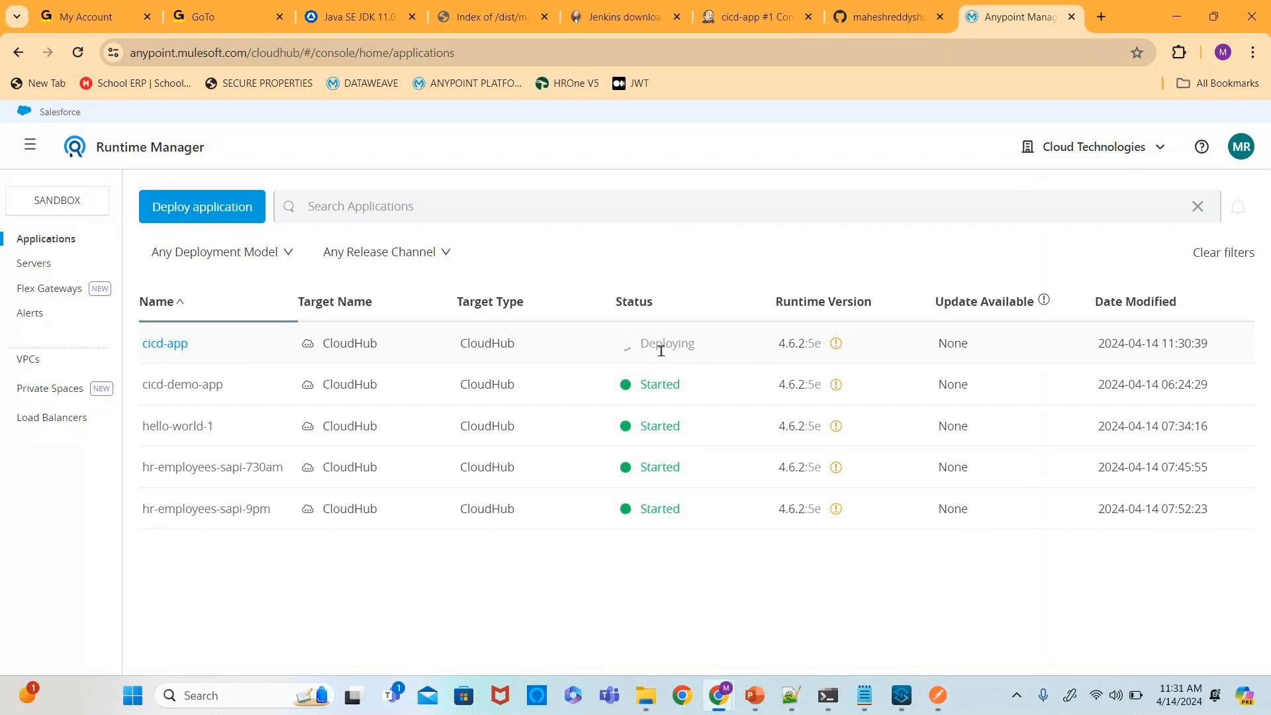
left_click(178, 343)
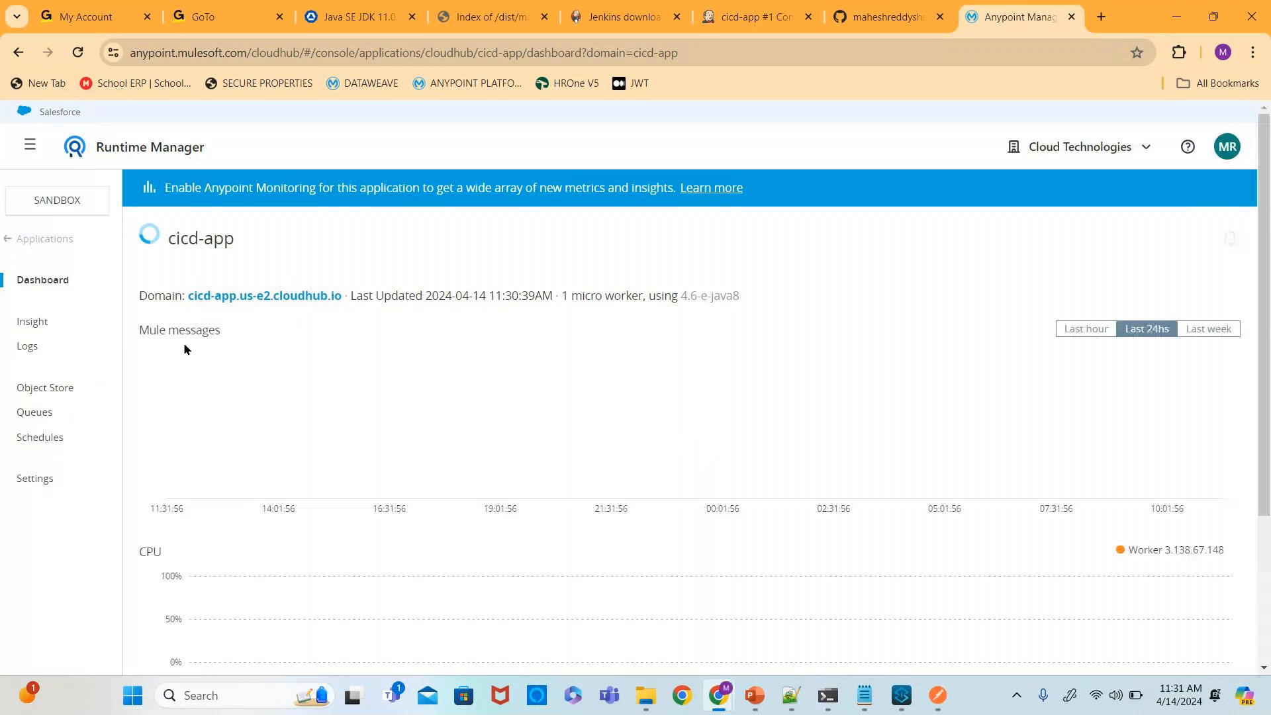
scroll(187, 344, "down", 3)
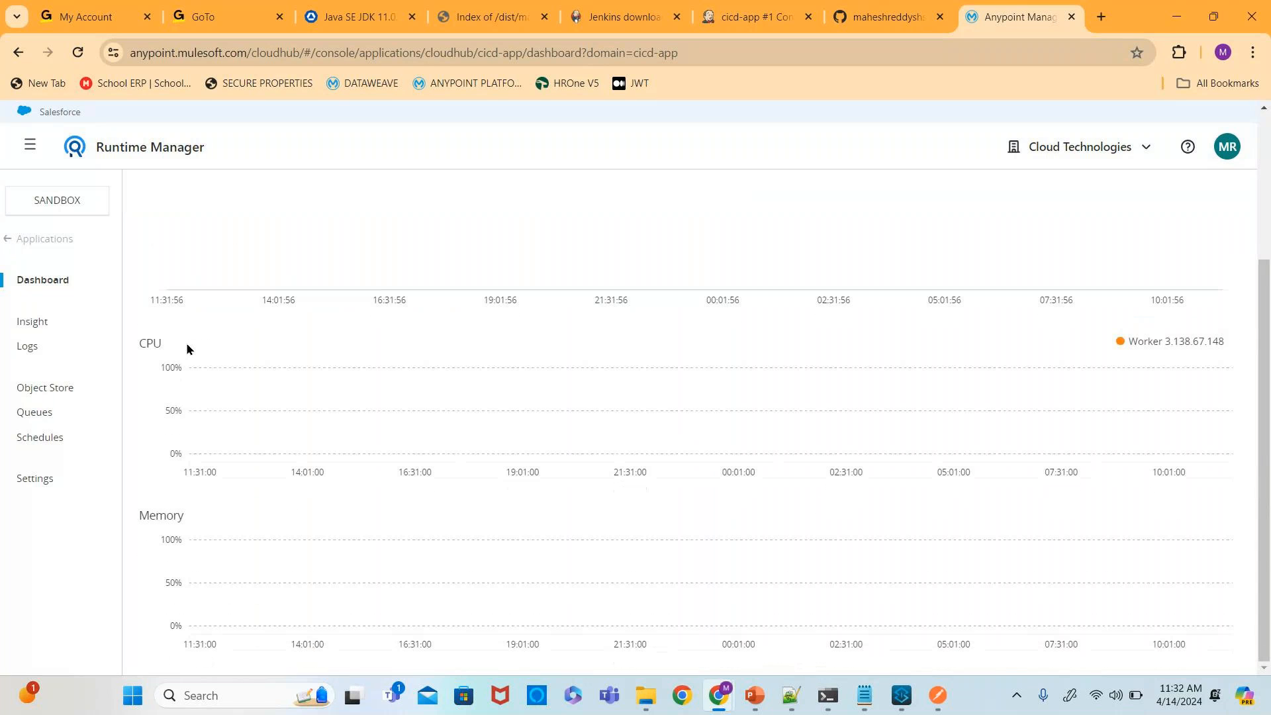
scroll(188, 348, "up", 3)
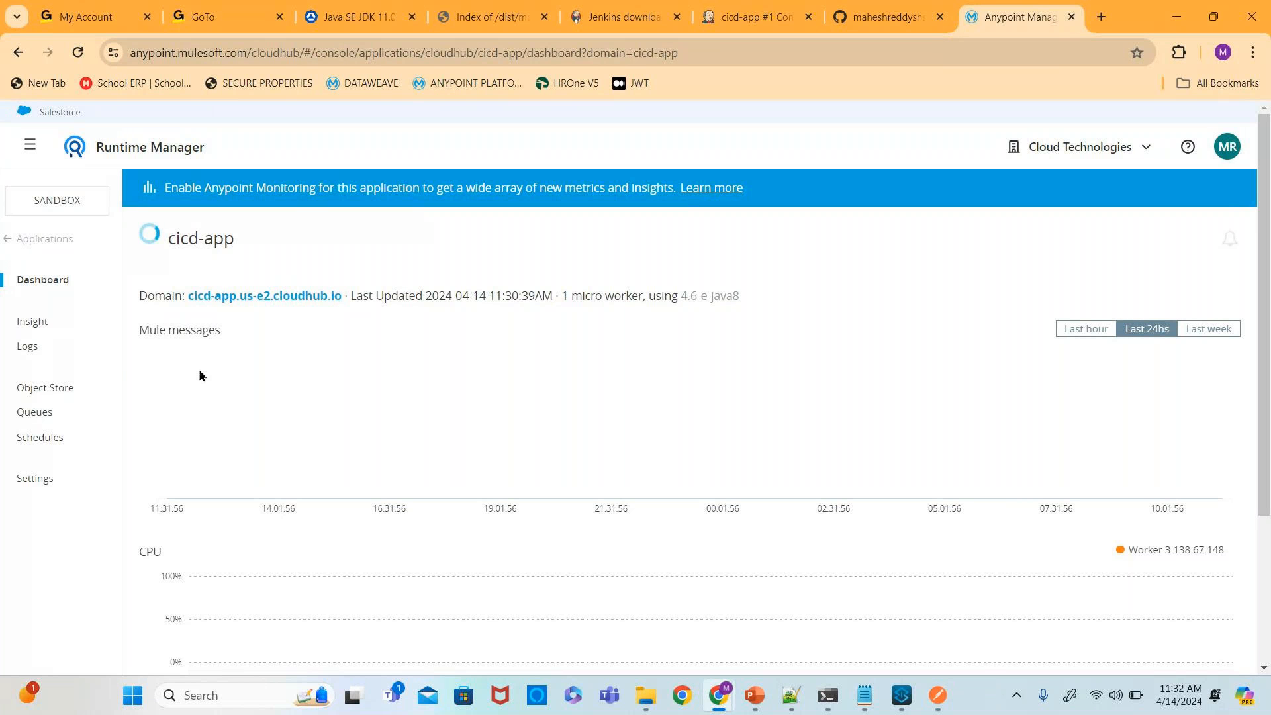
left_click(41, 239)
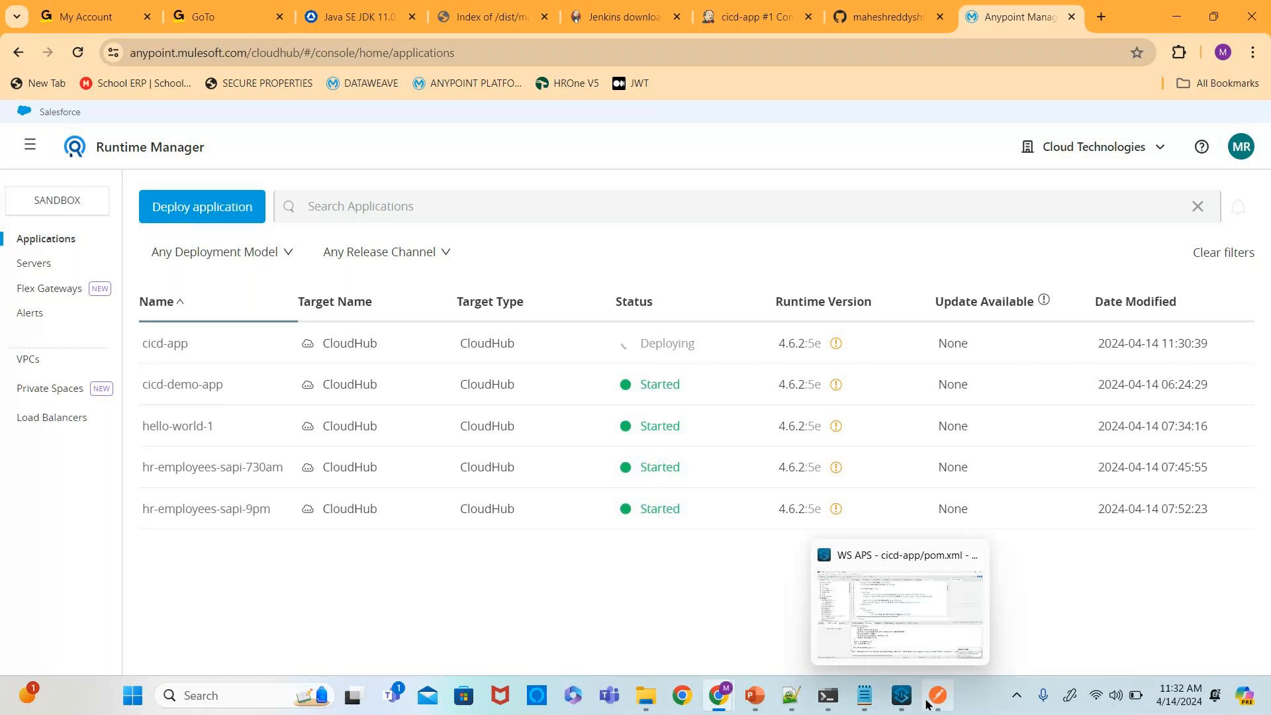
- Alternate between the Jenkins console output and the Runtime Manager application list to monitor the deployment
mouse_move(929, 704)
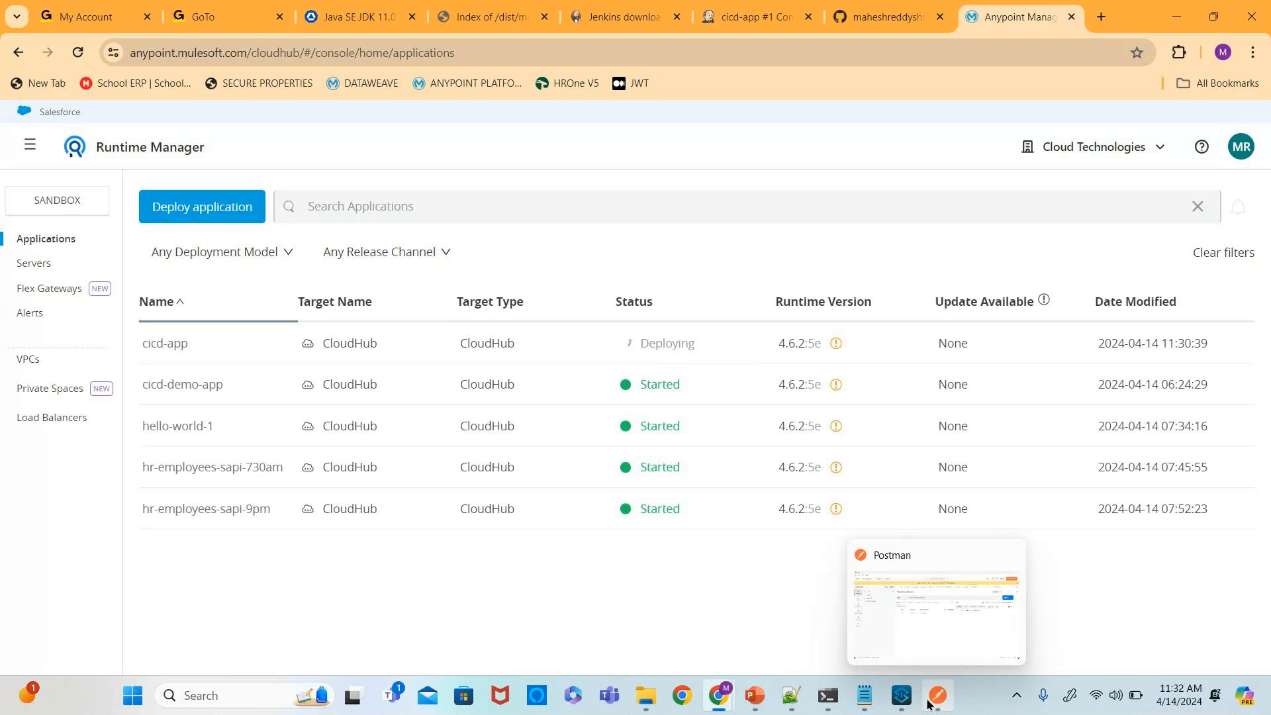
left_click(730, 25)
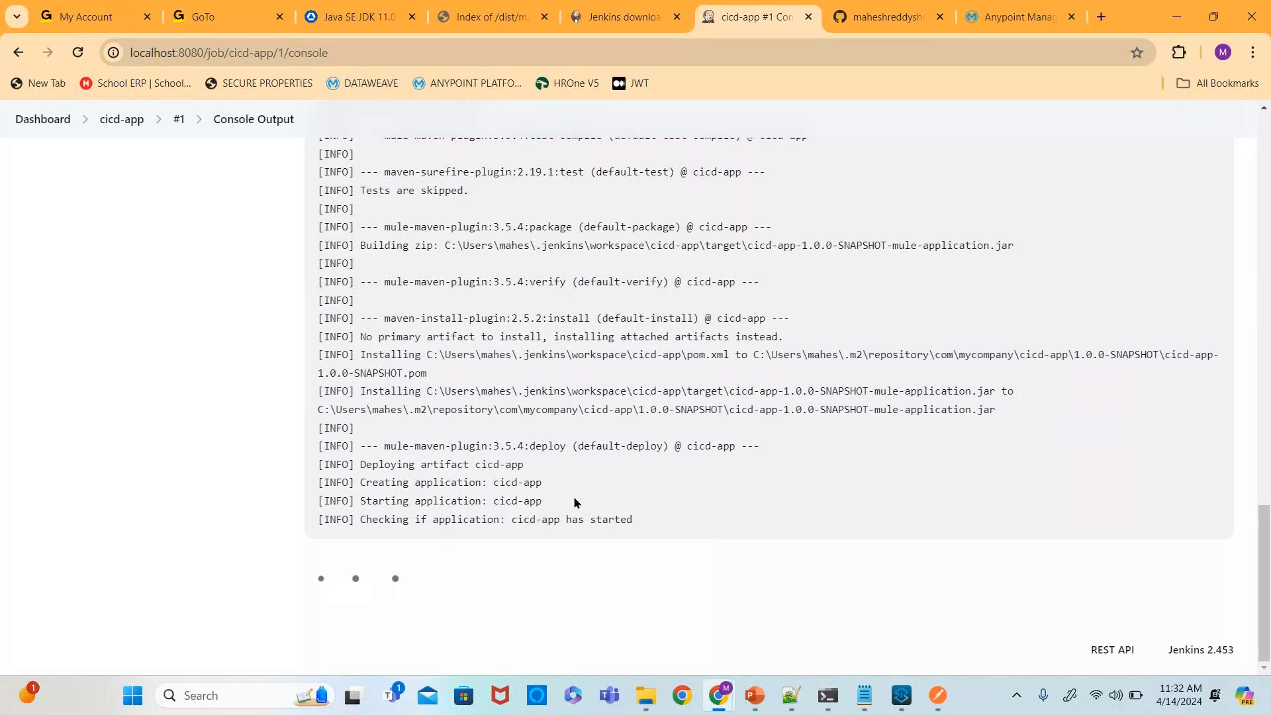
scroll(575, 503, "up", 20)
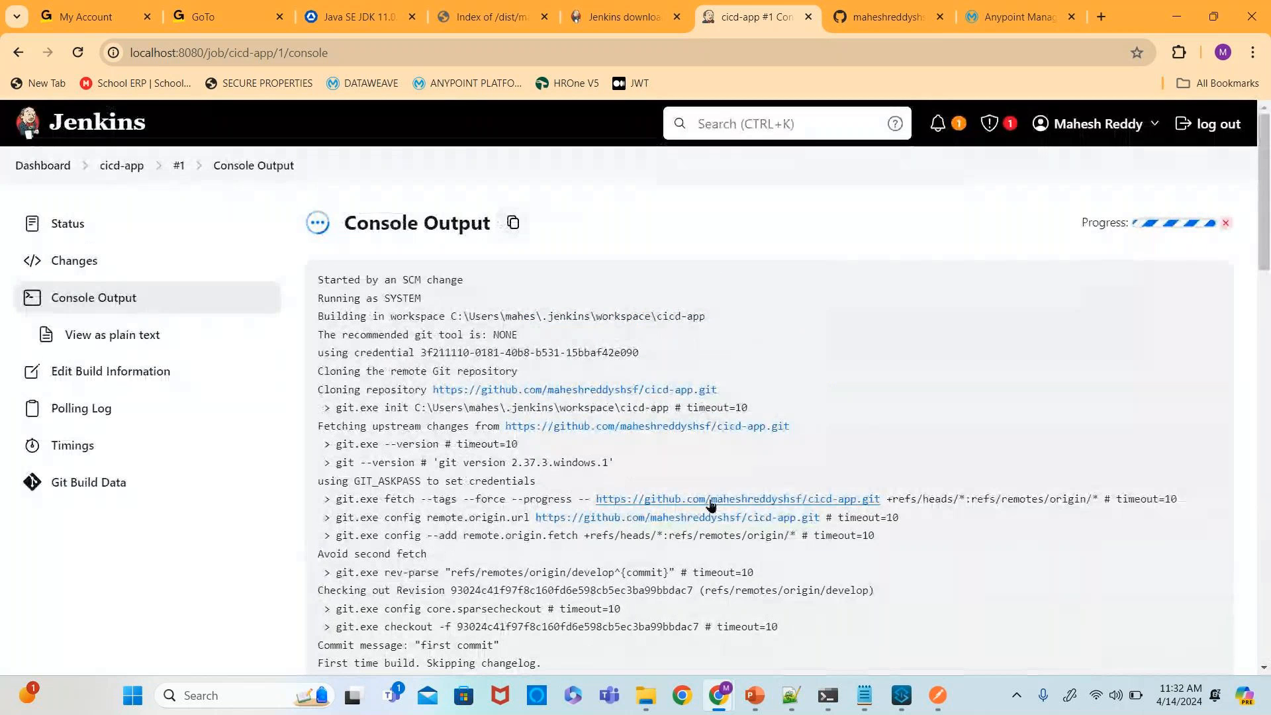
scroll(677, 510, "down", 20)
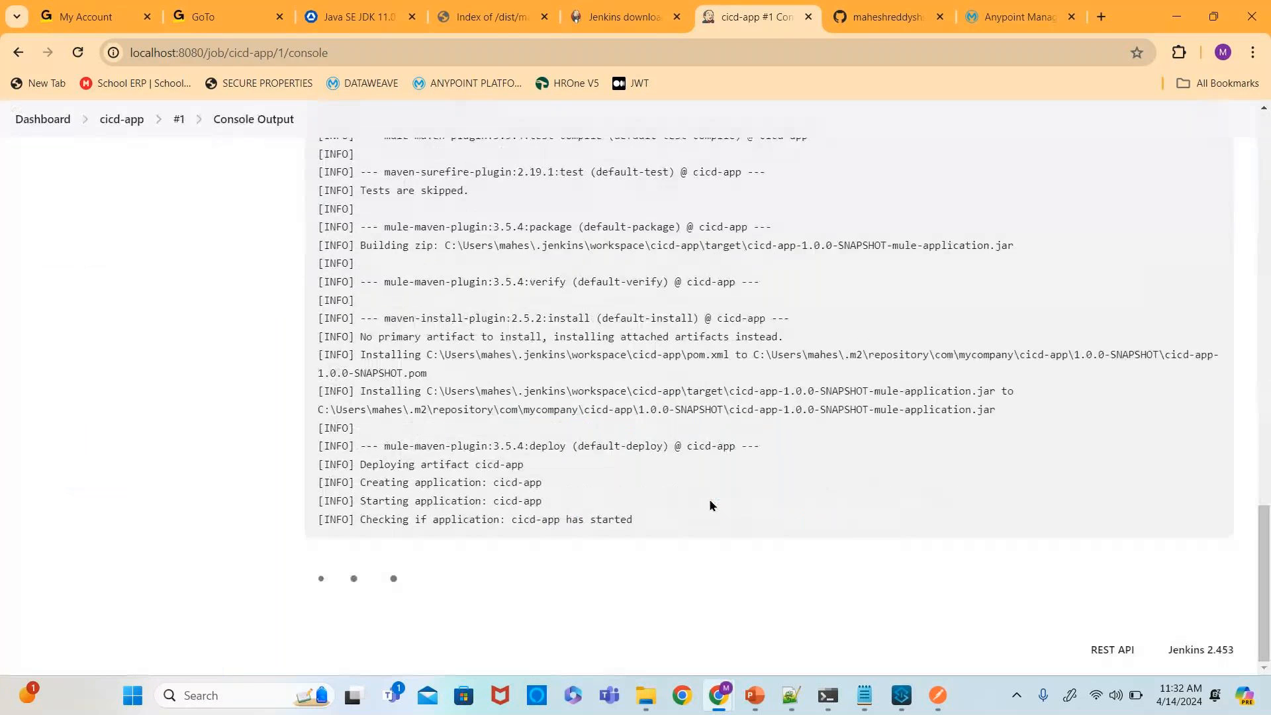
scroll(711, 505, "up", 20)
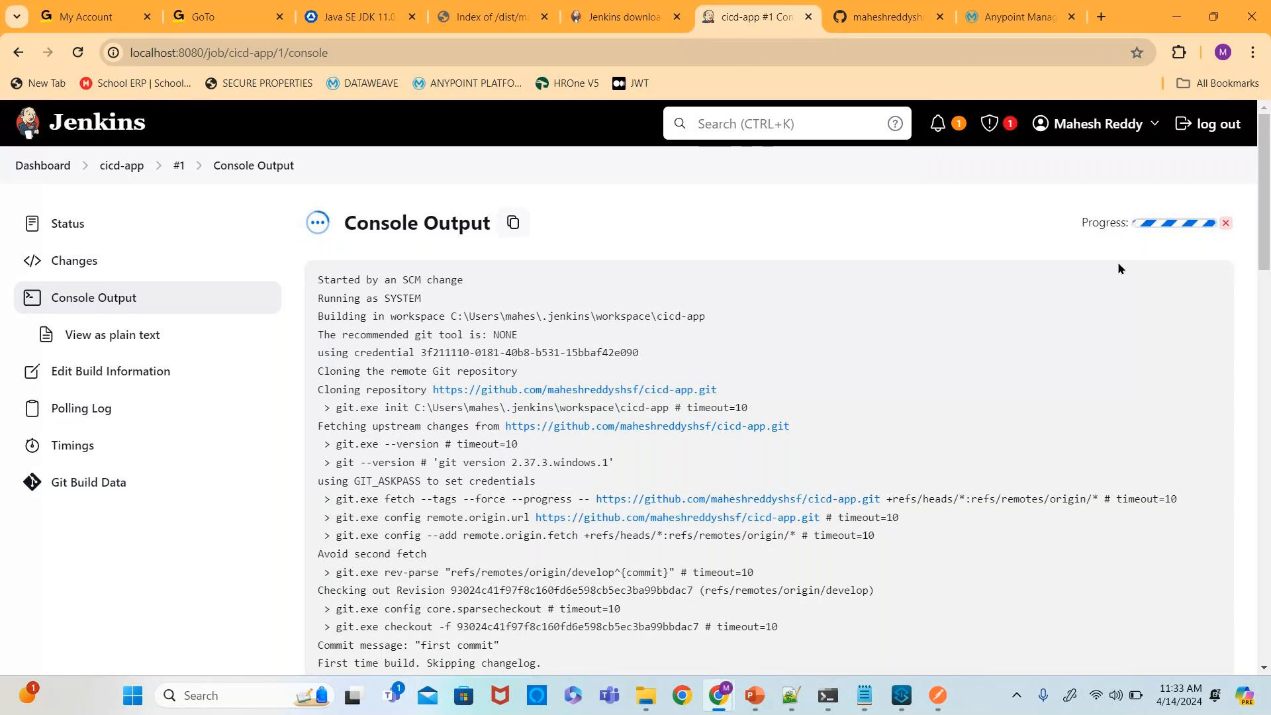
left_click(995, 19)
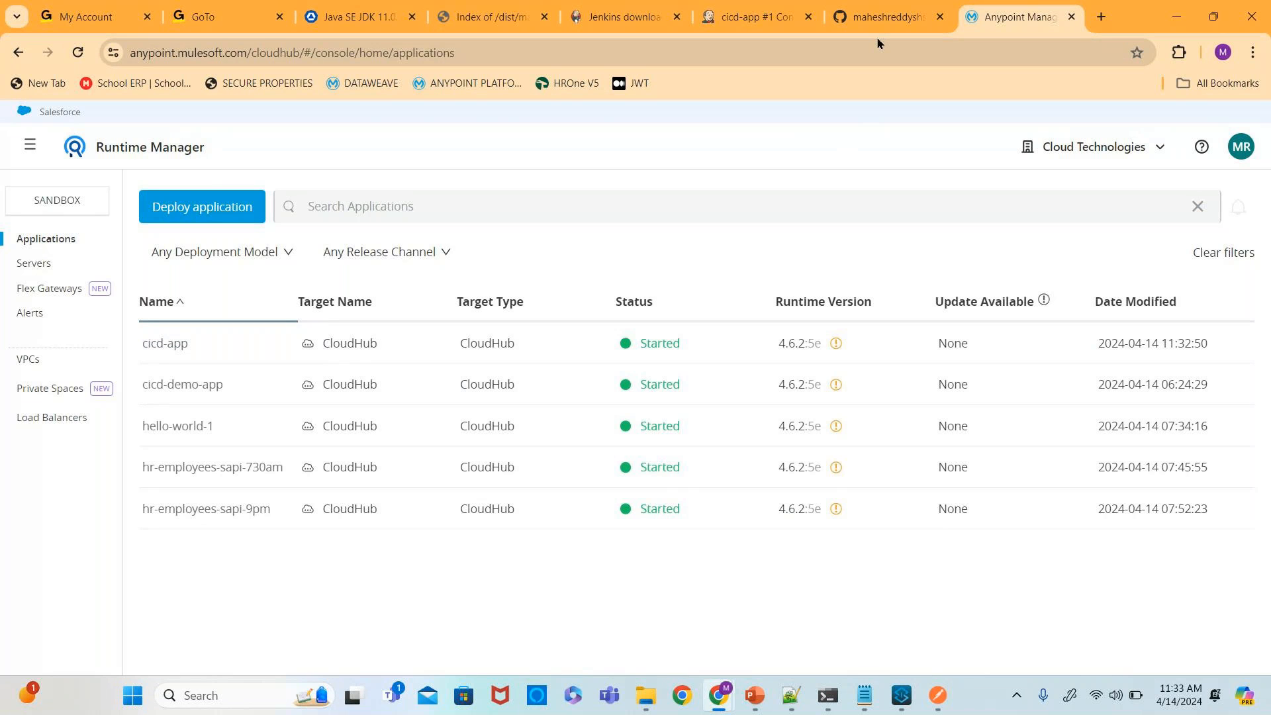
left_click(755, 19)
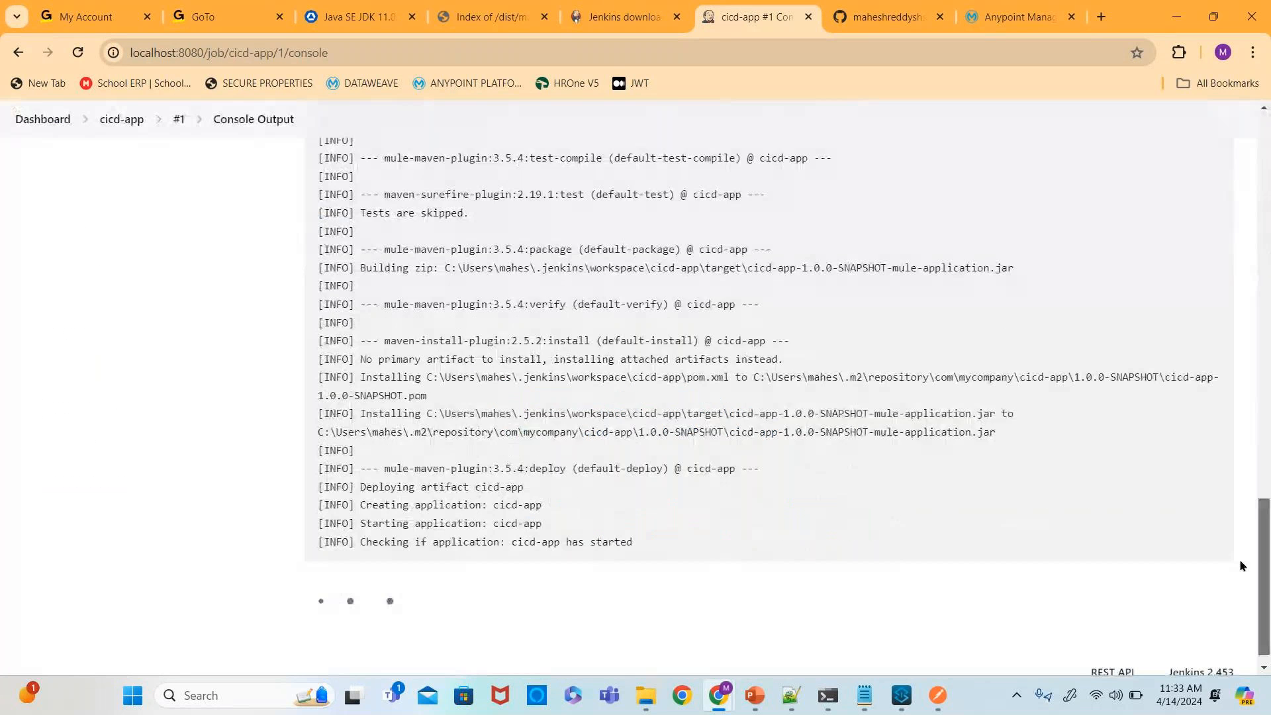
- Scroll through build #1's console output down to its final lines
left_click_drag(1238, 560, 1232, 642)
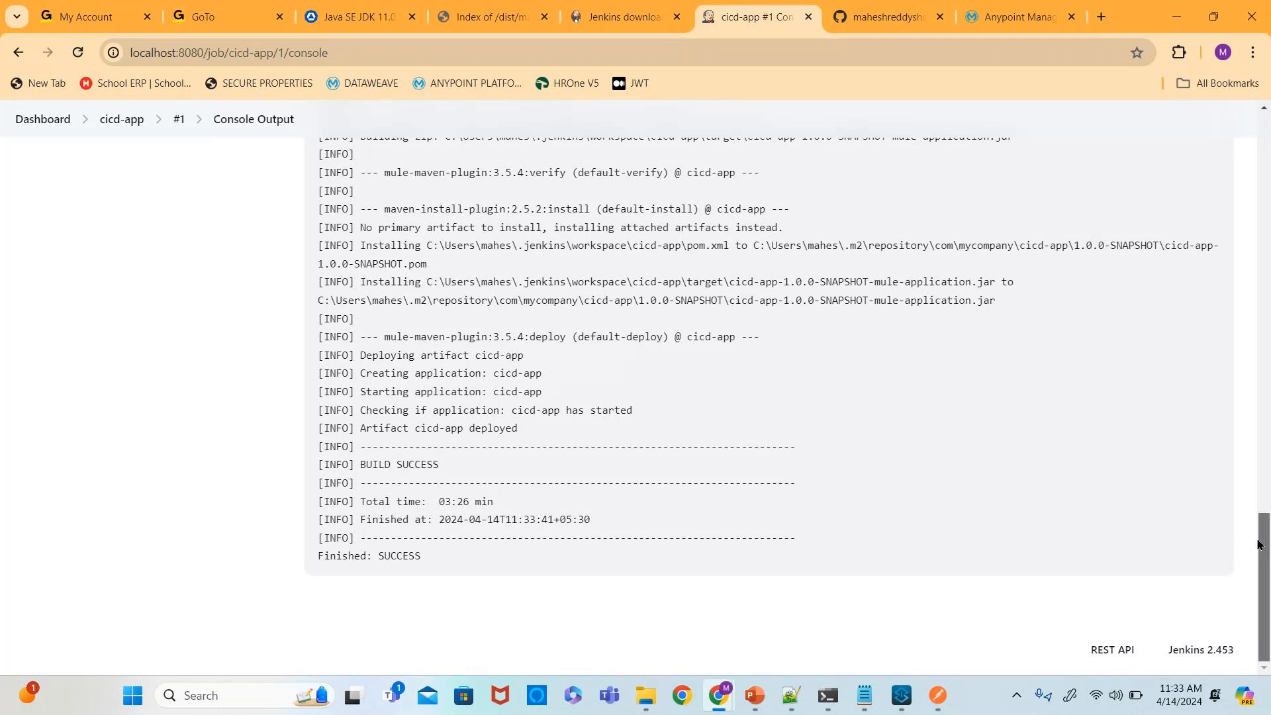
left_click_drag(1260, 544, 1268, 123)
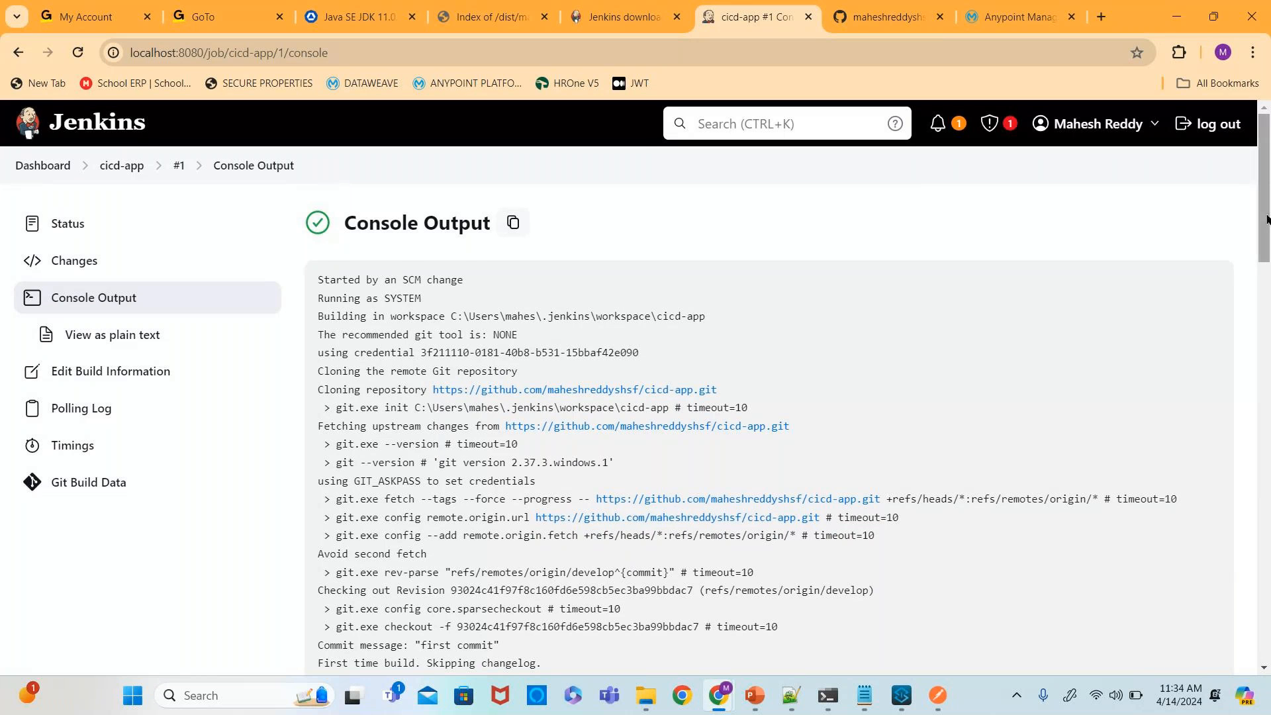
left_click_drag(1266, 219, 1267, 657)
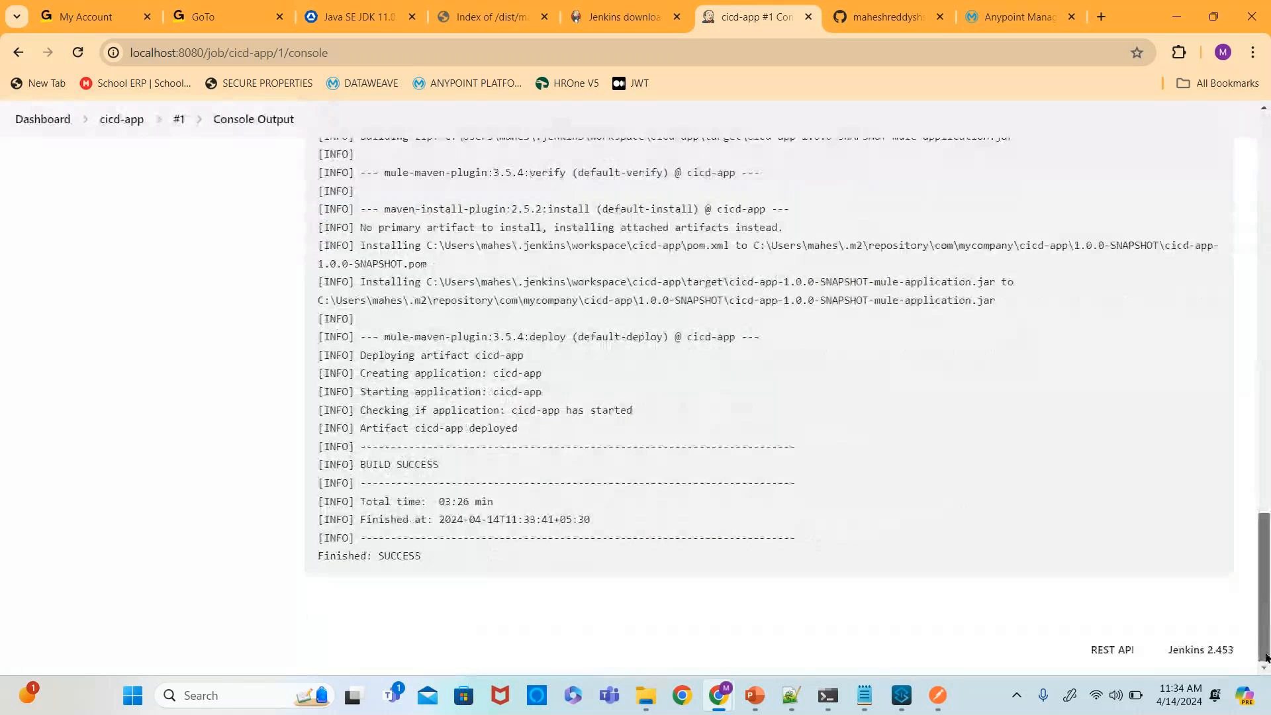
- Open the cicd-app application's settings in Runtime Manager and copy its app URL
left_click(995, 18)
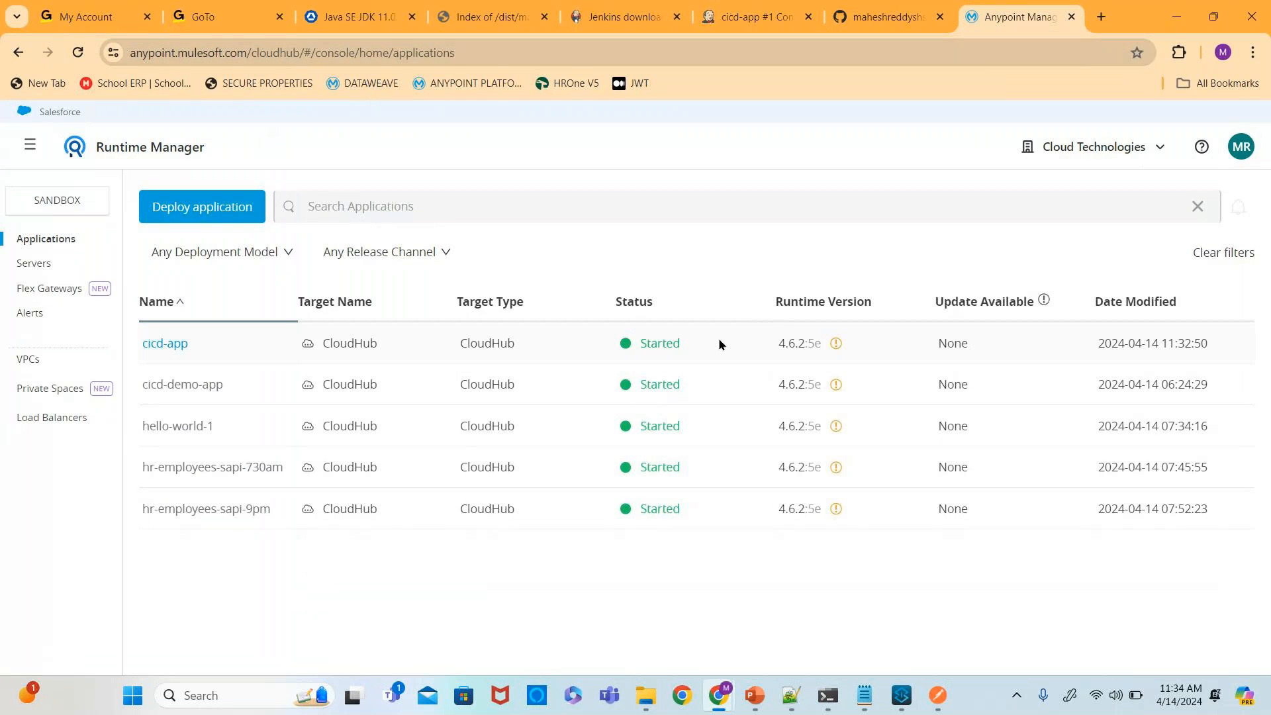
left_click(164, 345)
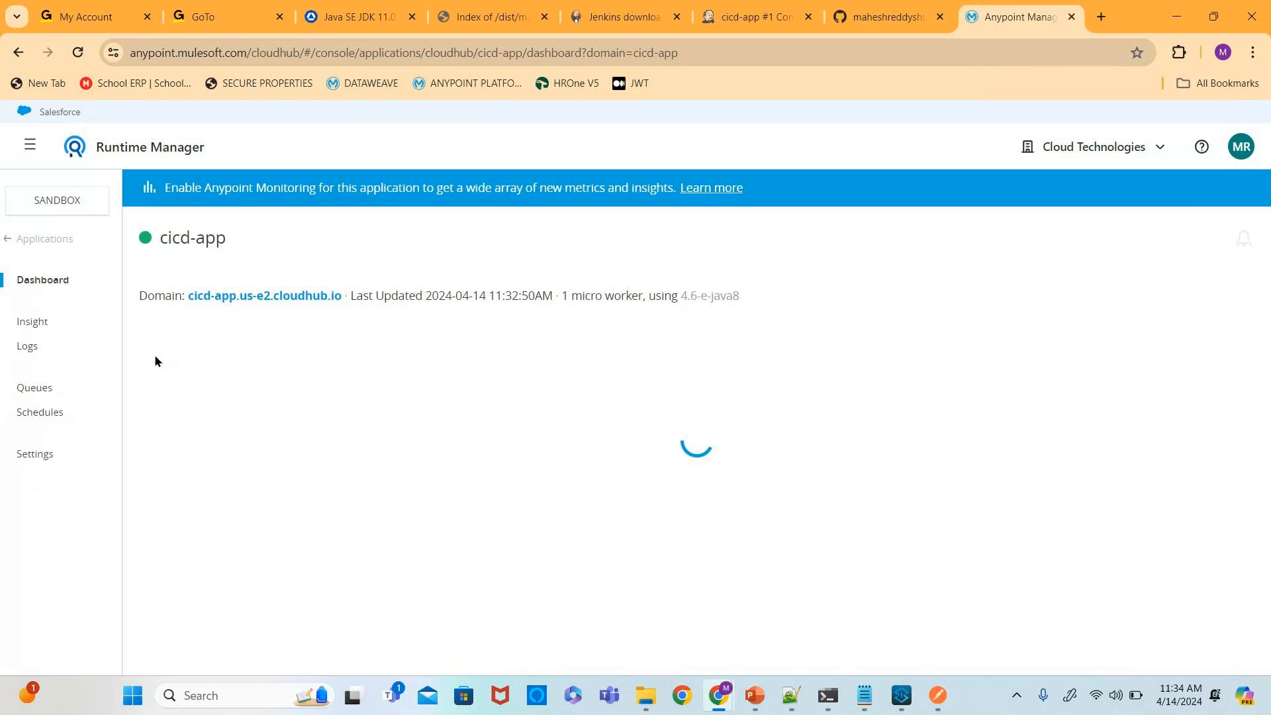
left_click(47, 458)
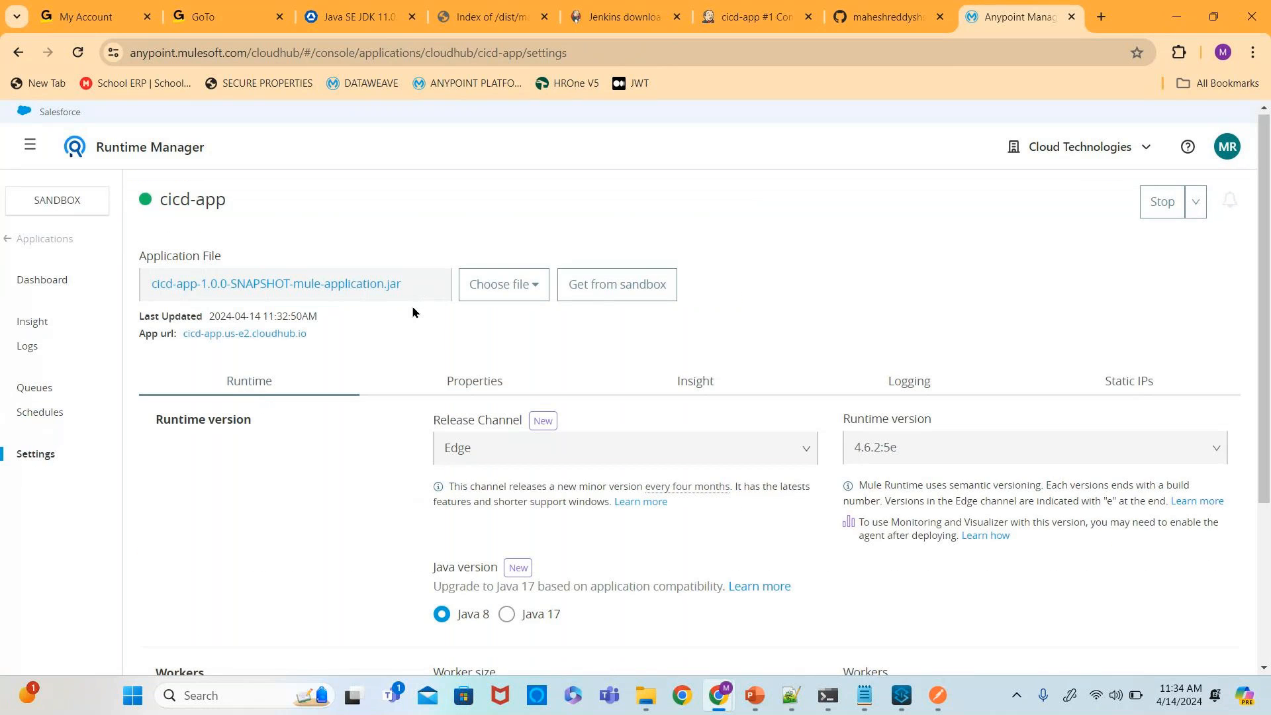
scroll(412, 312, "down", 1)
scroll(376, 266, "down", 2)
scroll(361, 252, "up", 3)
left_click_drag(307, 334, 186, 334)
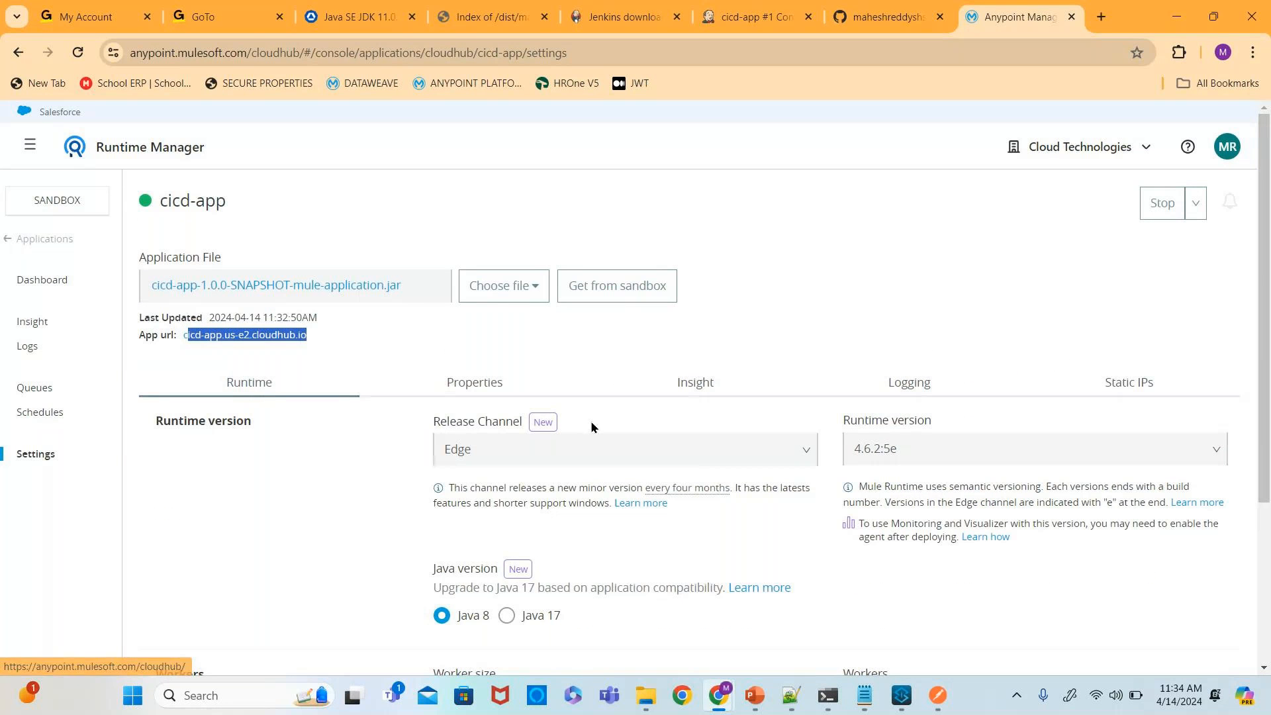
key("shift+Left")
key("ctrl+c")
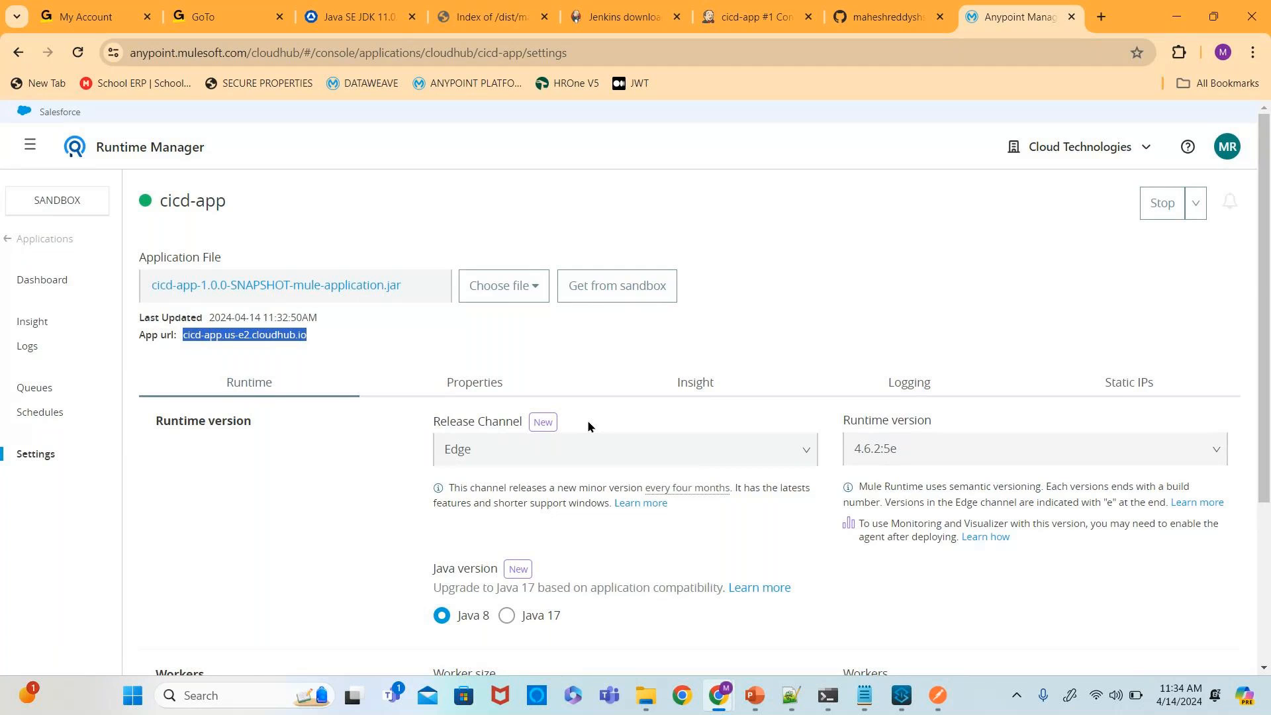
left_click(937, 695)
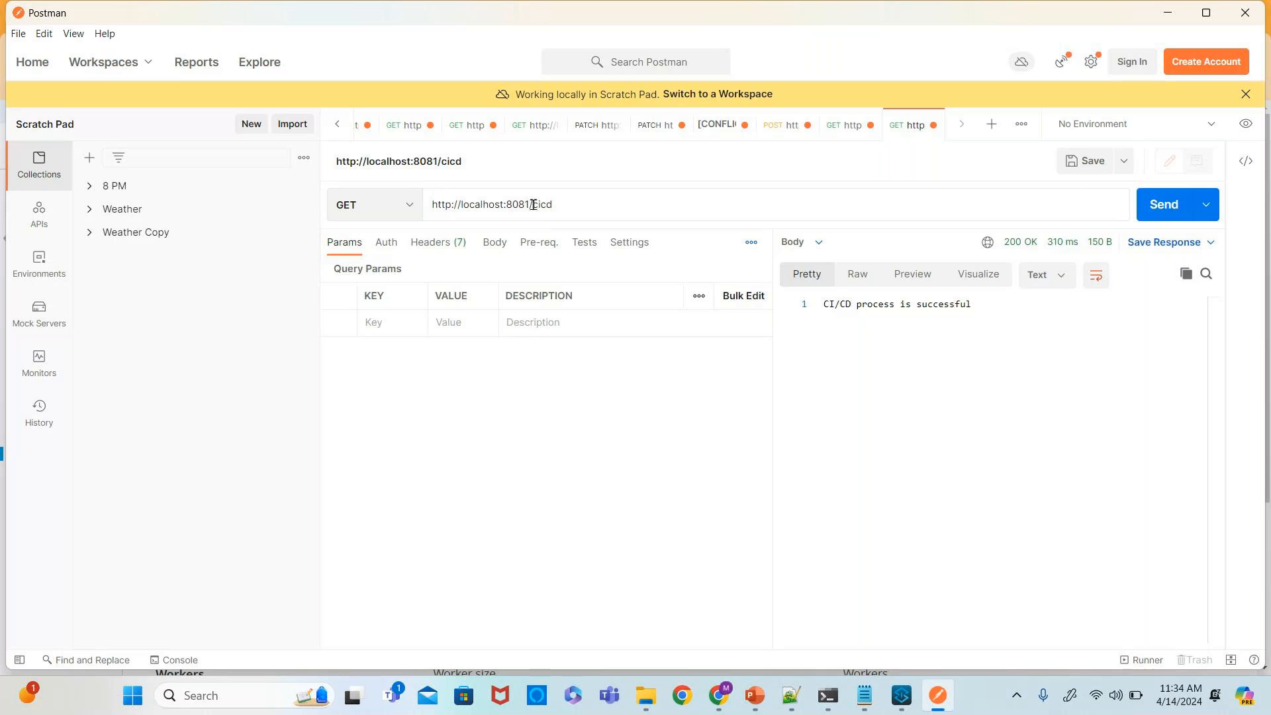
left_click_drag(533, 205, 461, 205)
key("ctrl+v")
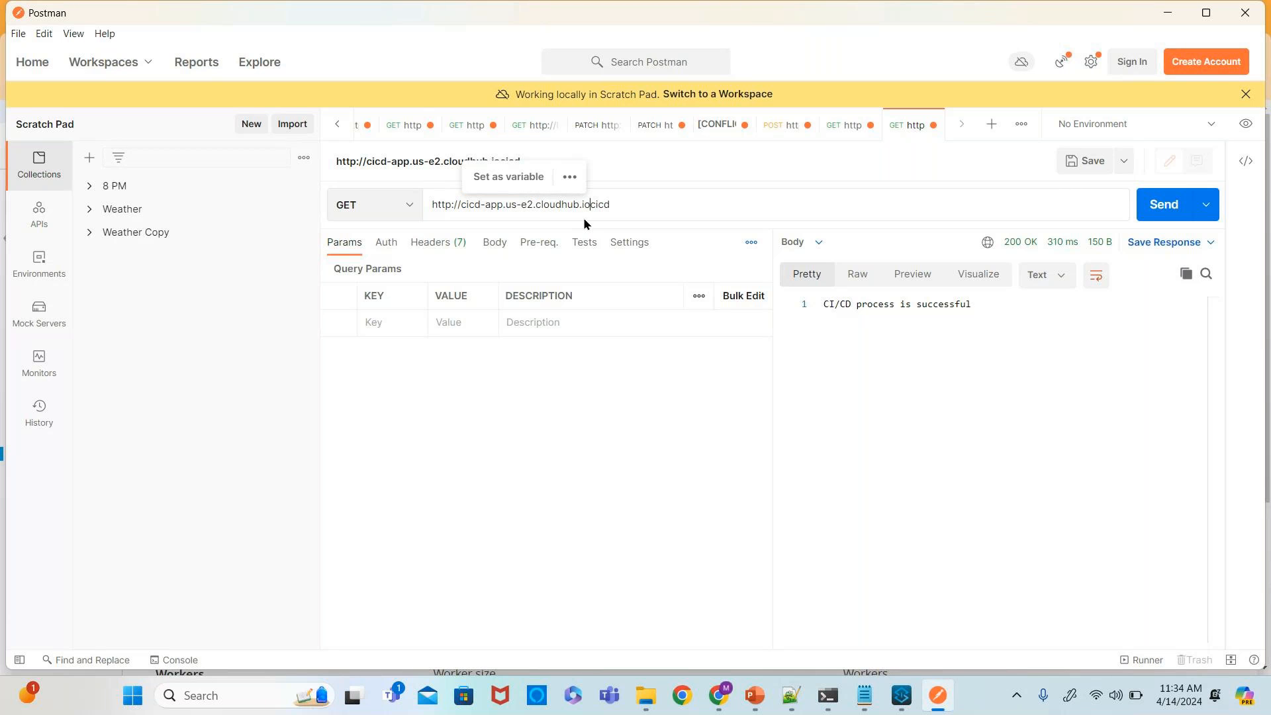
left_click(583, 217)
type("/")
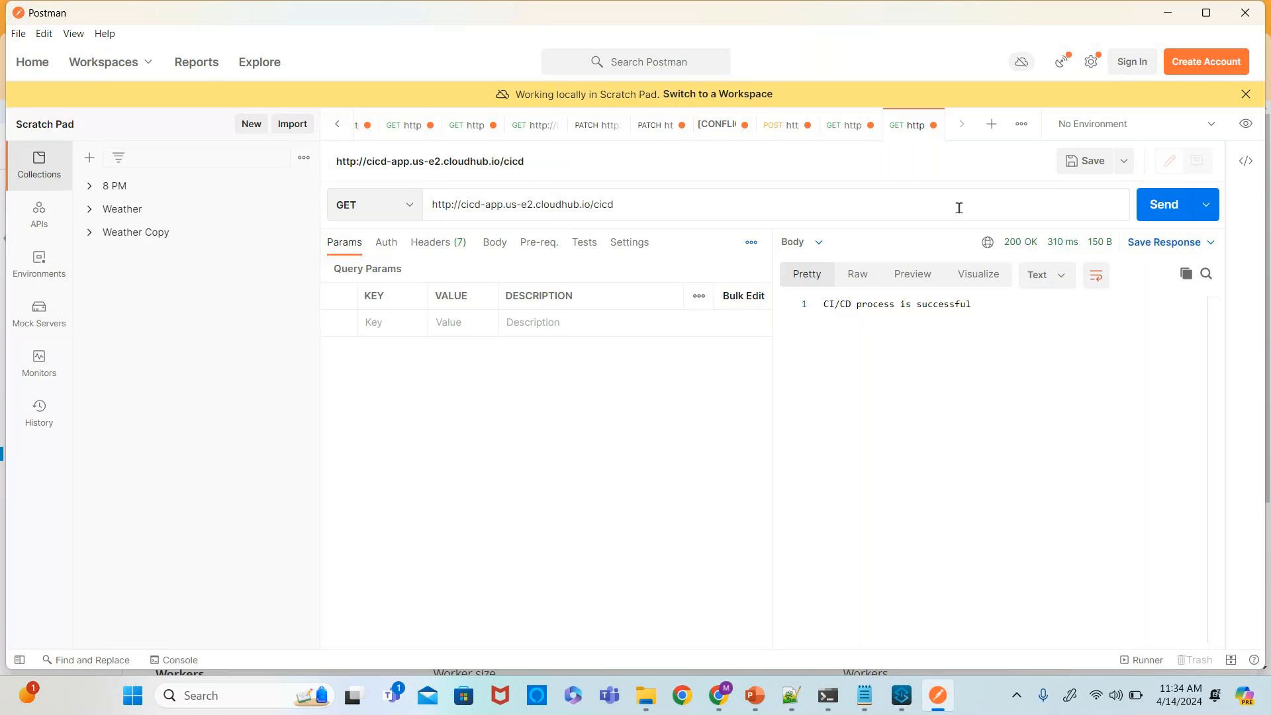
left_click(1157, 210)
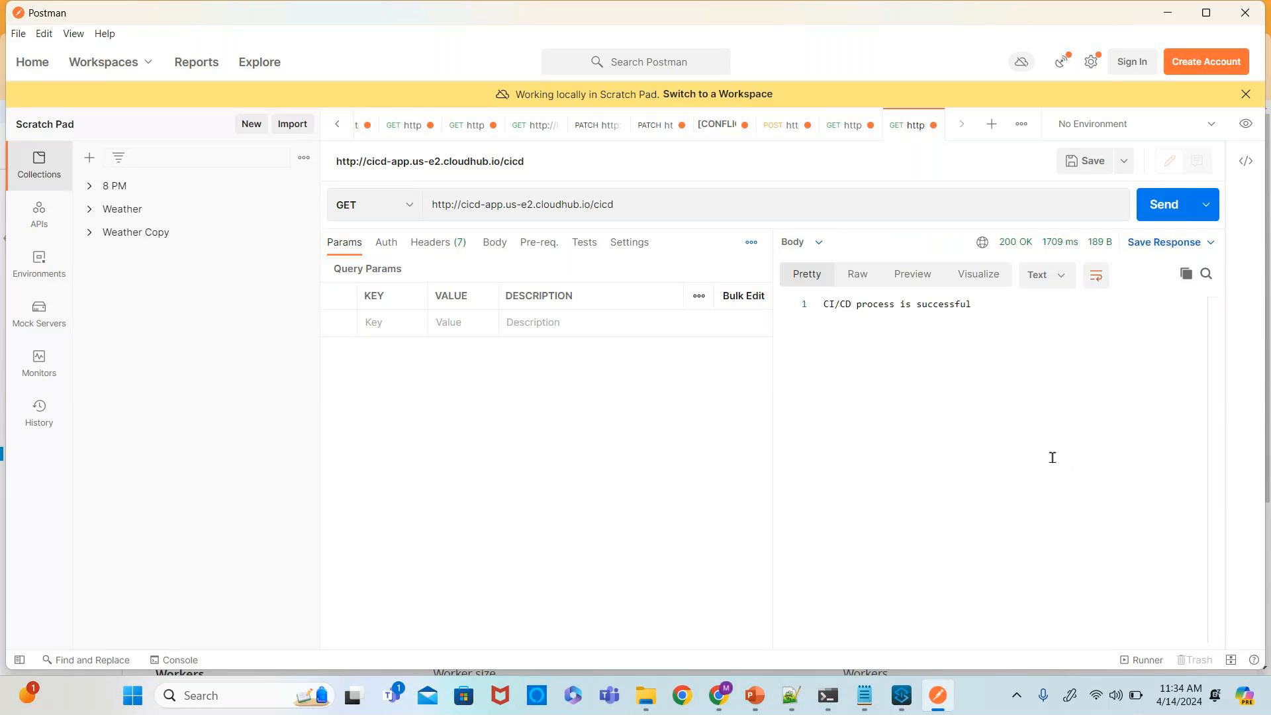
- Resend the GET request to the cicd-app CloudHub endpoint
left_click(1152, 209)
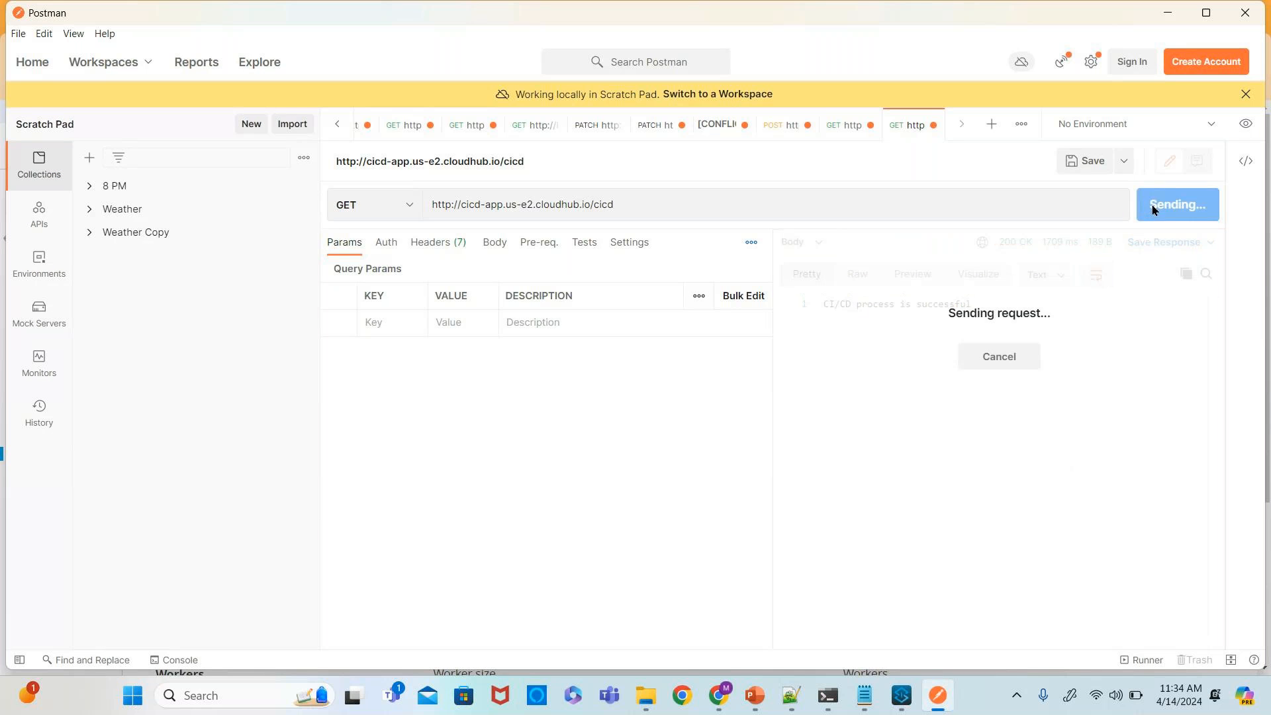
left_click(1159, 204)
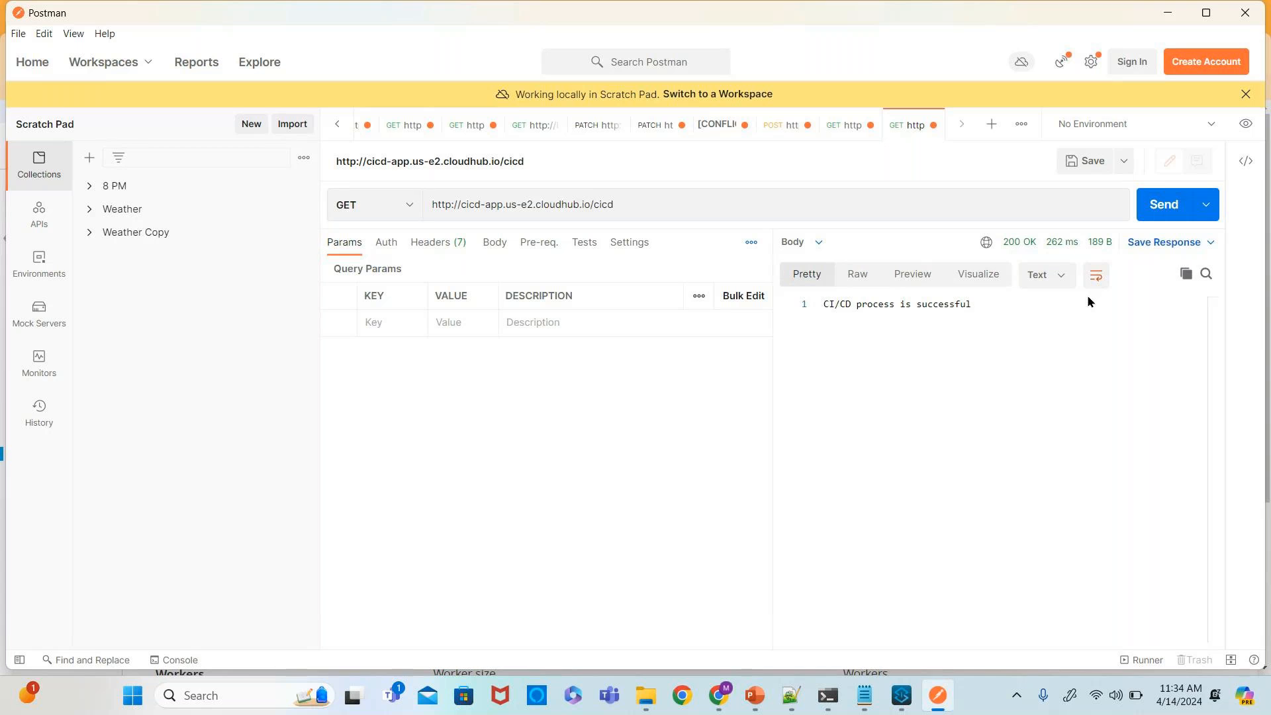
key("alt+Tab")
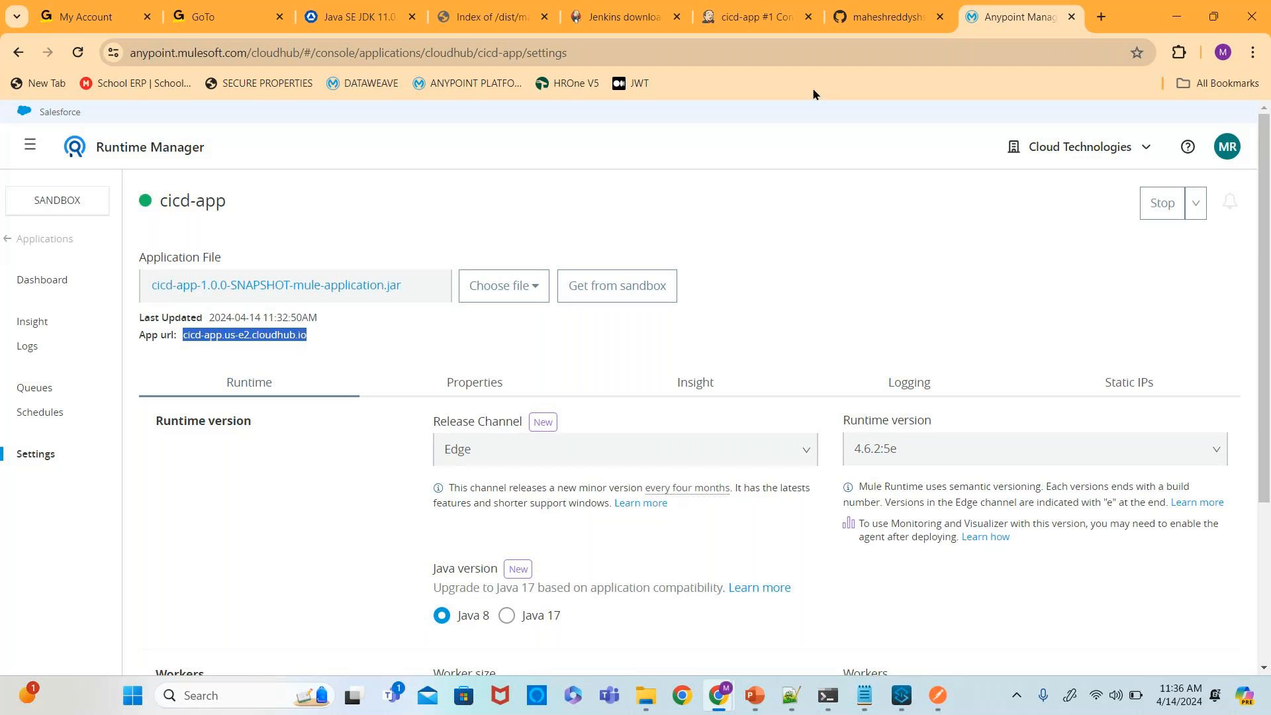
left_click(754, 16)
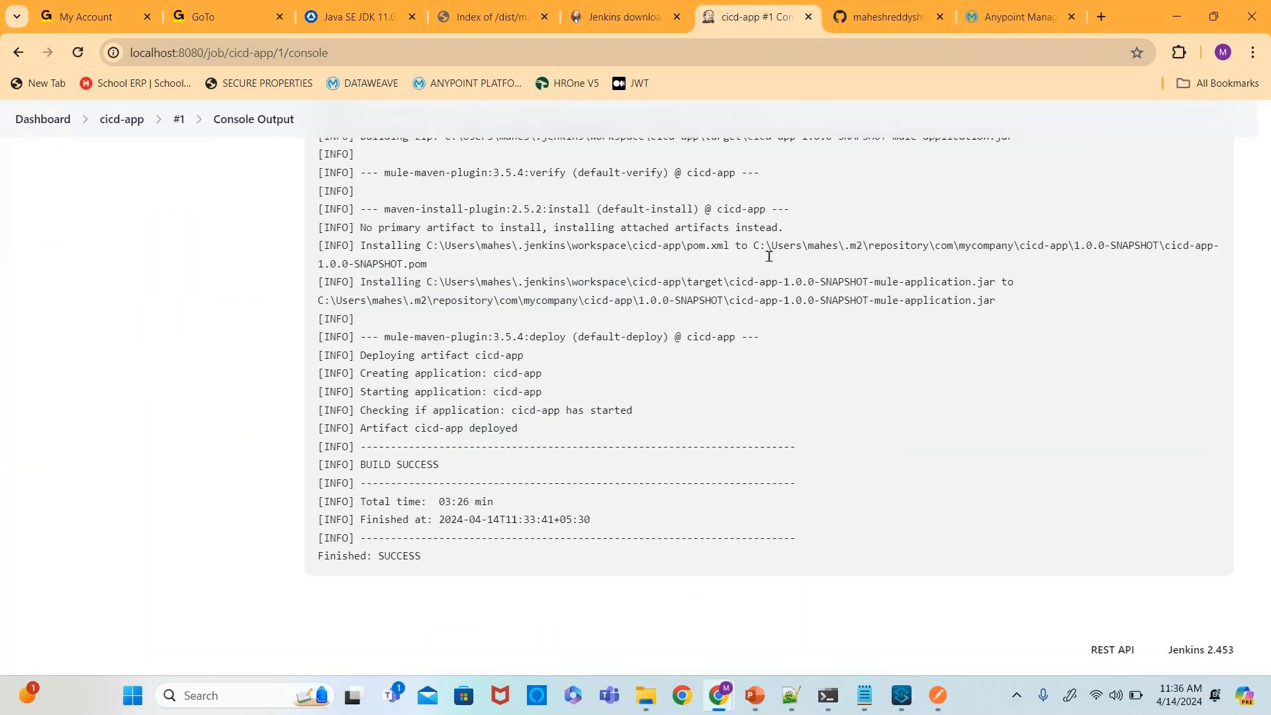
left_click(624, 19)
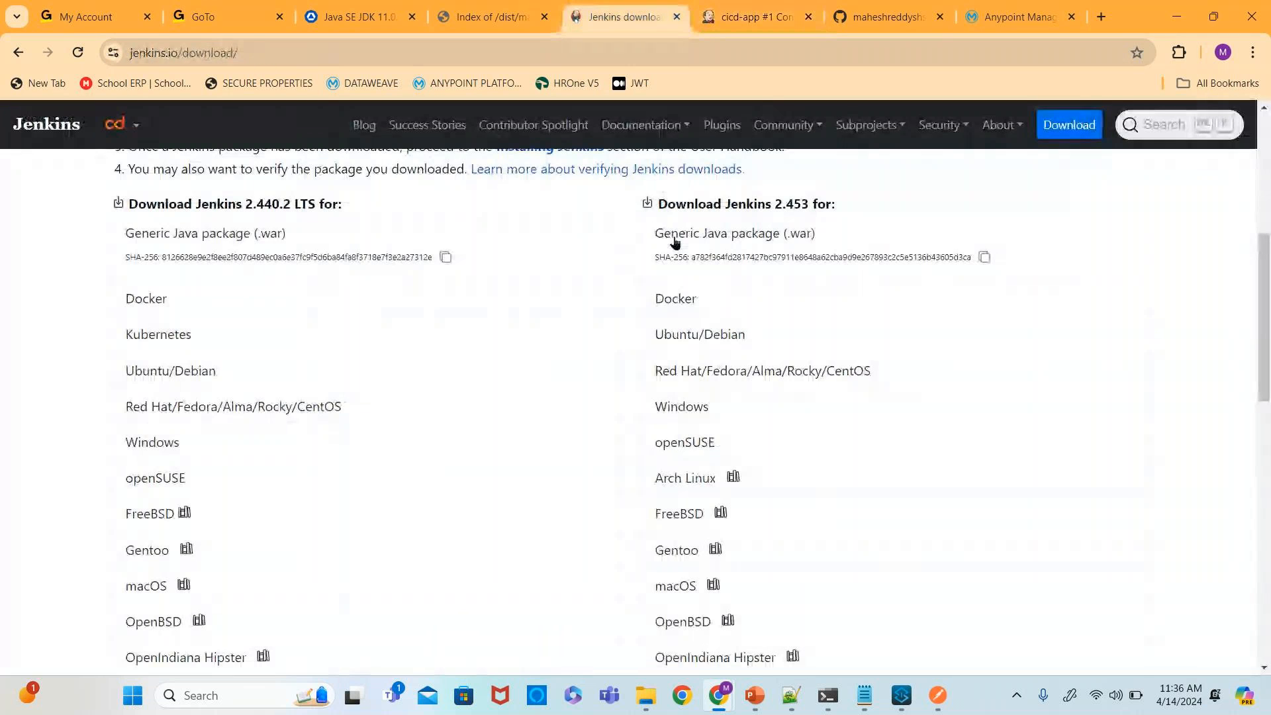
left_click(737, 18)
scroll(426, 303, "up", 10)
scroll(425, 306, "up", 15)
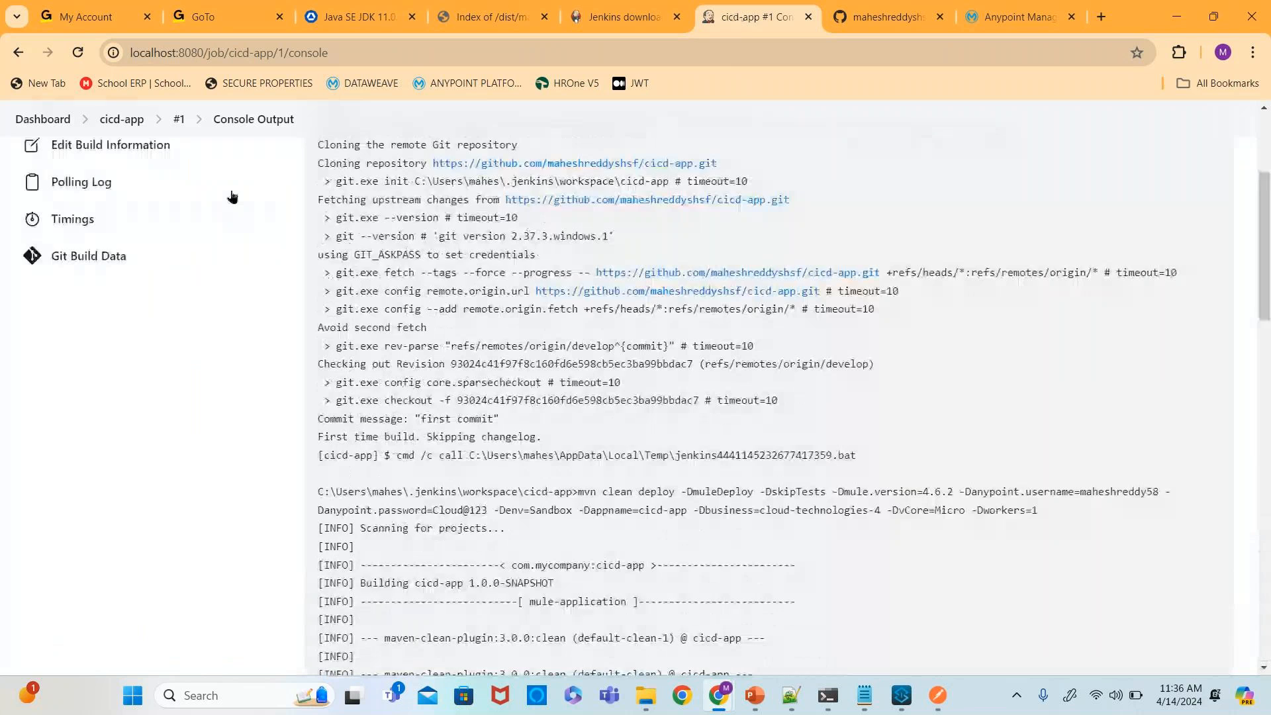
- In the cicd-app job configuration, change the build command's Mule version to 4.6.2:5 and save
left_click(41, 120)
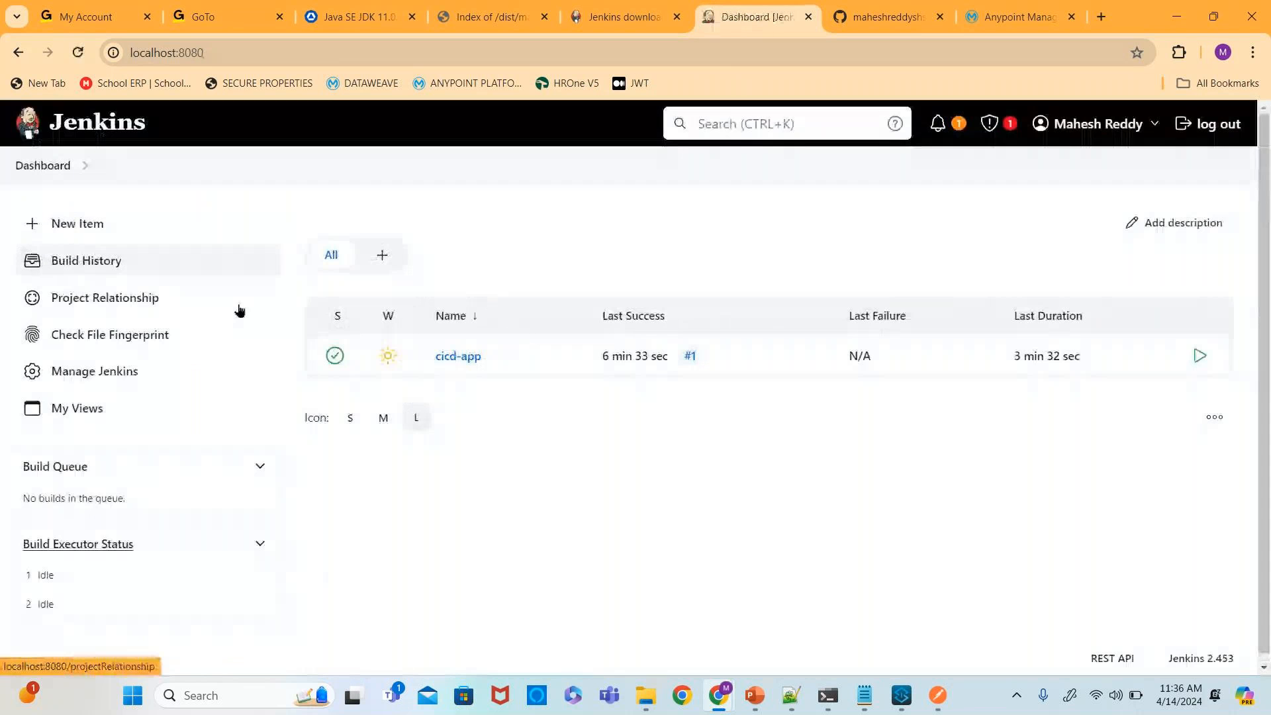
left_click(480, 357)
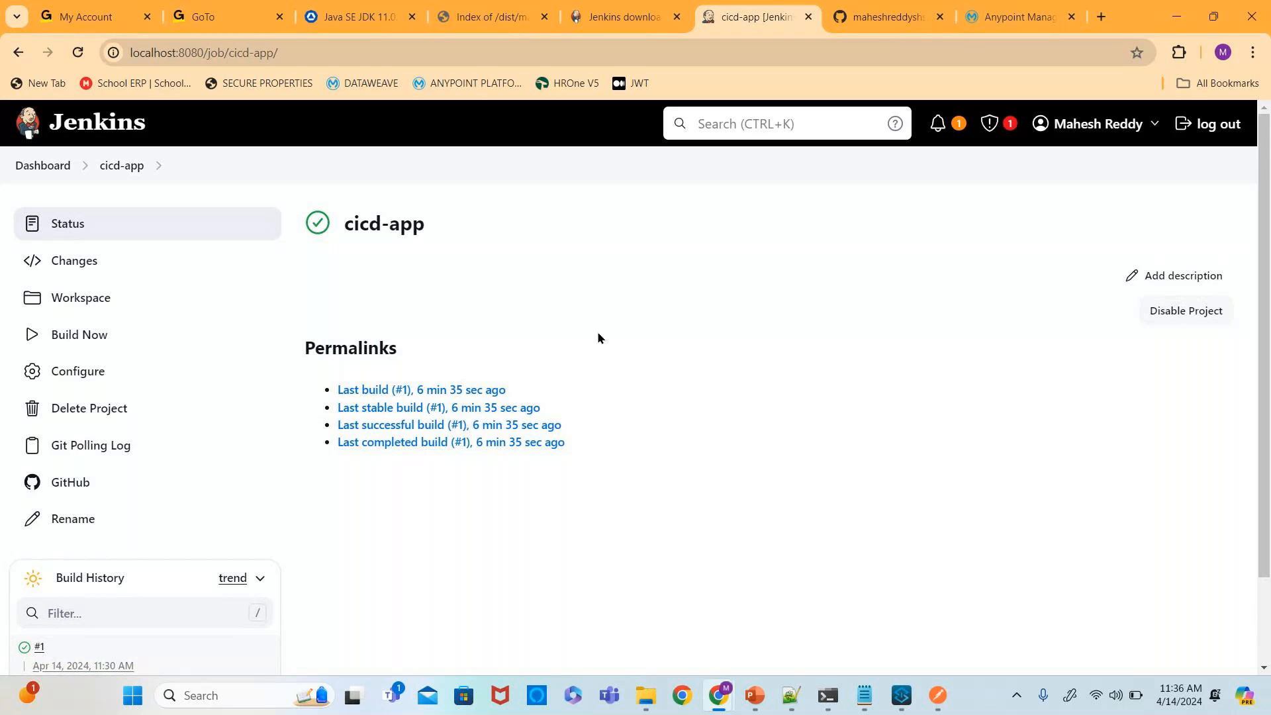
left_click(79, 382)
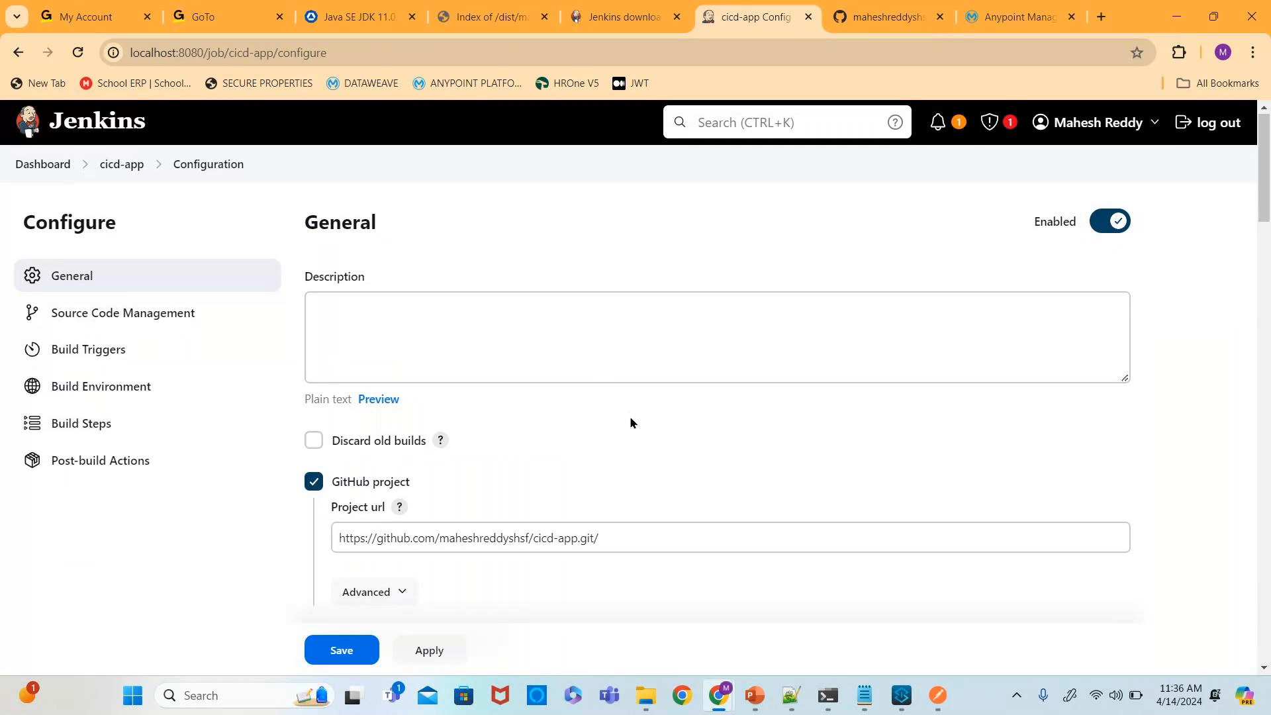
scroll(629, 416, "down", 6)
scroll(630, 416, "down", 12)
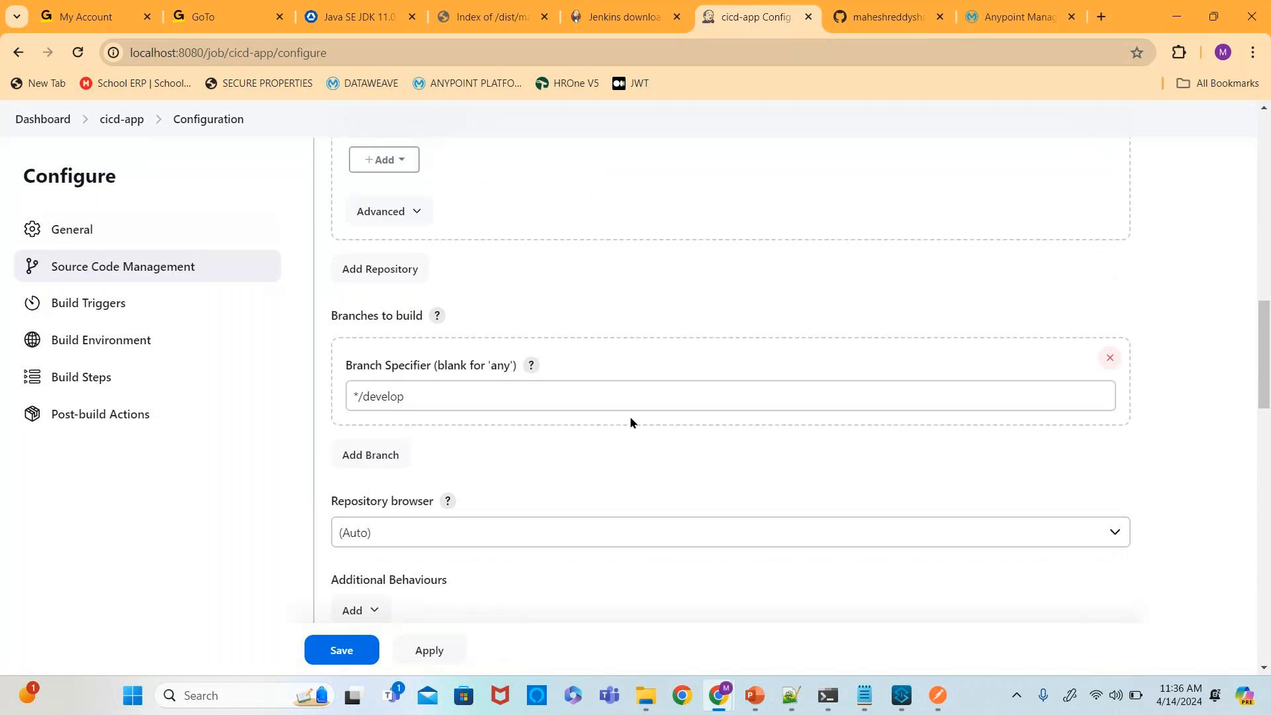
scroll(630, 416, "down", 10)
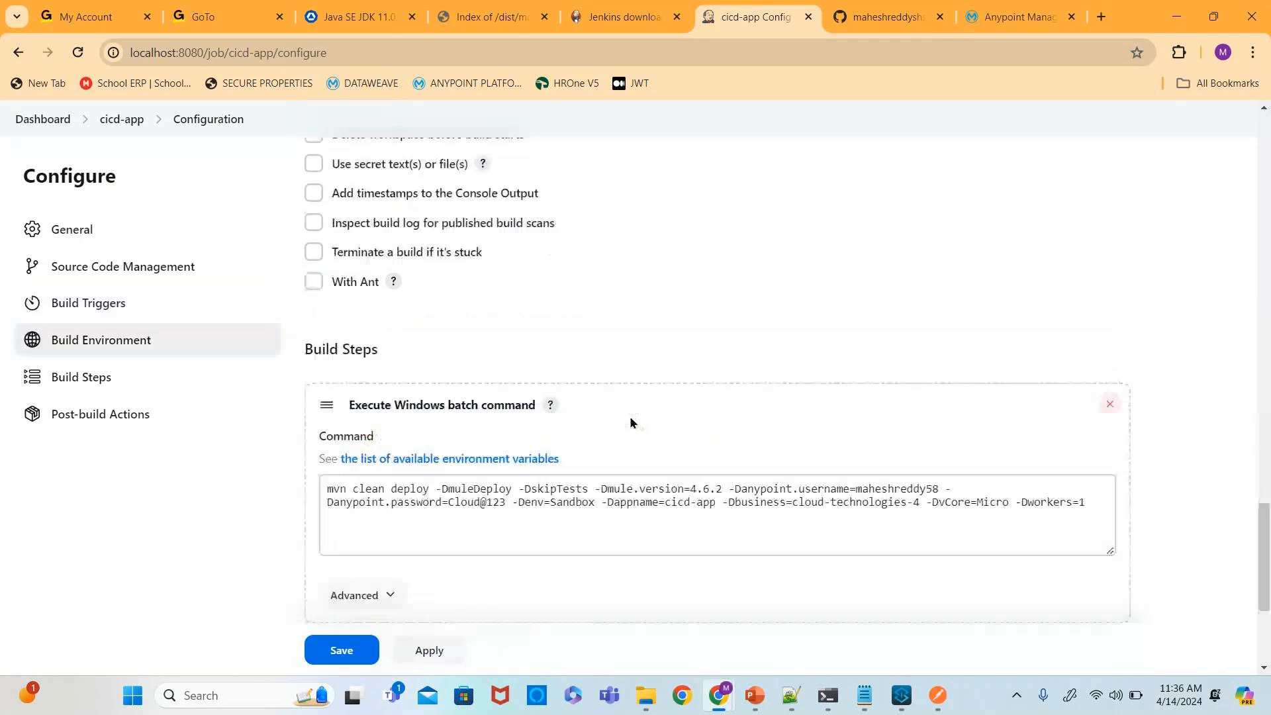
left_click(721, 240)
type(":5")
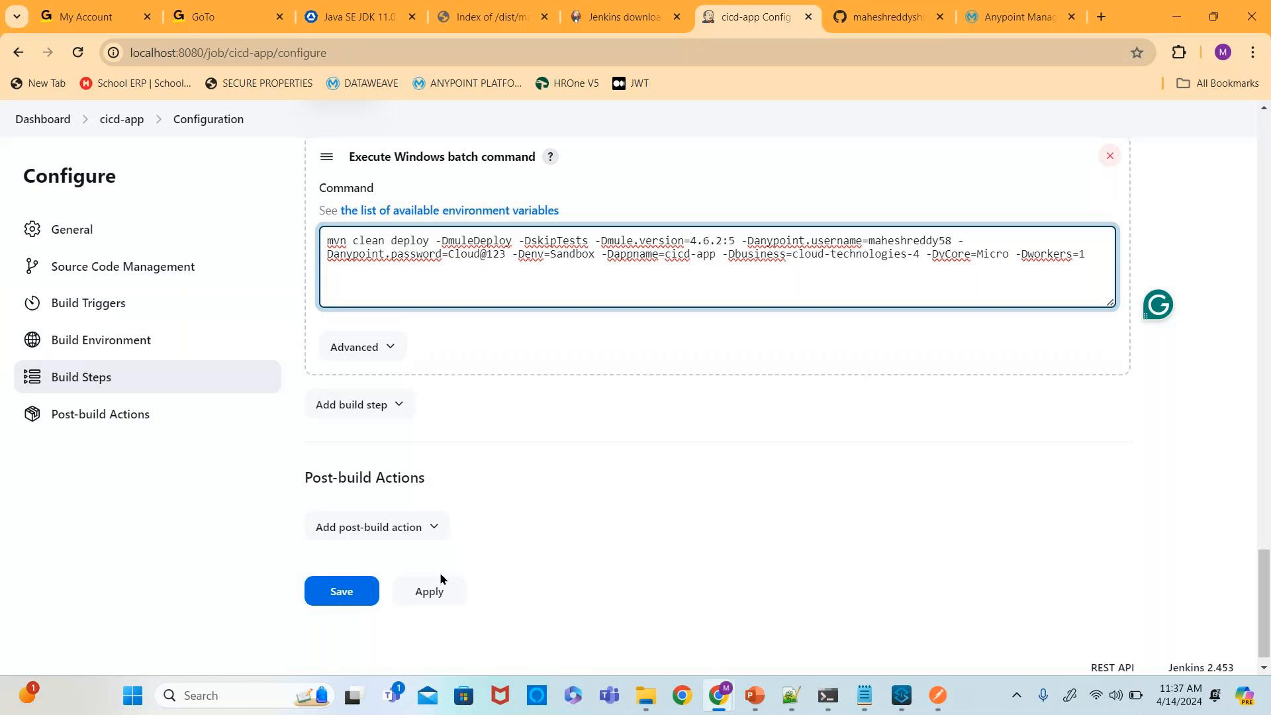
left_click(355, 596)
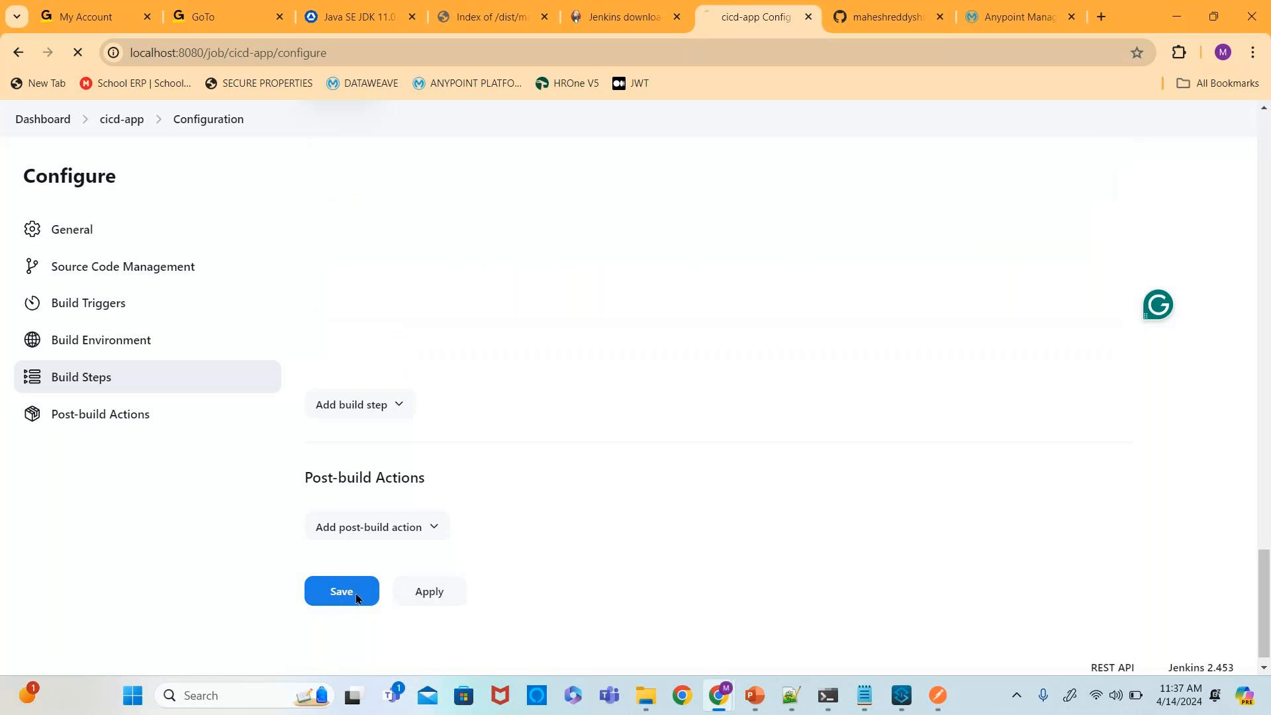
- Trigger a new build of the cicd-app job and open build #2
scroll(496, 424, "down", 2)
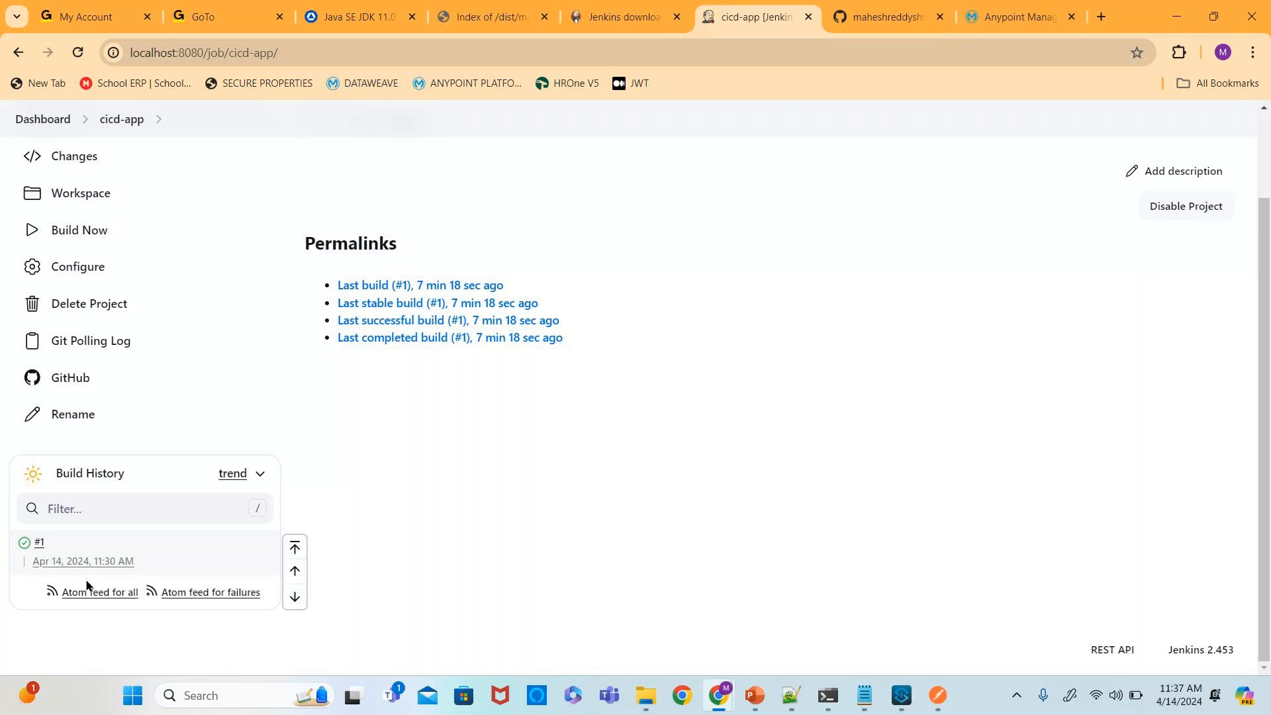
left_click(96, 233)
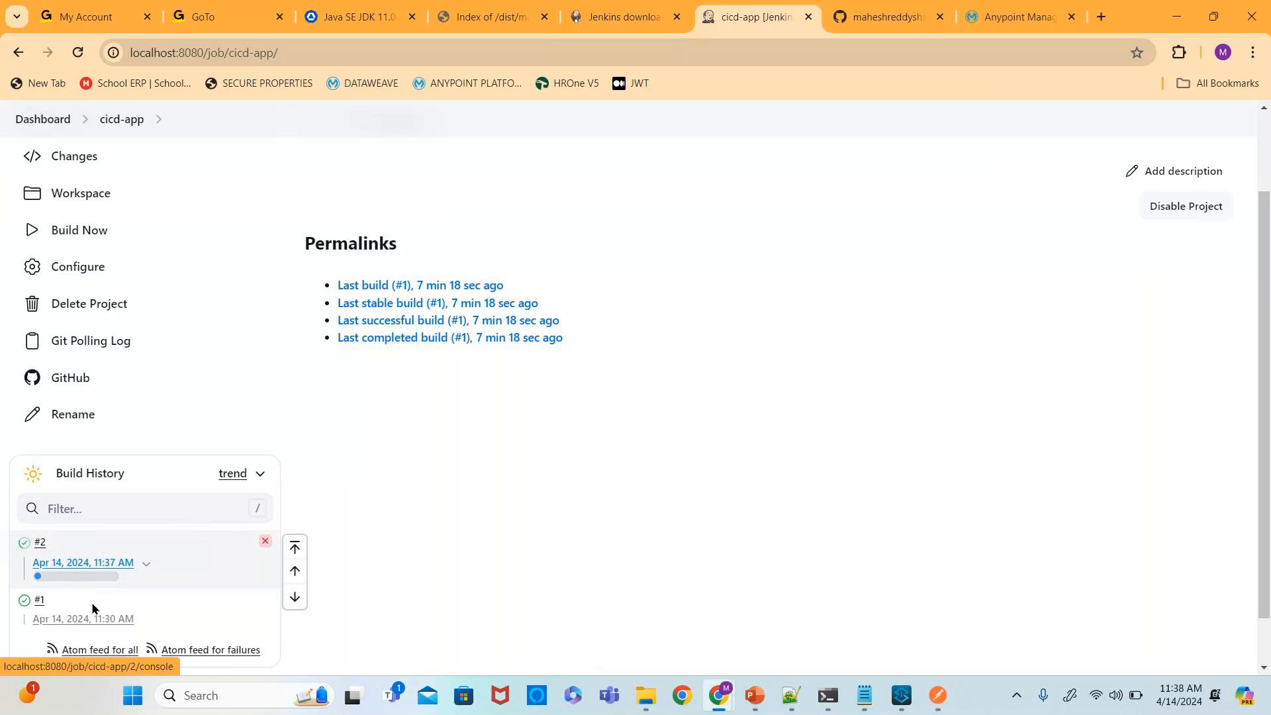
scroll(41, 620, "down", 1)
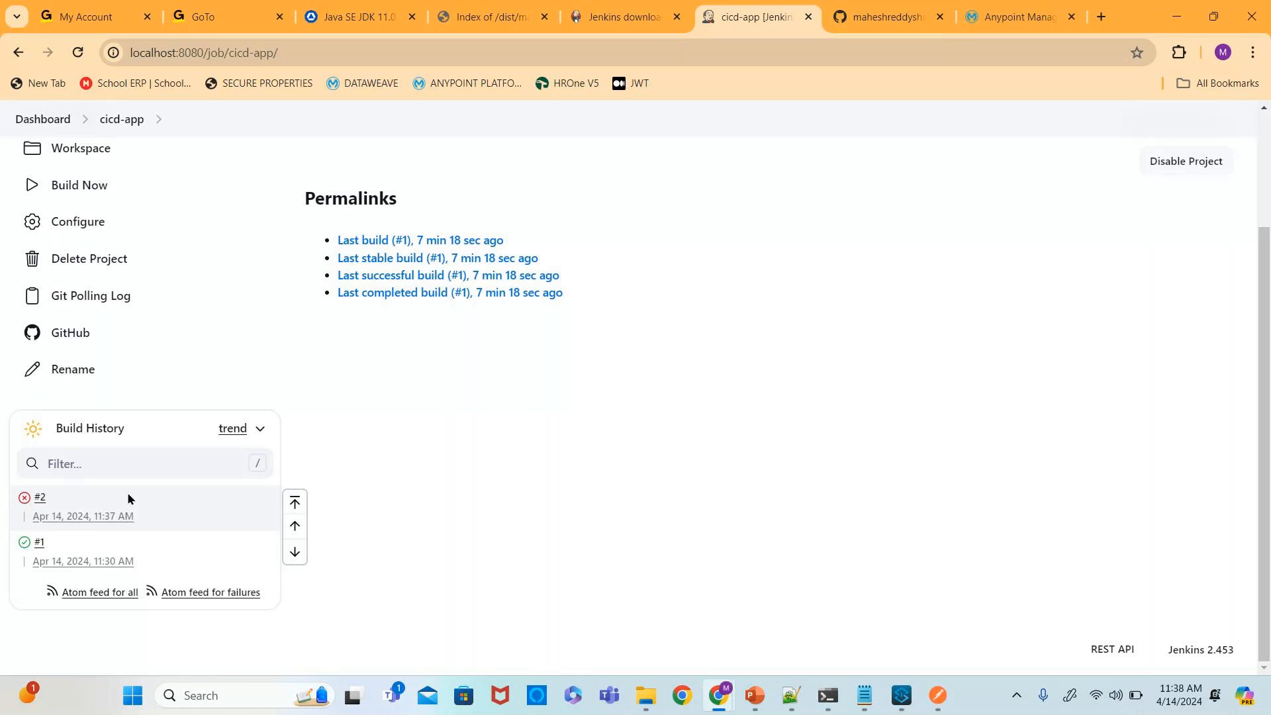
left_click(84, 517)
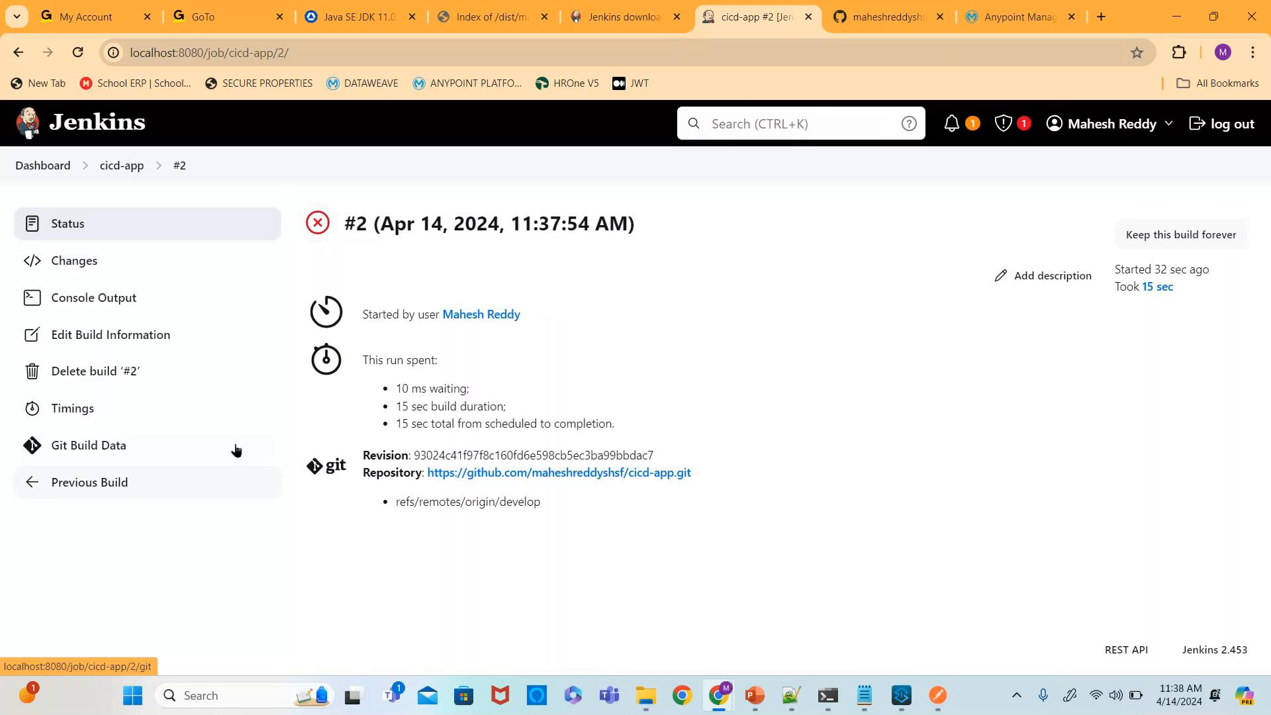
- Examine build #2's console output, selecting its error lines near the end
left_click(122, 303)
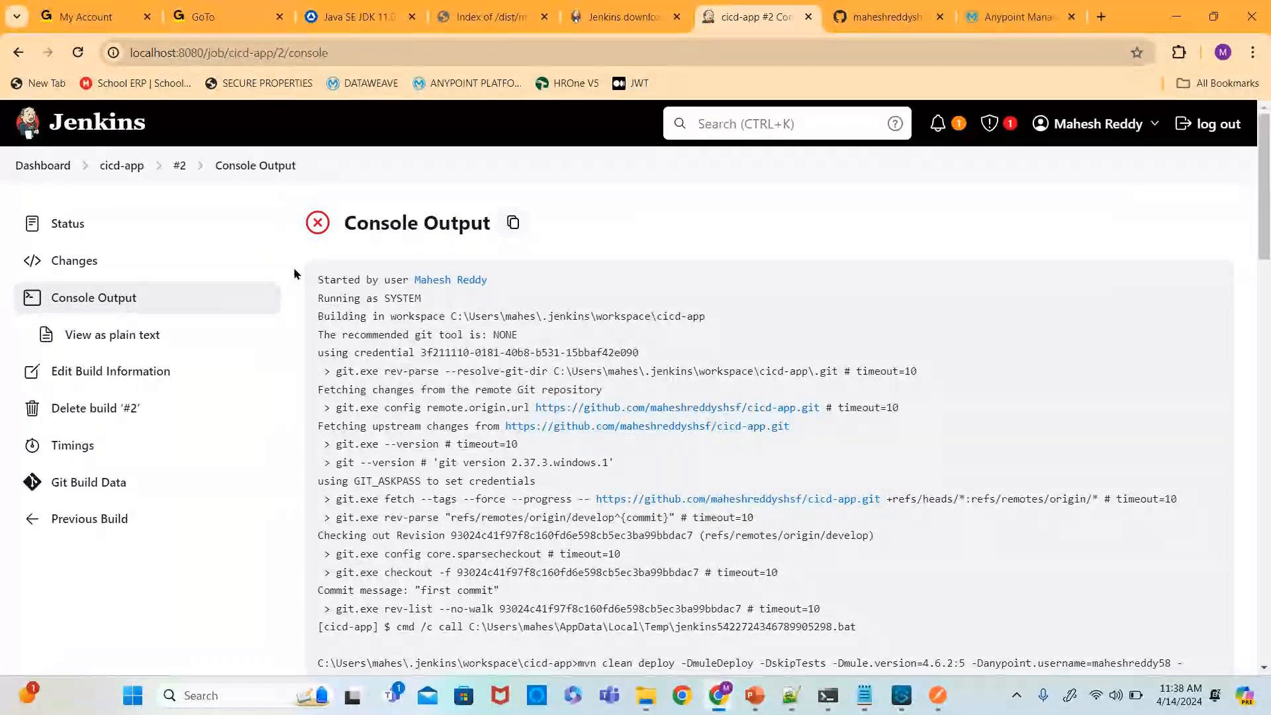
scroll(606, 605, "down", 20)
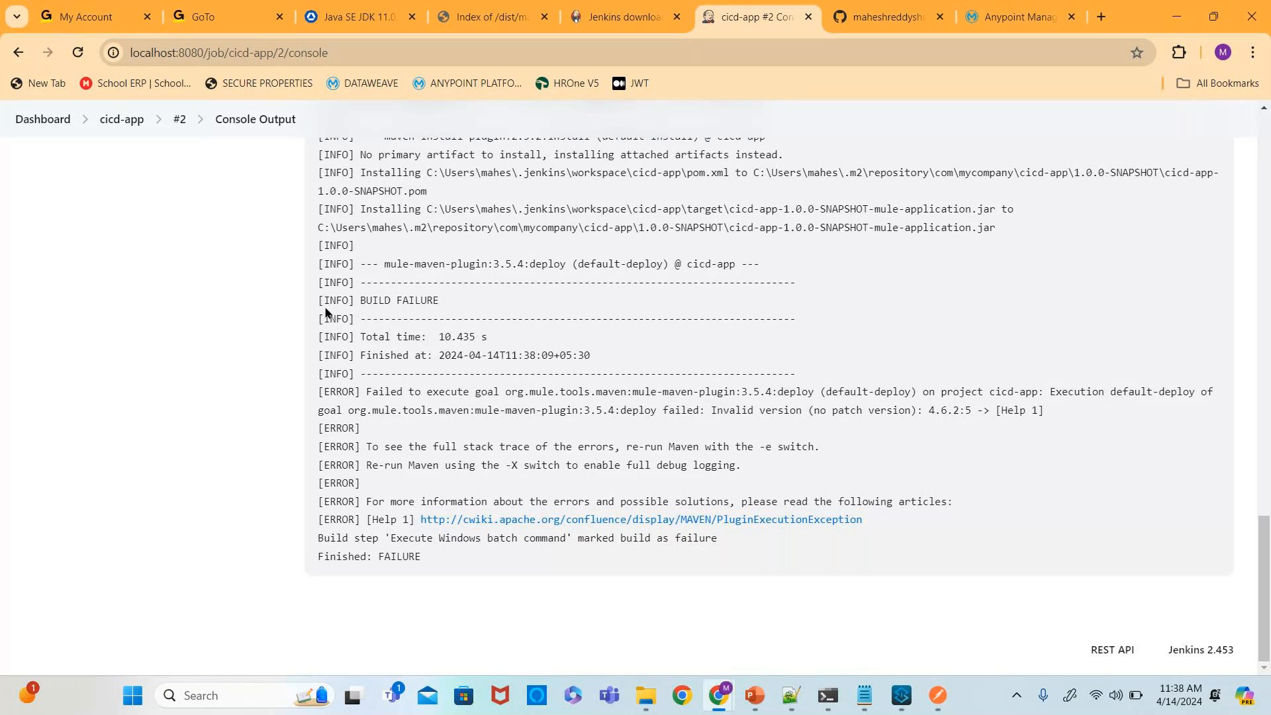
scroll(394, 356, "up", 2)
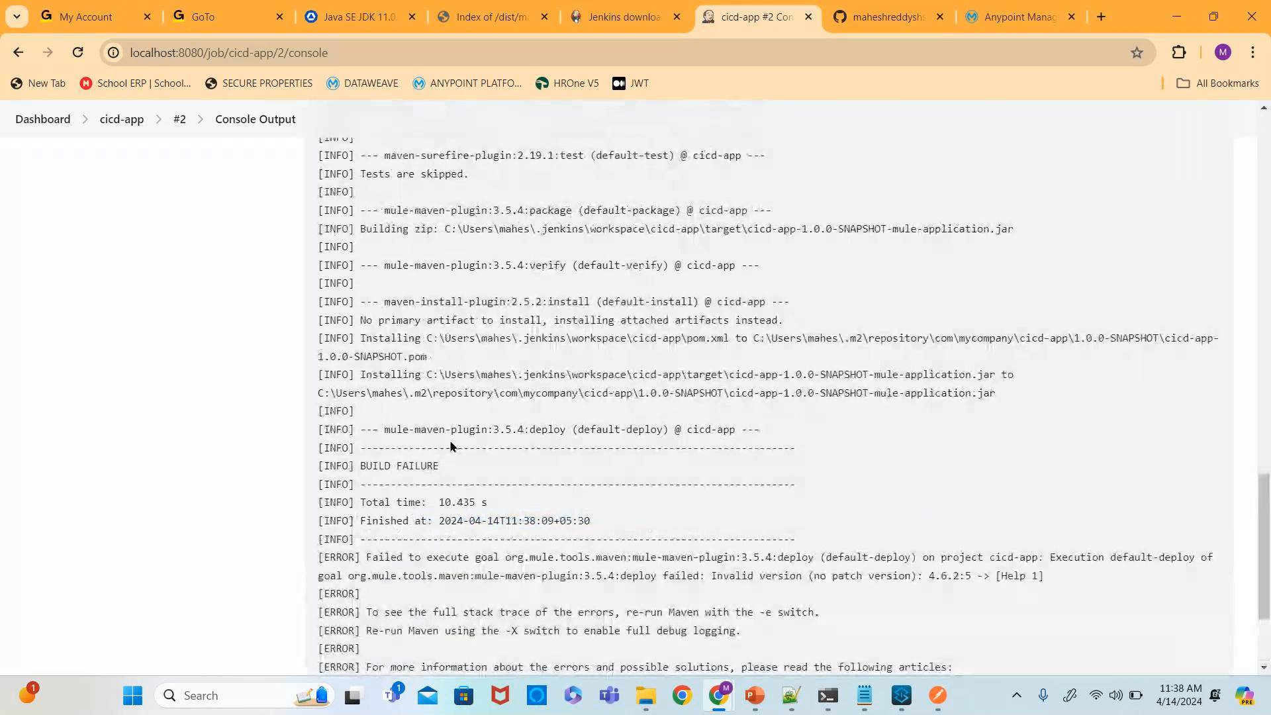
scroll(448, 443, "down", 1)
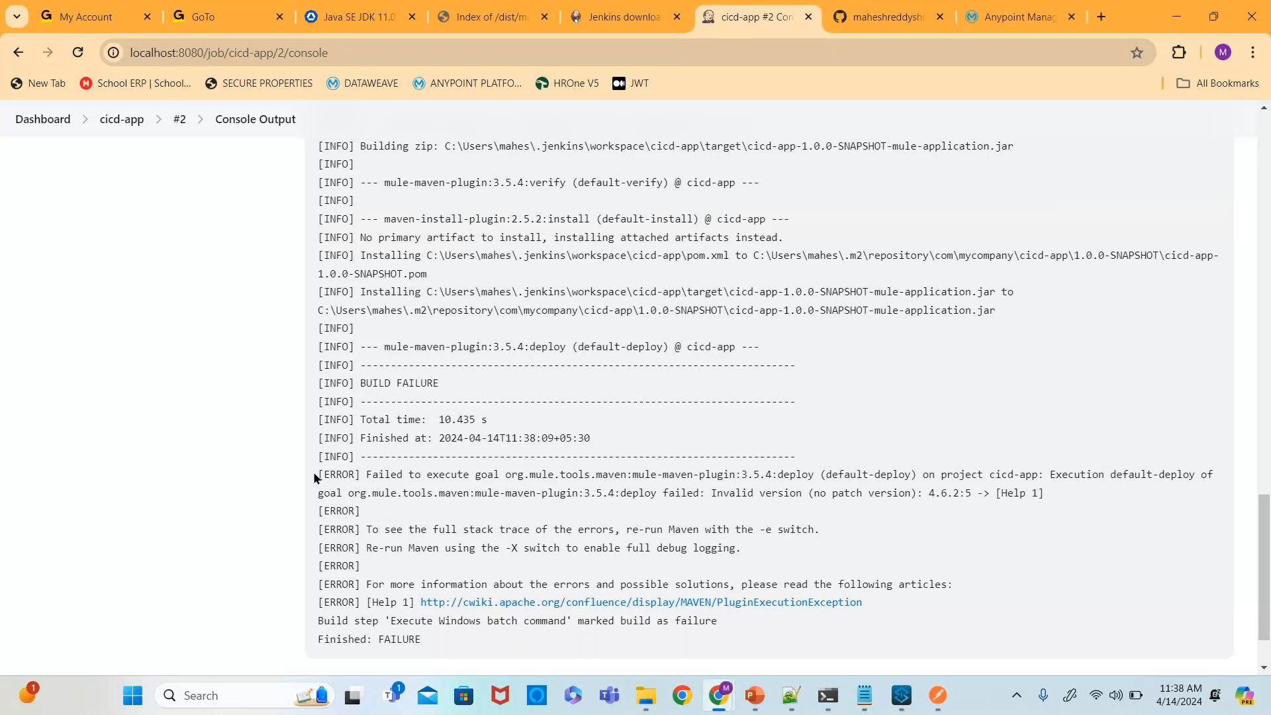
left_click_drag(318, 477, 917, 606)
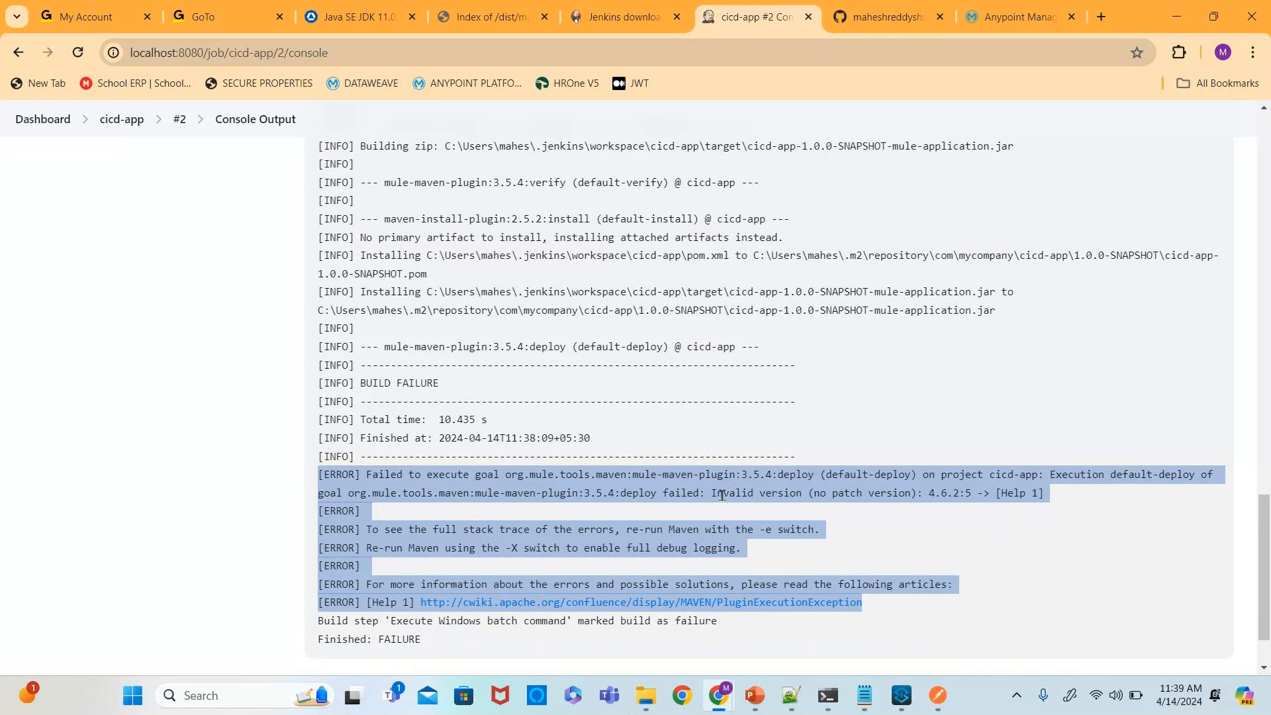
left_click(971, 499)
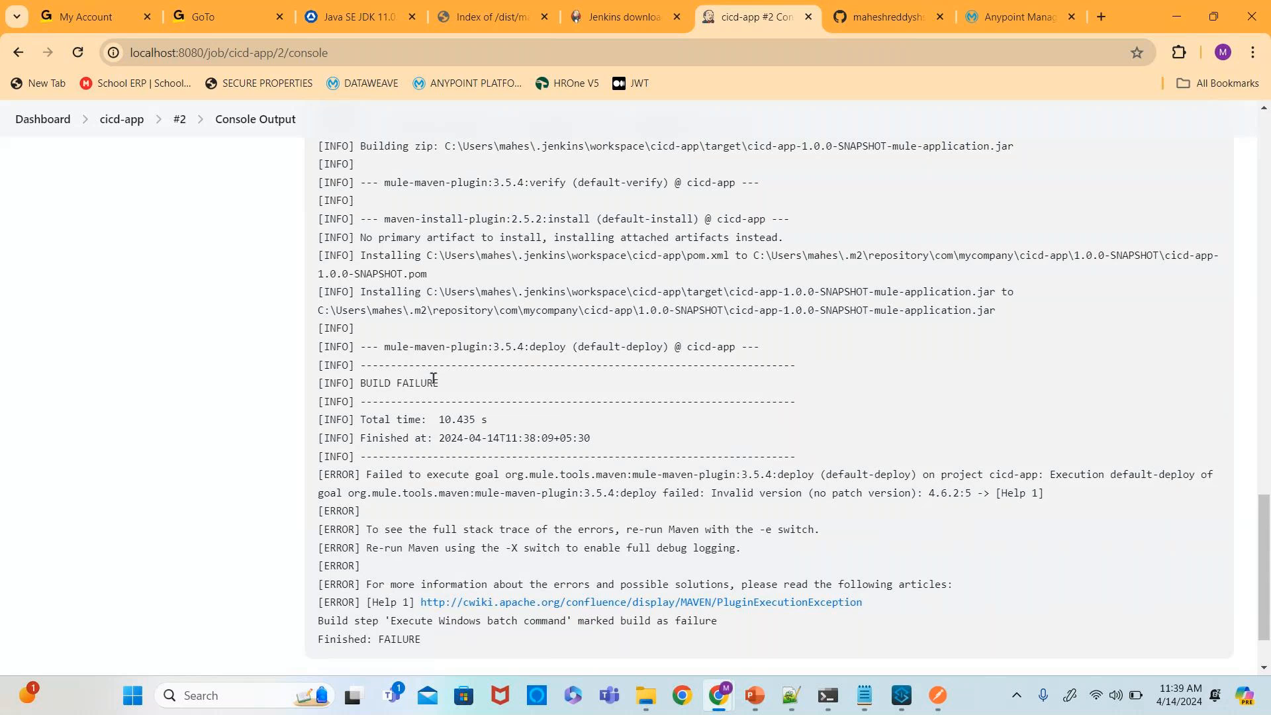
scroll(434, 378, "up", 5)
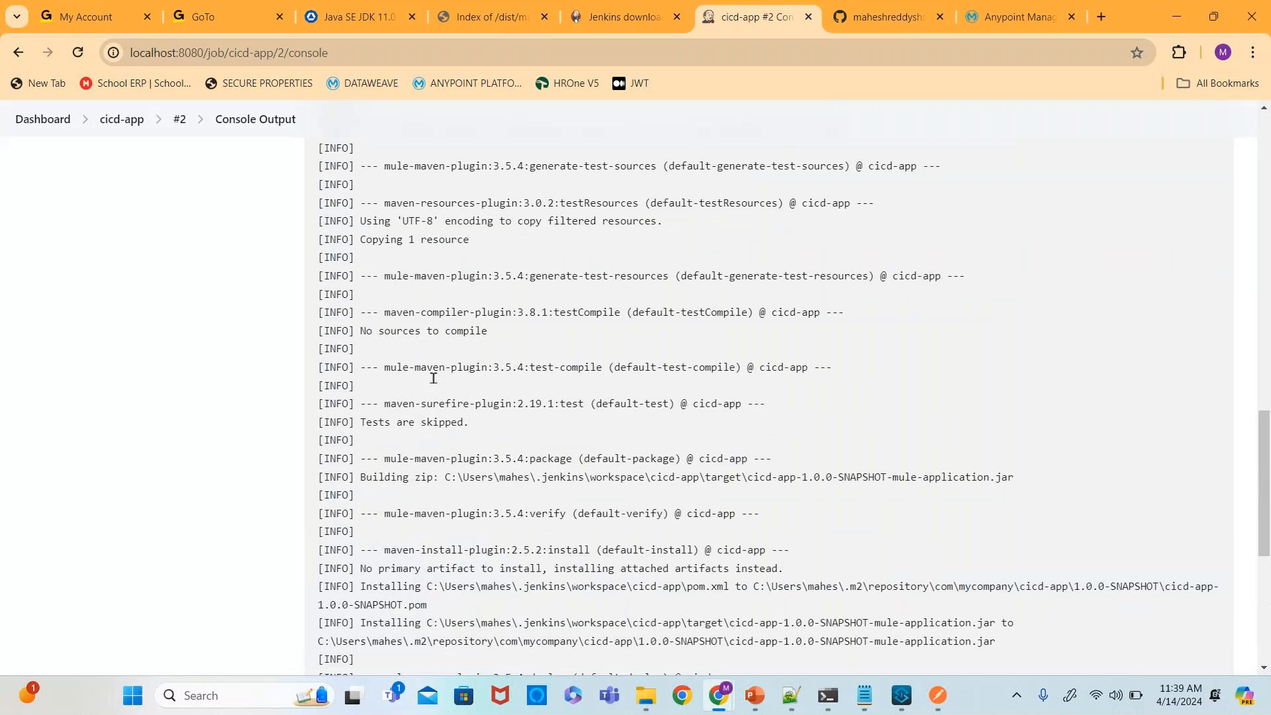